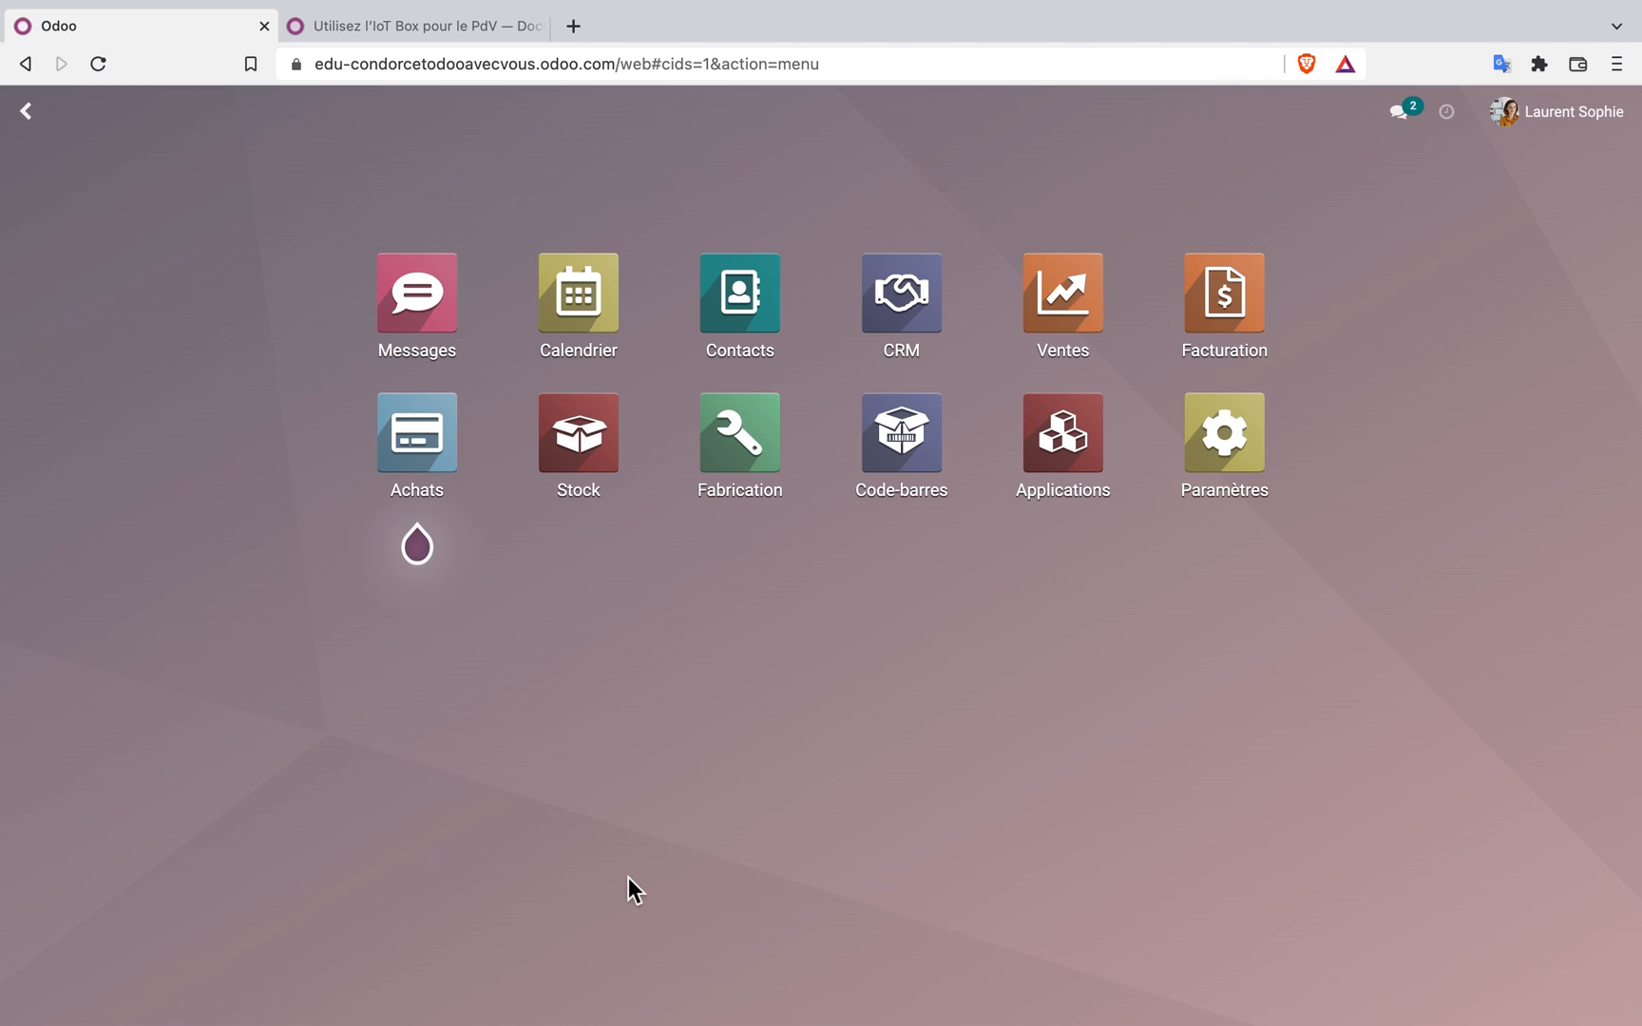
Find the Point de vente module among the applications by searching for "pdv" and install it
click(1073, 462)
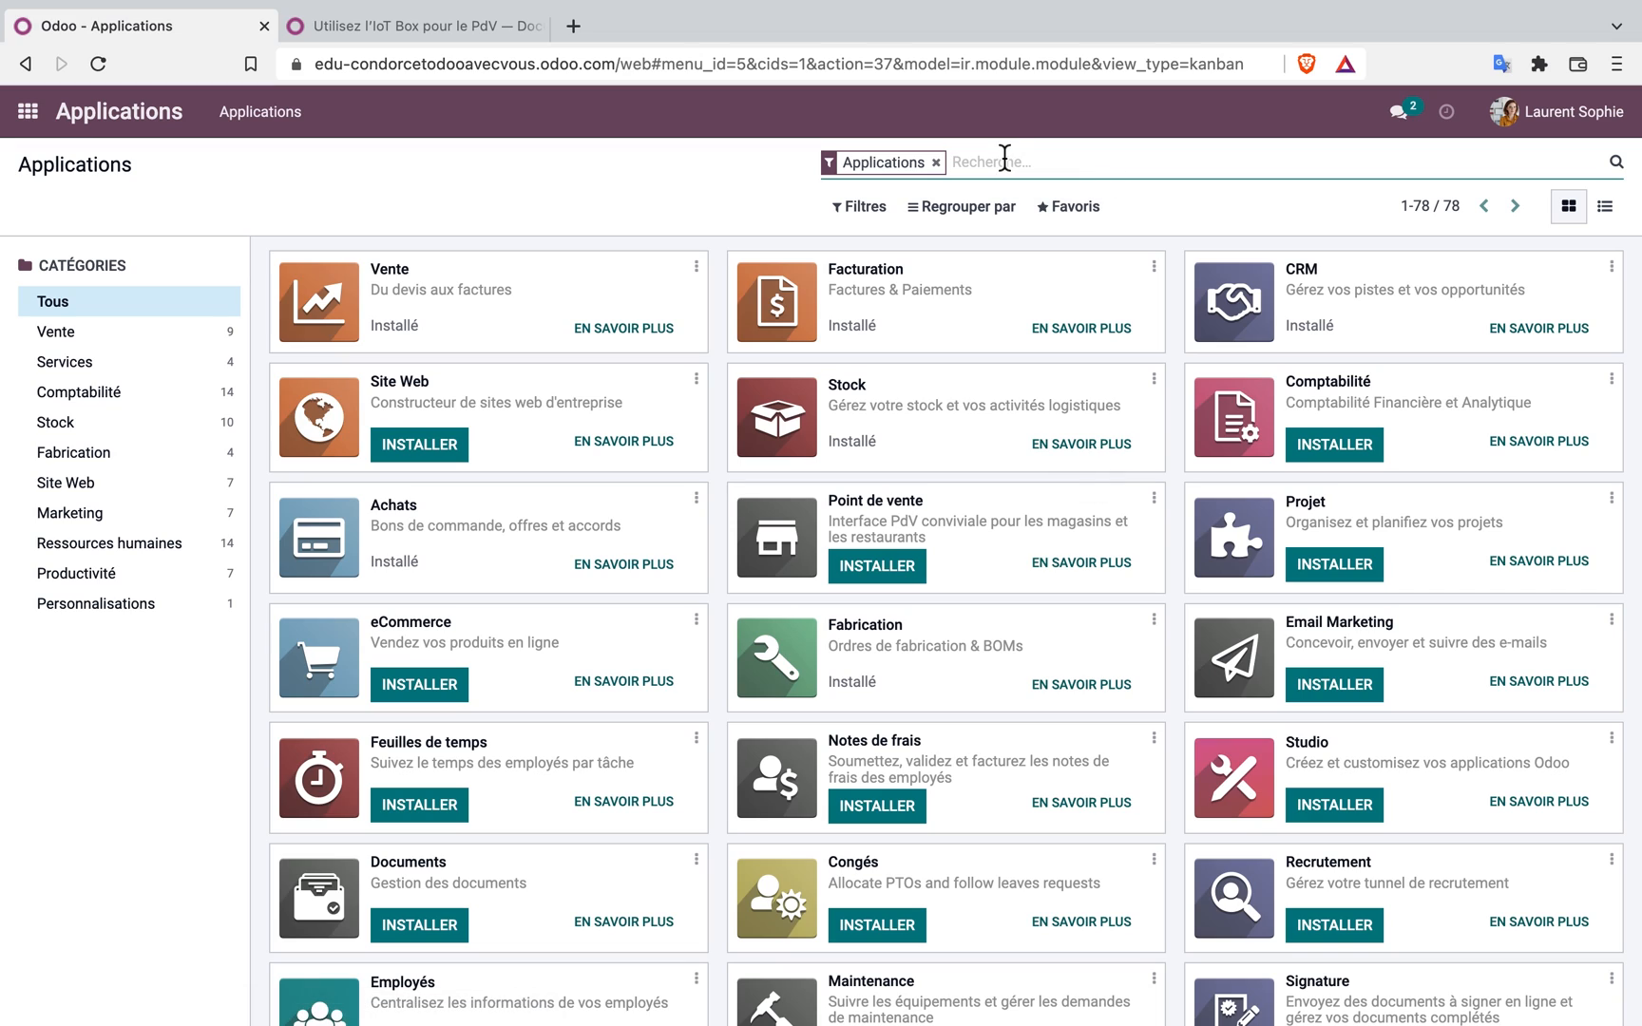
text(pdv)
key(Return)
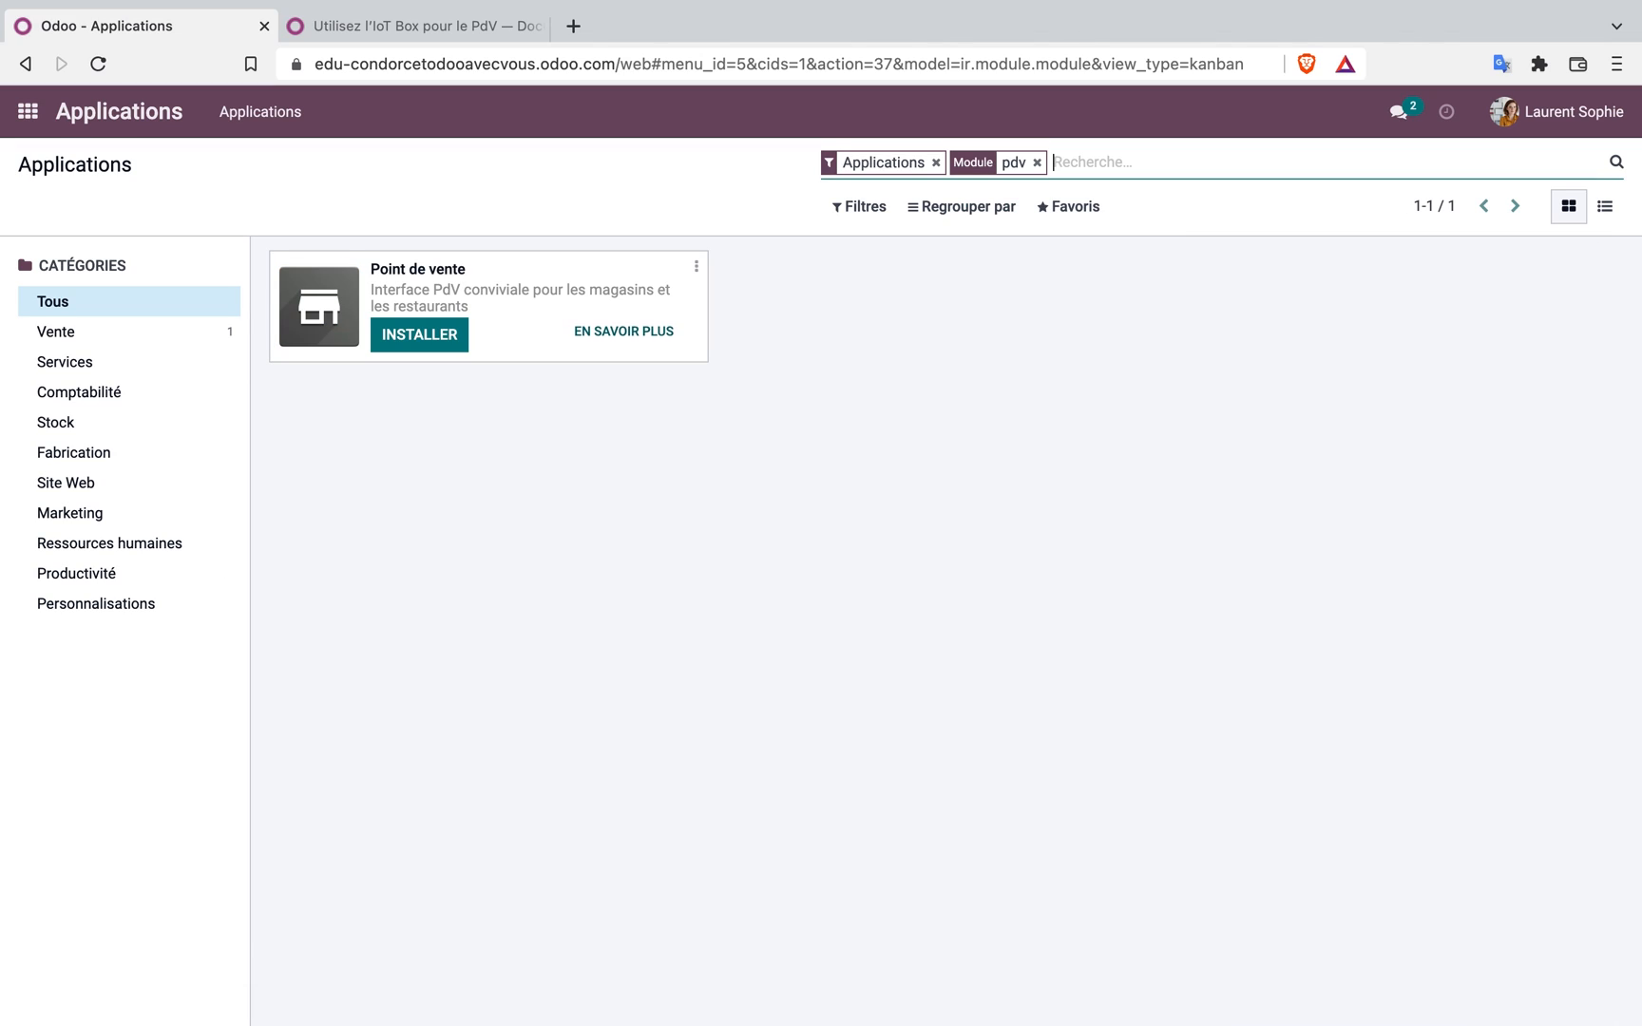
click(439, 344)
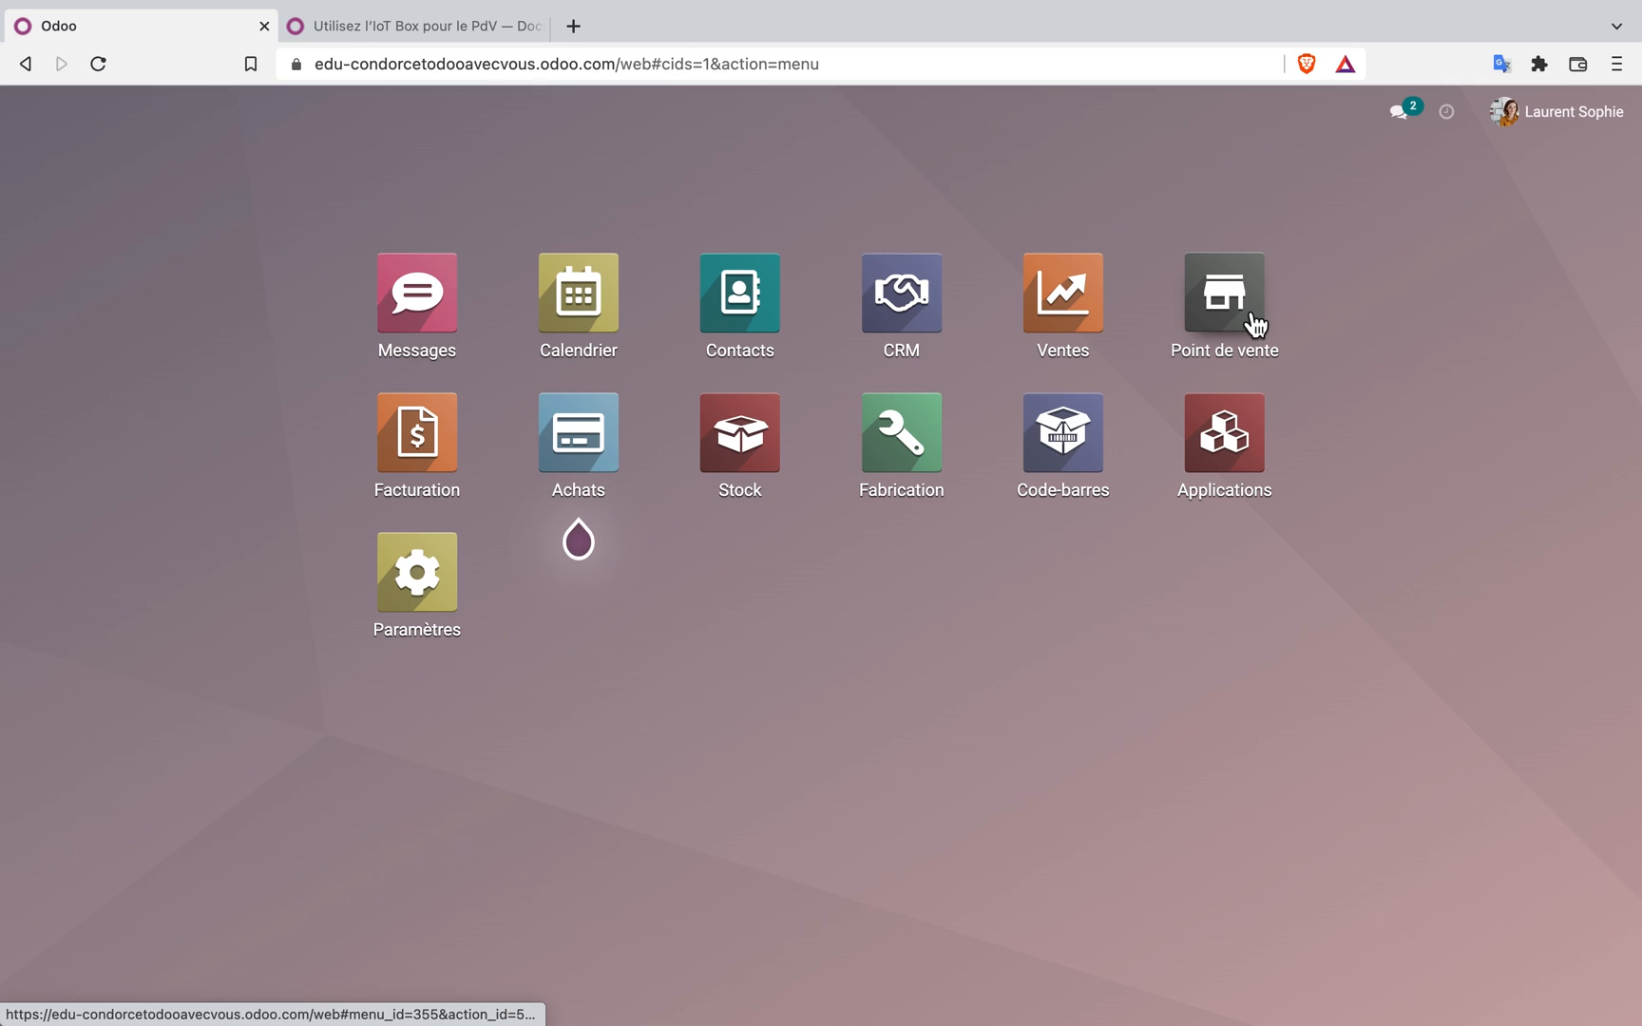
Open the Machine à glaçons article from the product list of the Ventes application
click(1108, 324)
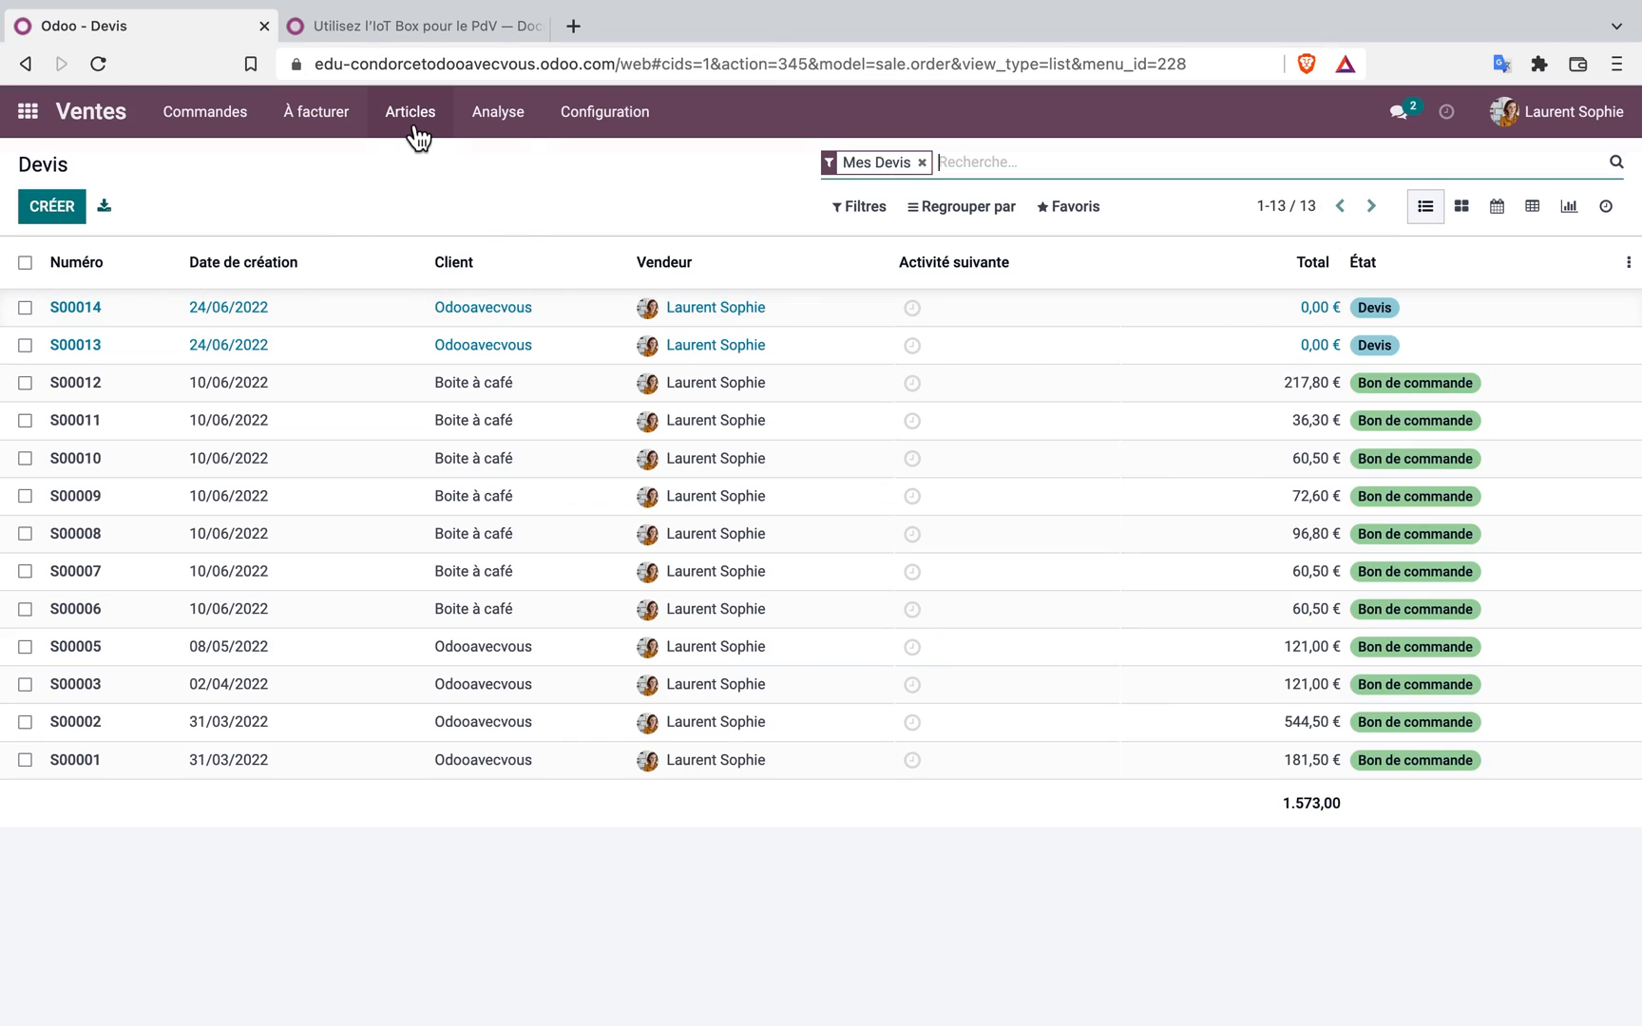
click(411, 113)
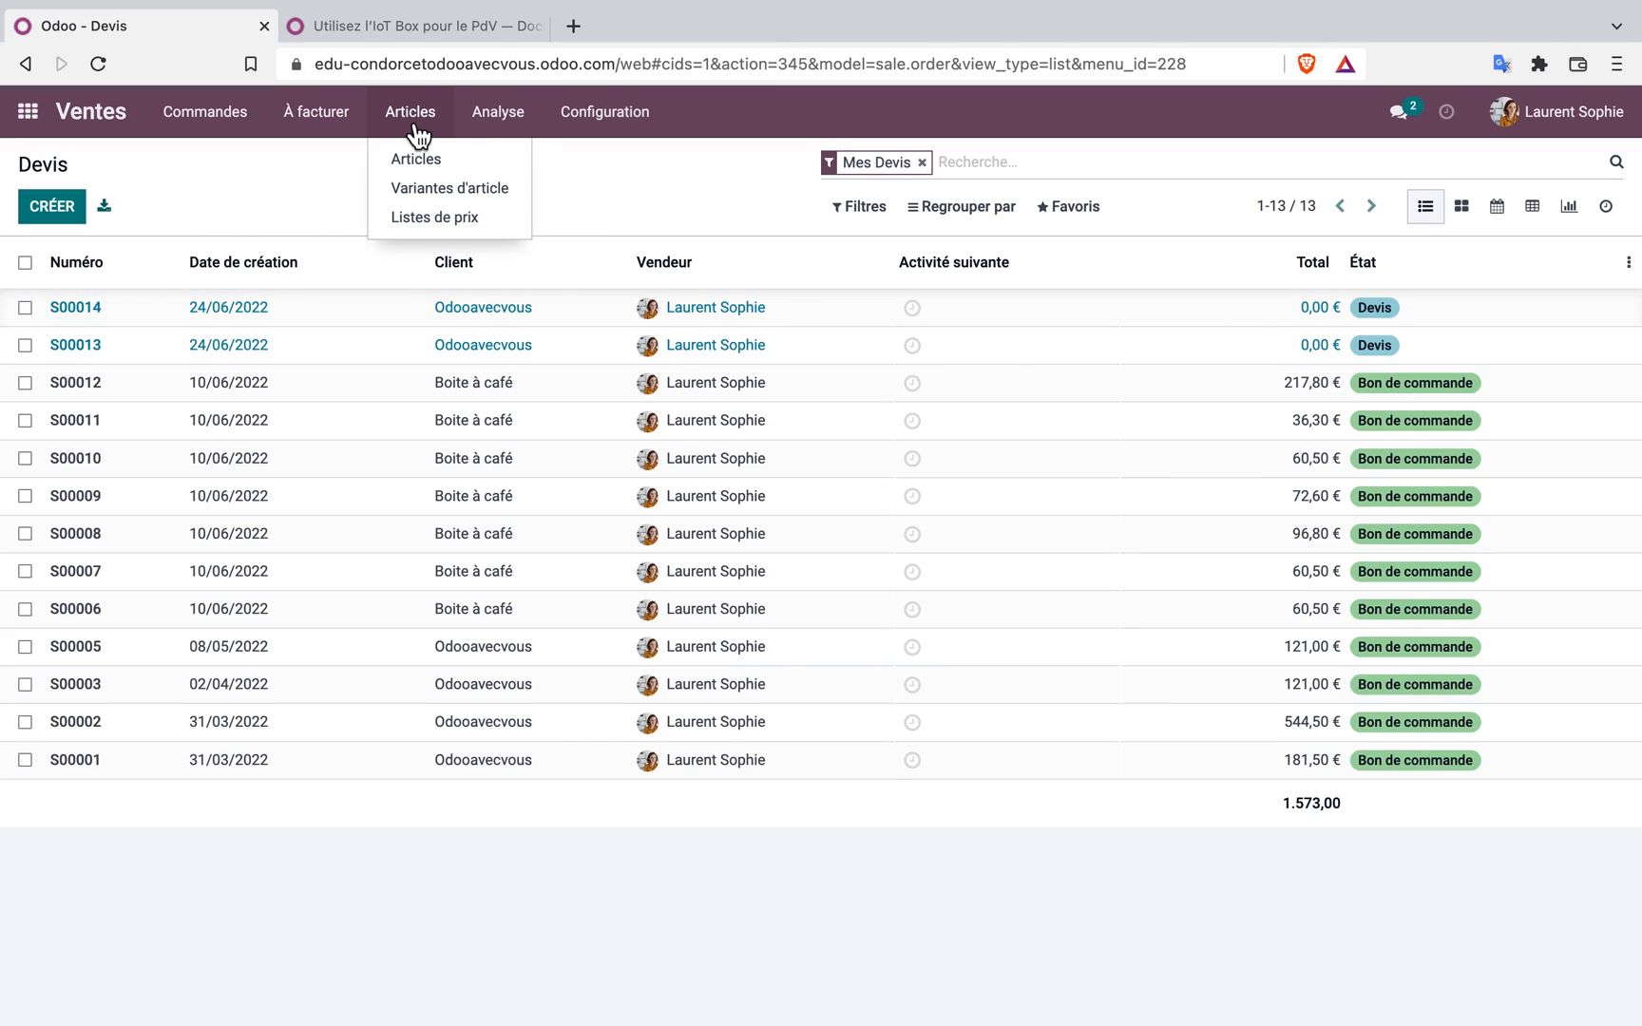
click(413, 156)
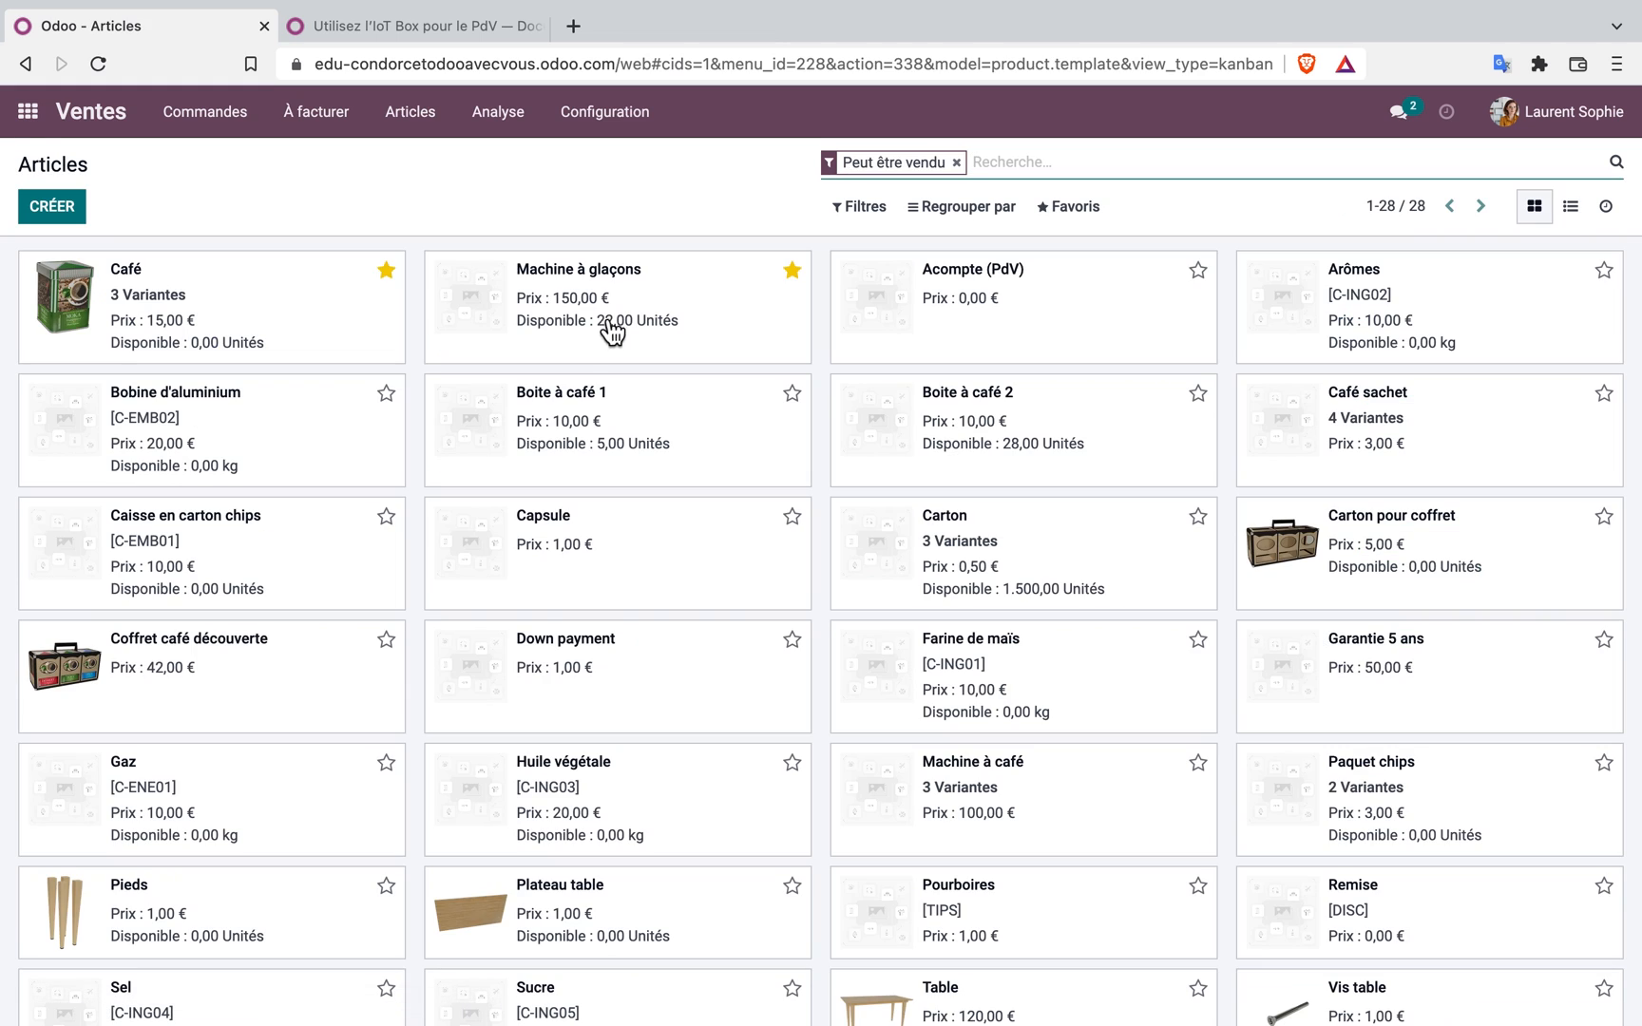
click(613, 332)
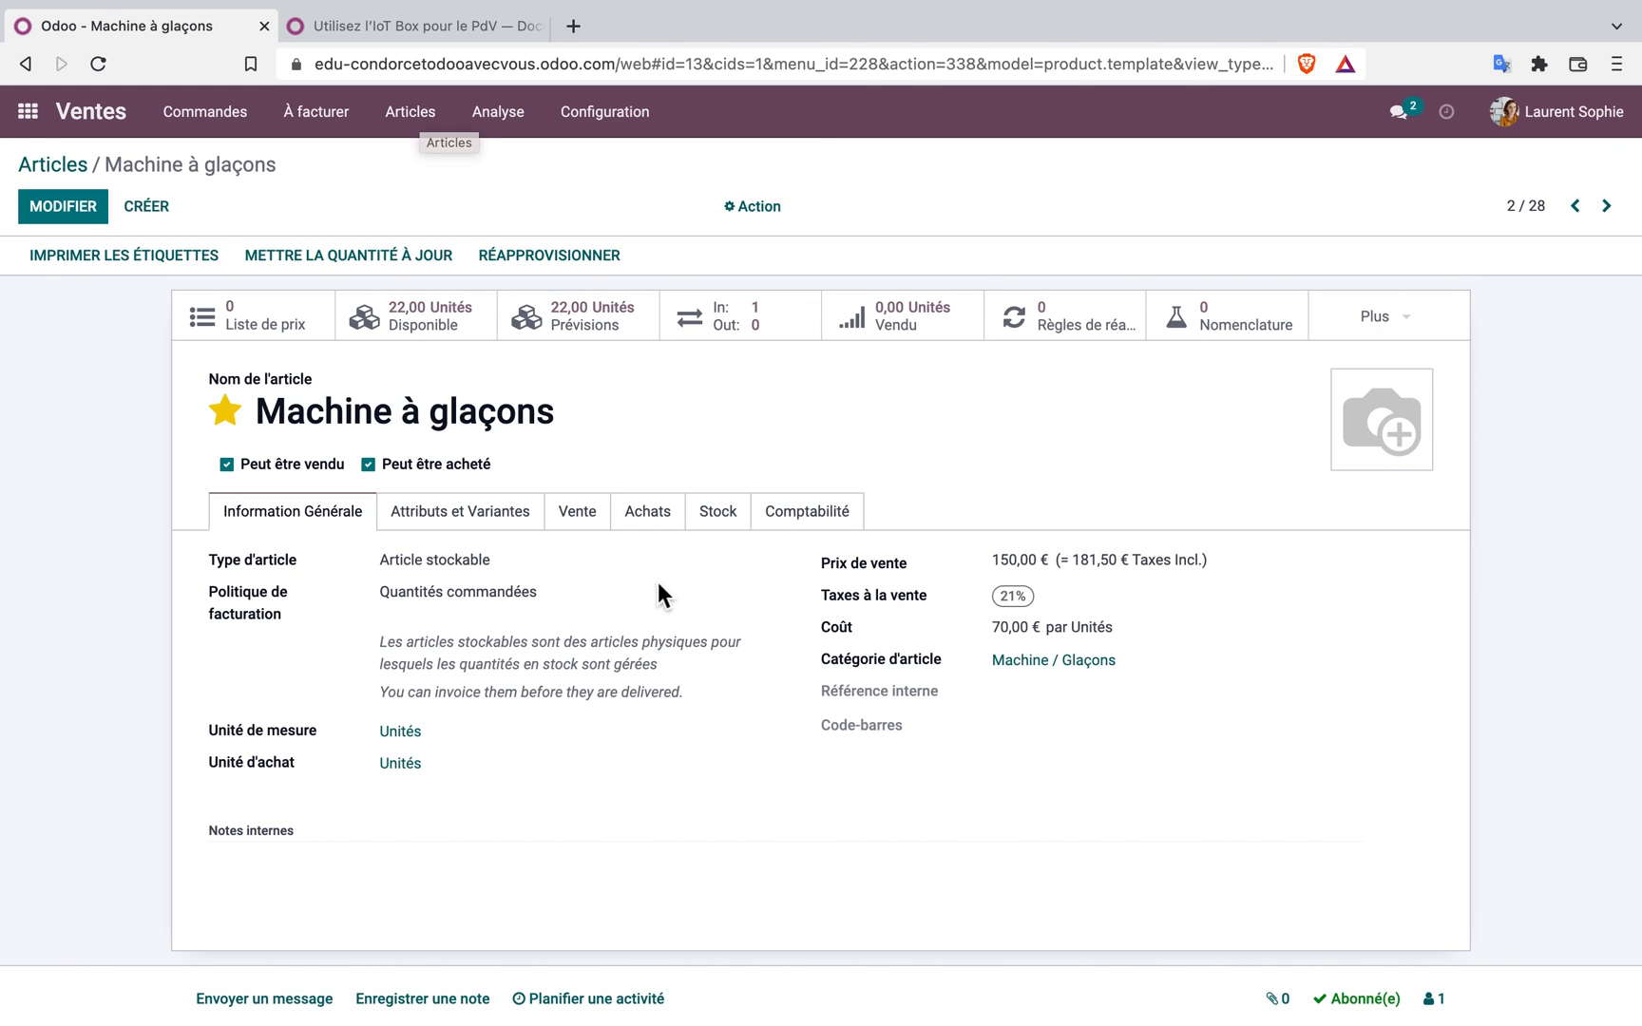
Make the Machine à glaçons article available in the point of sale and create the PdV category "Machine" for it
click(587, 517)
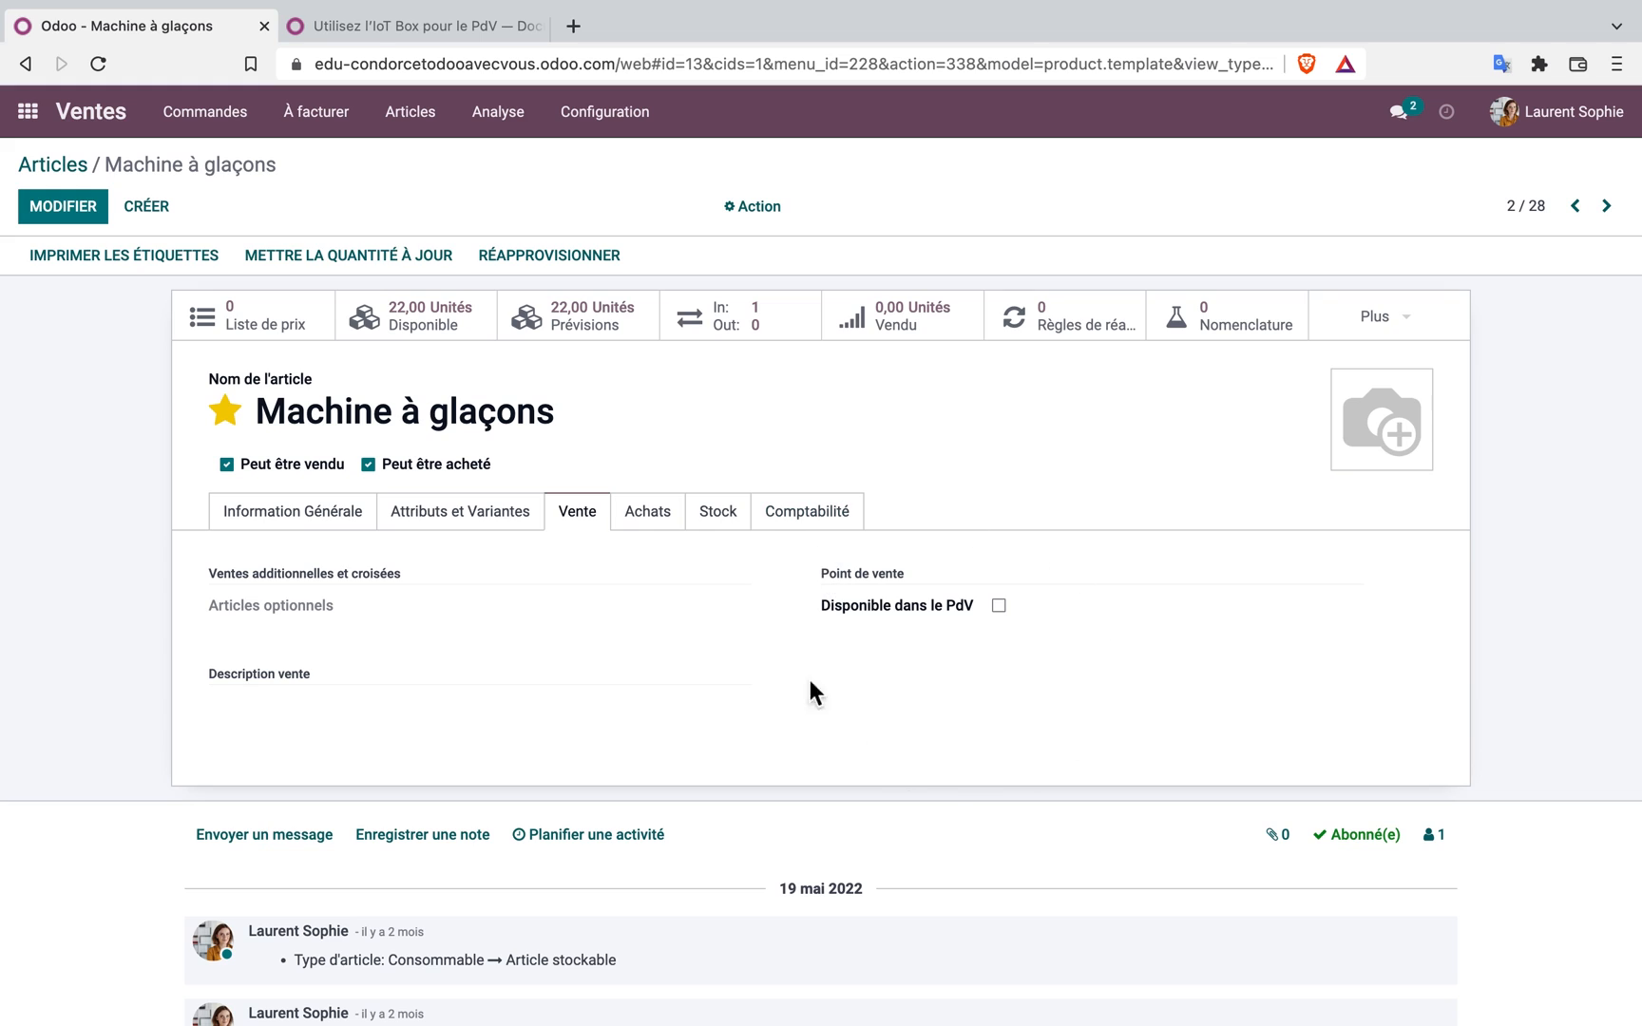
click(998, 605)
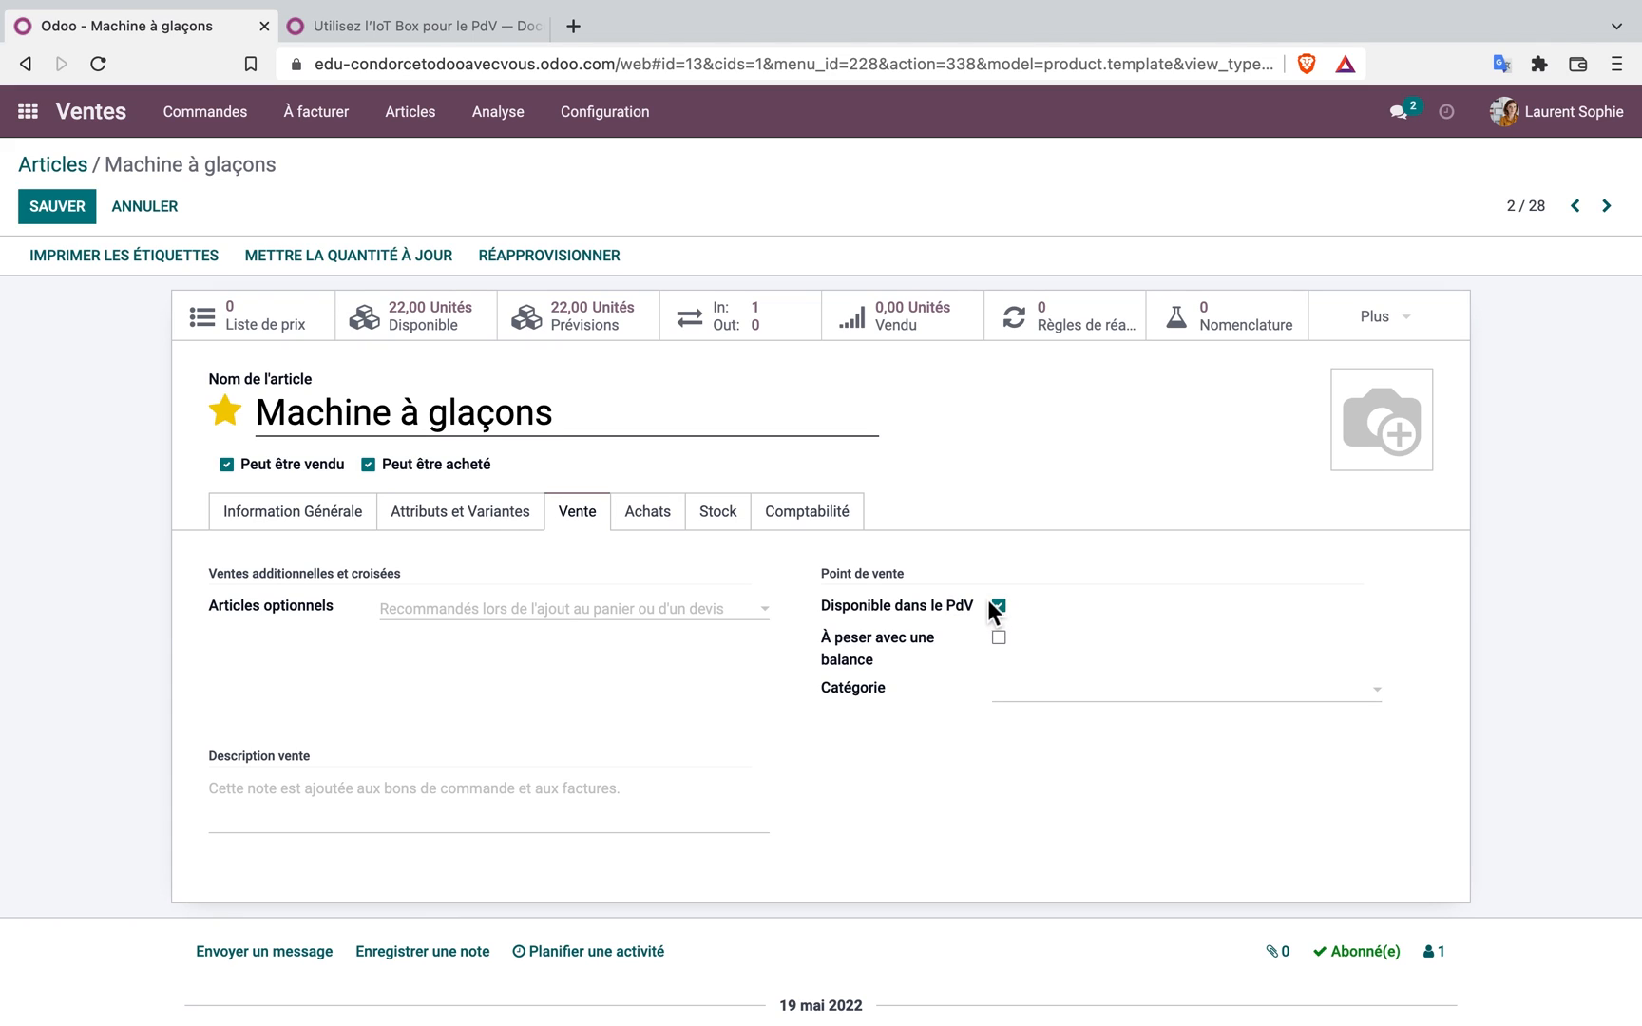
click(1383, 701)
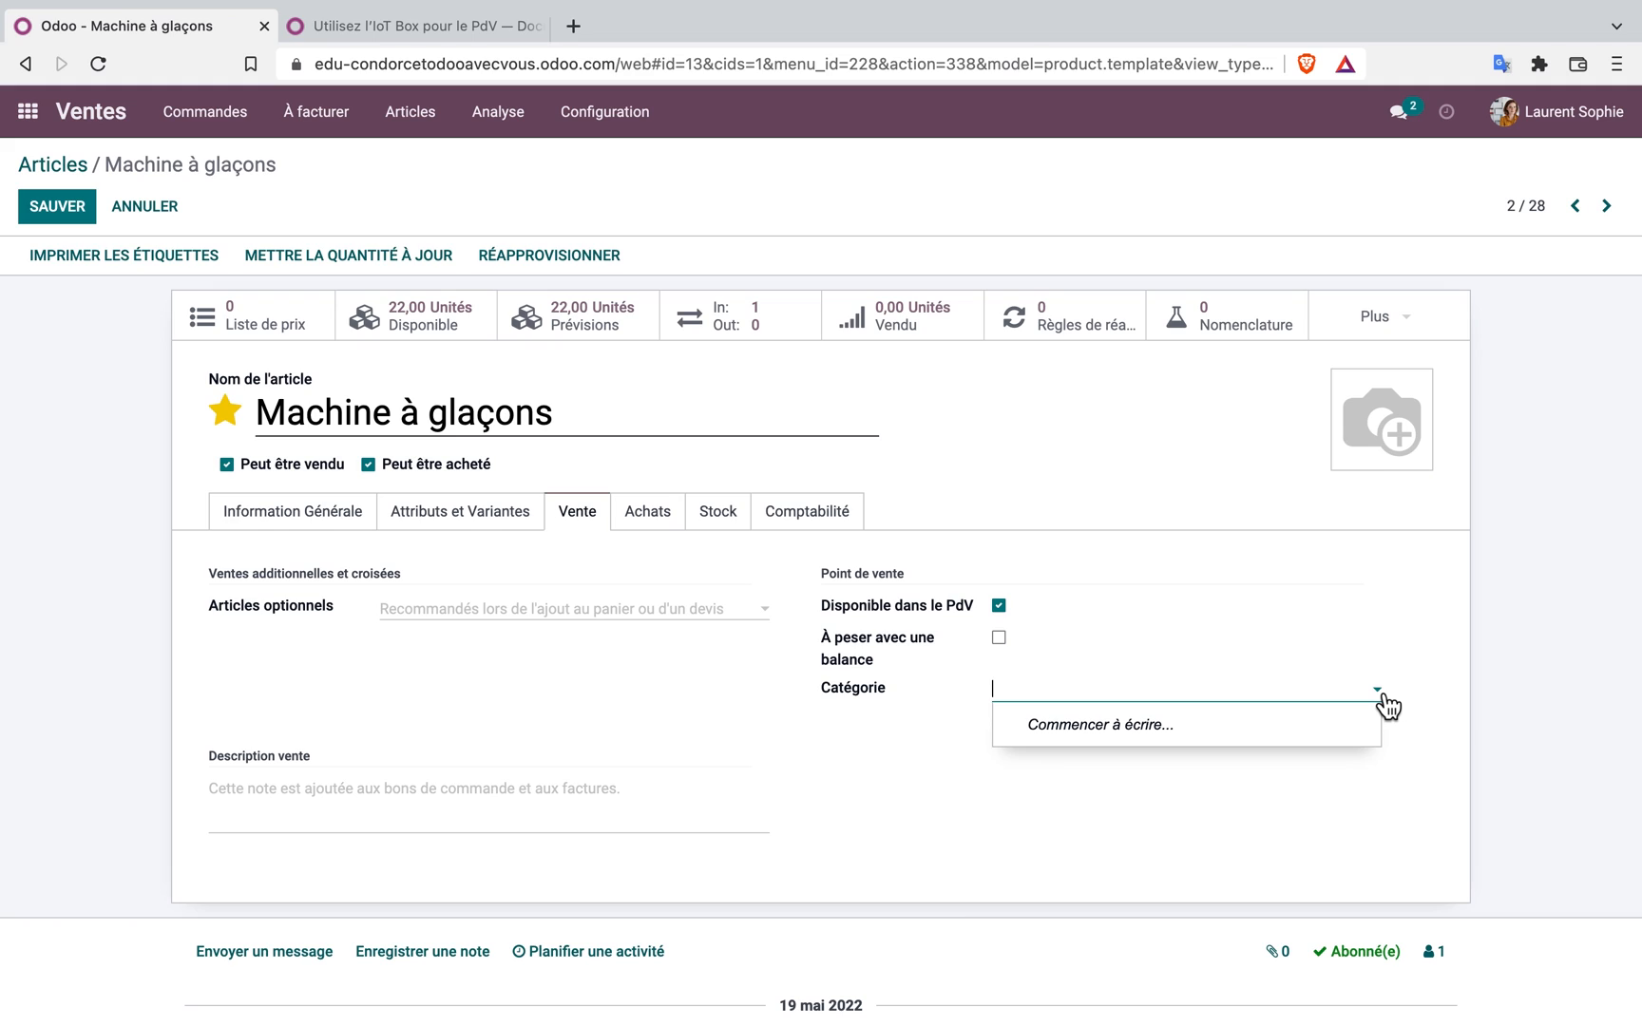
text(Machine)
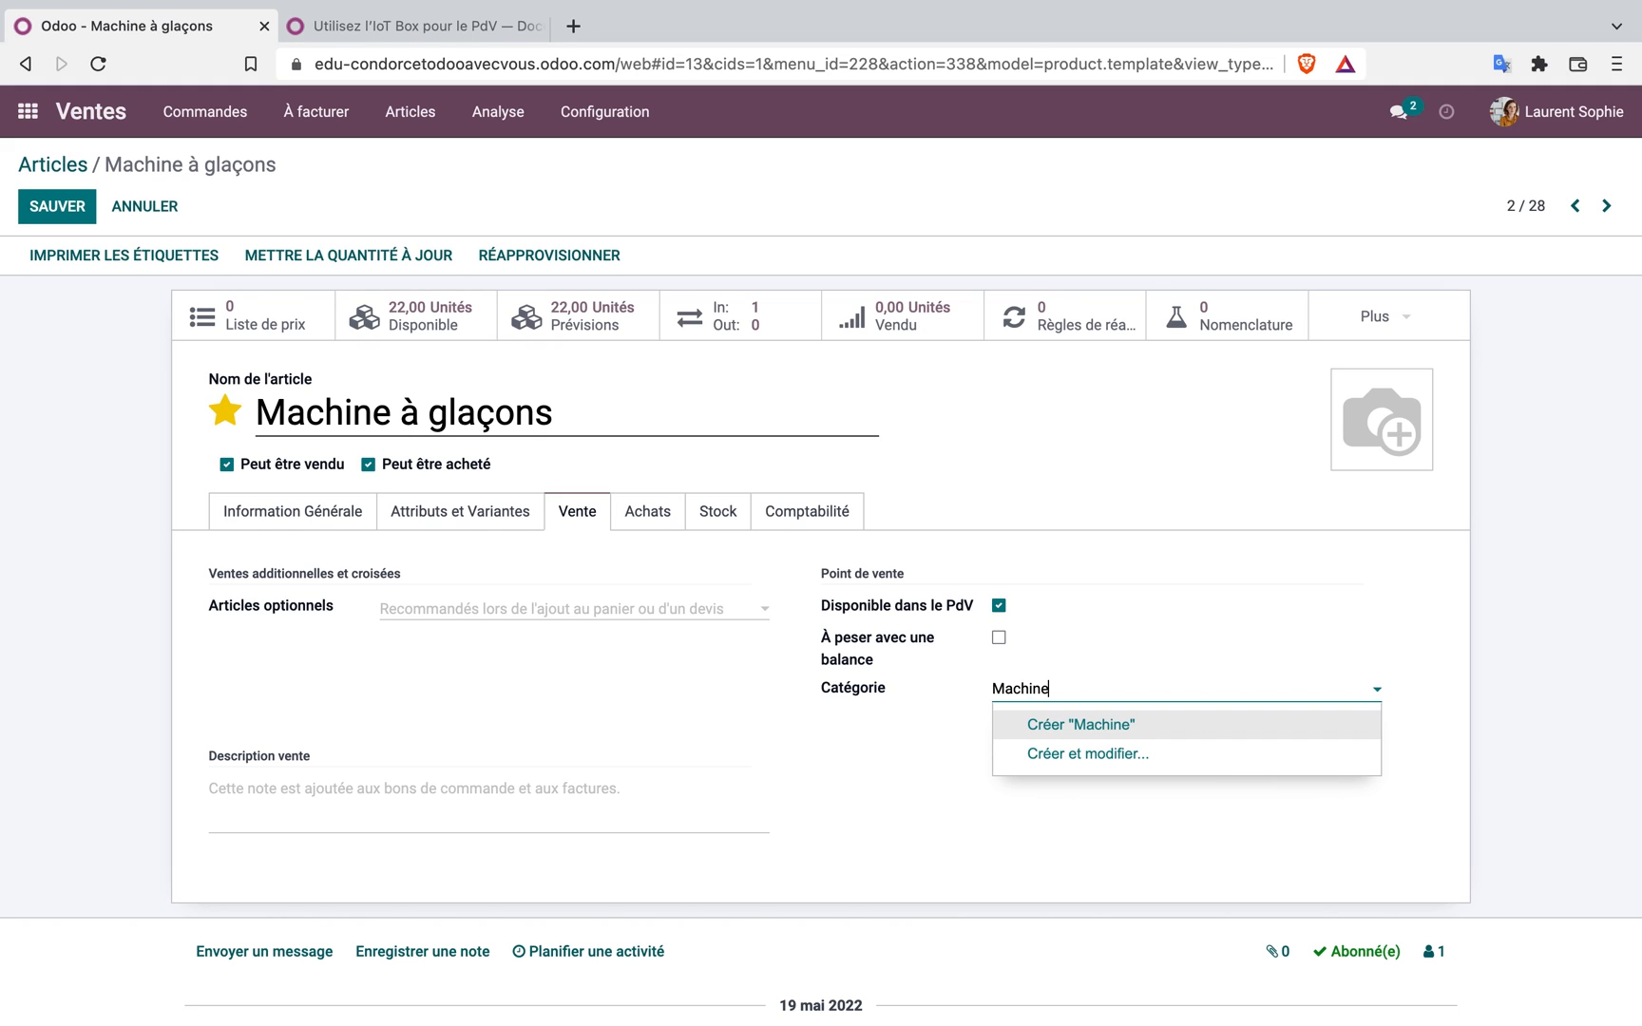
click(1087, 730)
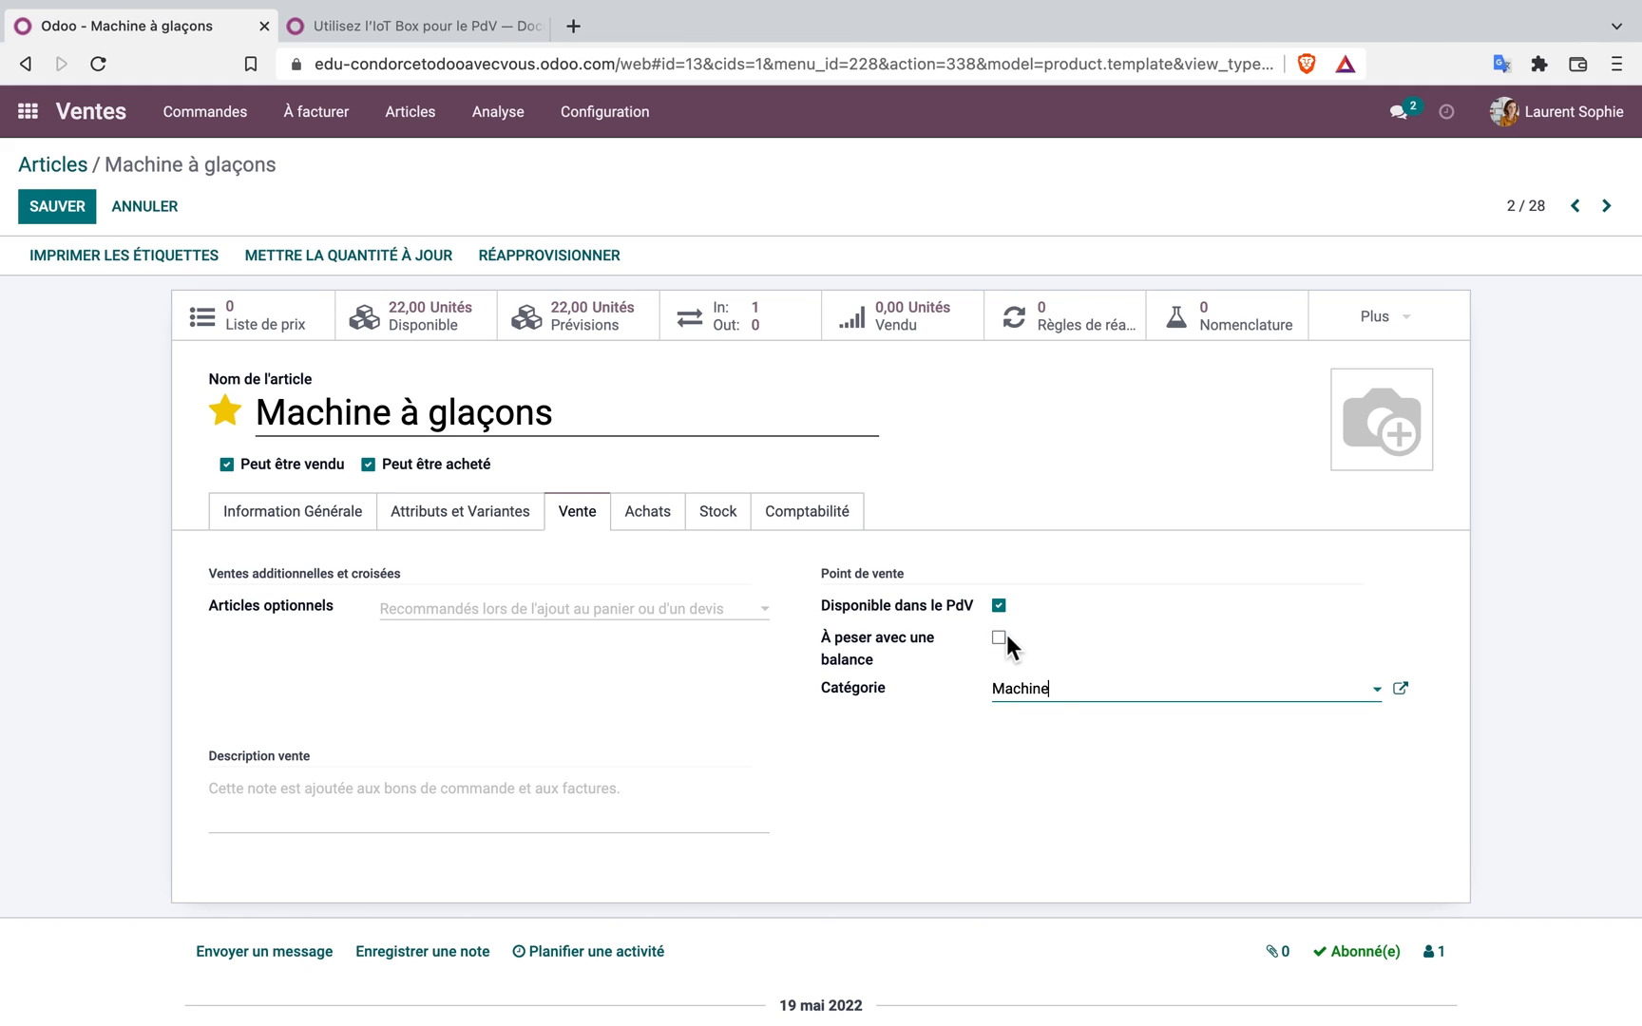
Review the Machine à glaçons article's sale price and cost, supplier prices, and stock routes
click(298, 529)
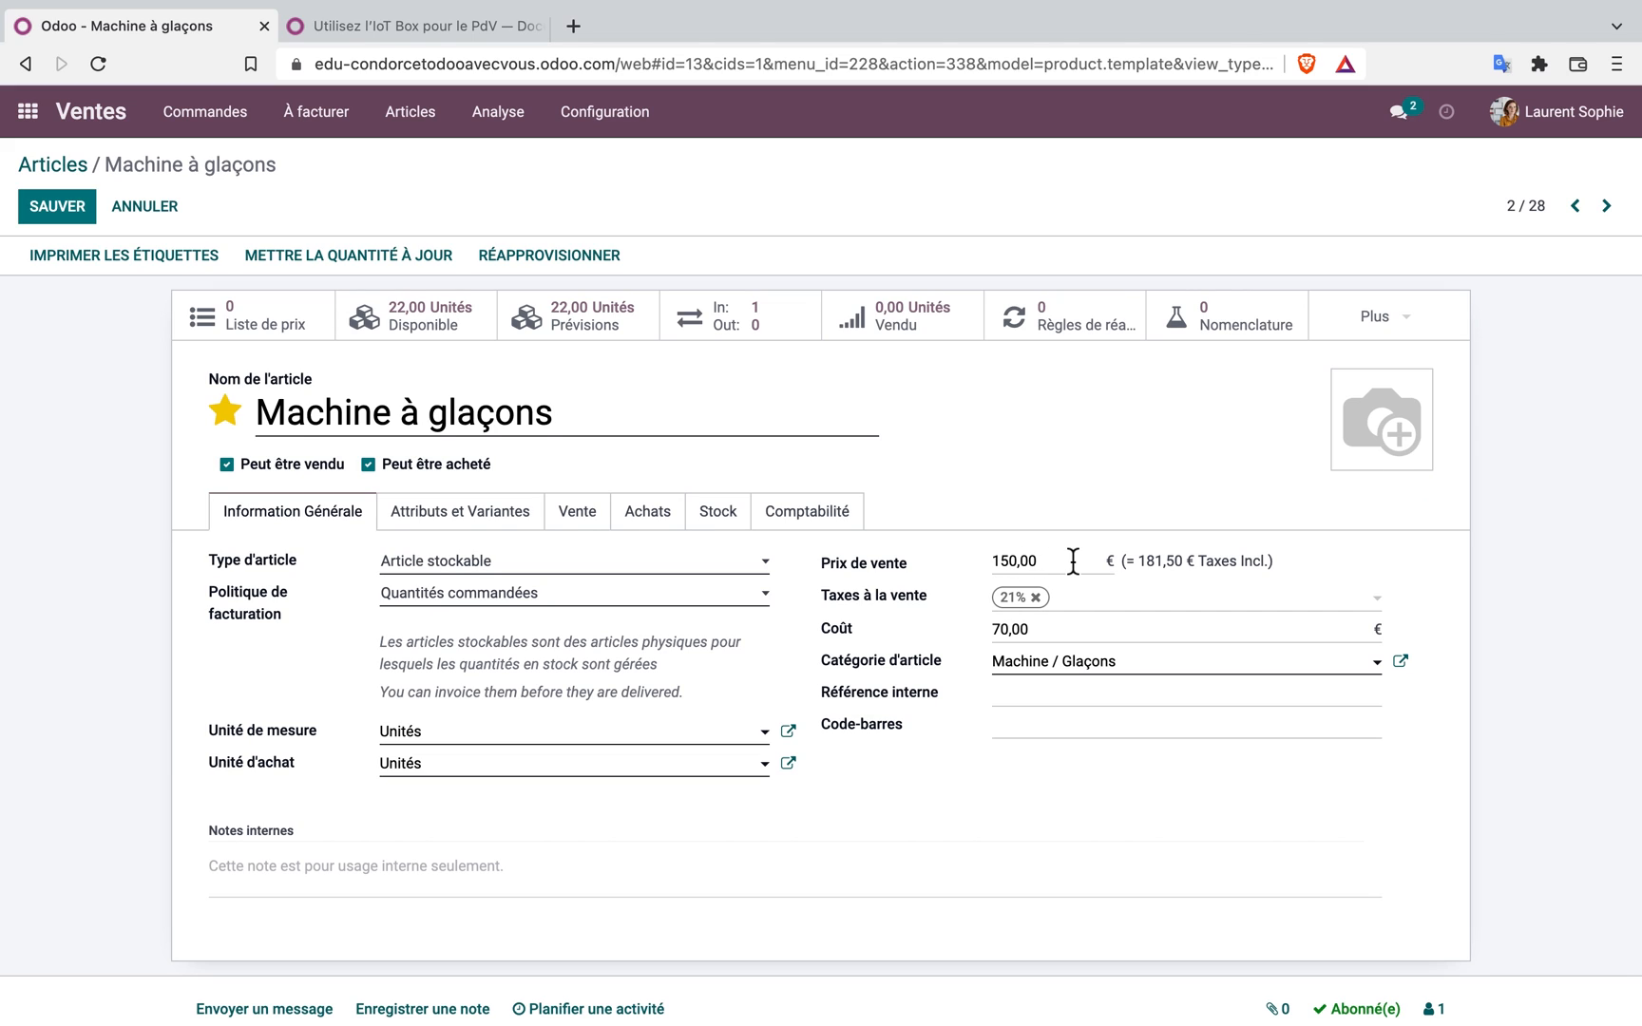
click(650, 519)
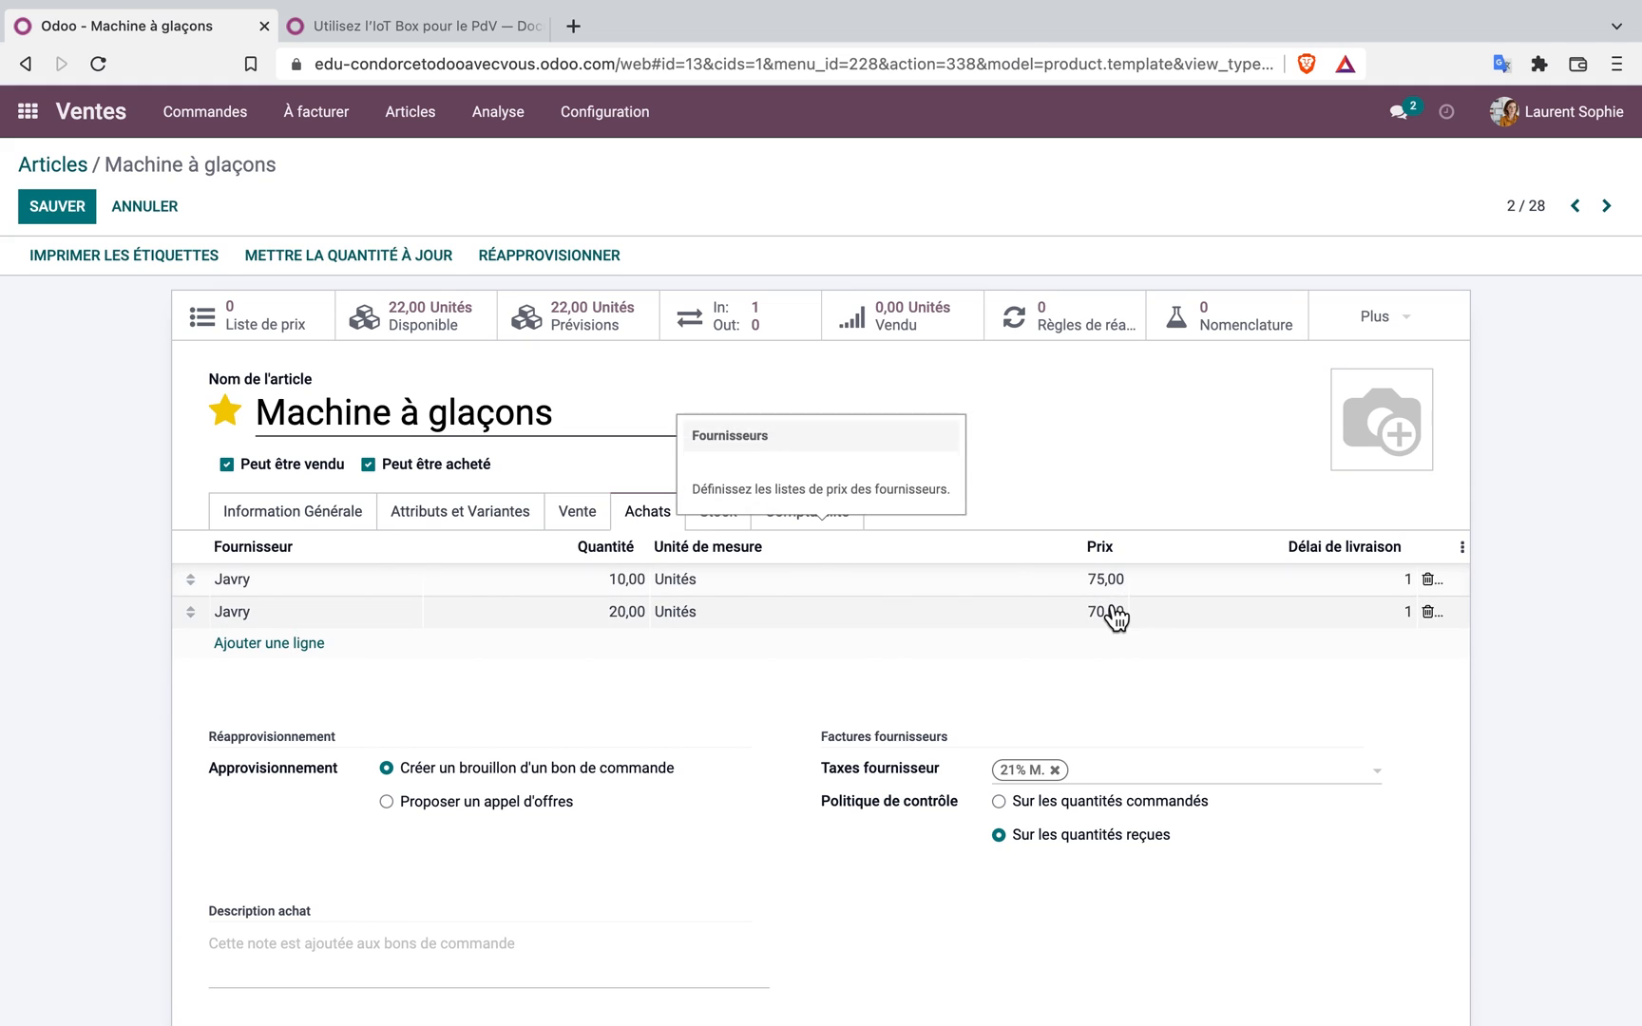
click(319, 521)
click(658, 519)
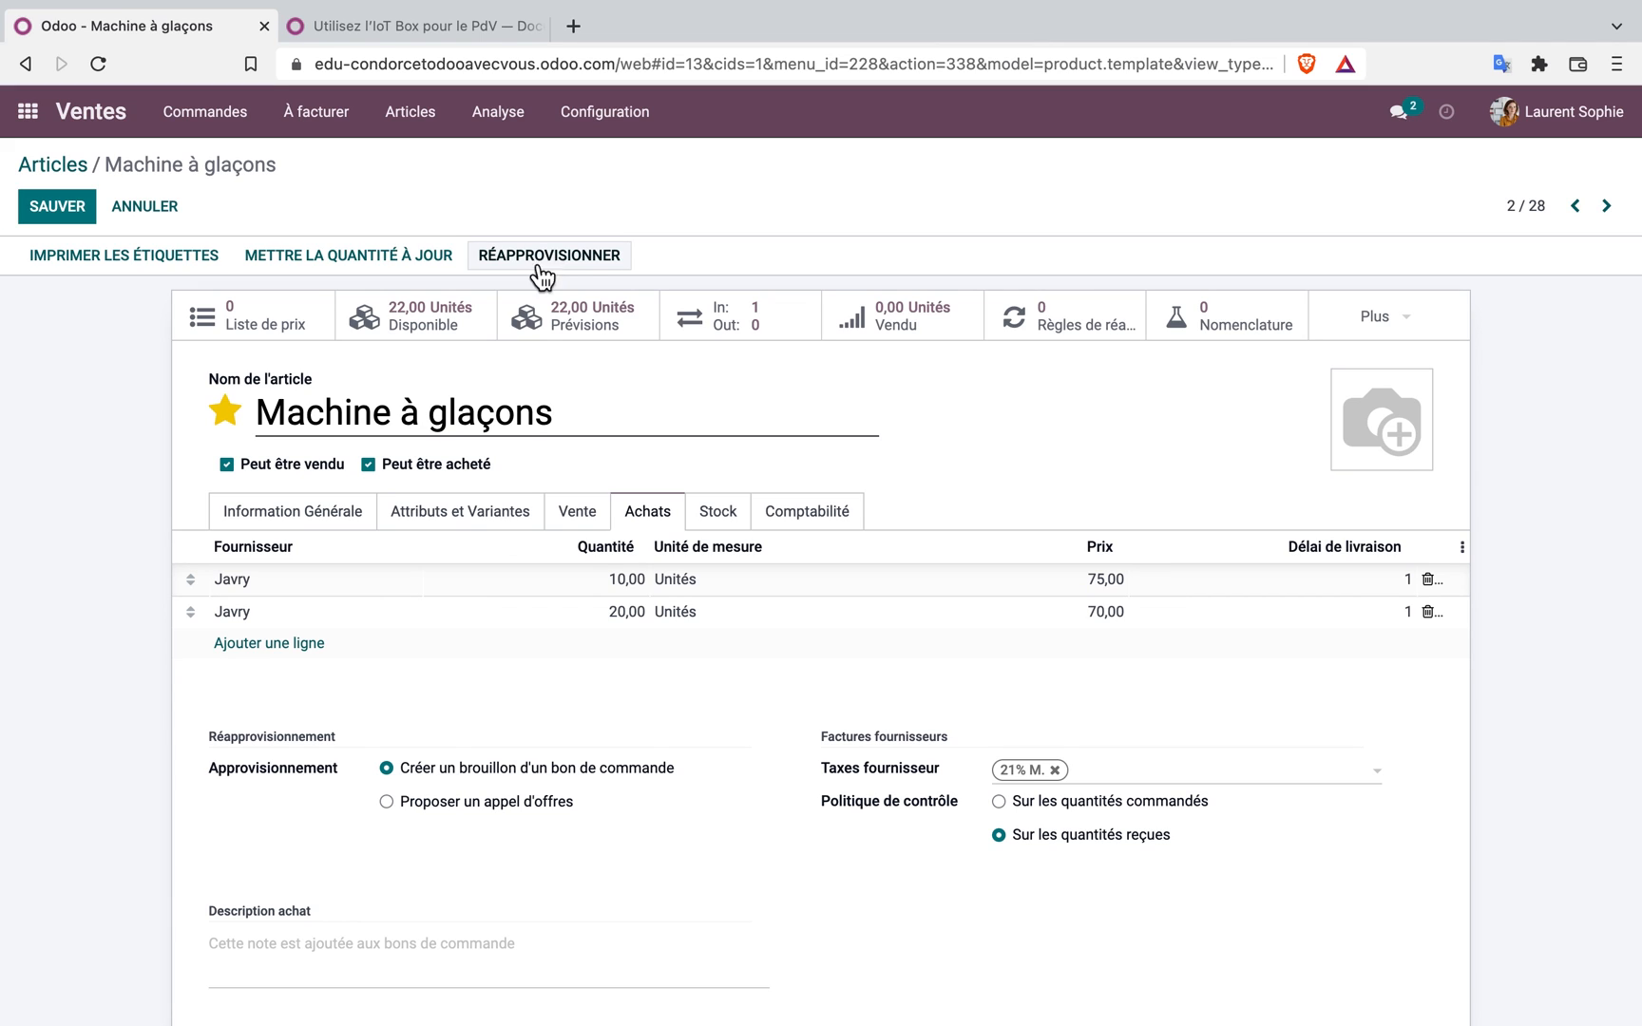
click(748, 524)
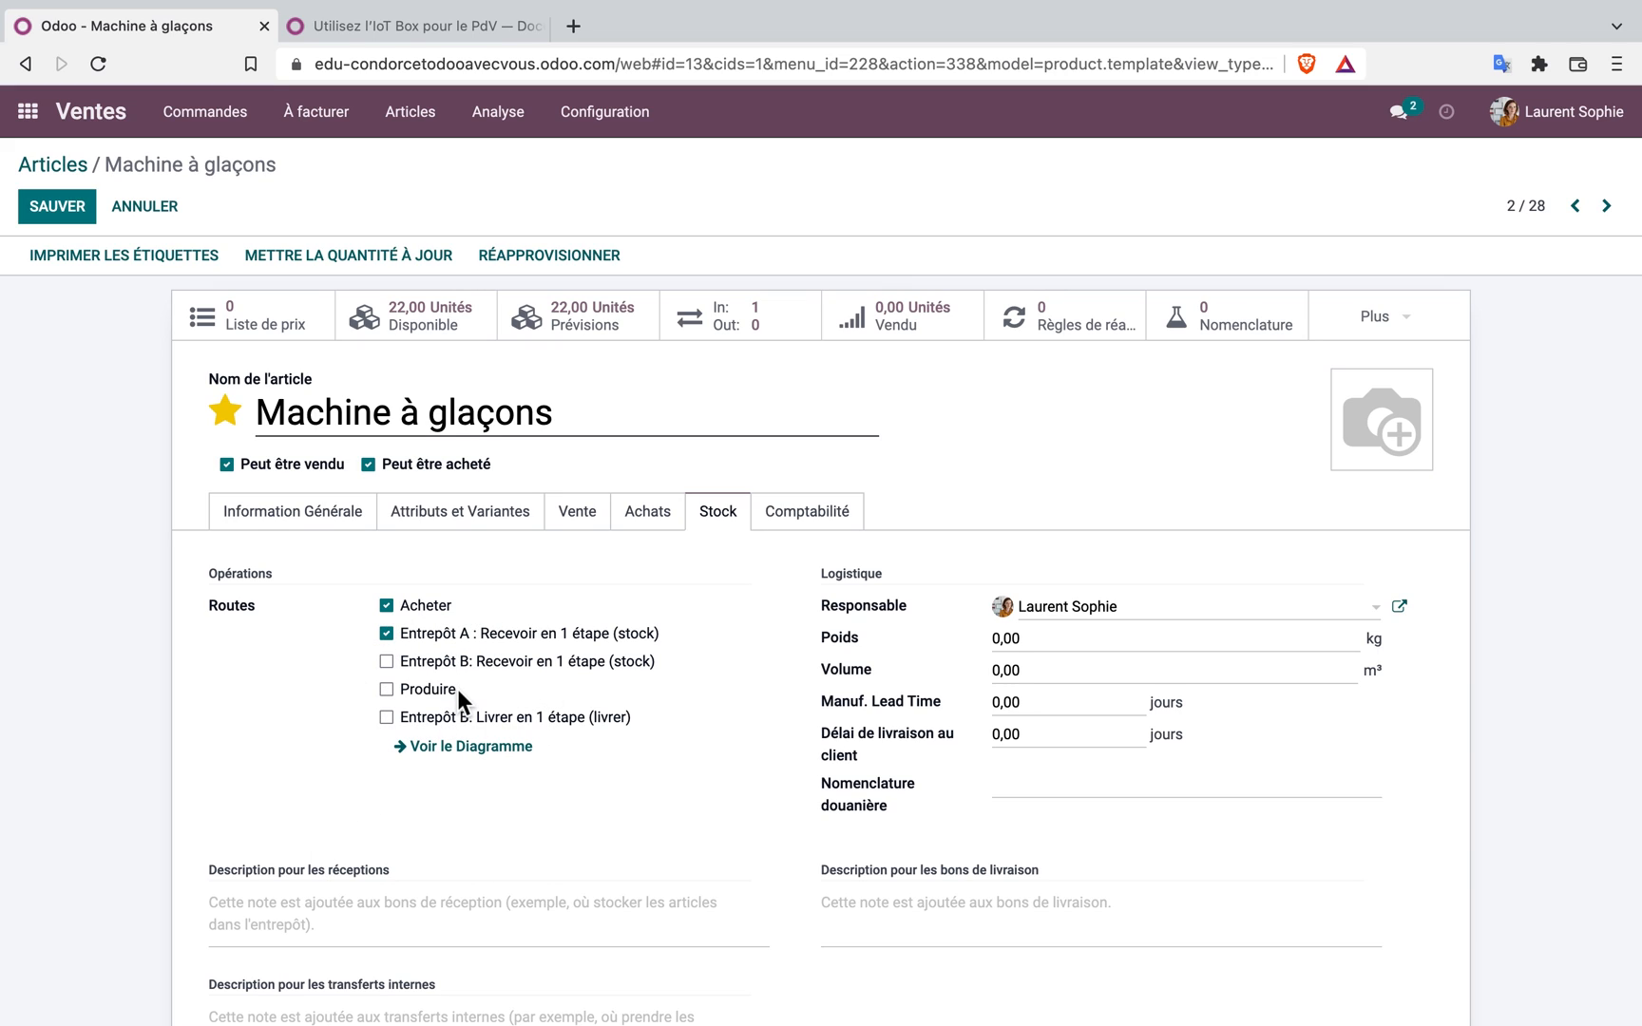
Return to the product list, open the Café article and examine its variants
click(70, 165)
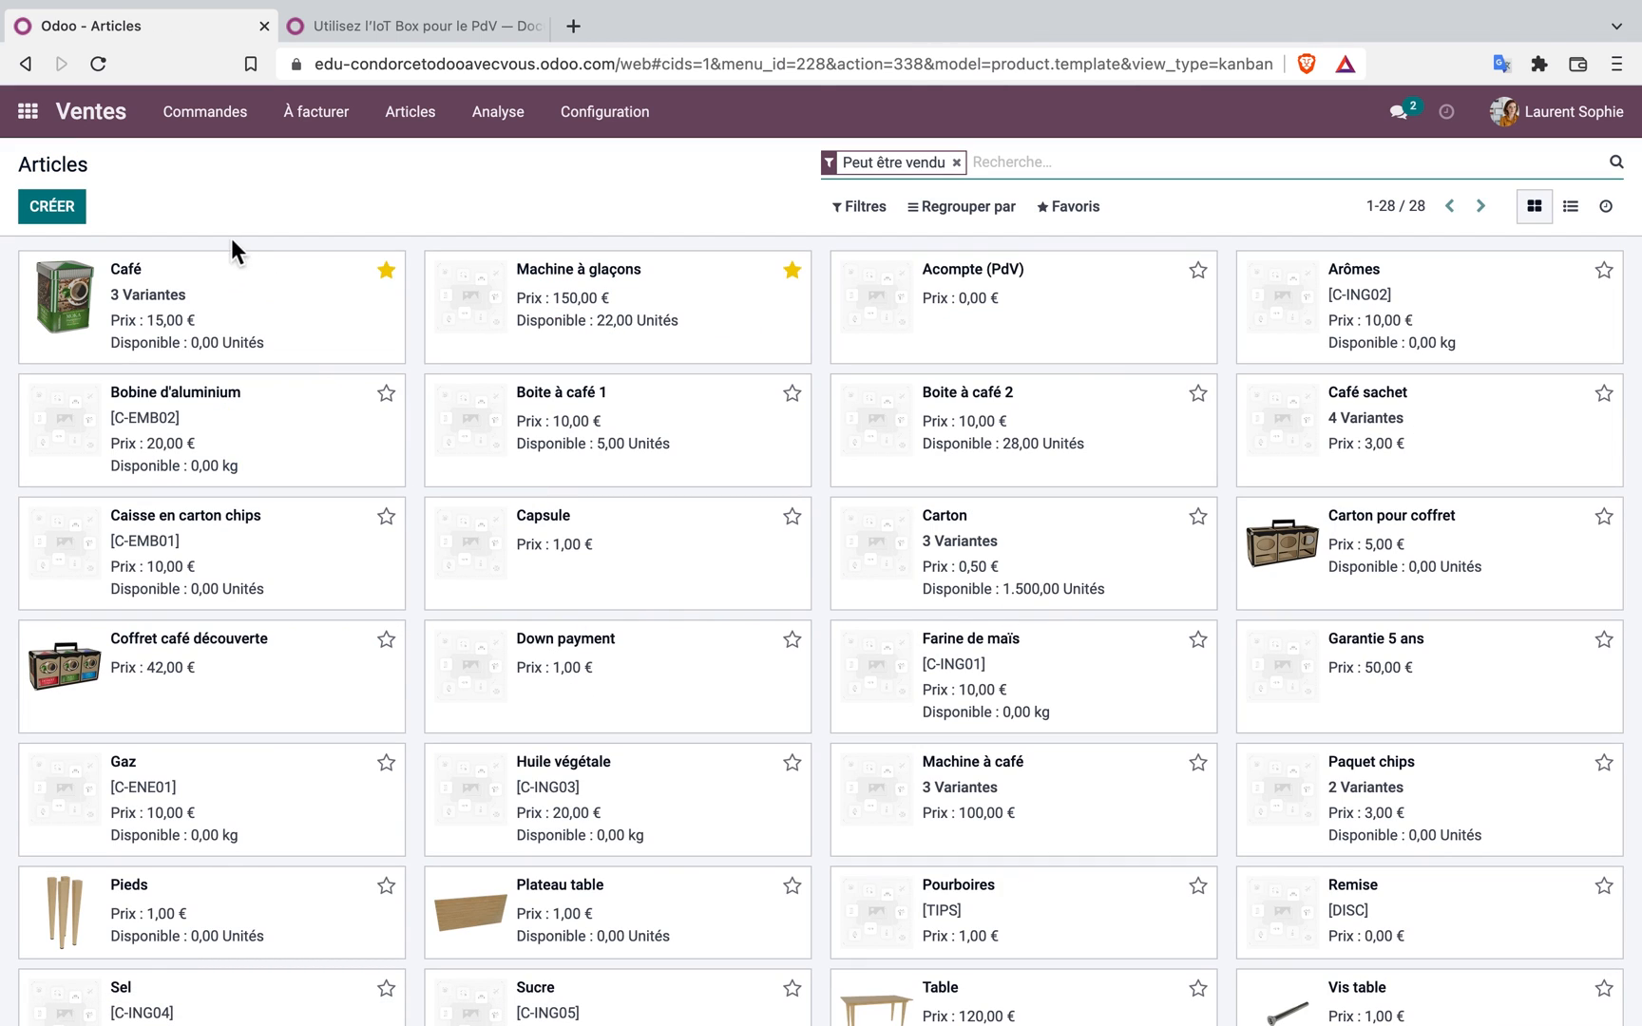
click(199, 306)
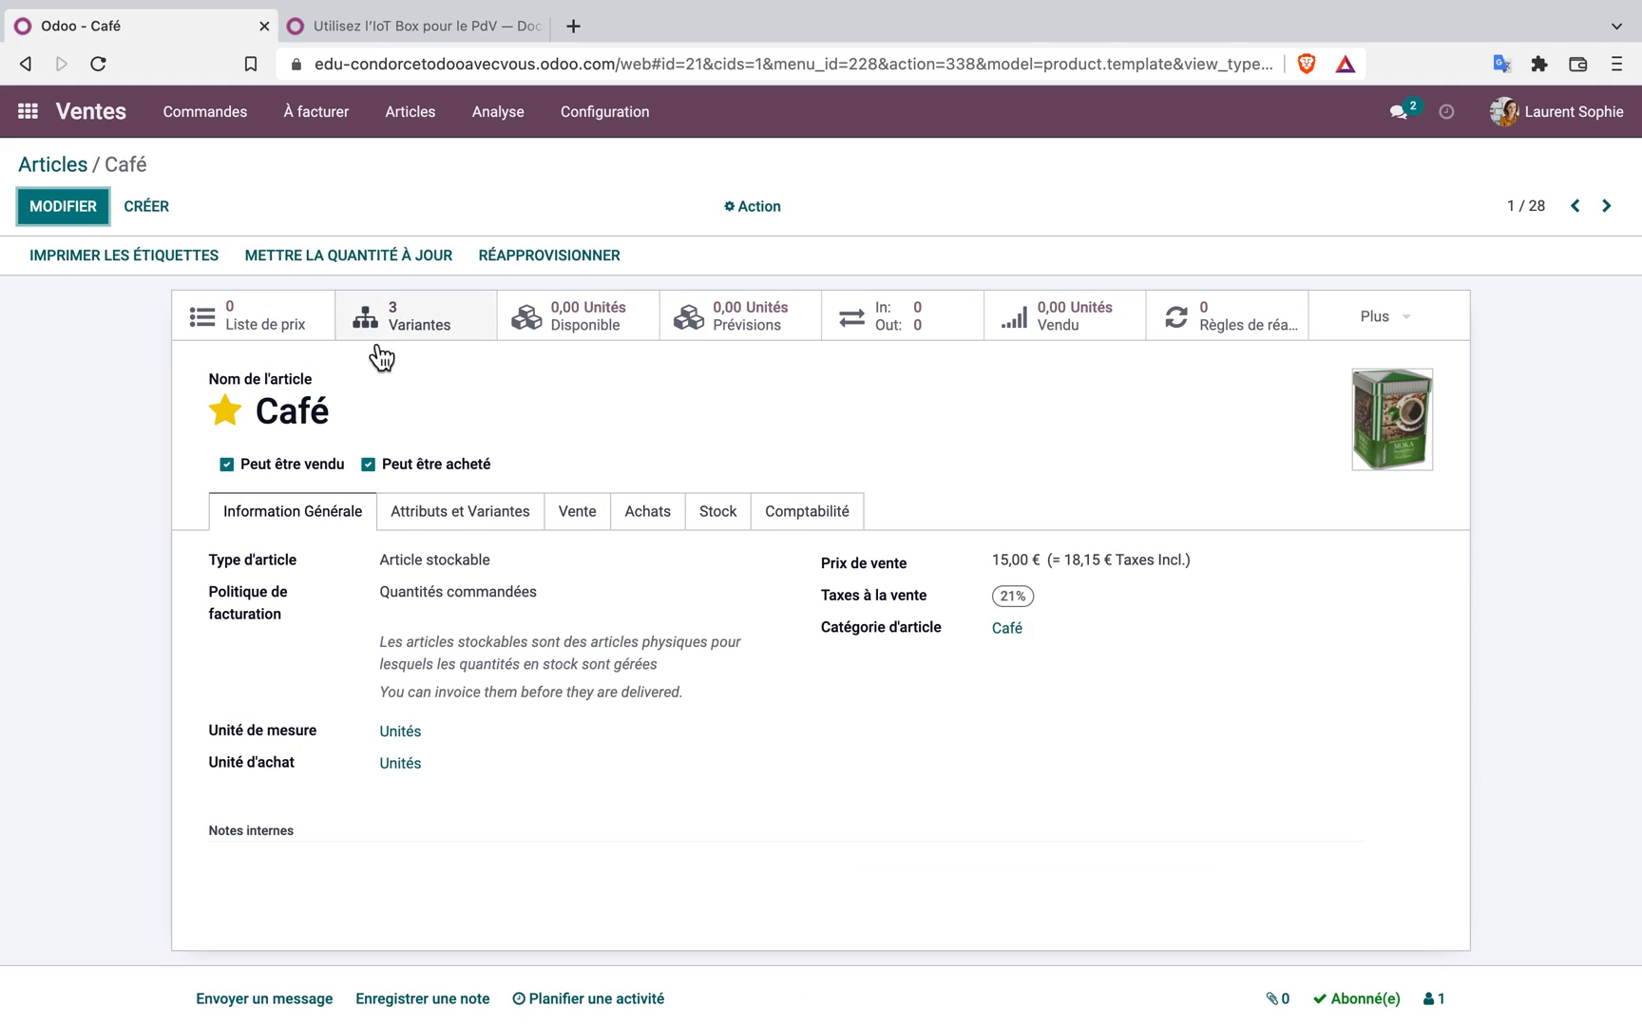
click(415, 323)
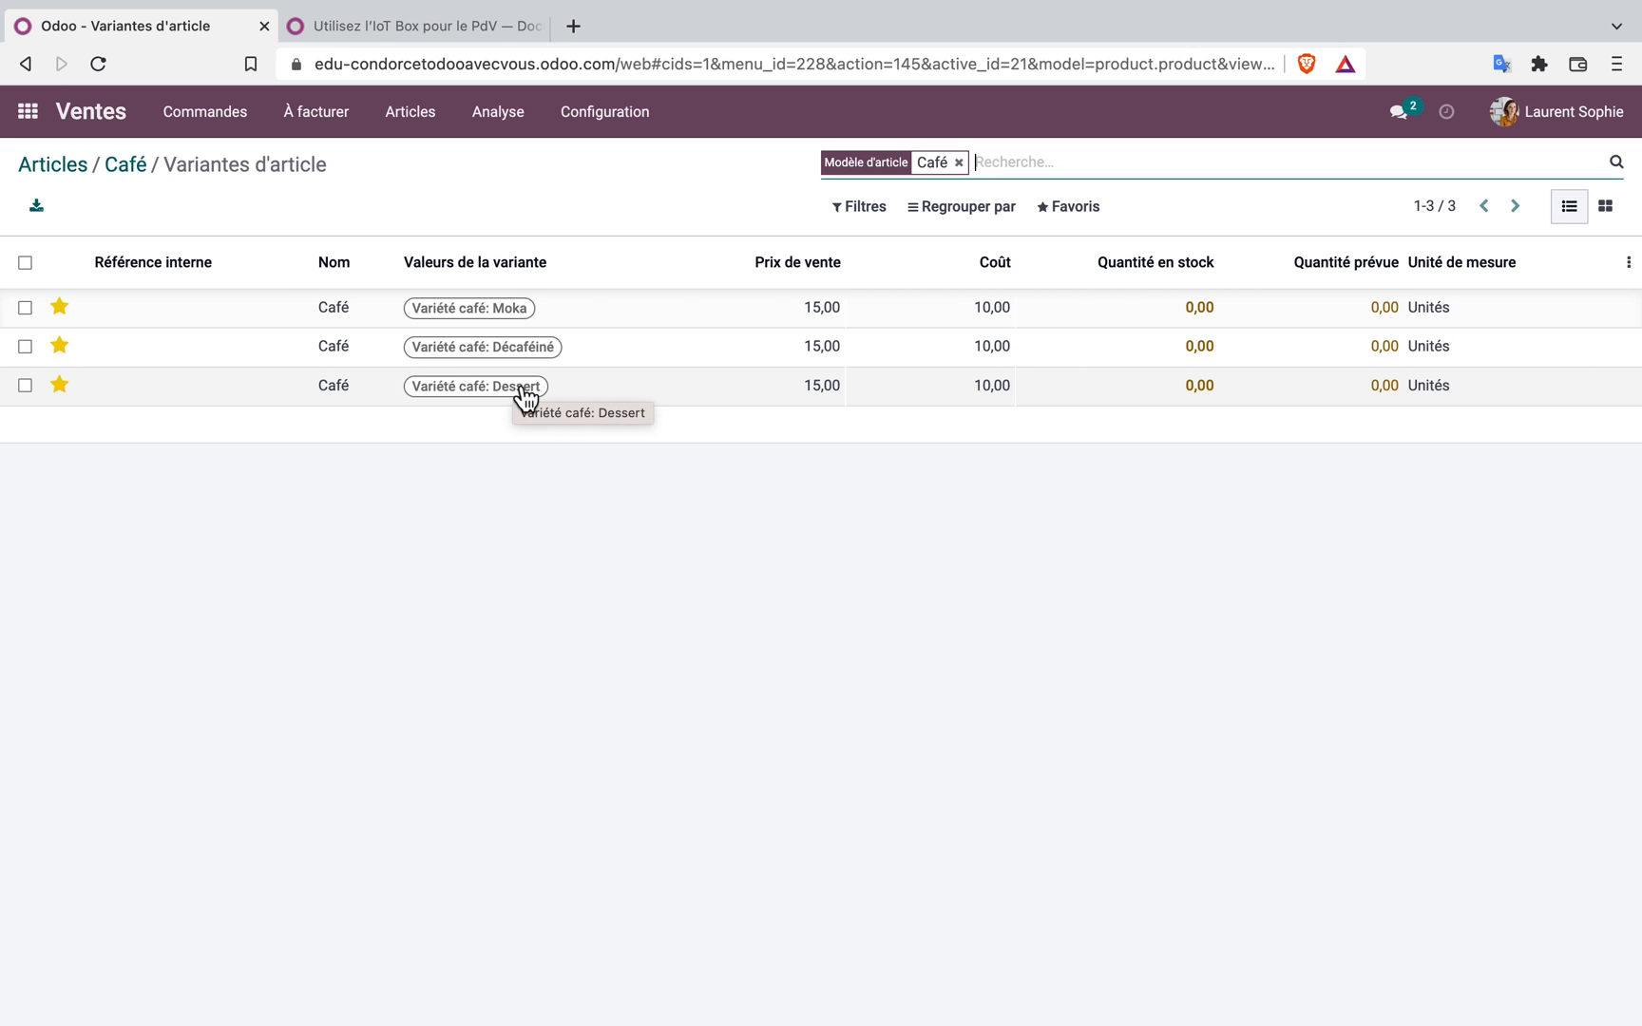
click(135, 167)
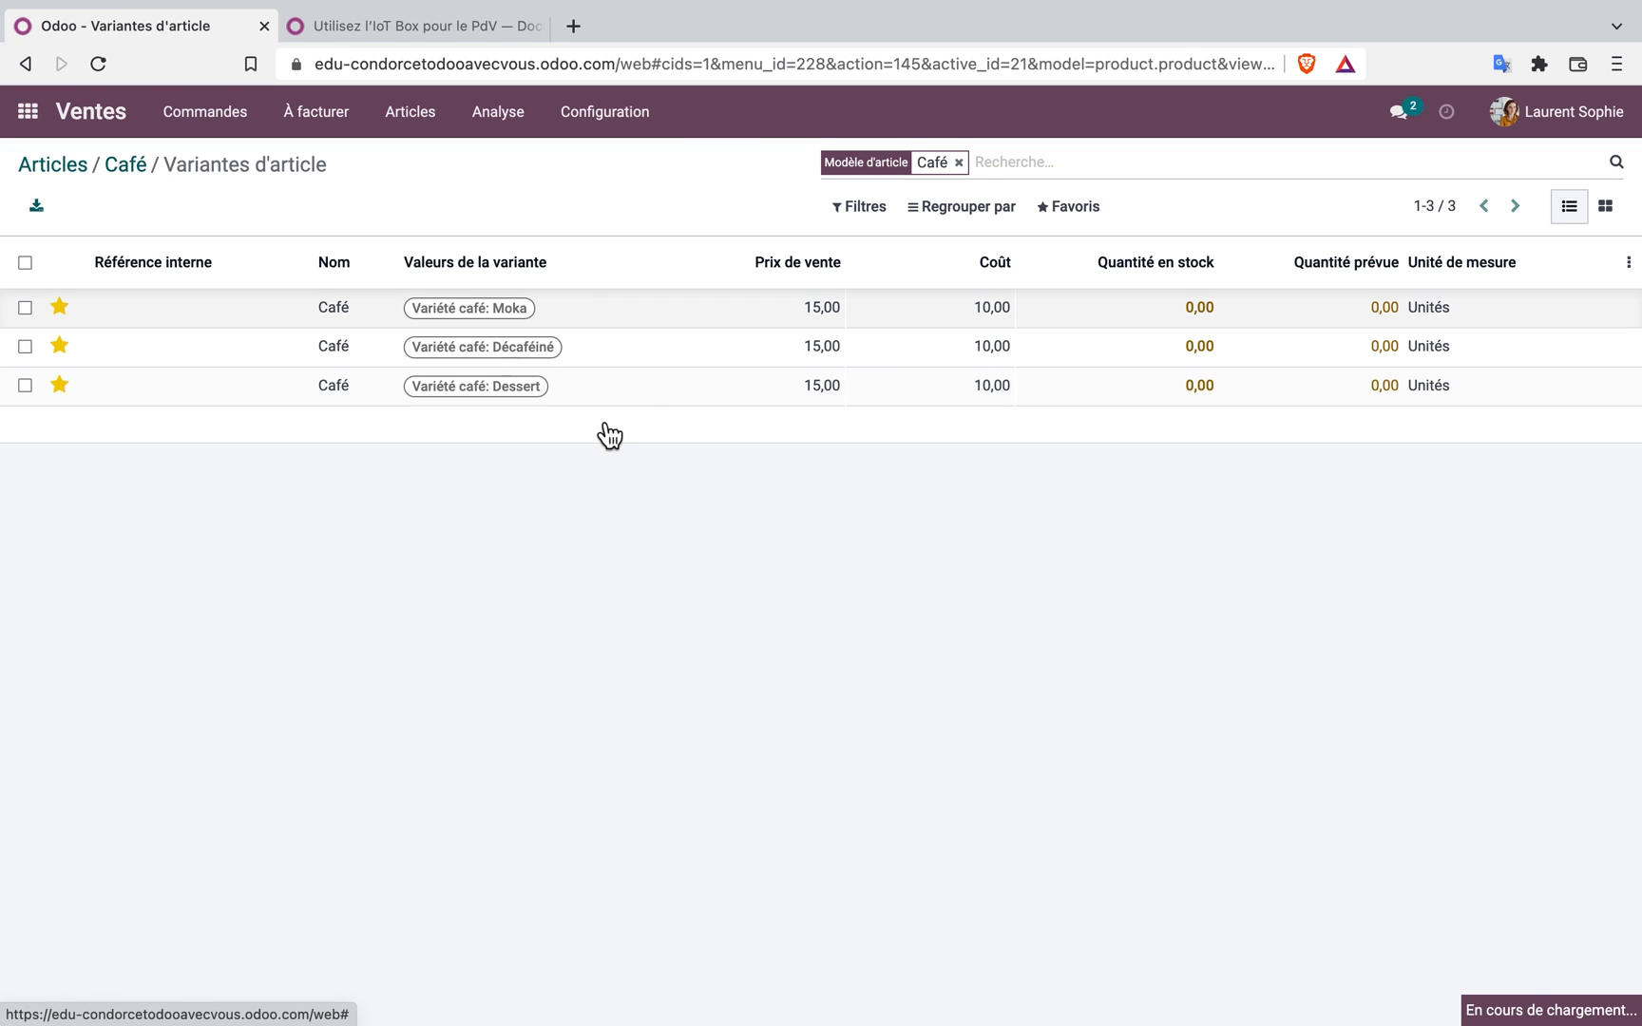
Make the Café article available in the point of sale and create the PdV category "Café" for it
click(579, 513)
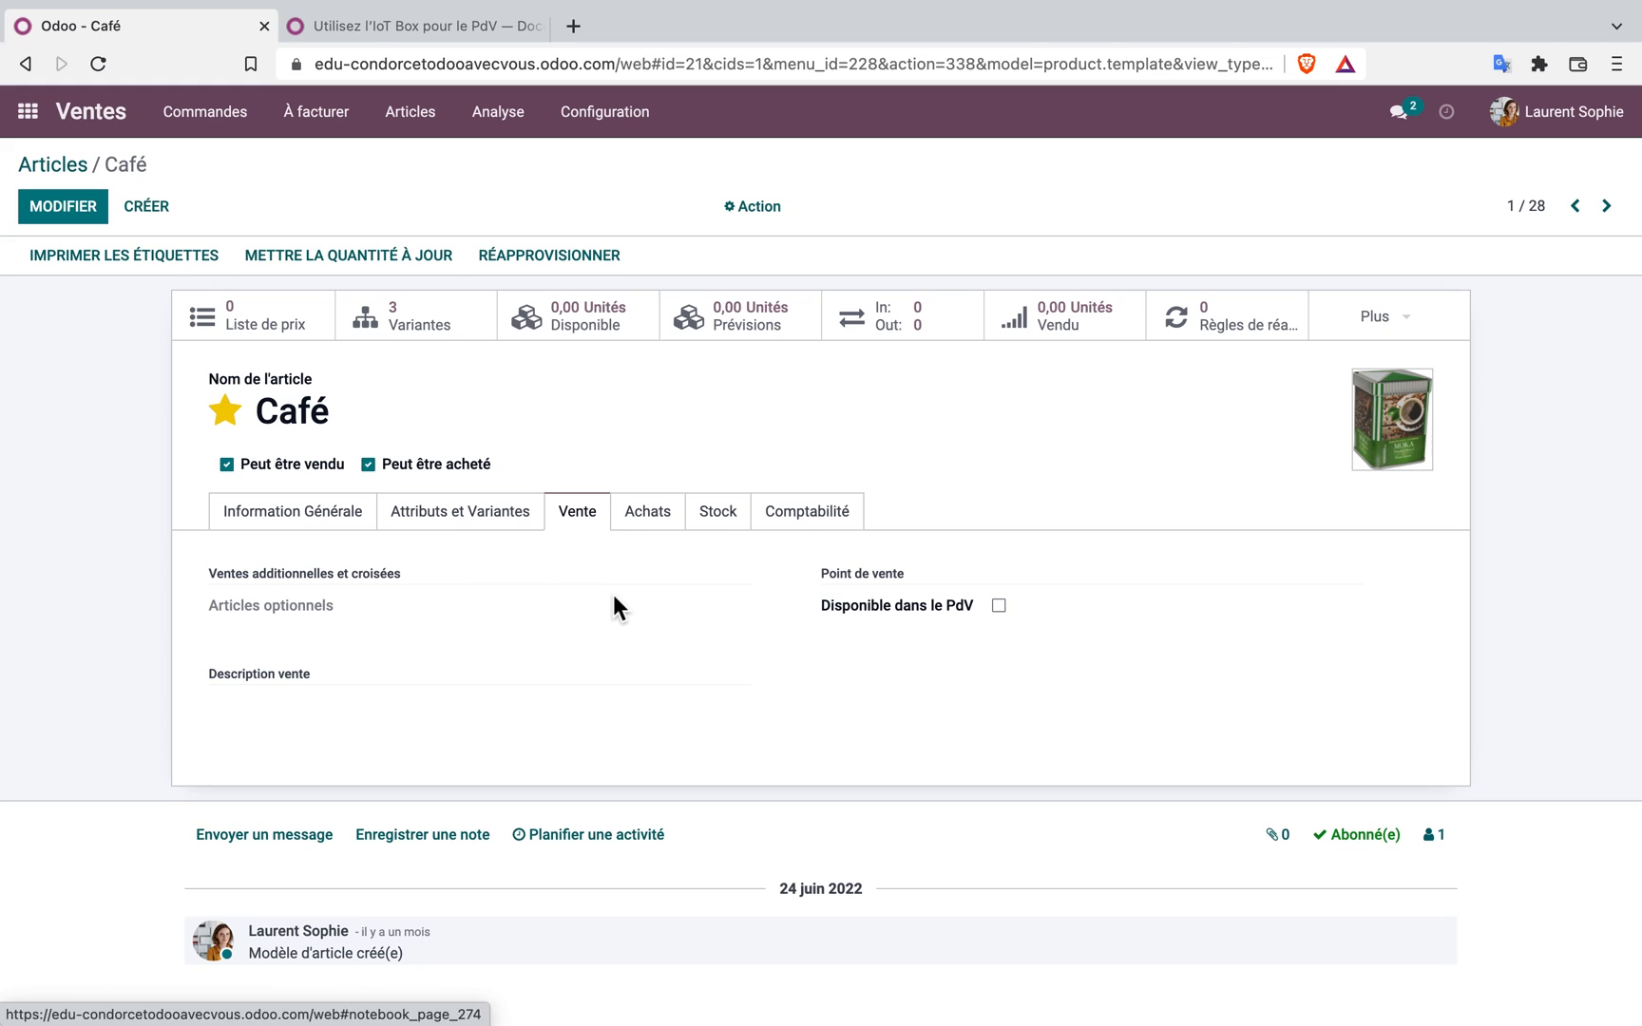
click(998, 605)
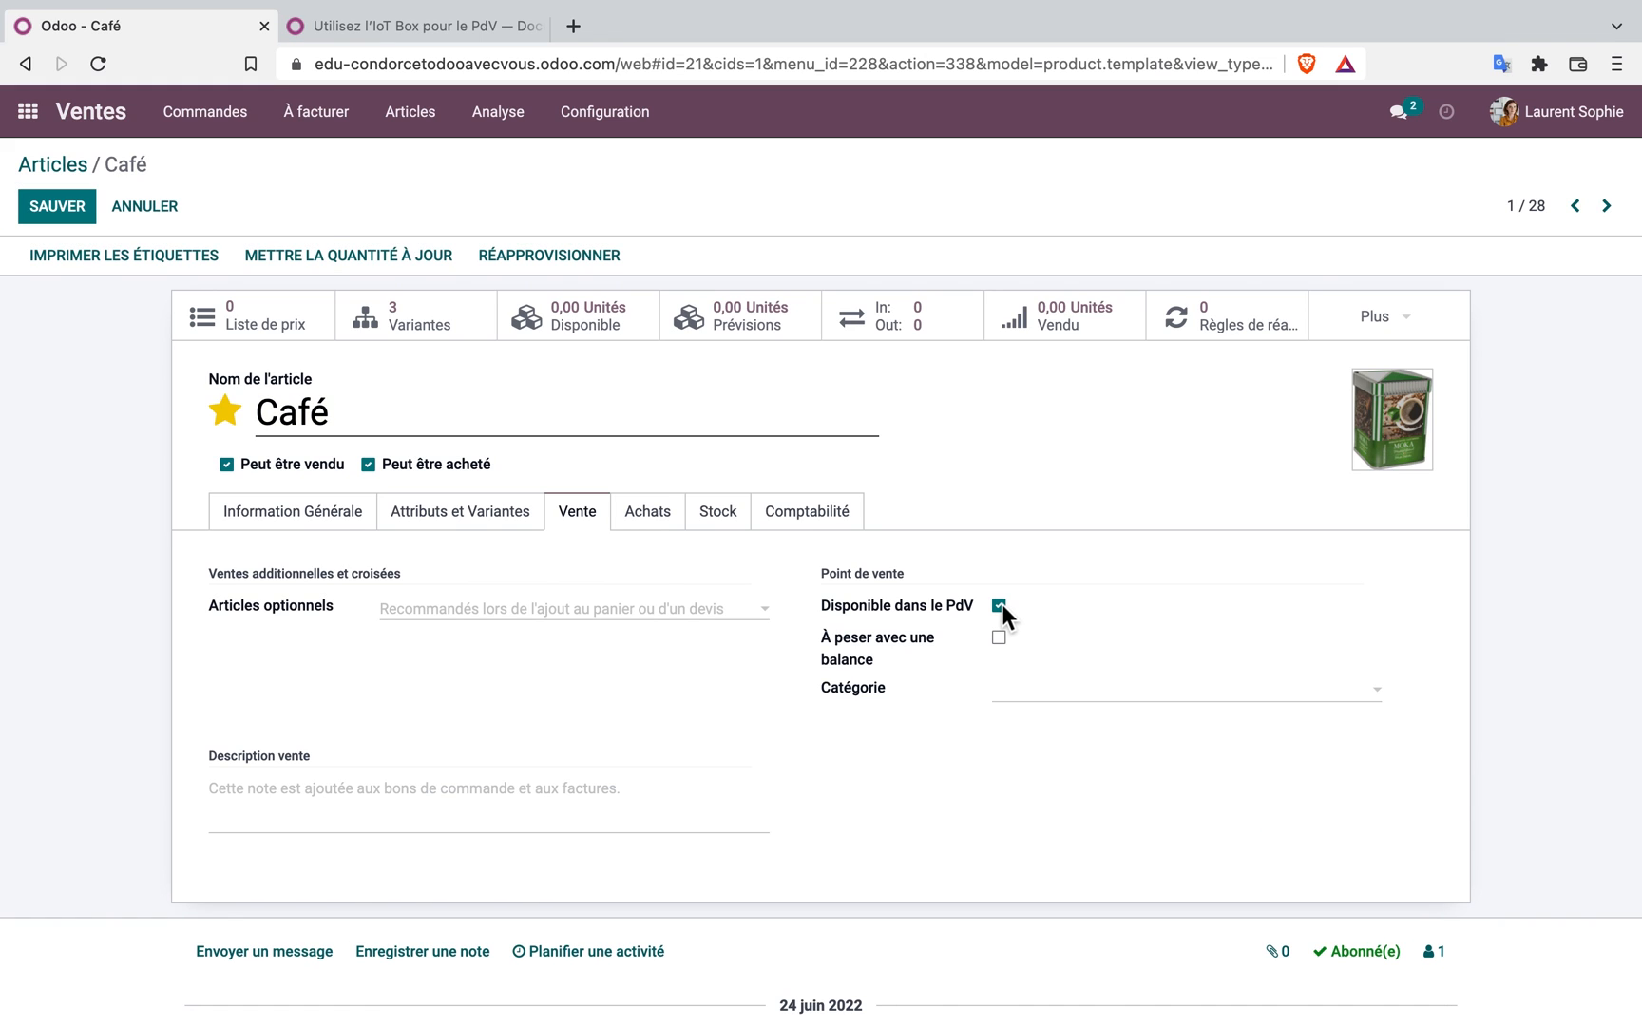
click(1070, 694)
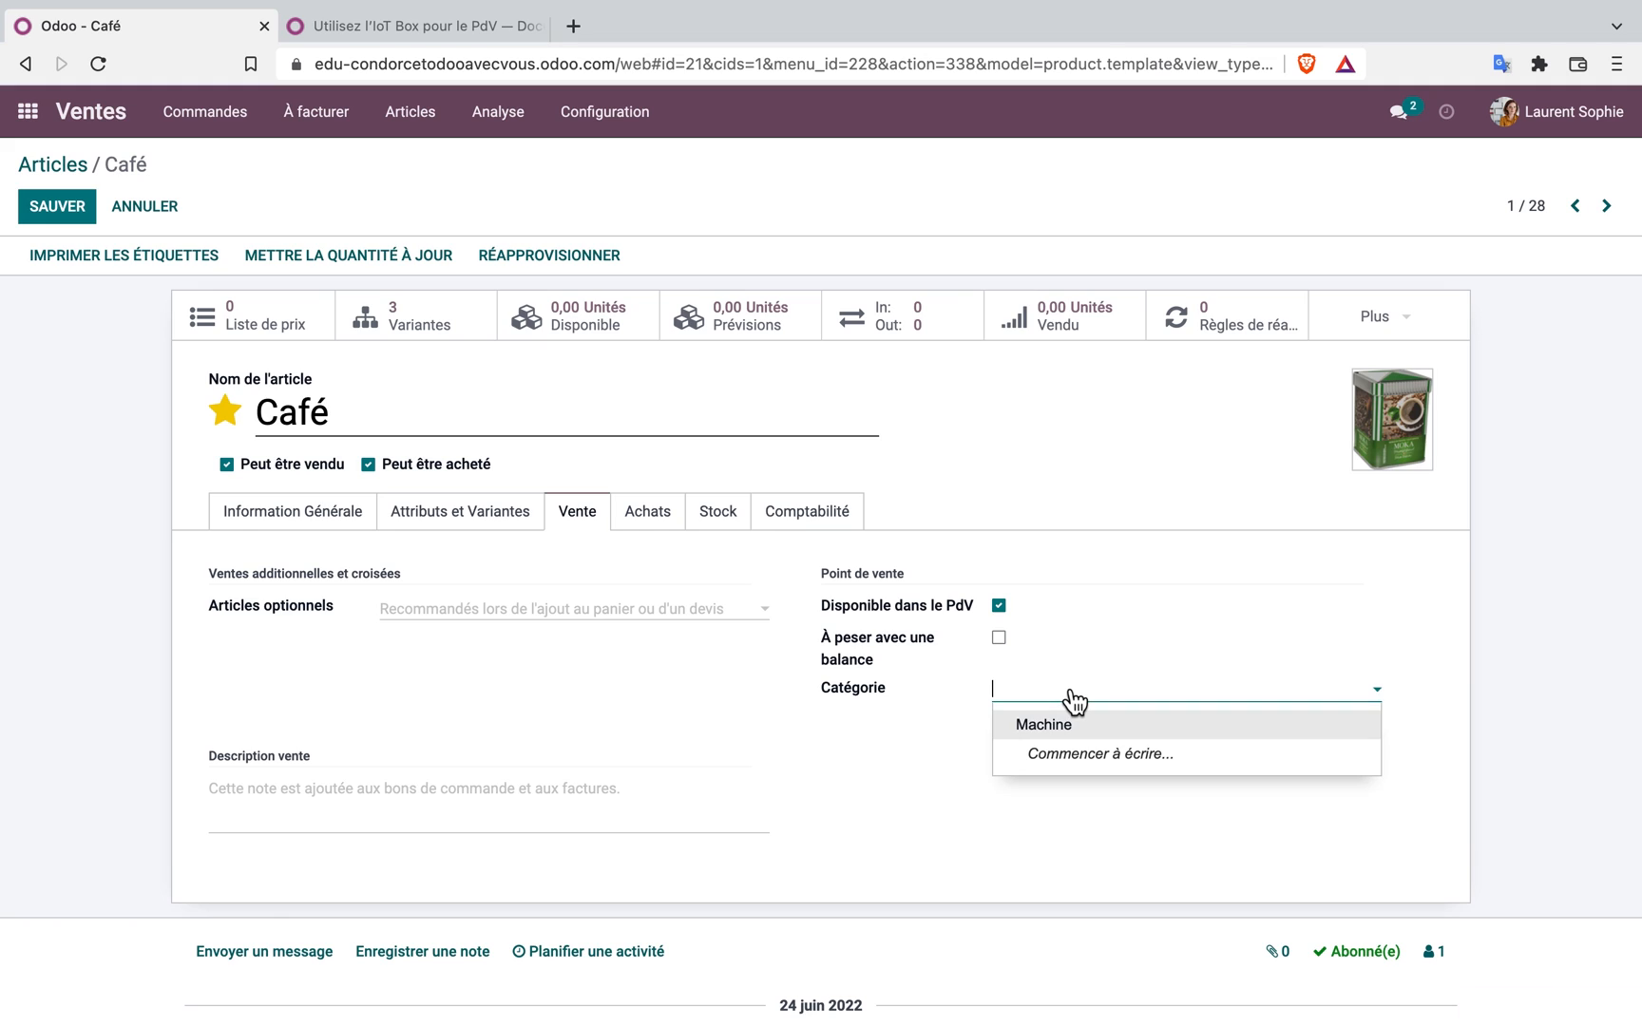
text(Café)
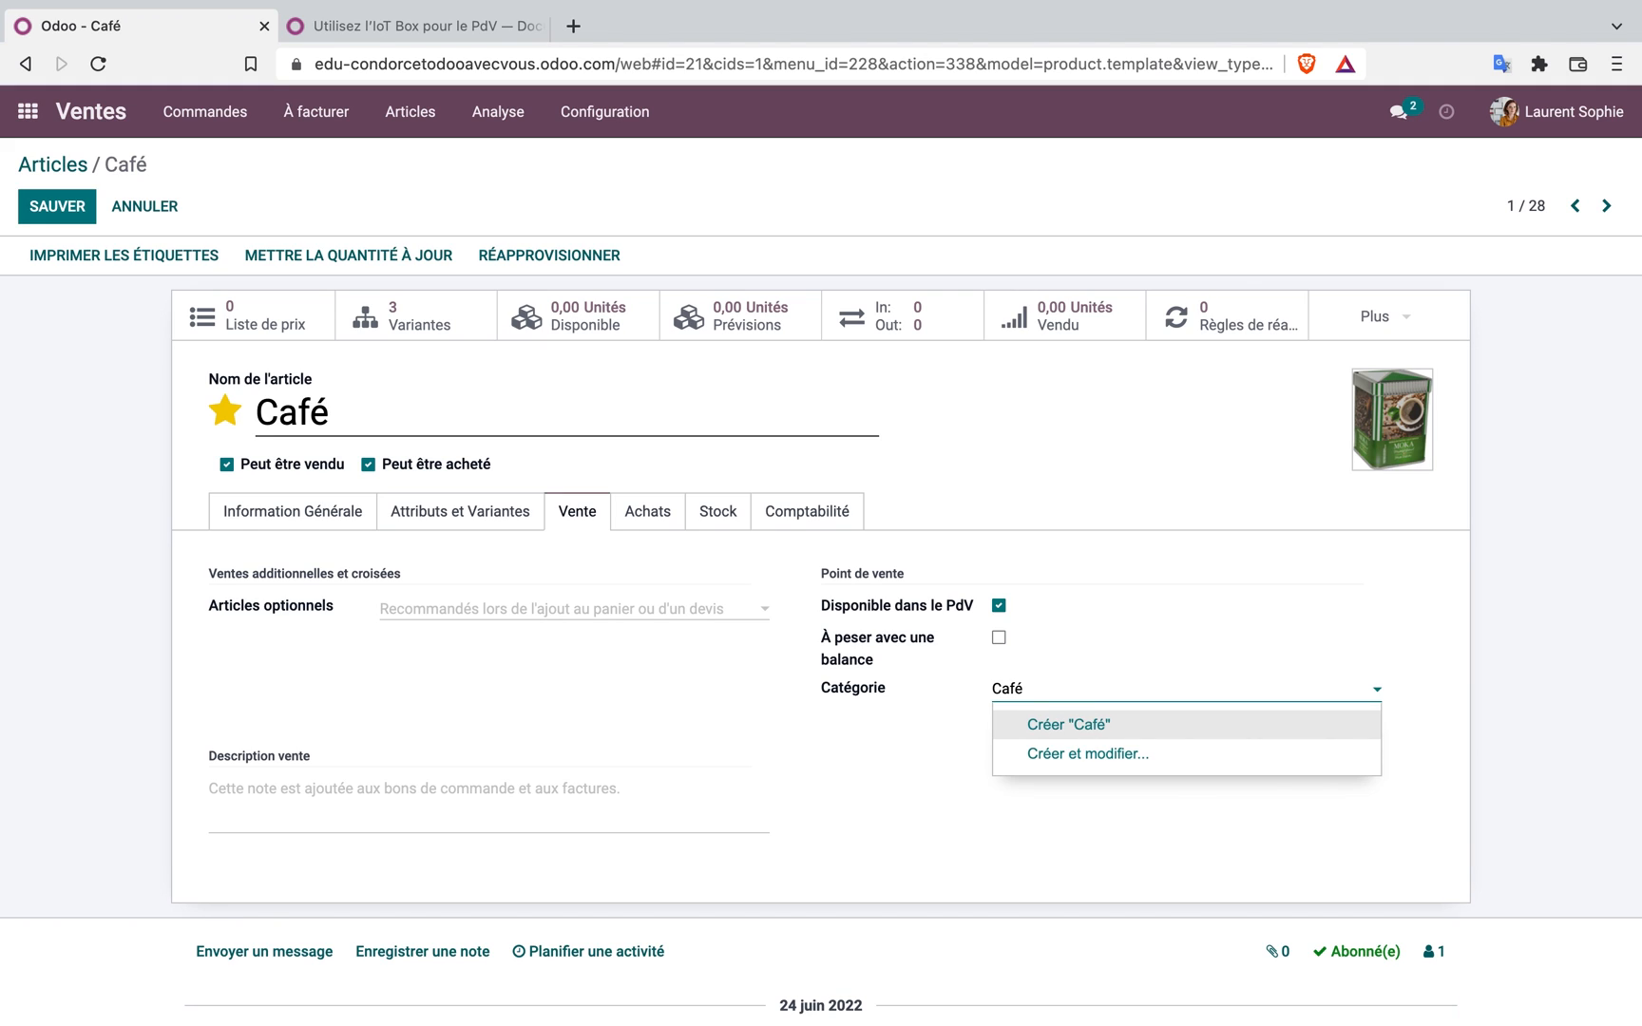
click(1090, 724)
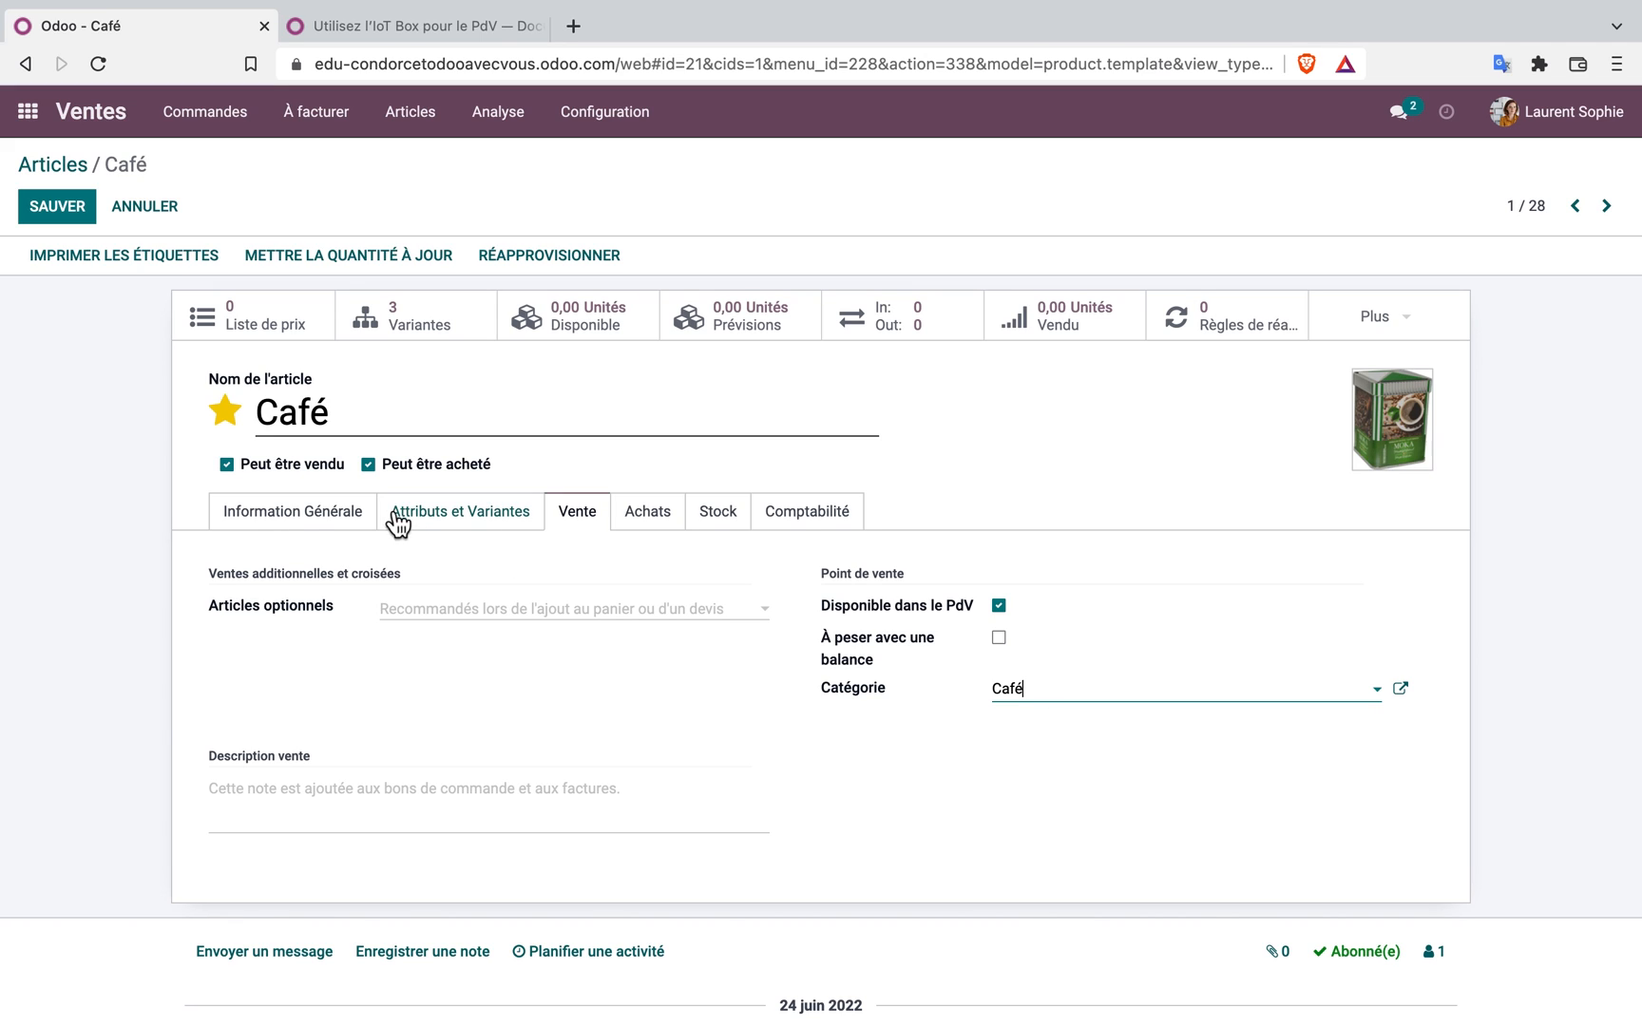
Review the Café article's attribute values and the sale prices of its variants
click(448, 533)
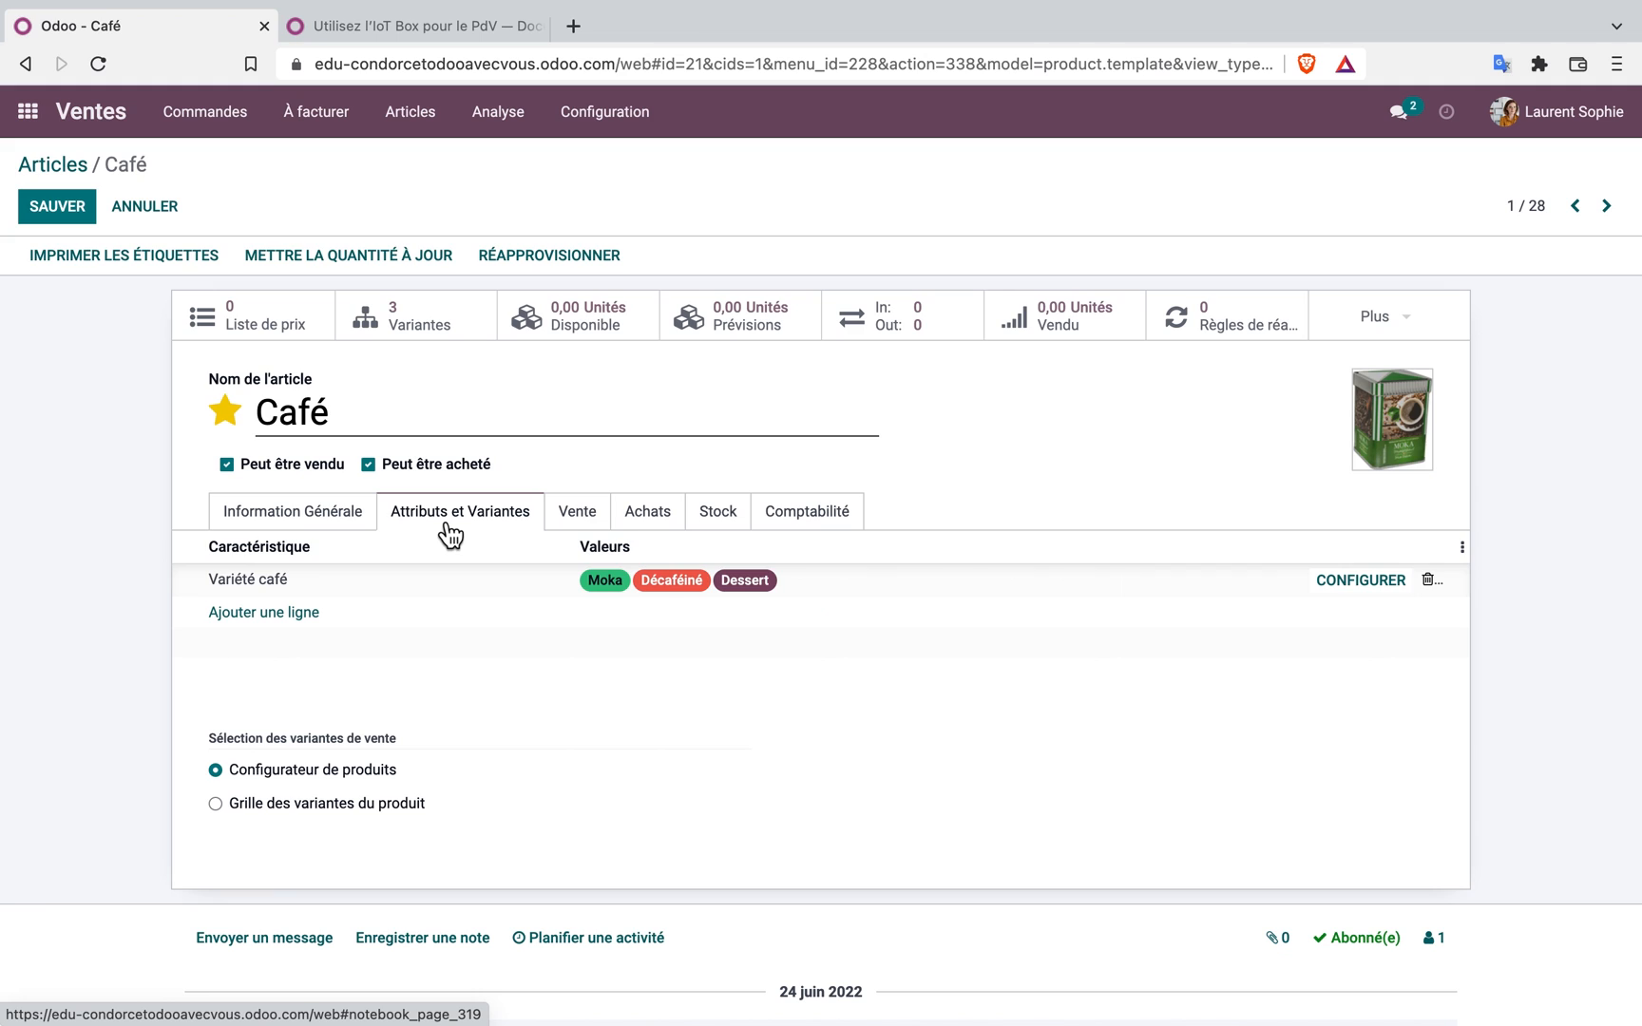
click(447, 324)
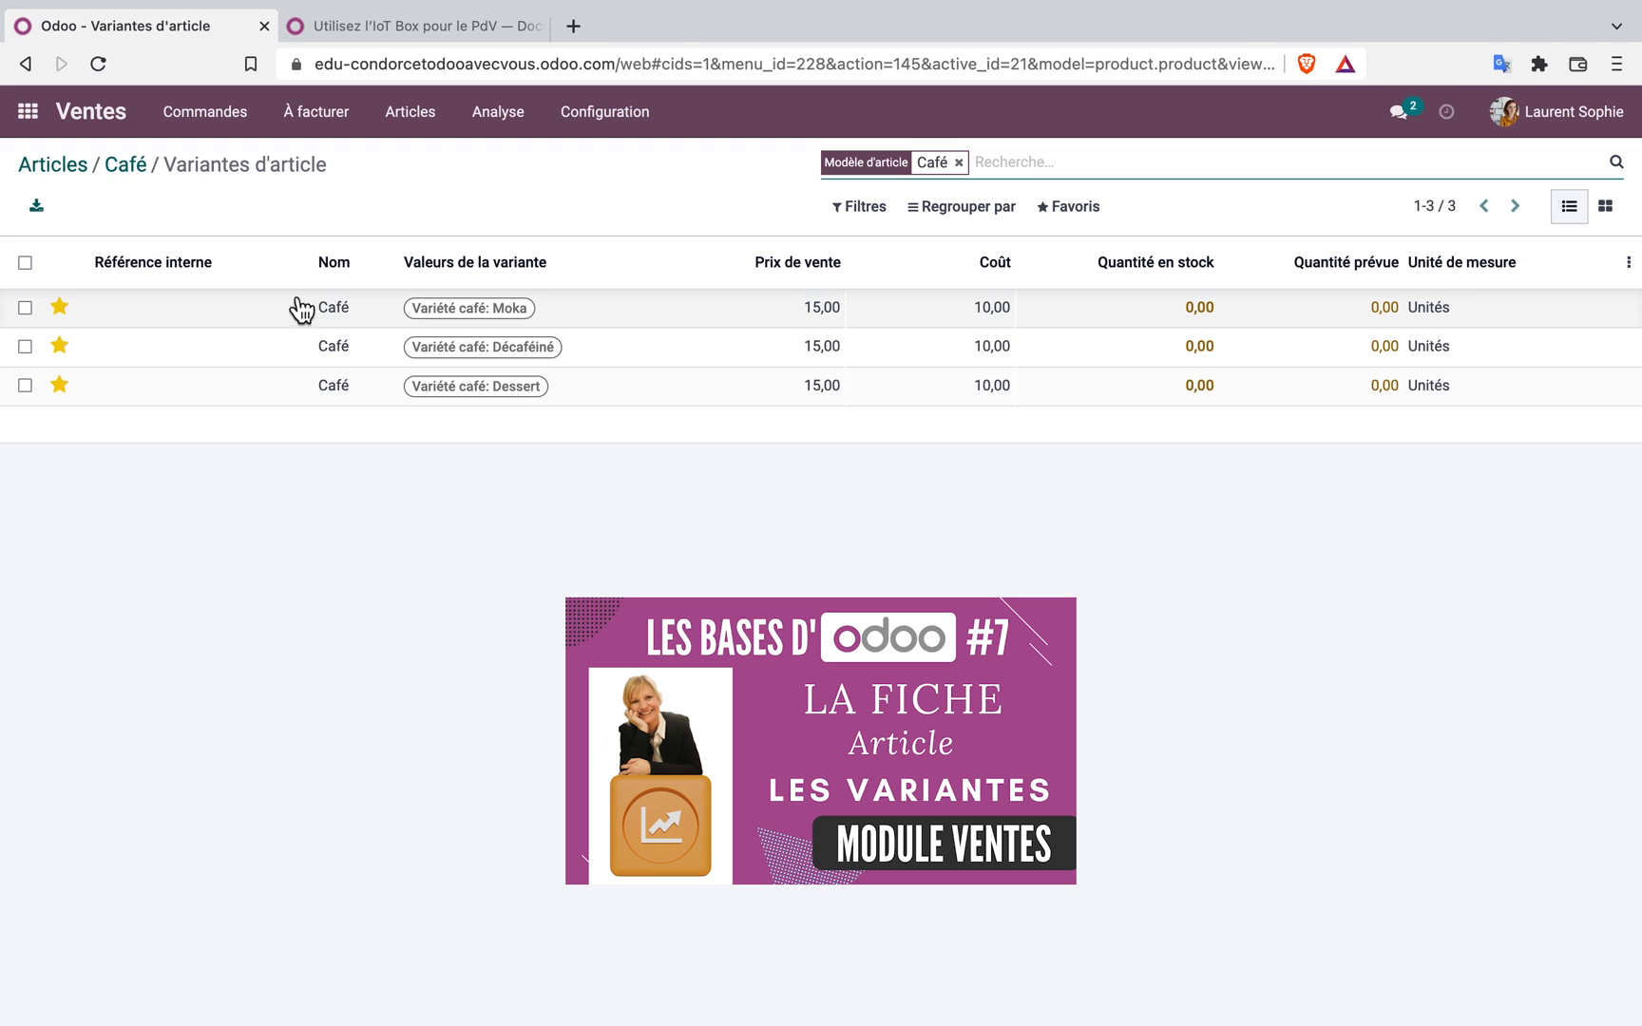
click(132, 161)
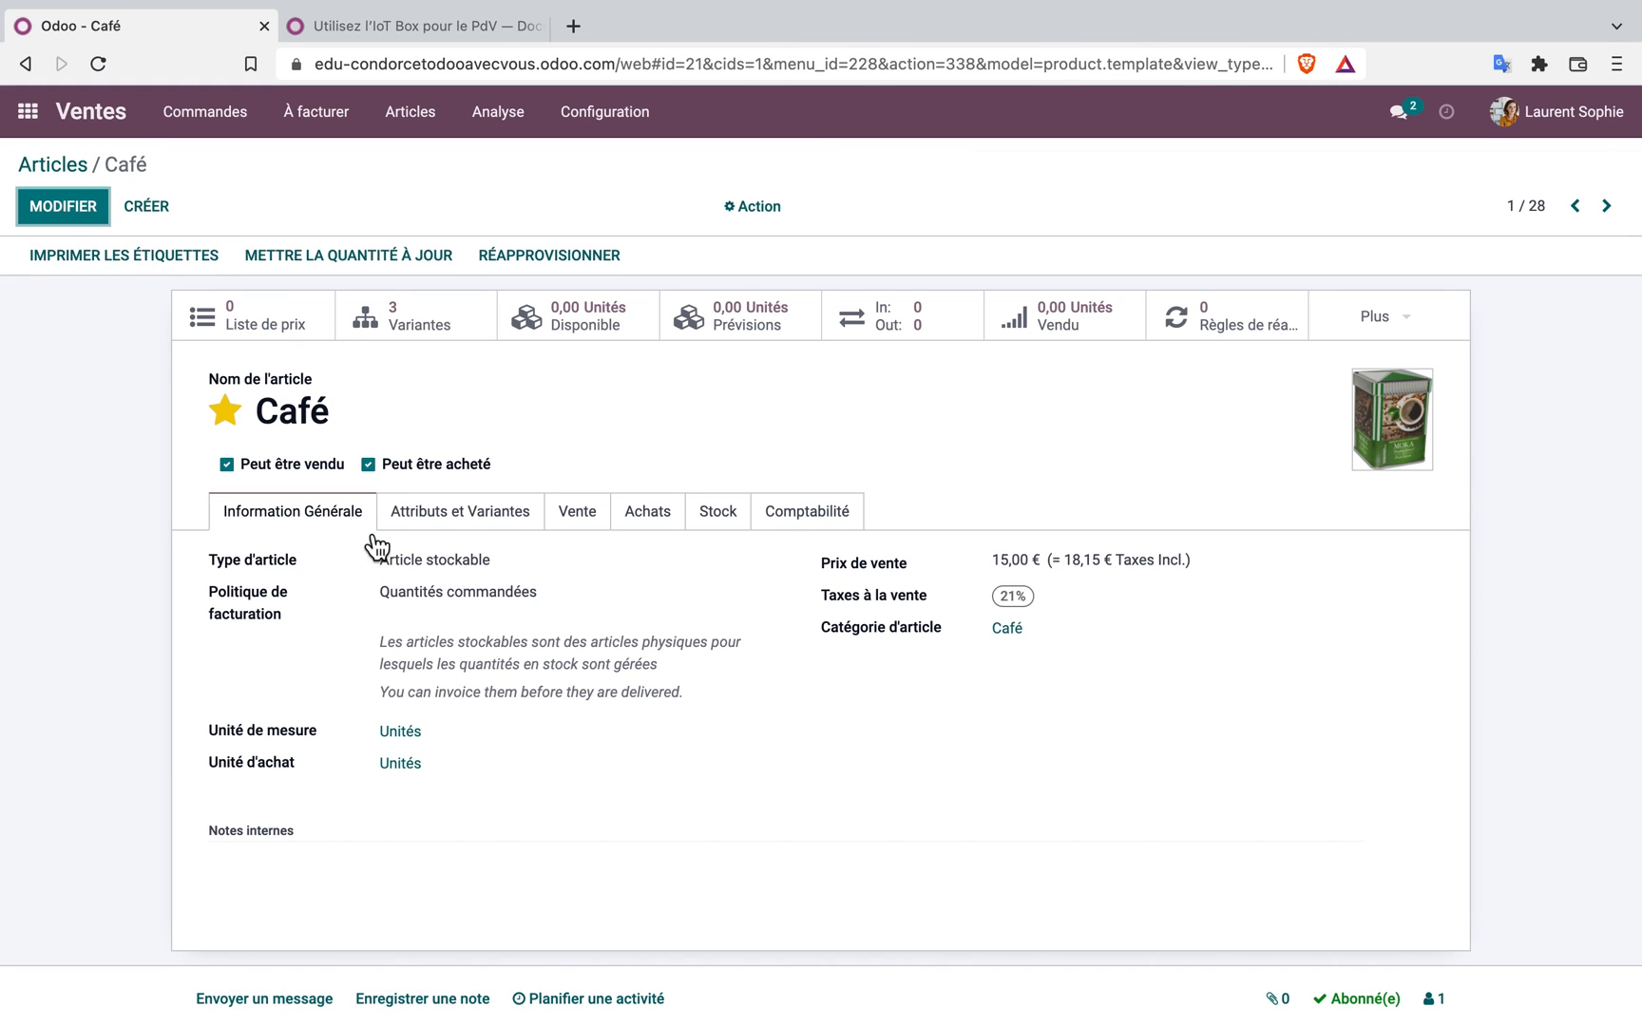
Set a price supplement of 5 € for the Moka value of the Café article's Variété café attribute and save it
click(466, 518)
click(1356, 587)
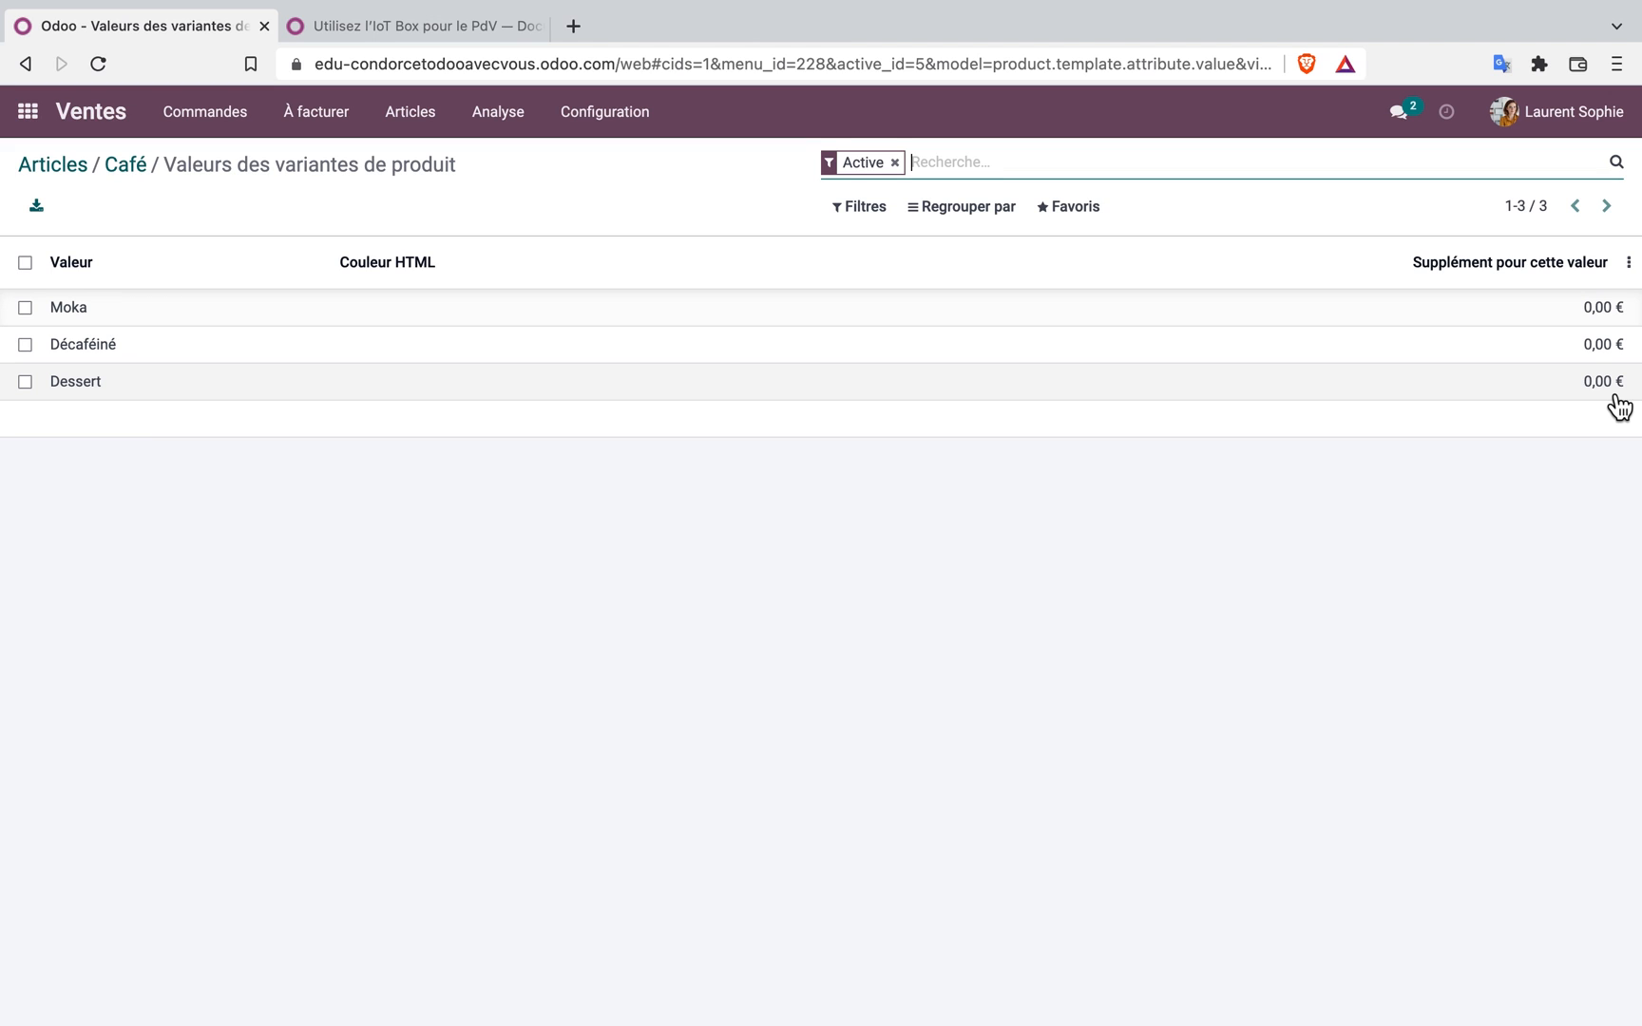
click(95, 309)
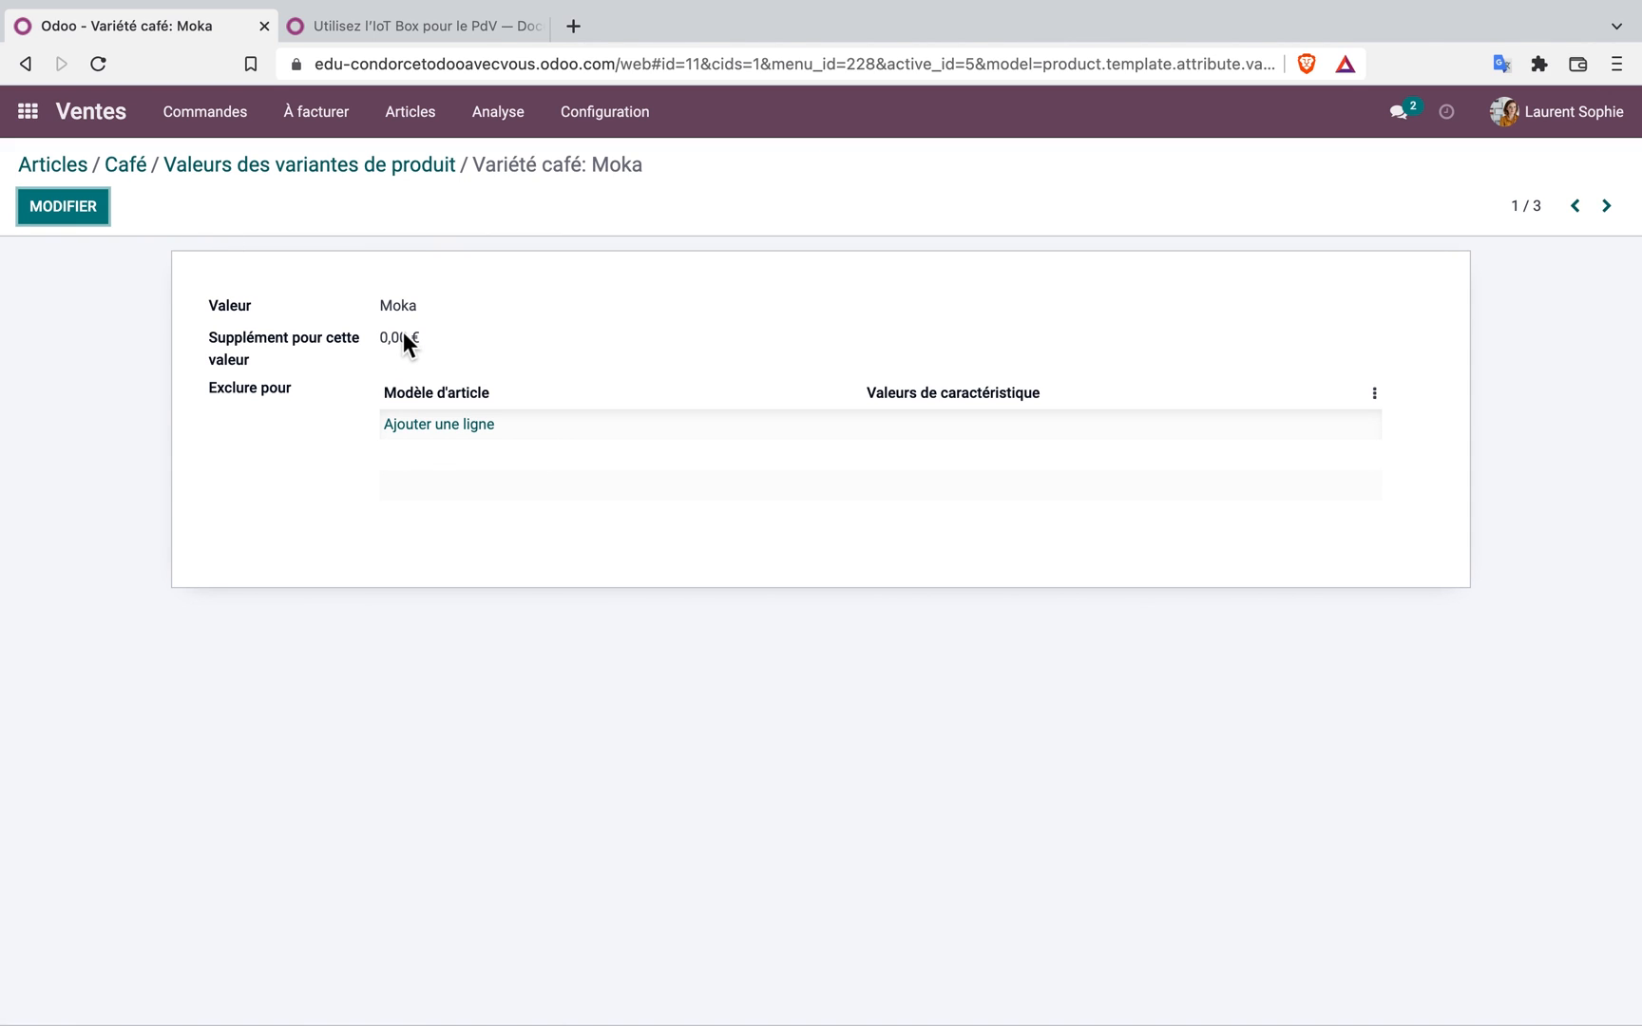
click(403, 334)
text(5)
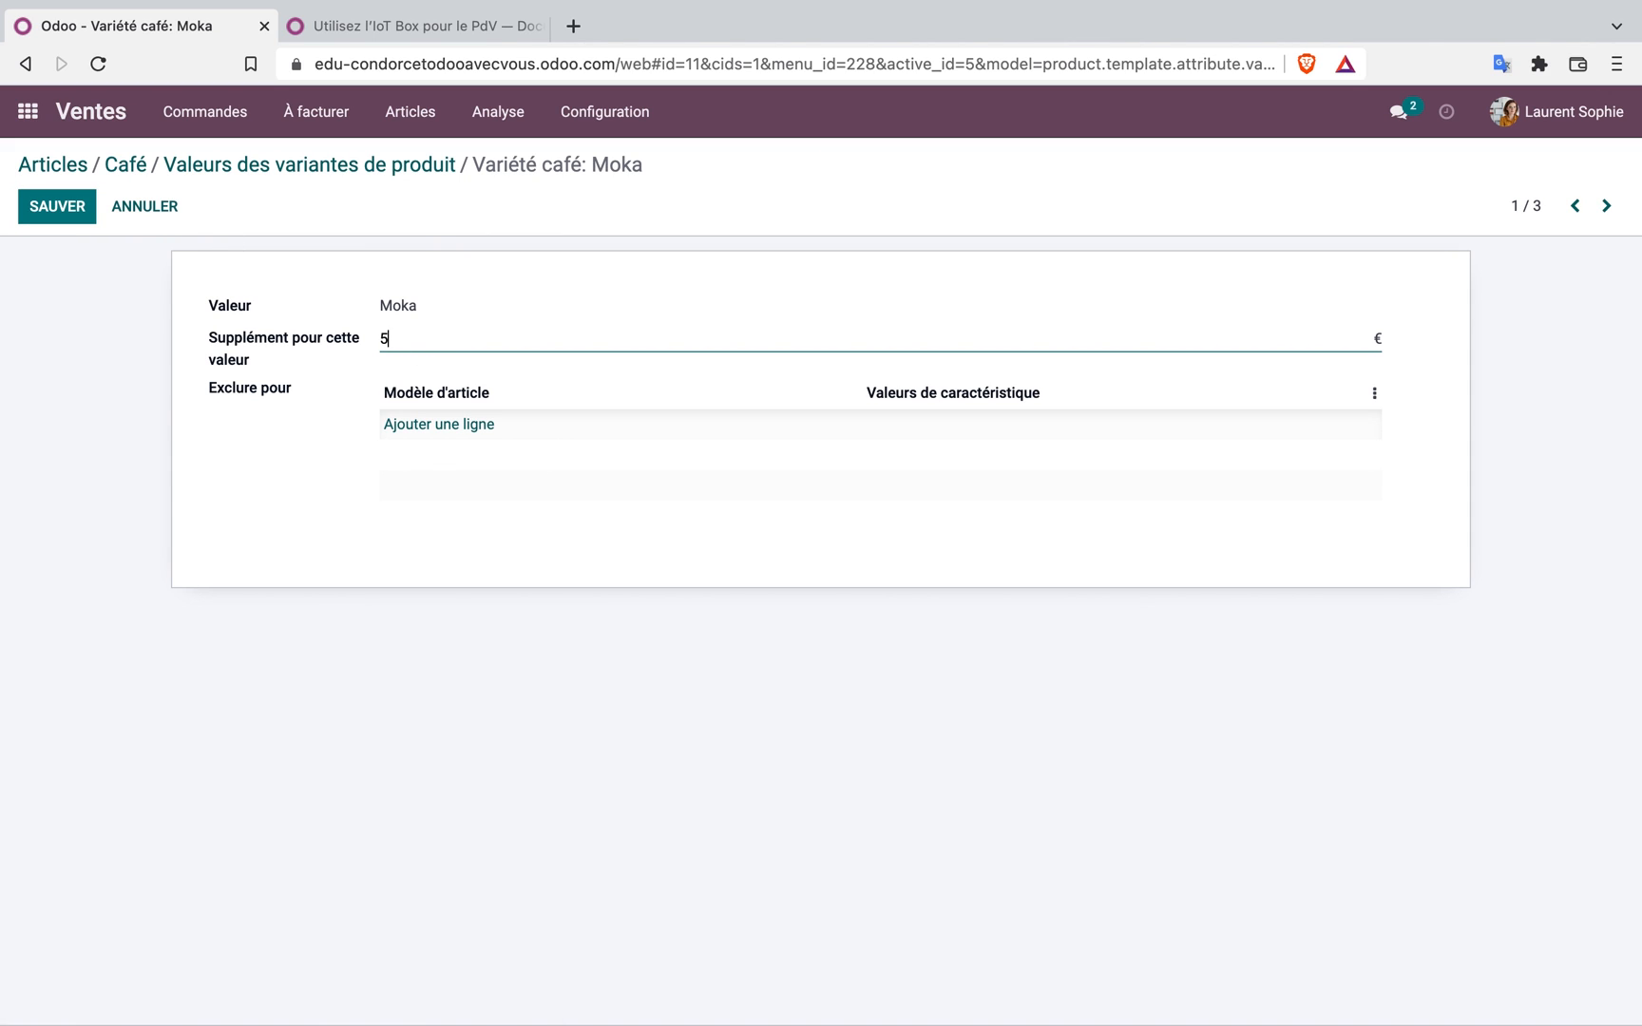
click(63, 215)
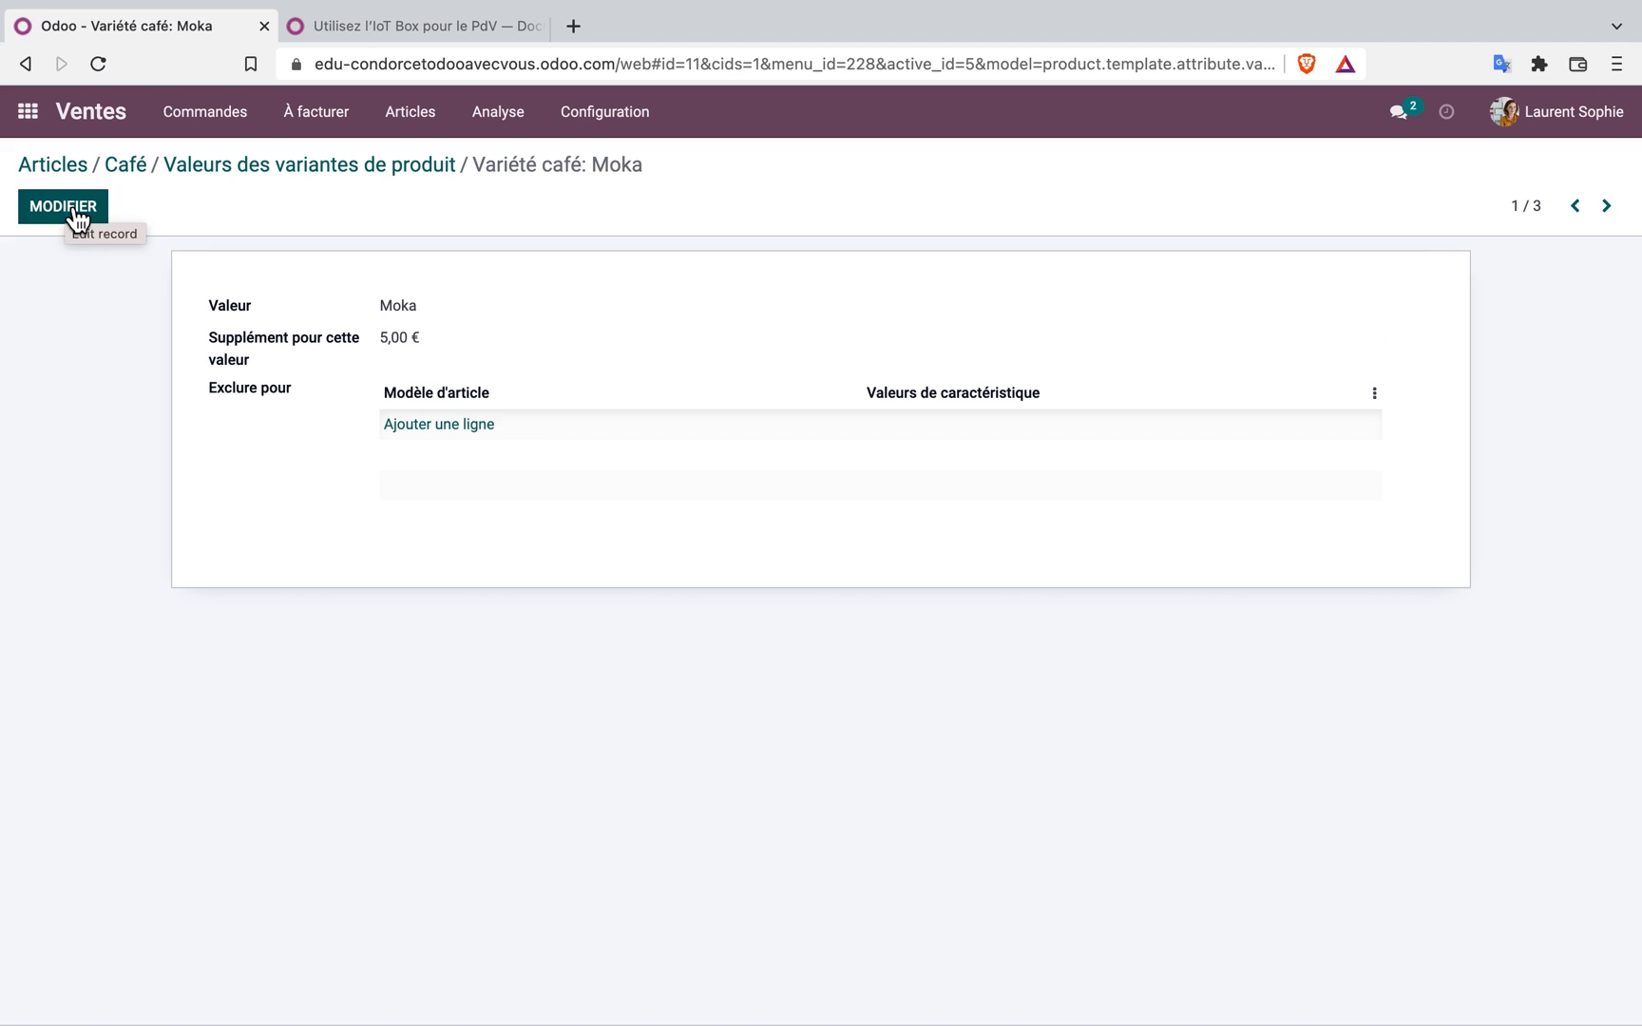
Check the updated sale prices in the Café variant list, then return to the product list
click(138, 178)
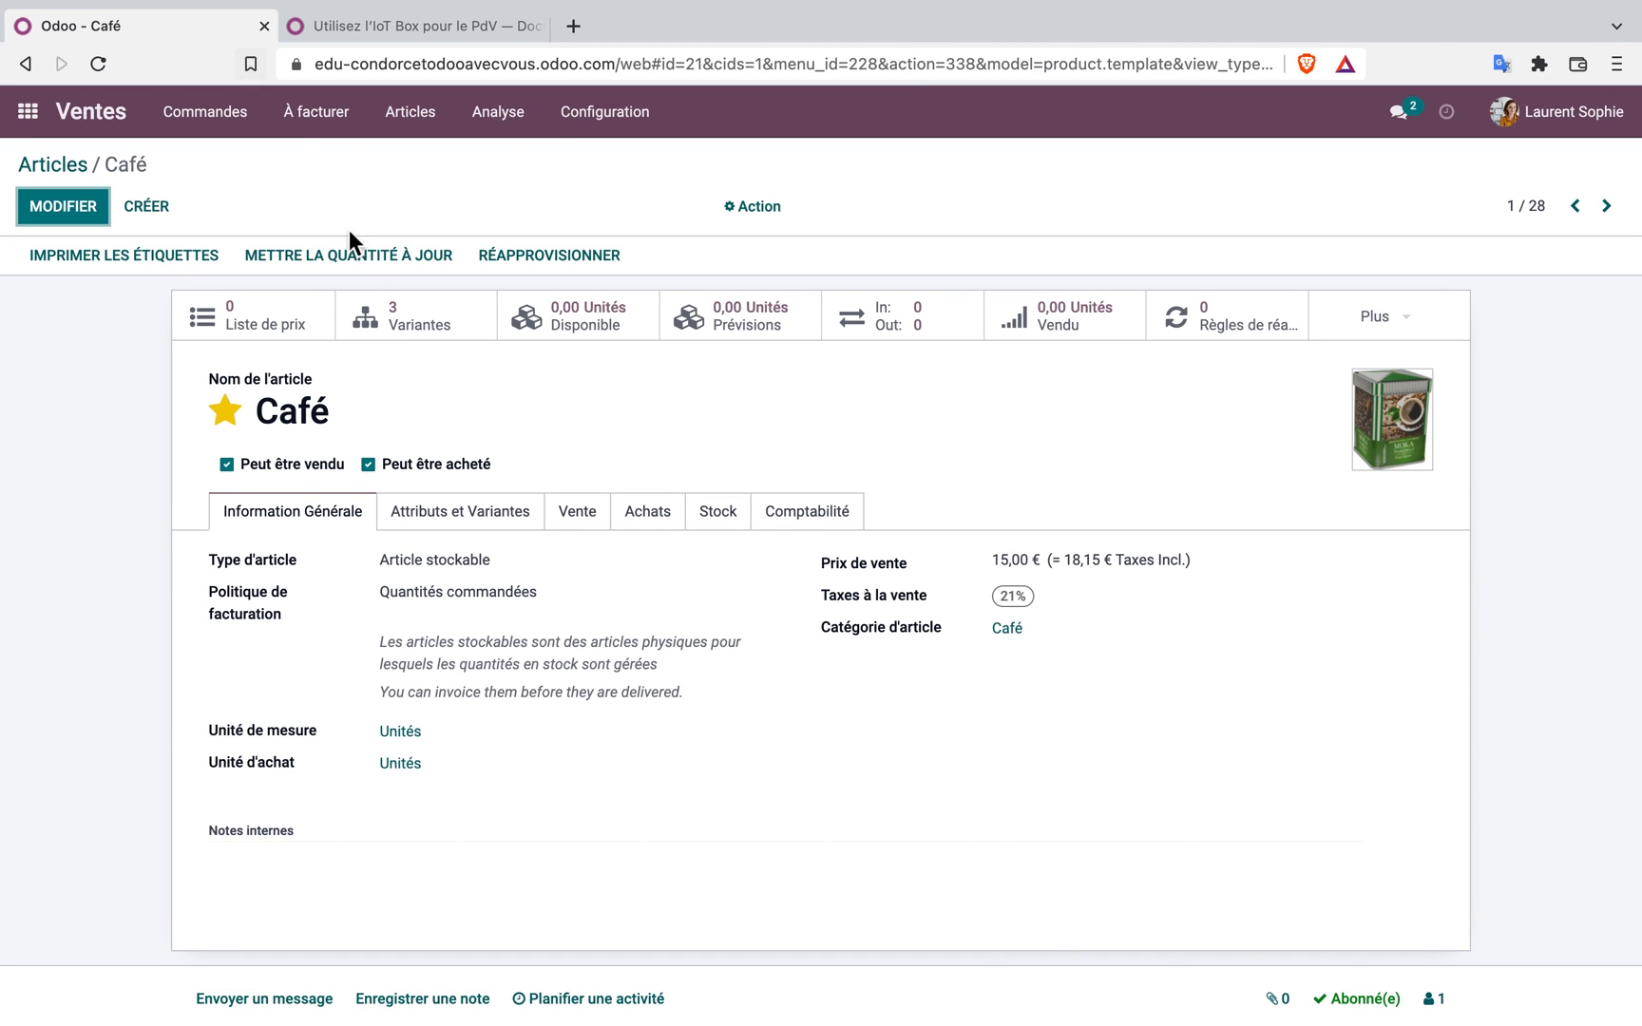
click(429, 323)
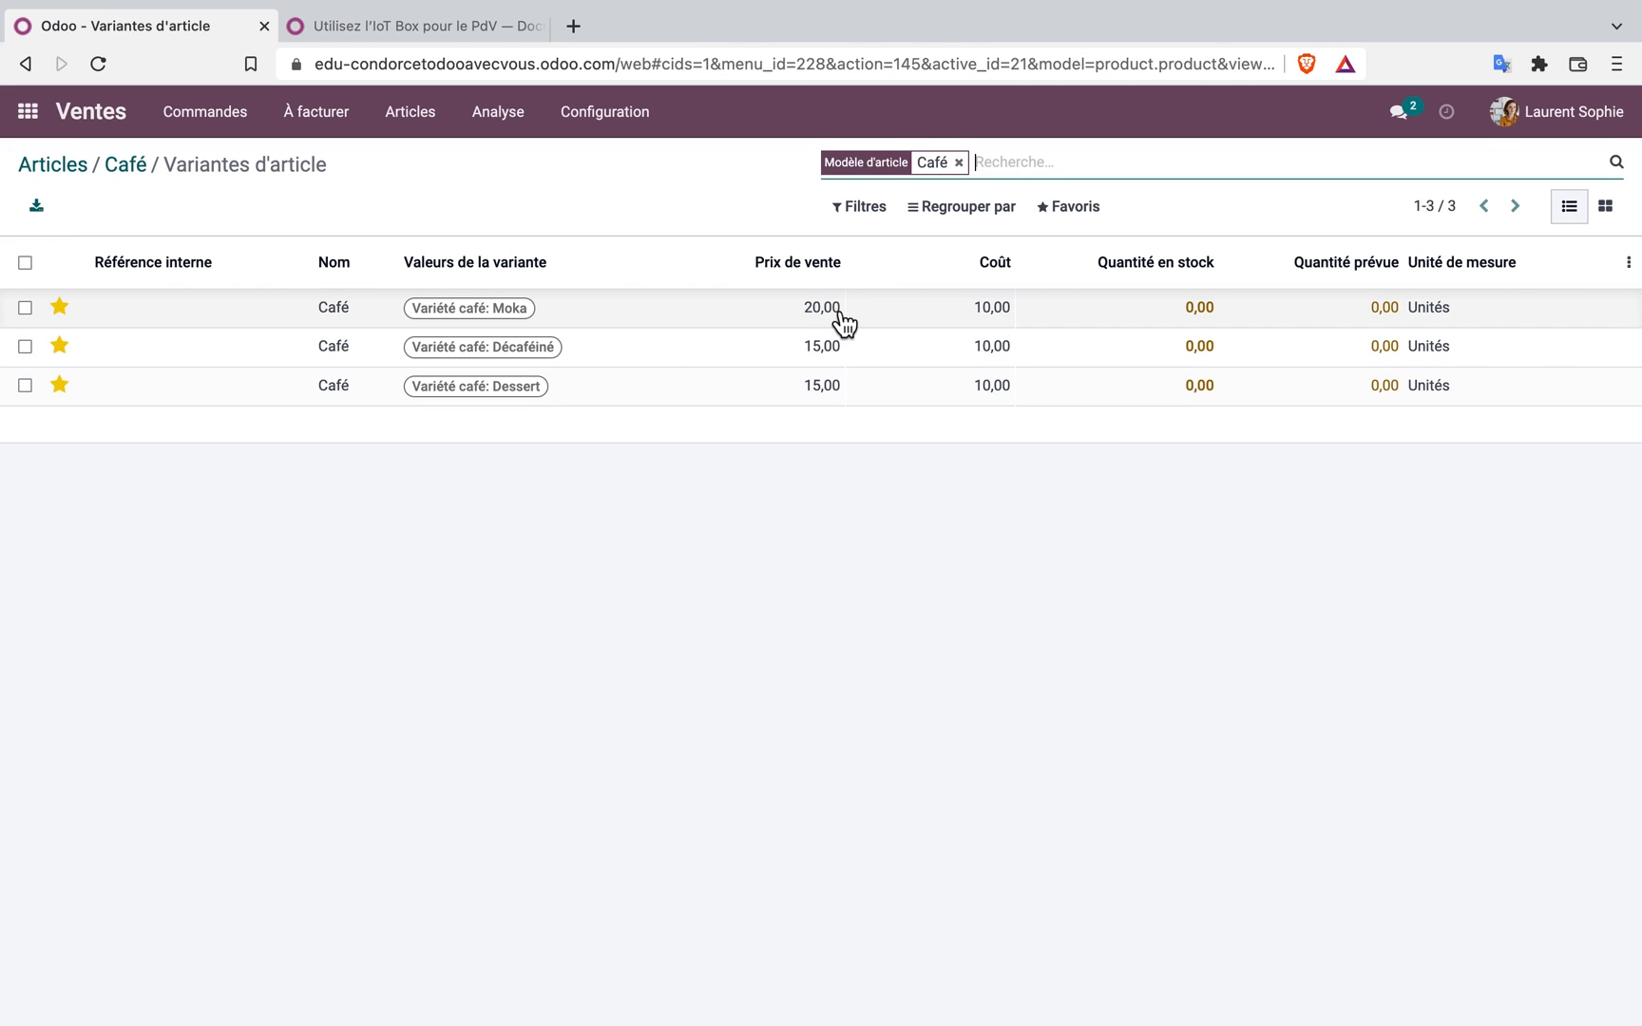
click(67, 171)
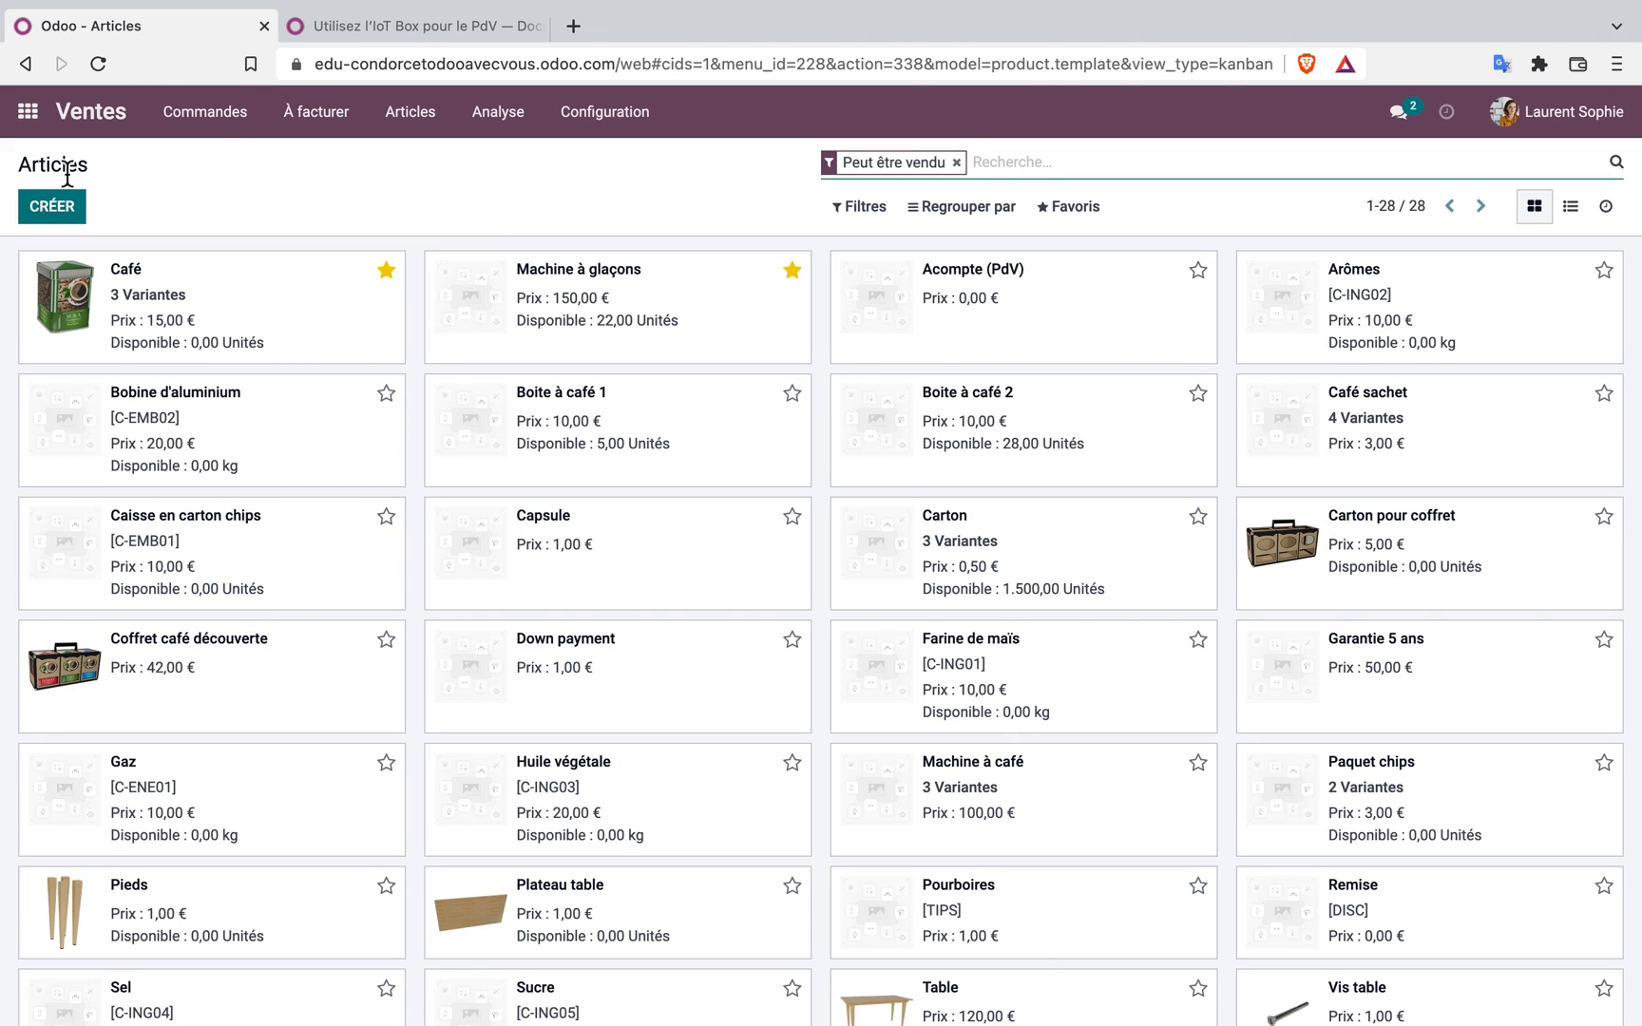
Switch to the Contacts app and review the Client PdV 1 contact's address details
click(38, 116)
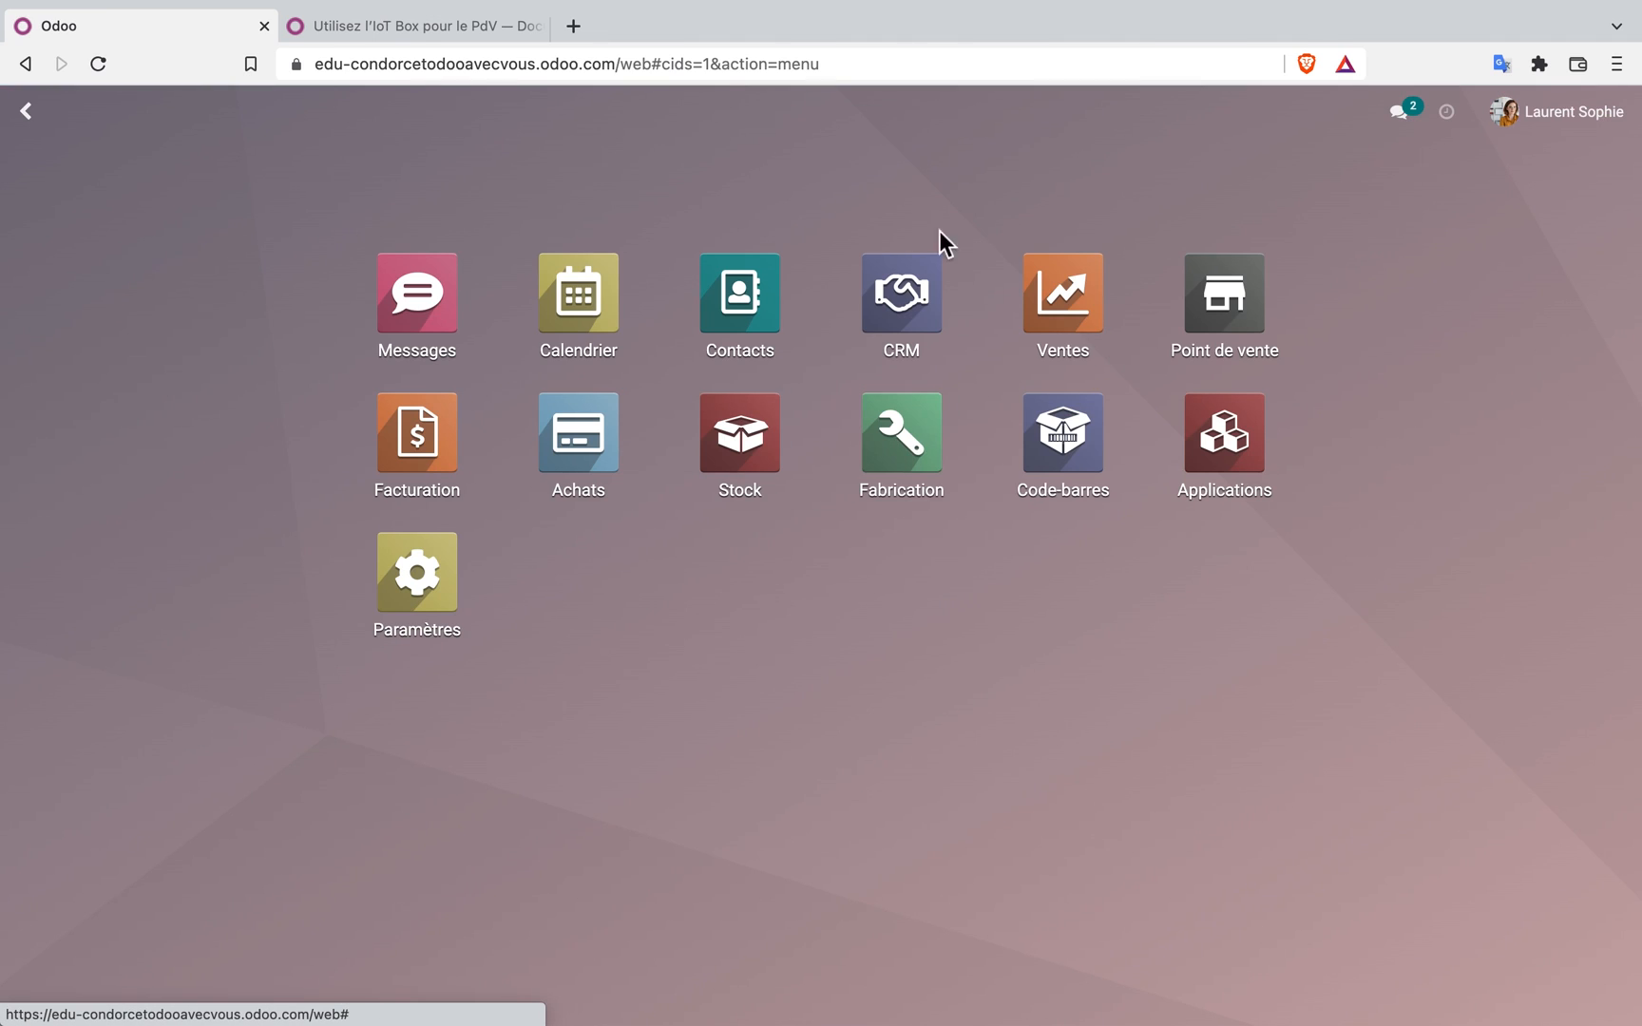
click(755, 309)
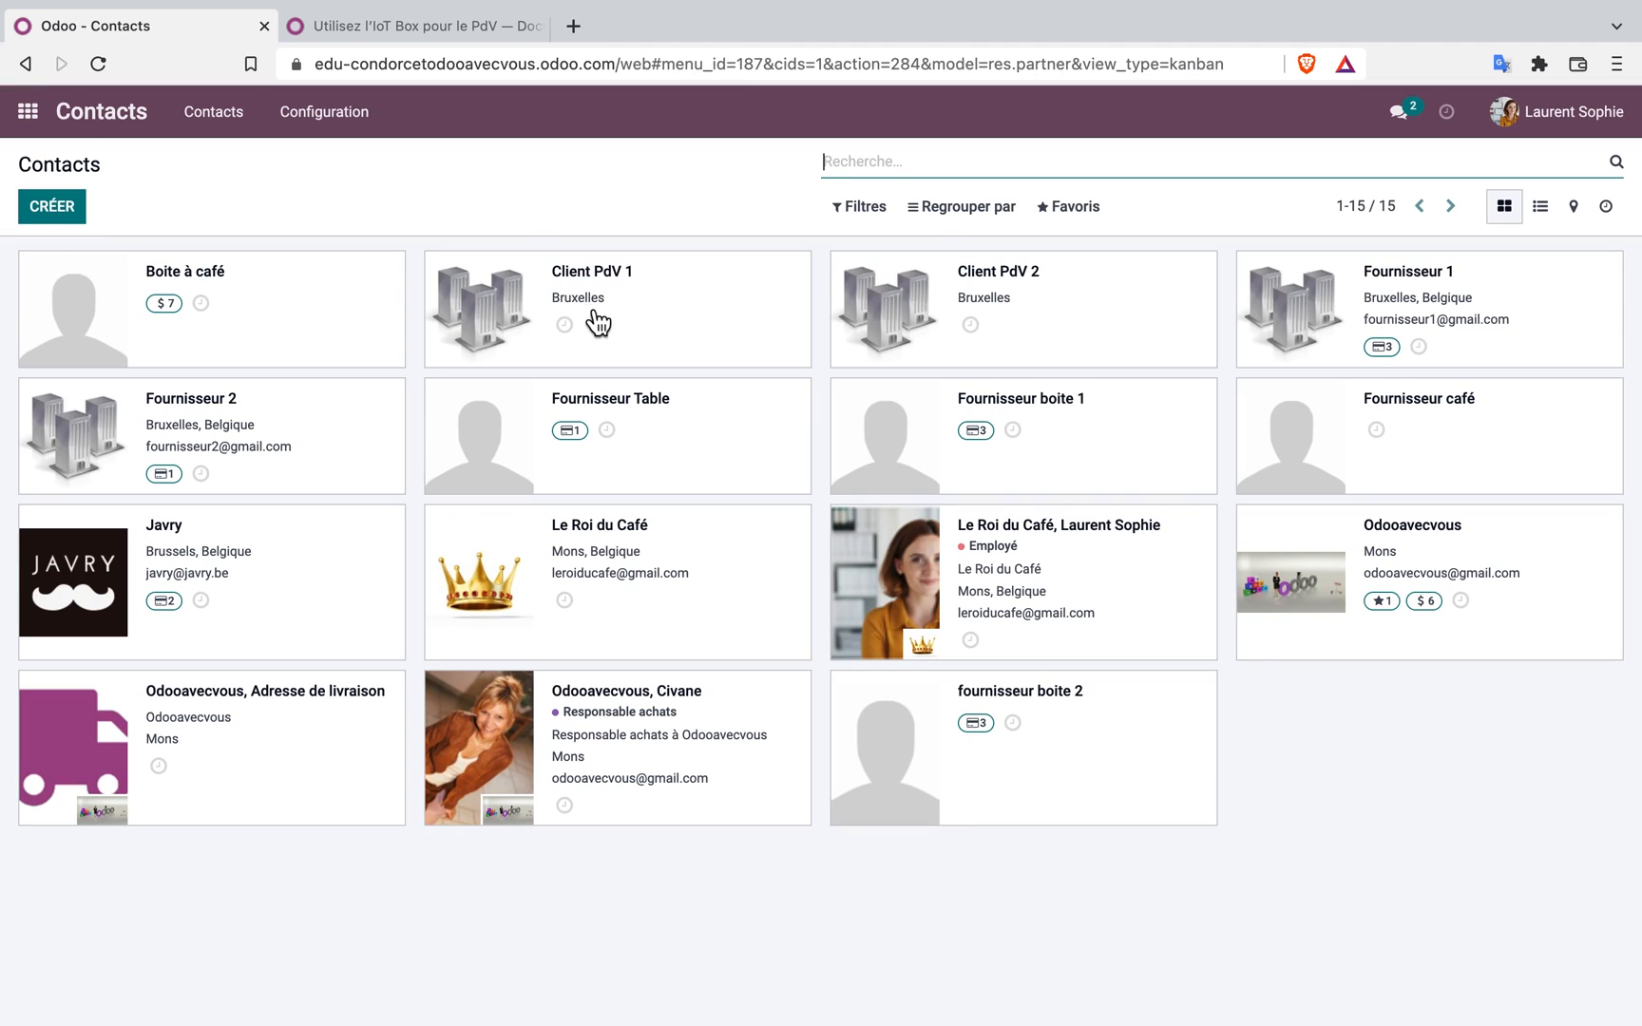
click(622, 312)
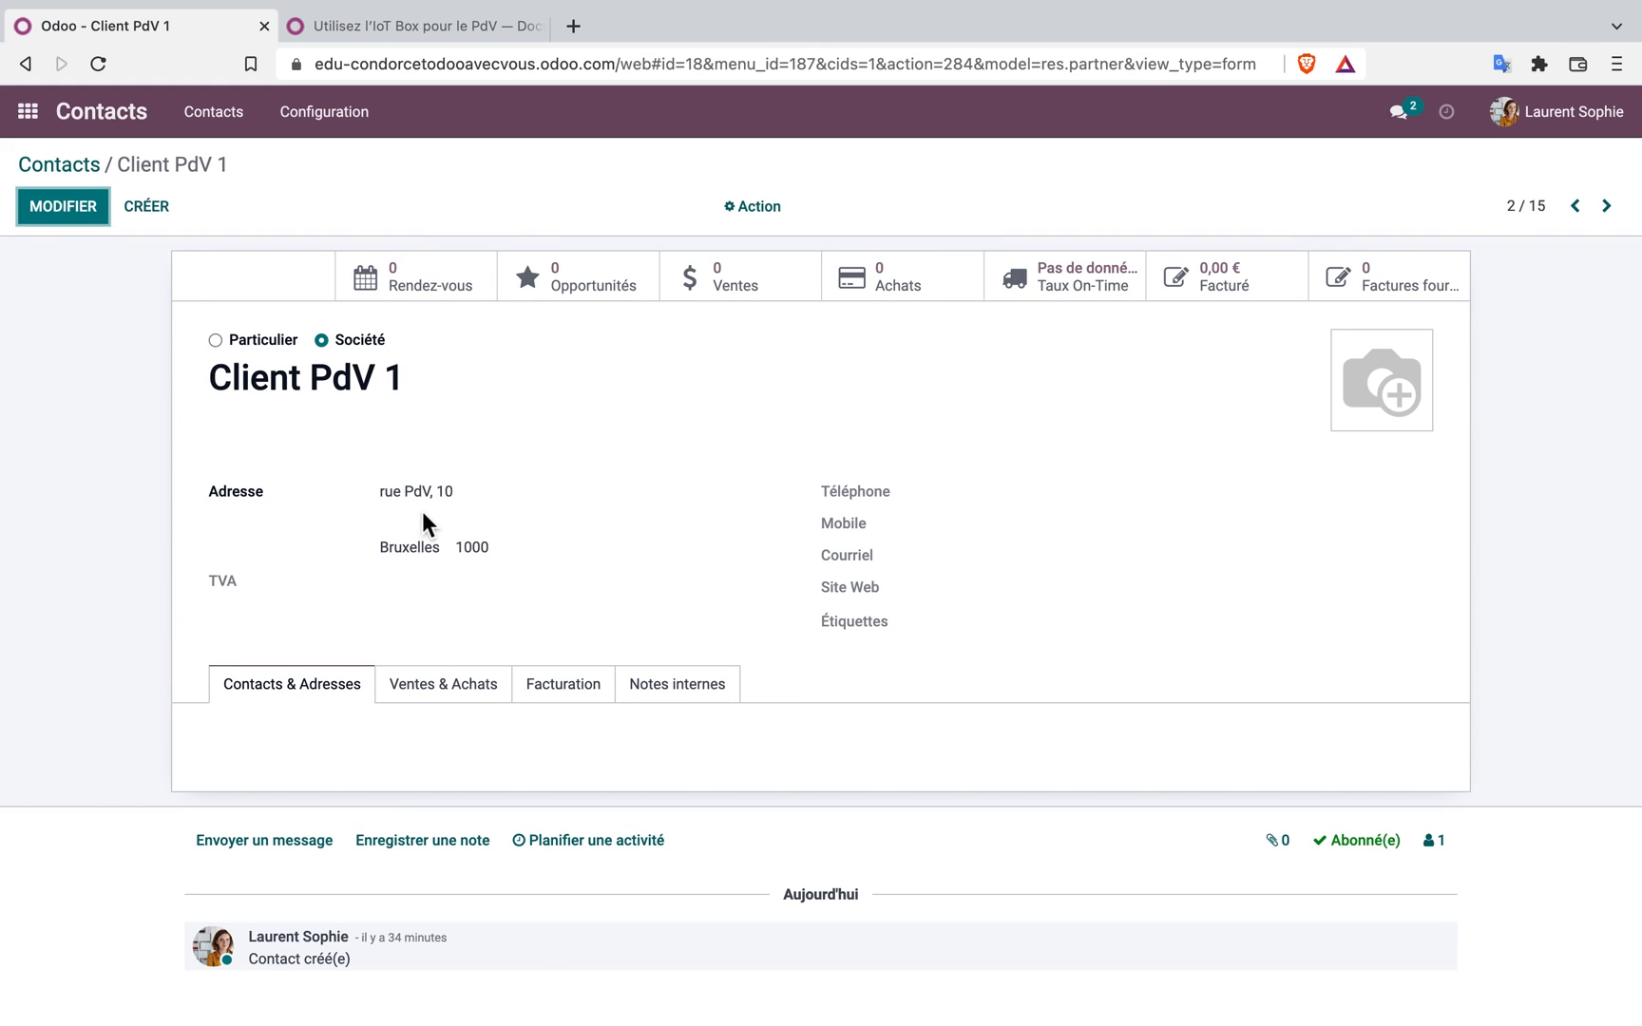
click(765, 209)
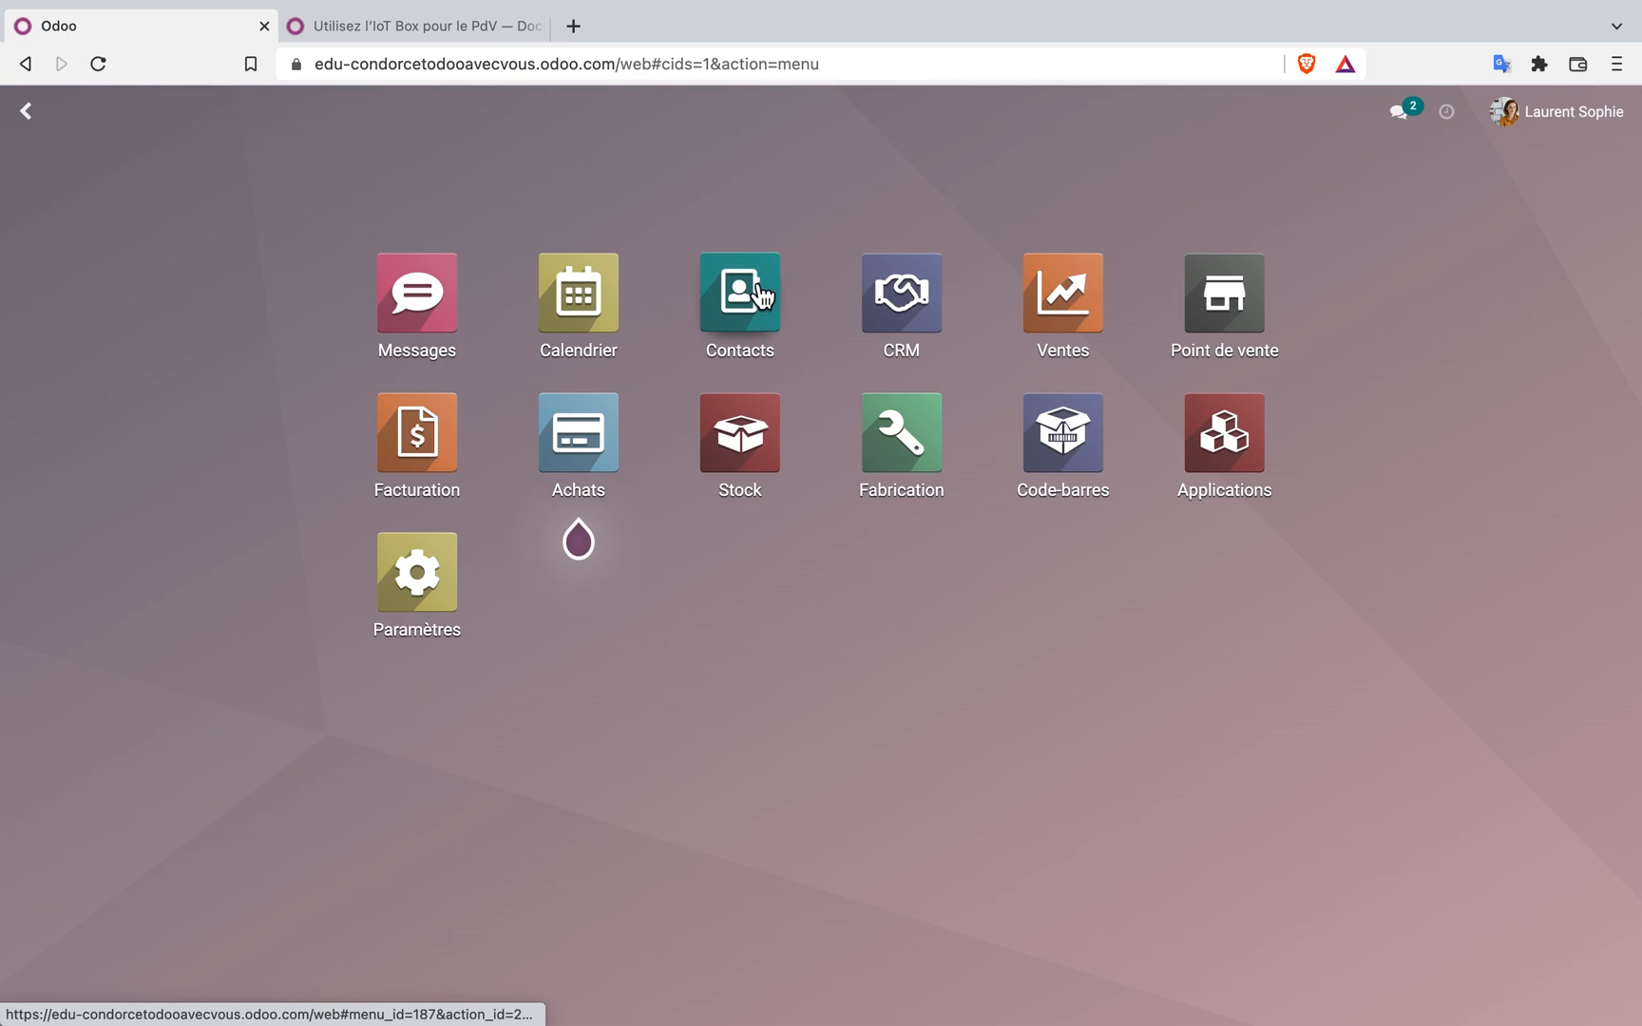
click(763, 296)
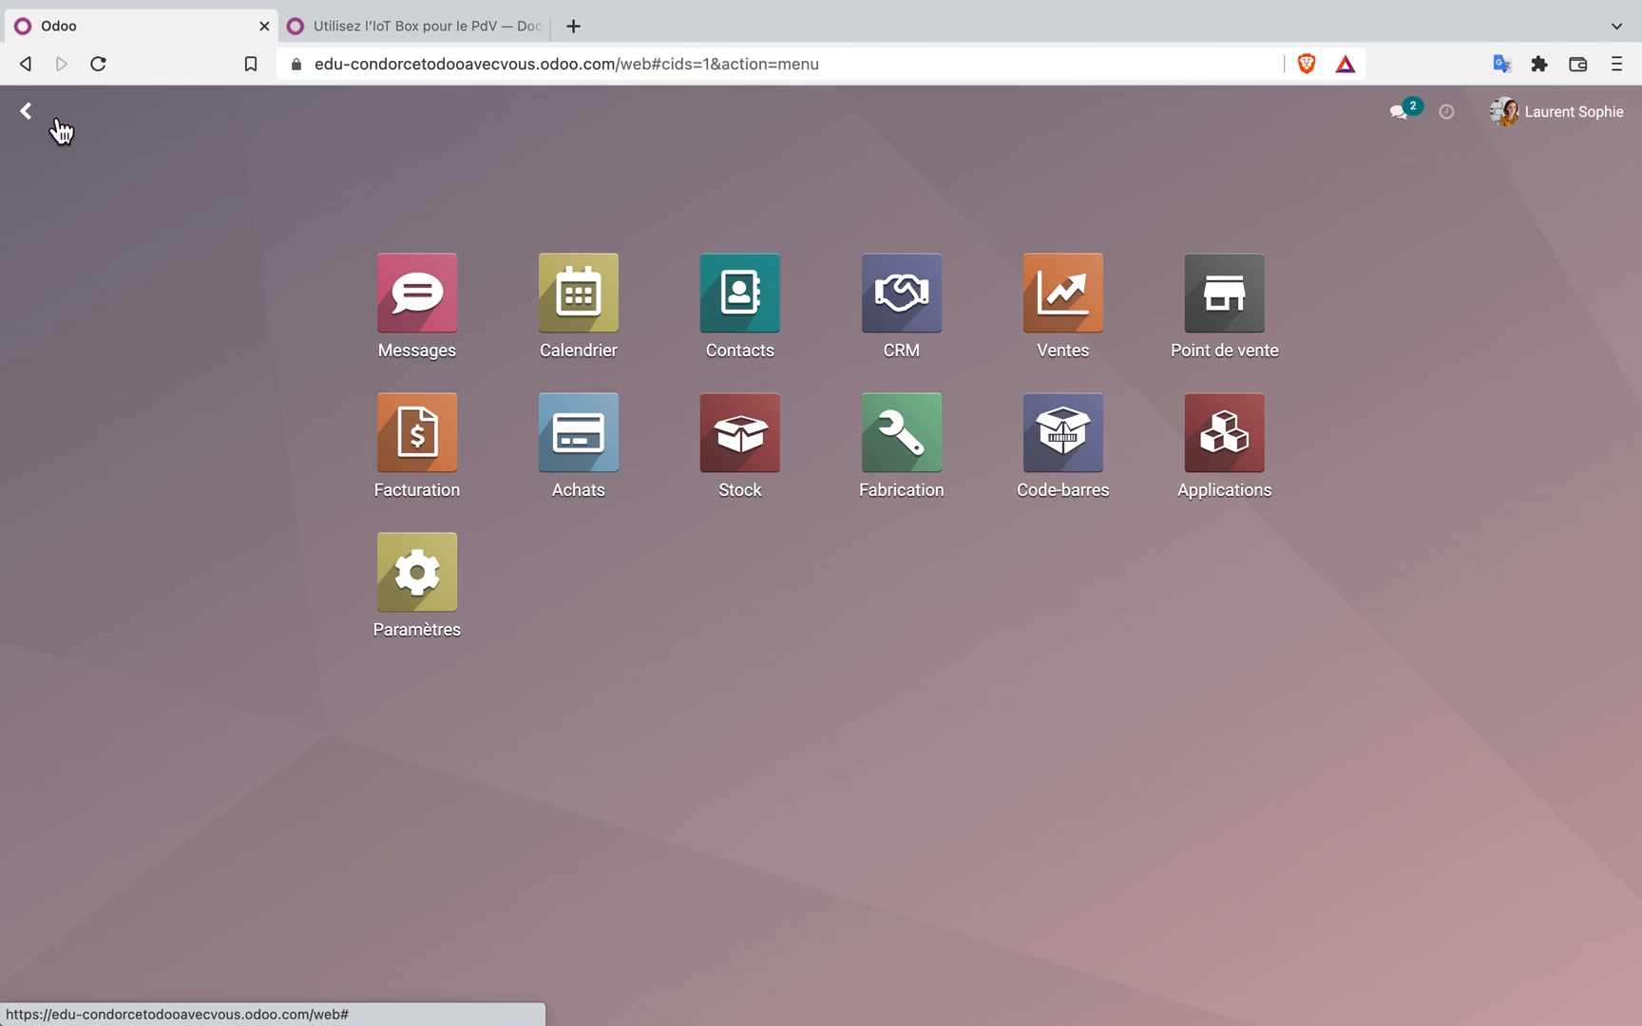
Open the Café article in the Ventes app and review its supplier and purchase settings
click(1022, 308)
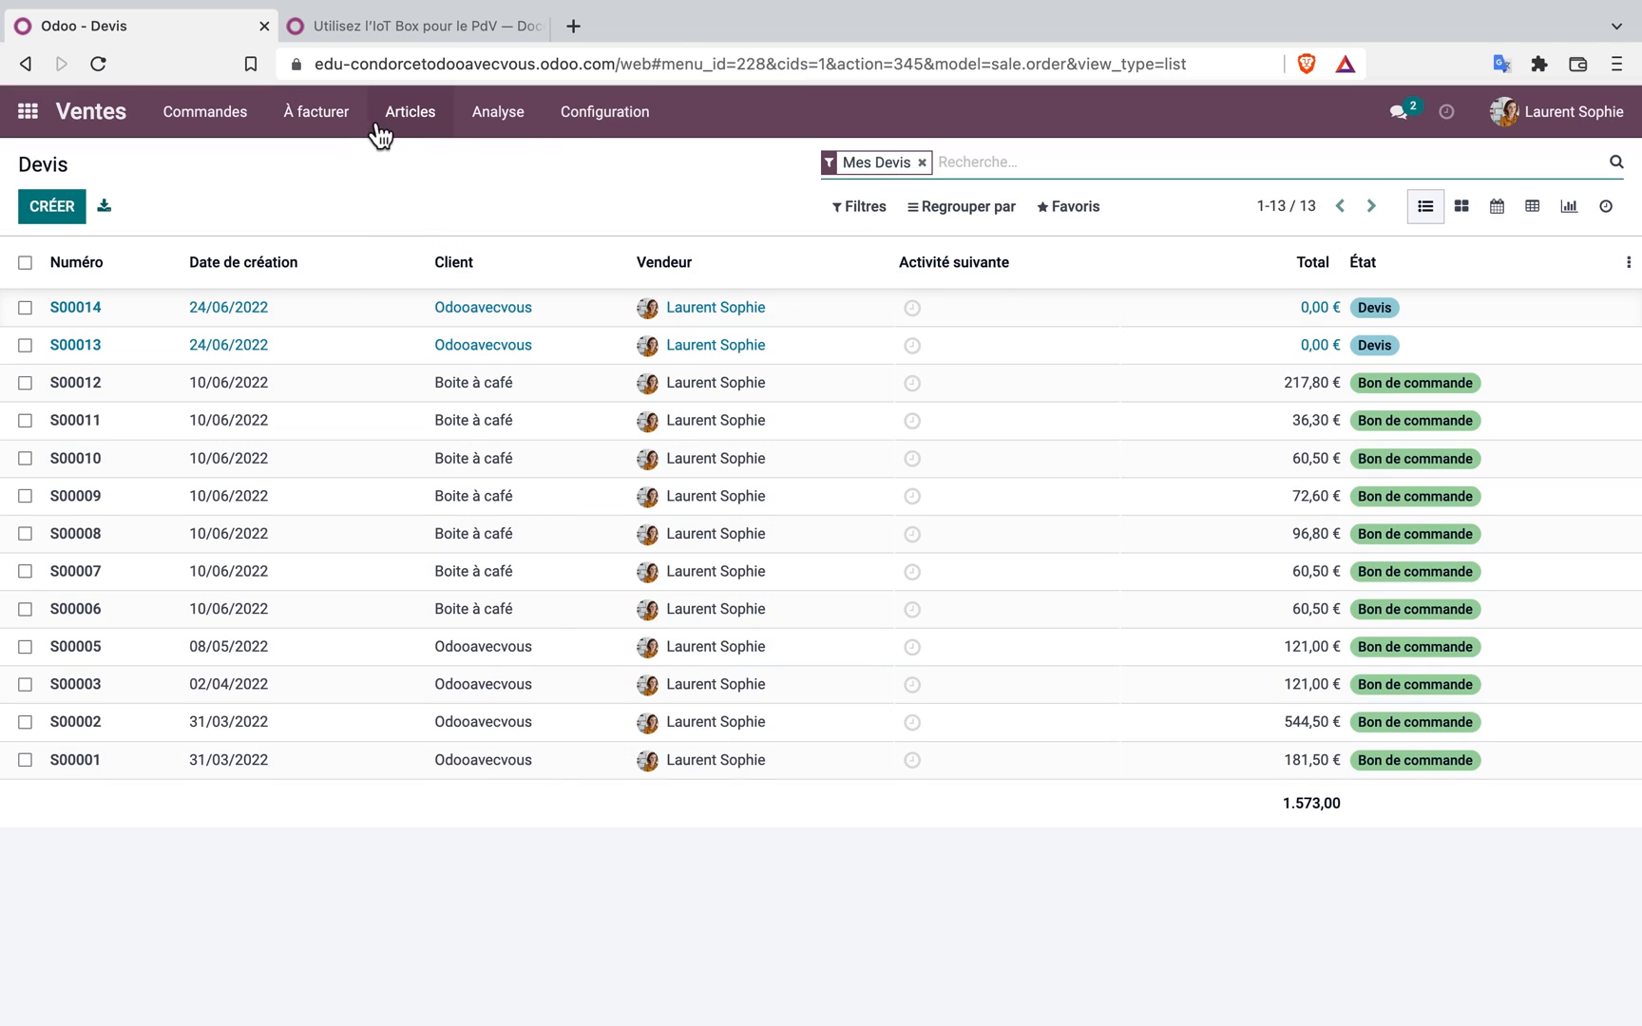
click(428, 114)
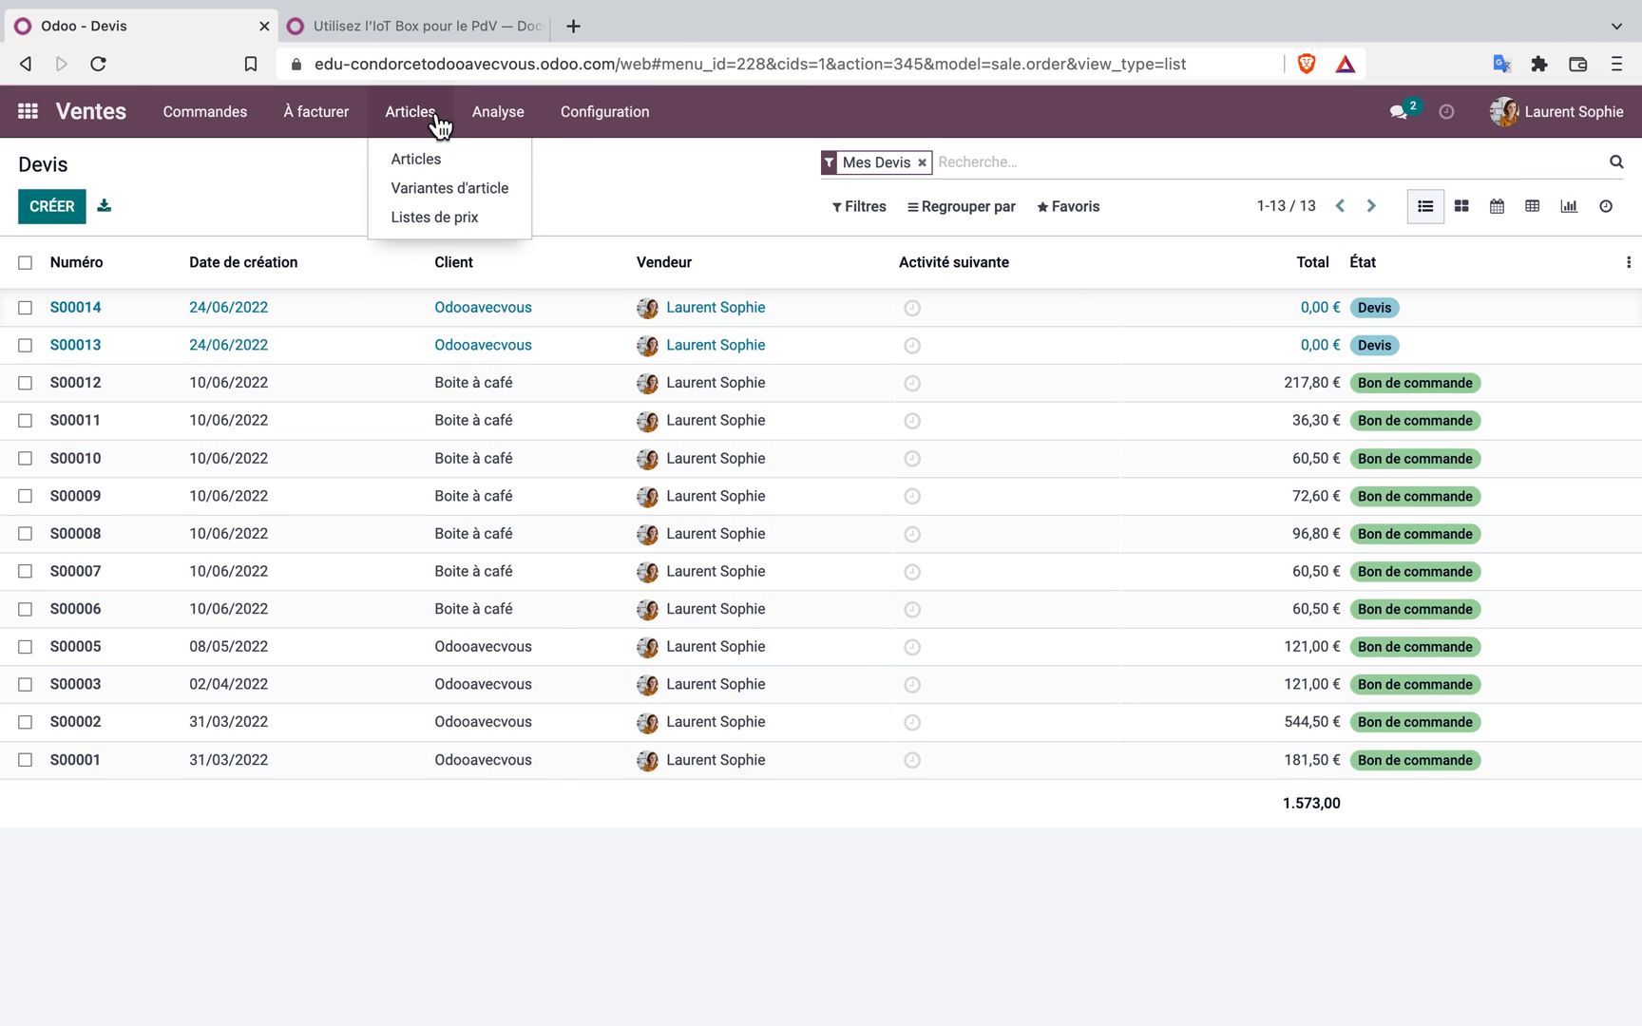
click(421, 168)
click(230, 323)
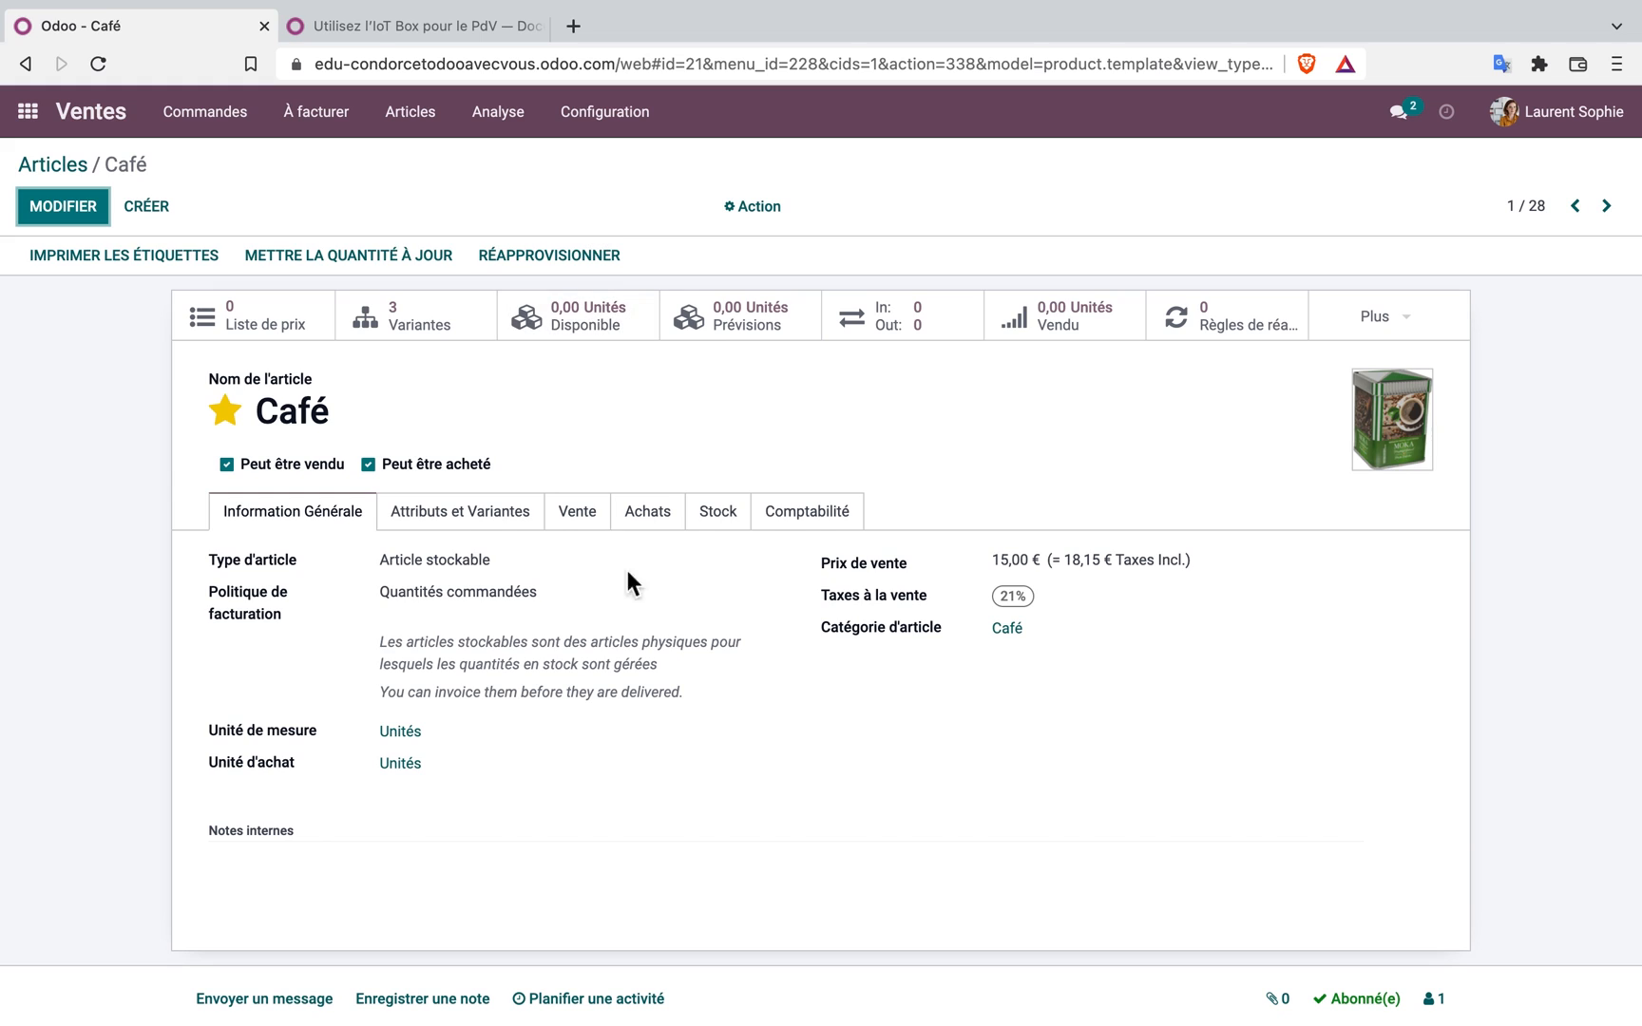
click(653, 515)
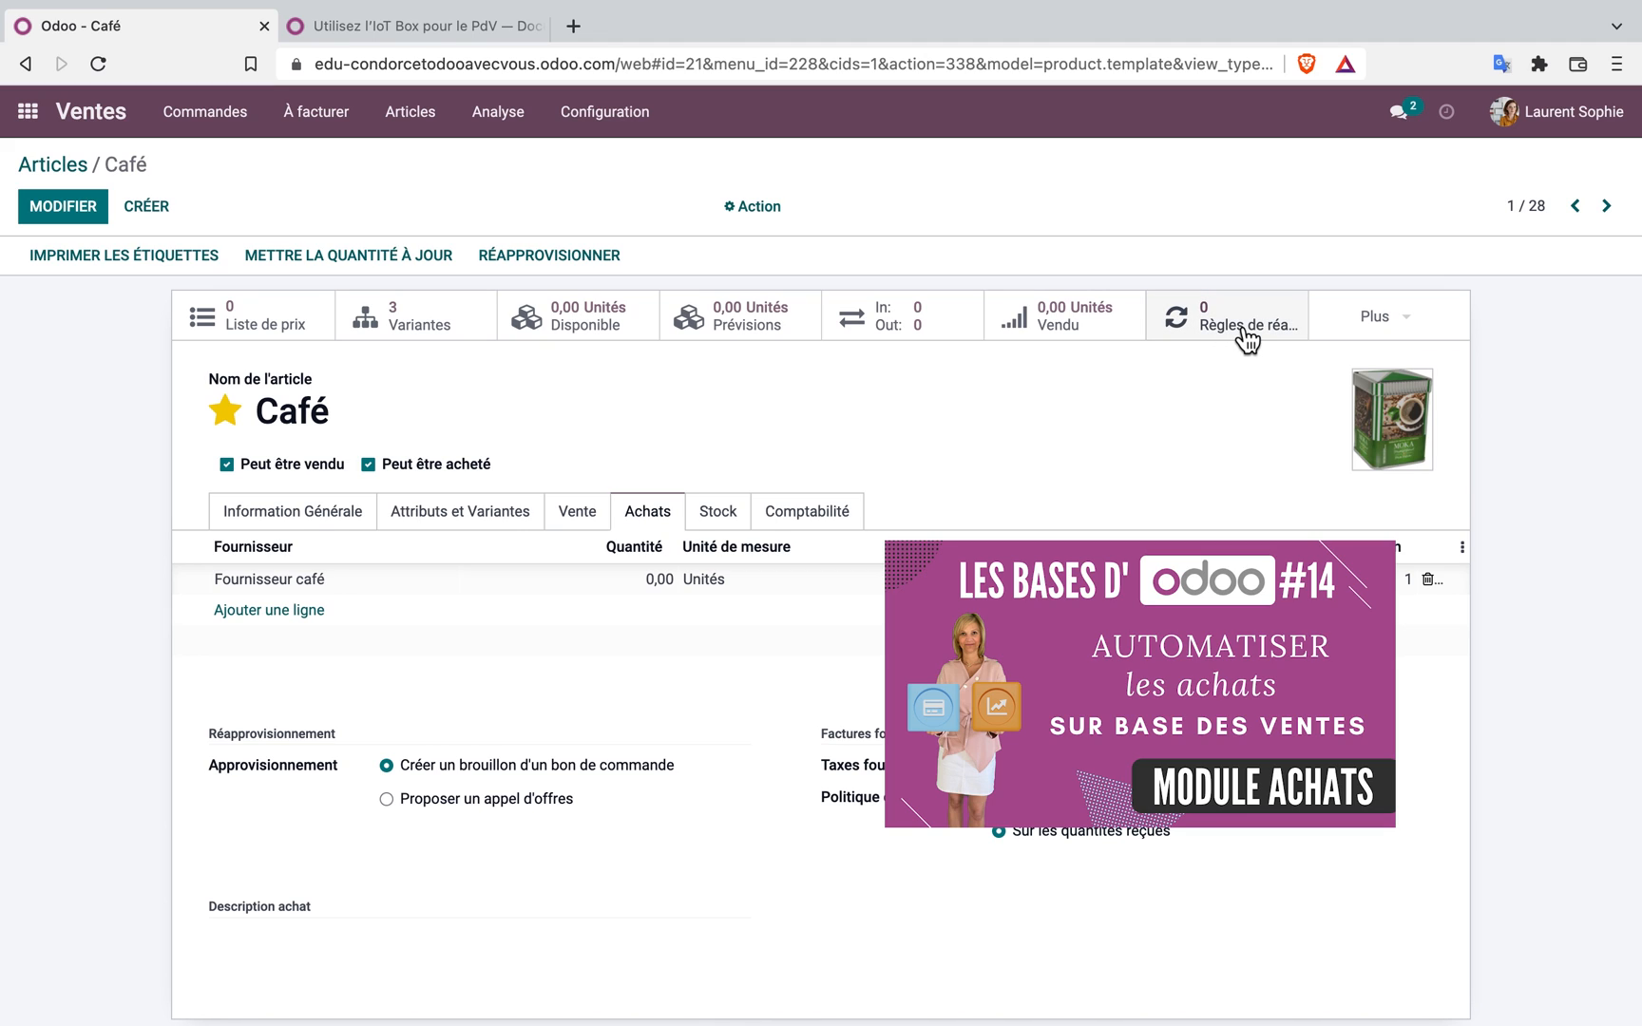
Launch a replenishment of 10 units of Café (Moka) for Entrepôt A
click(558, 258)
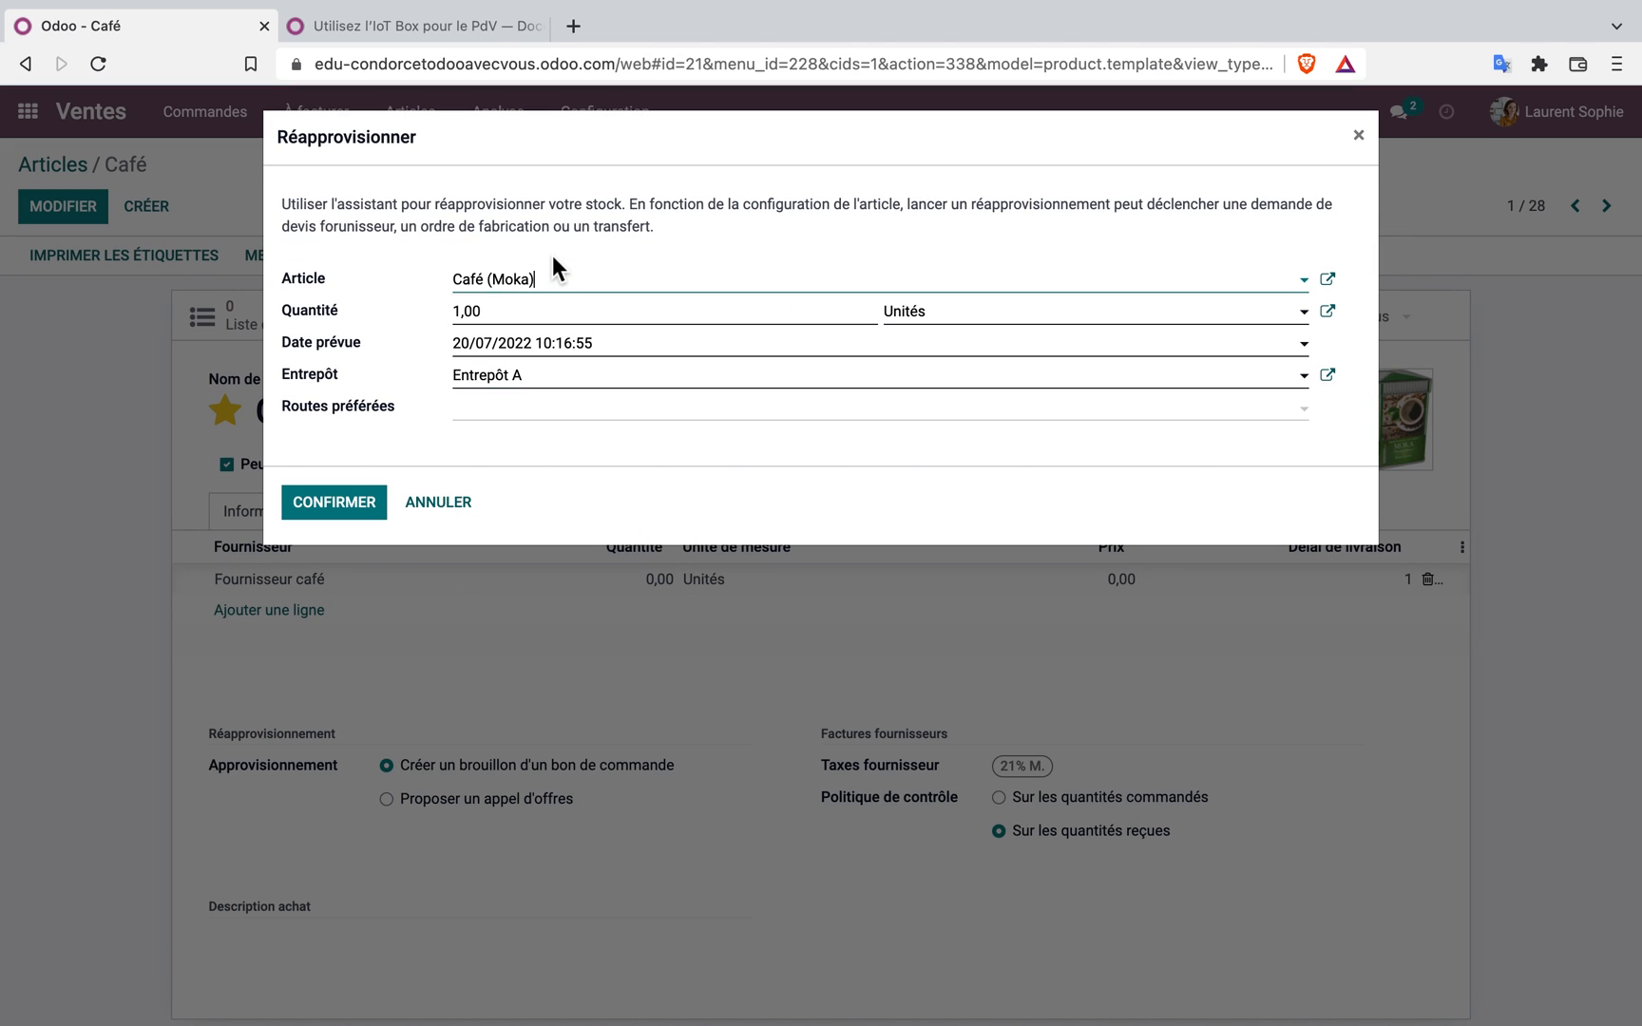
click(501, 309)
text(10)
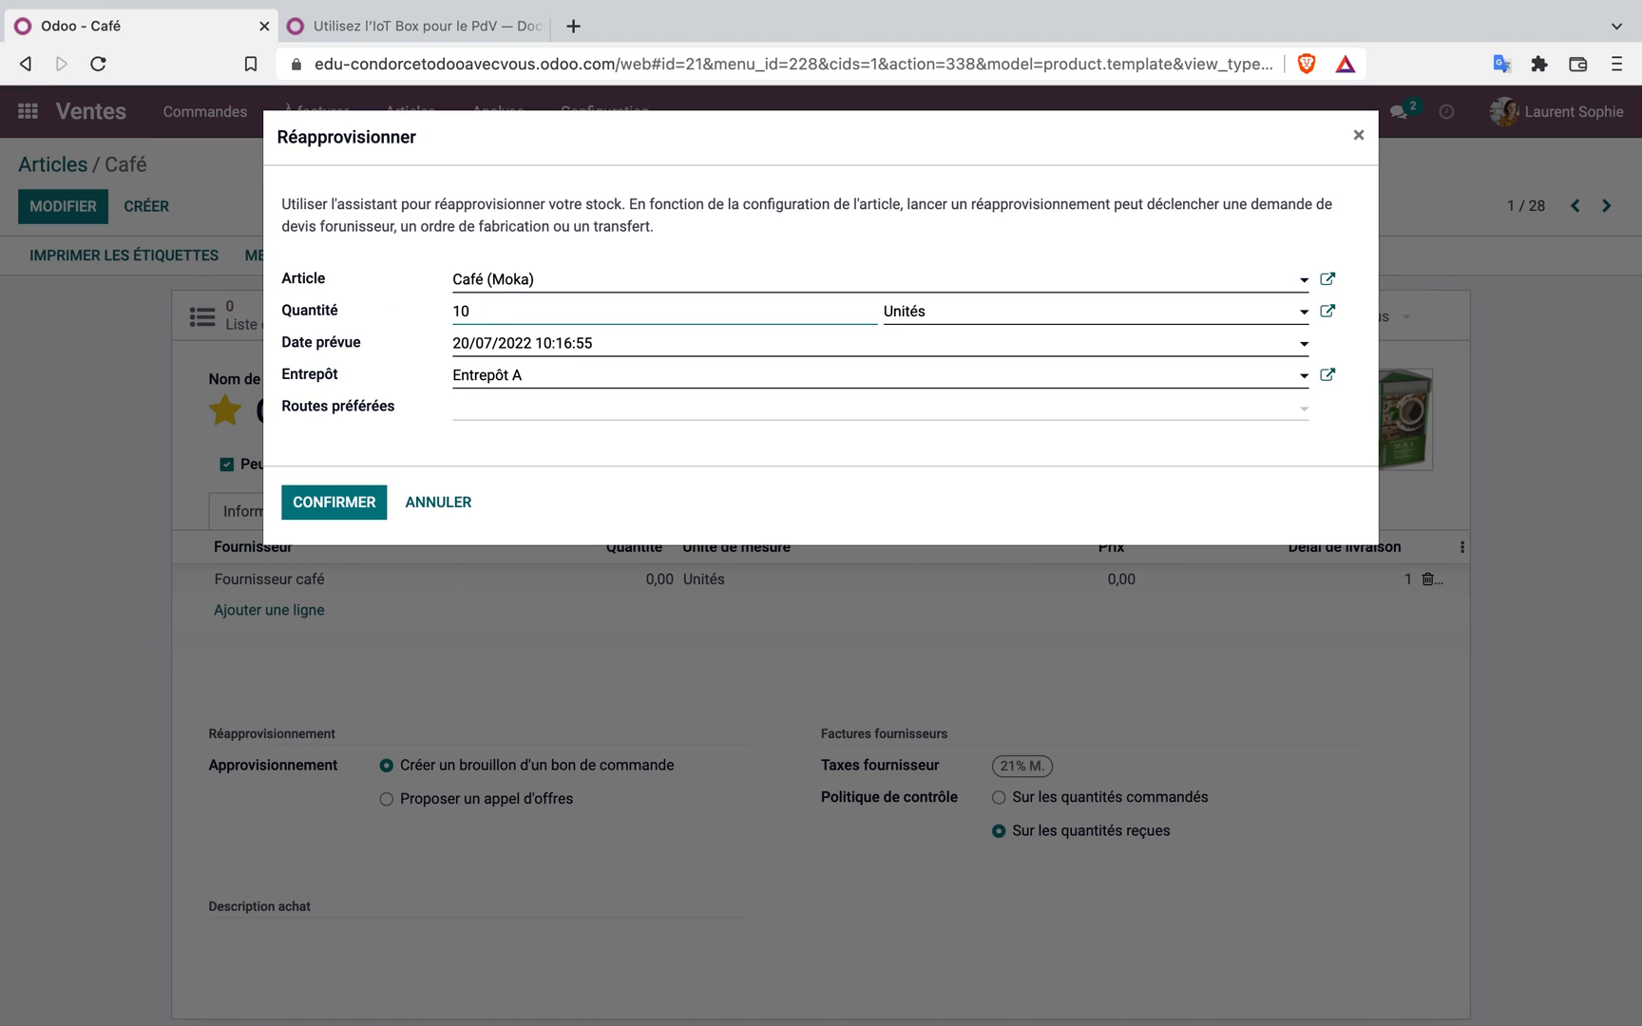
click(344, 502)
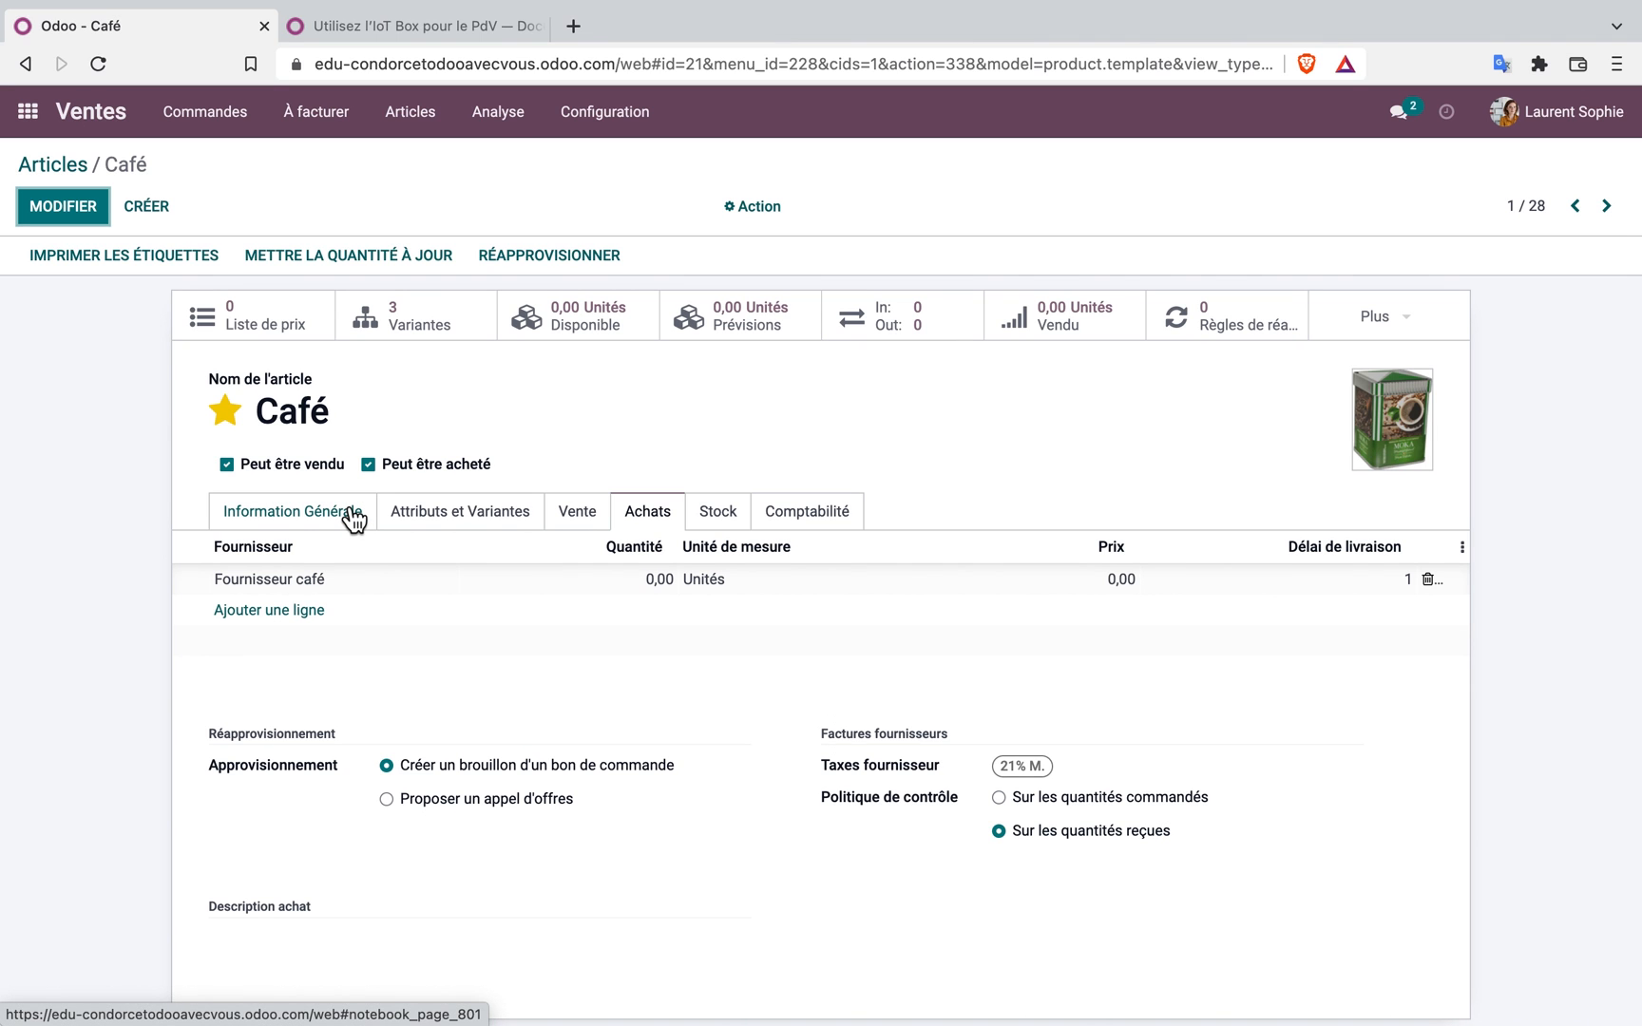
Launch a replenishment of 10 units of the Café (Décaféiné) variant for Entrepôt A
click(567, 251)
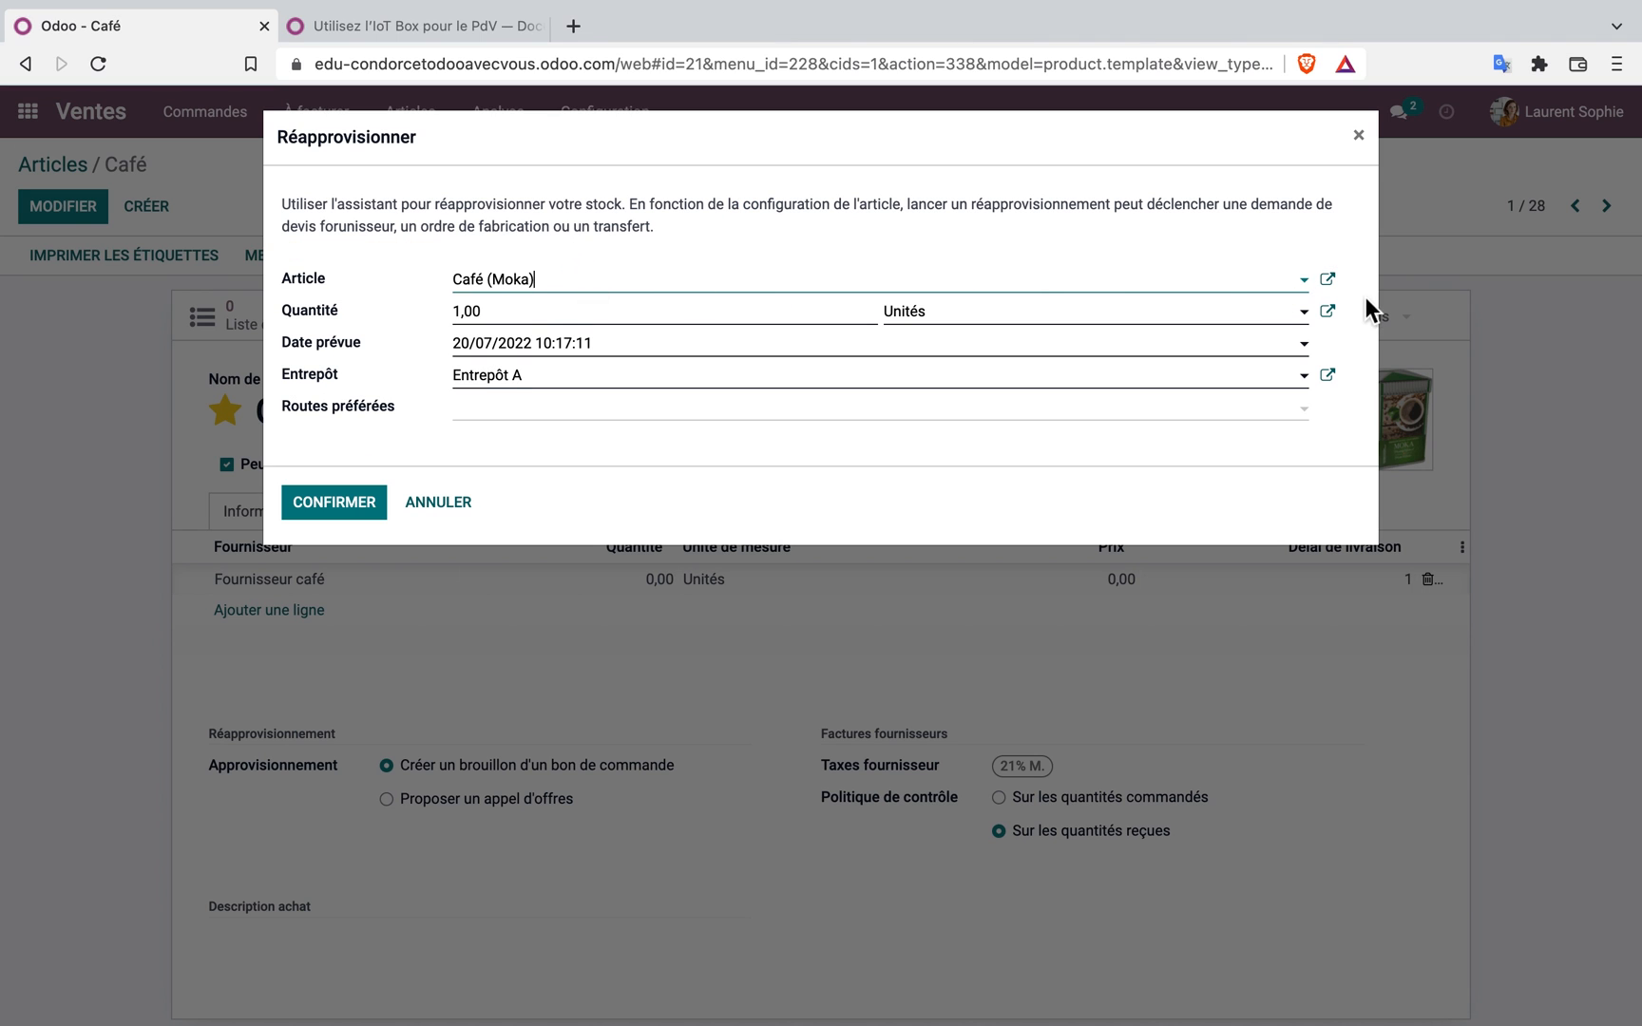
click(1307, 282)
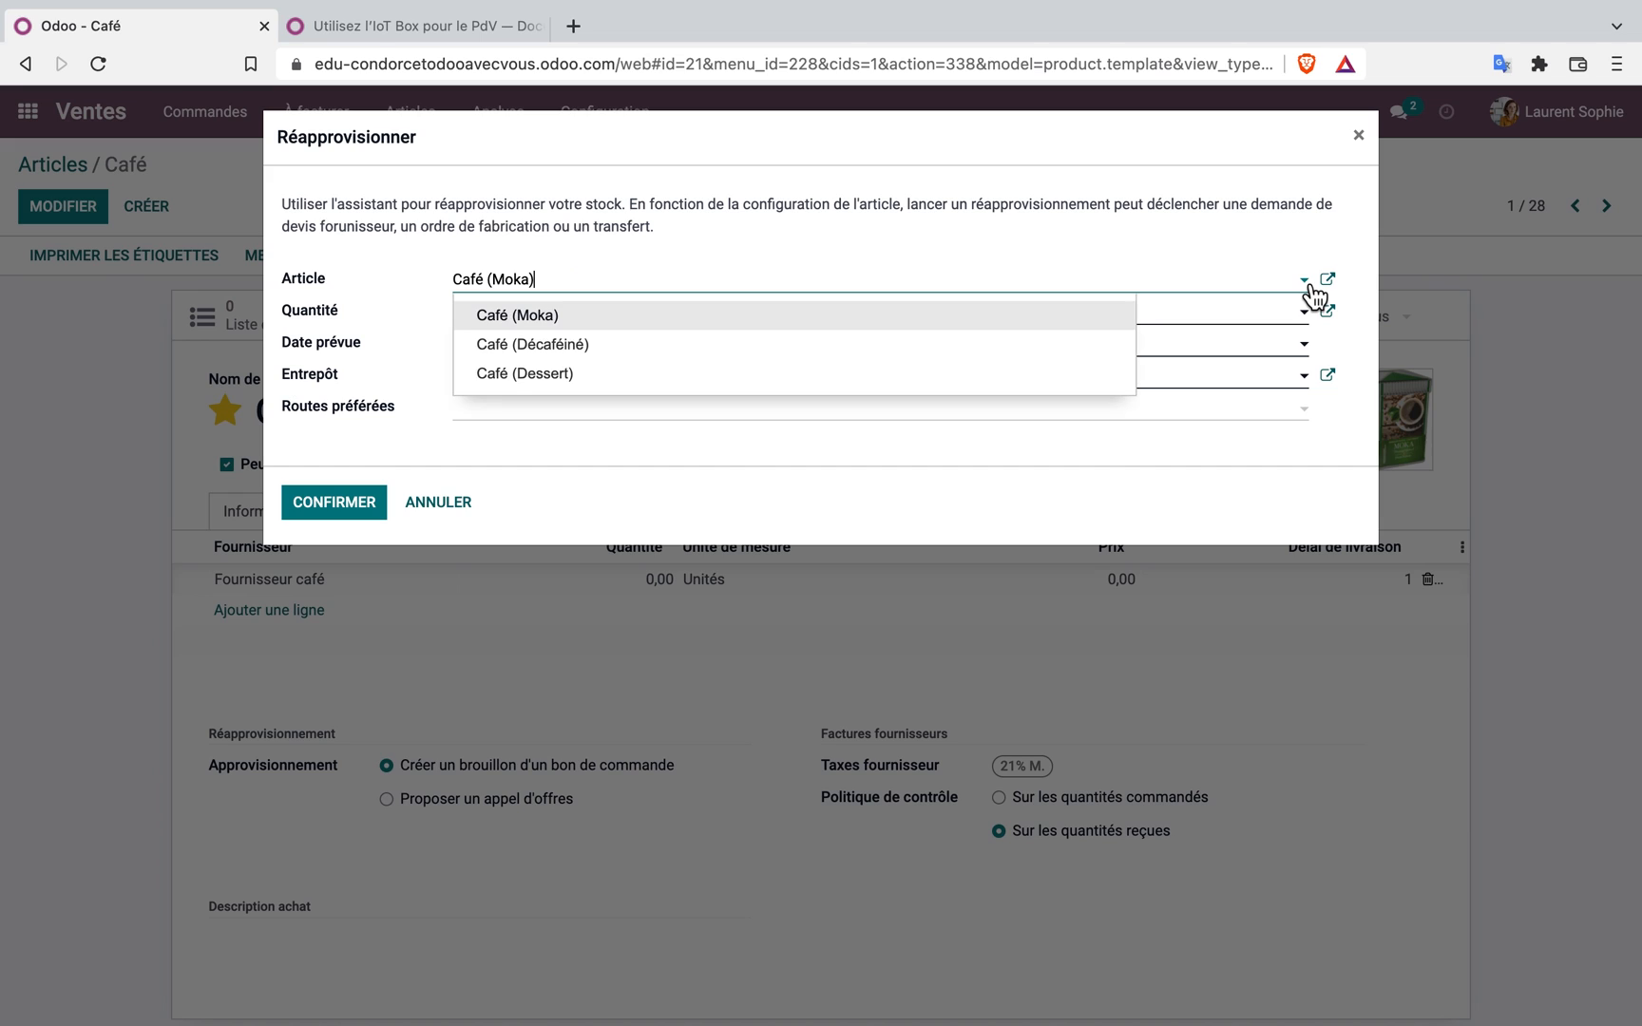
click(571, 353)
drag(502, 311, 421, 308)
text(10)
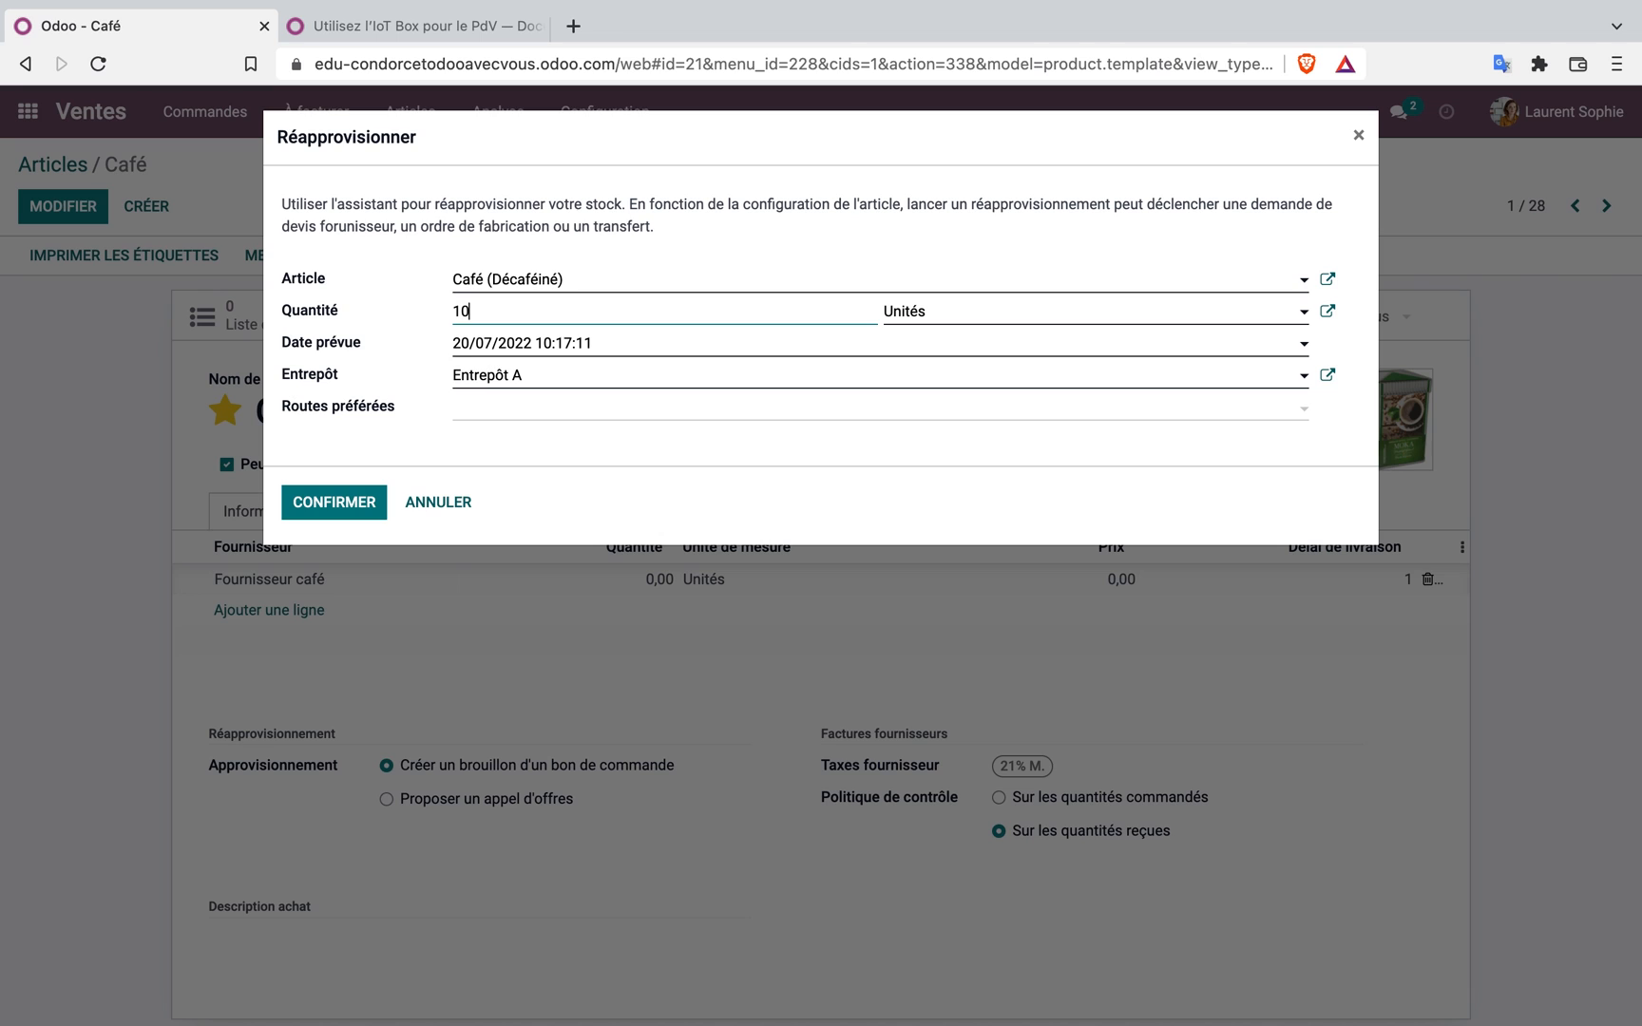
click(359, 503)
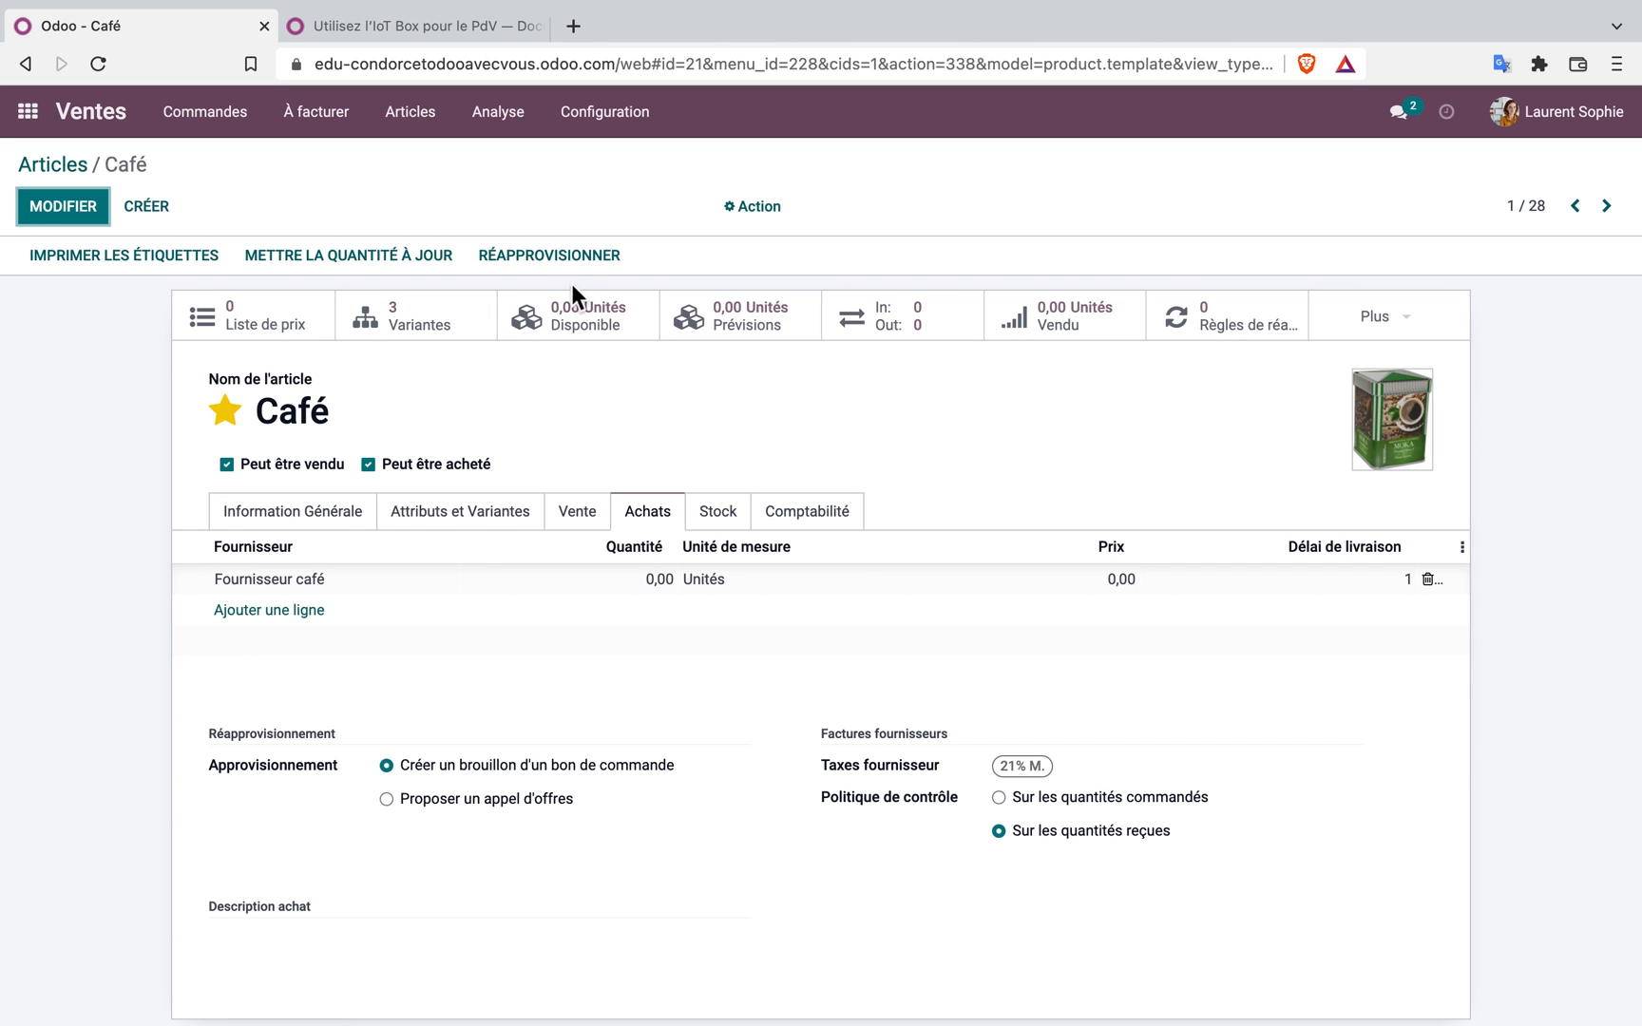
Launch a replenishment of 10 units of the Café (Dessert) variant, keeping Entrepôt A as the warehouse
click(578, 253)
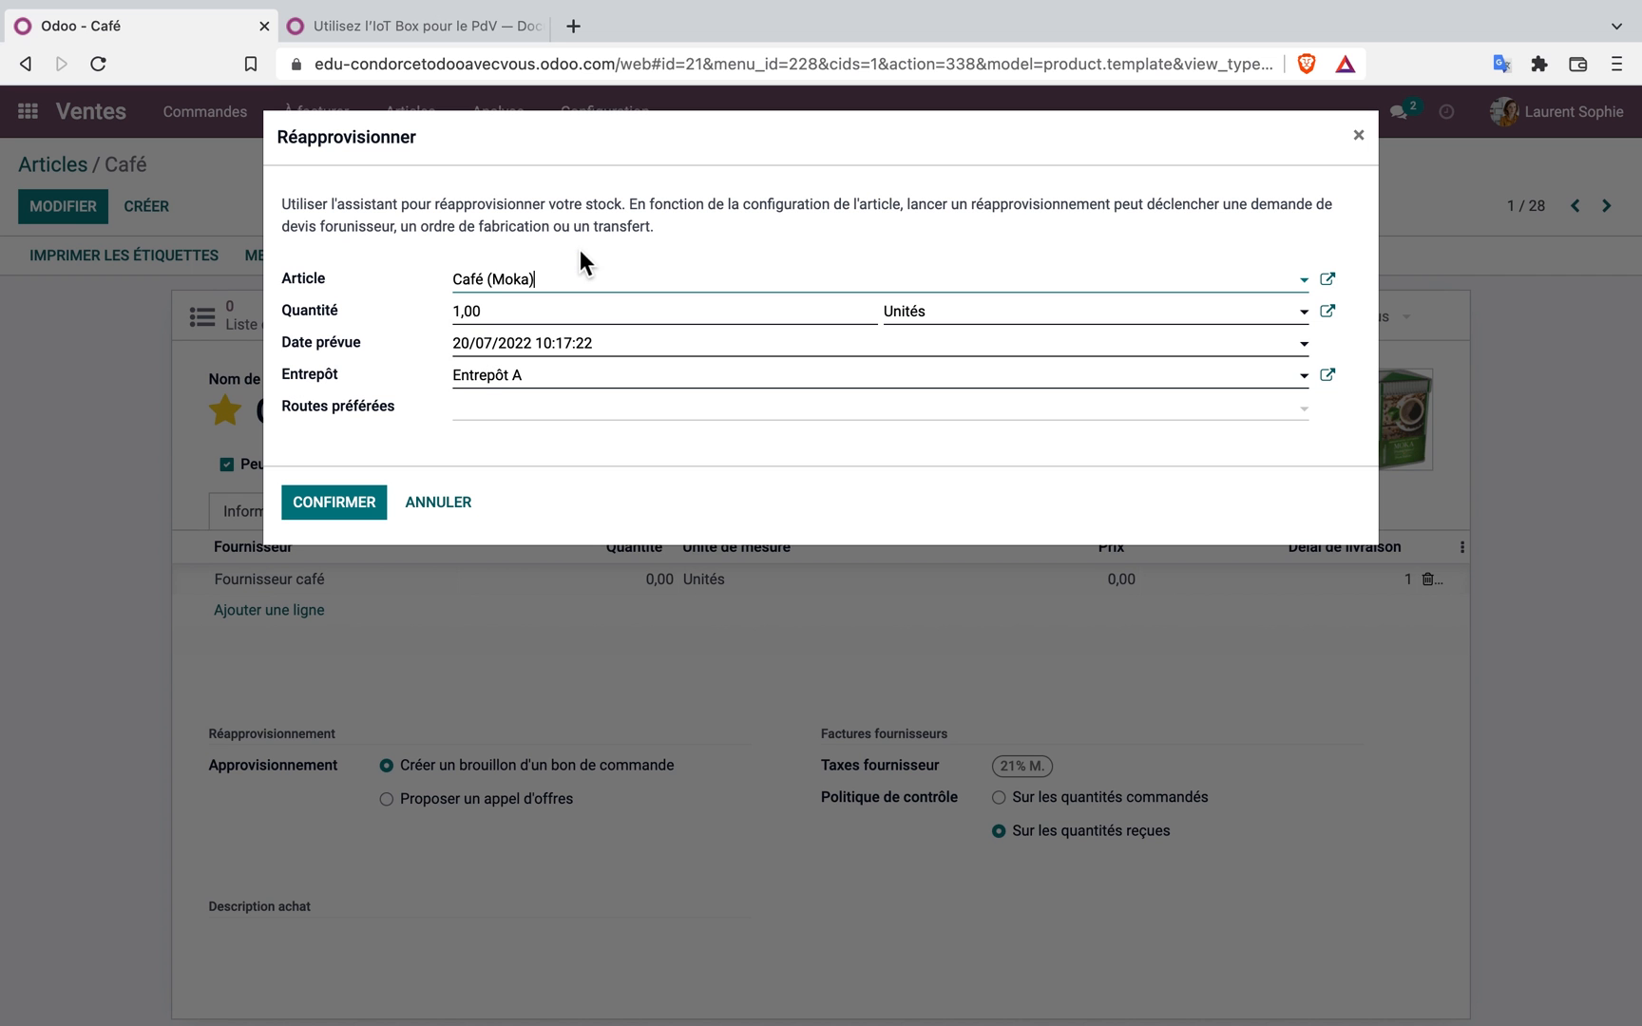
click(1303, 279)
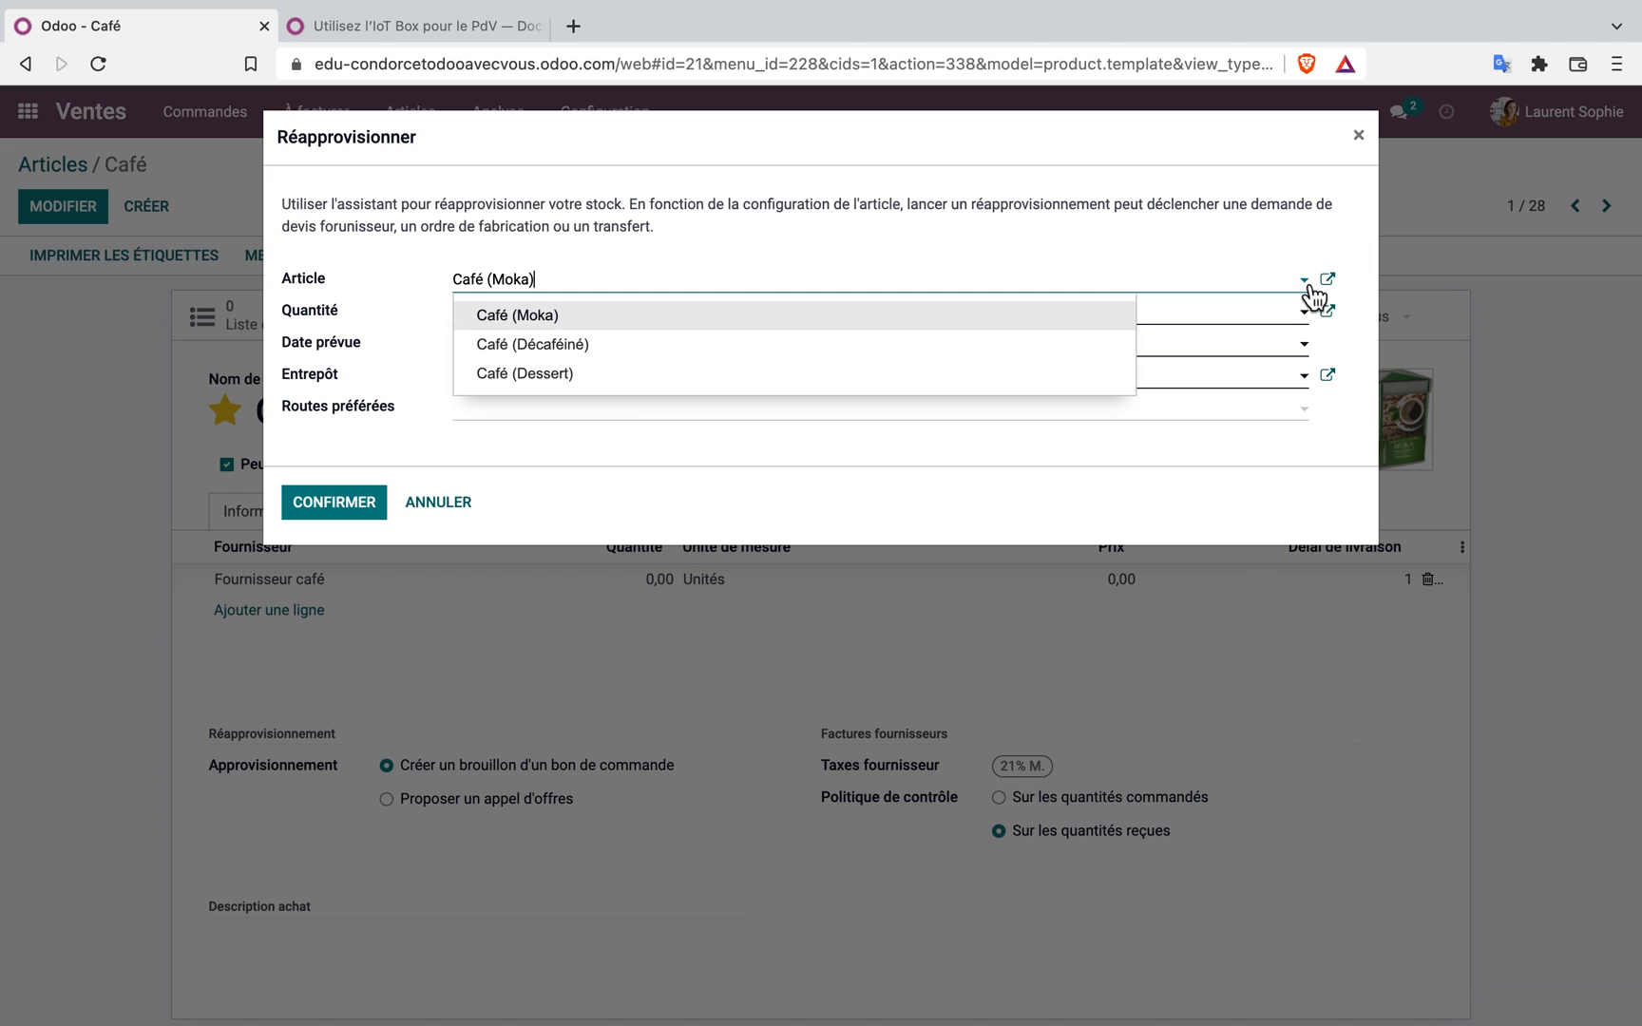
click(585, 380)
drag(480, 312, 407, 323)
text(10)
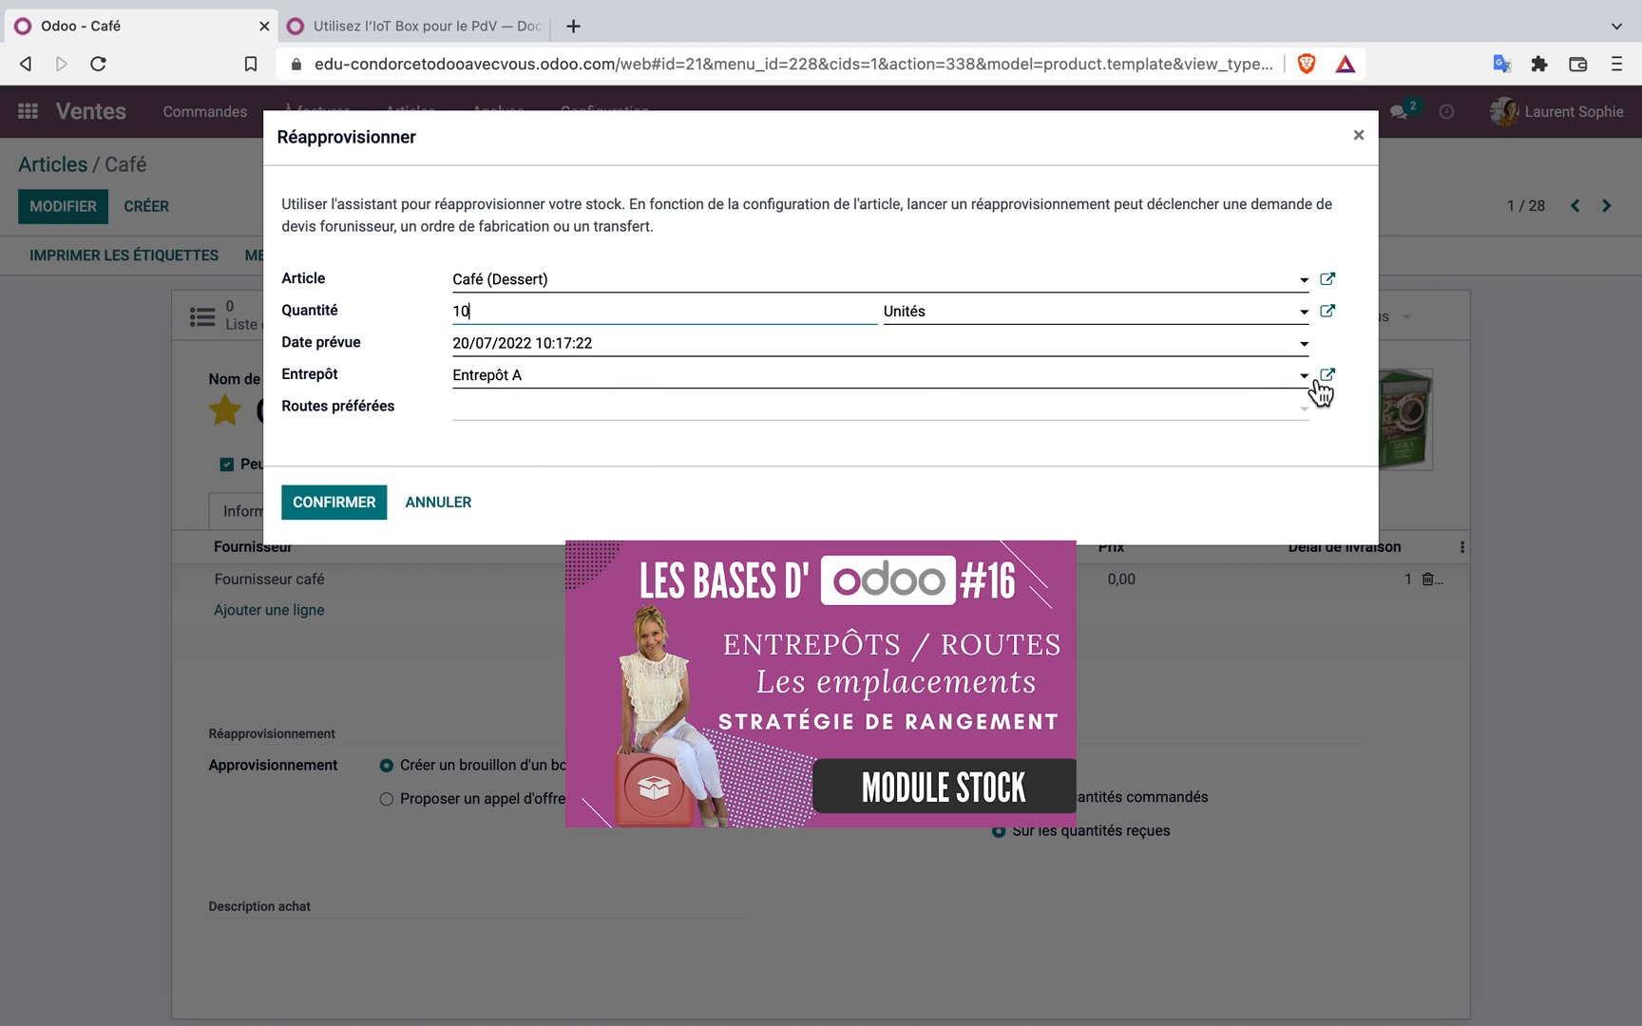
click(1319, 382)
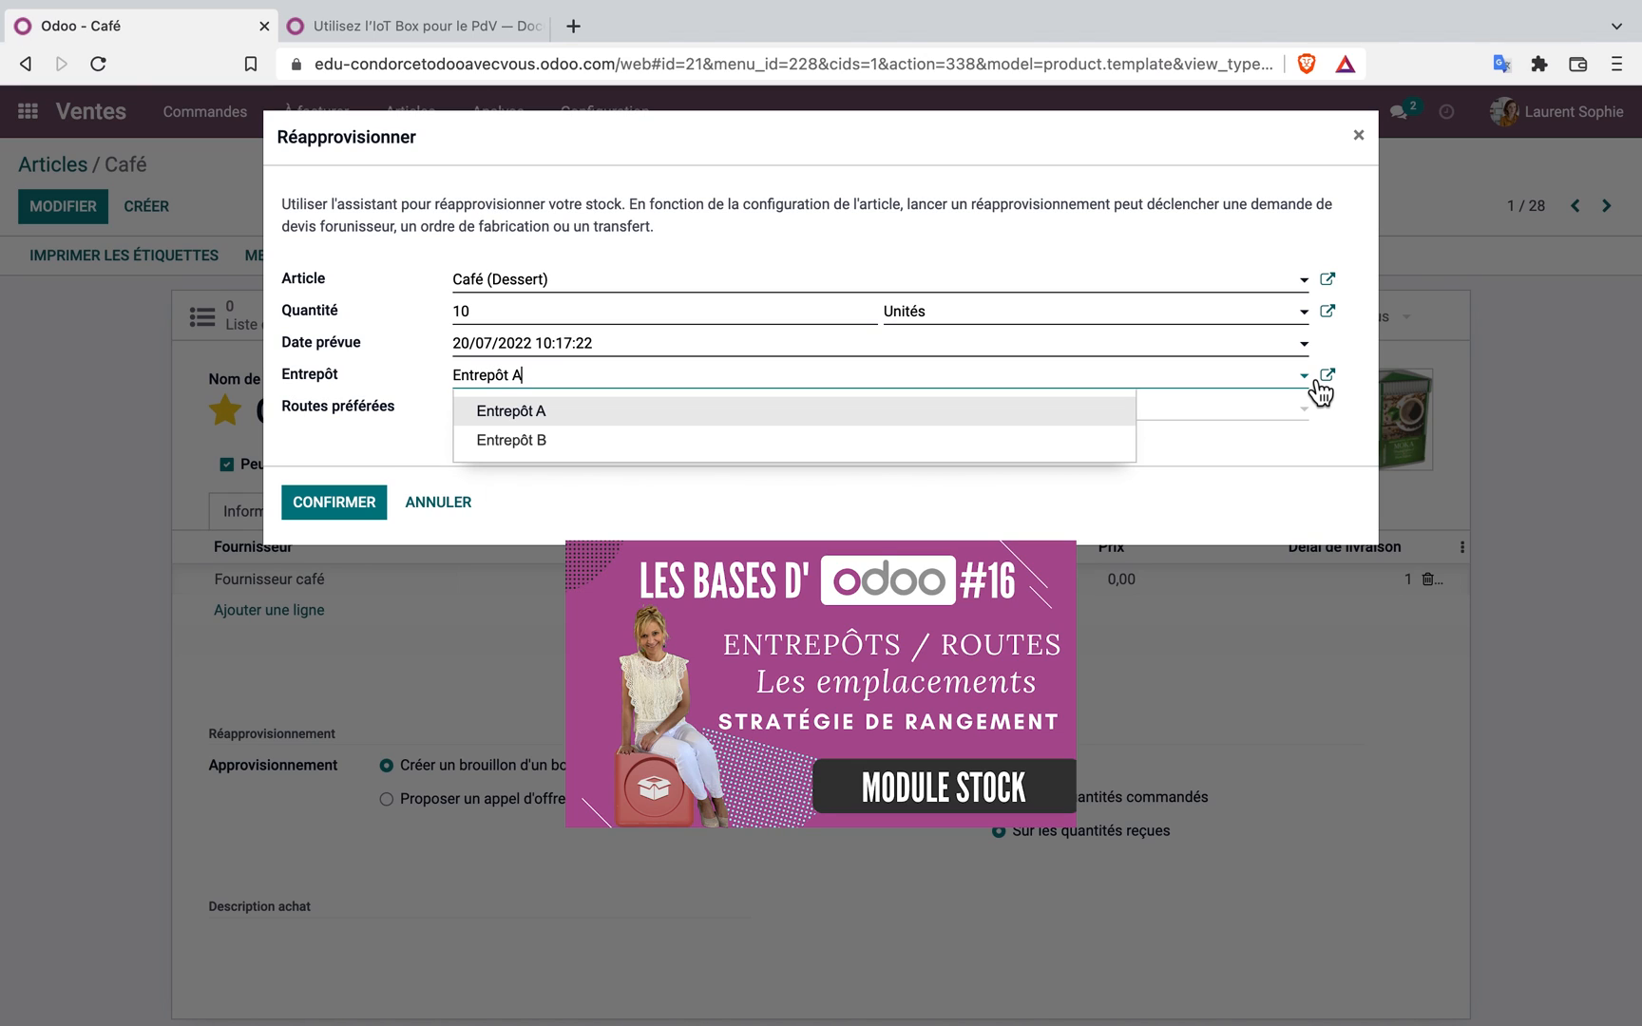
click(1319, 390)
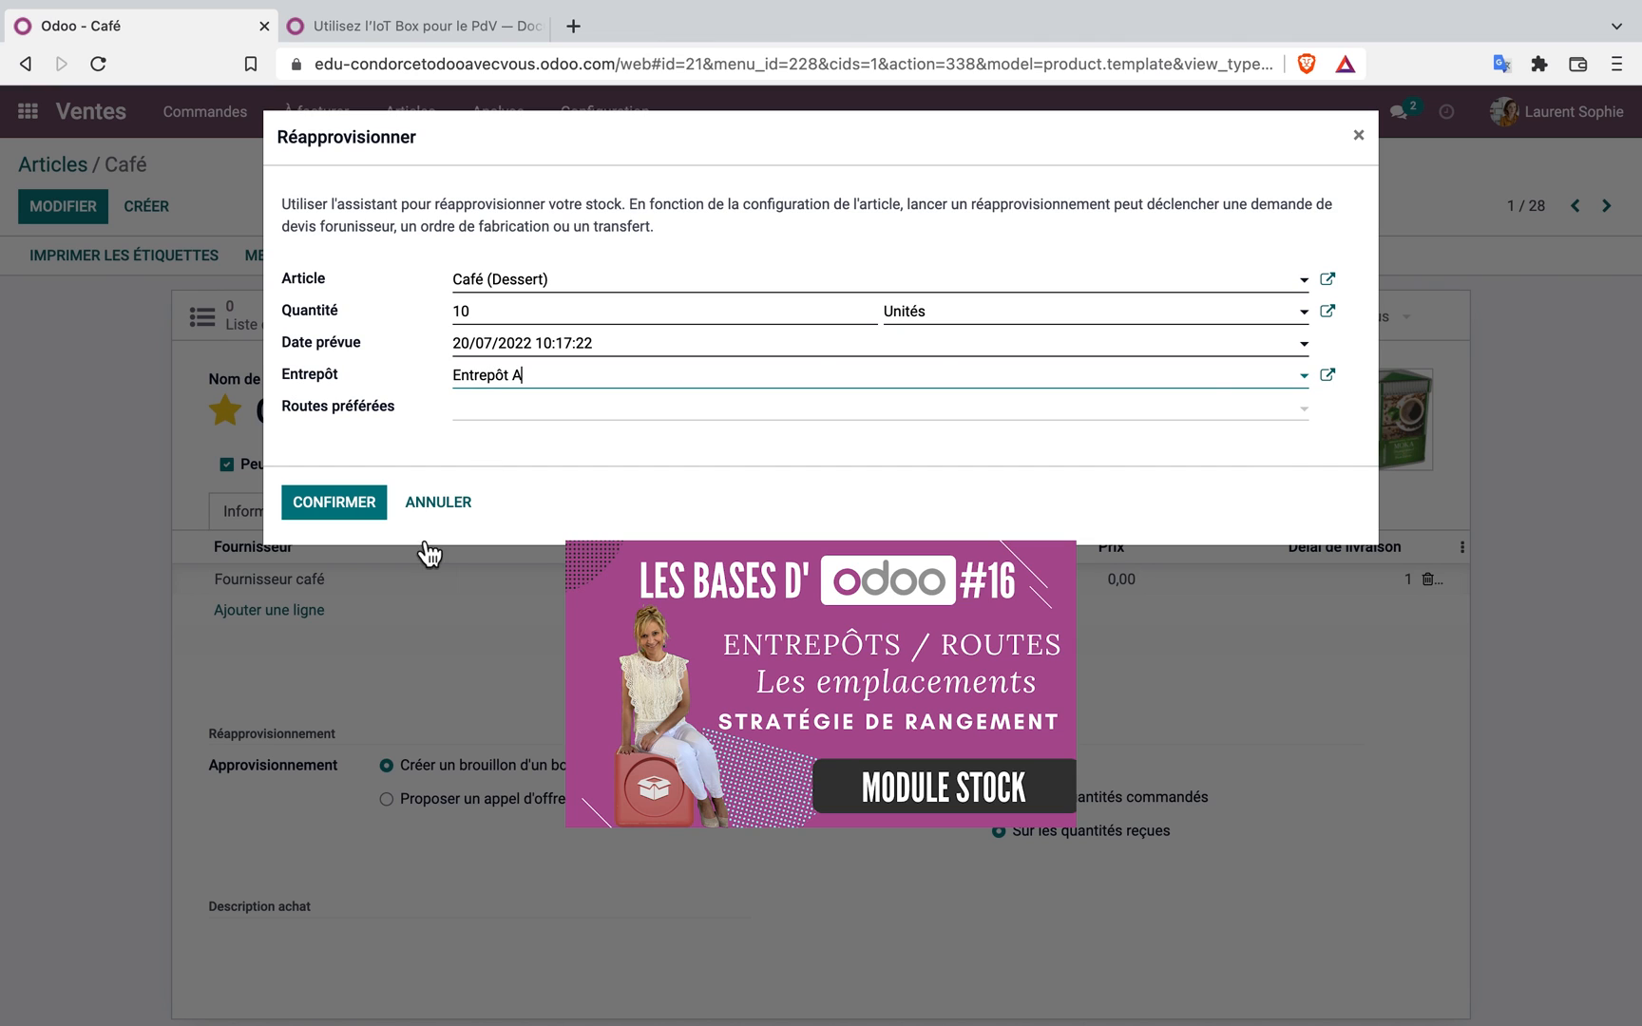
click(359, 509)
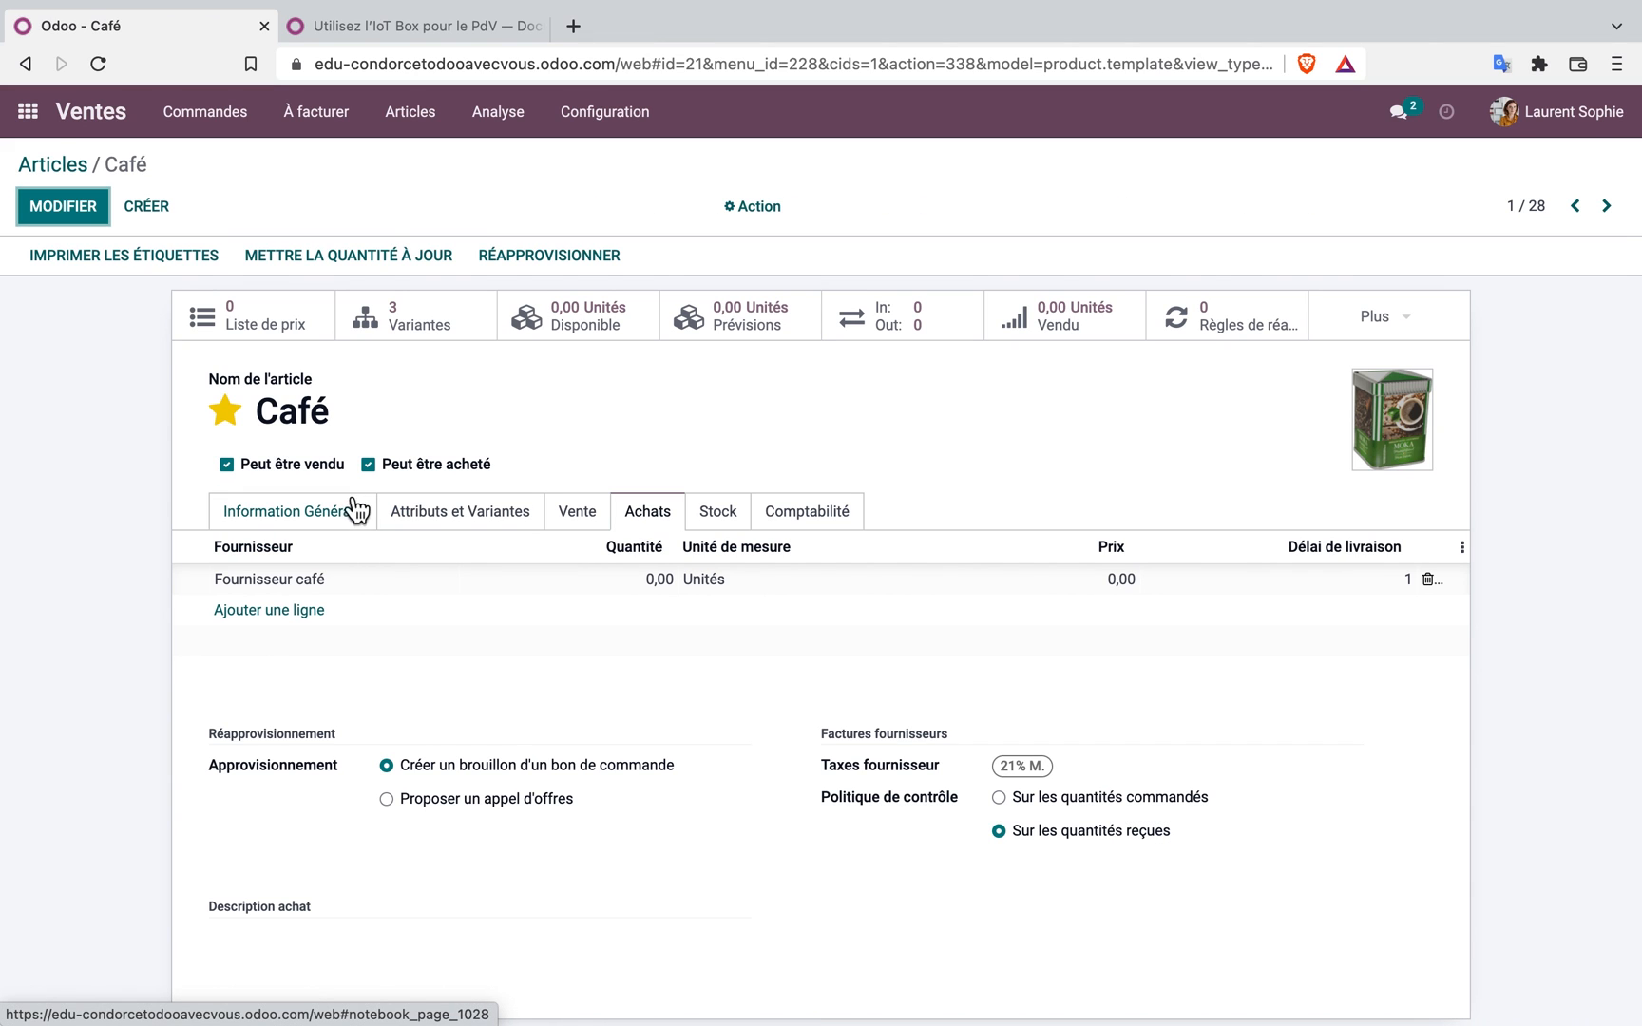
Open the Fournisseur café price request in the Achats app and set the unit price of all three Café variant lines to 2 €
click(32, 124)
click(570, 432)
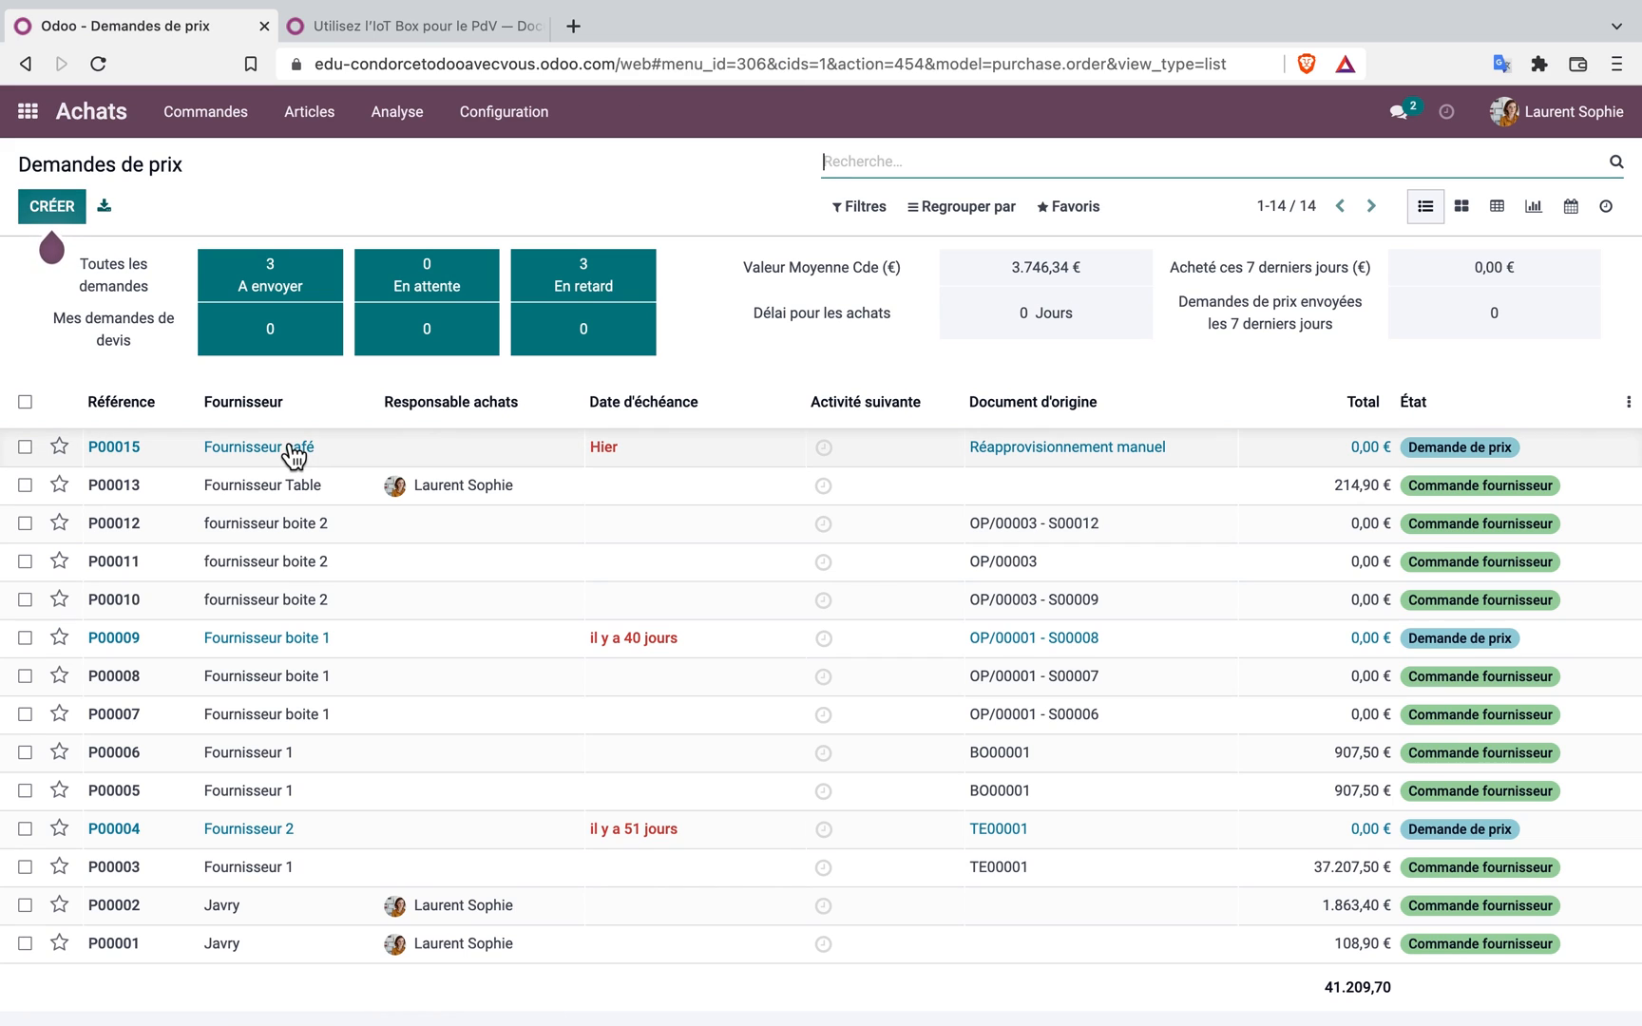
click(293, 454)
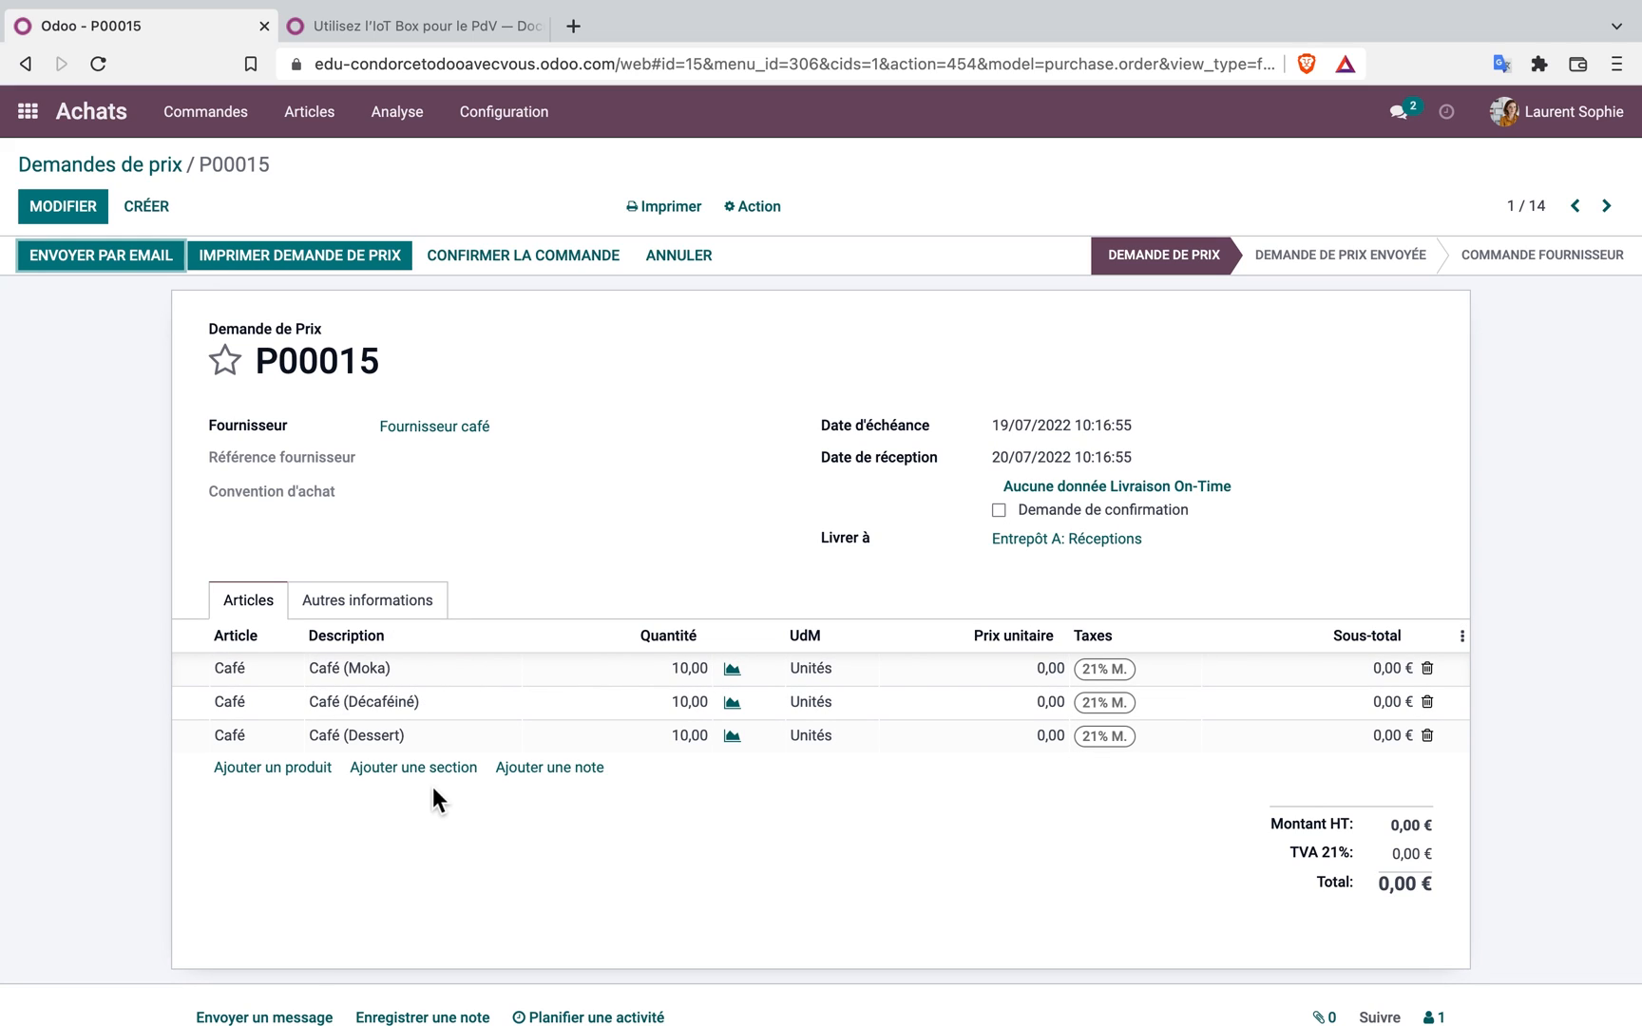
click(87, 208)
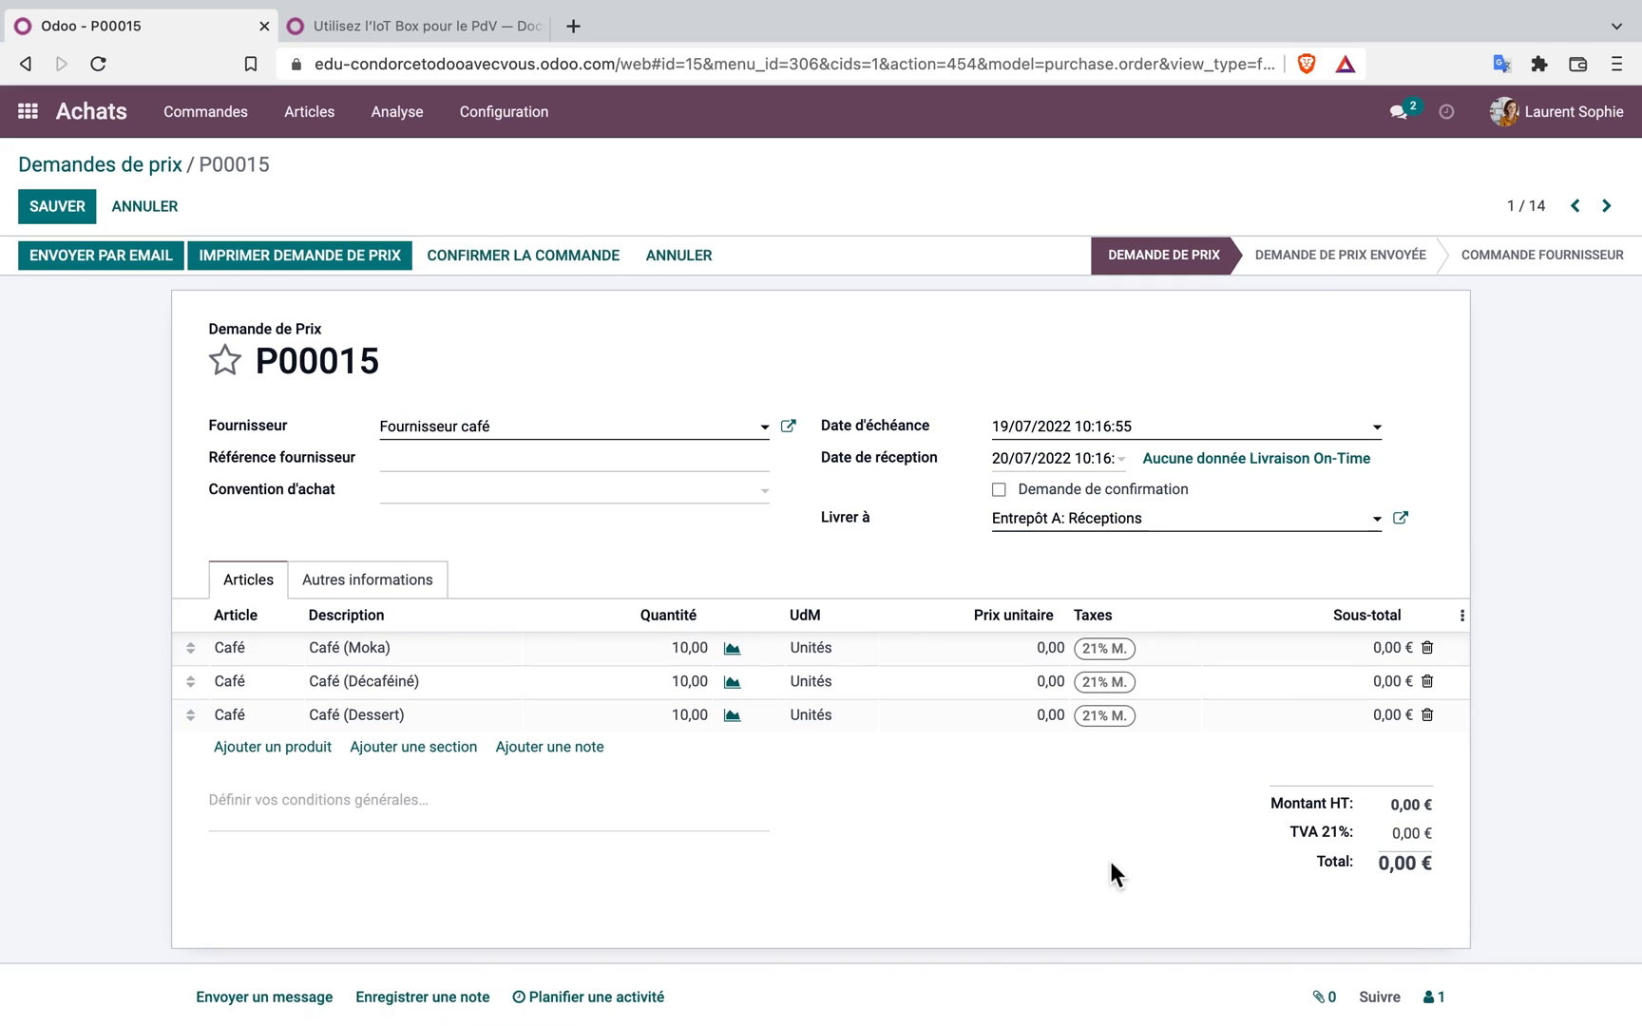
click(1049, 651)
text(2)
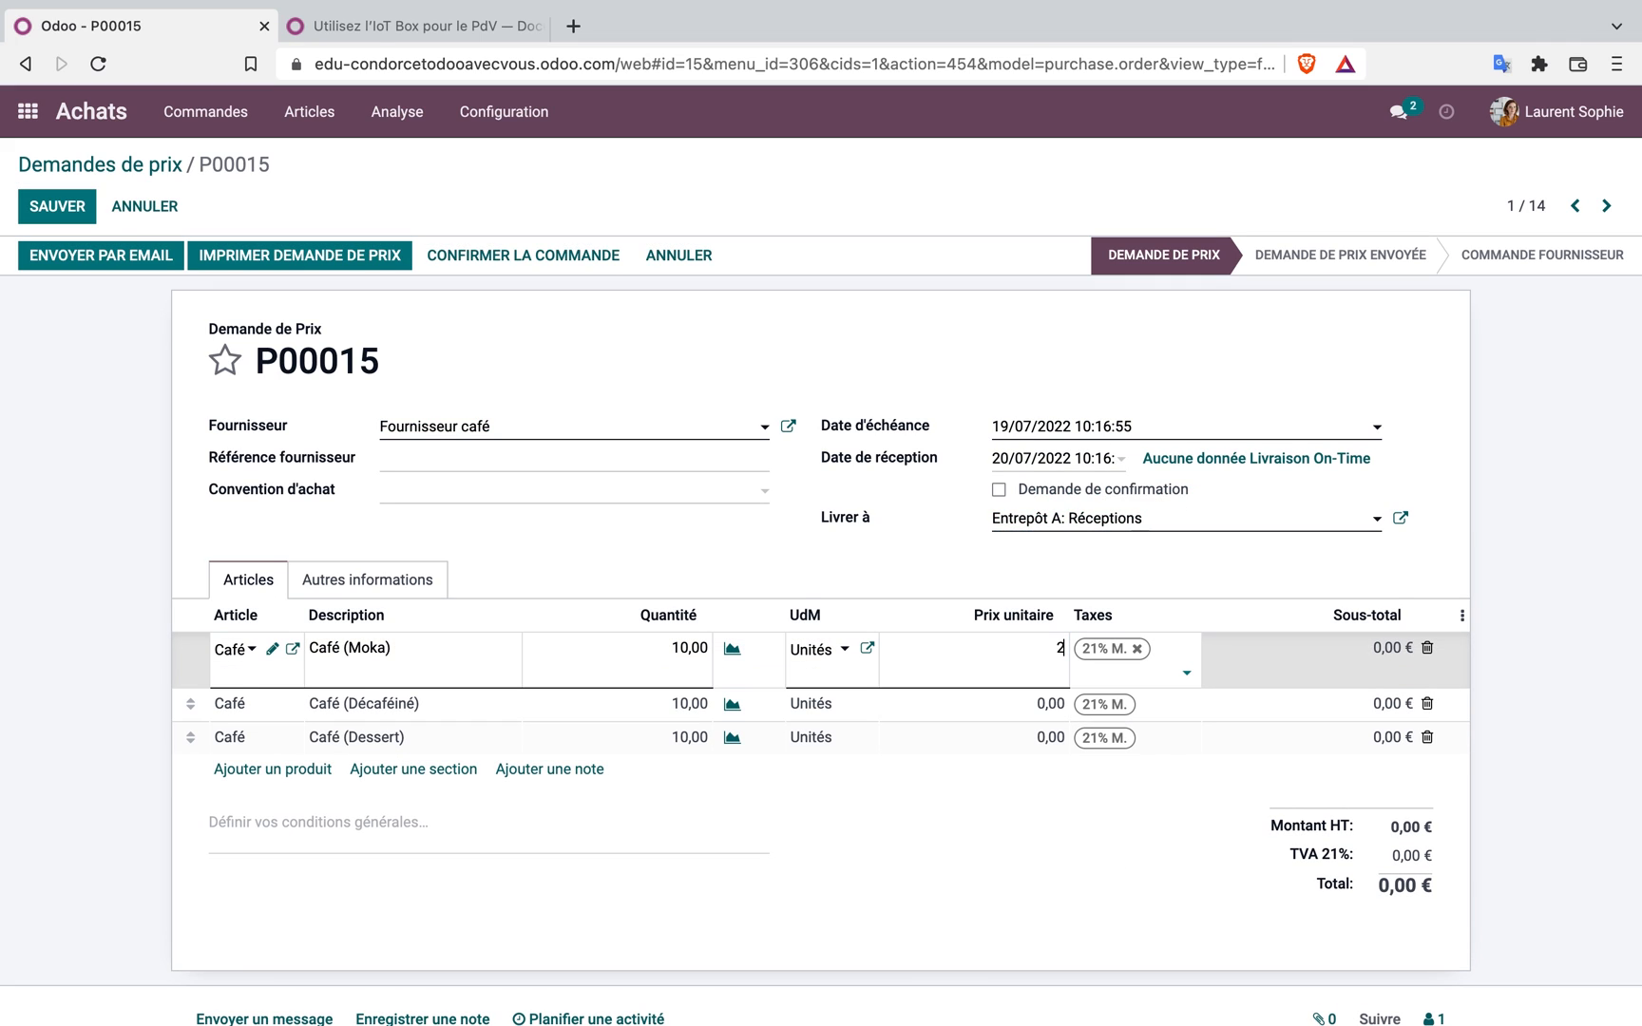
click(1053, 706)
text(2)
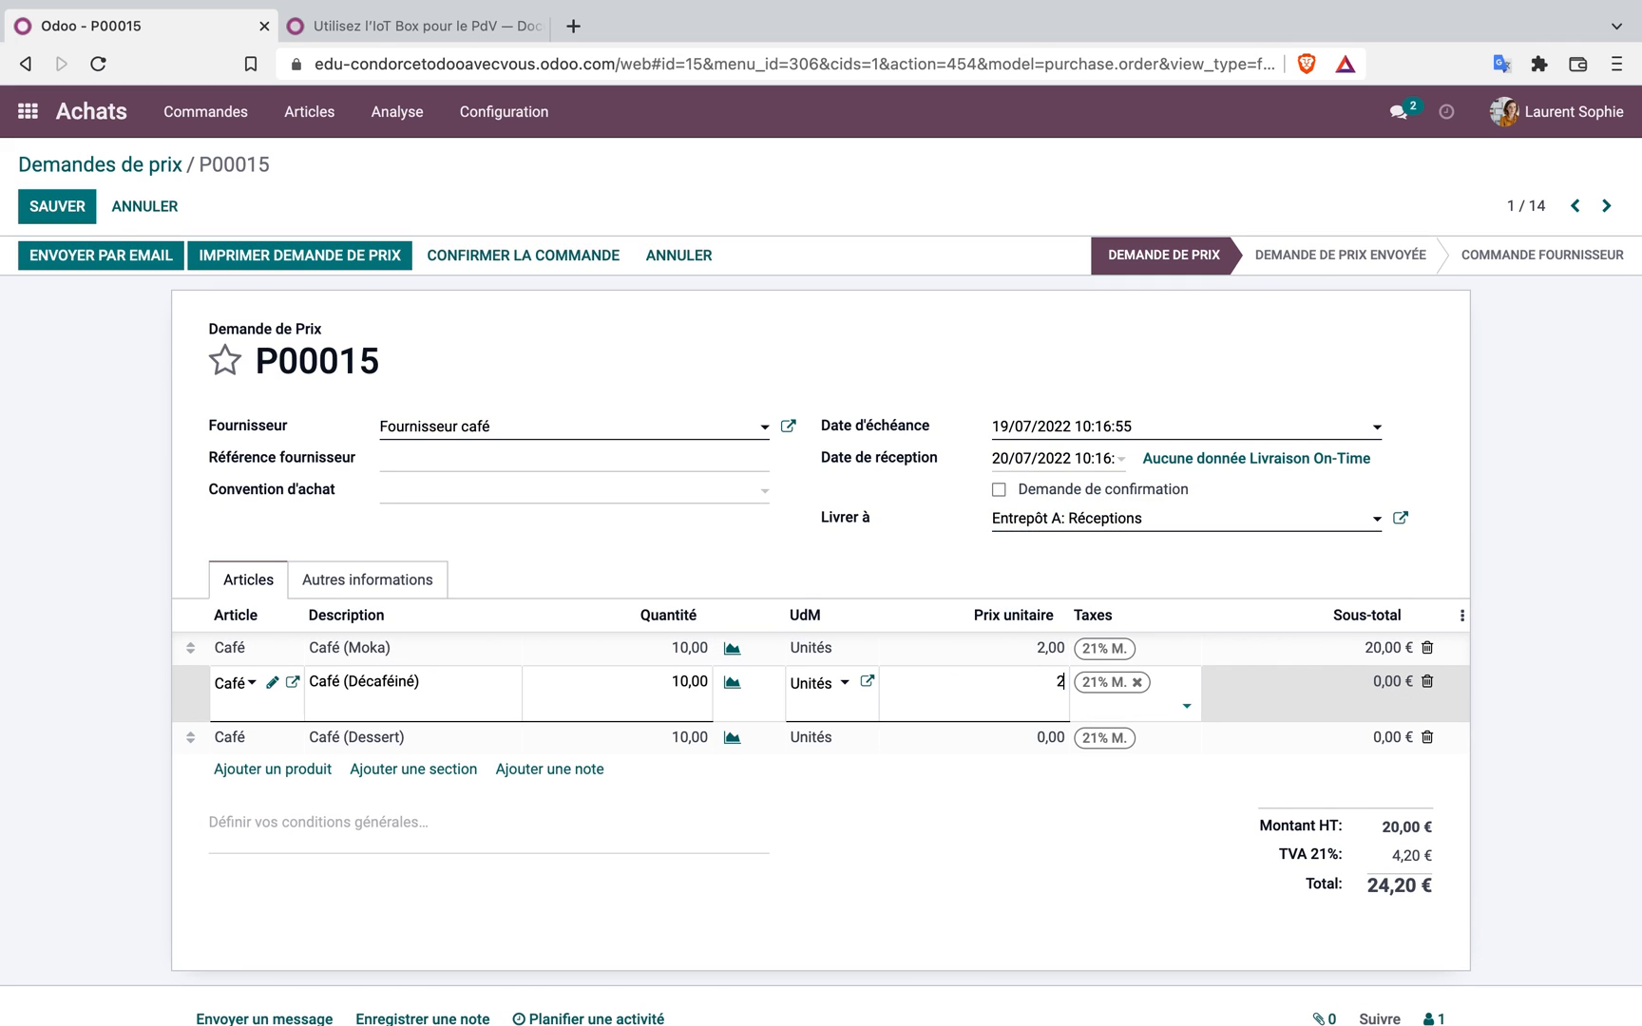
text(2)
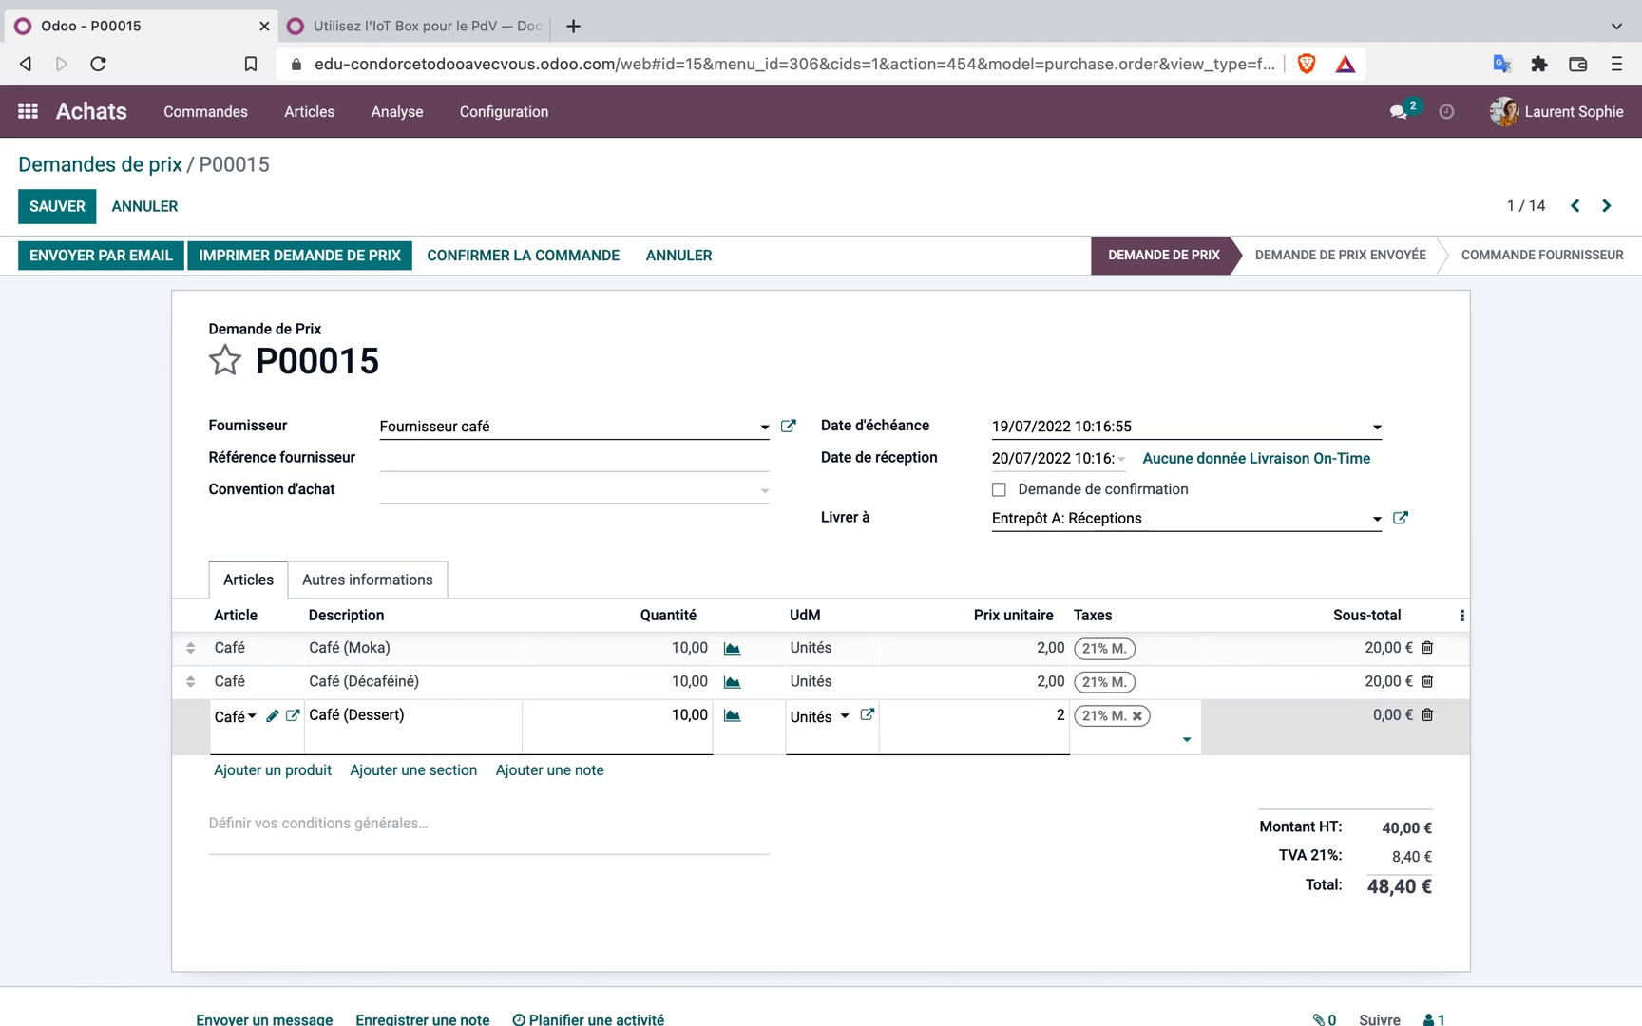
Confirm the Fournisseur café order and open its reception, including a look at the detailed operations of the Café (Moka) line
click(550, 271)
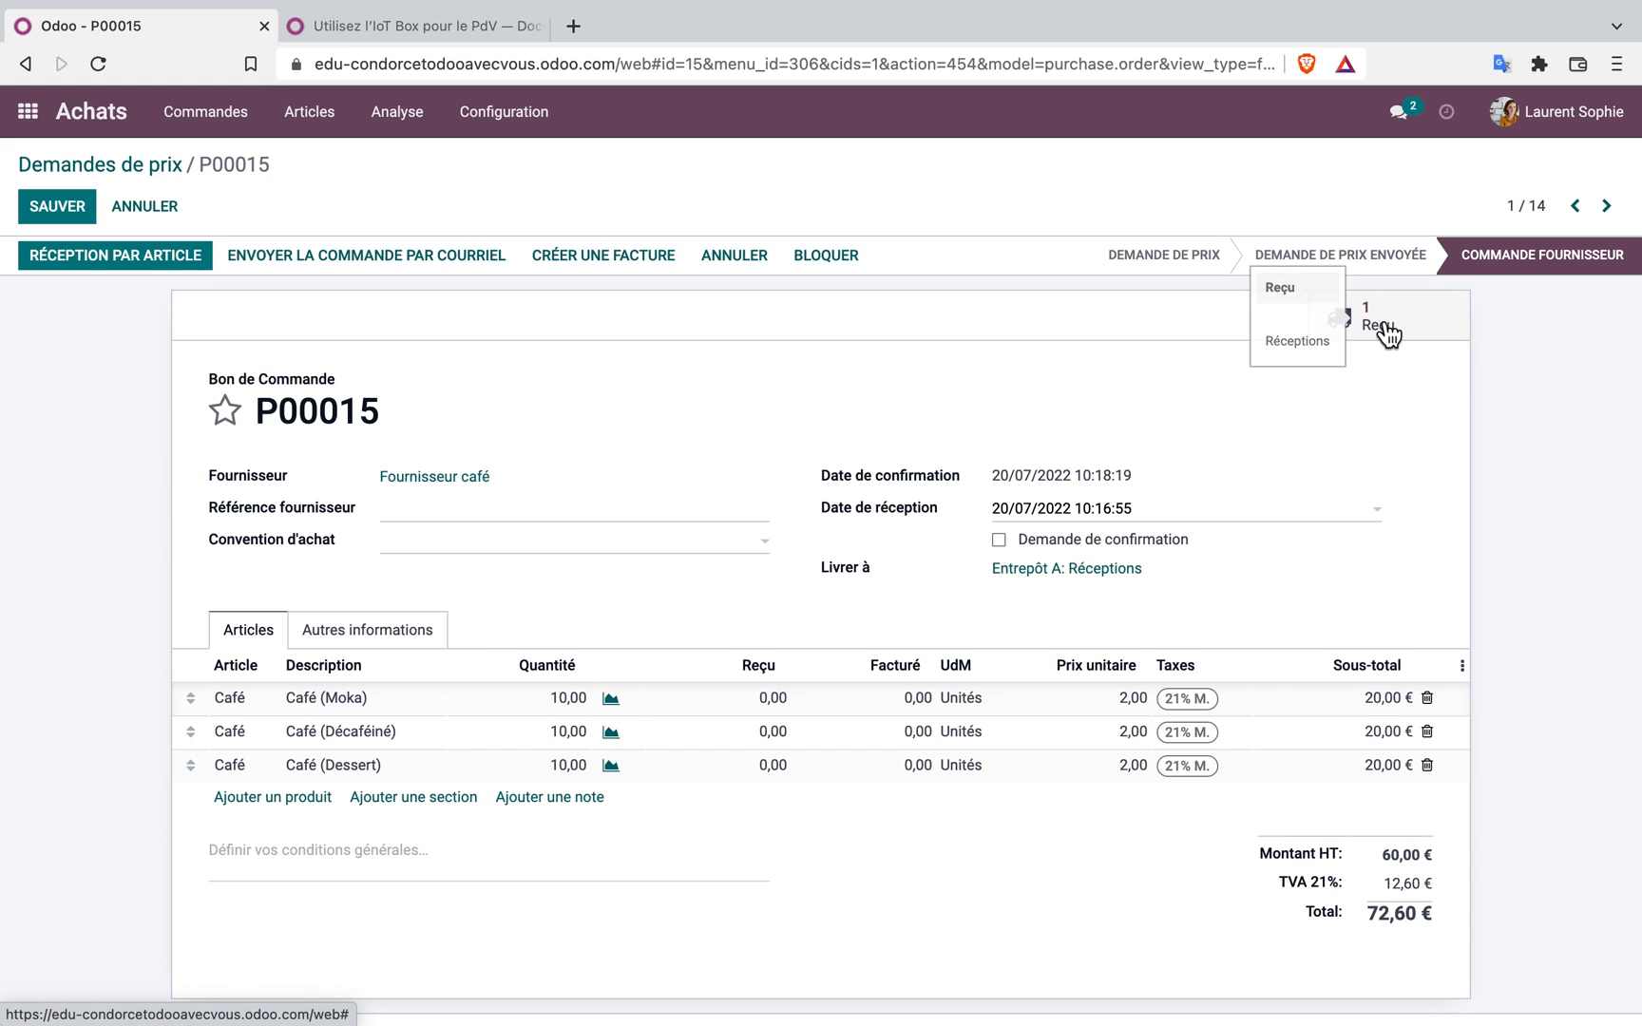
click(134, 266)
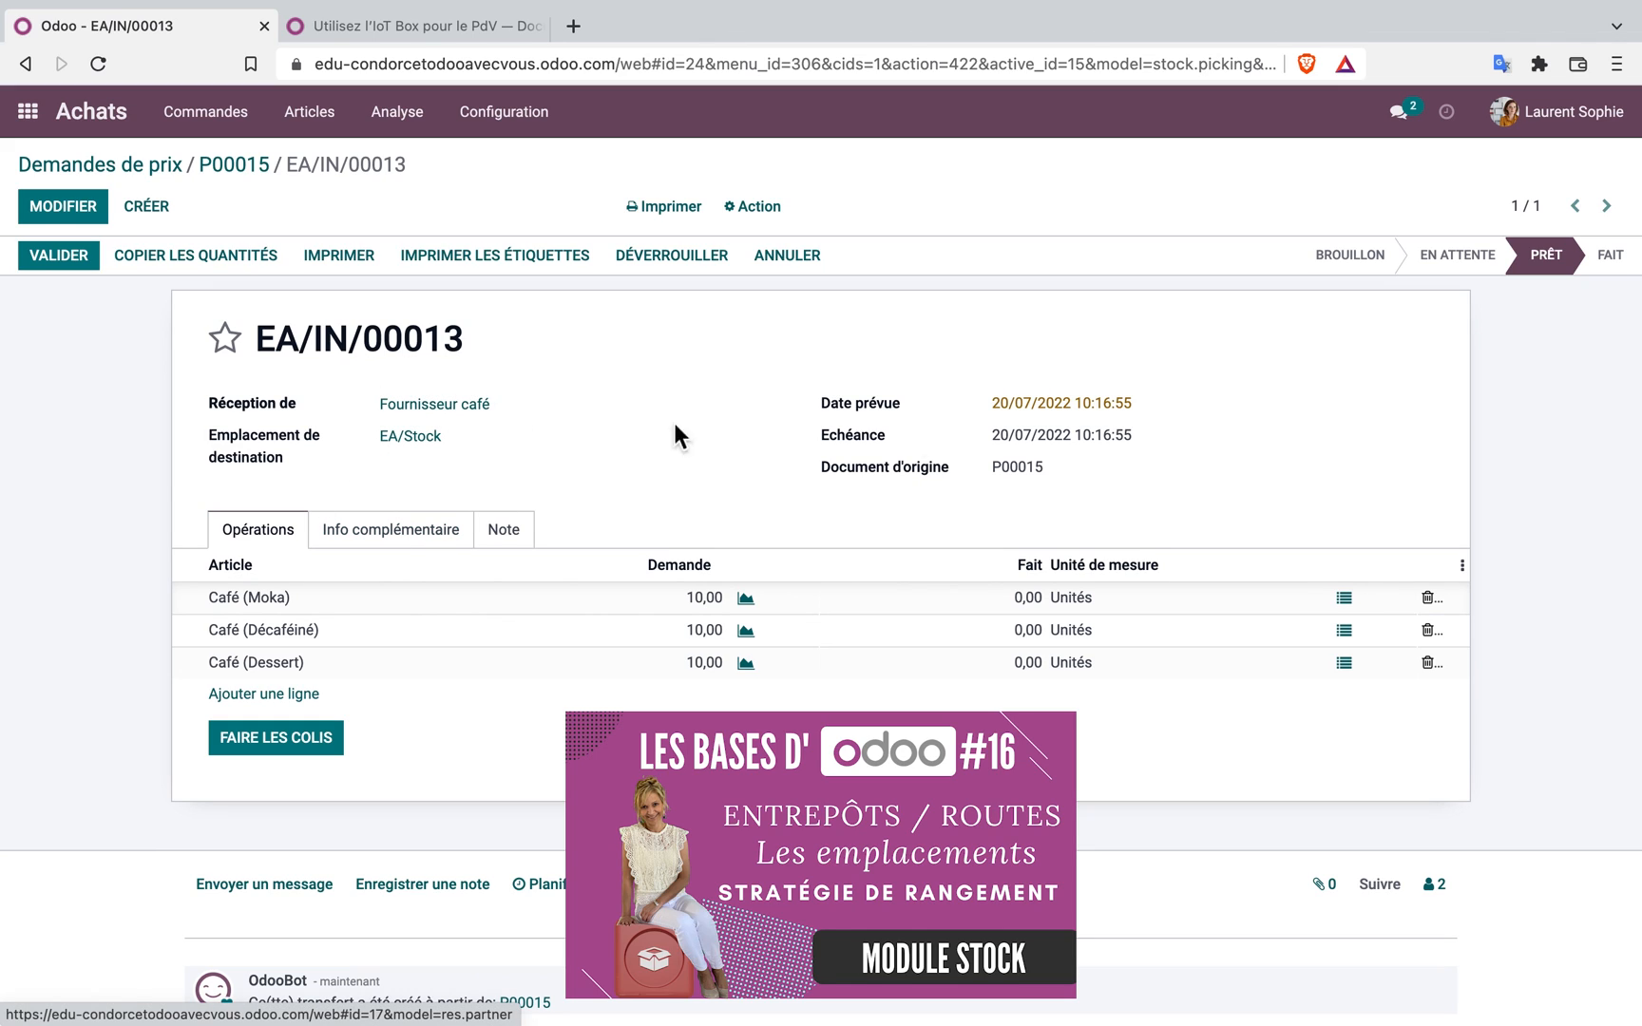
click(1348, 602)
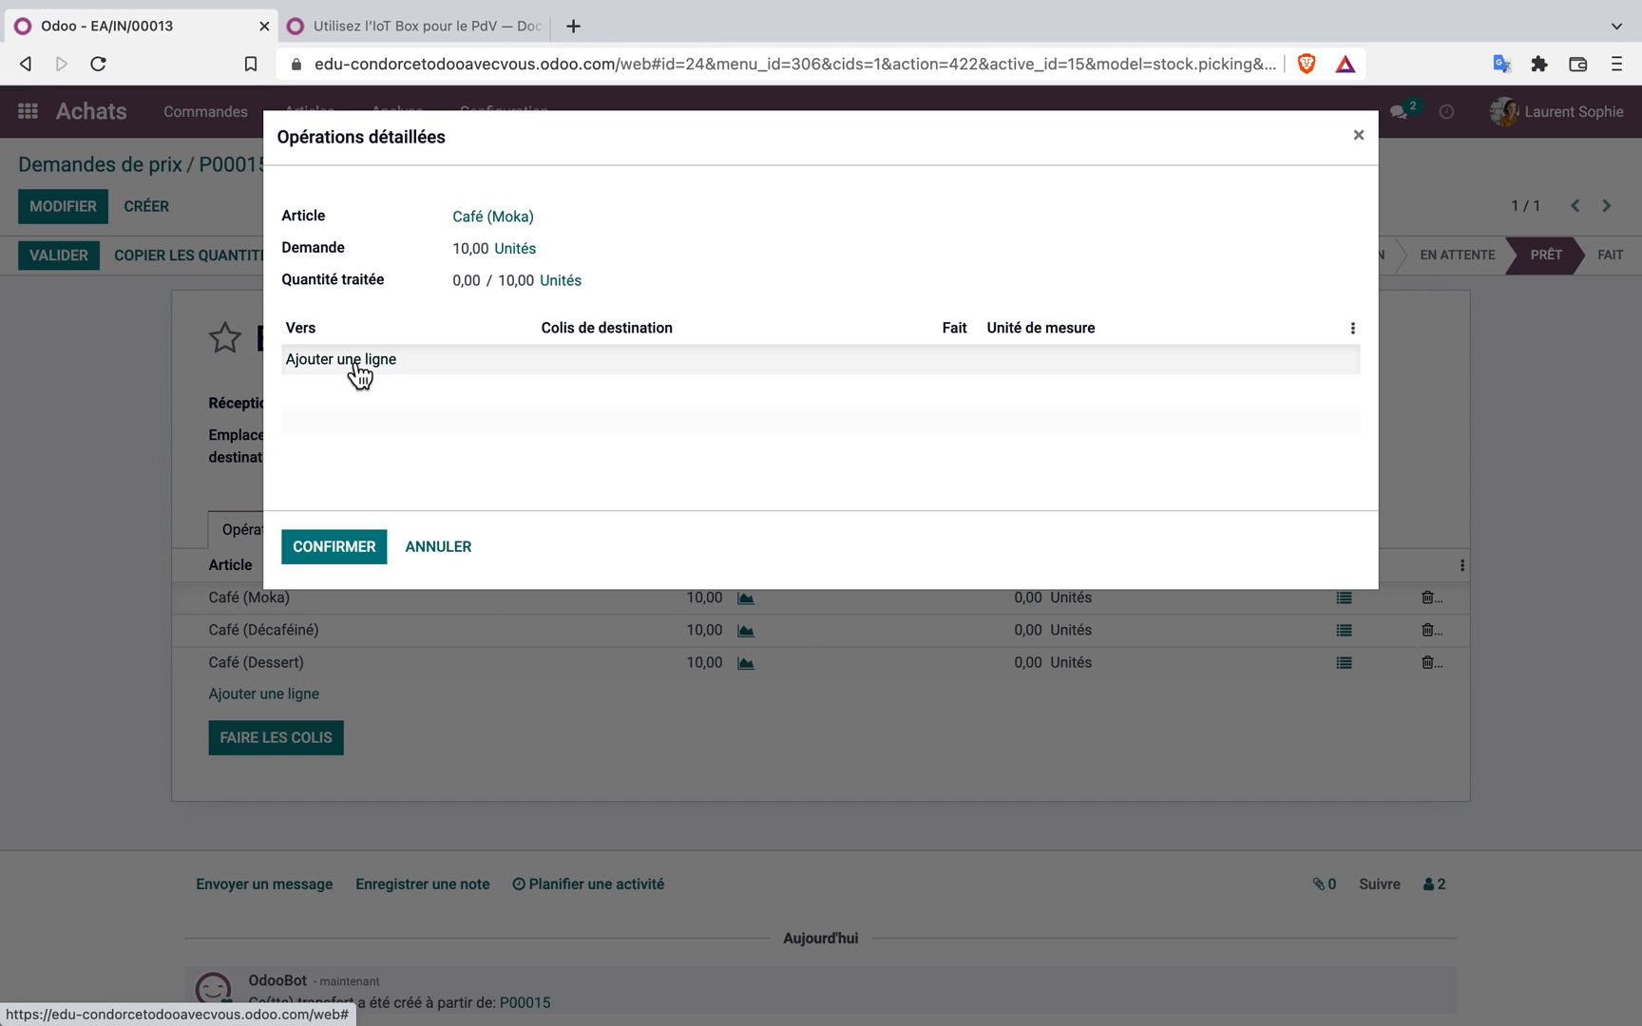
click(454, 550)
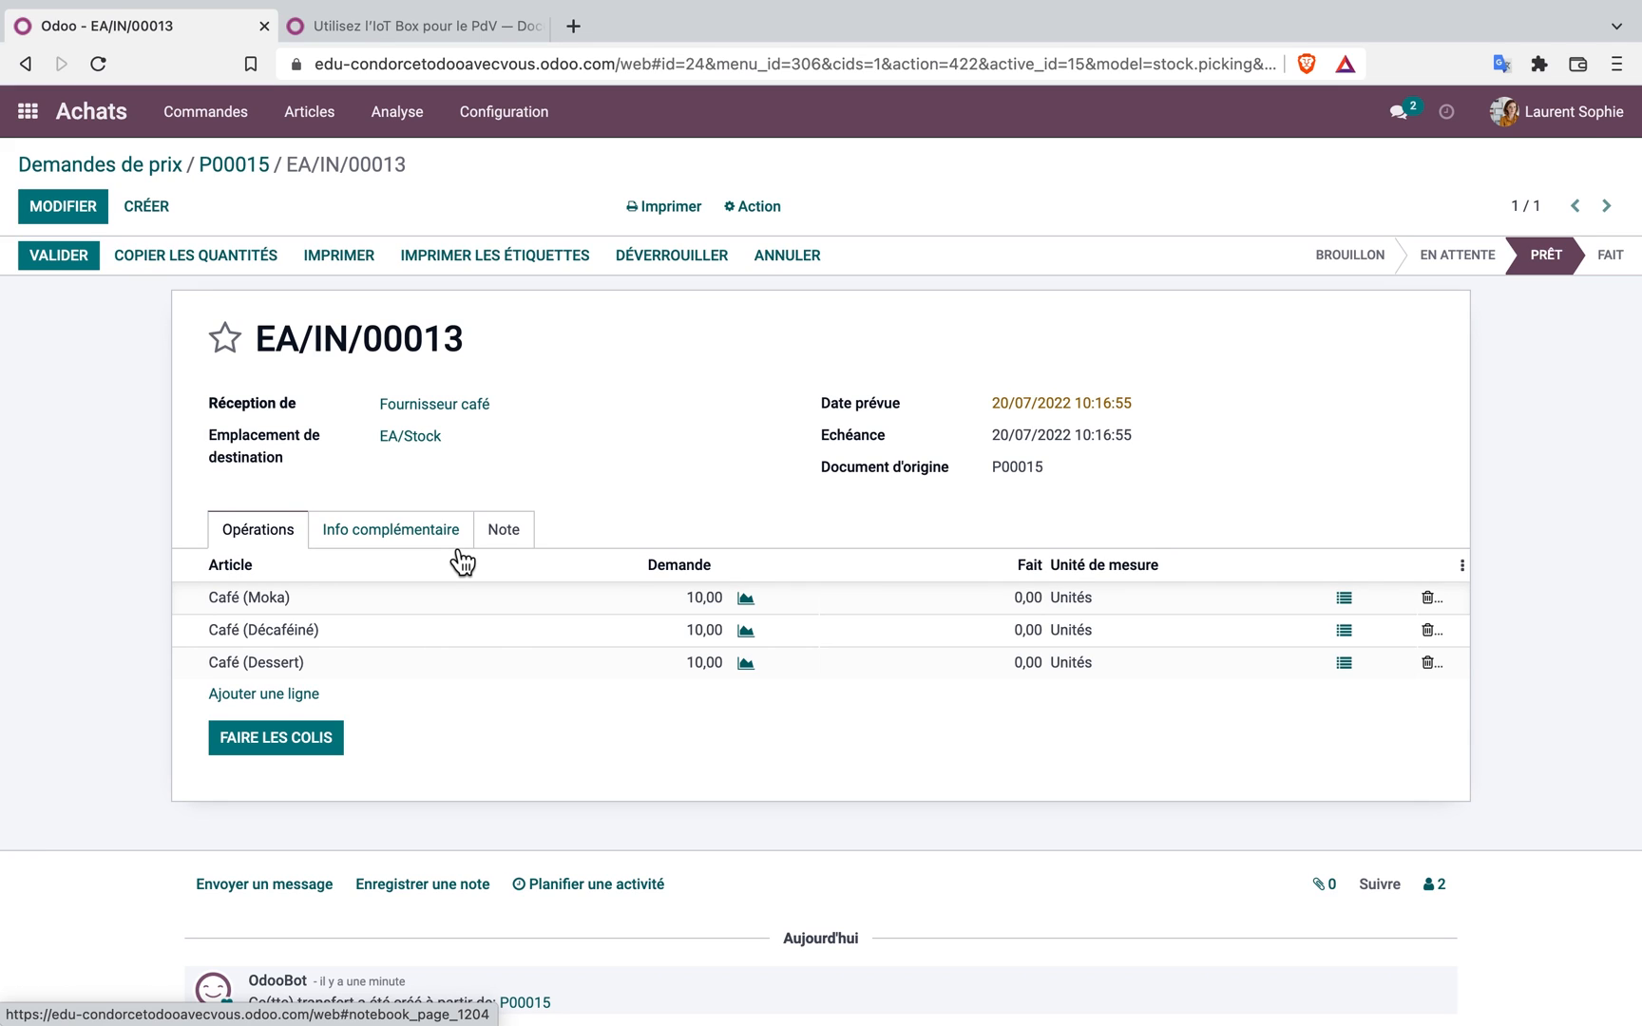
Validate the Fournisseur café reception as an immediate transfer of all quantities and return to the applications overview
click(76, 257)
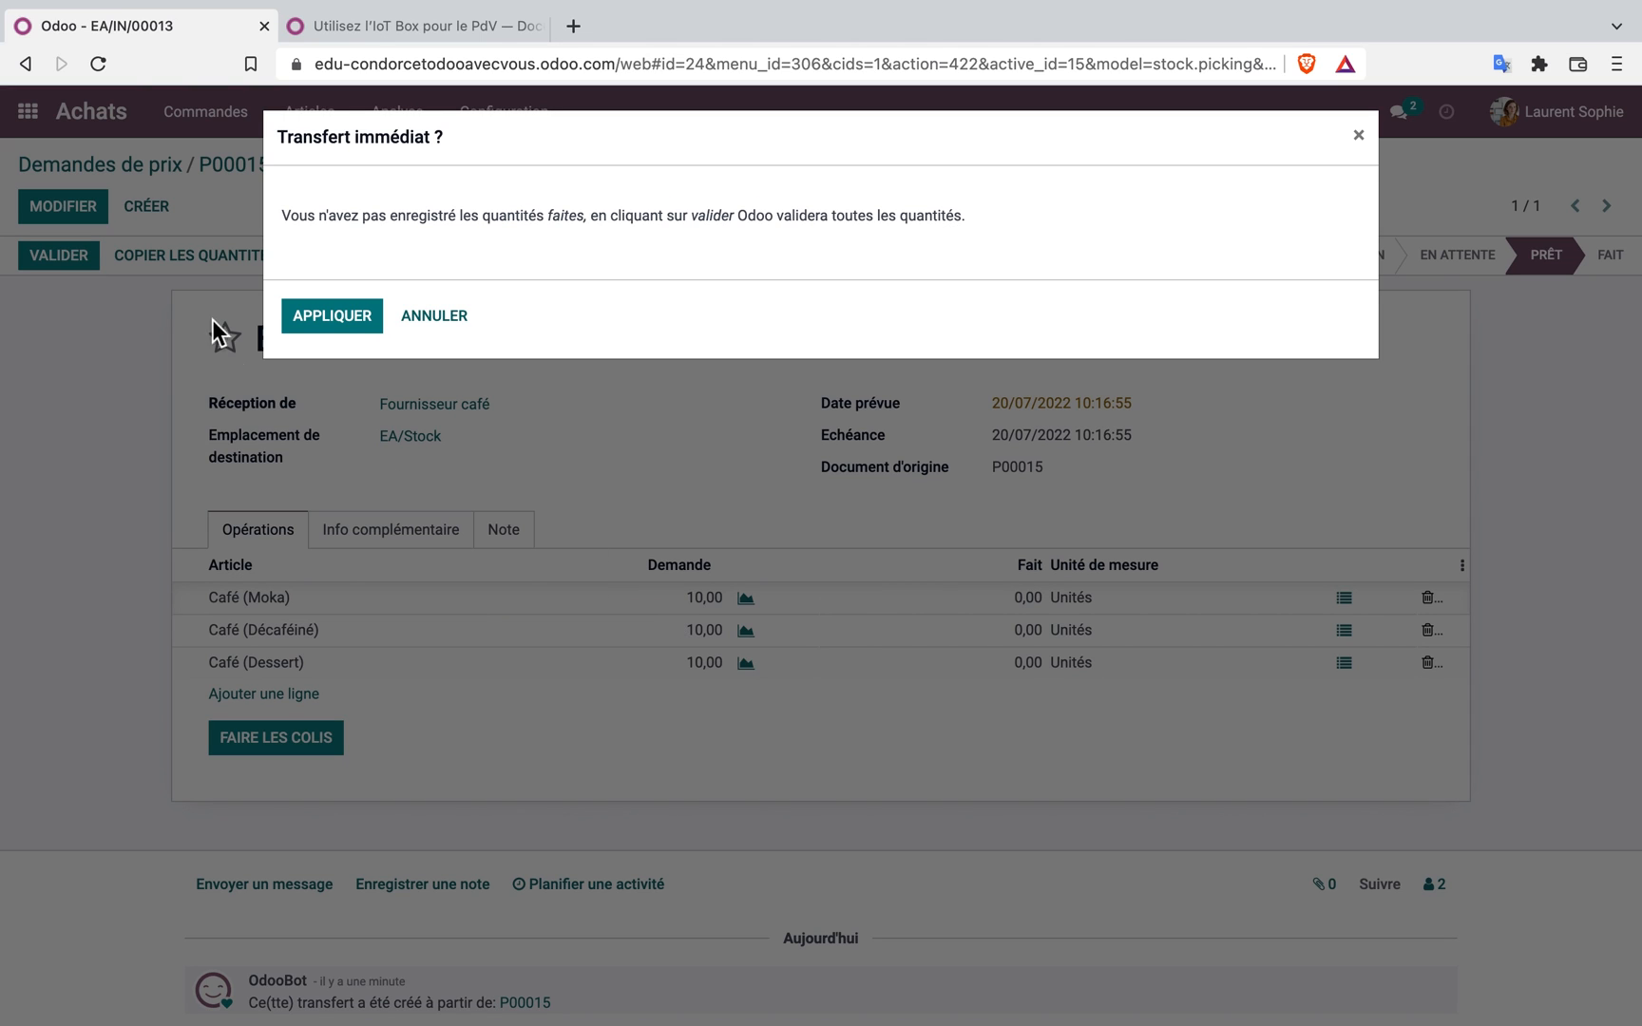
click(348, 312)
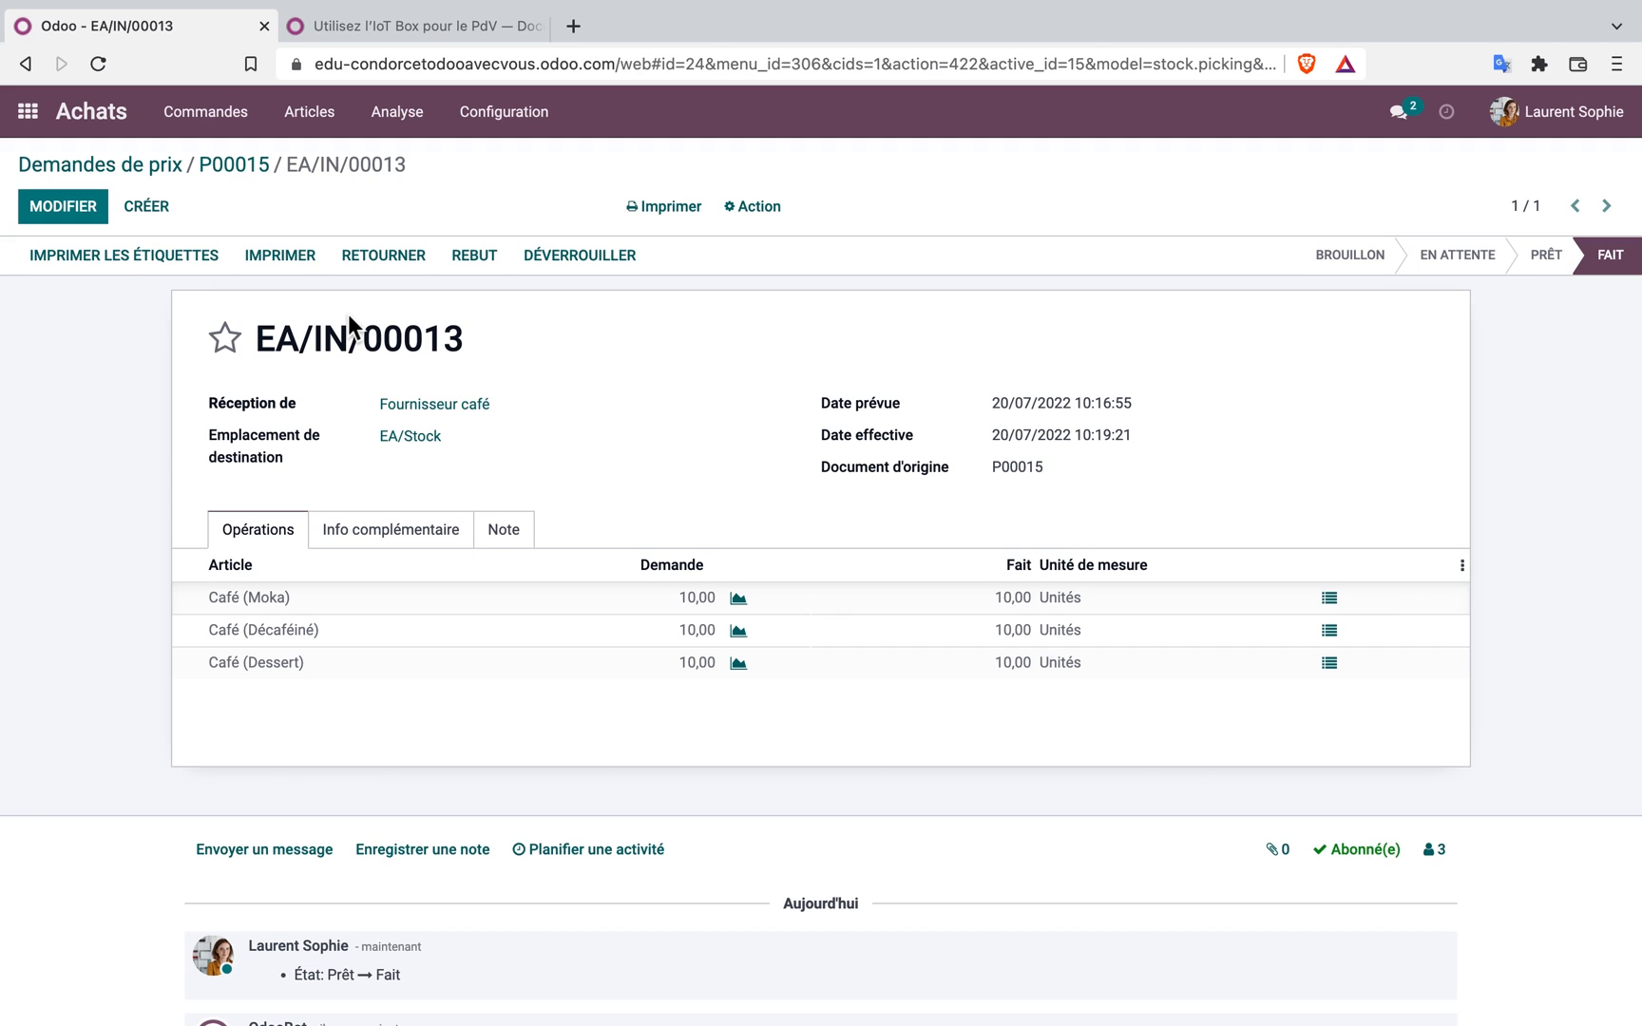
click(29, 111)
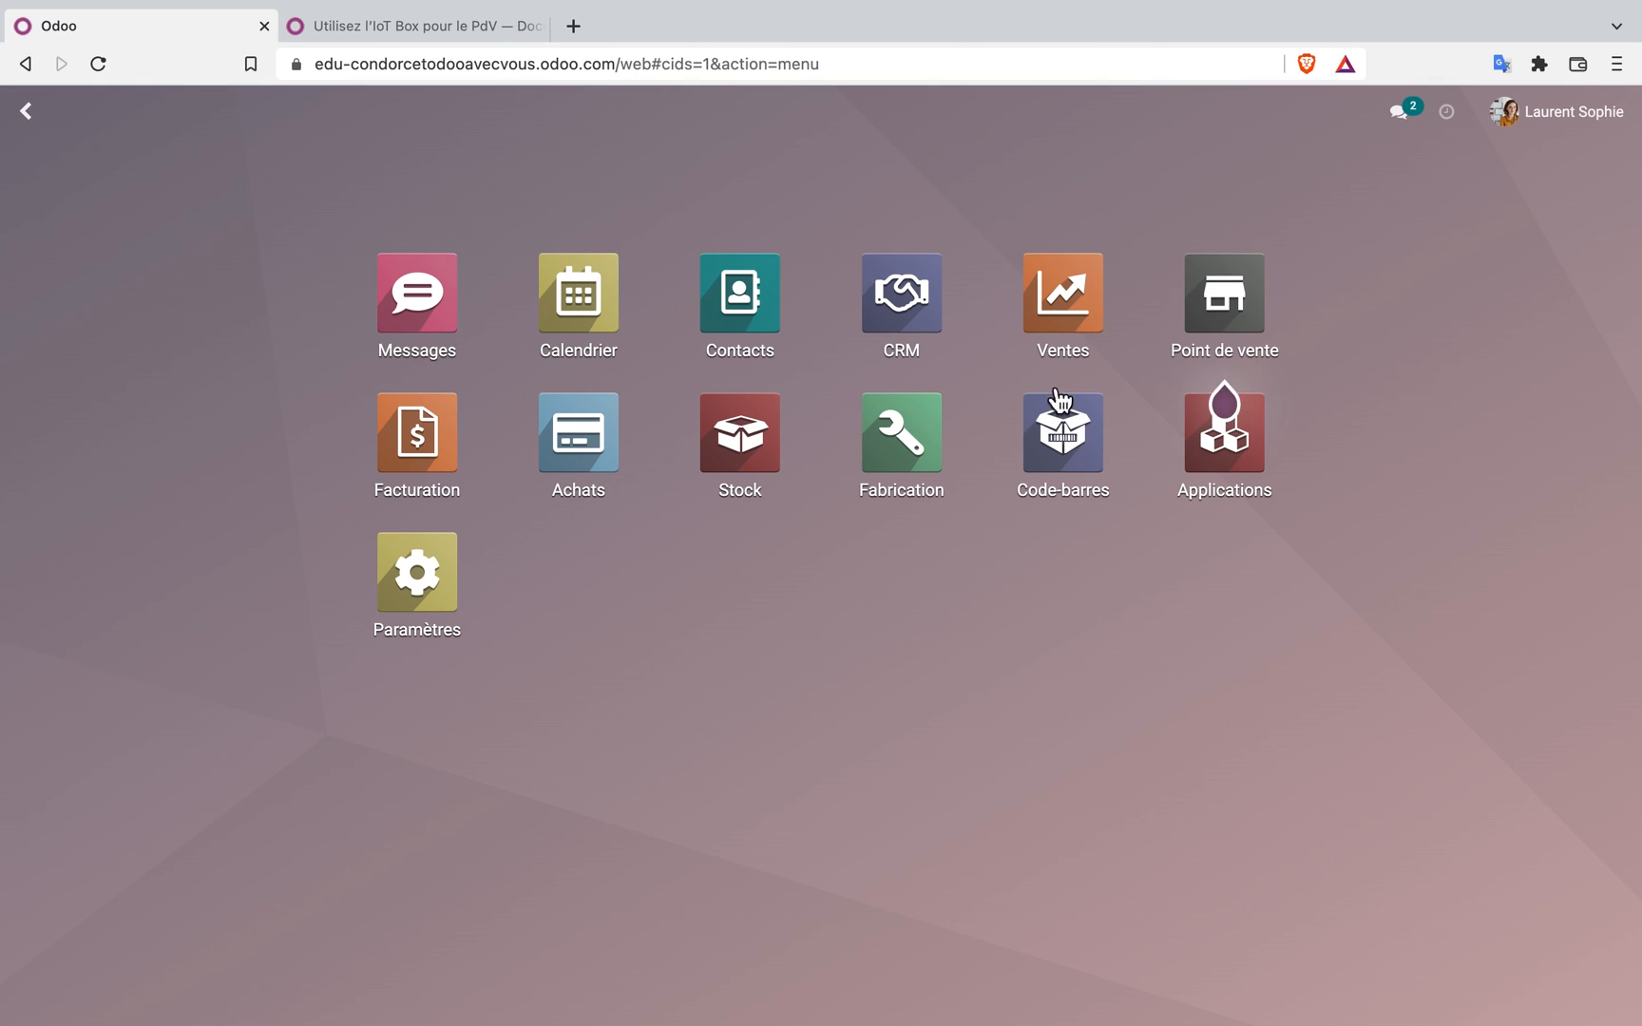
Open the Point de vente settings, look at the list of sales and purchase taxes, and return to the settings
mouse_move(1245, 299)
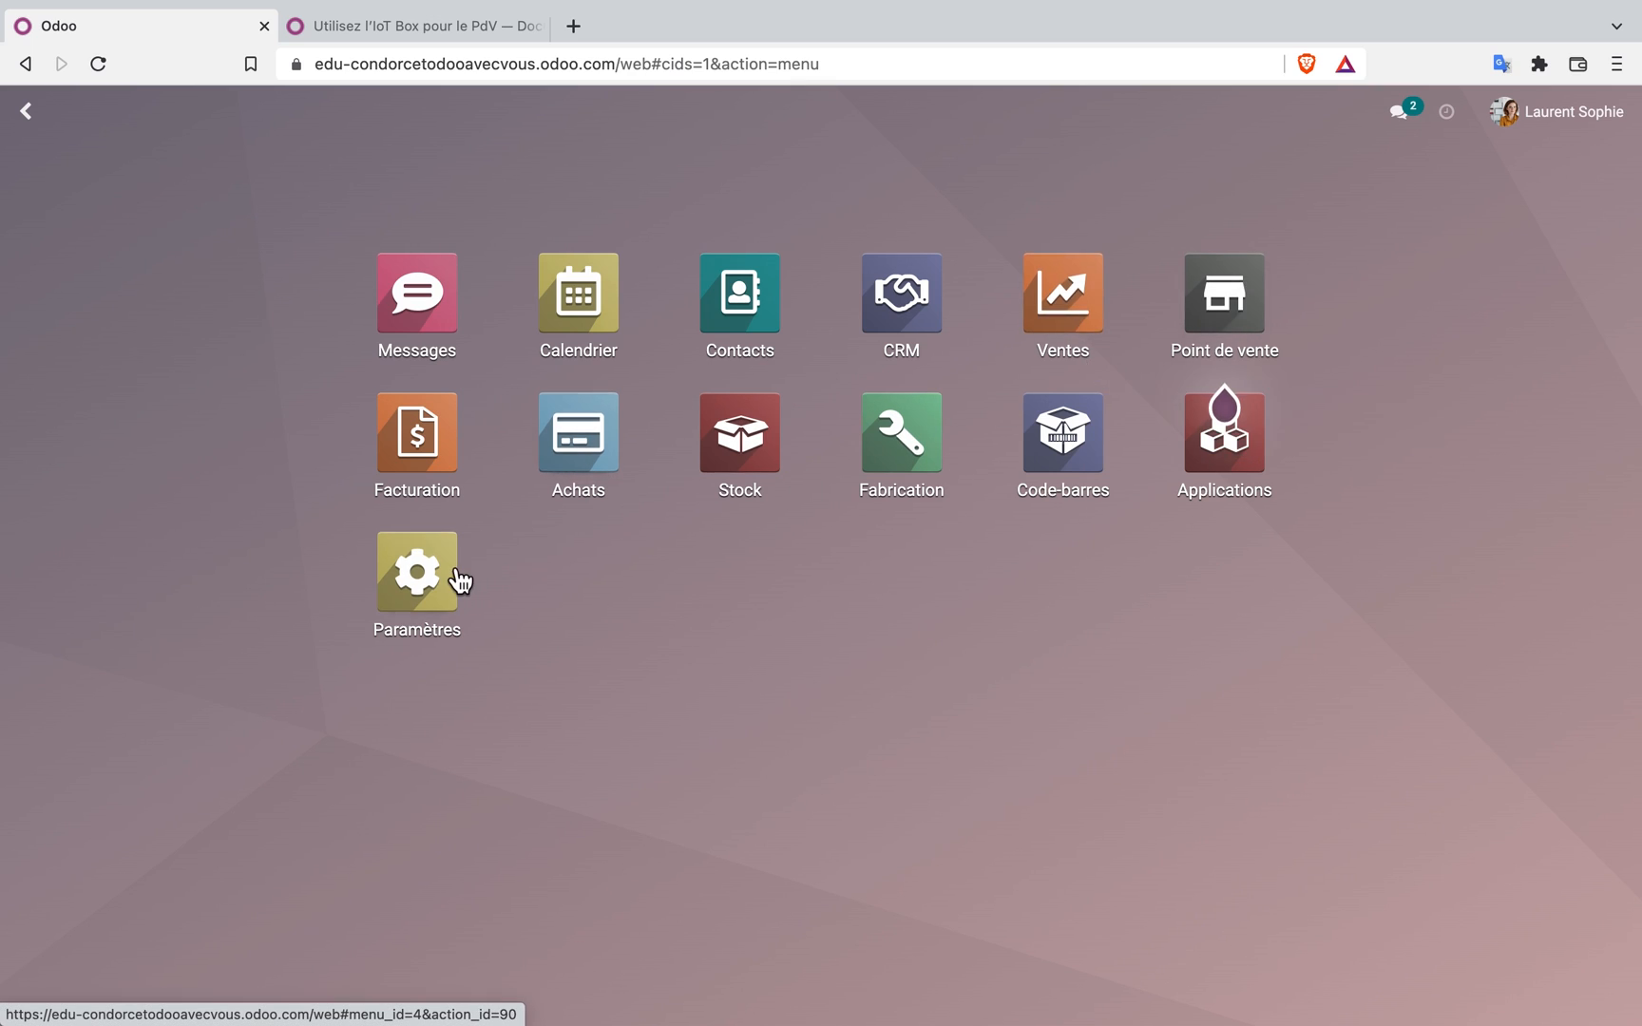
click(421, 579)
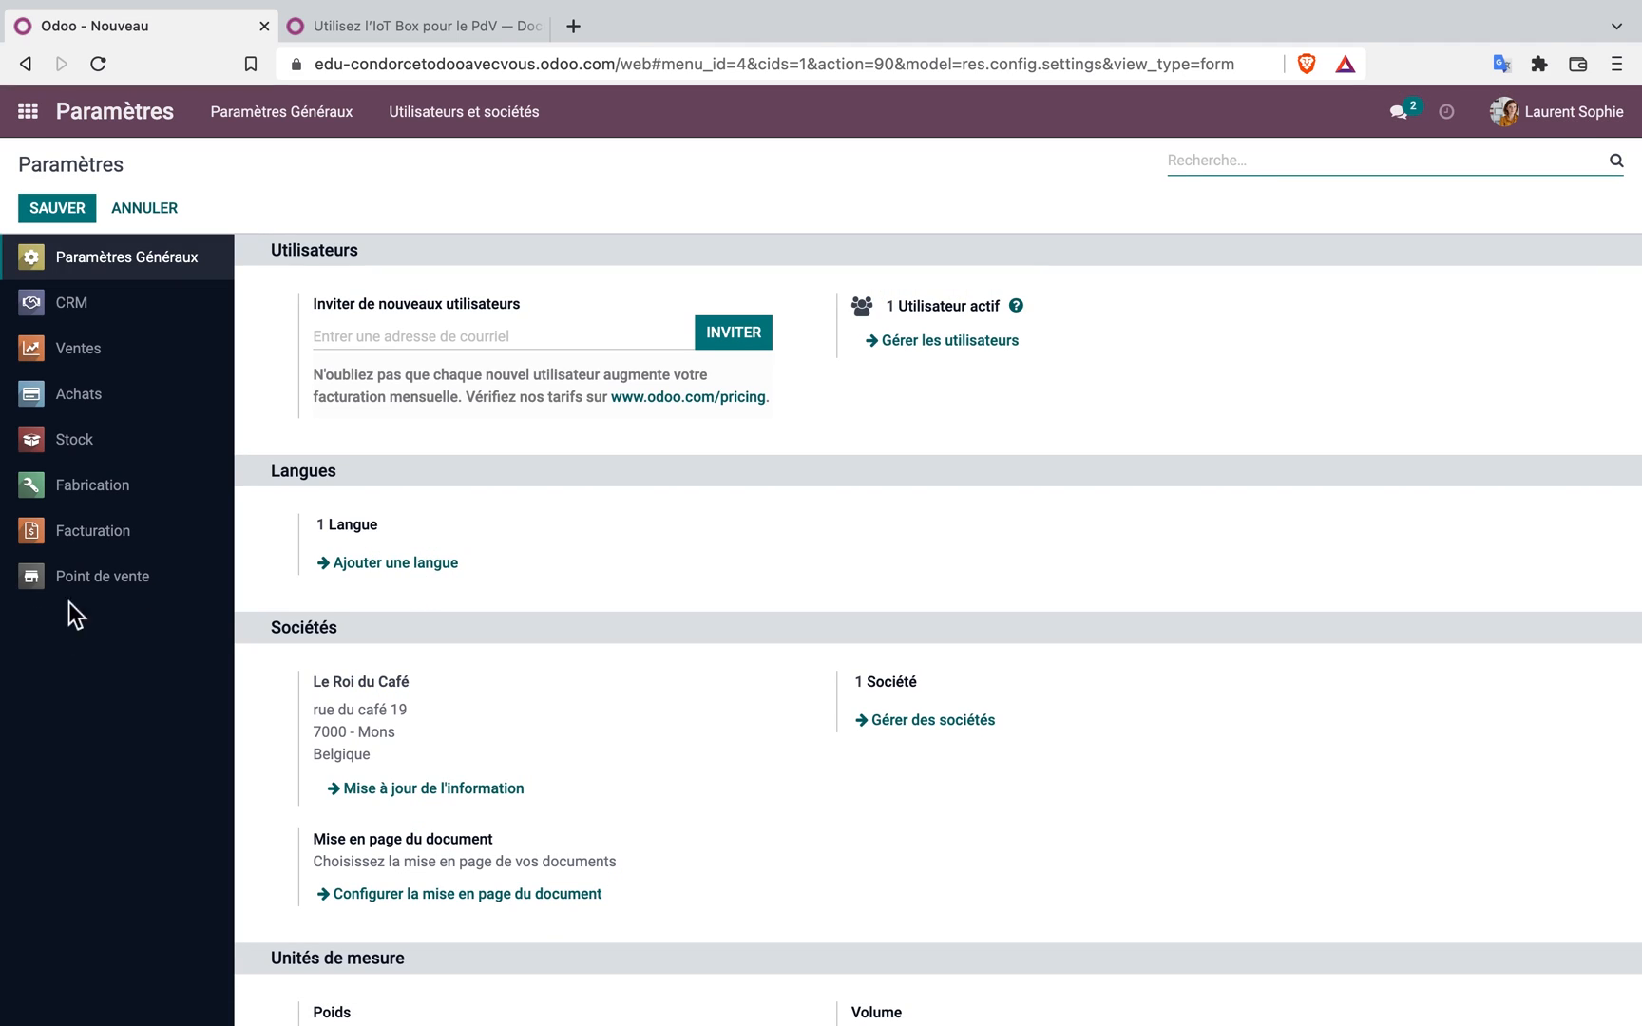
click(109, 587)
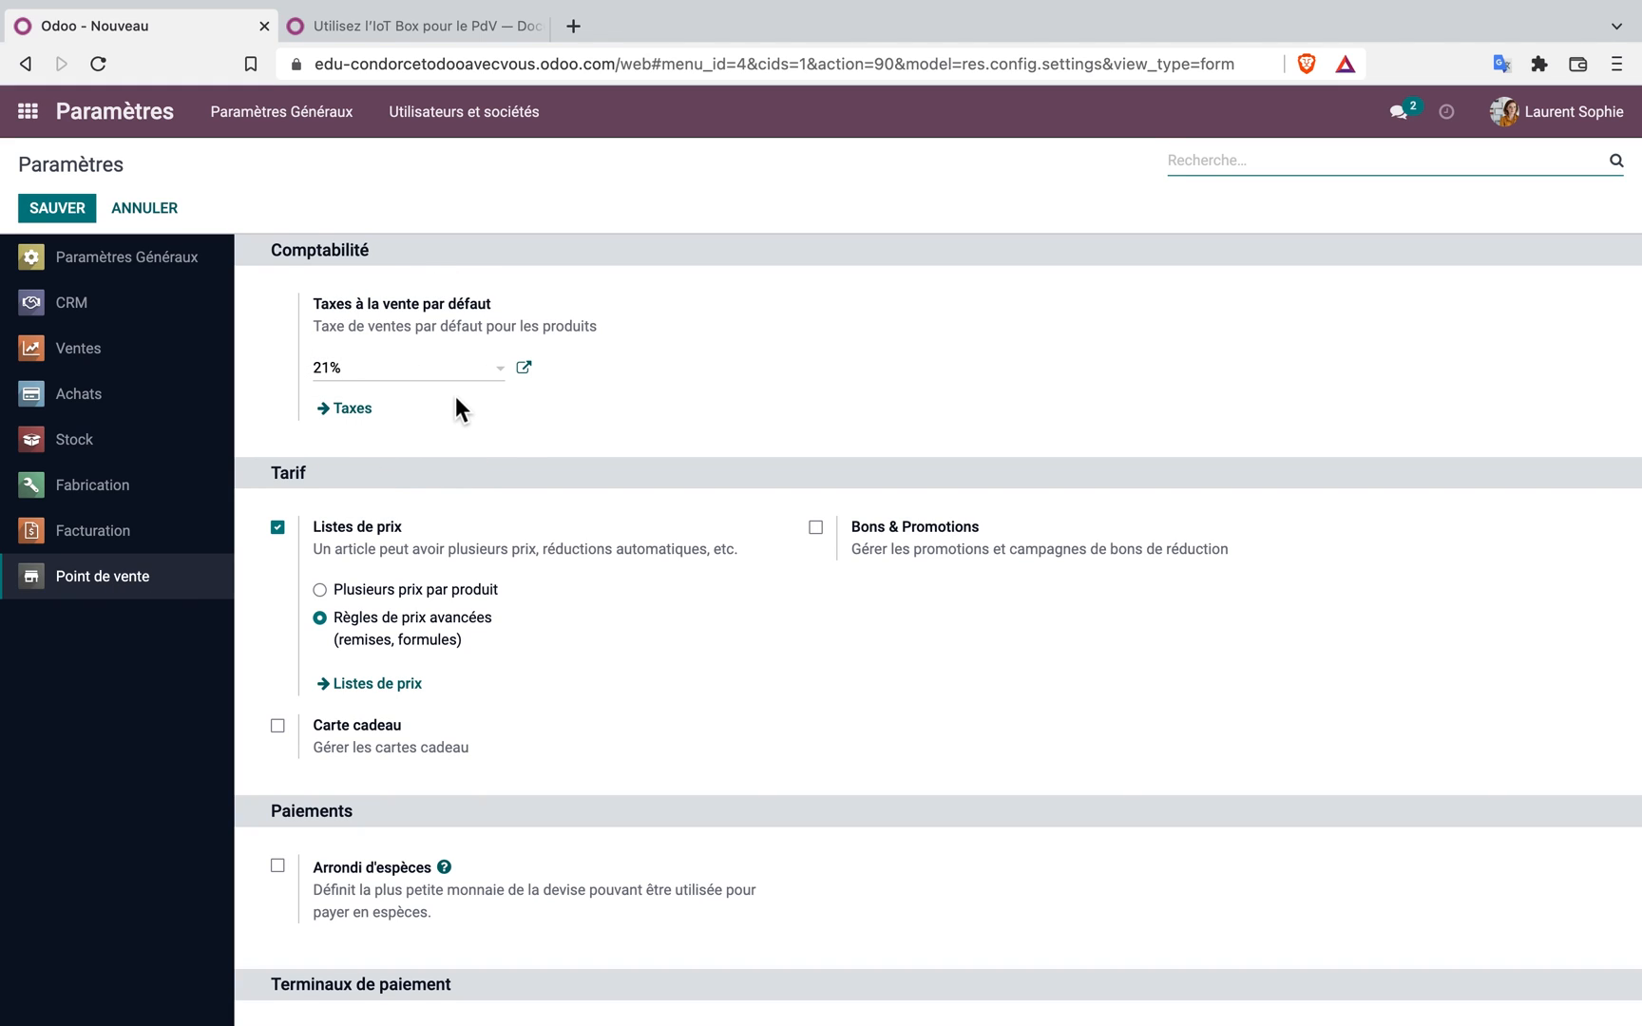
click(367, 411)
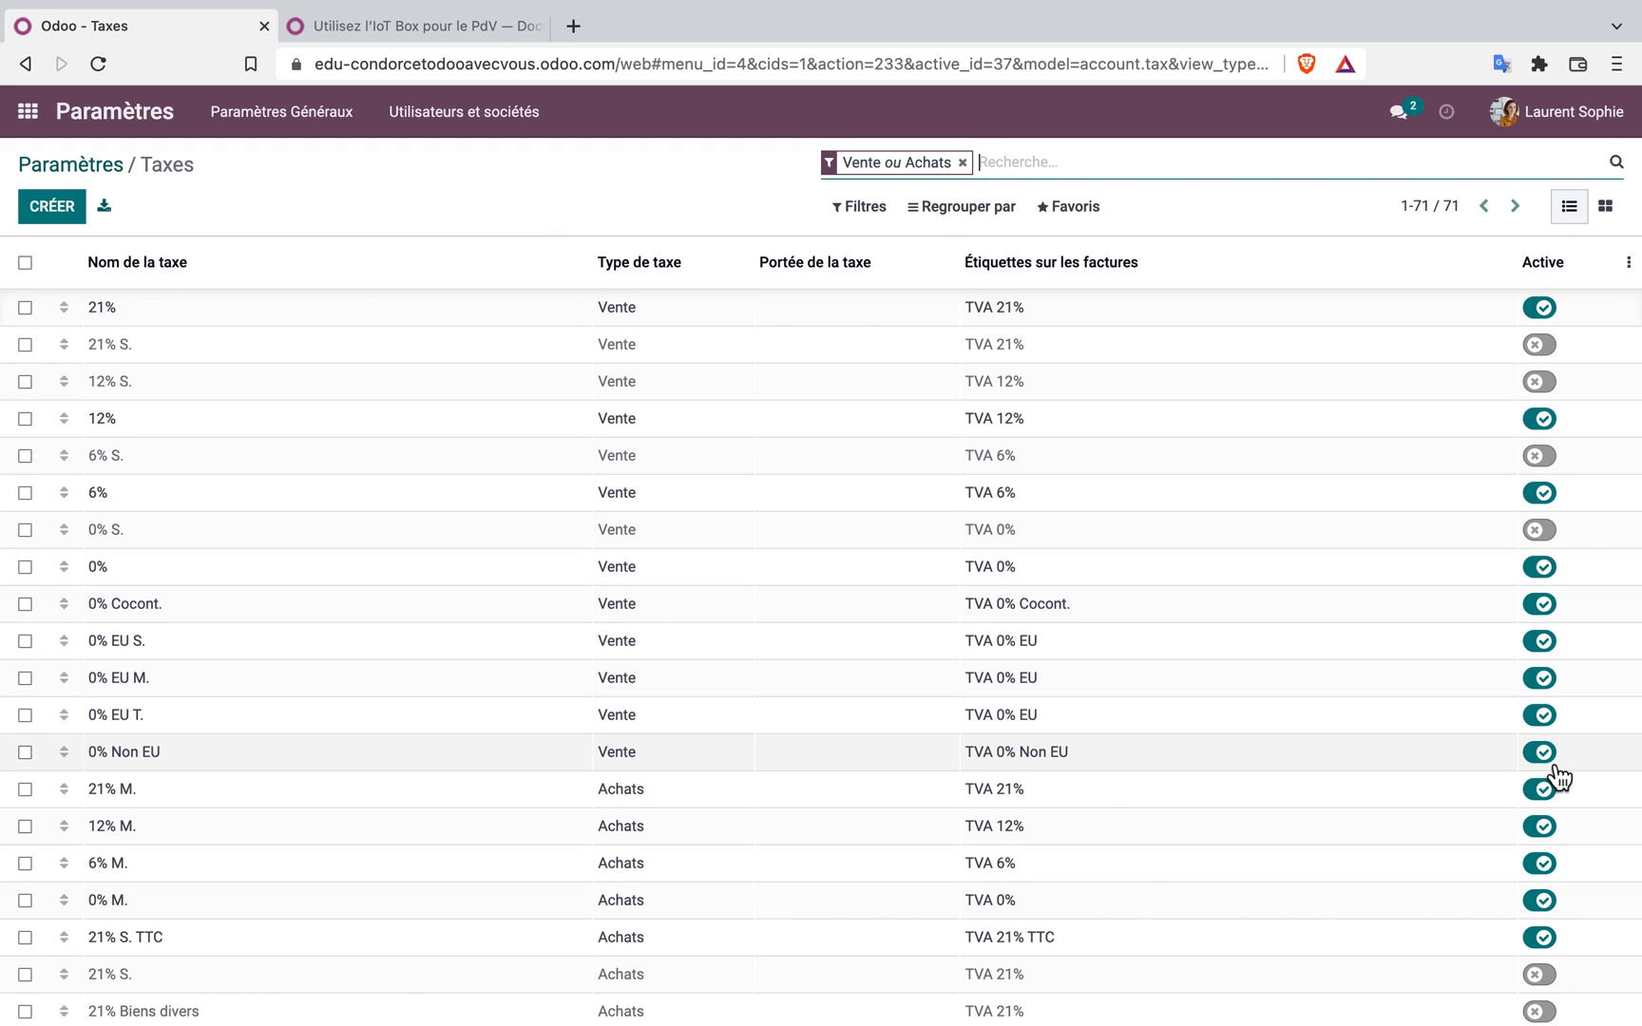
click(30, 66)
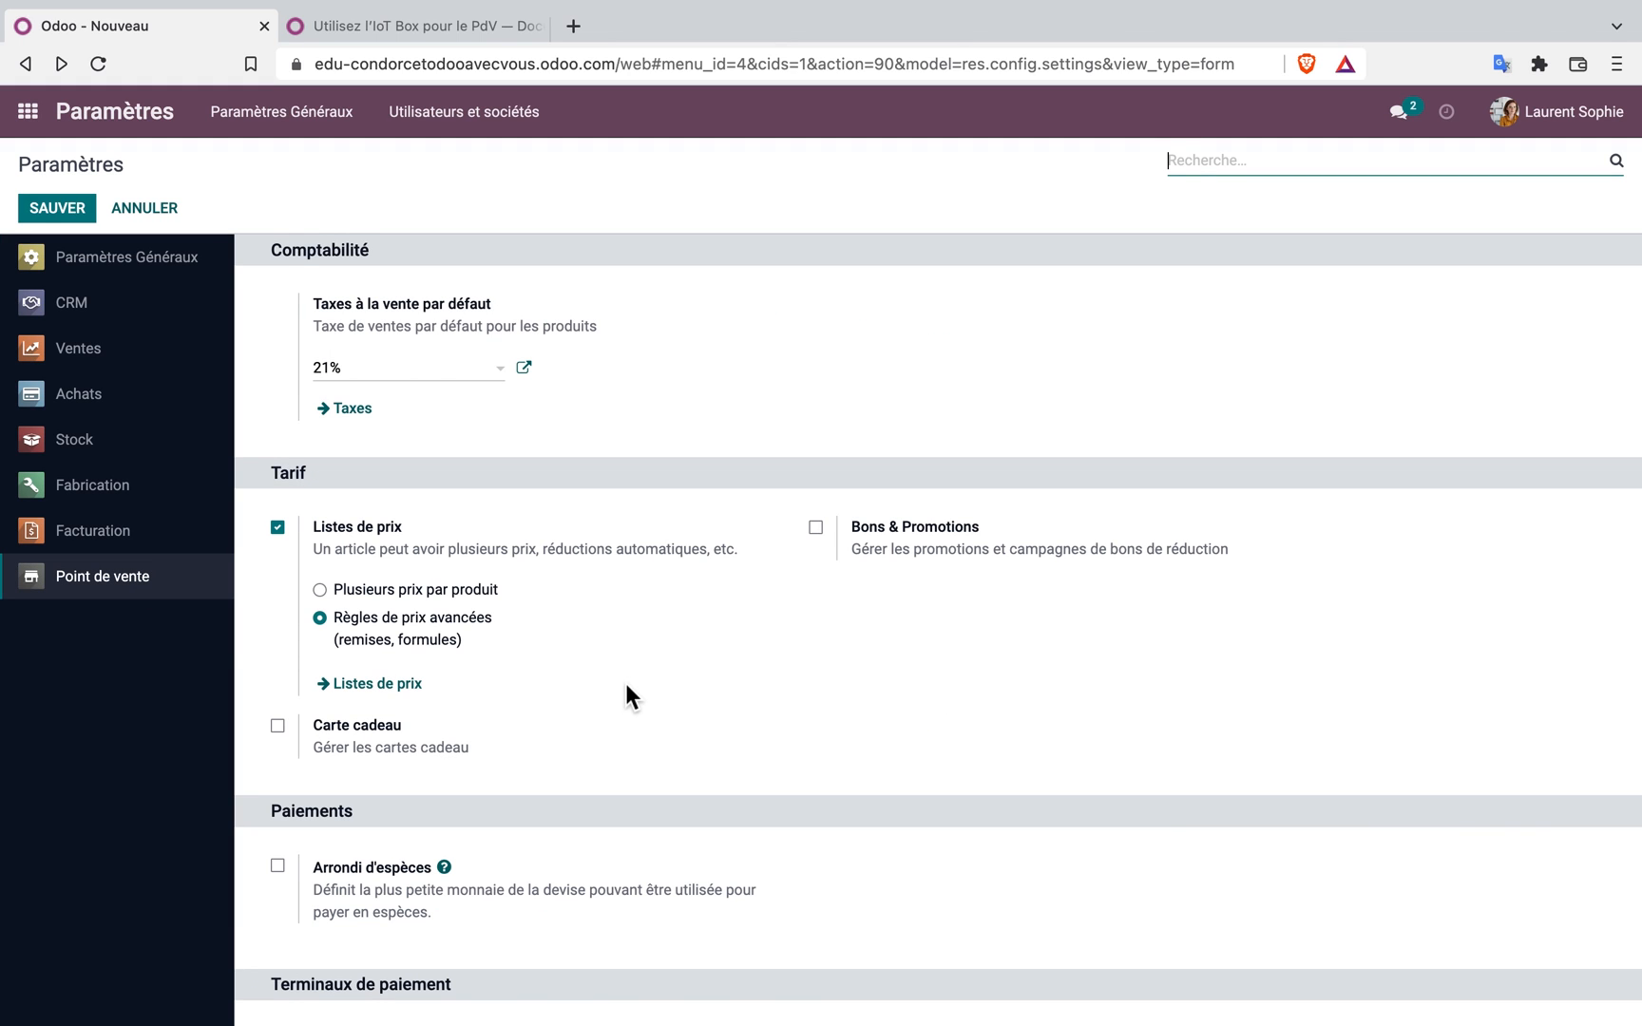
Review the price list, gift card, cash rounding, payment terminal and inventory options of the Point de vente settings, and save the settings
scroll(624, 684, down, 2)
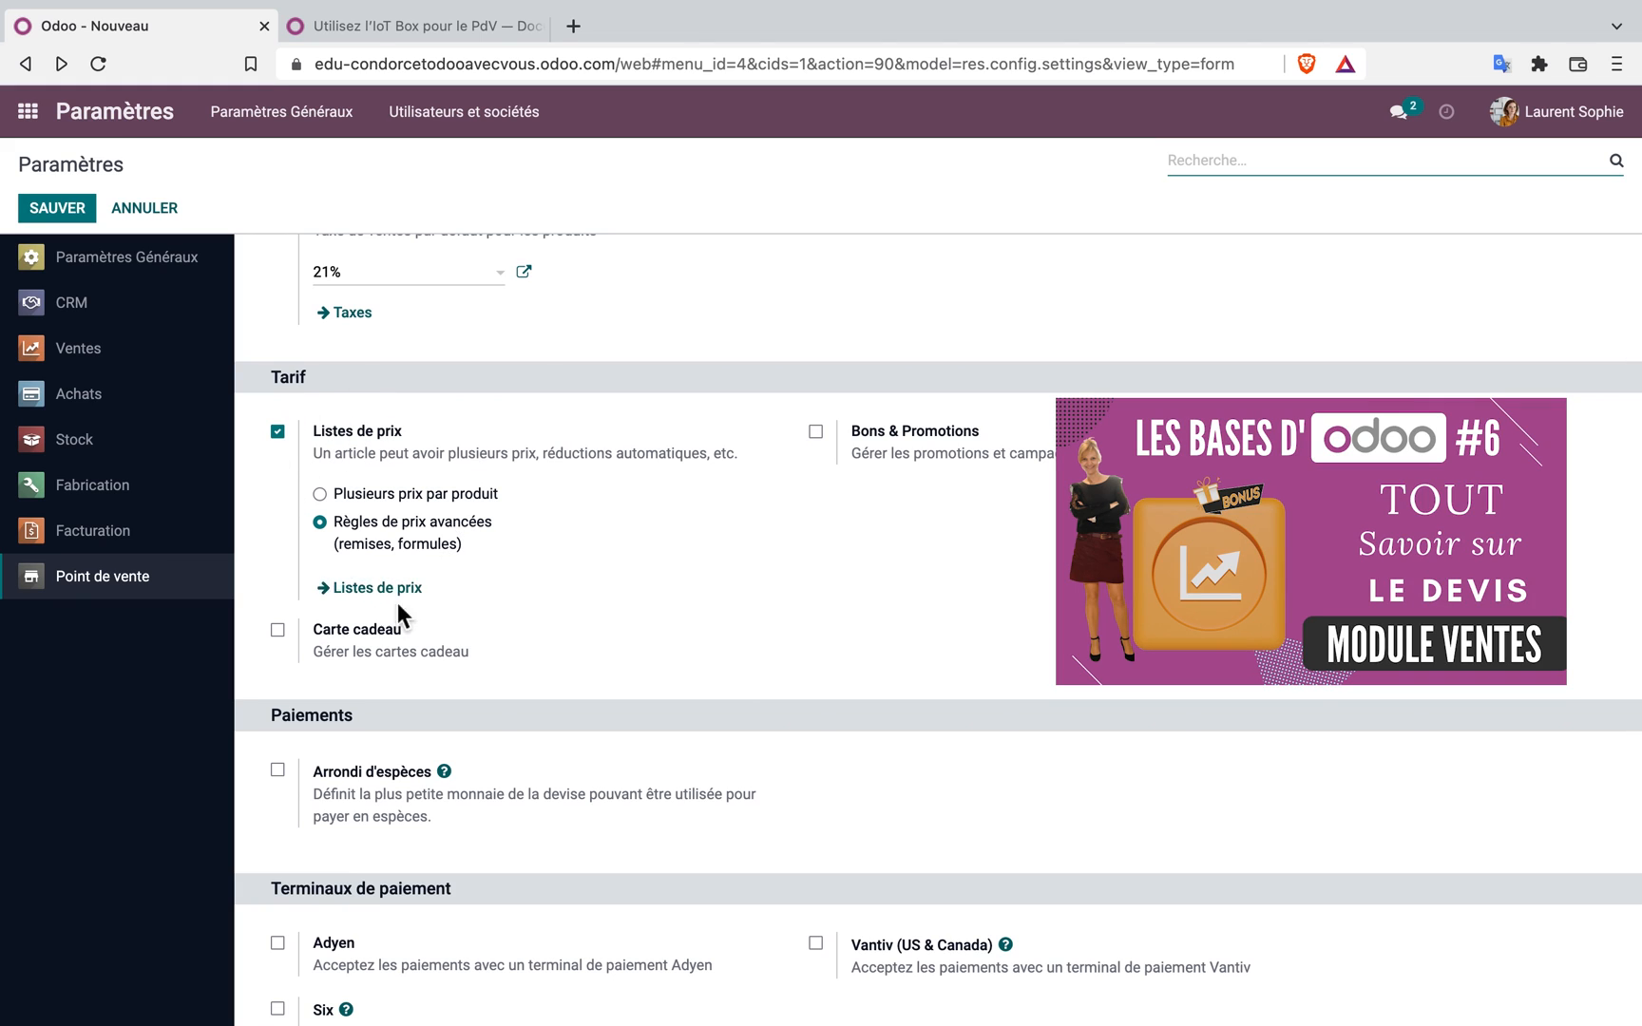
mouse_move(443, 520)
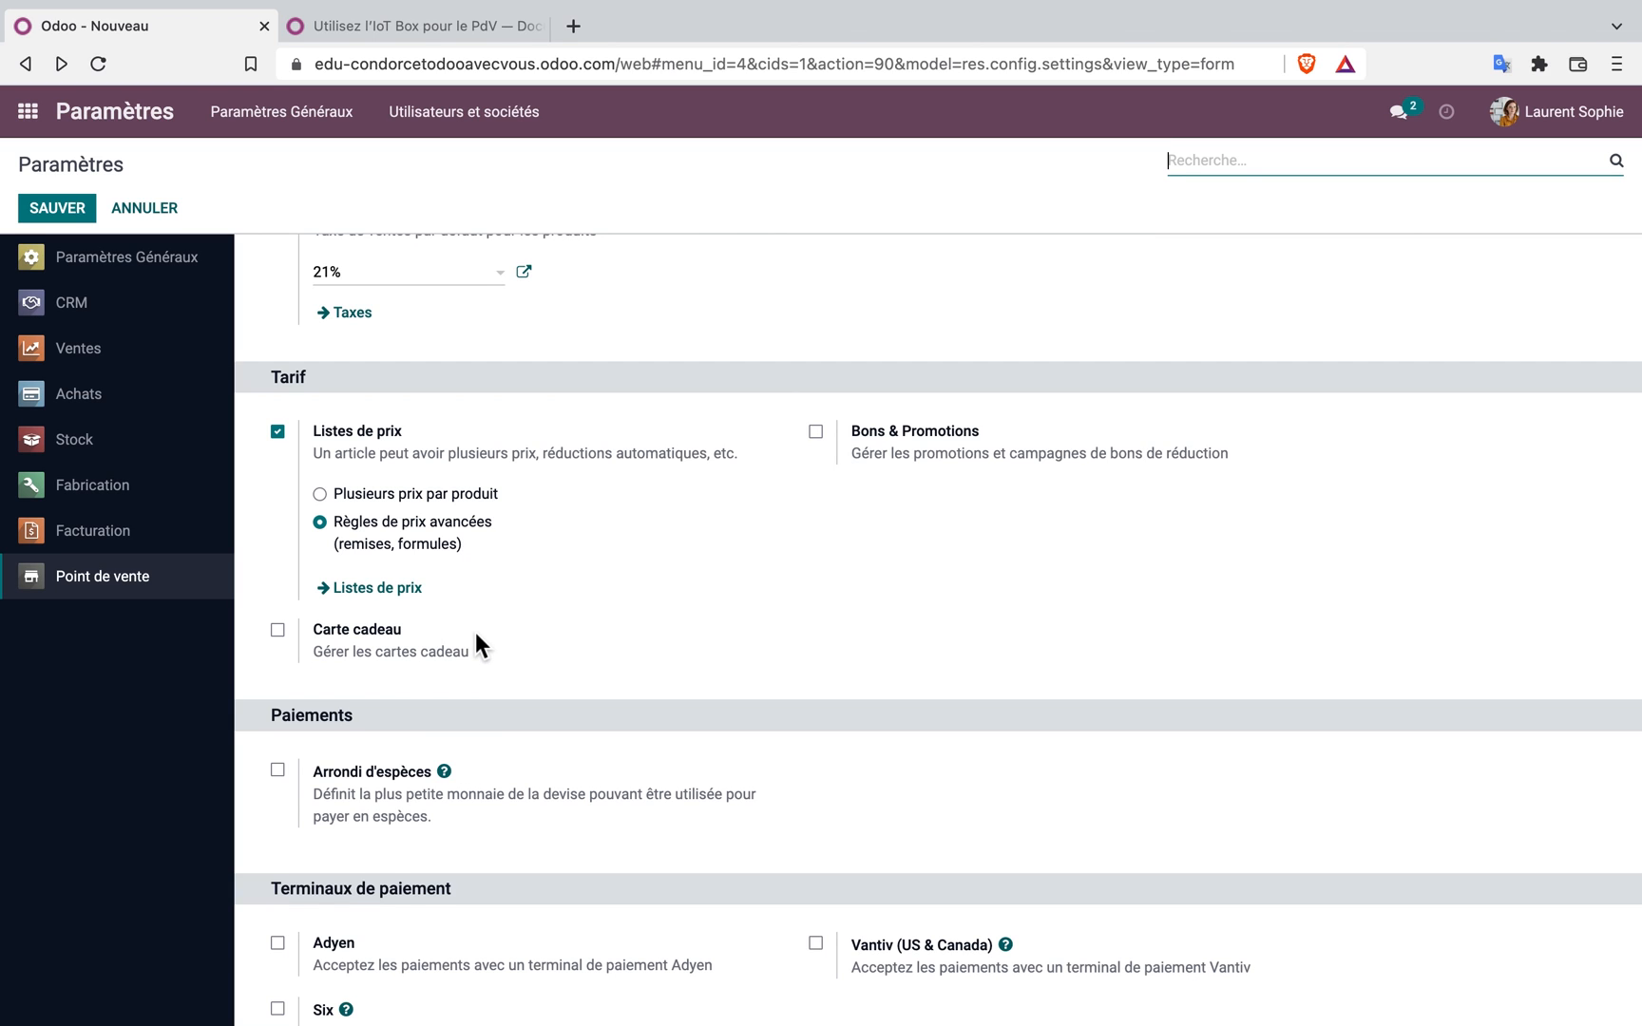
scroll(475, 632, down, 3)
scroll(415, 429, down, 2)
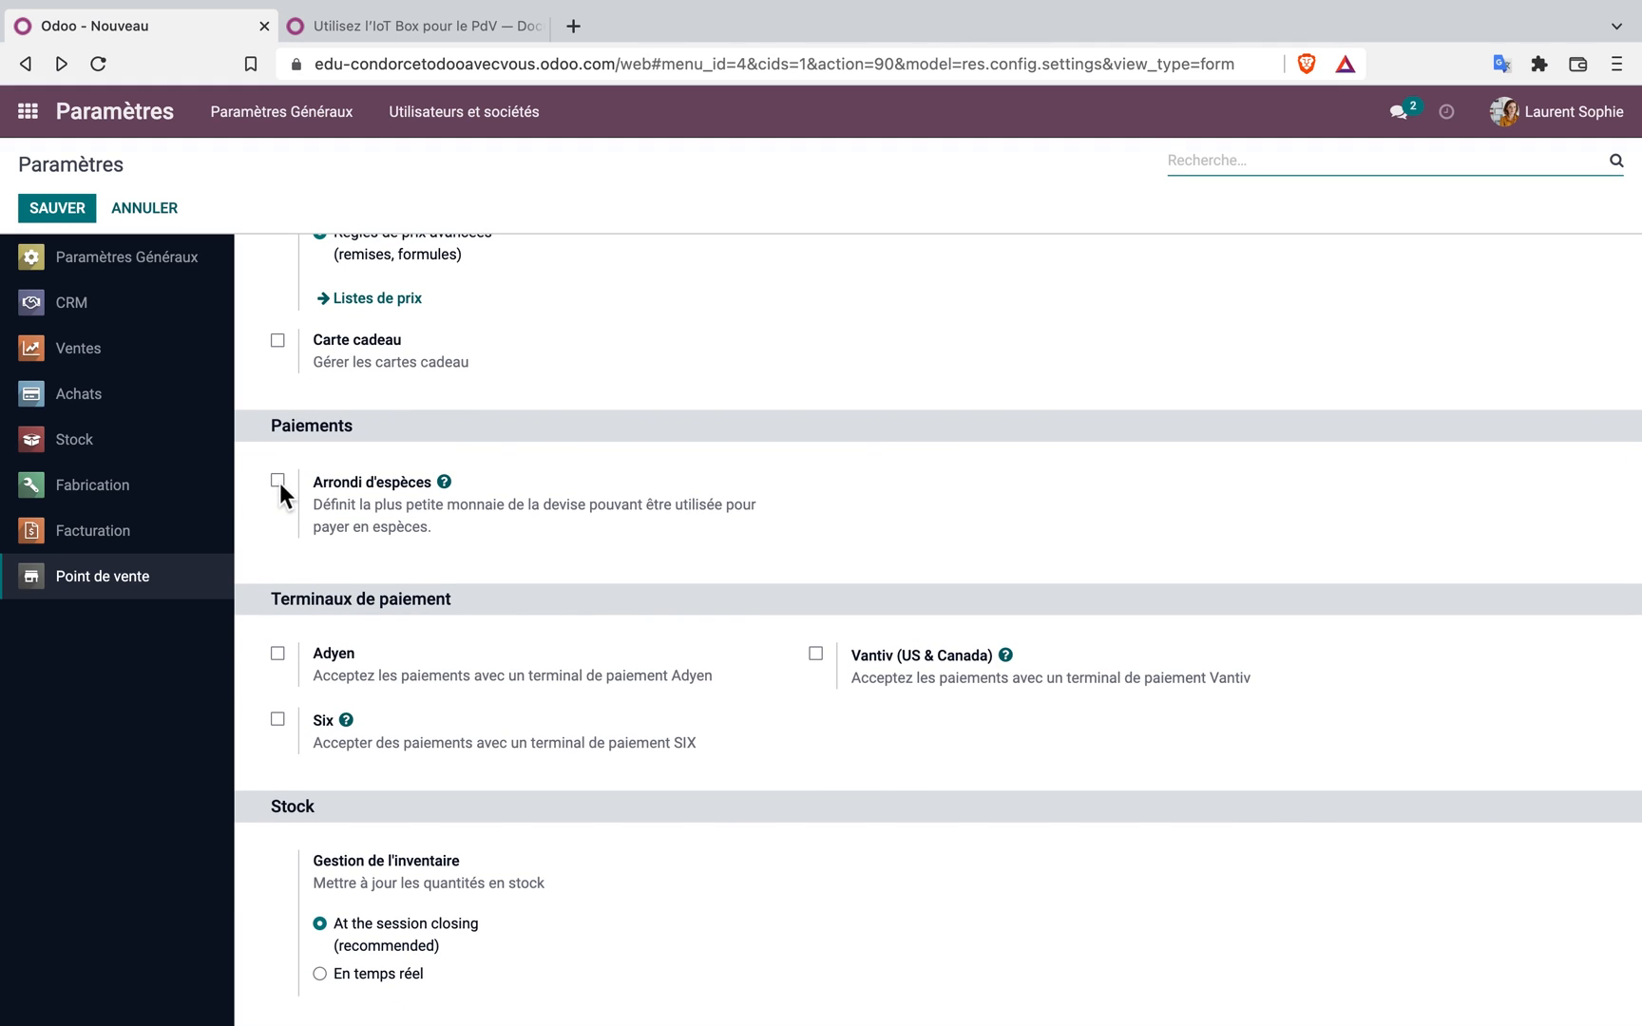
click(277, 481)
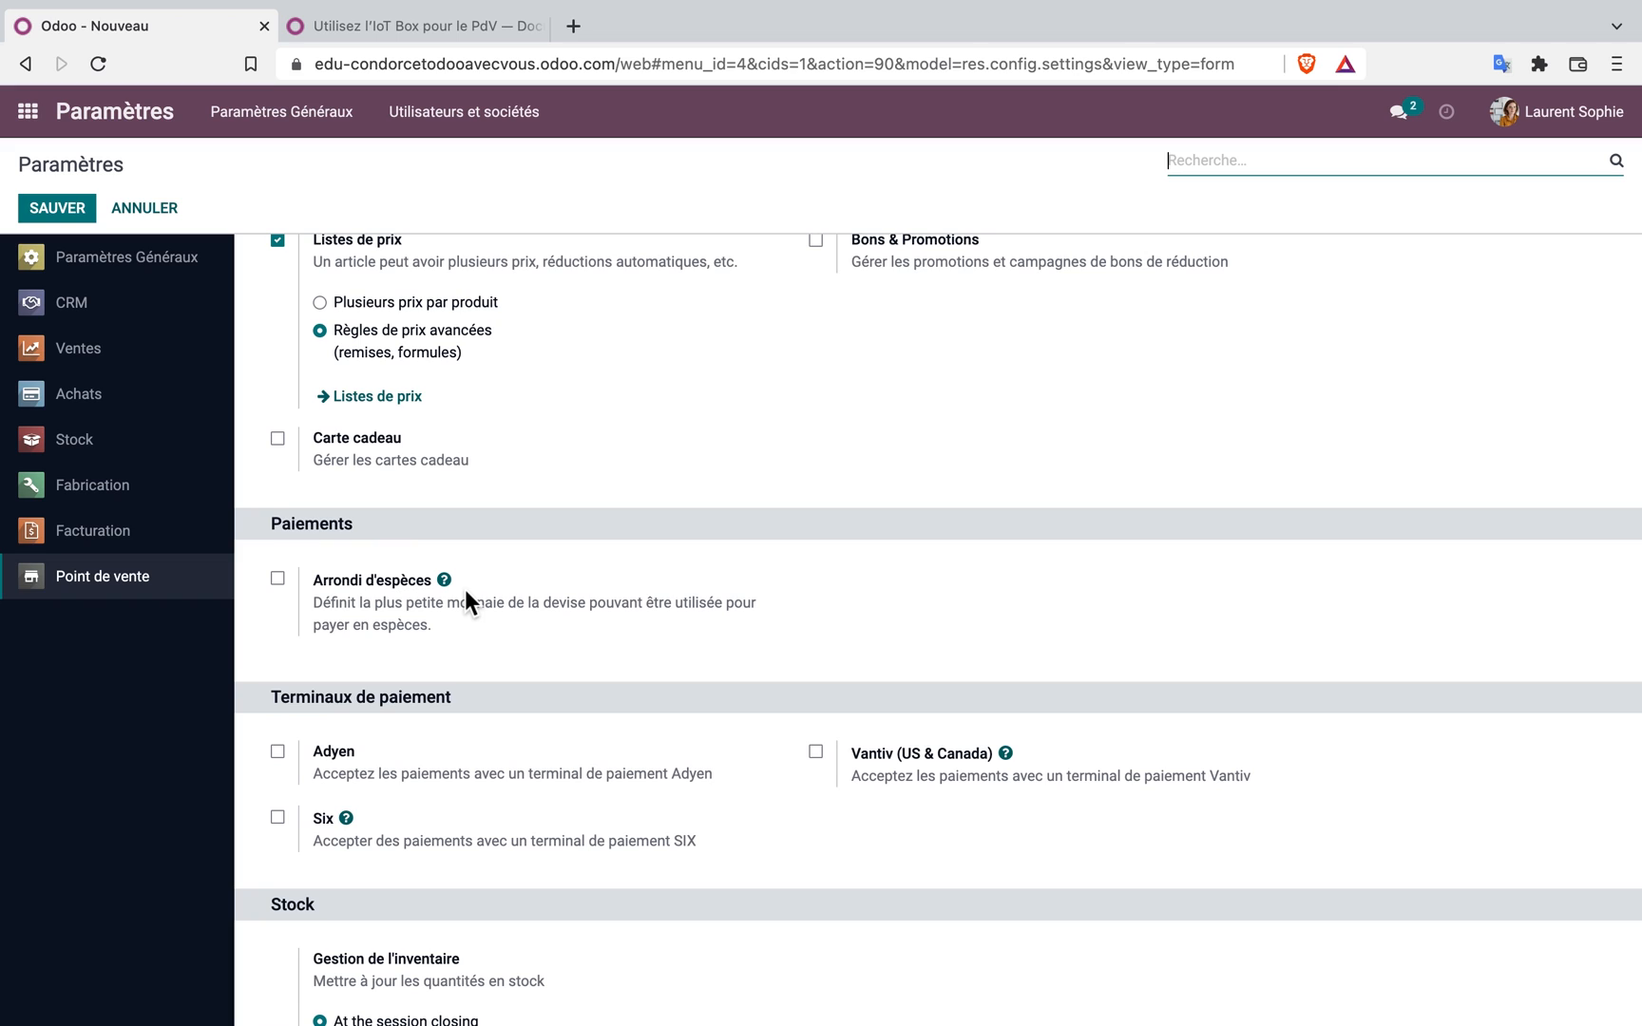
scroll(464, 589, down, 2)
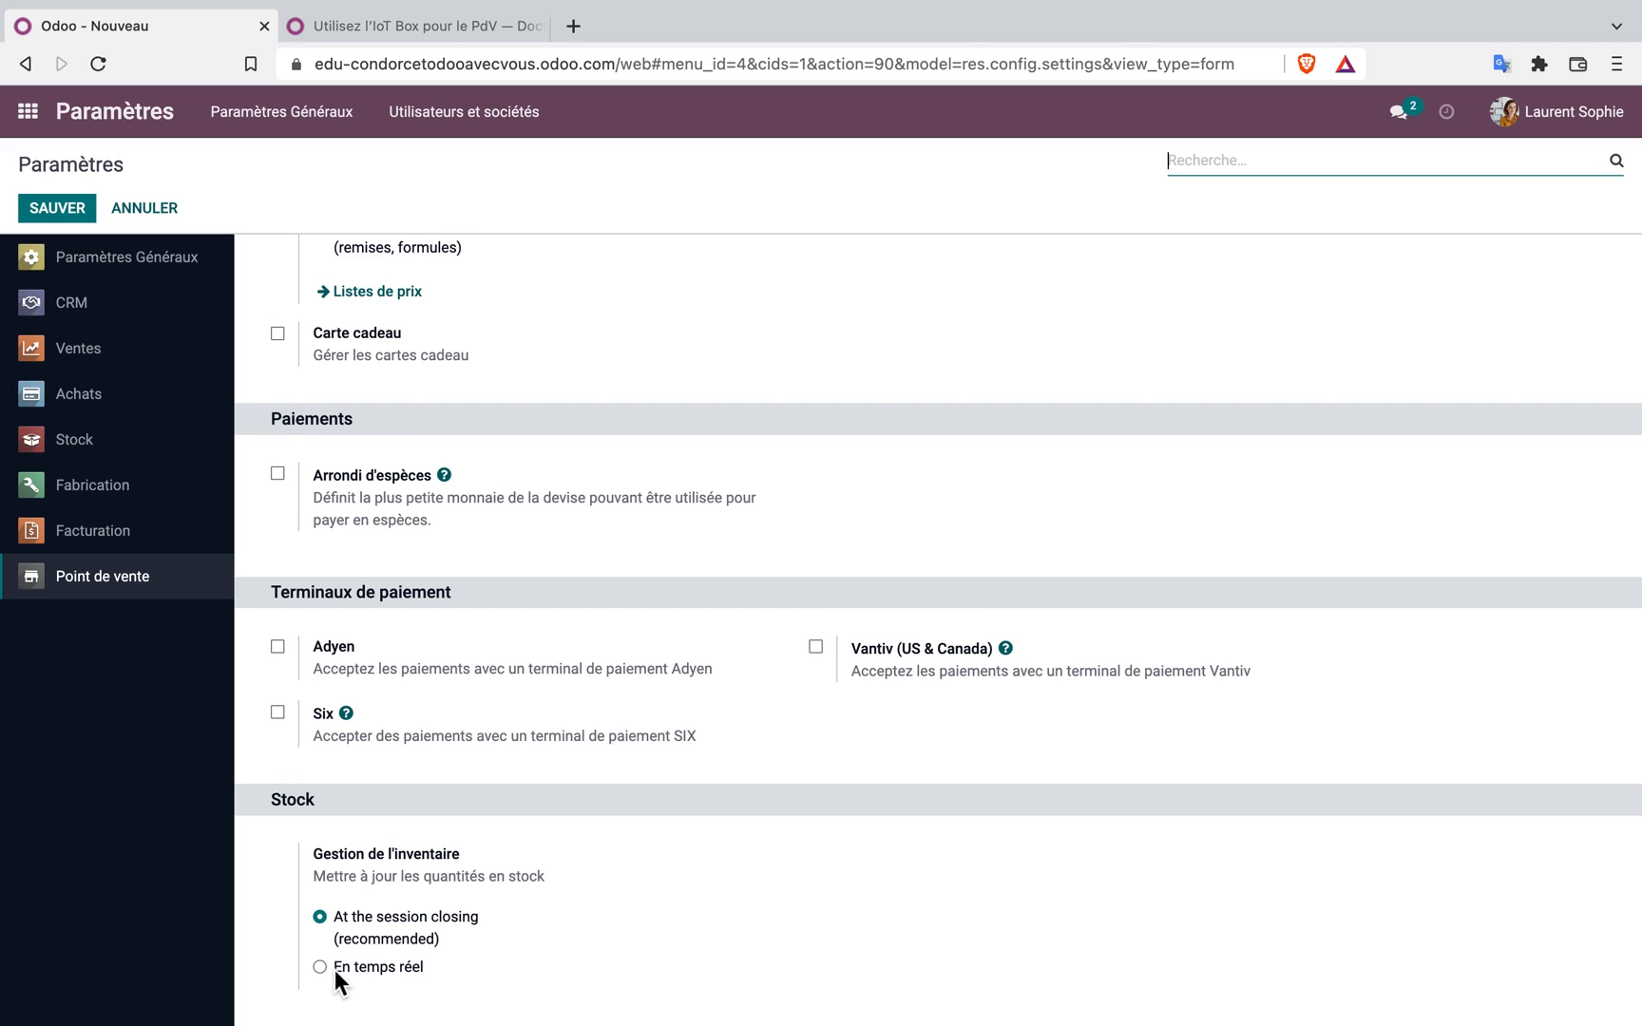
click(74, 205)
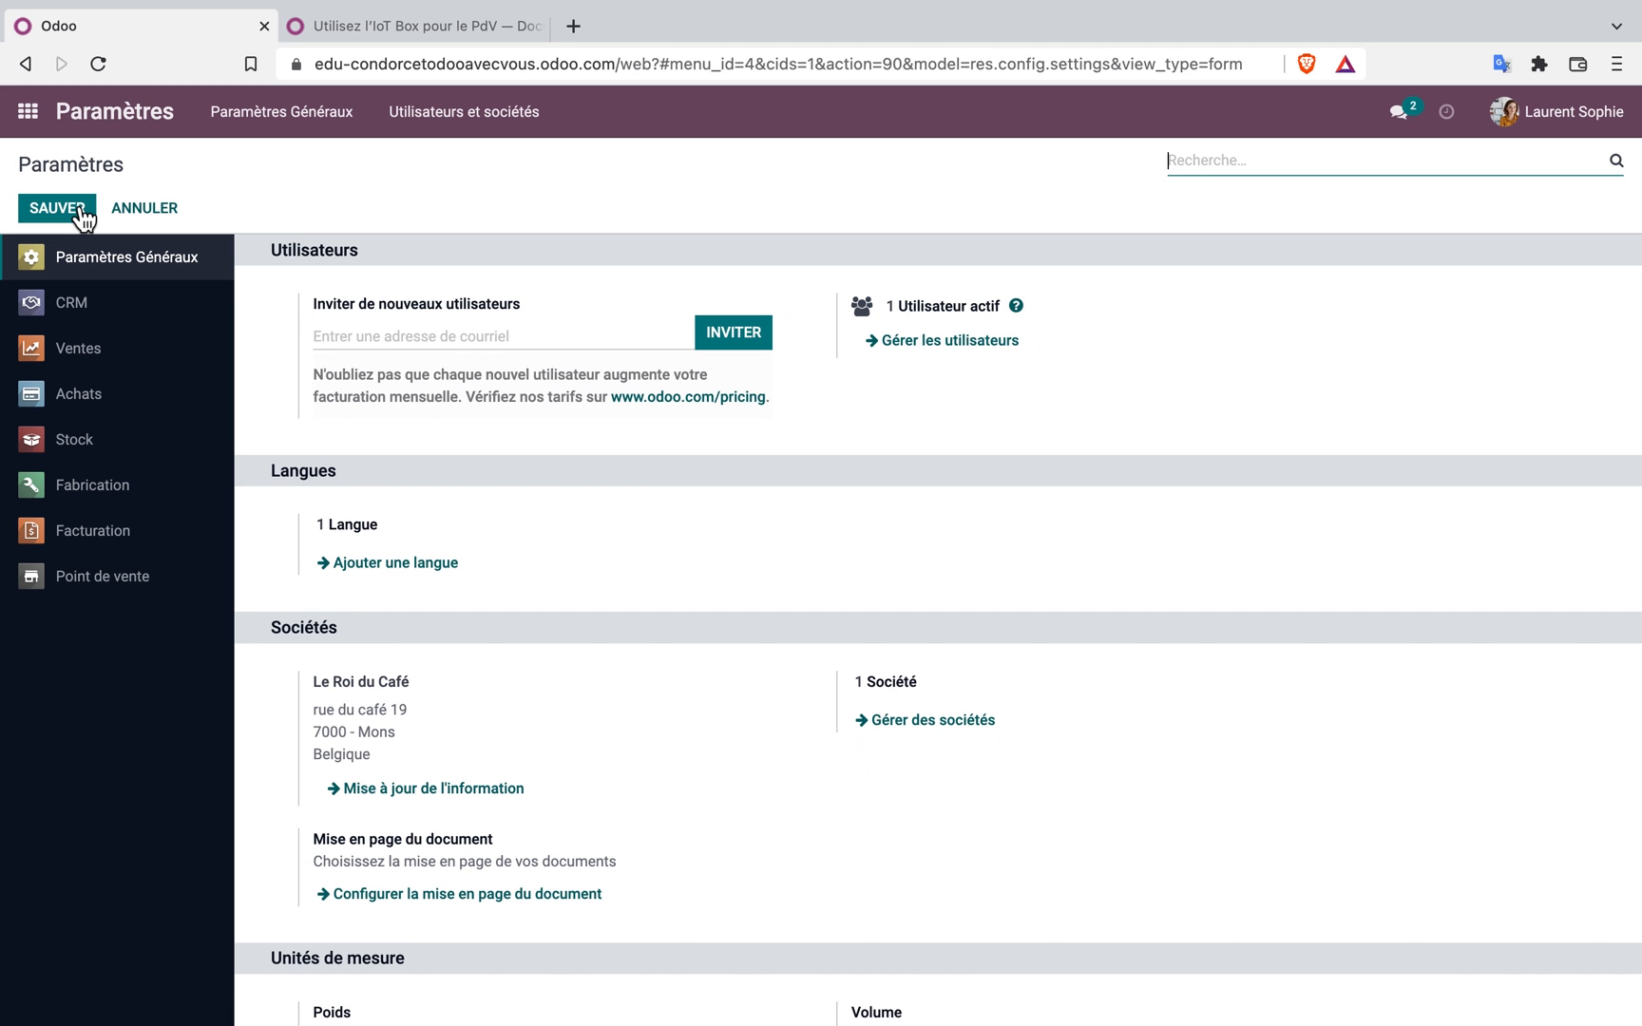
Open the Point de vente app and look at its sessions list and its payments list
click(36, 126)
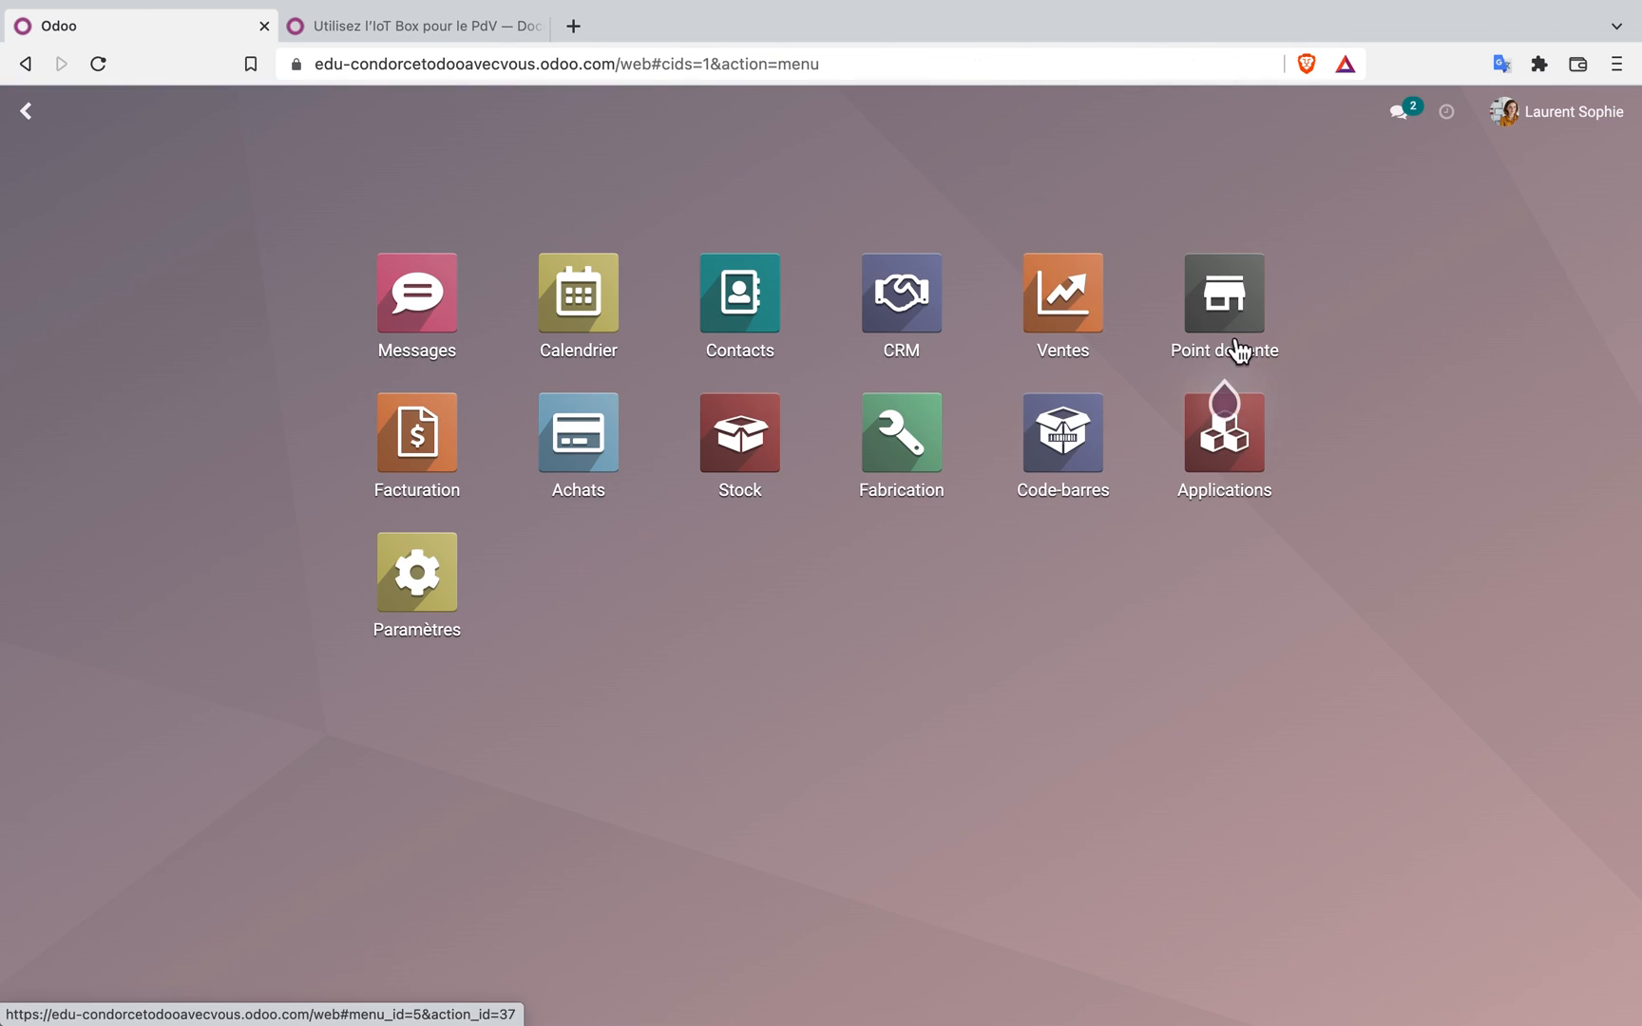
click(1239, 310)
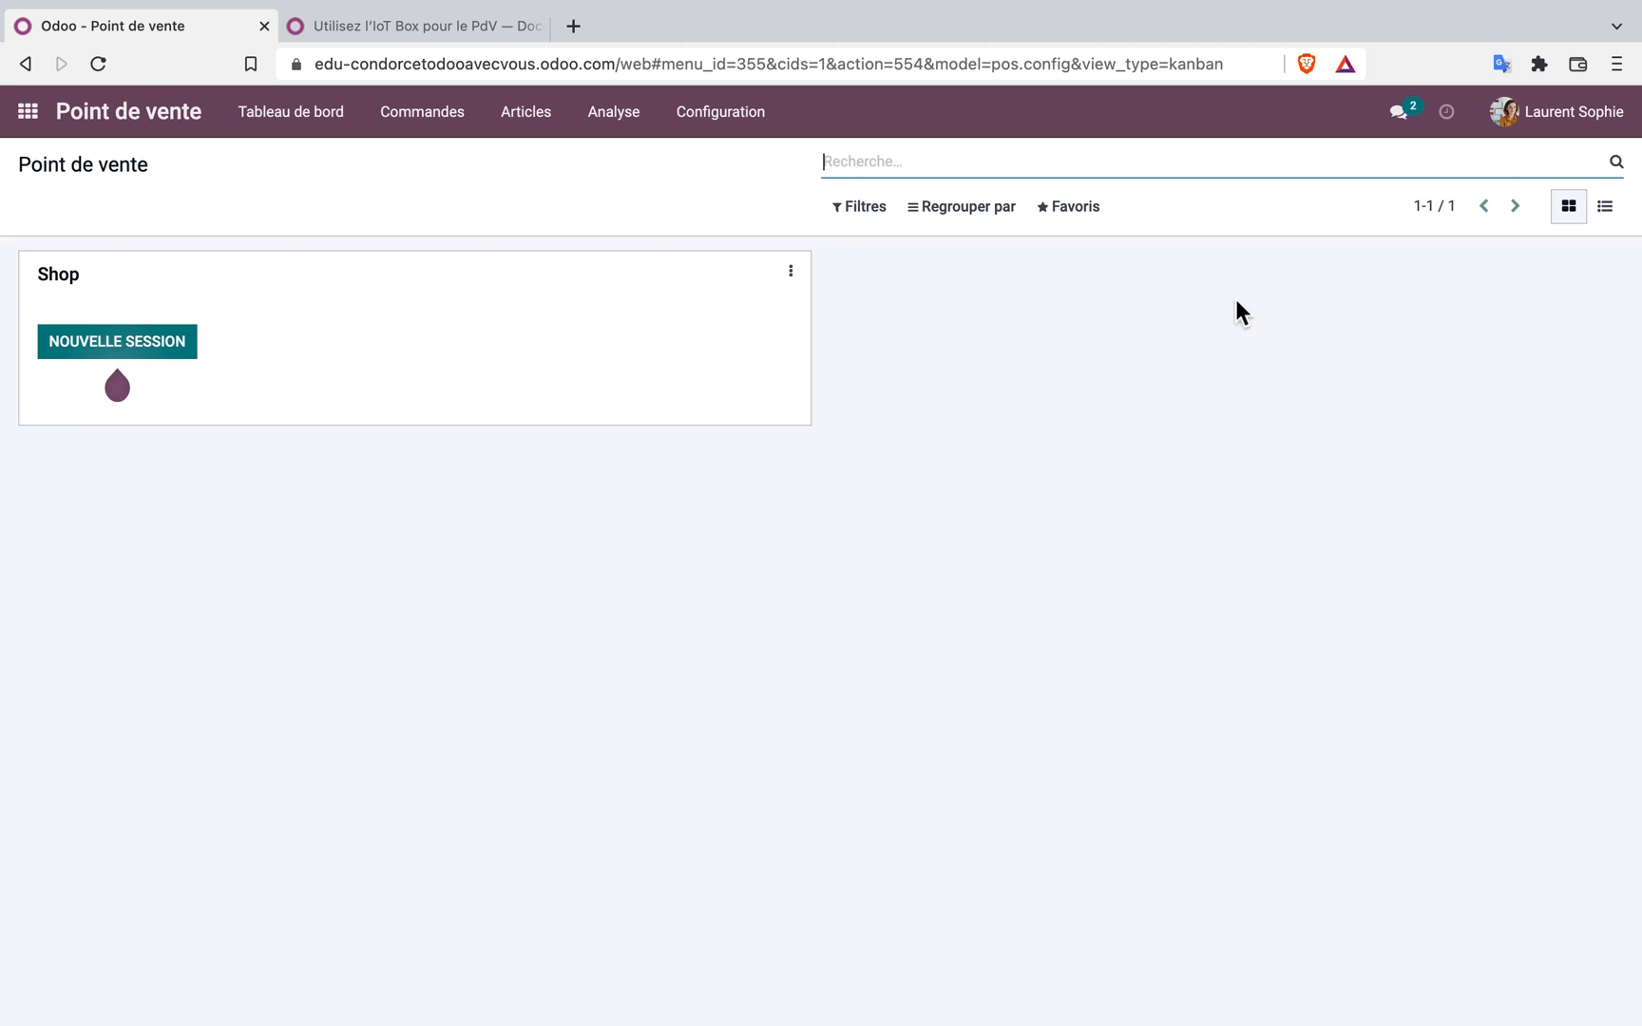
mouse_move(132, 355)
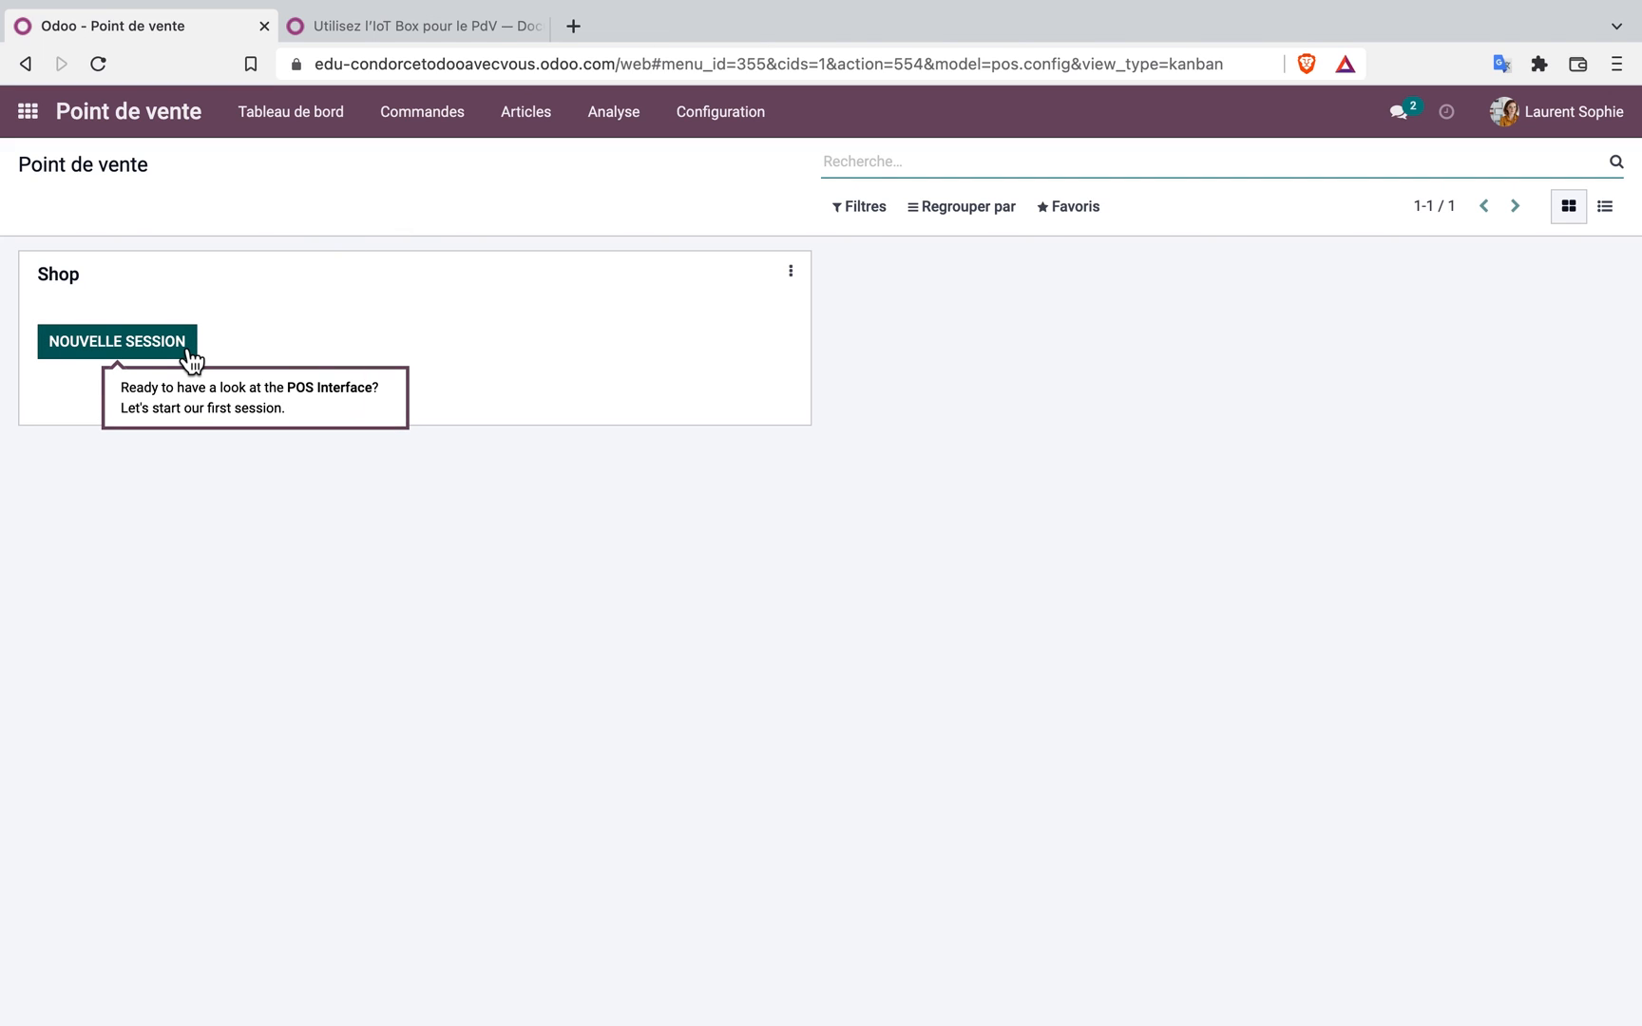
click(444, 116)
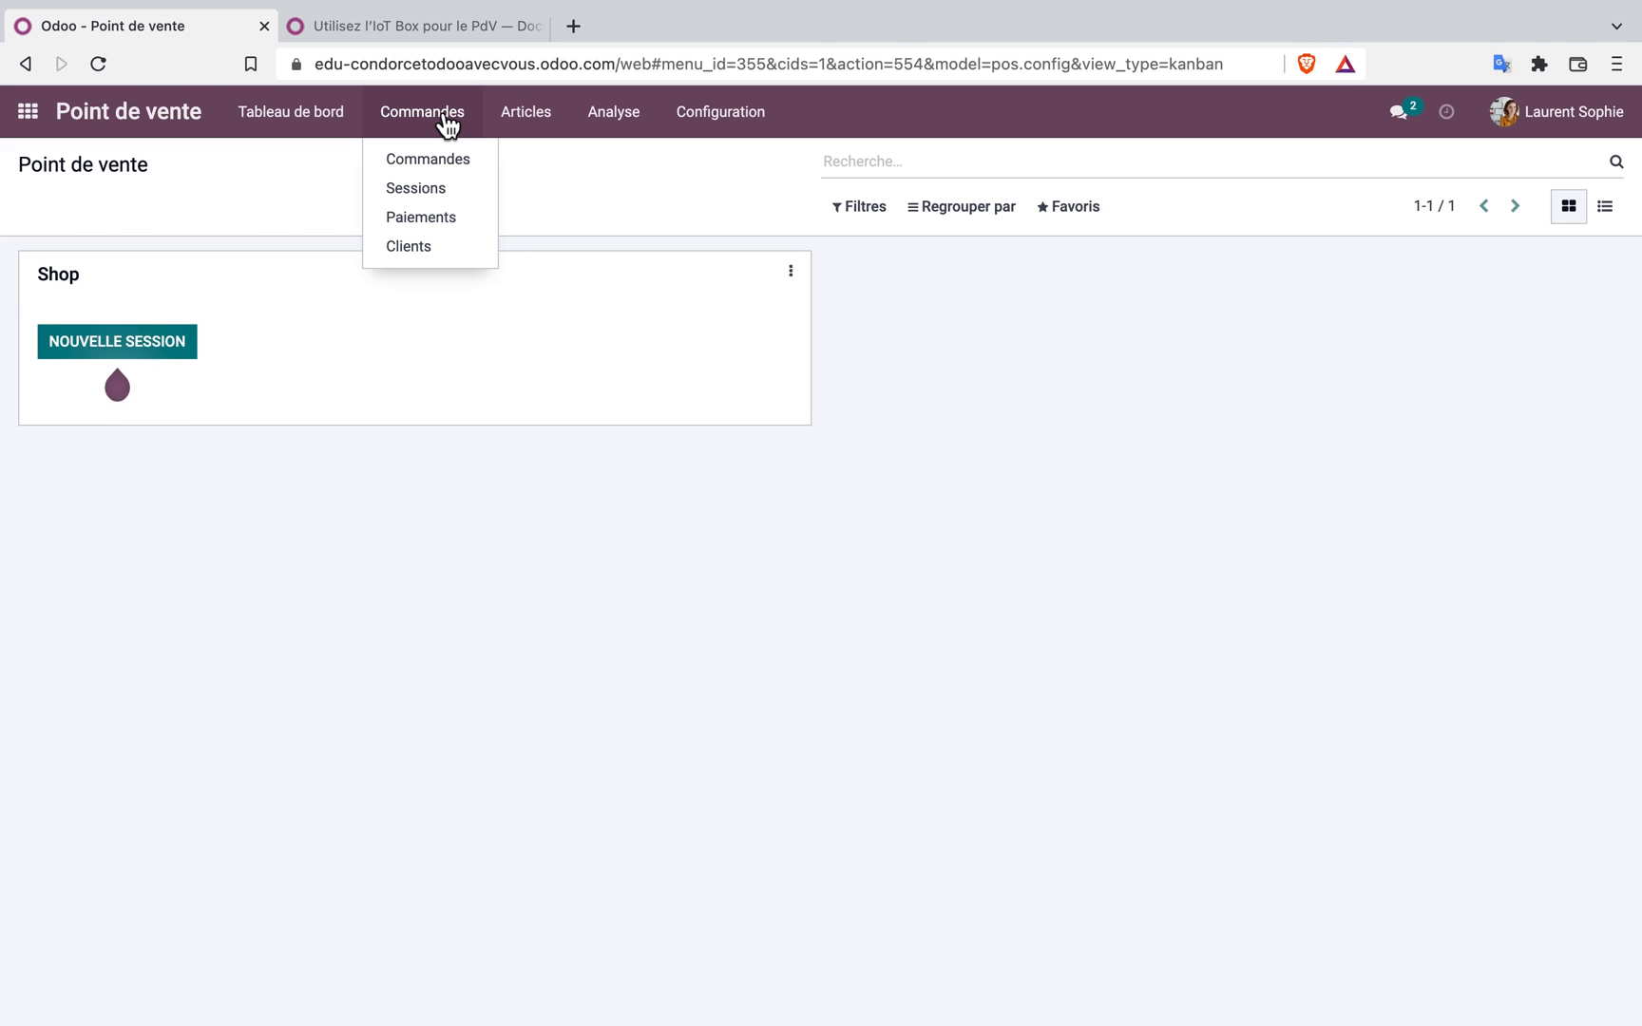
click(440, 193)
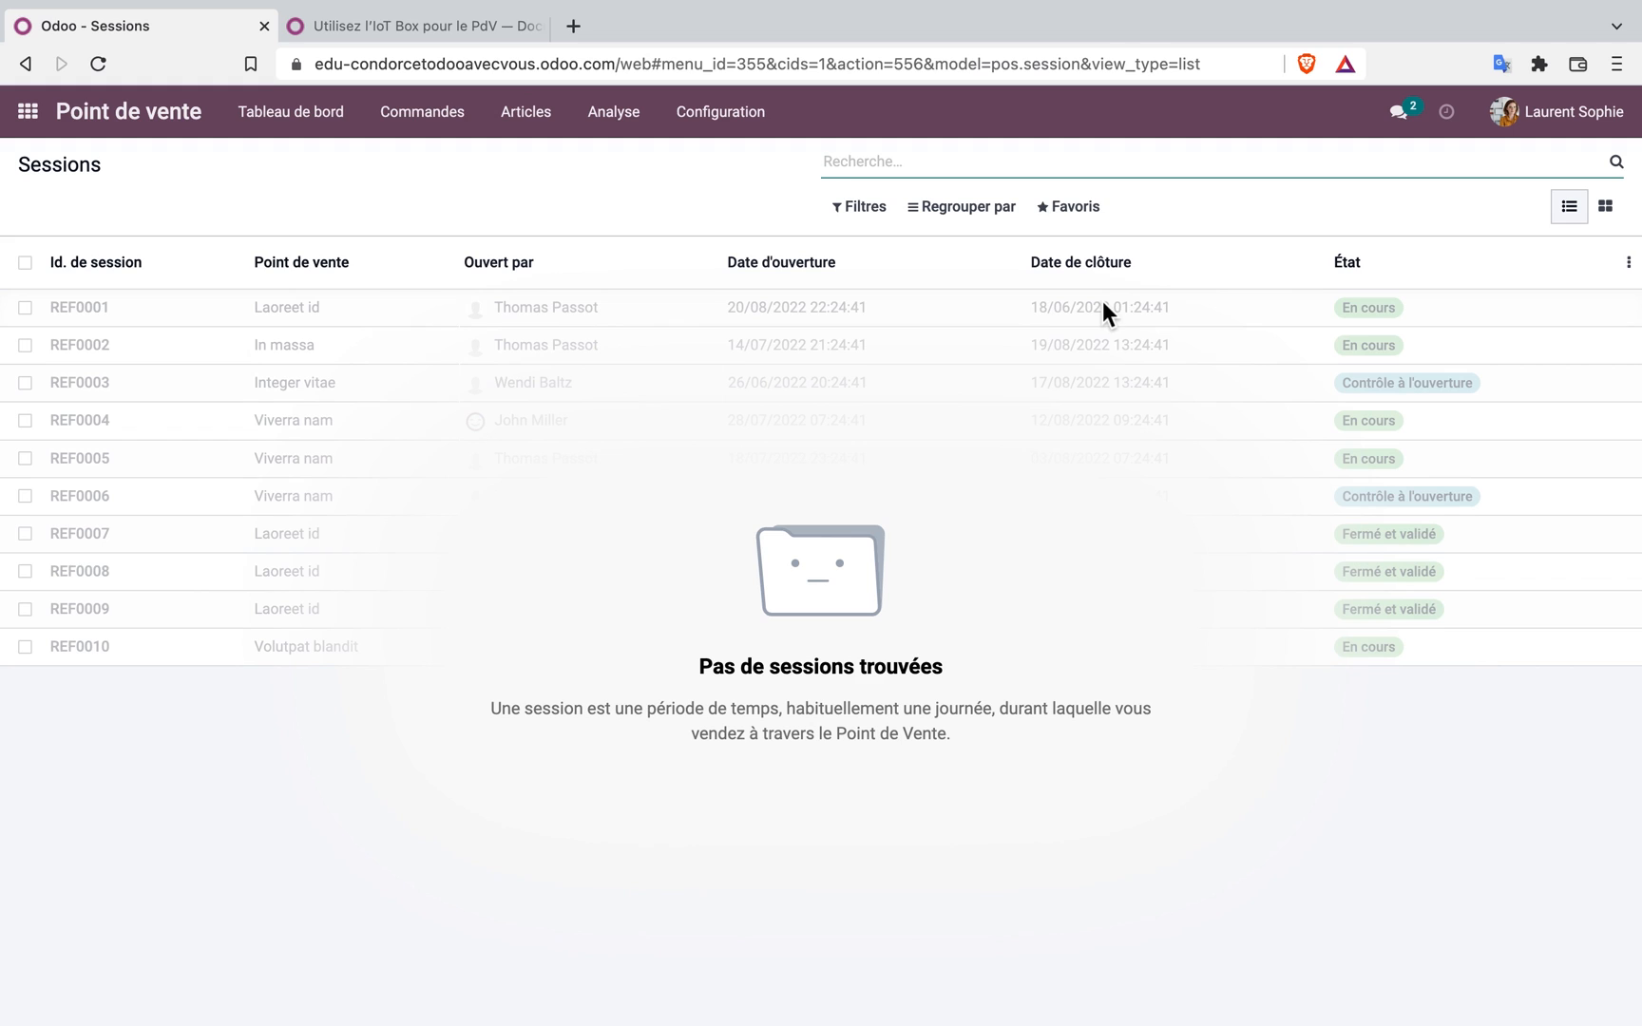
click(436, 121)
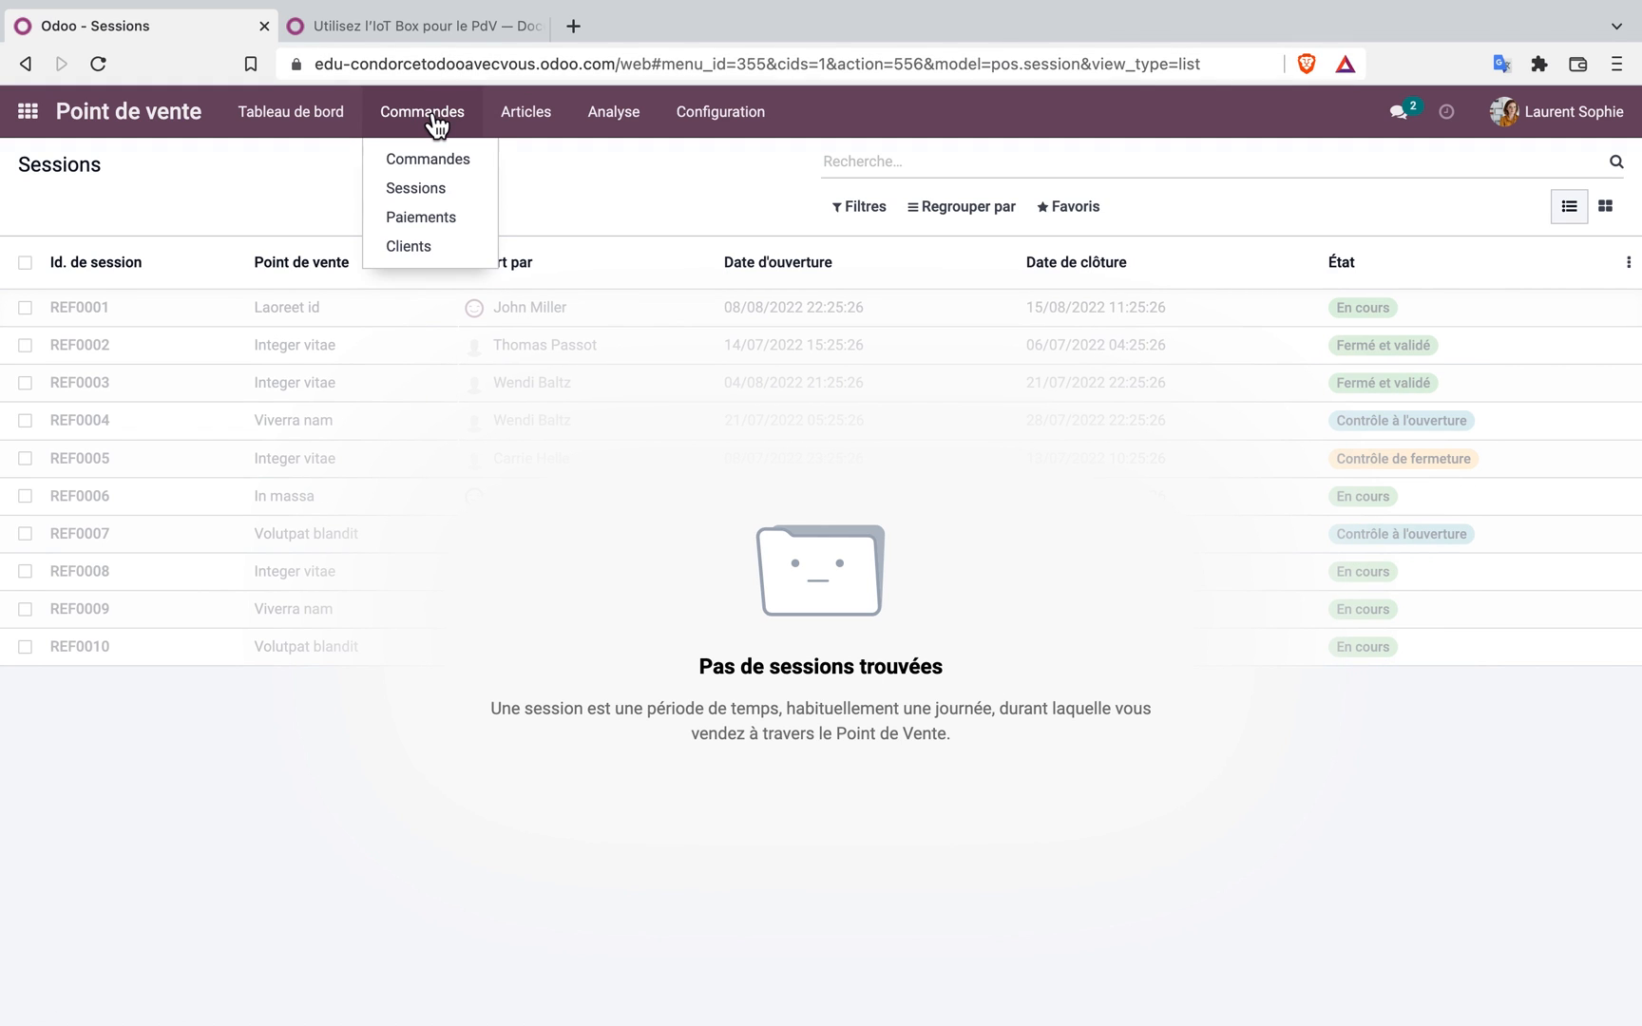
click(432, 219)
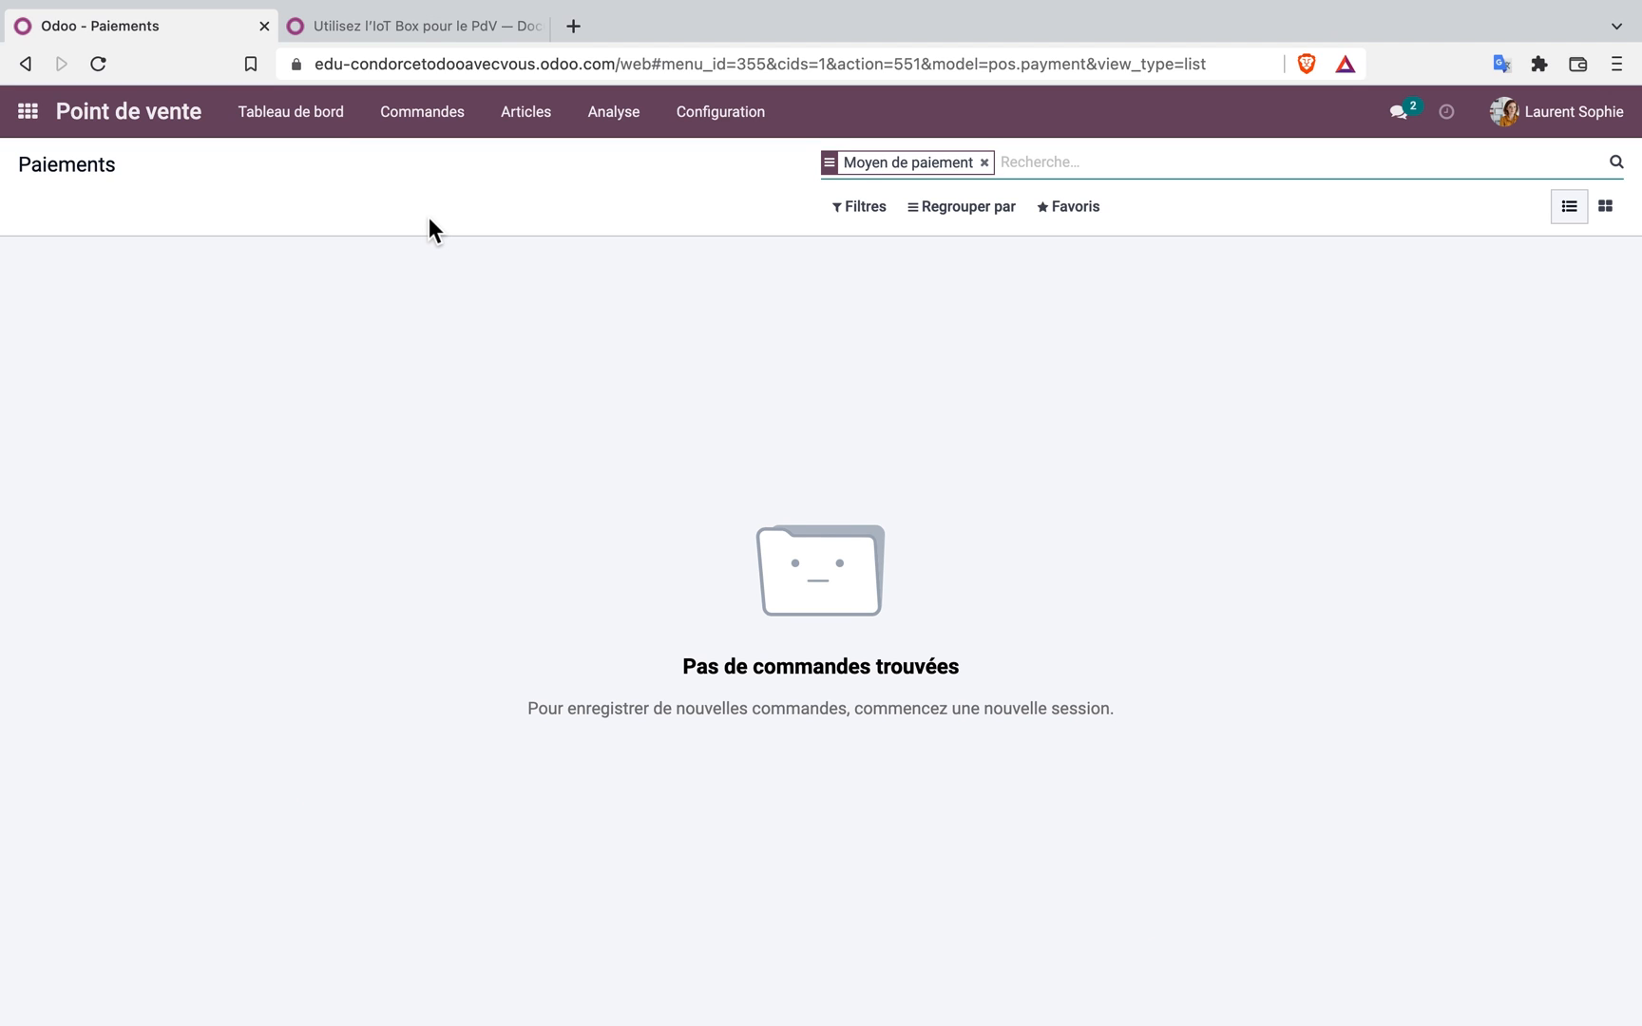
Open the Point de vente customer list and remove the Factures clients filter to show all contacts
click(443, 130)
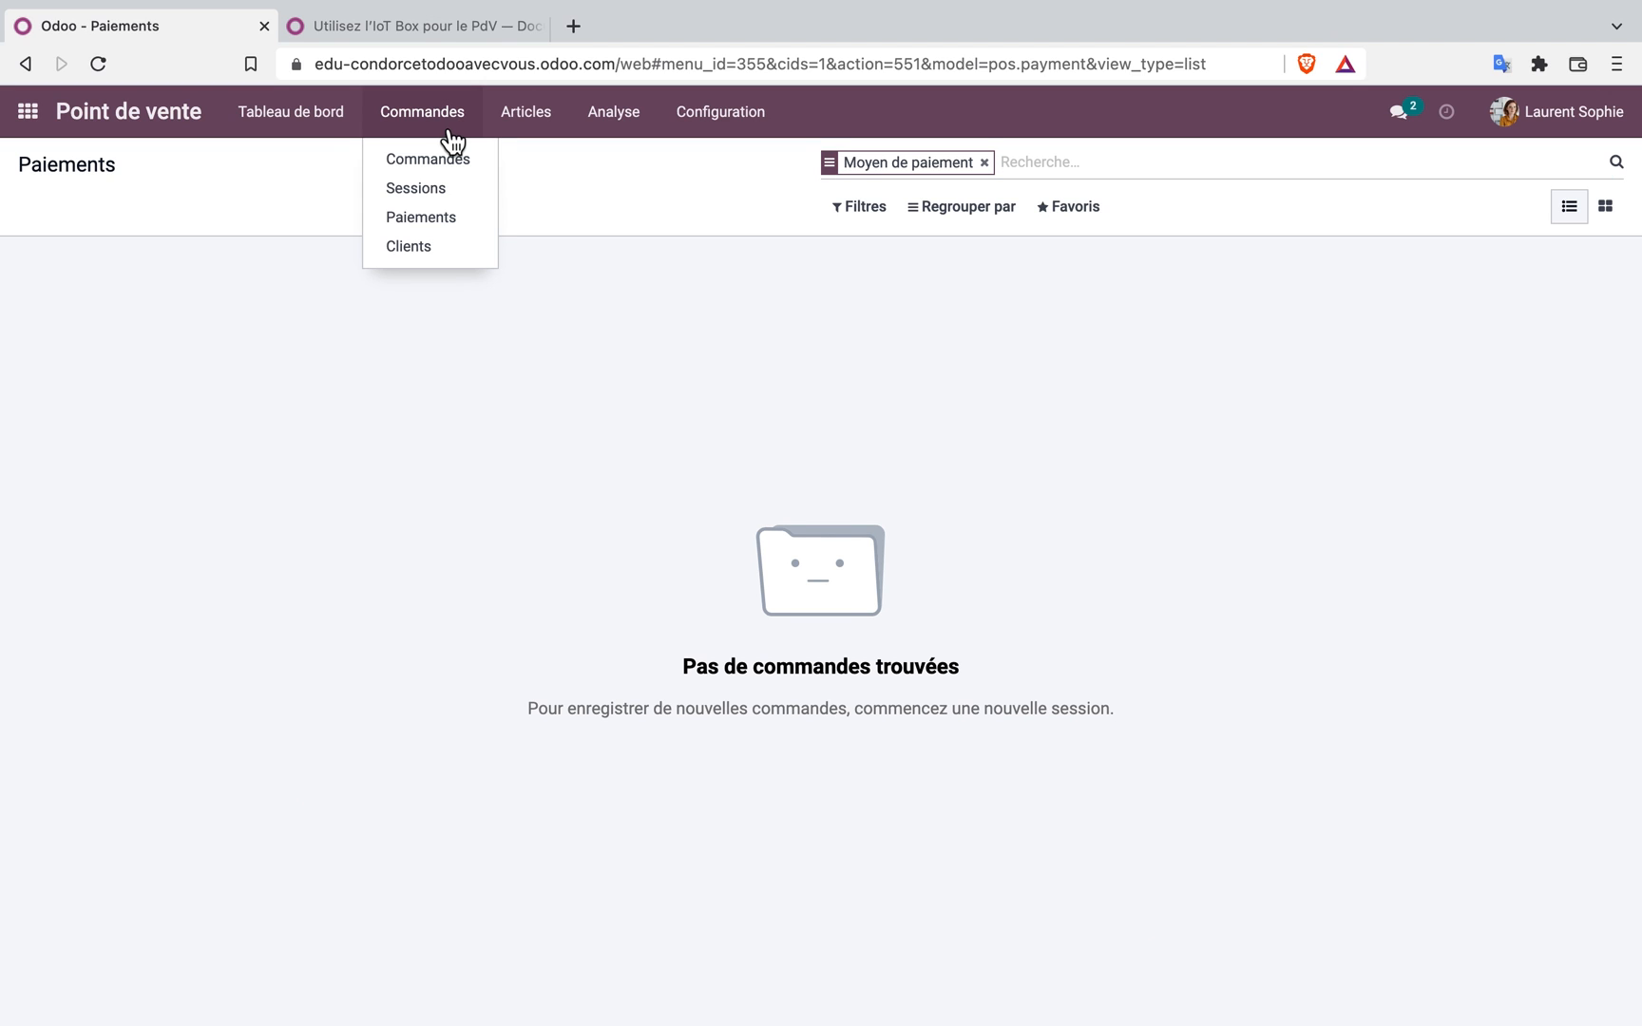
click(443, 252)
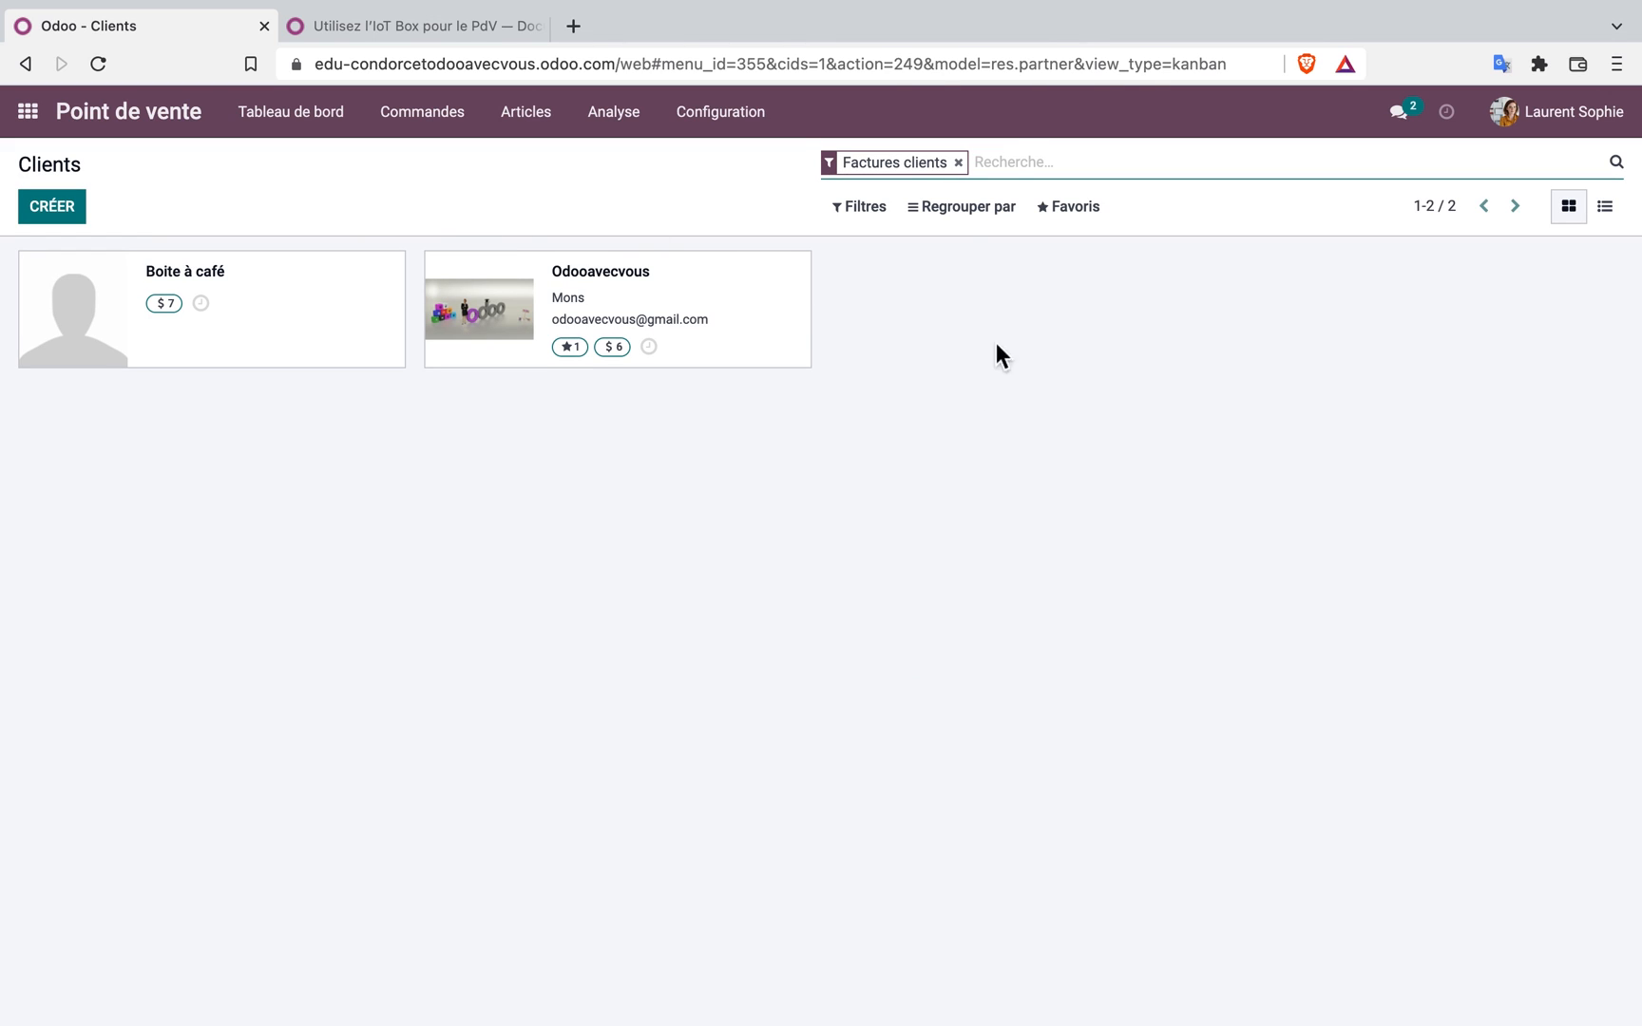
click(957, 162)
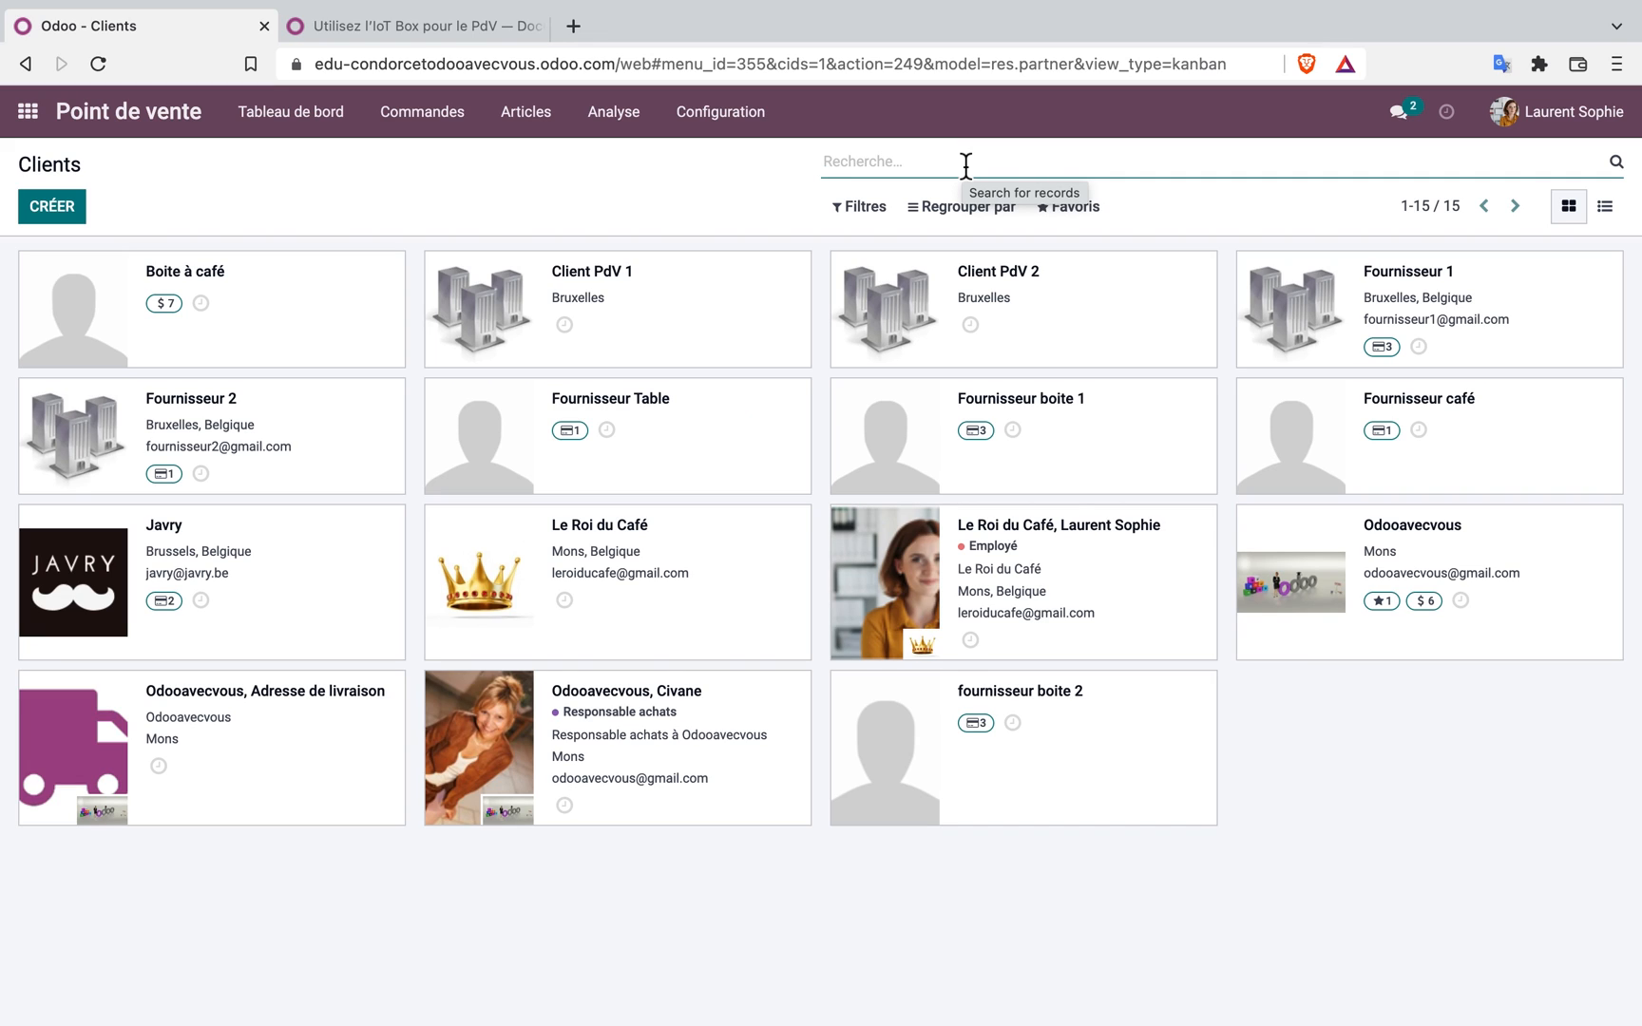
Look at the articles available in the PdV and at the list of their variants
click(545, 122)
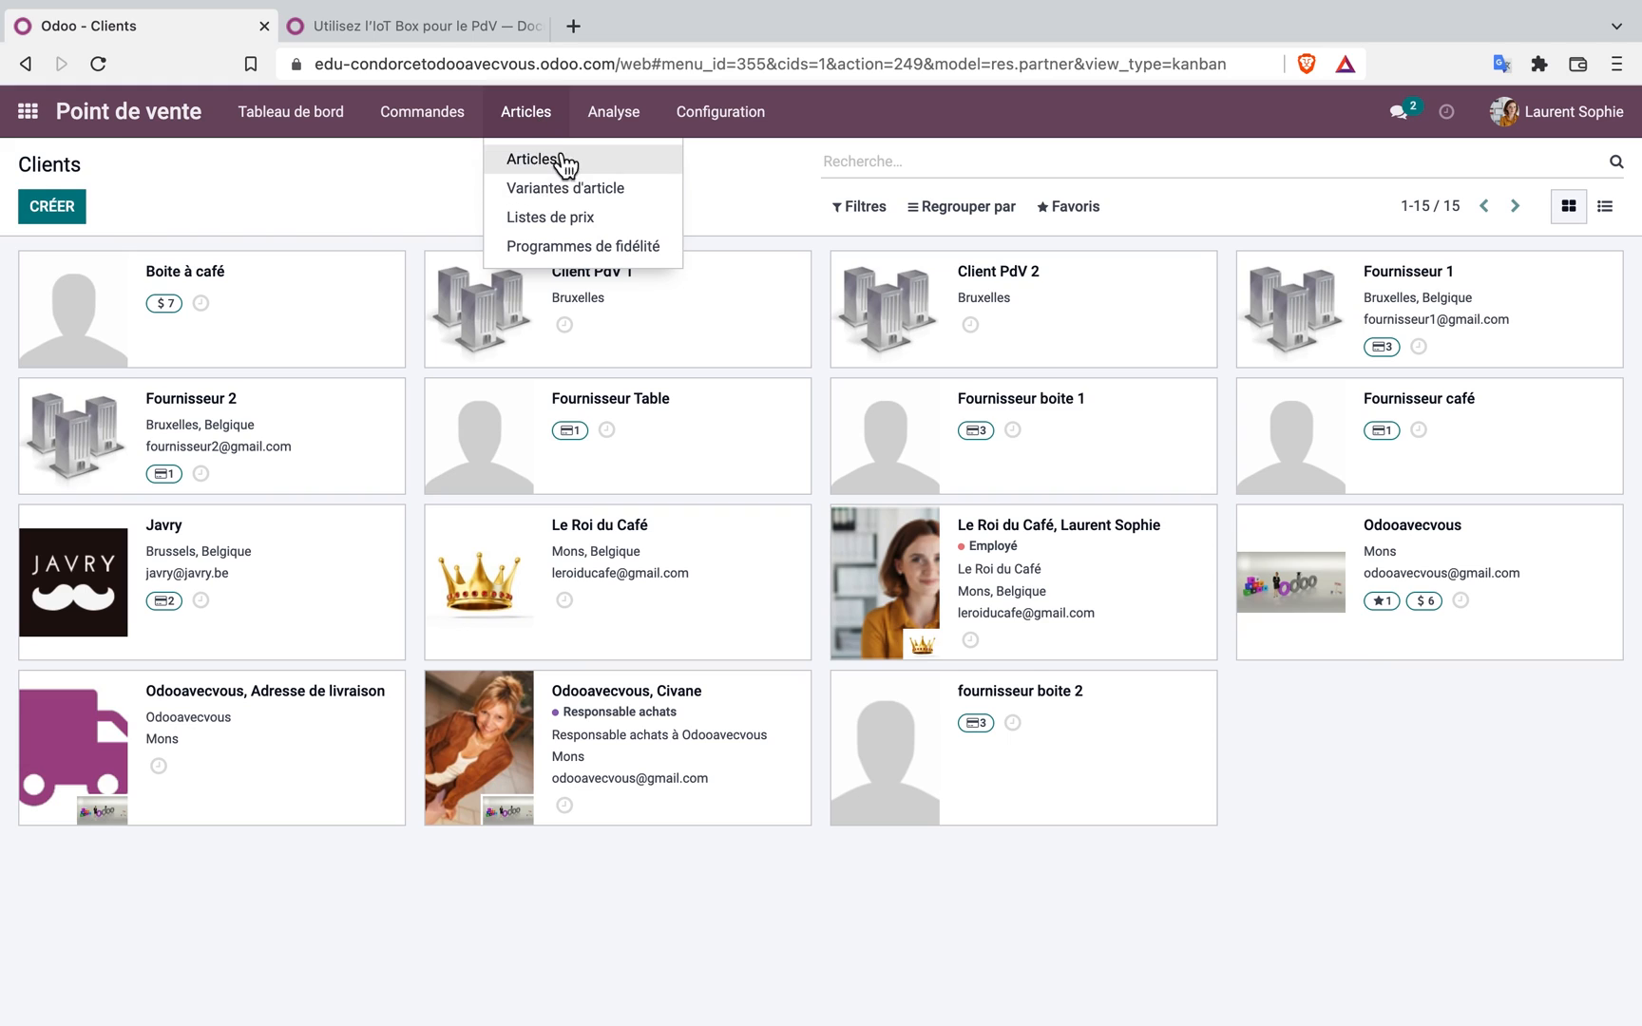
click(551, 164)
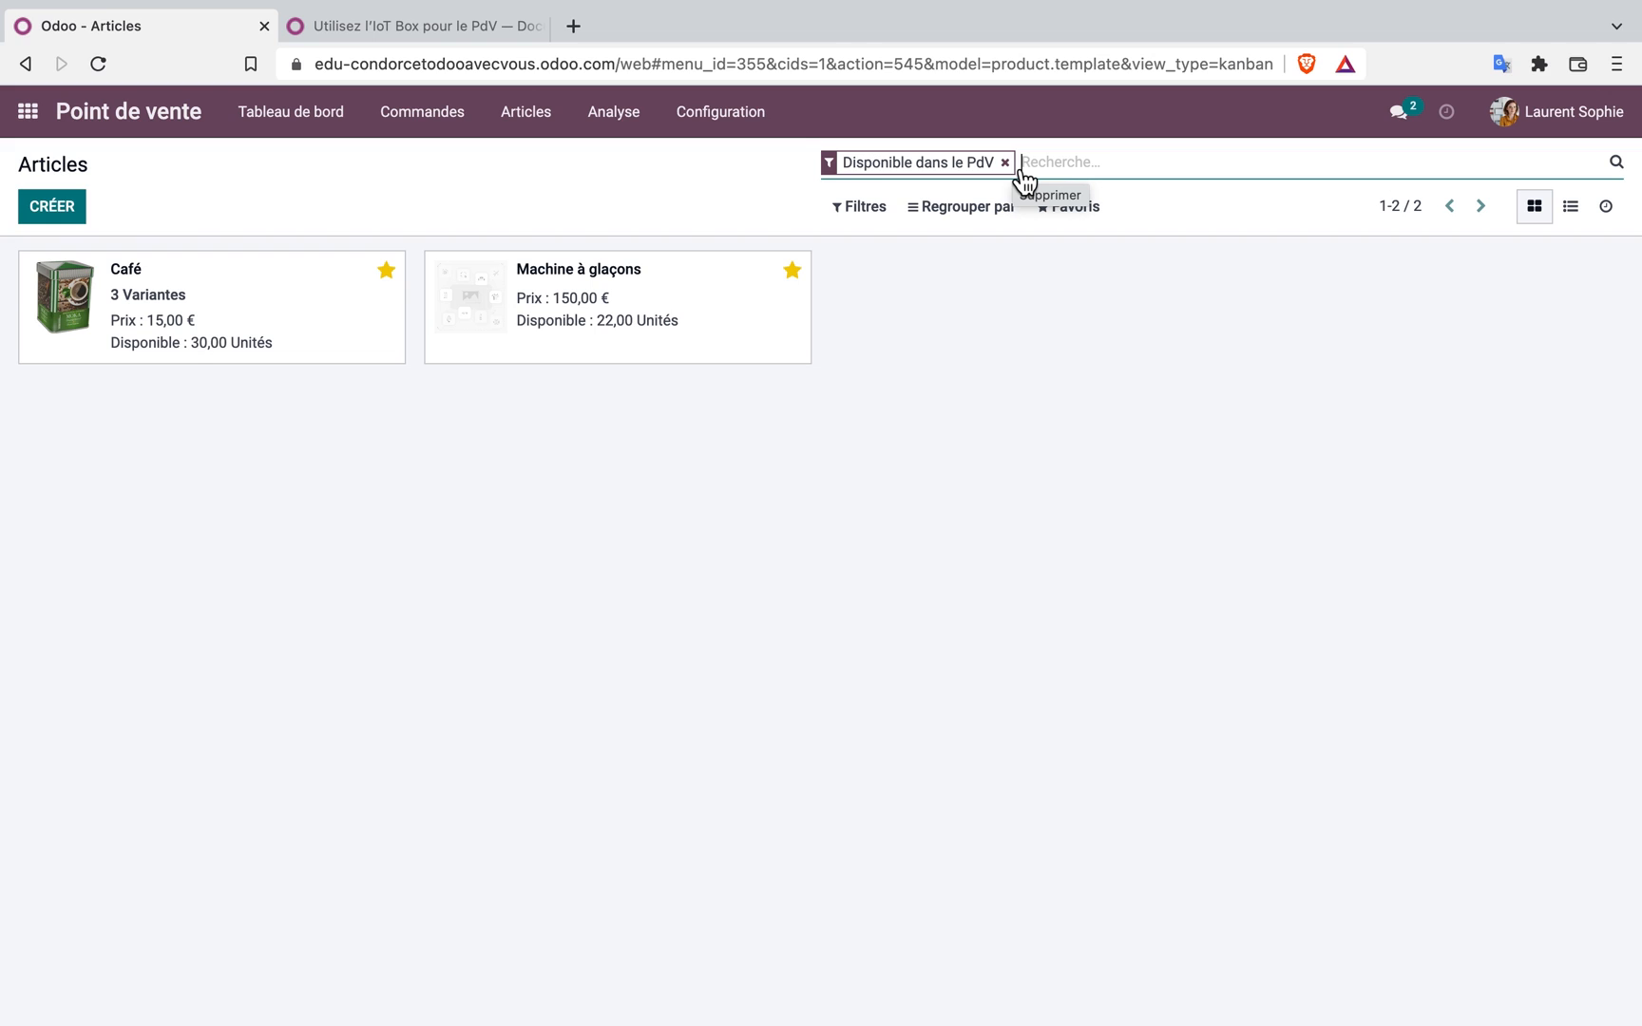
click(547, 124)
click(542, 189)
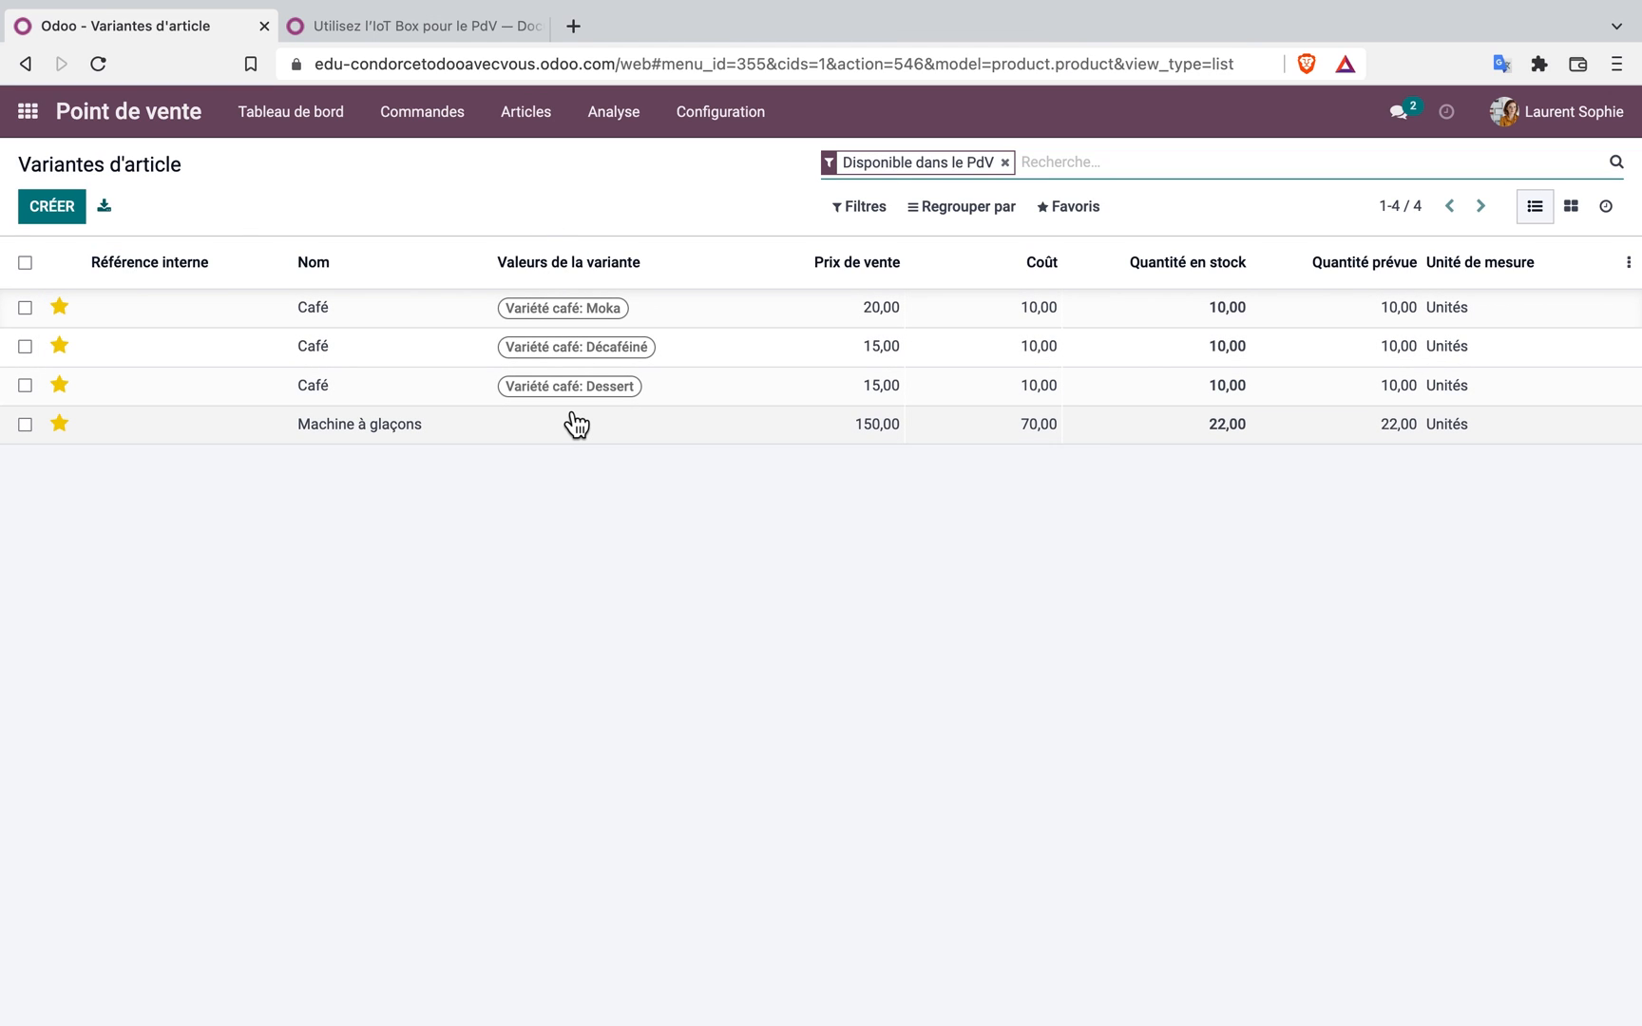
Create a new loyalty programme named Fidélité in Point de vente
click(559, 126)
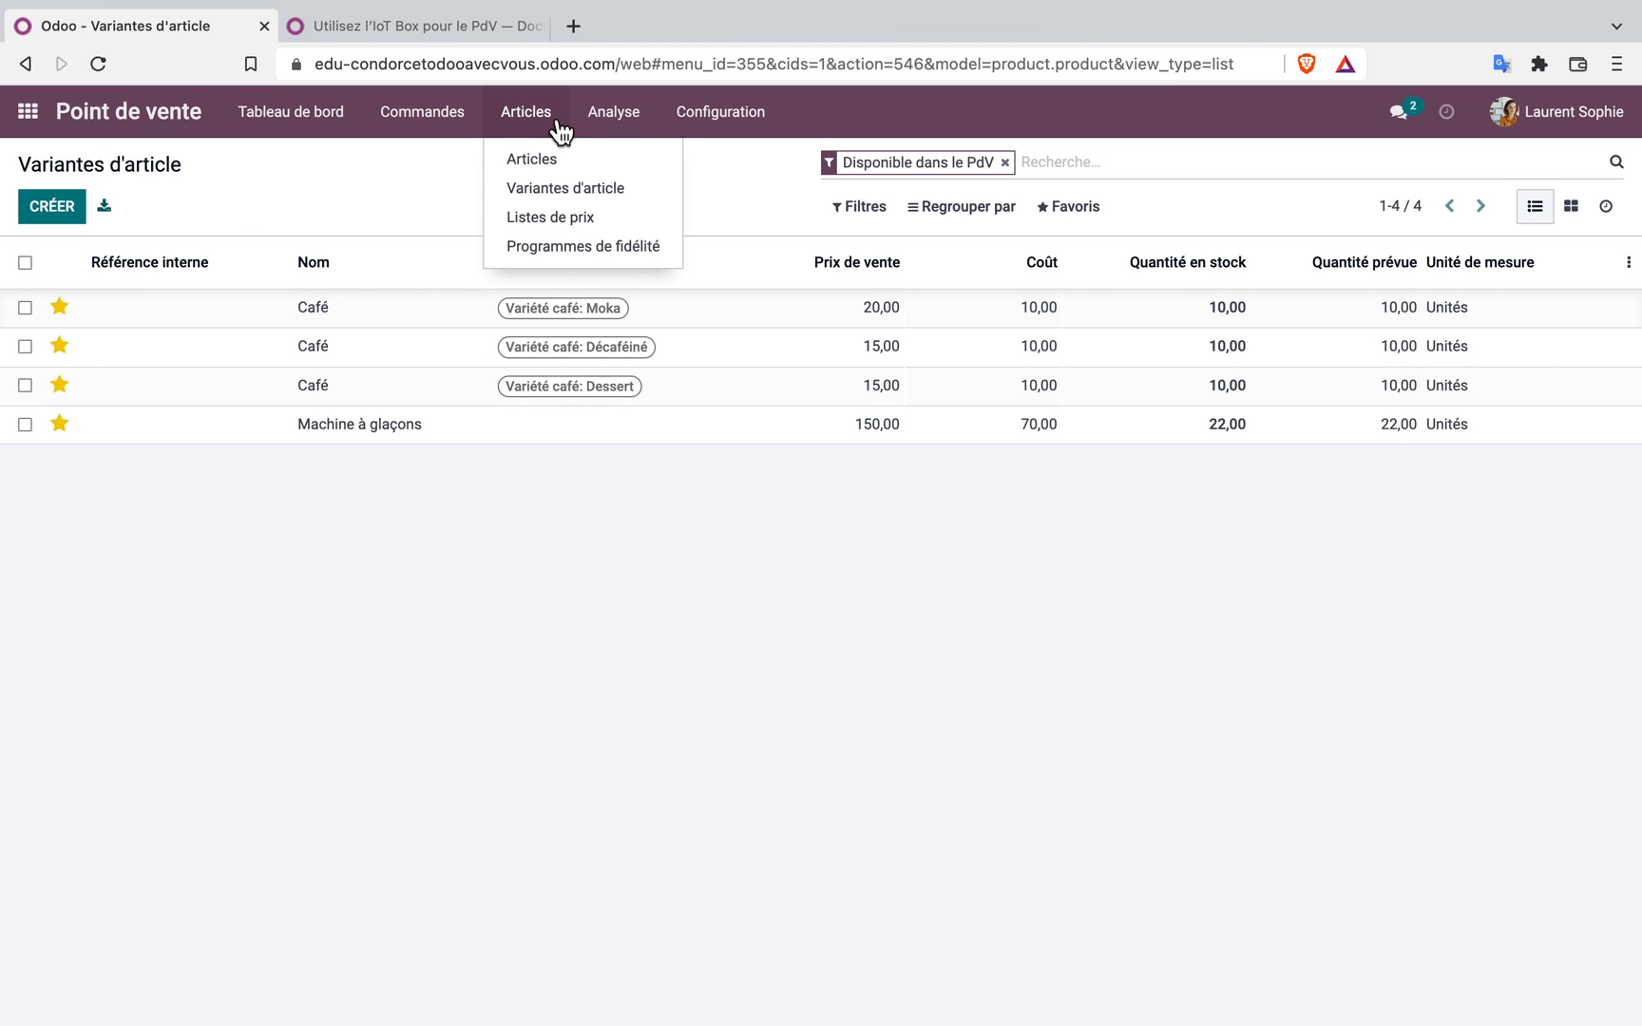
click(551, 247)
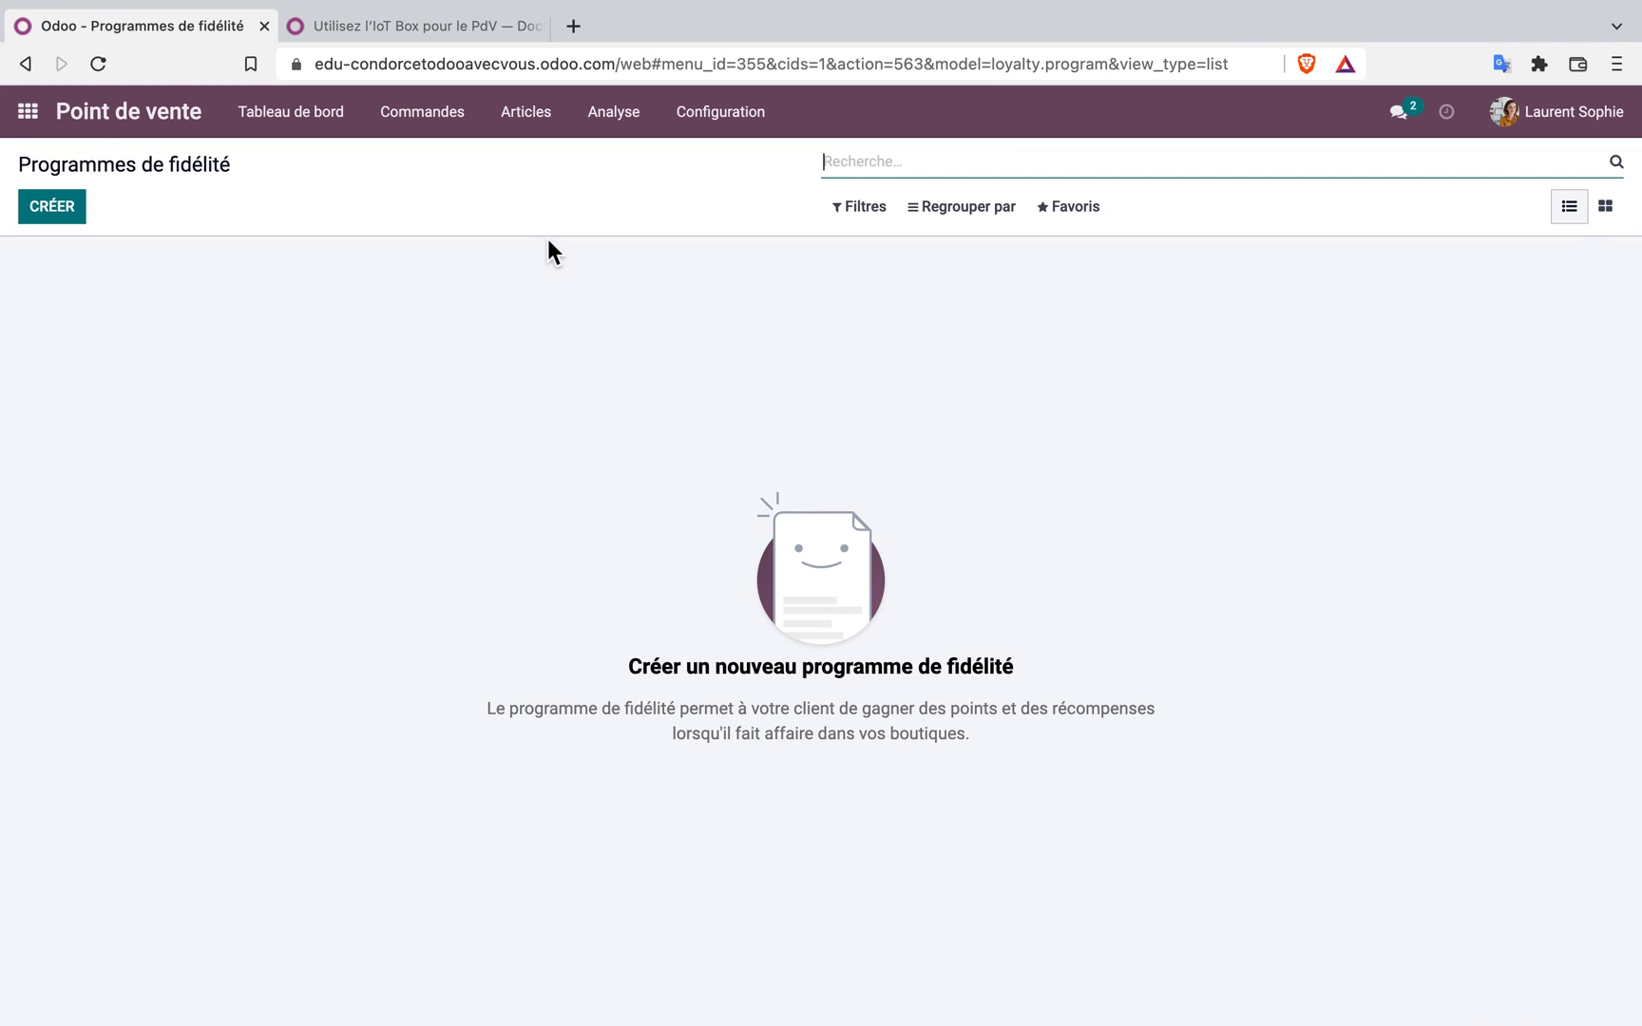
click(72, 218)
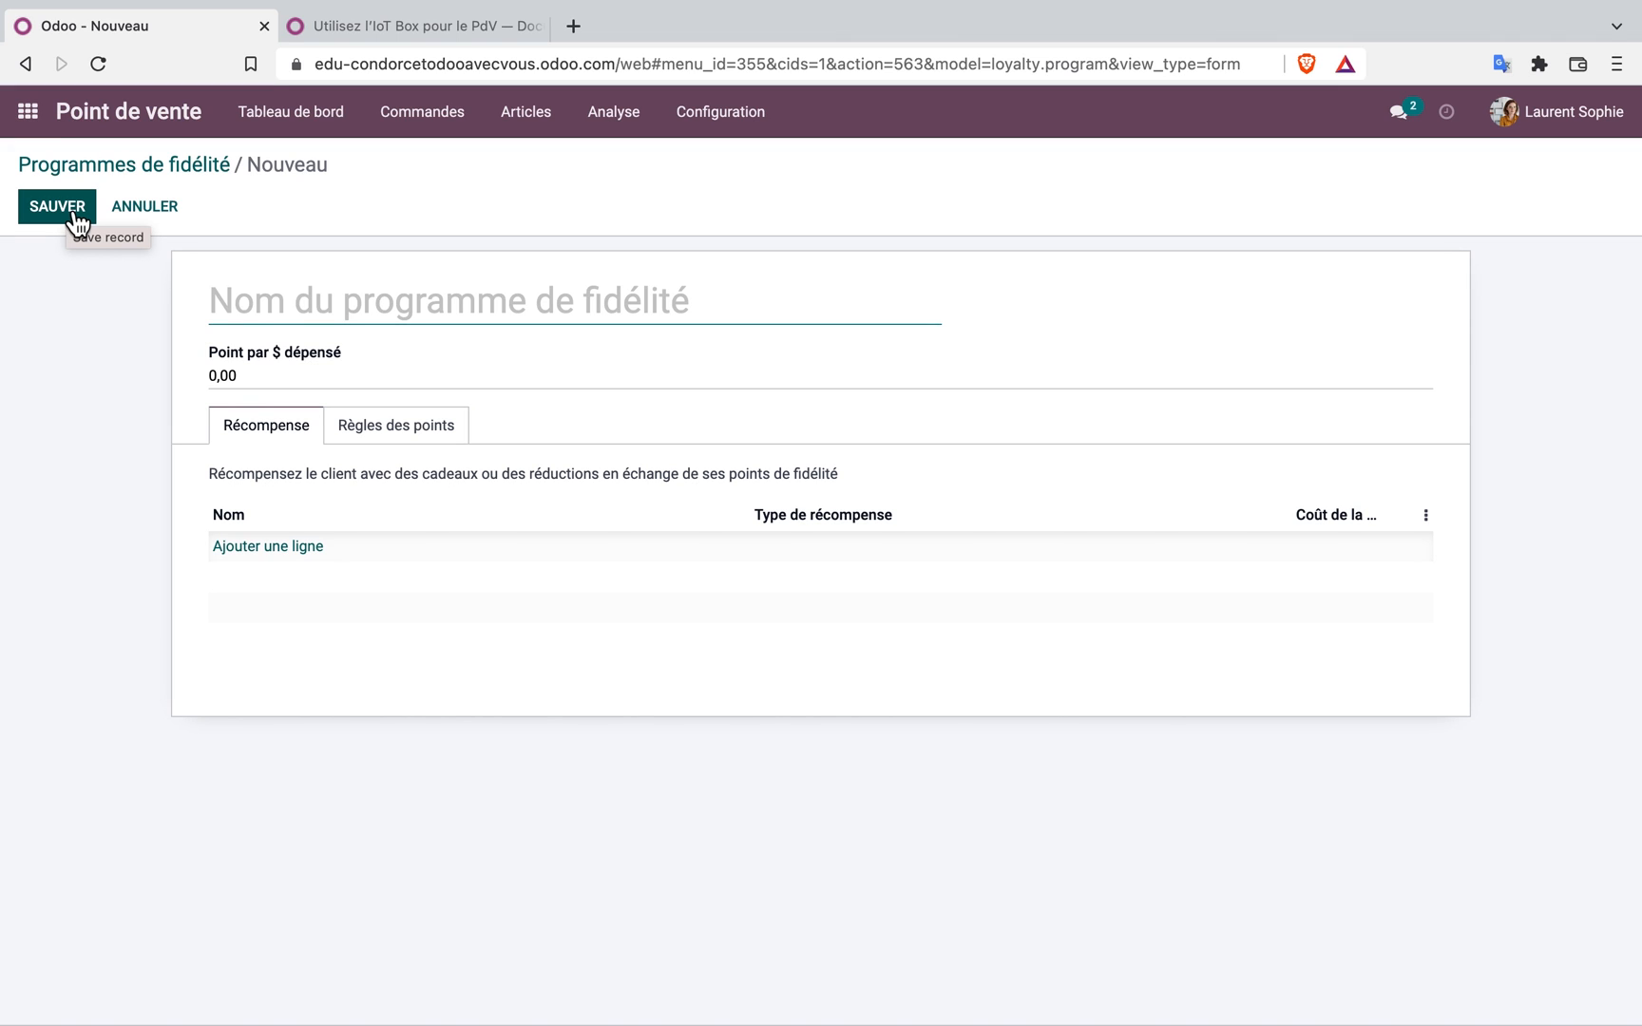
text(P)
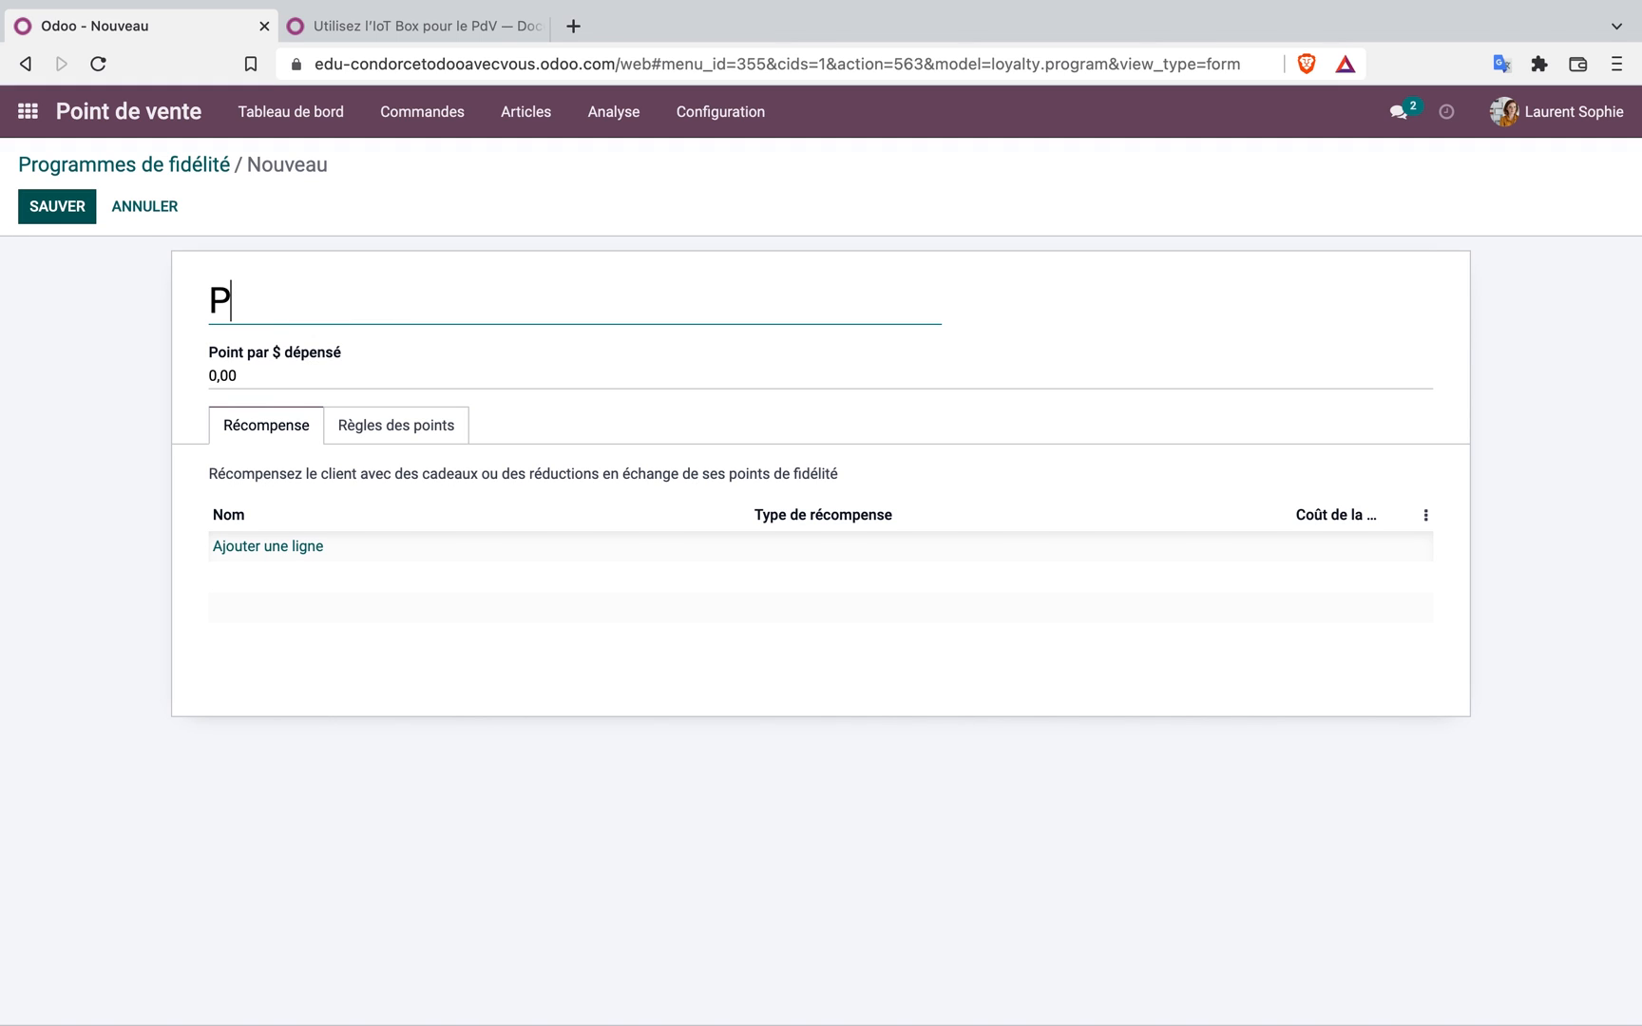
key(BackSpace)
text(Fidélé)
key(BackSpace)
text(ité)
Set the Fidélité programme's points per $ spent to 1
click(249, 377)
key(BackSpace)
key(BackSpace)
key(BackSpace)
key(BackSpace)
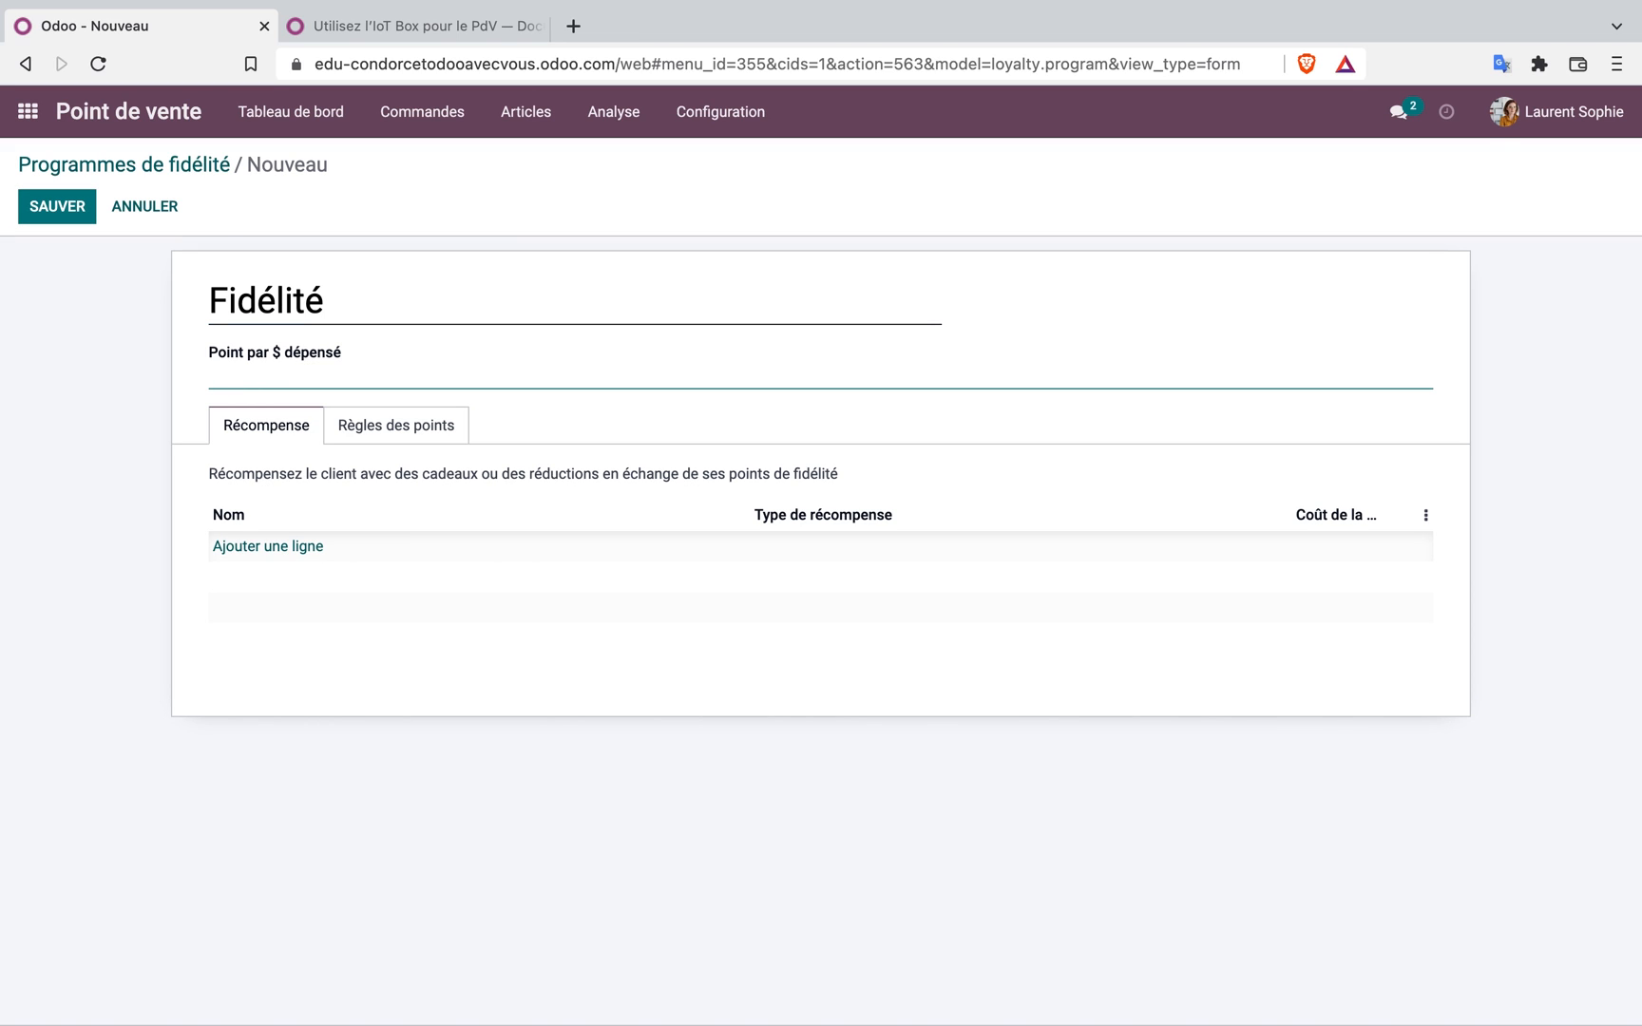
text(1)
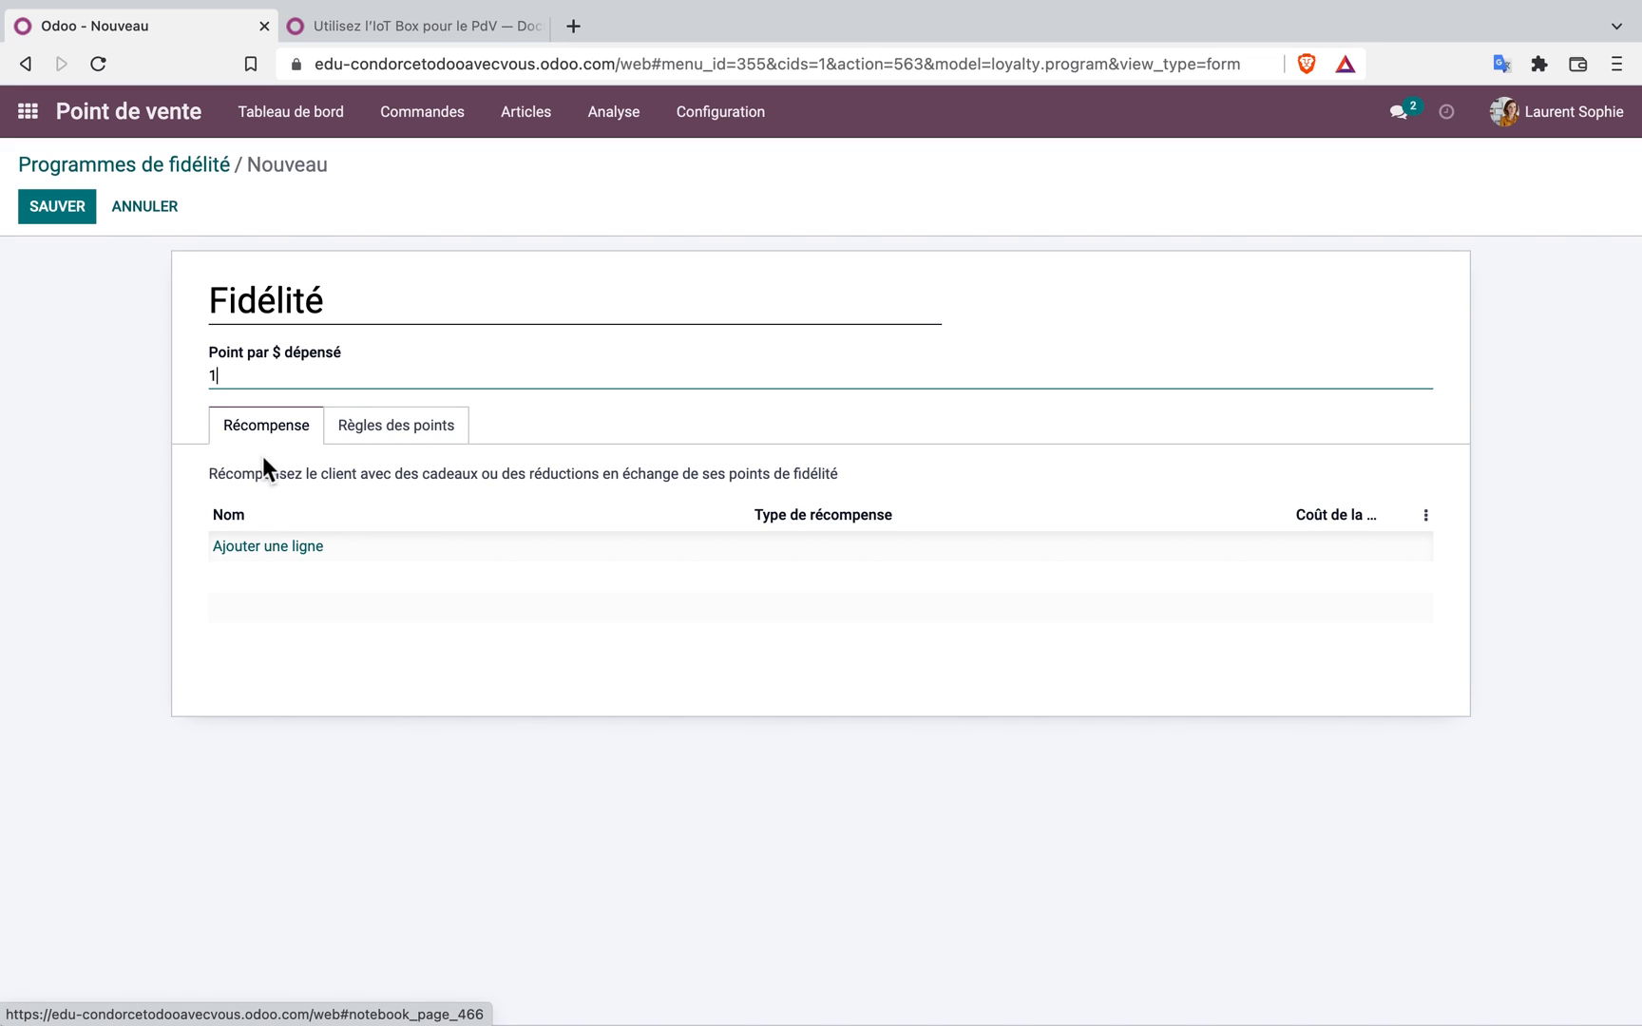
Add a Produit gratuit reward named Tasse offerte to the Fidélité programme, with a cost of 10 and a minimum of 15 points
click(283, 548)
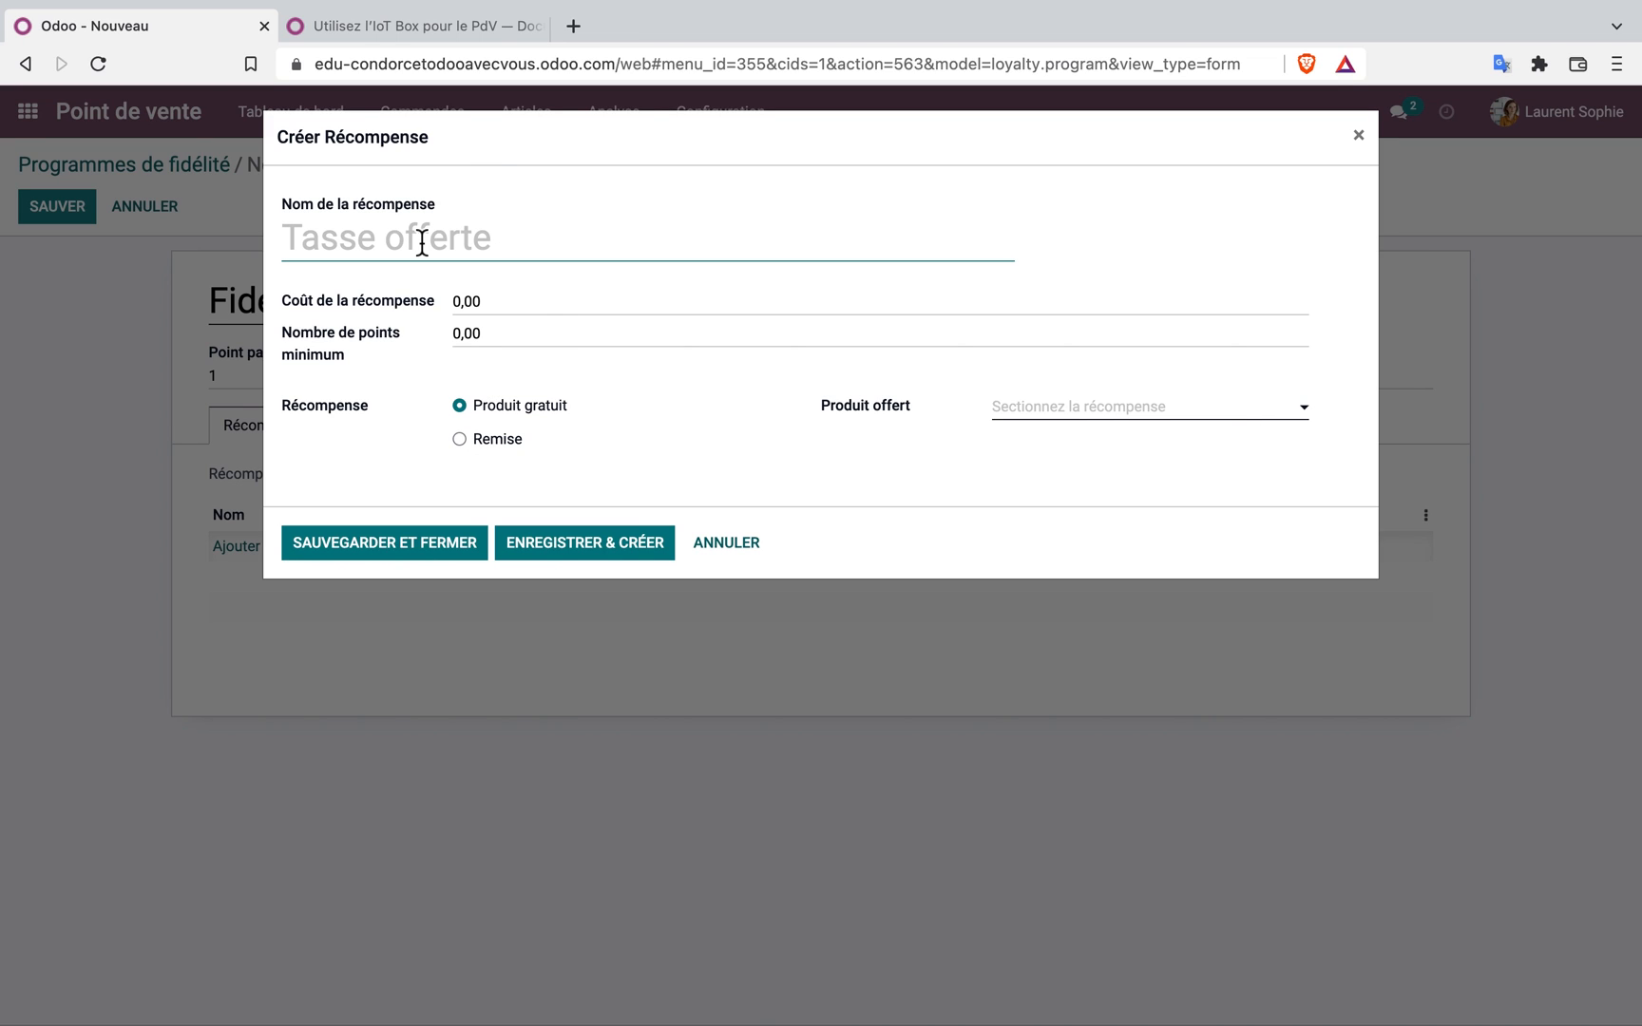
text(Tasse offerte)
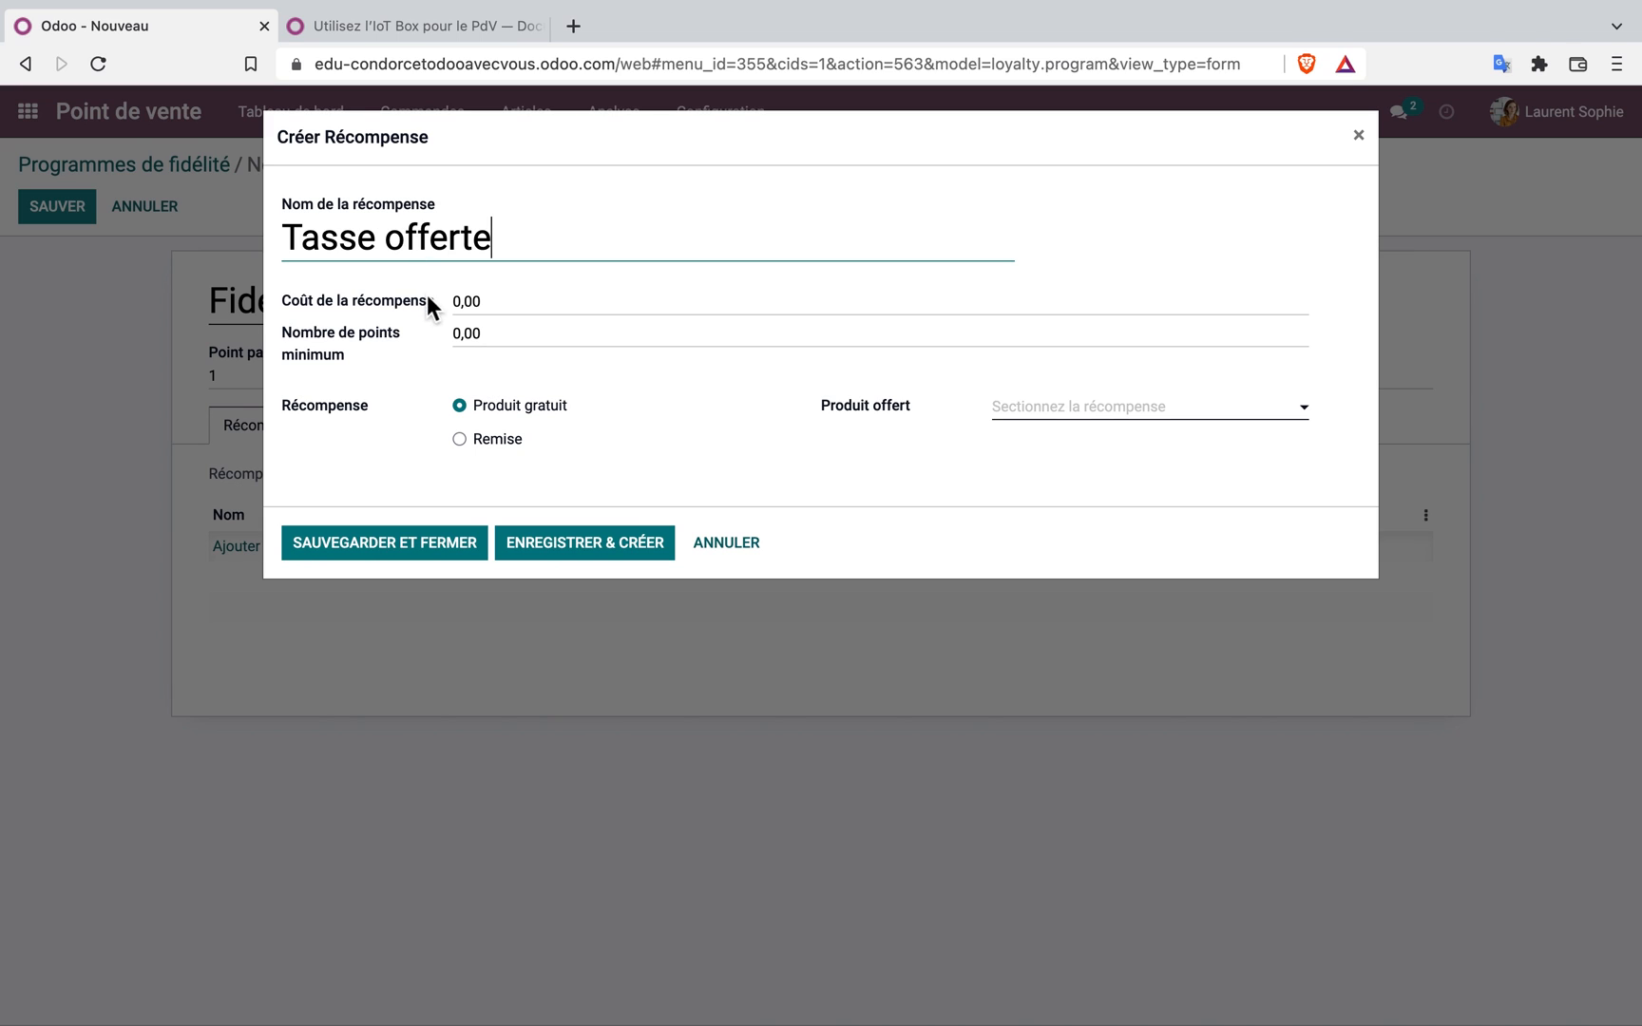
click(491, 302)
drag(491, 303, 443, 307)
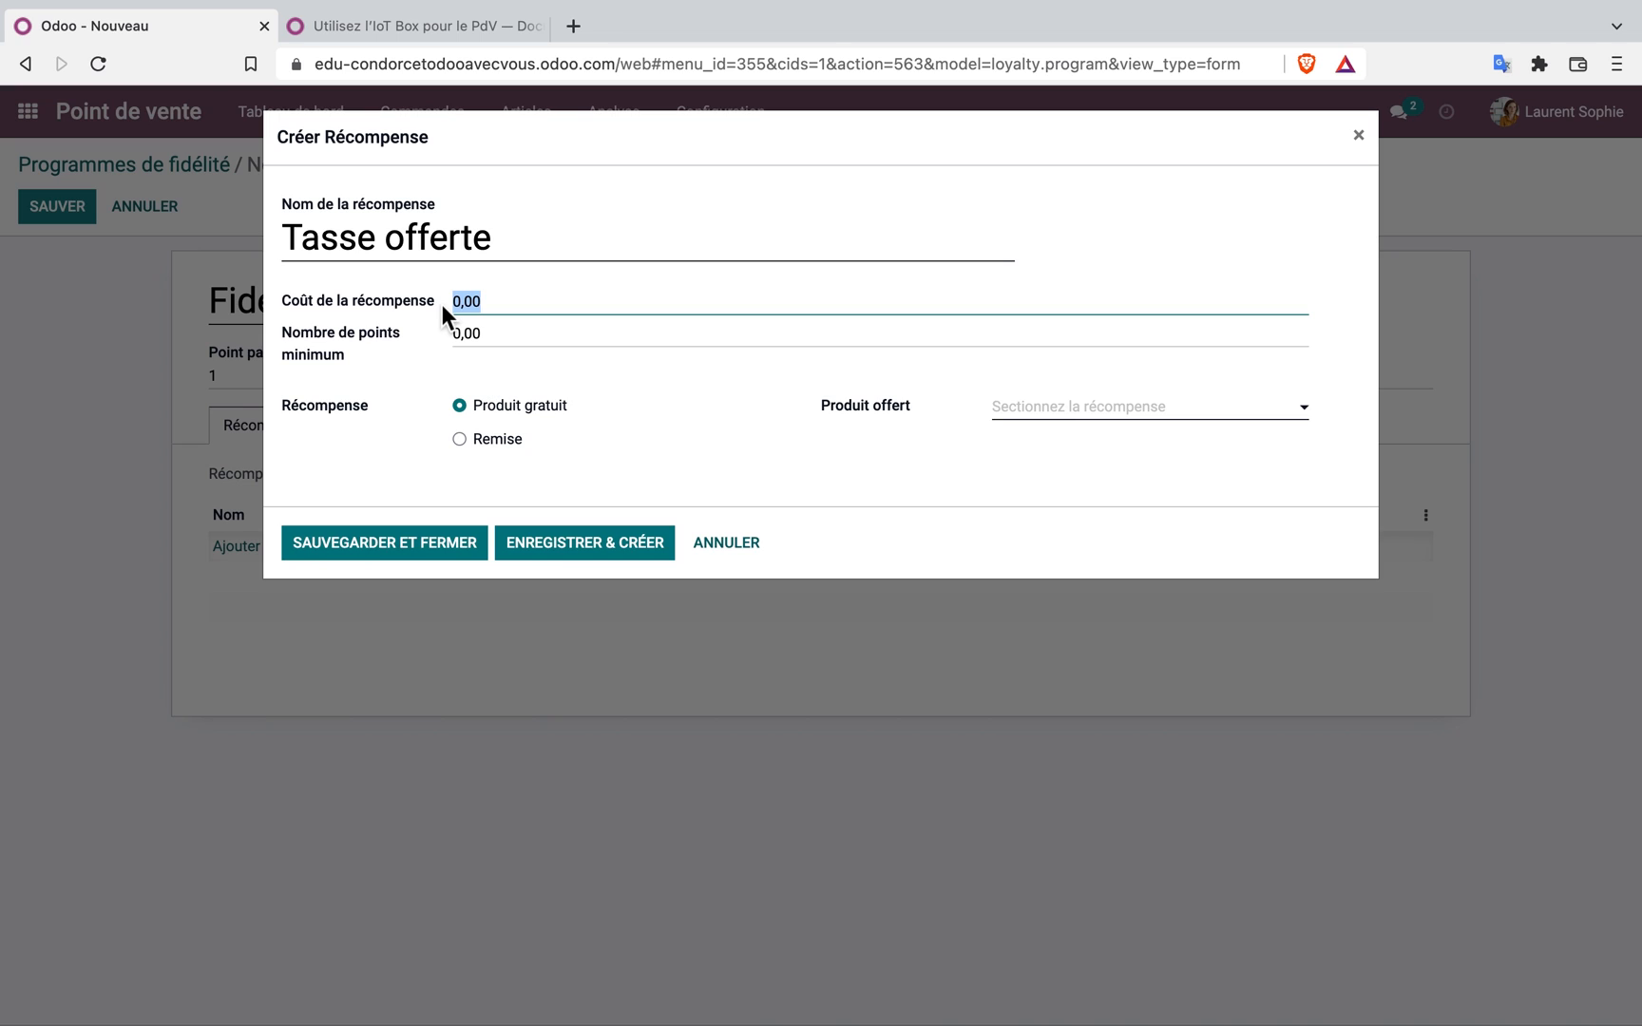
text(10)
key(Tab)
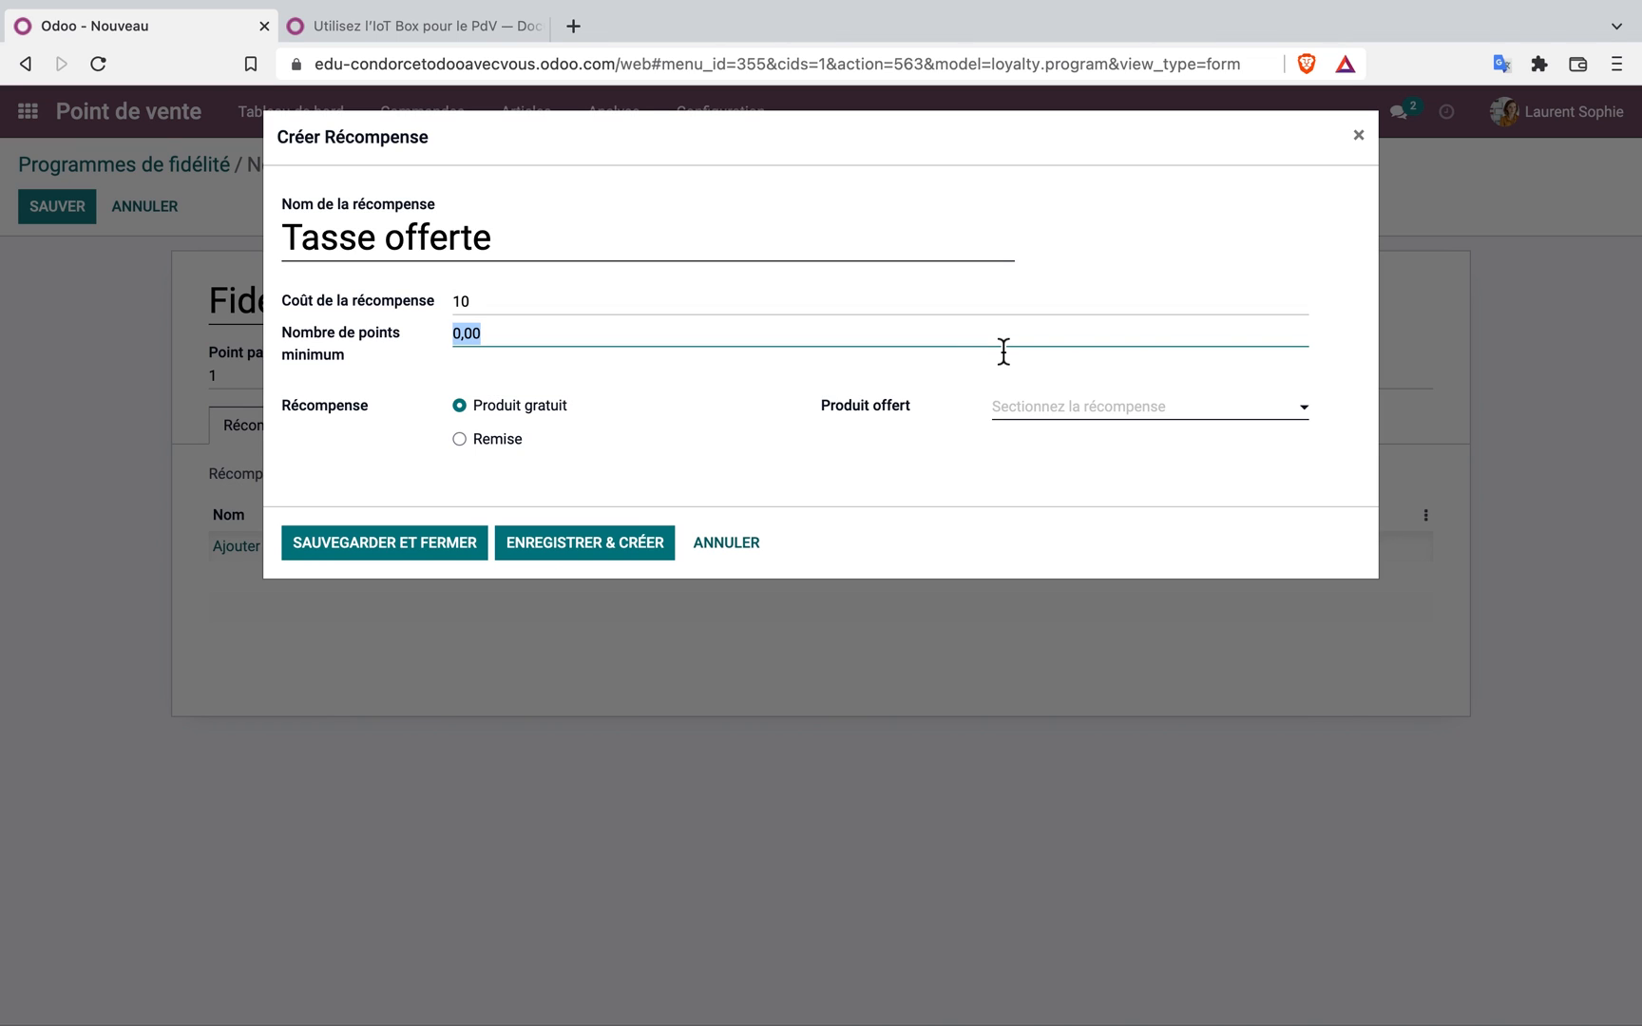
text(15)
click(435, 549)
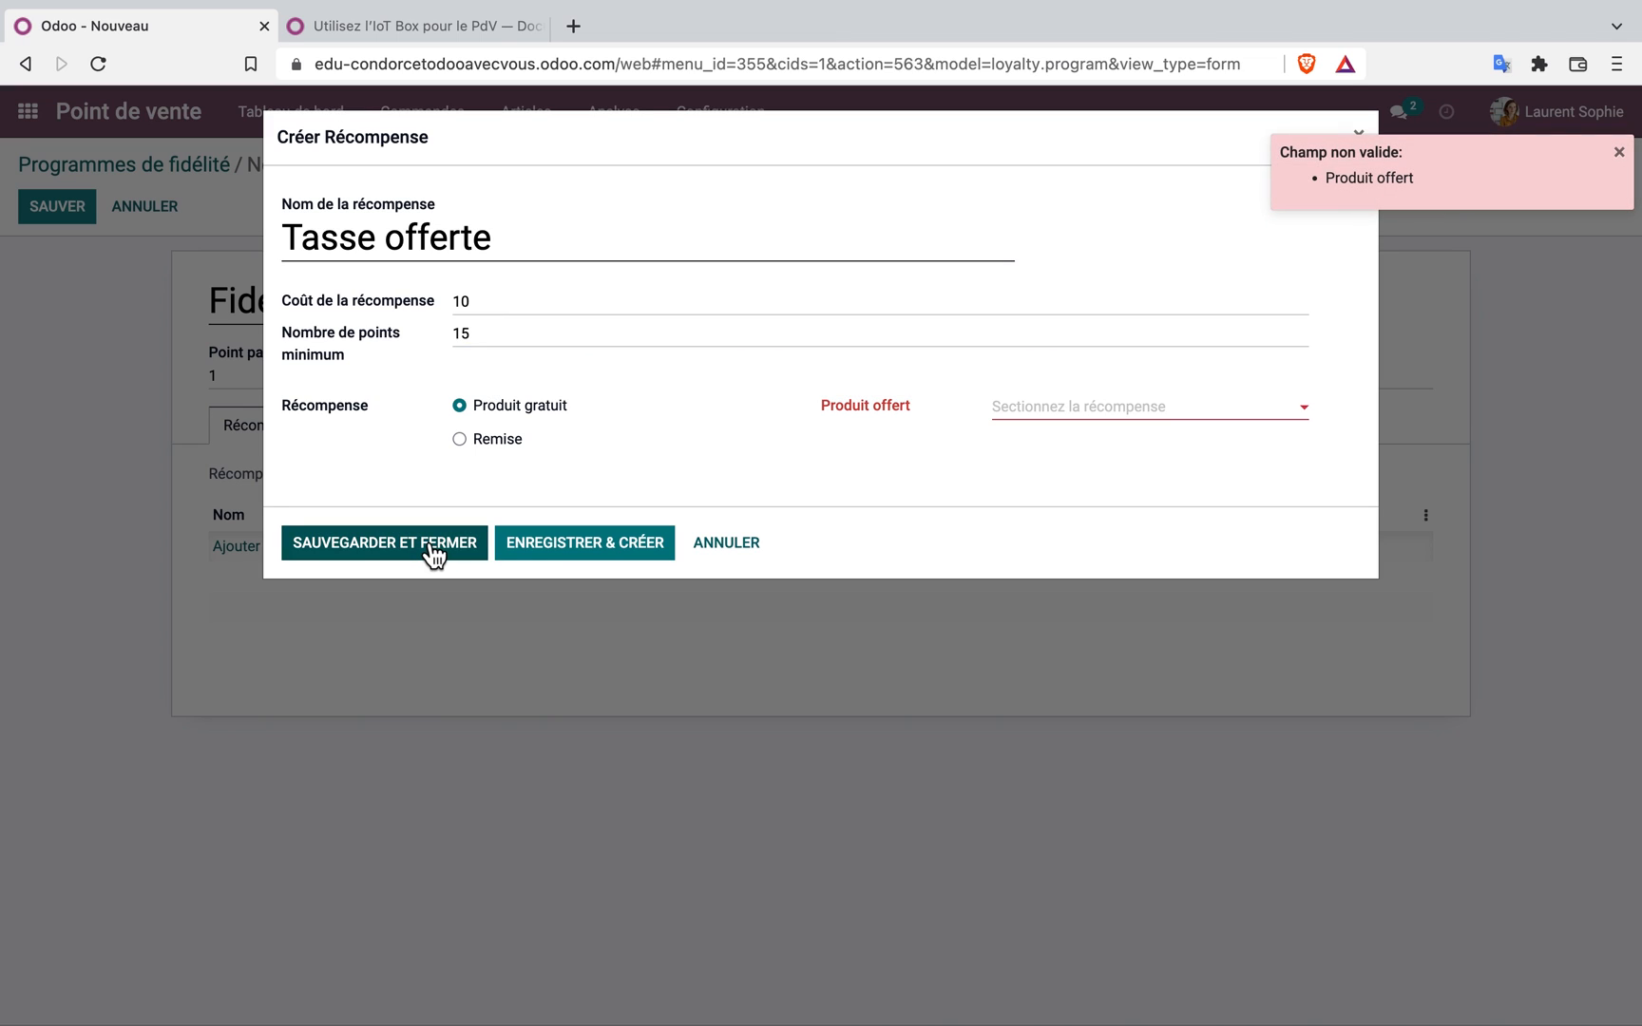
Create a new article named Tasse offerte as the reward's free product
click(1313, 418)
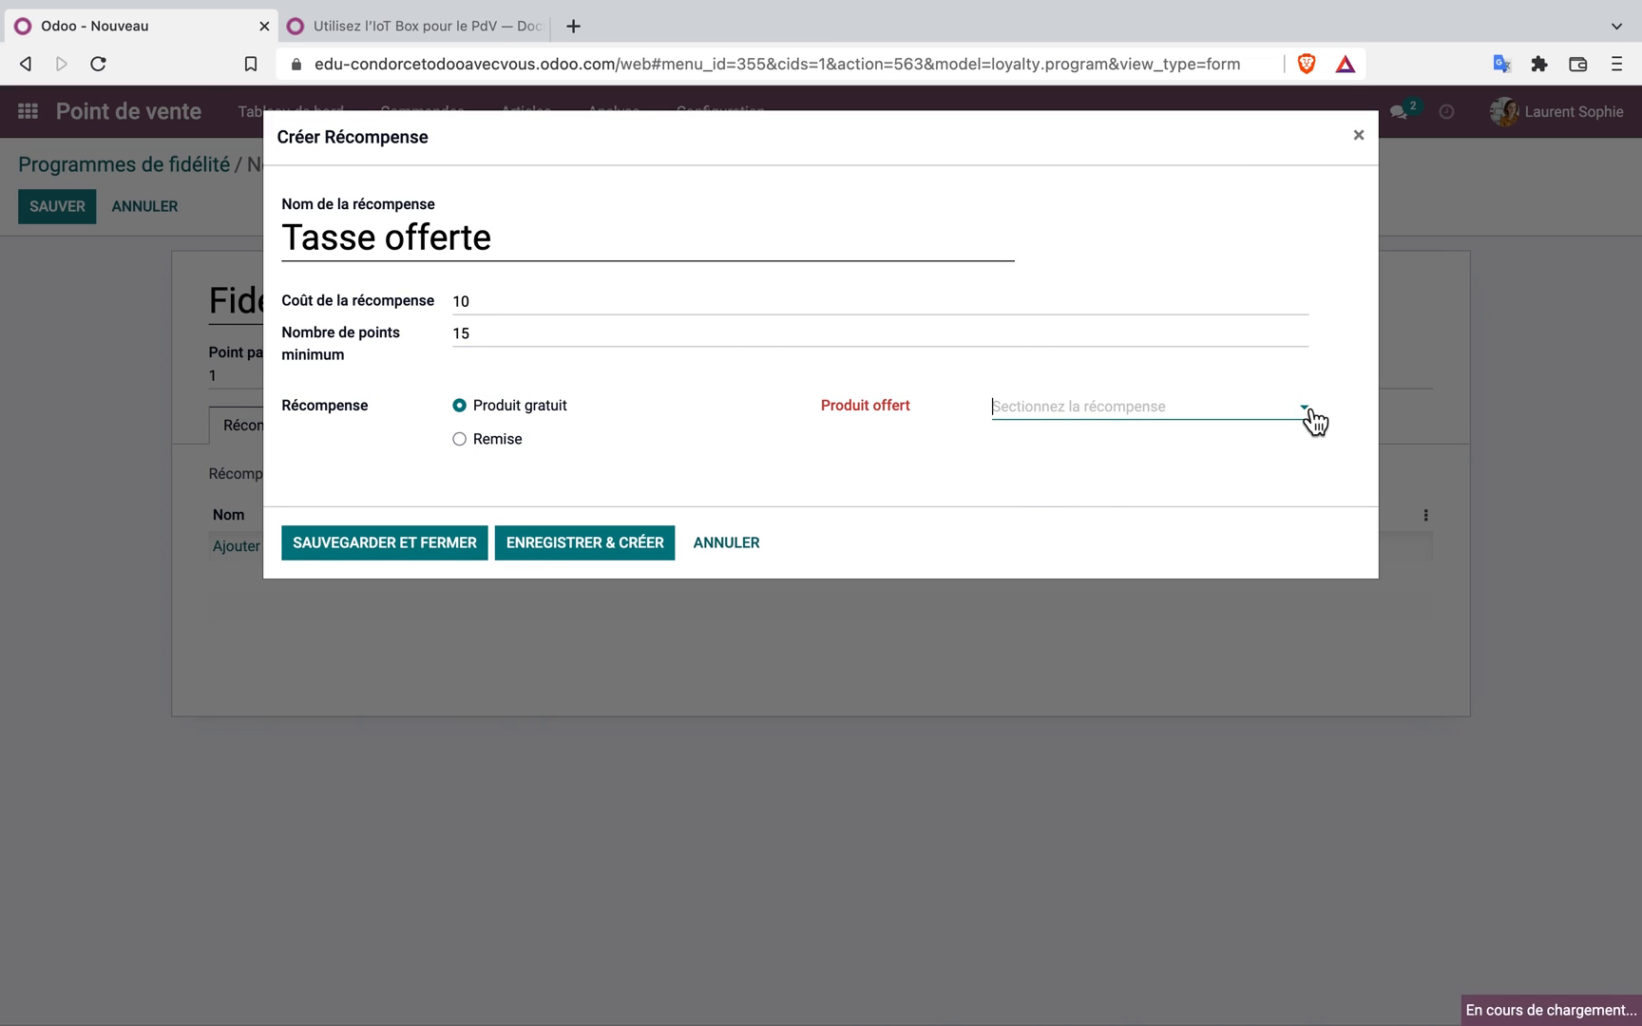
text(Ta)
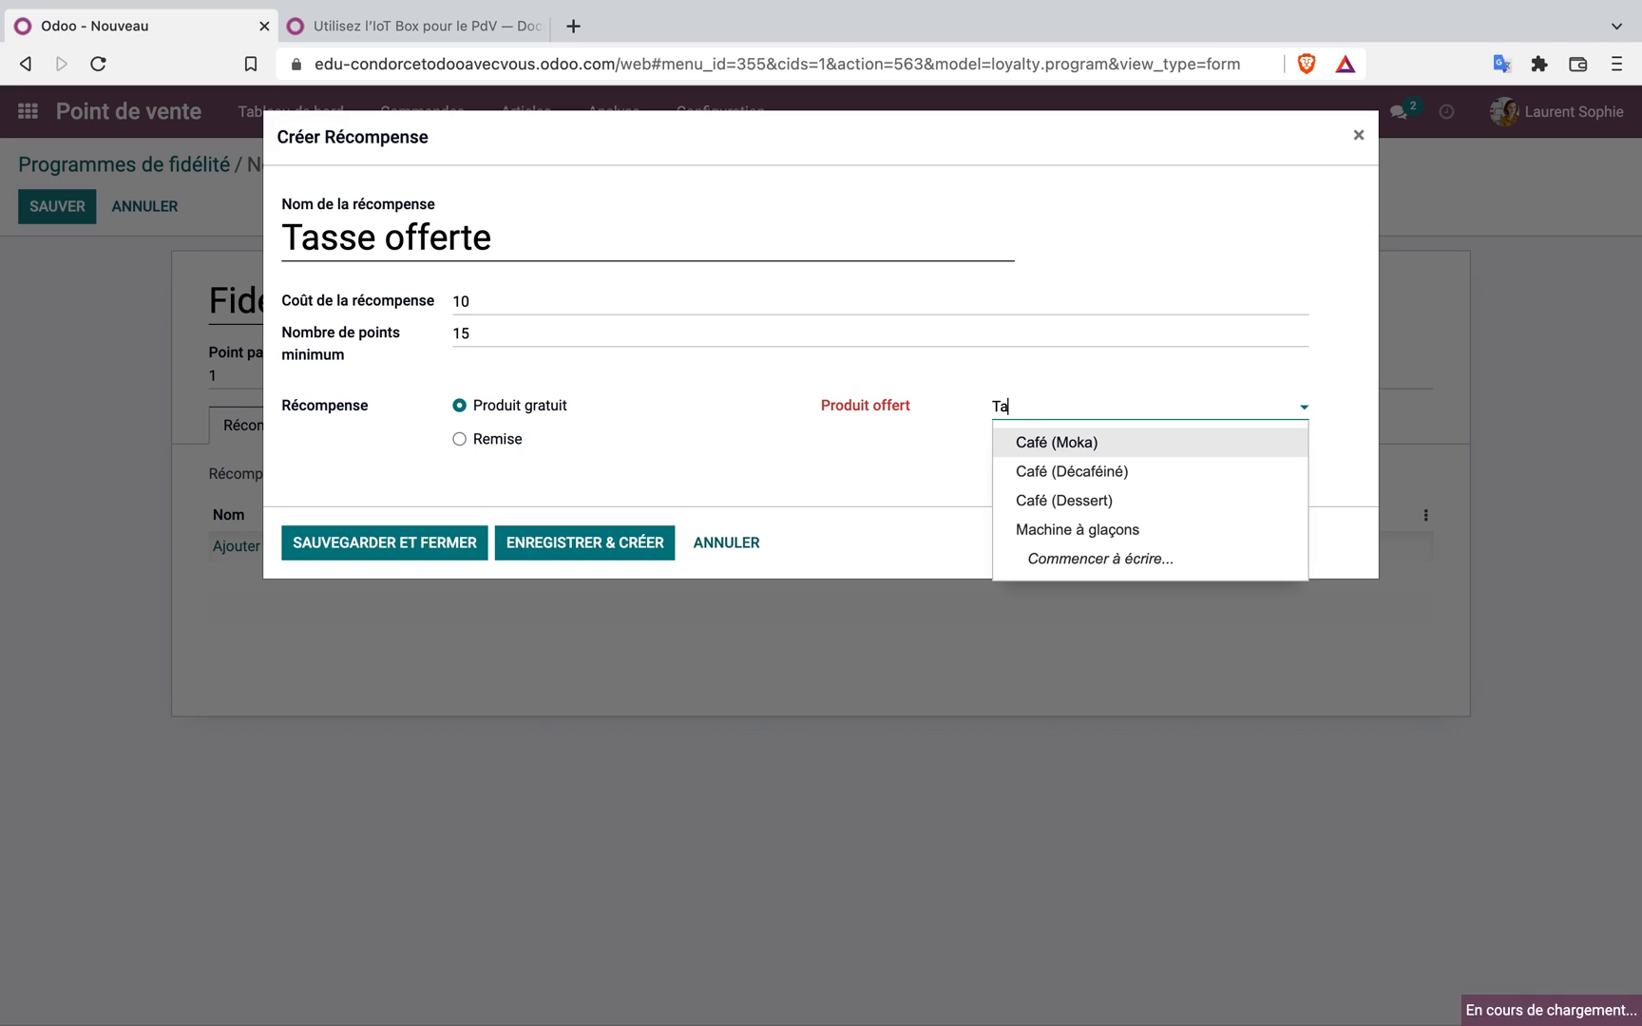
text(sse offerte)
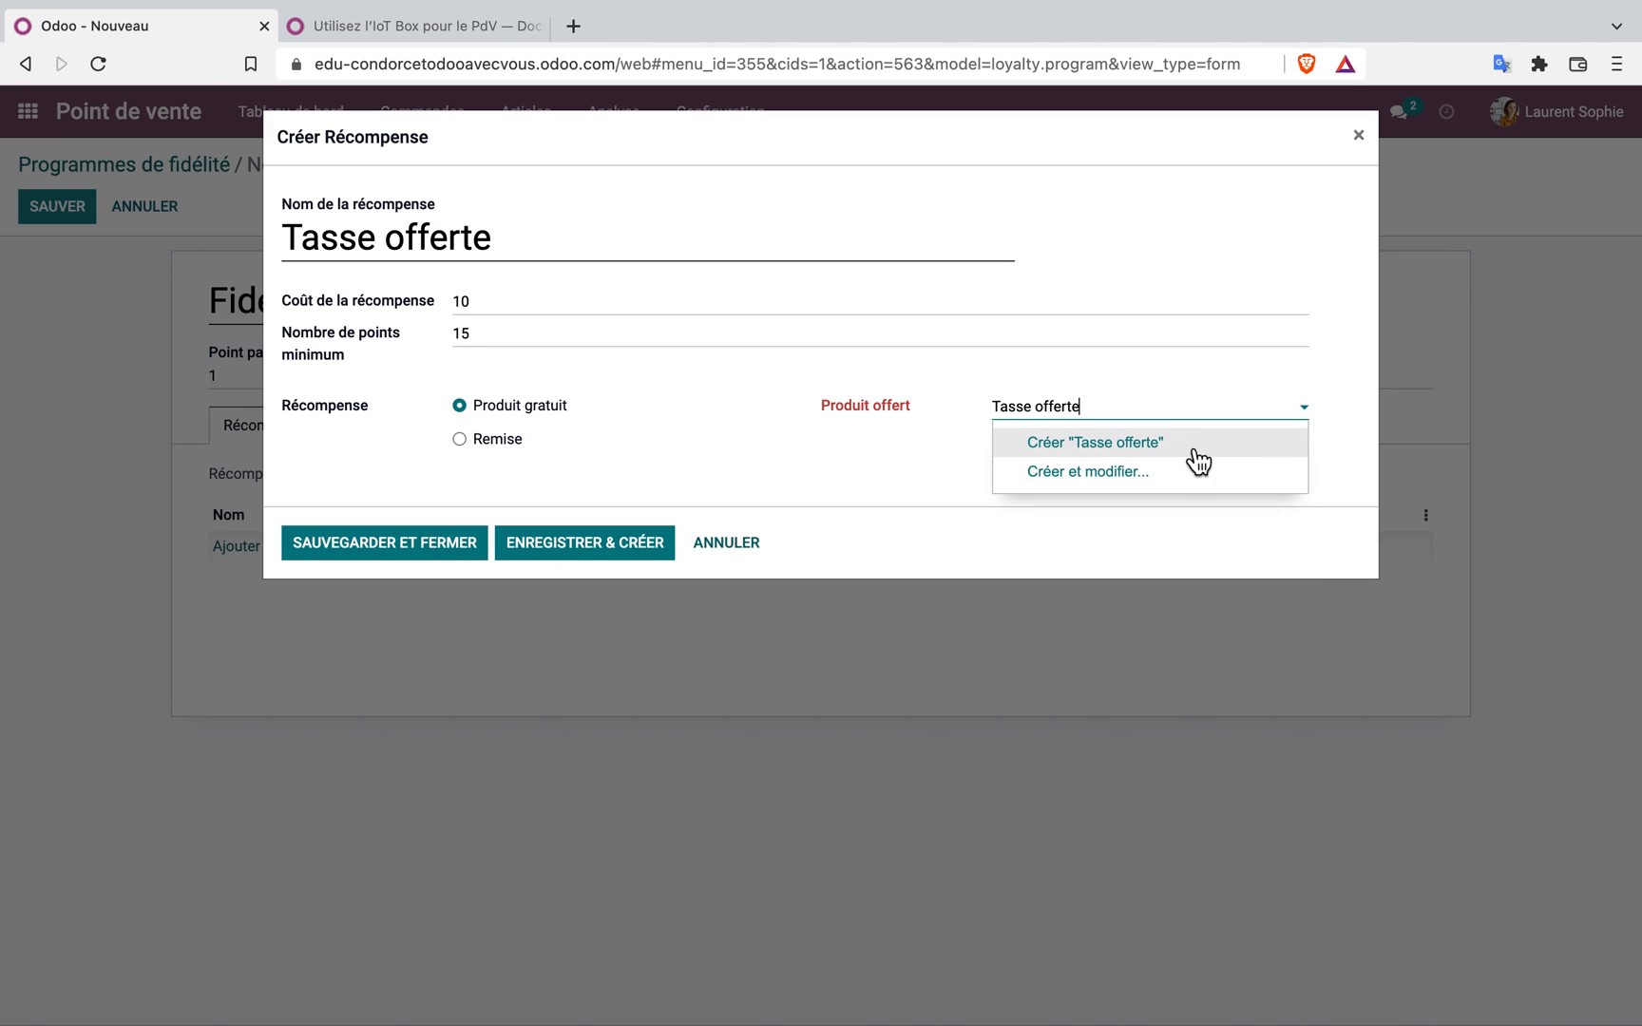
click(1145, 442)
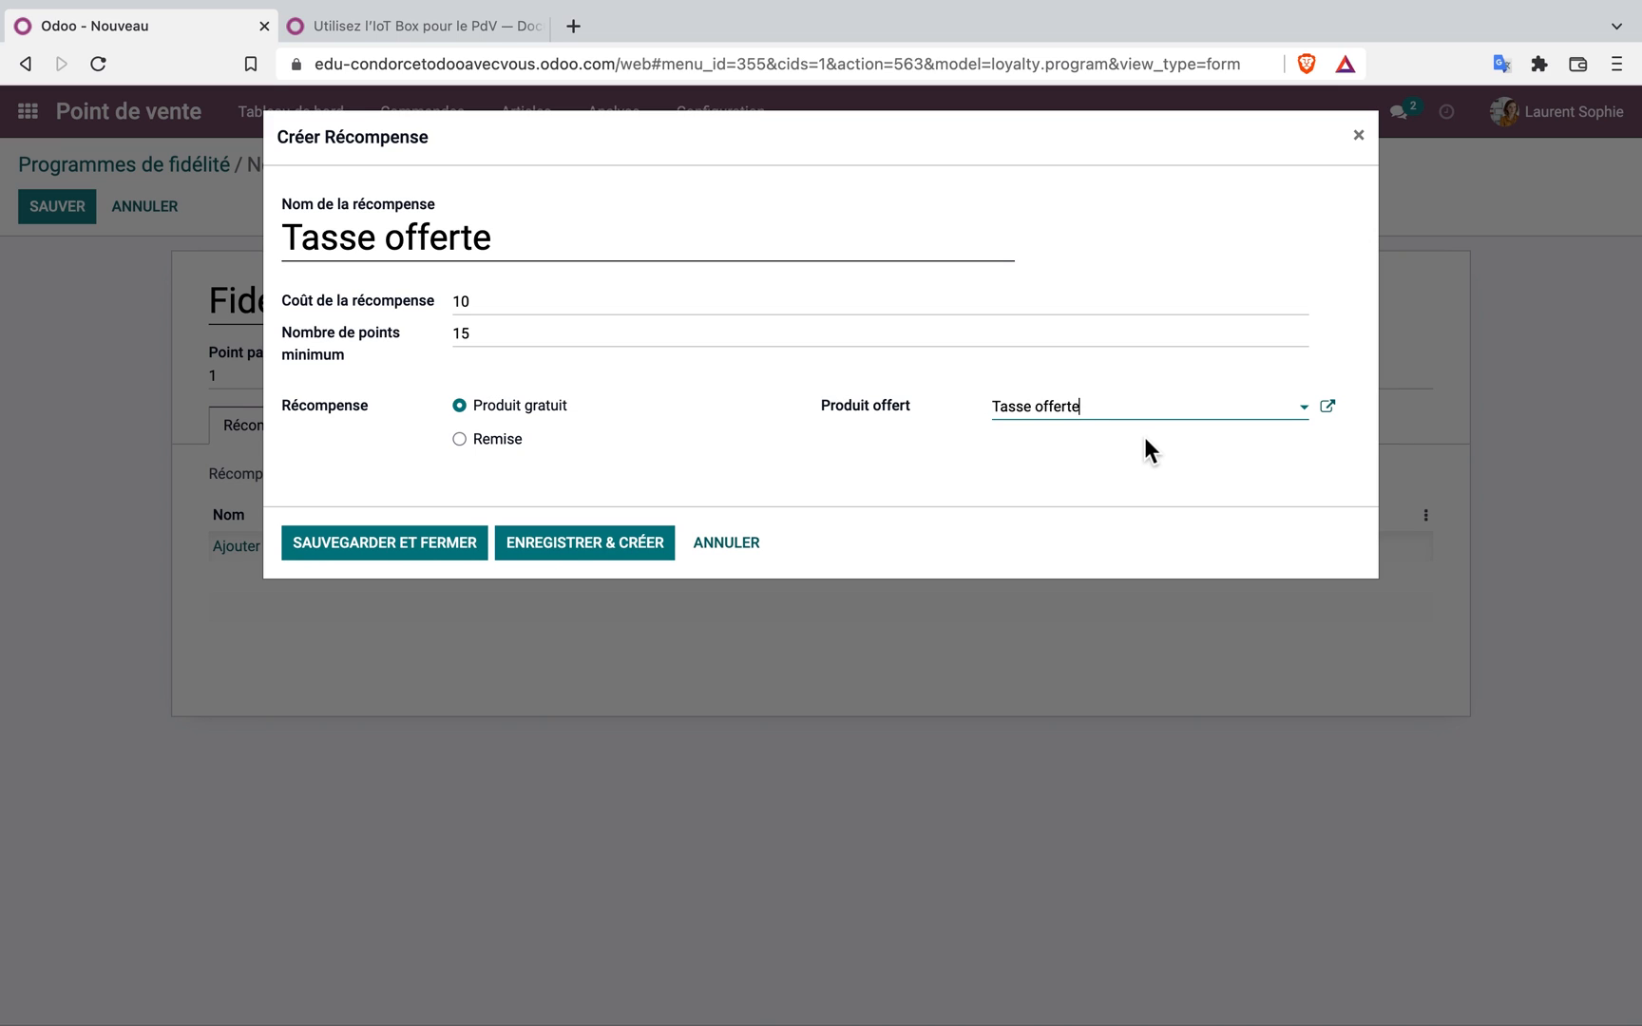
Check the Tasse offerte article's sales options without editing them, and save the reward without adding another
click(1328, 409)
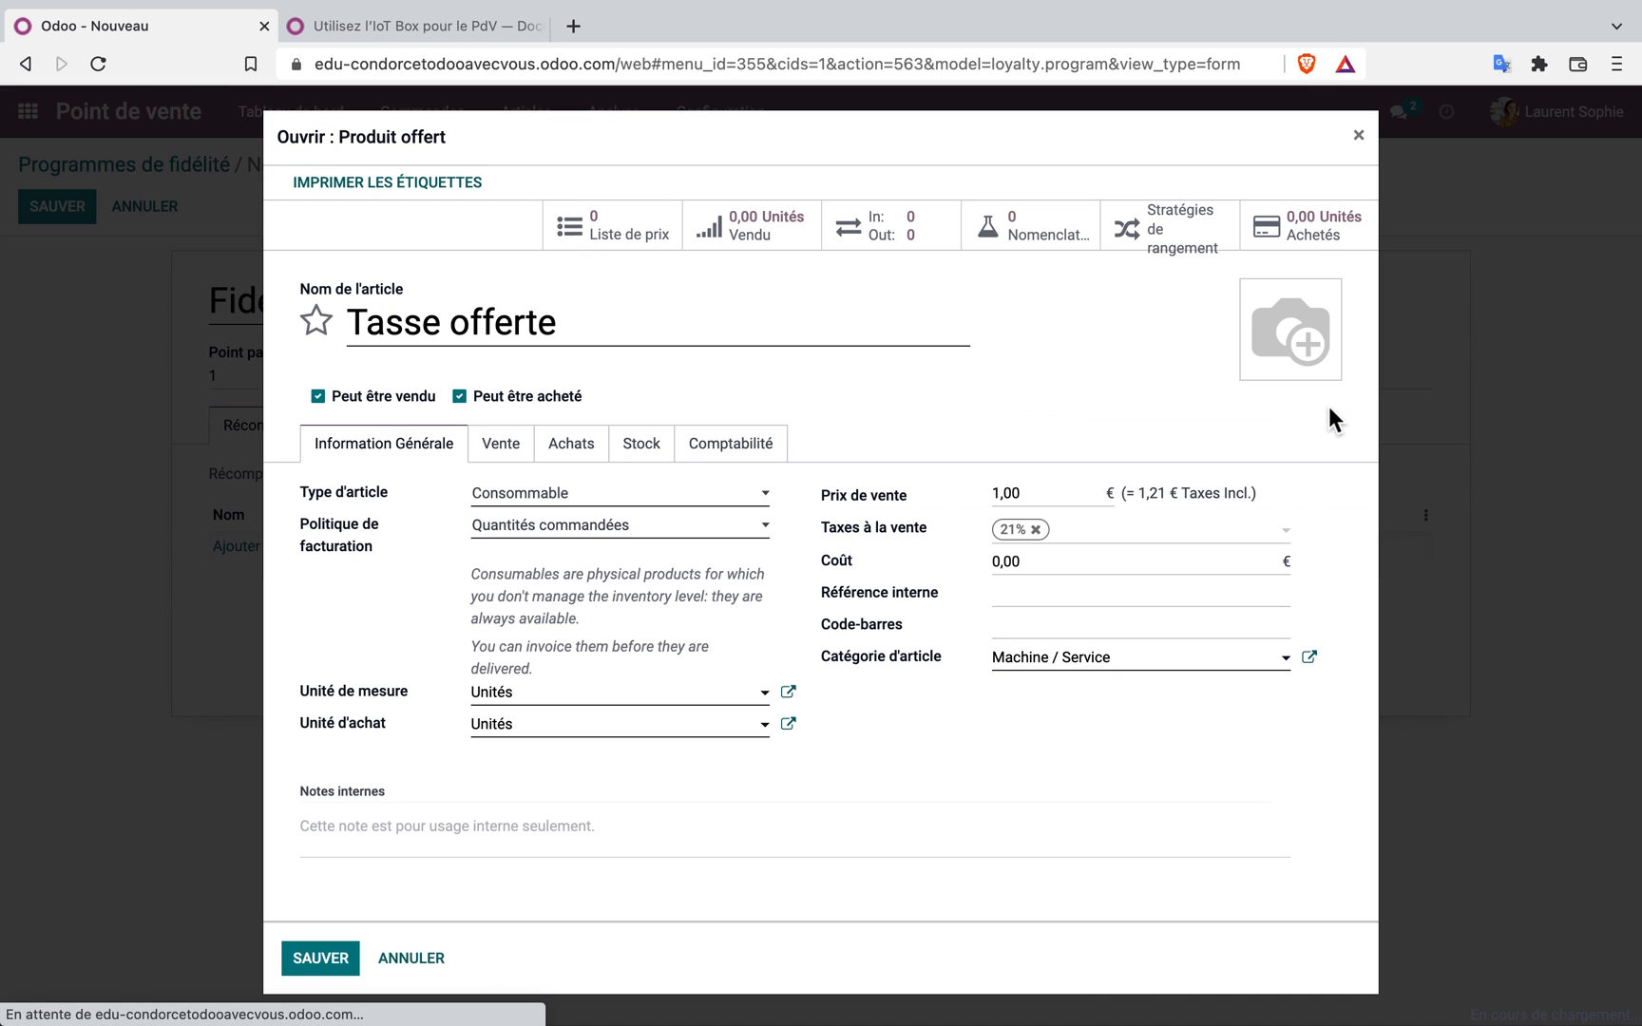
click(518, 454)
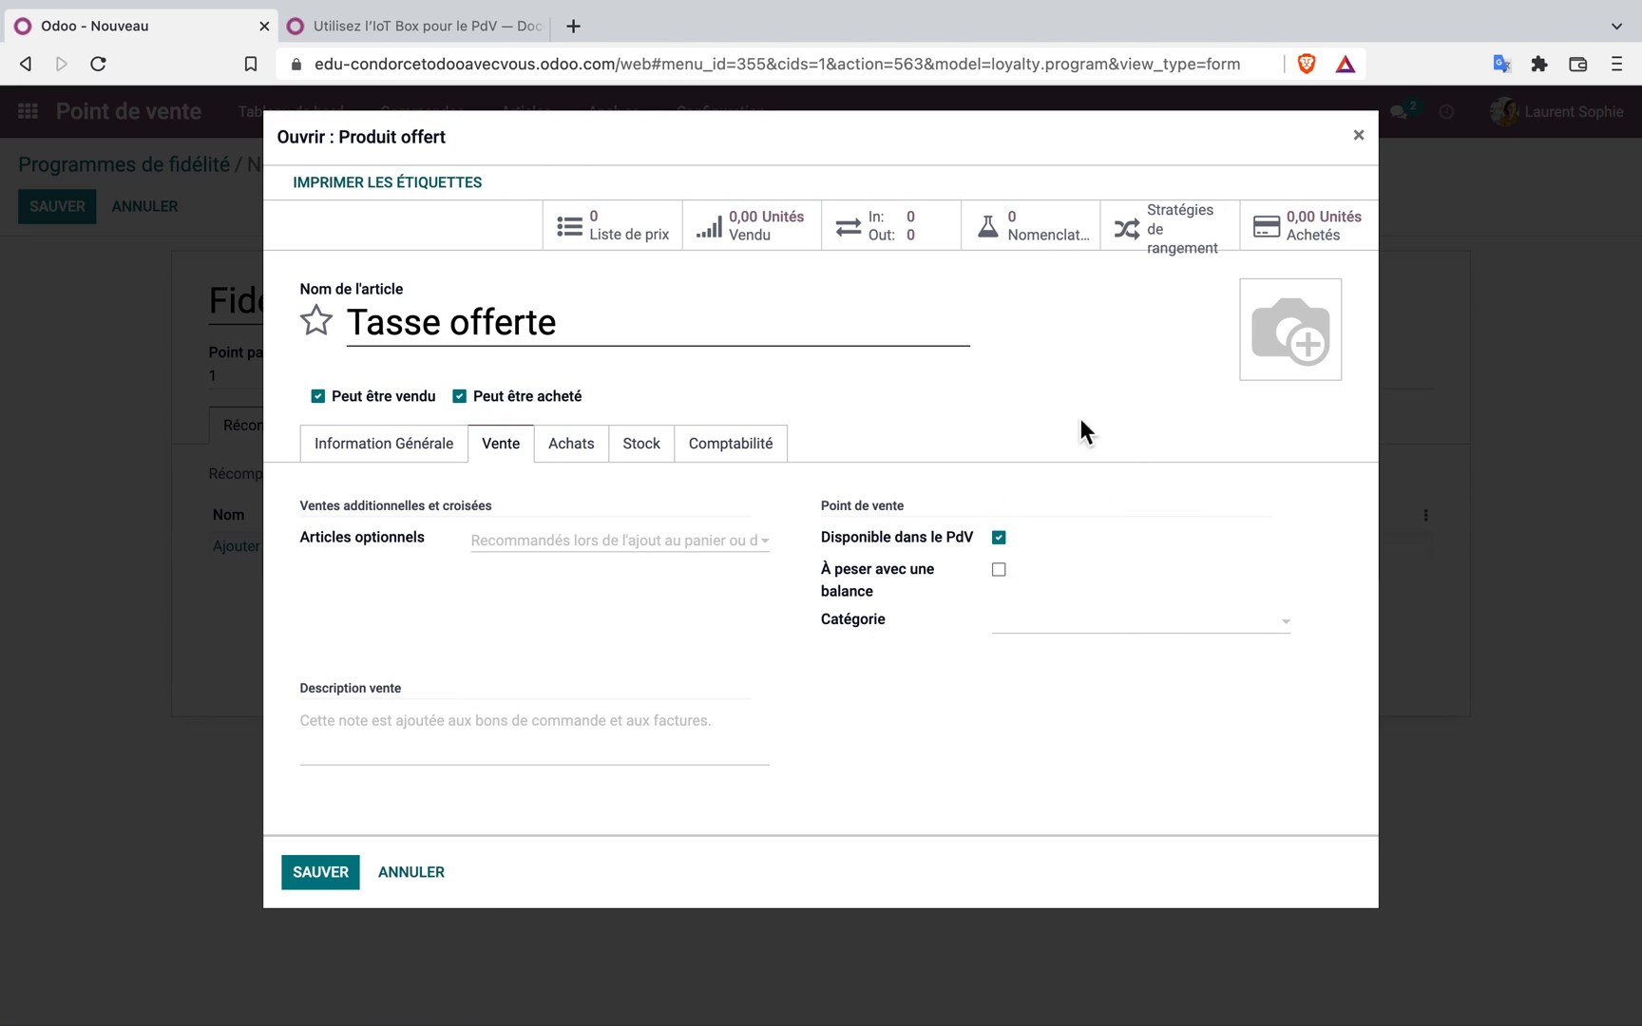
click(415, 875)
click(619, 556)
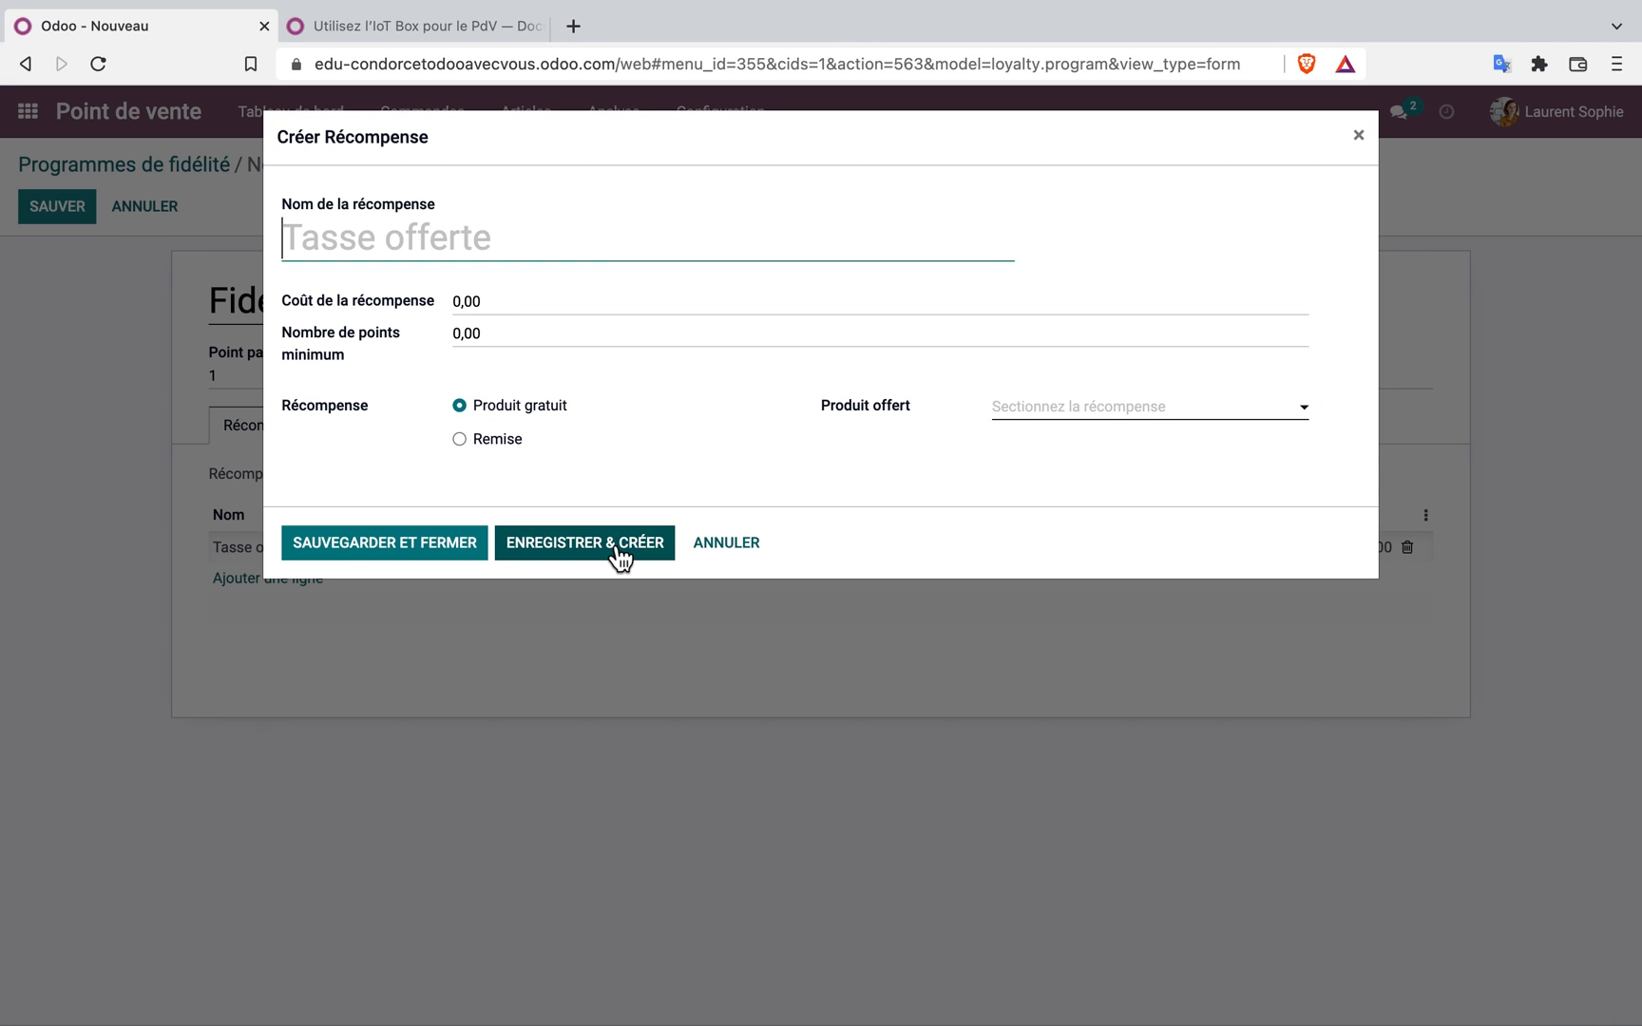
click(1358, 136)
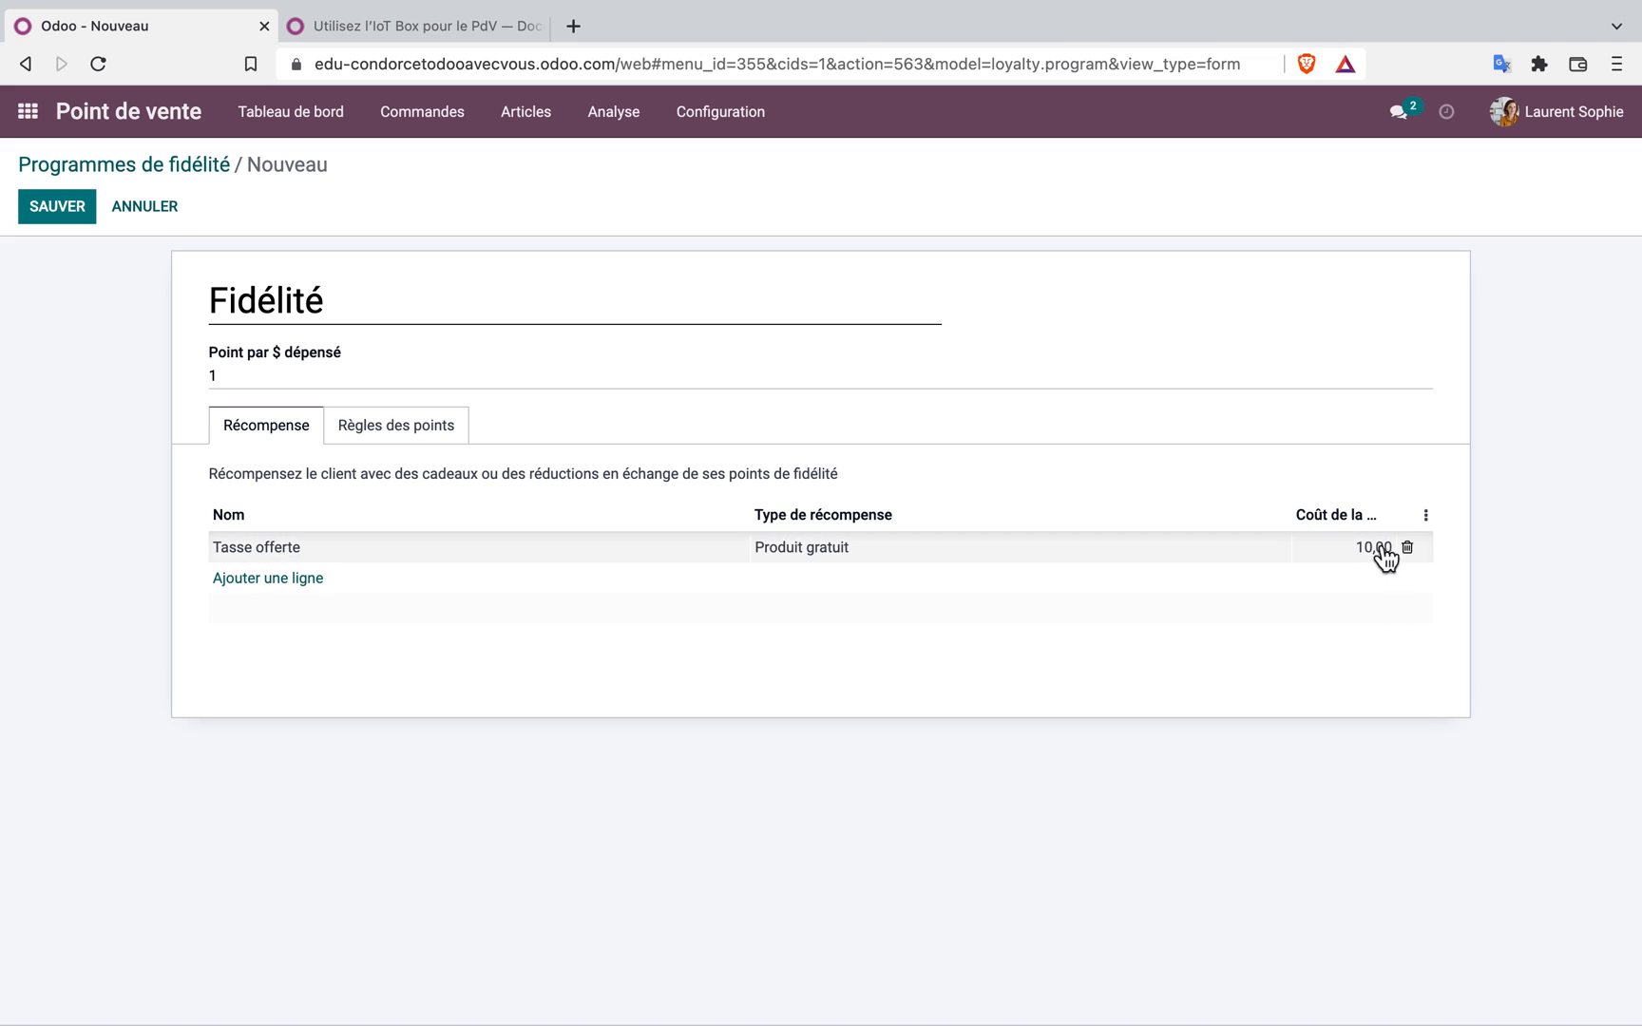
Look at the blank points rule form, discard it, and save the Fidélité programme
click(412, 430)
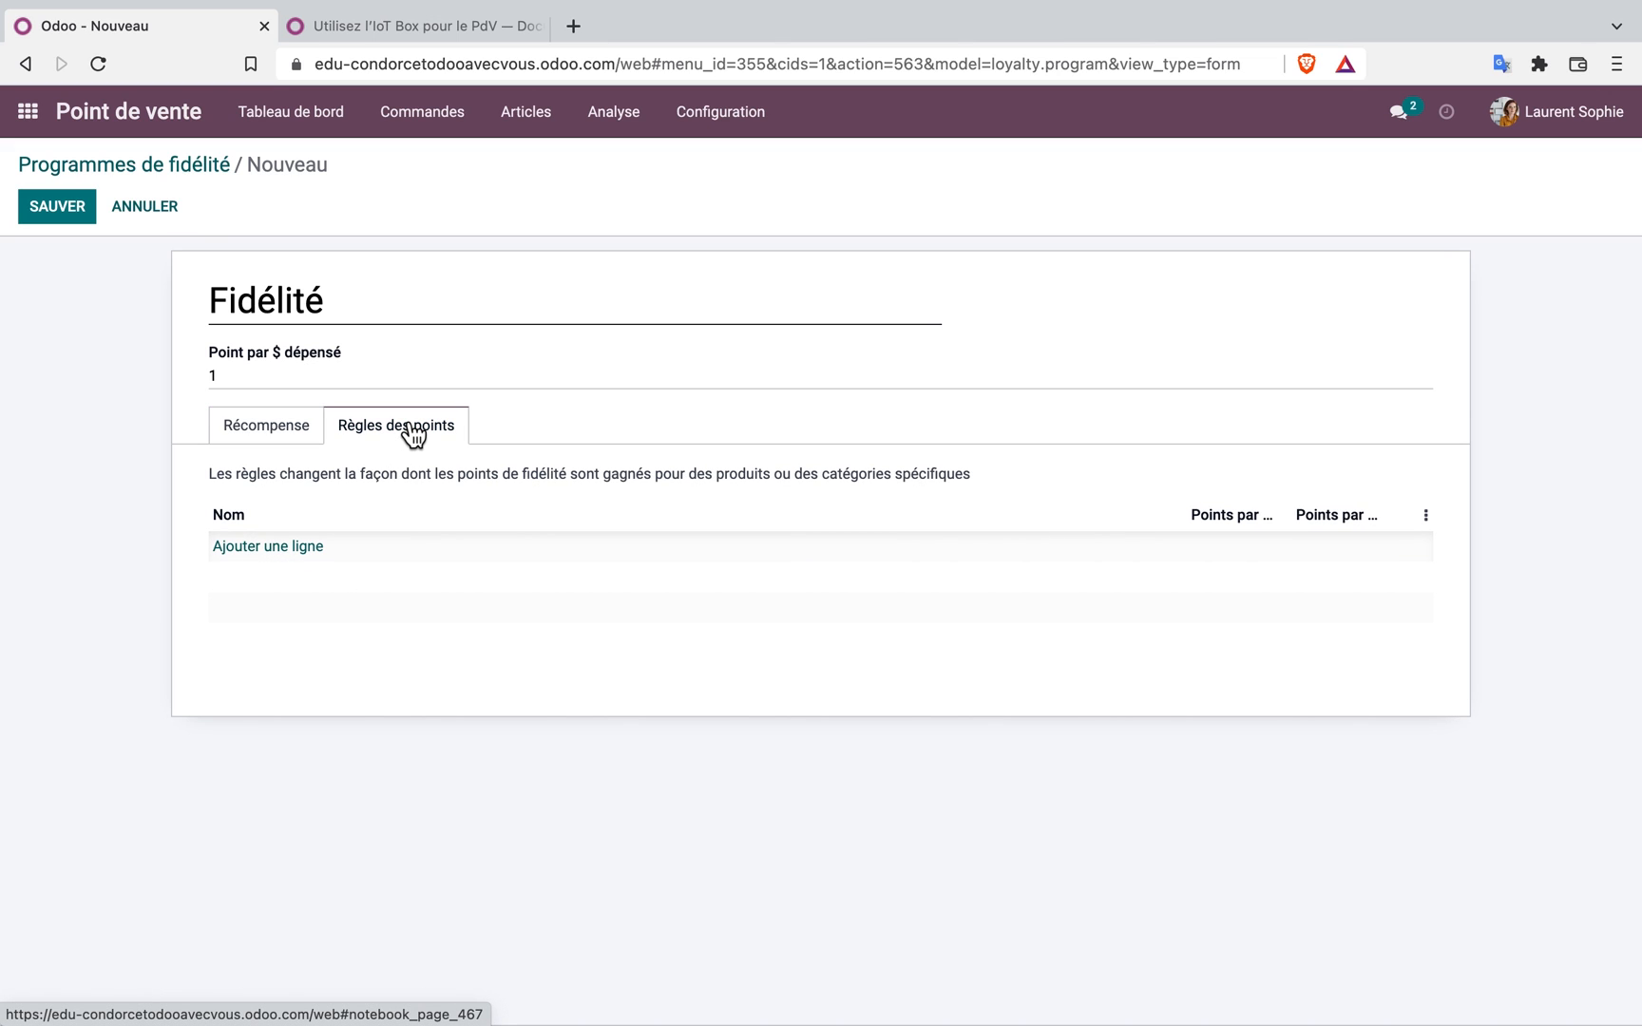
click(275, 551)
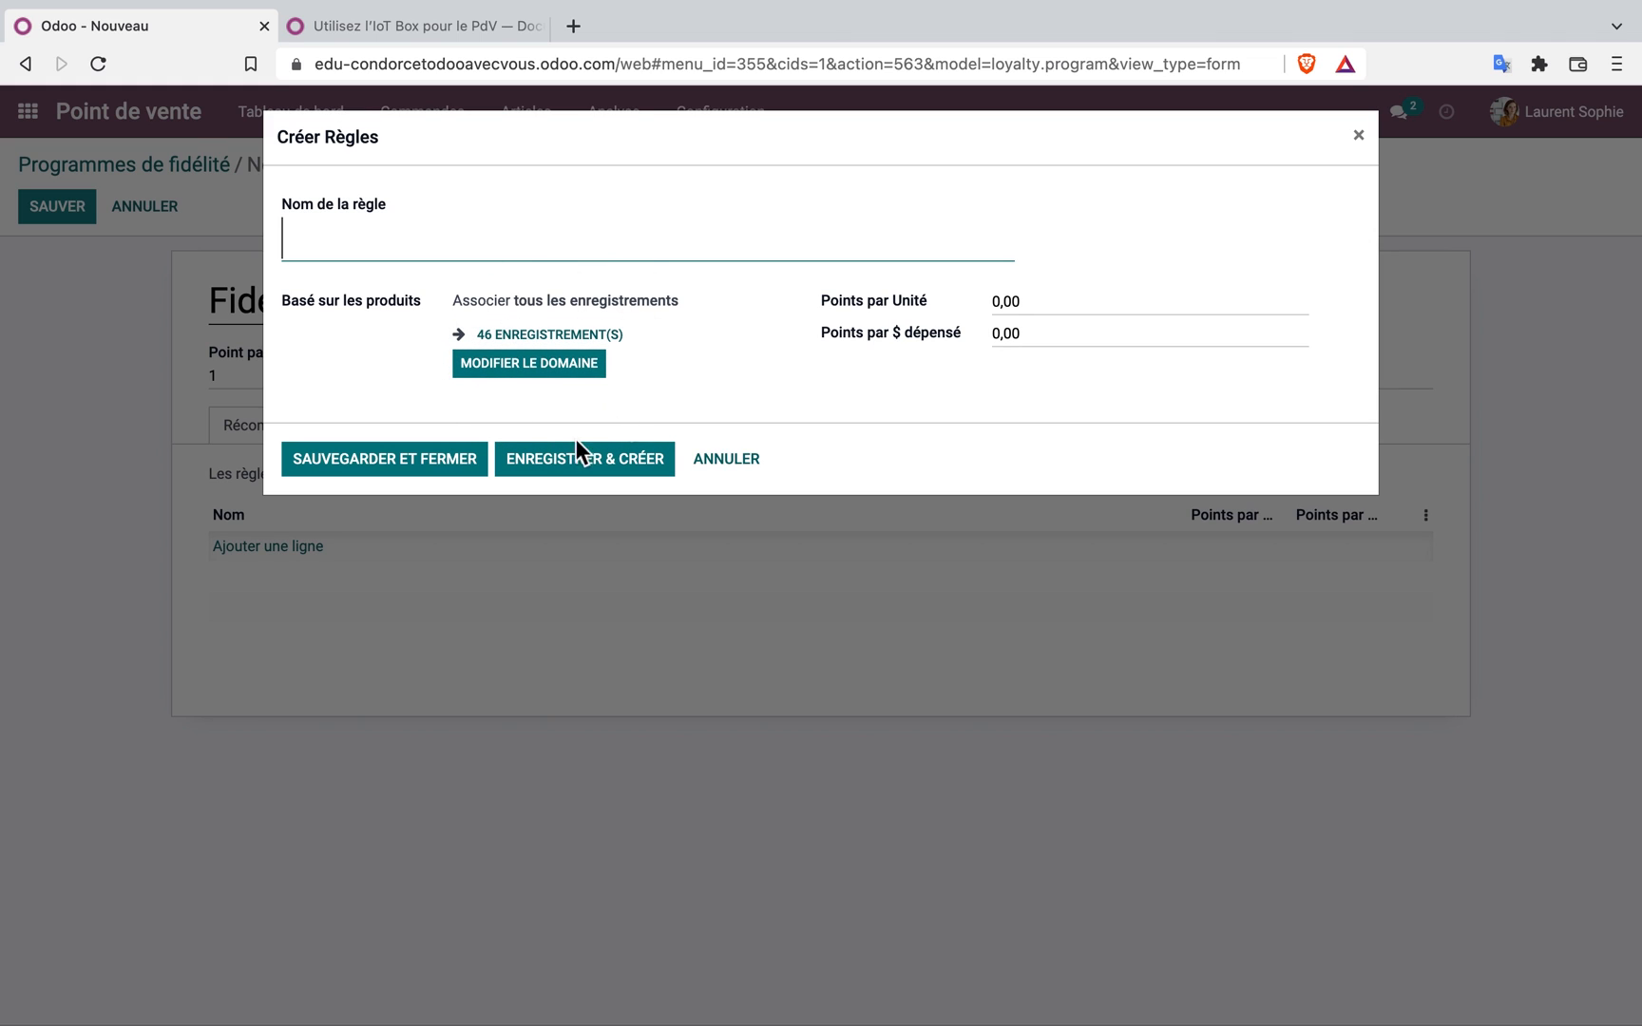
click(746, 462)
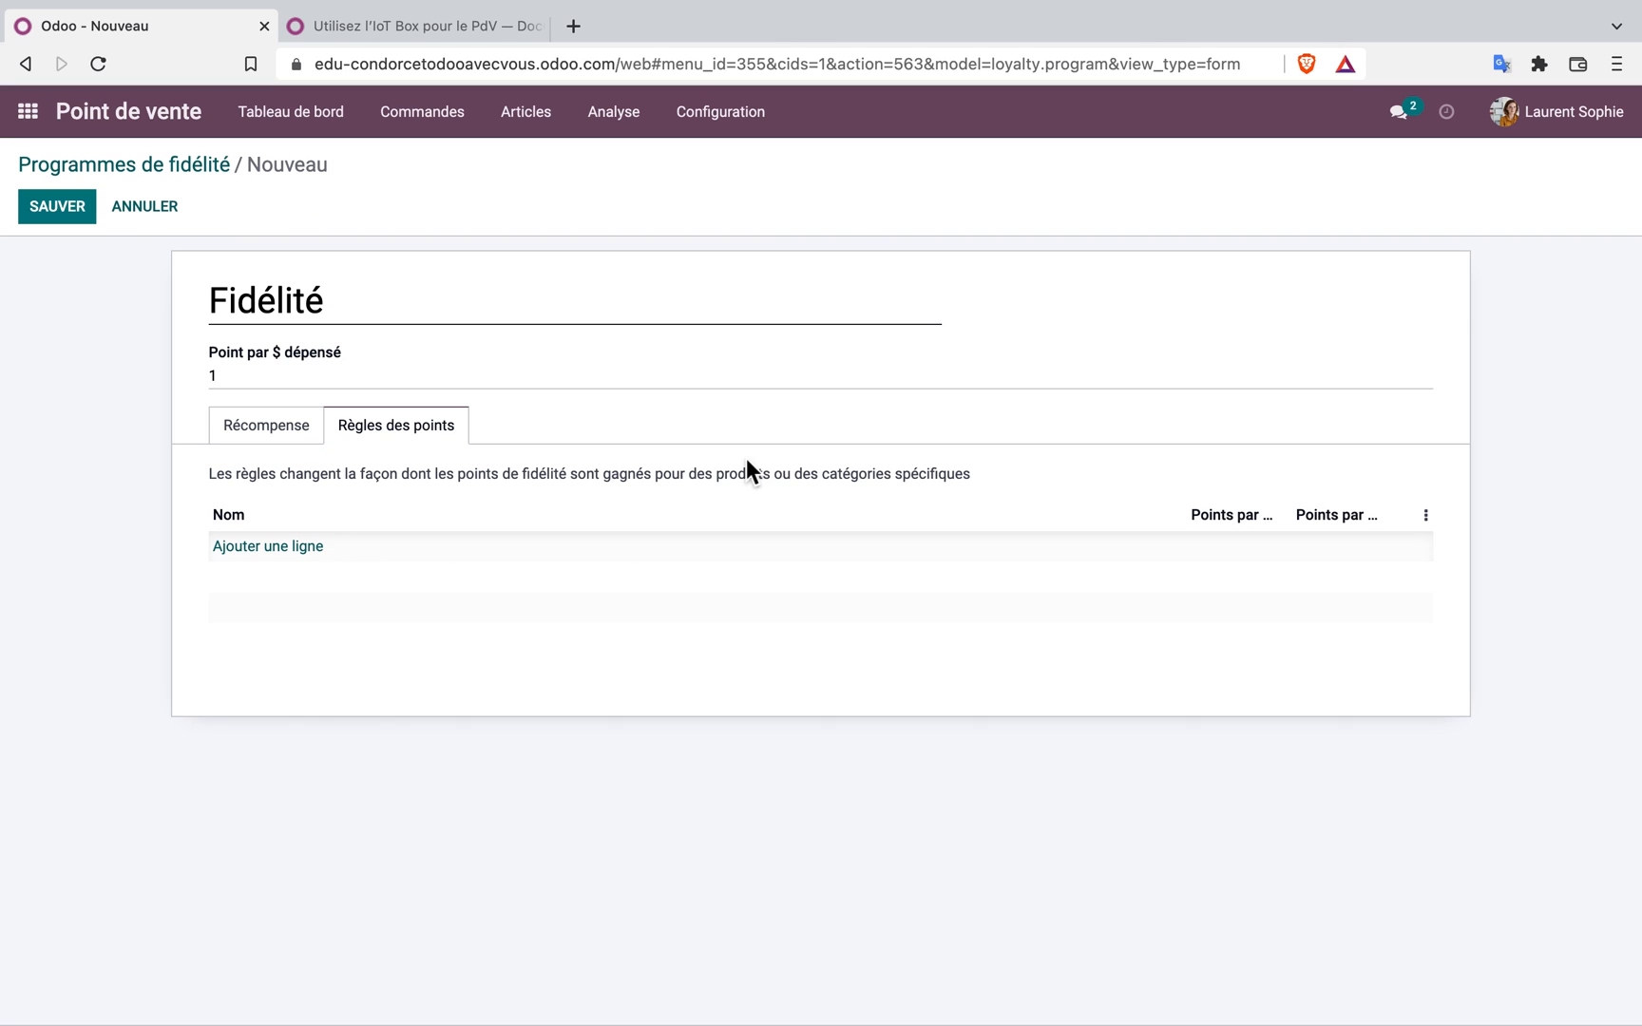
click(291, 444)
click(438, 444)
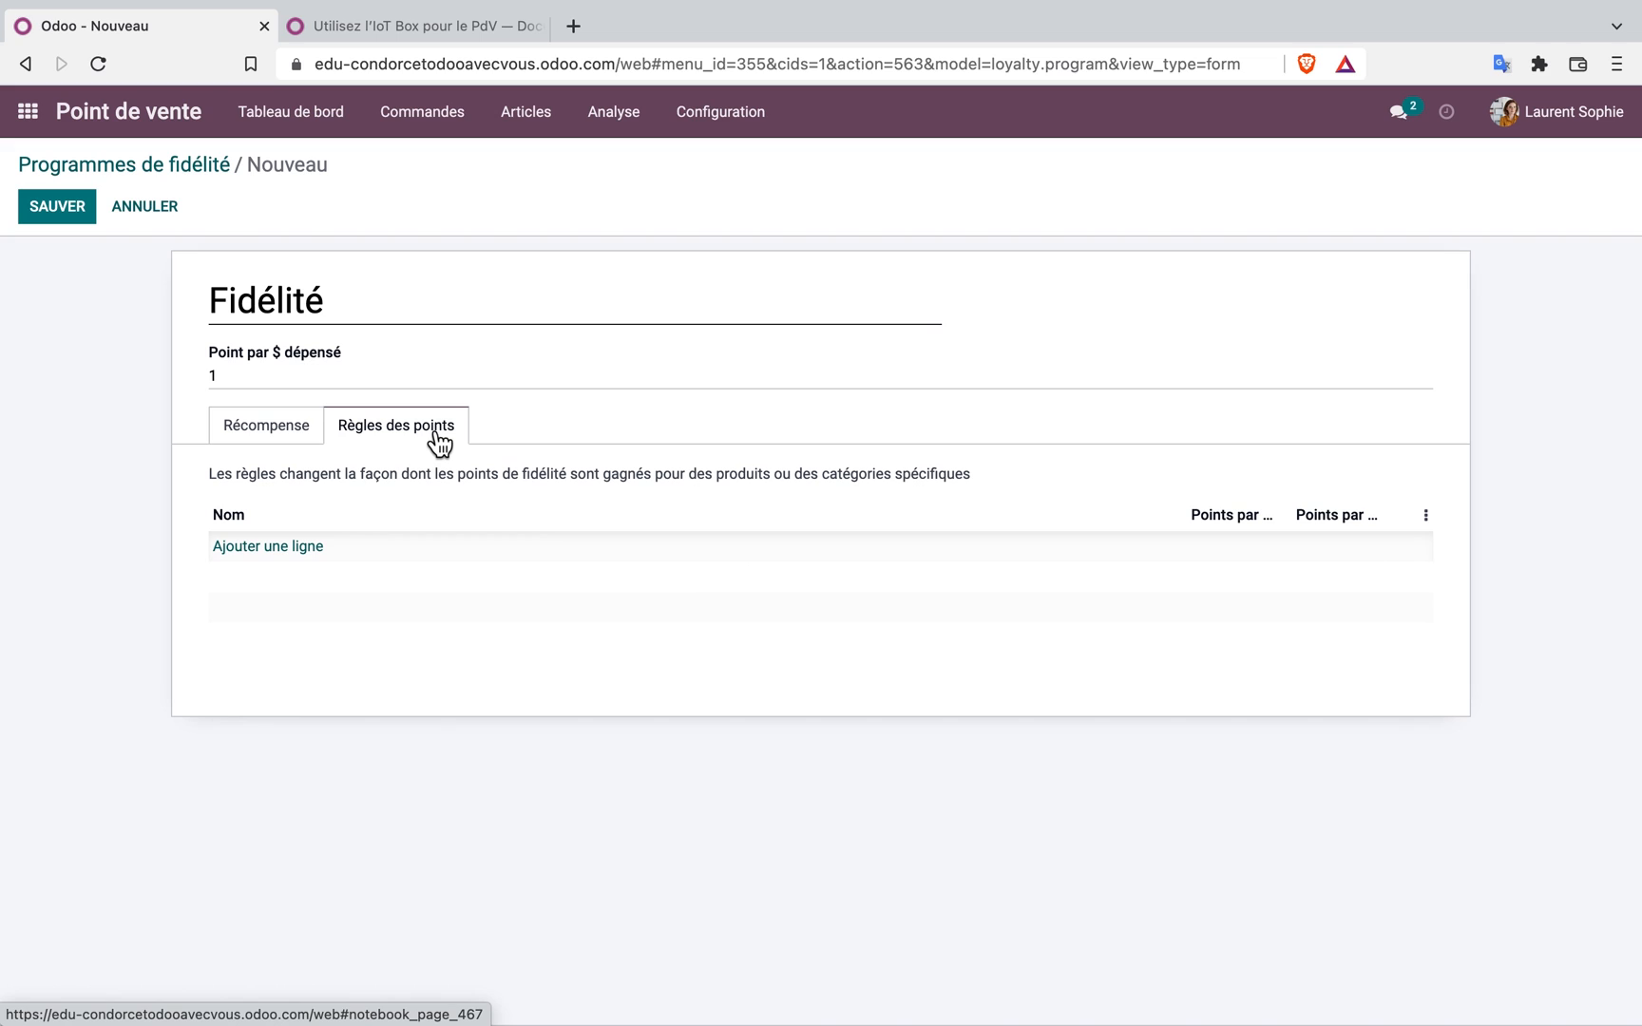
click(285, 441)
click(51, 206)
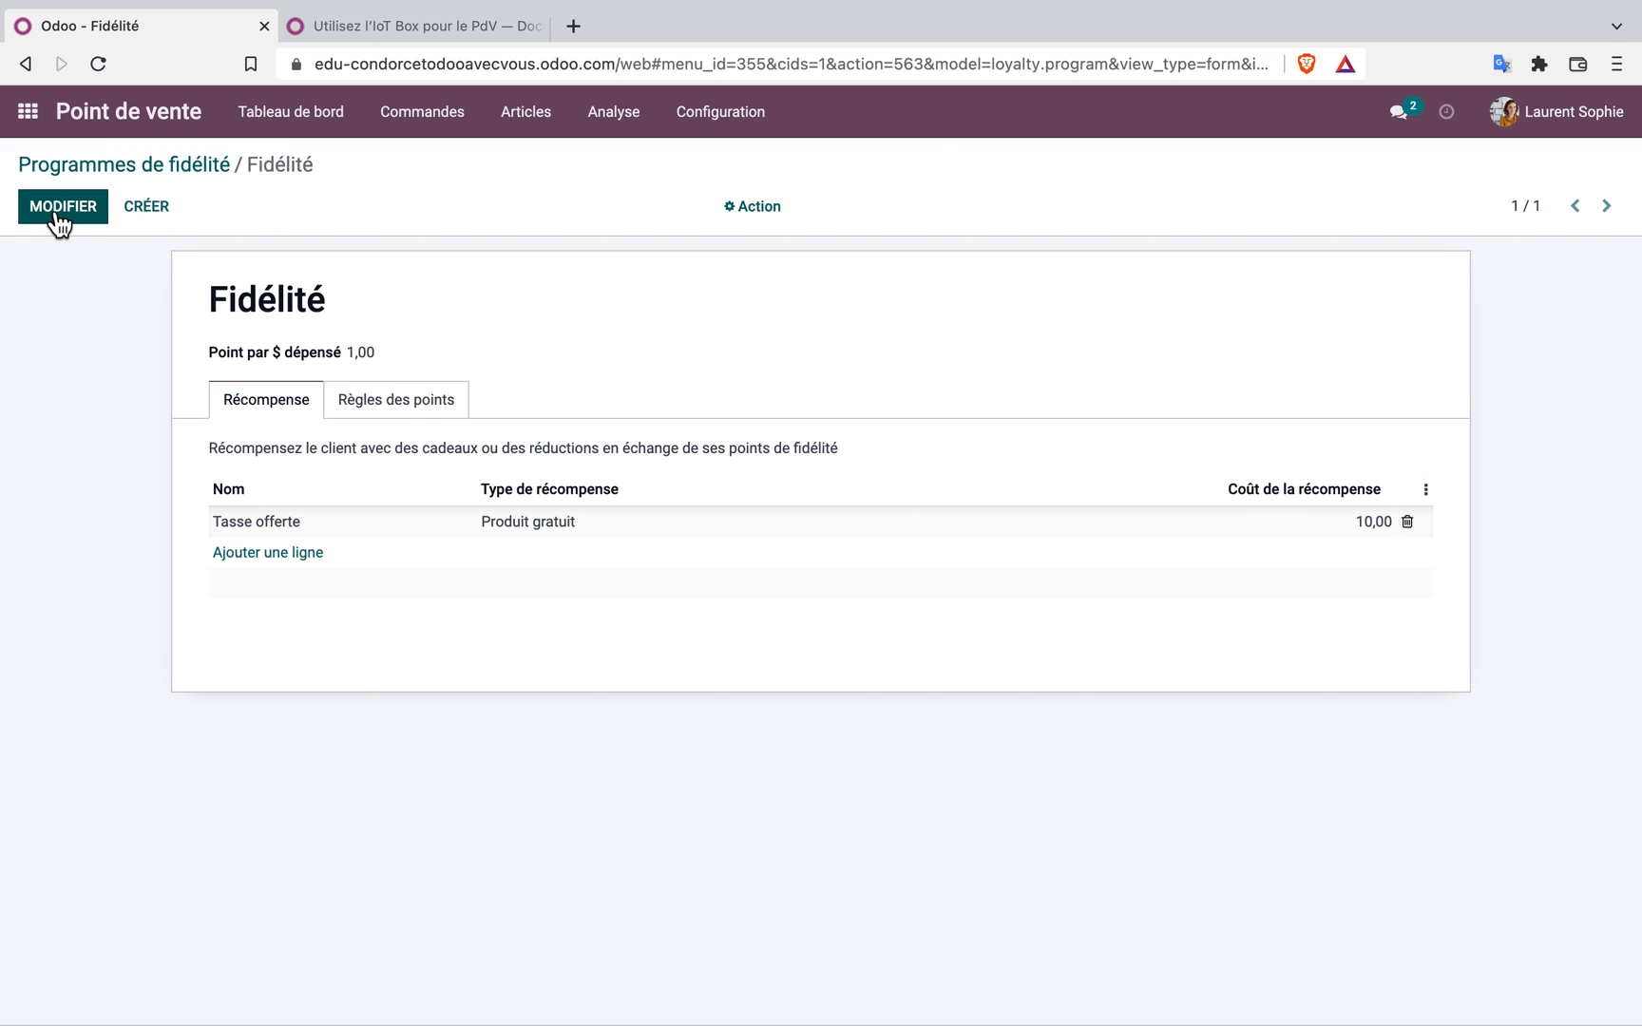
Open the configuration of the Shop point of sale and review its bar/restaurant and authorised employees options
click(627, 118)
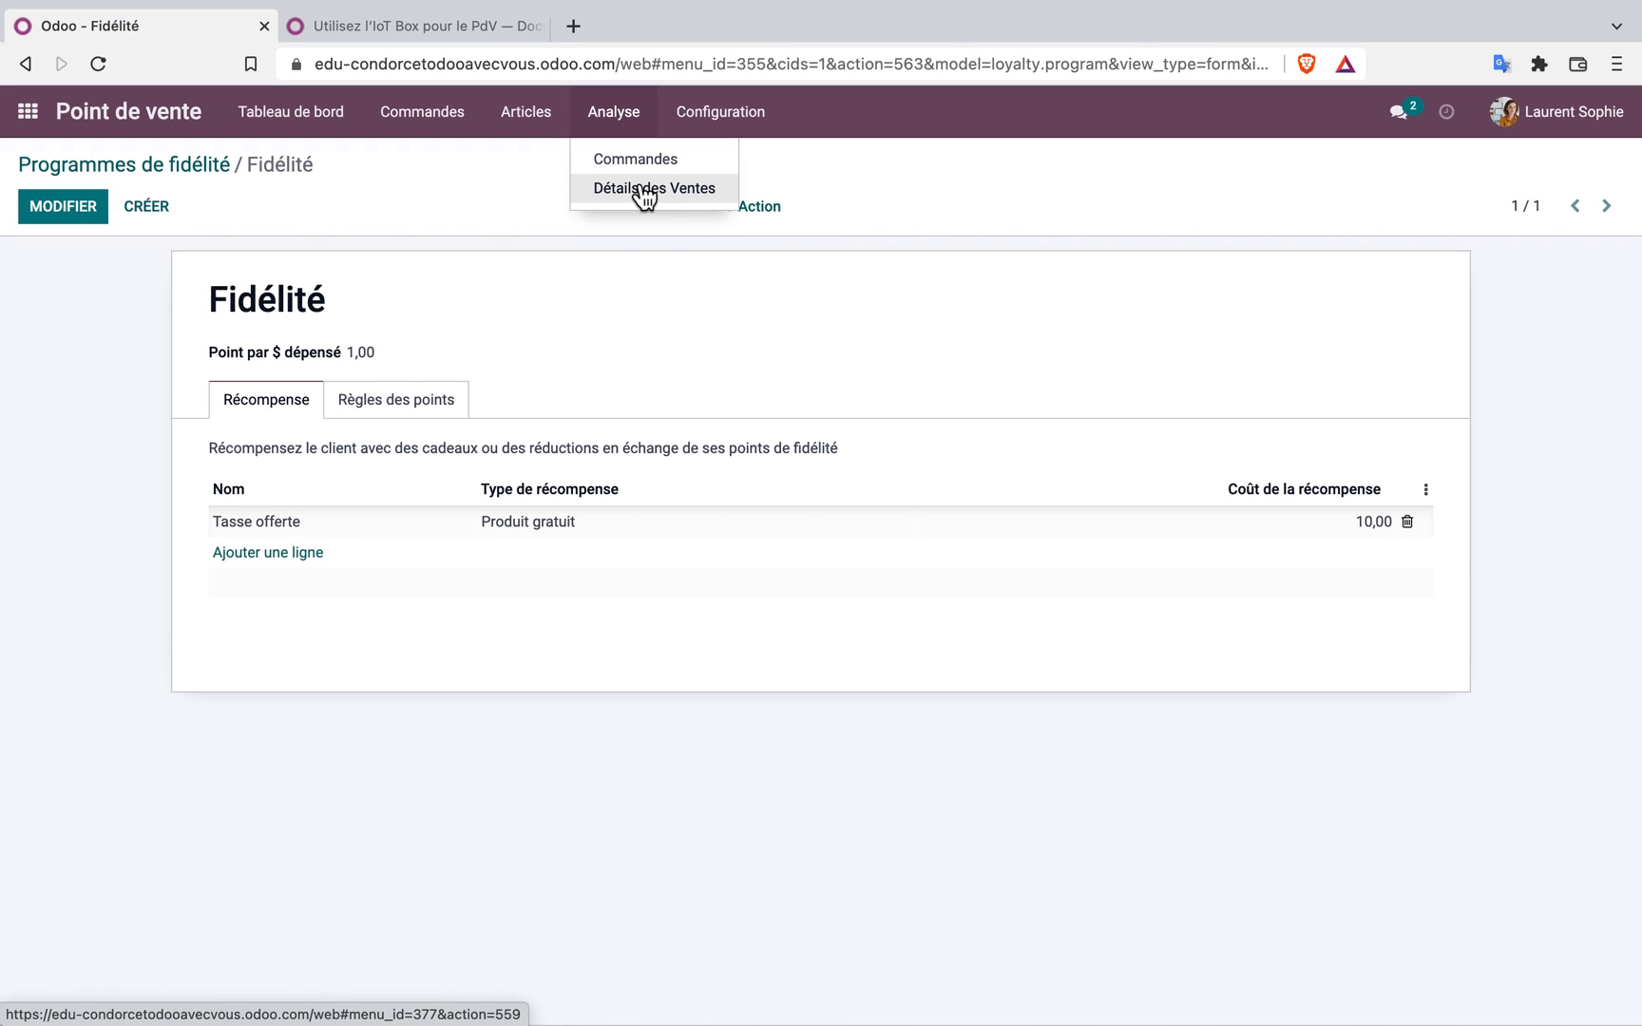
mouse_move(744, 129)
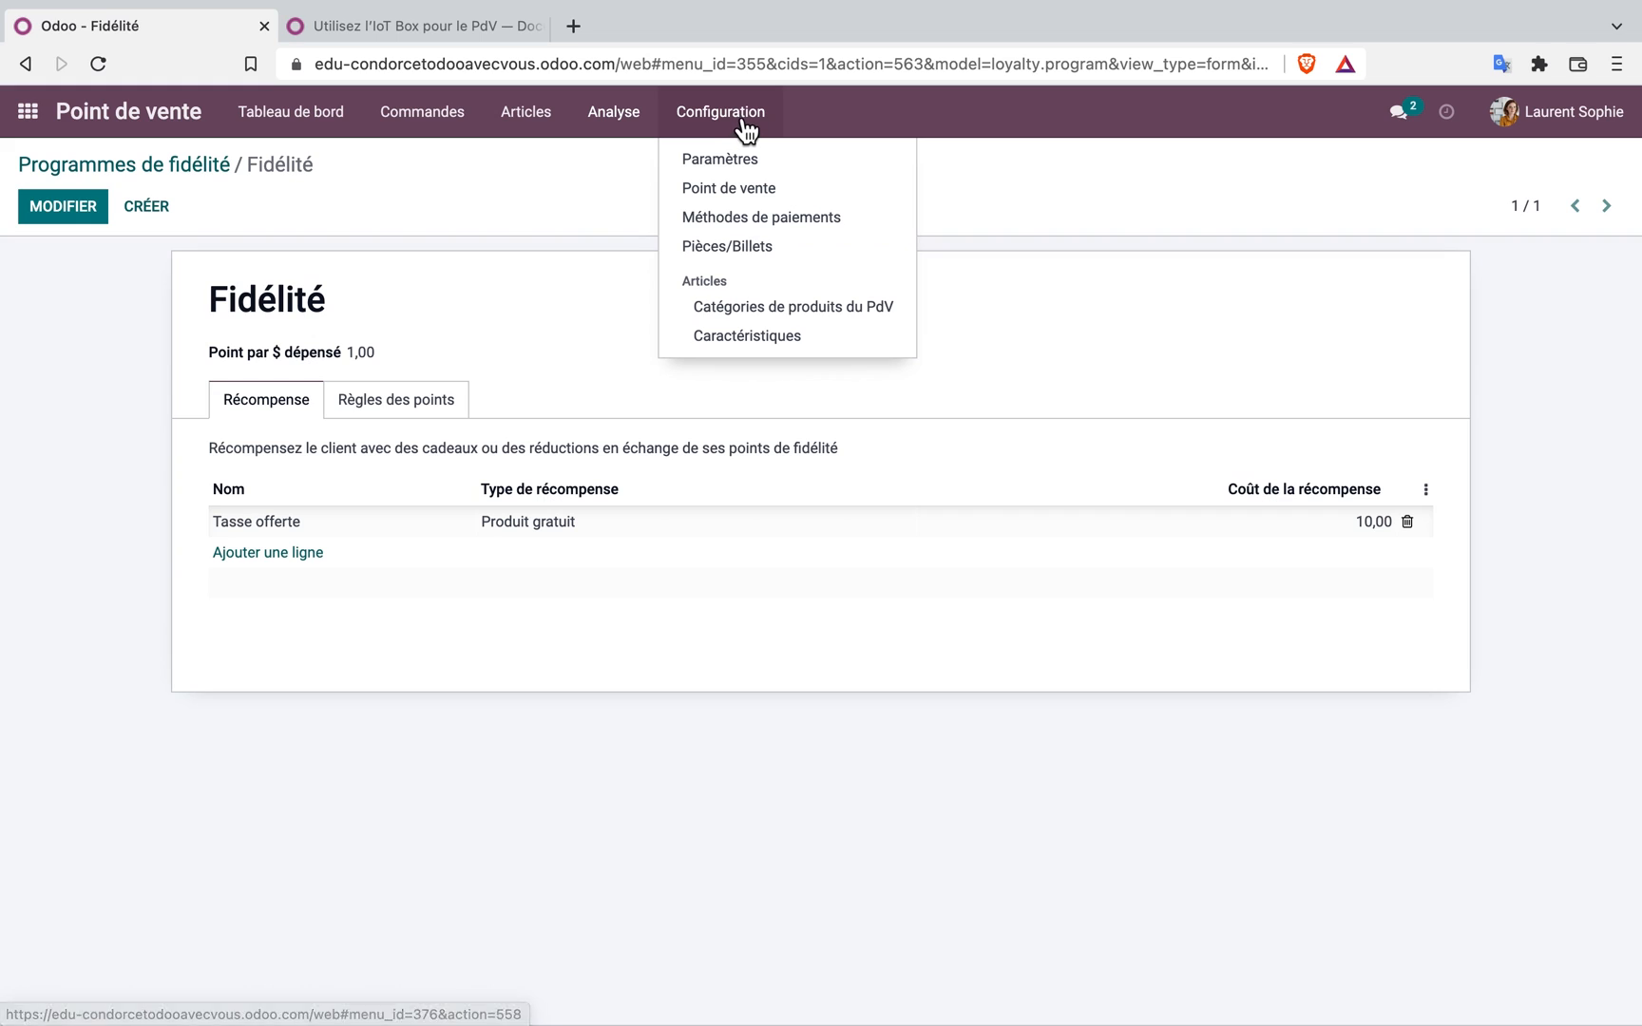
click(750, 190)
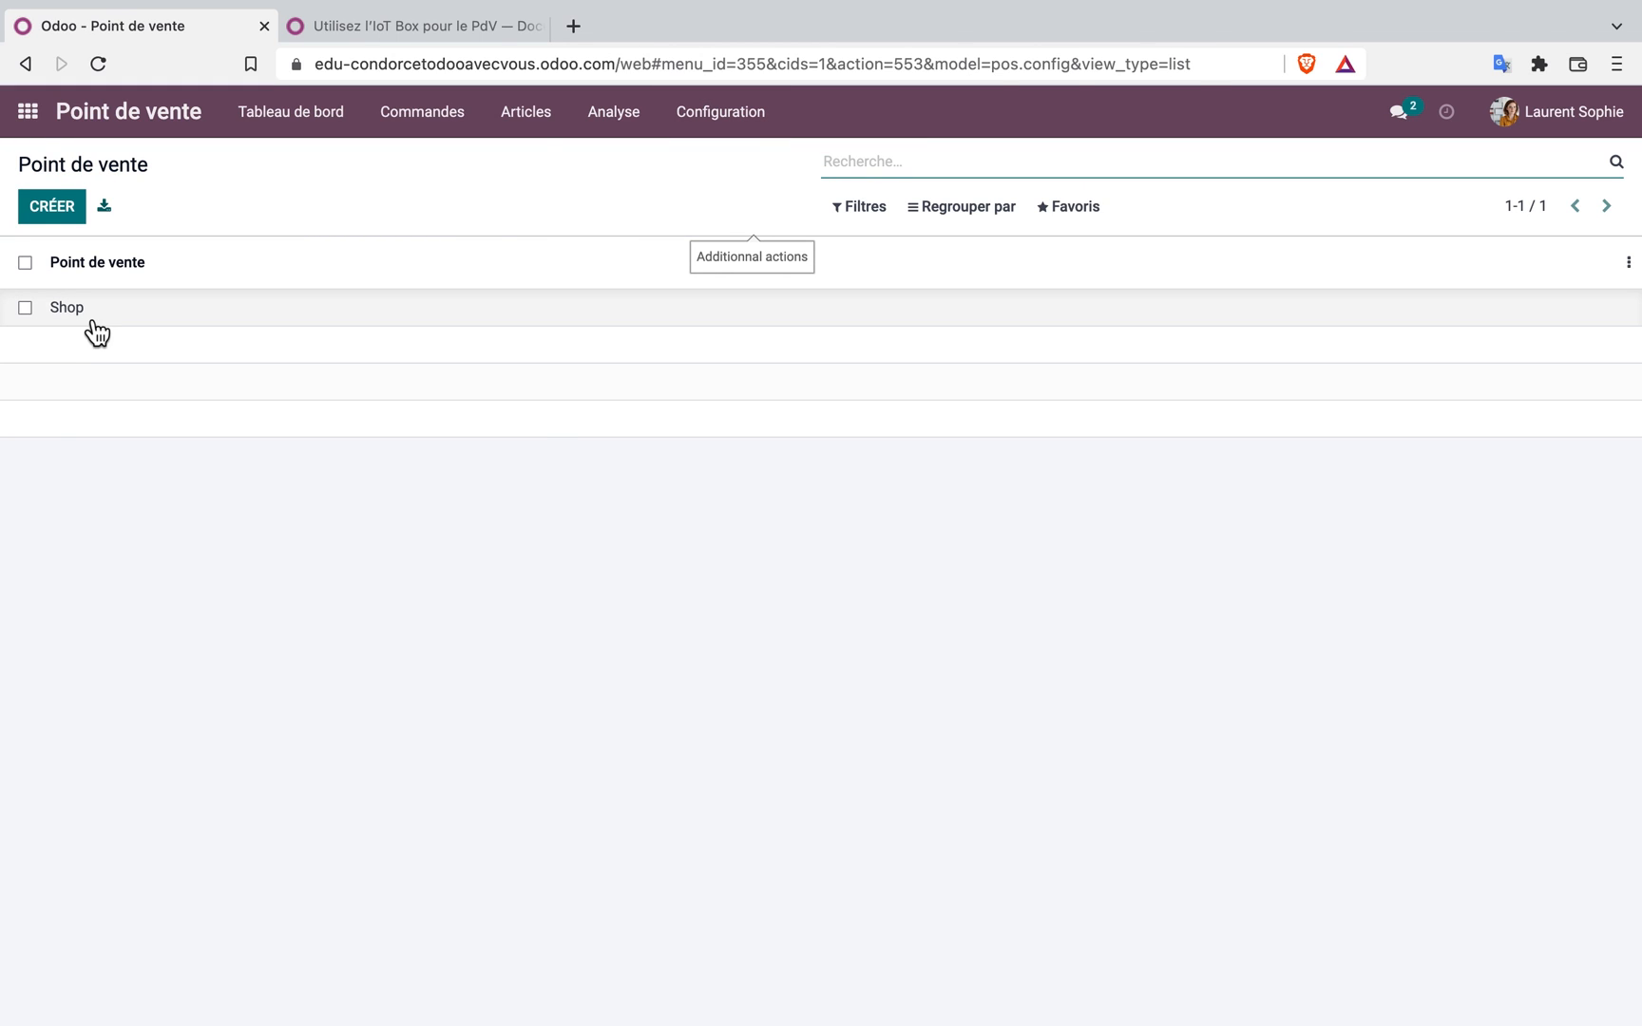
click(90, 317)
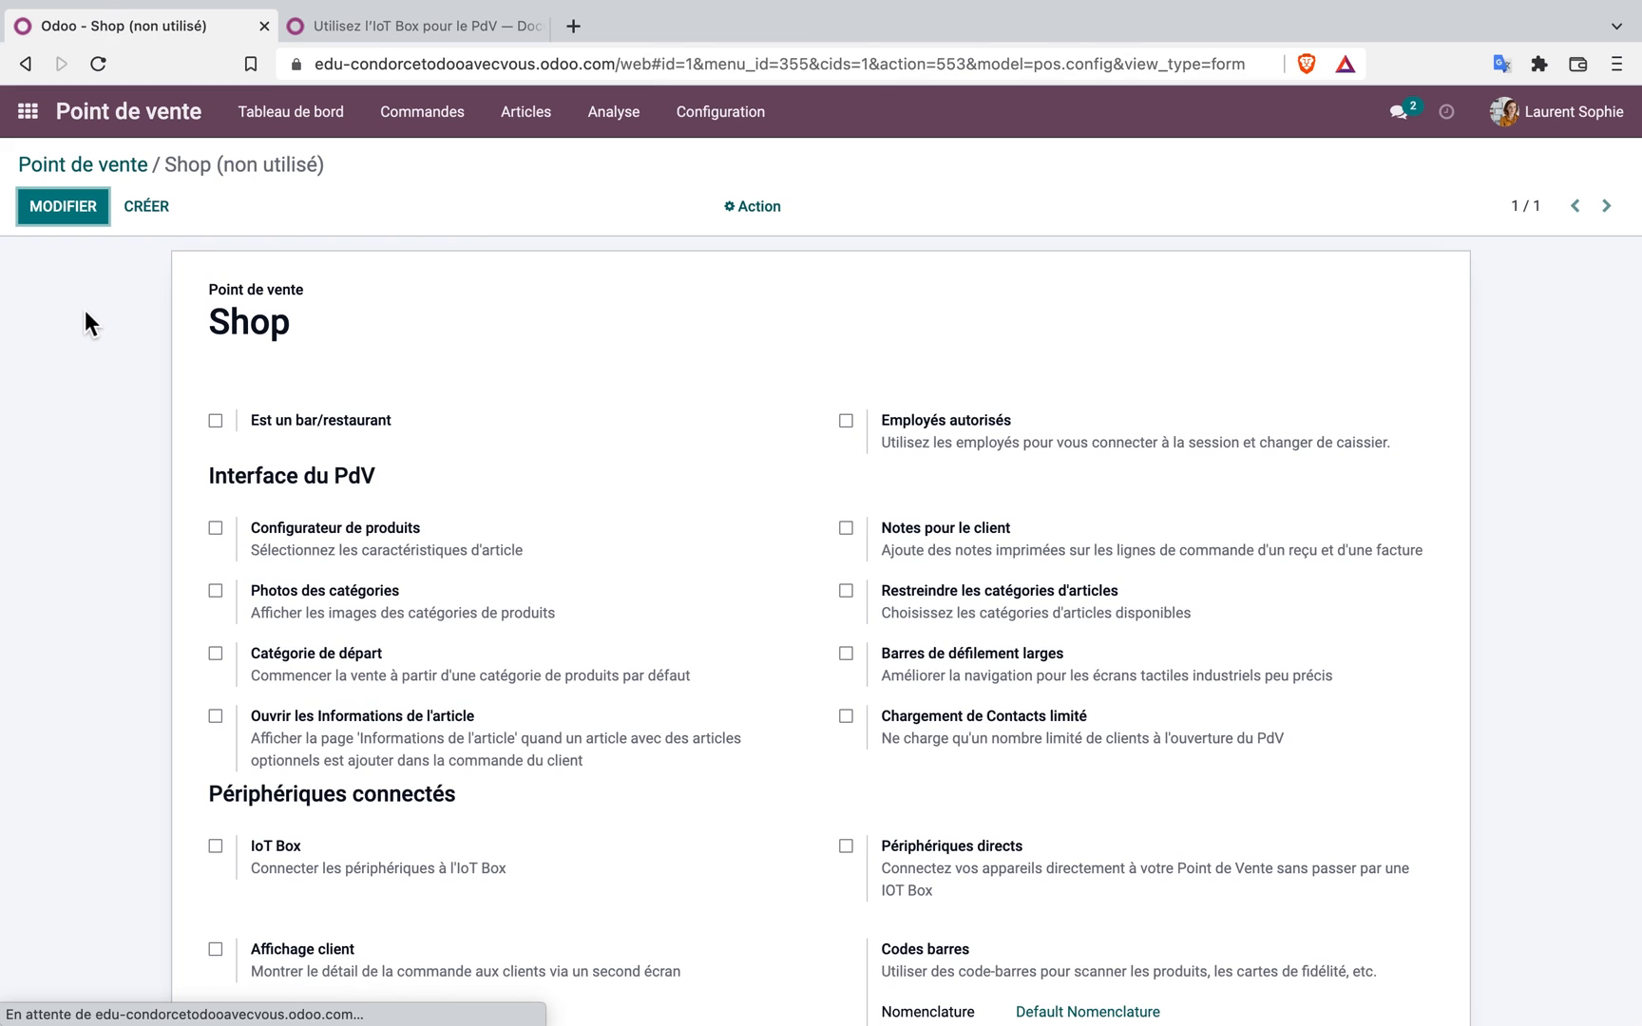
scroll(563, 581, down, 1)
scroll(564, 581, up, 1)
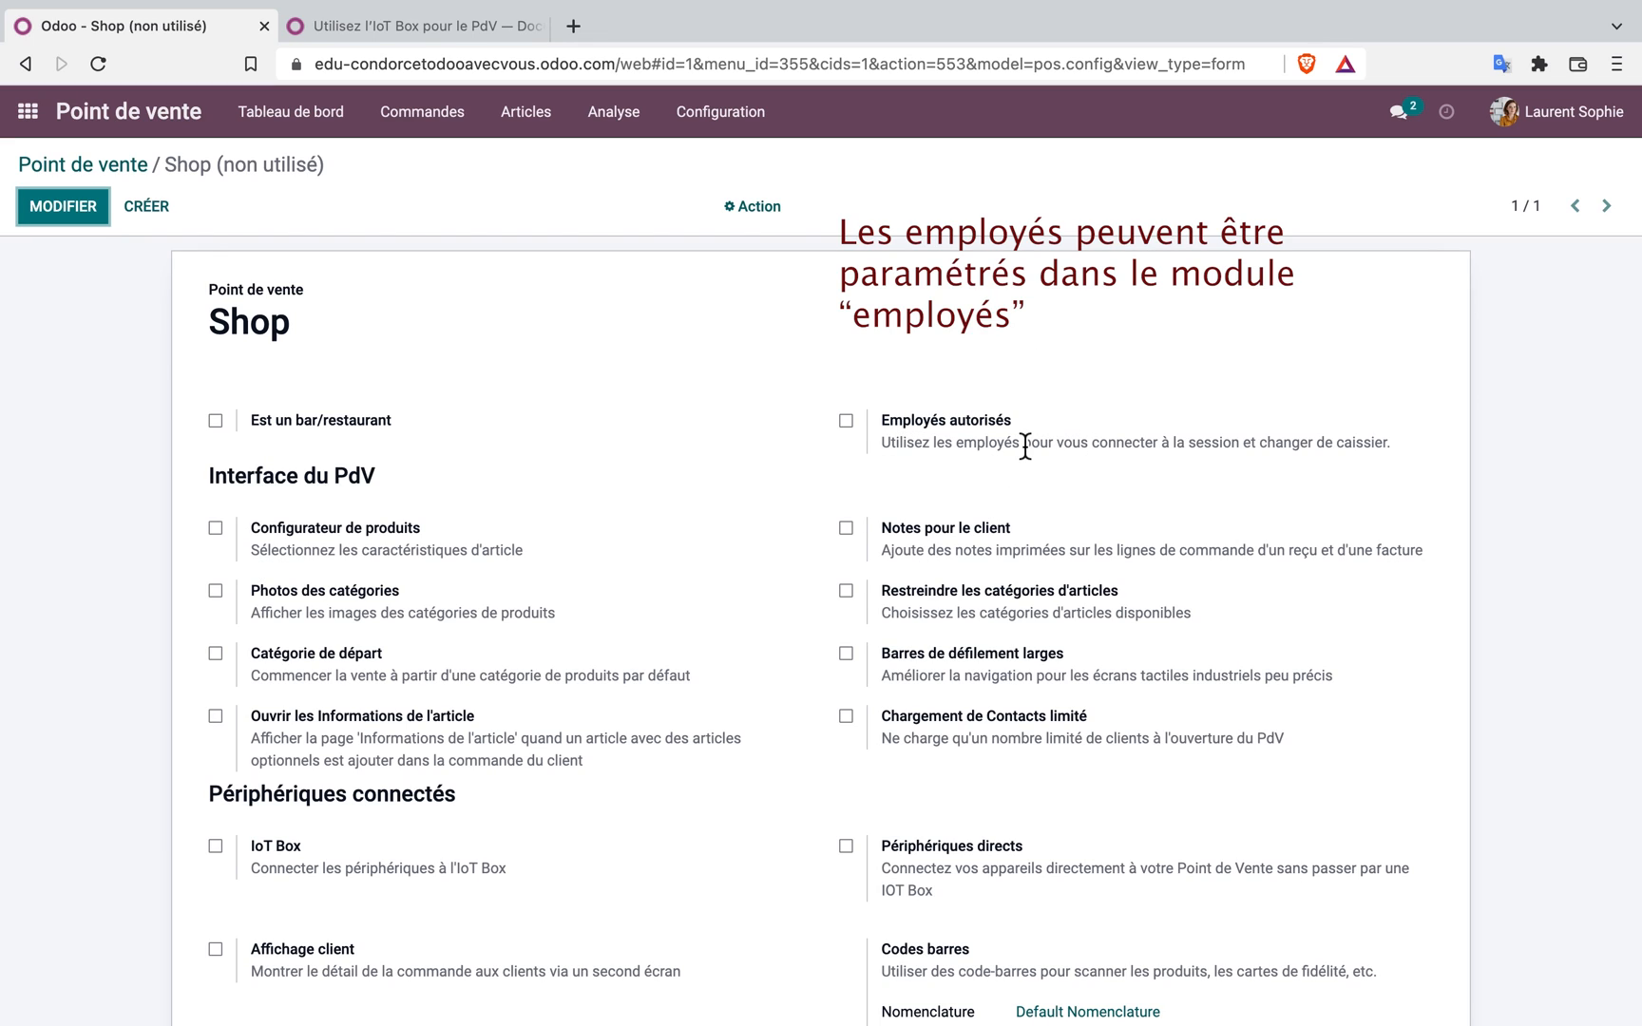
mouse_move(1025, 444)
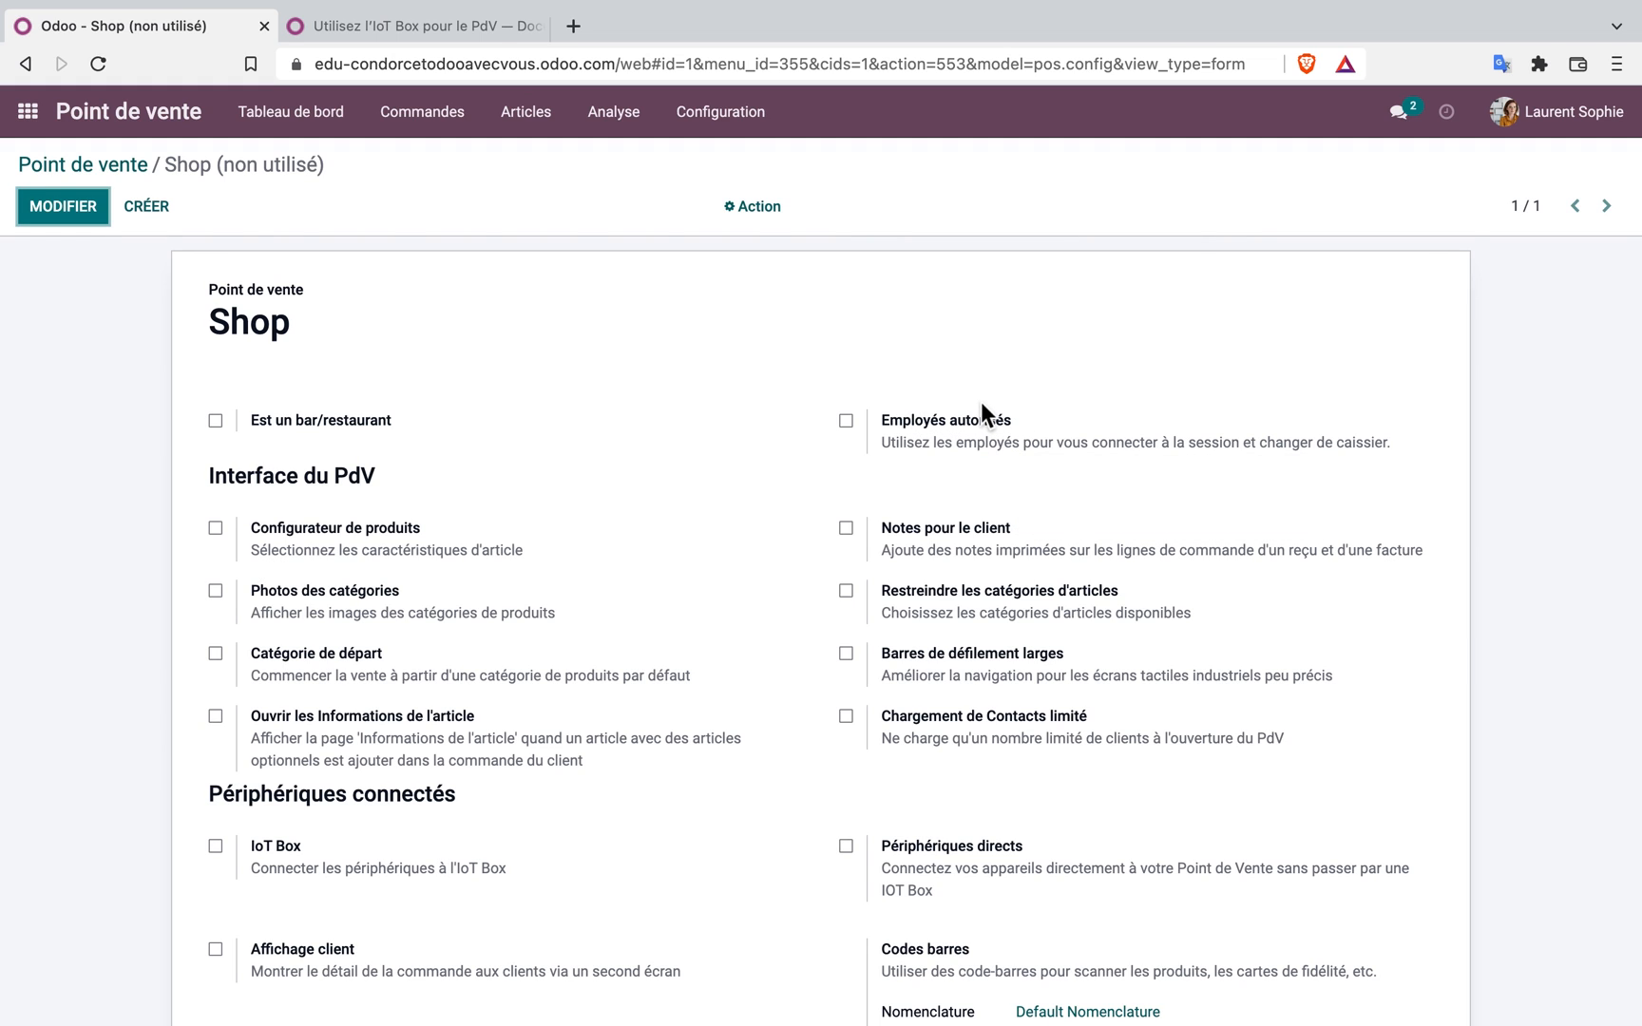
Enable Configurateur de produits and Notes pour le client in the Shop's PdV interface settings
scroll(662, 685, down, 2)
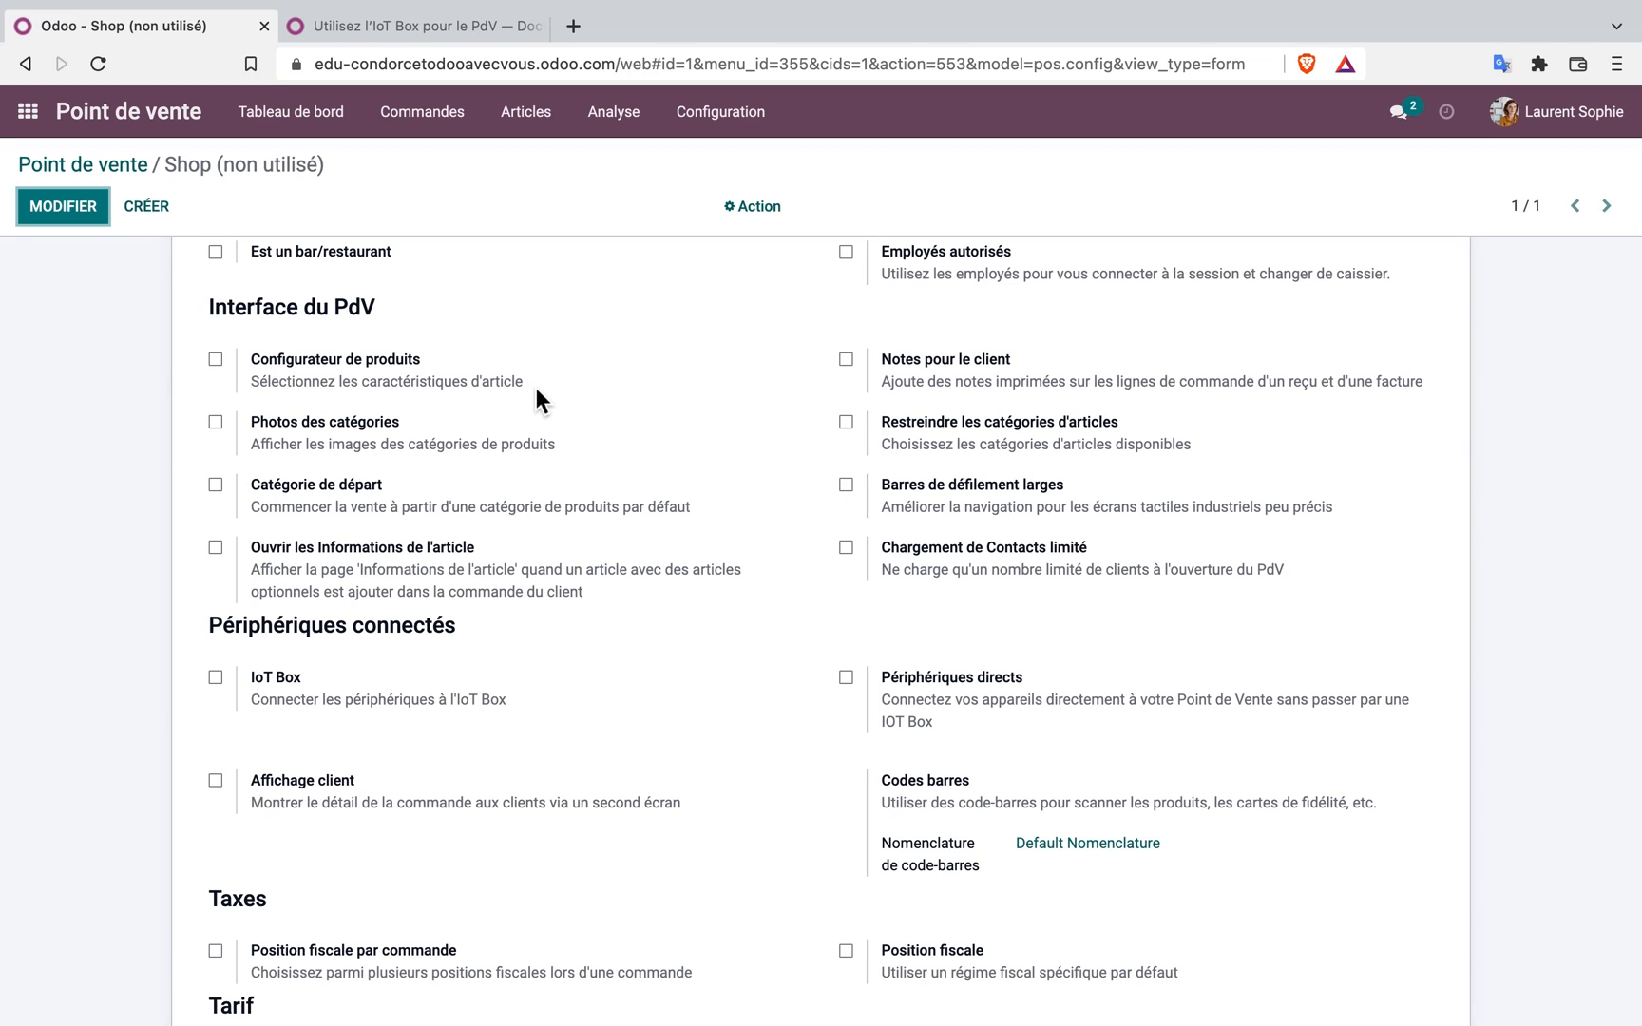
click(215, 362)
scroll(447, 747, down, 3)
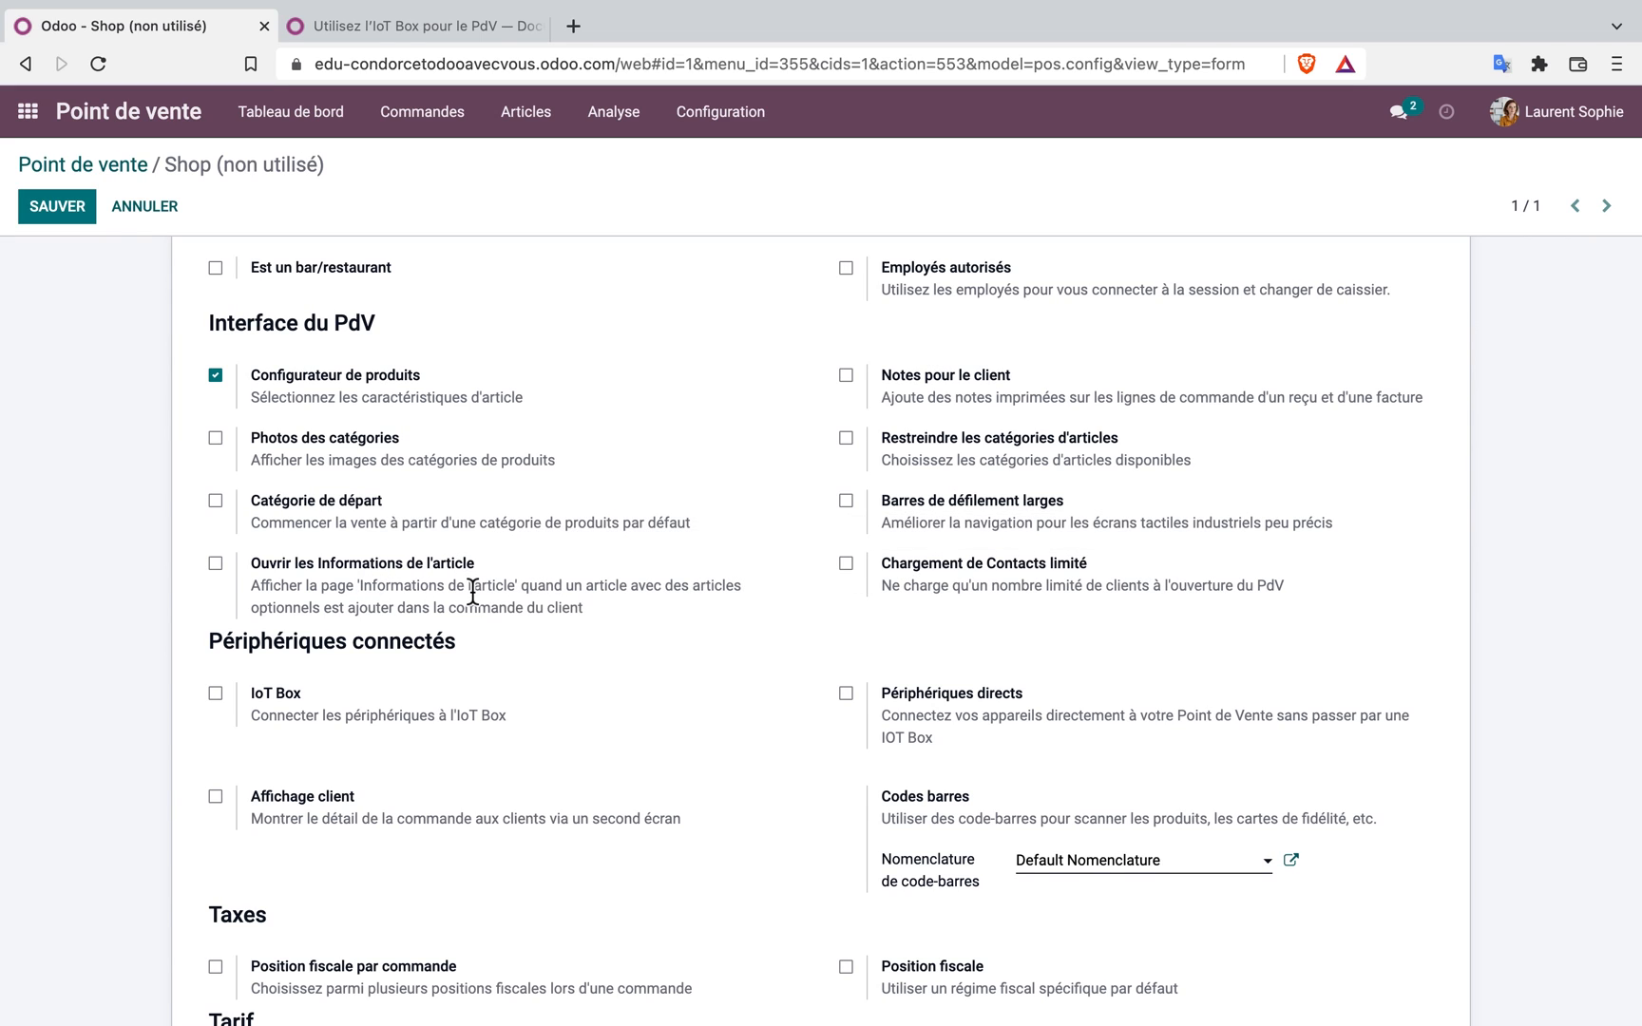
scroll(472, 591, down, 1)
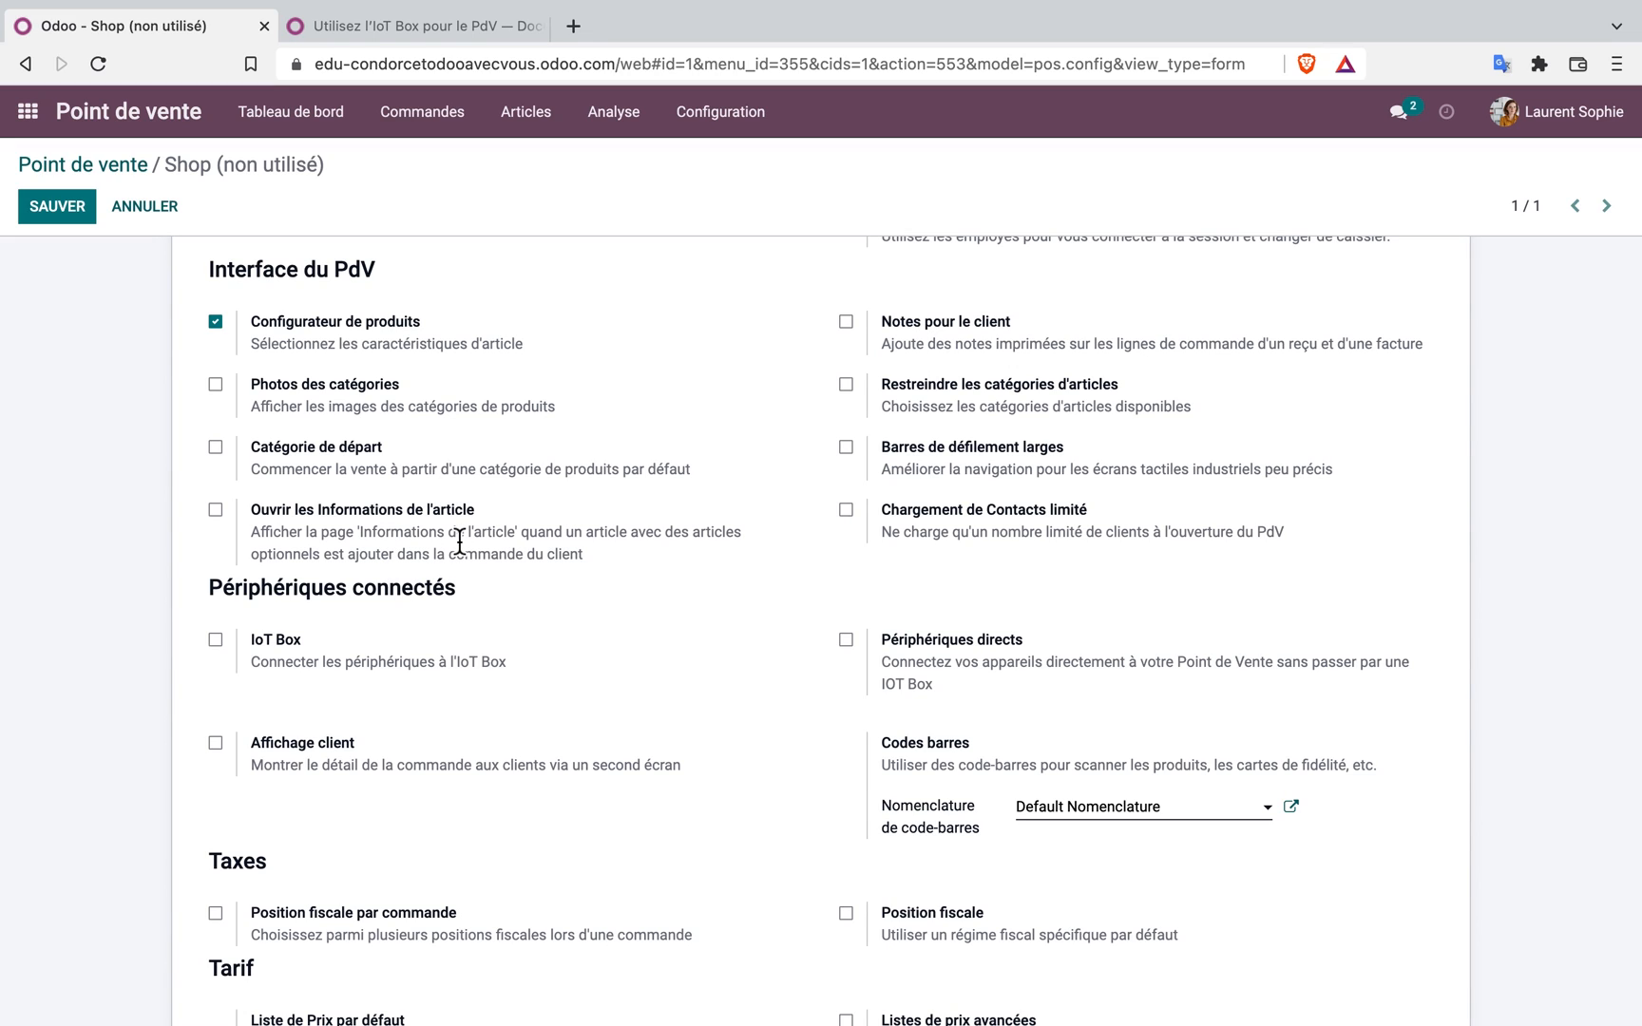
scroll(459, 542, up, 1)
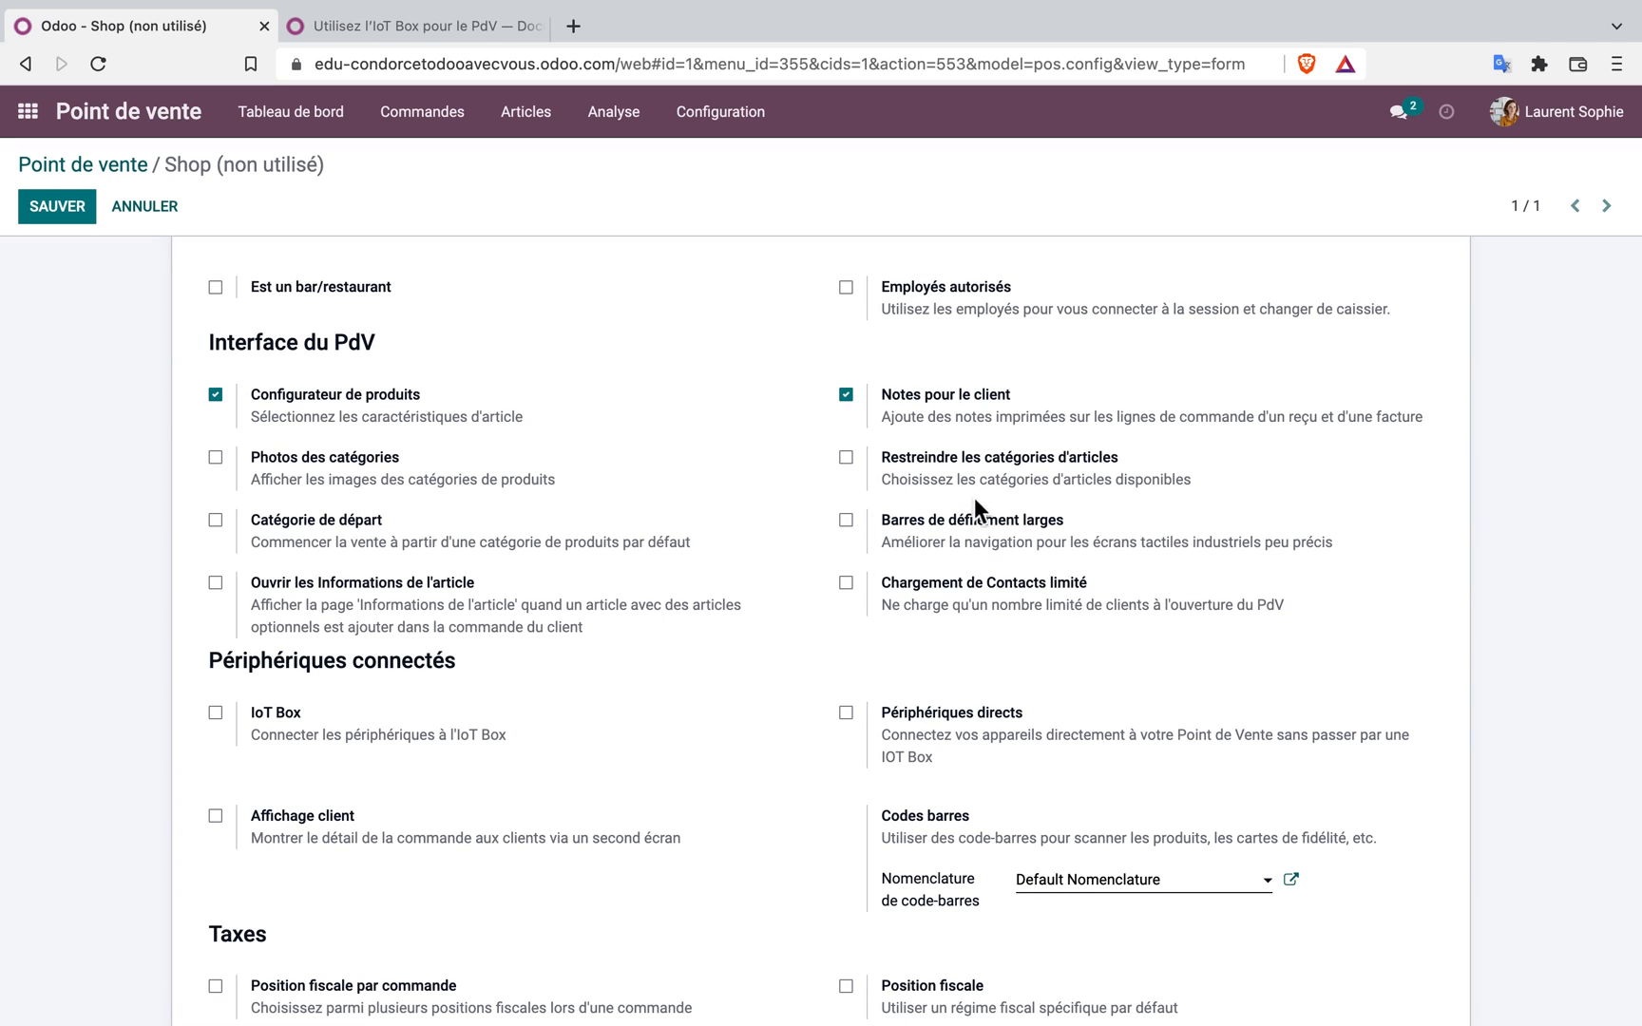
Consult the documentation page on using the IoT Box for the PdV, and examine the Default Nomenclature barcode rules in the Shop settings
mouse_move(1002, 593)
scroll(1063, 586, down, 3)
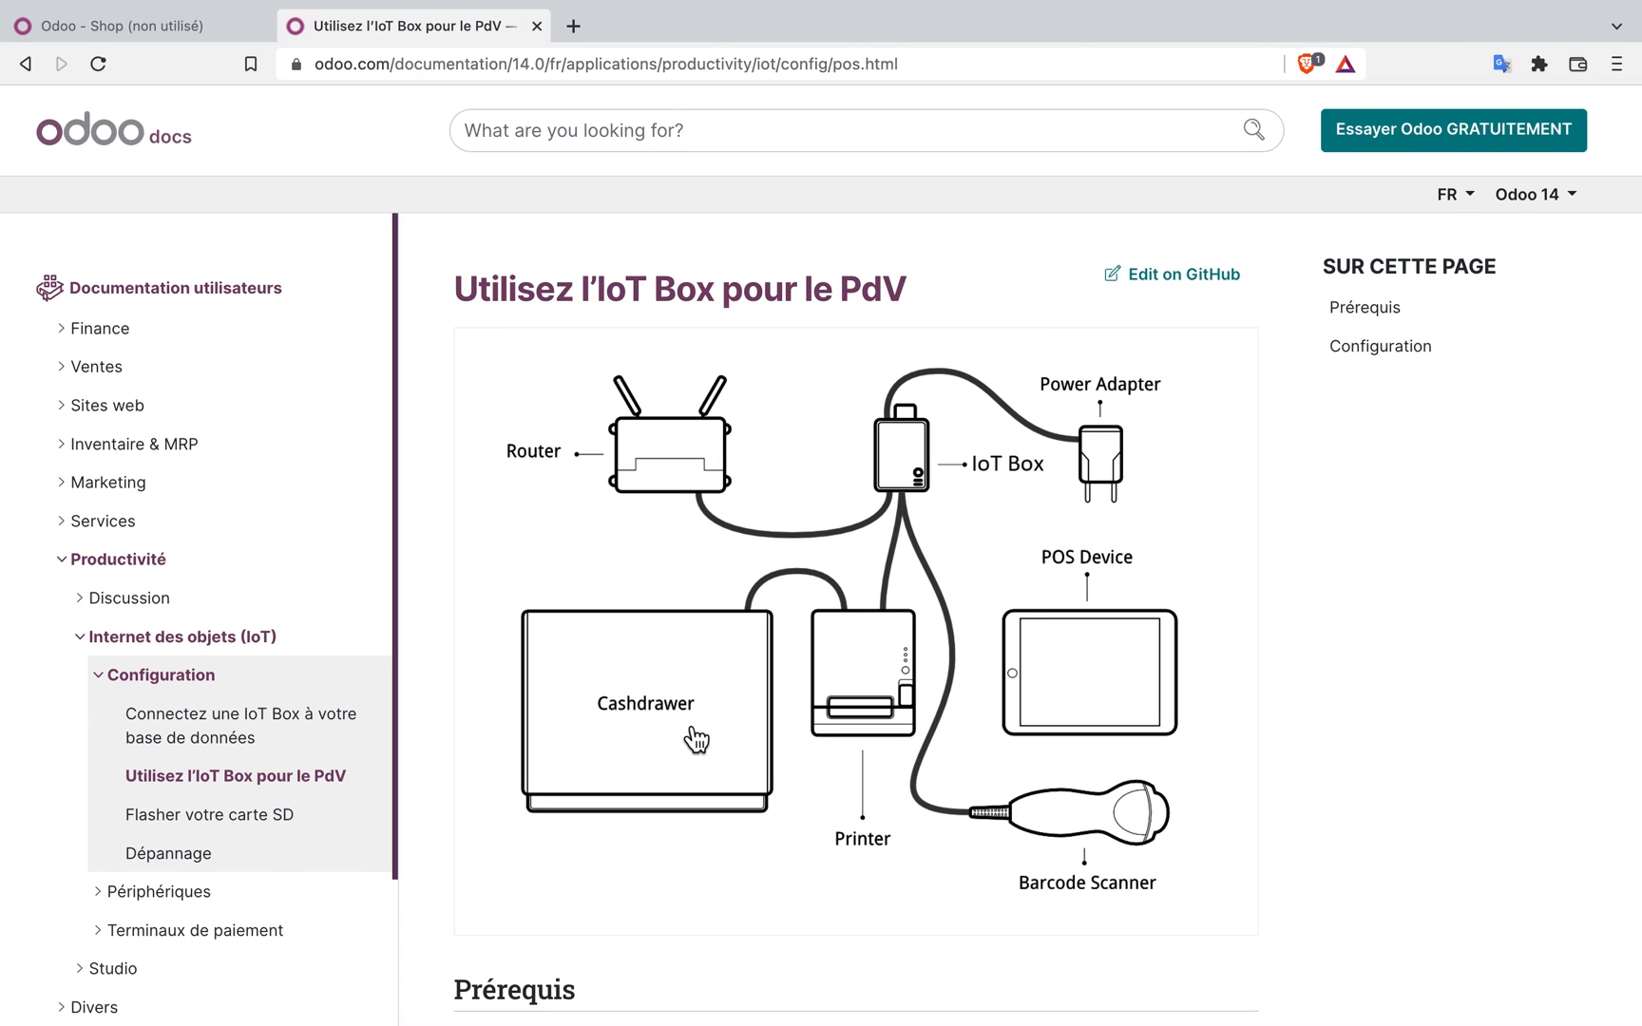
click(217, 23)
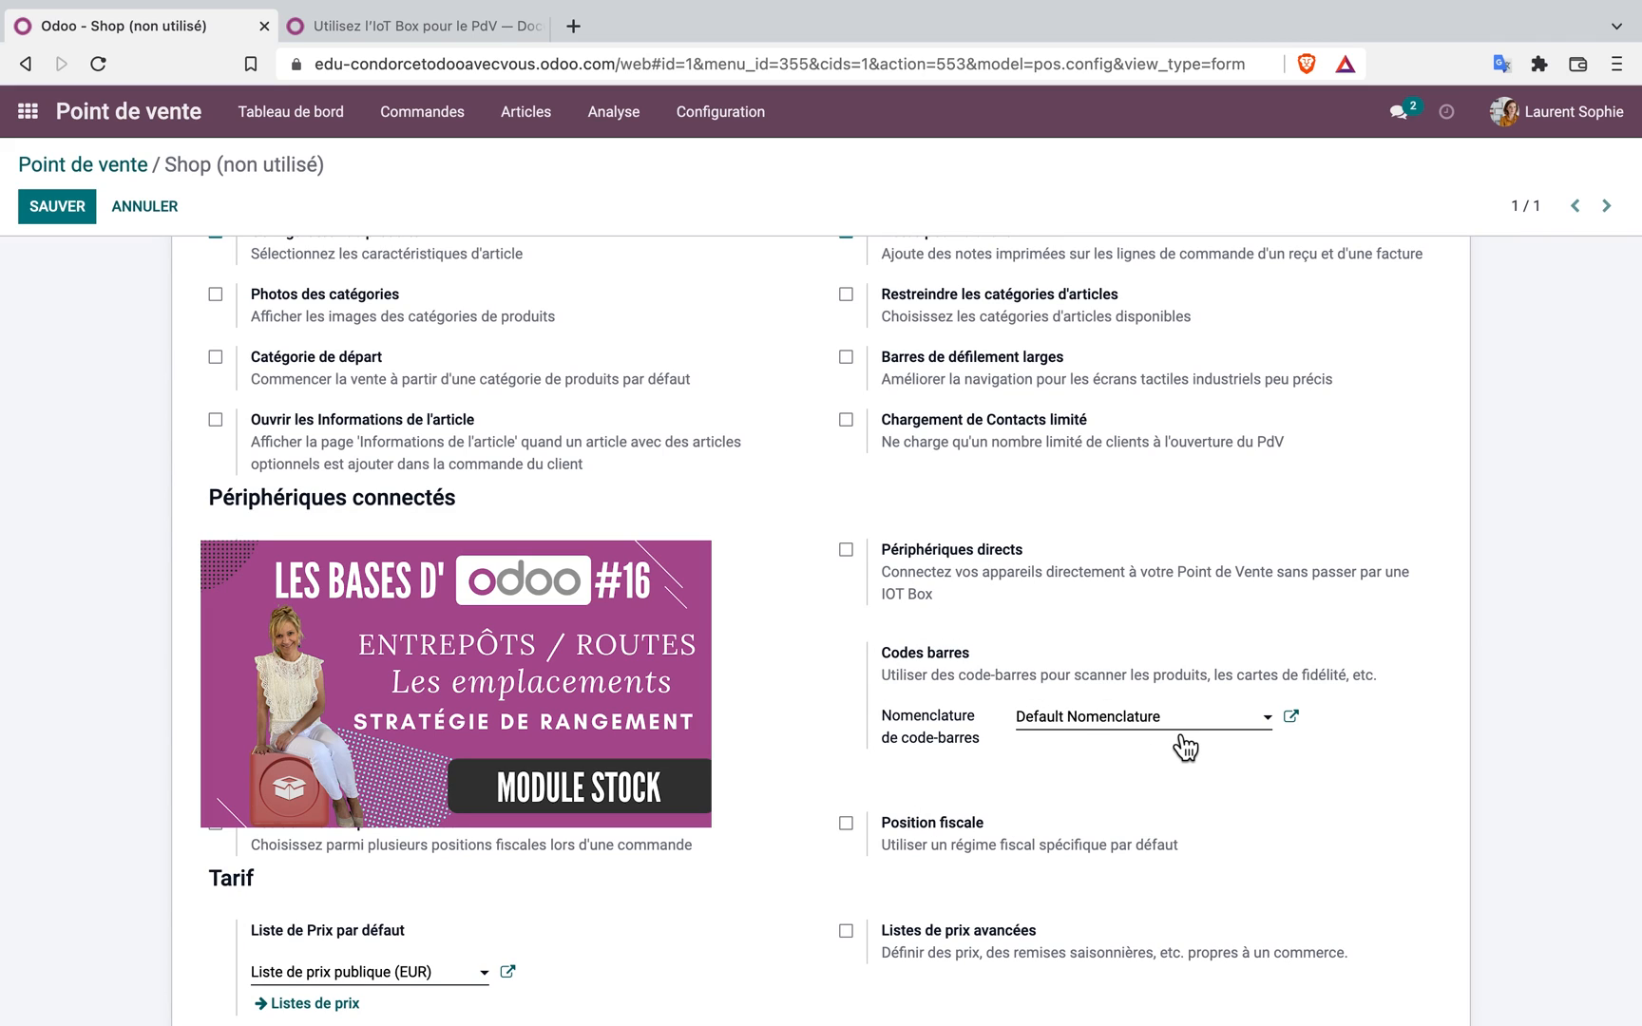
click(1290, 716)
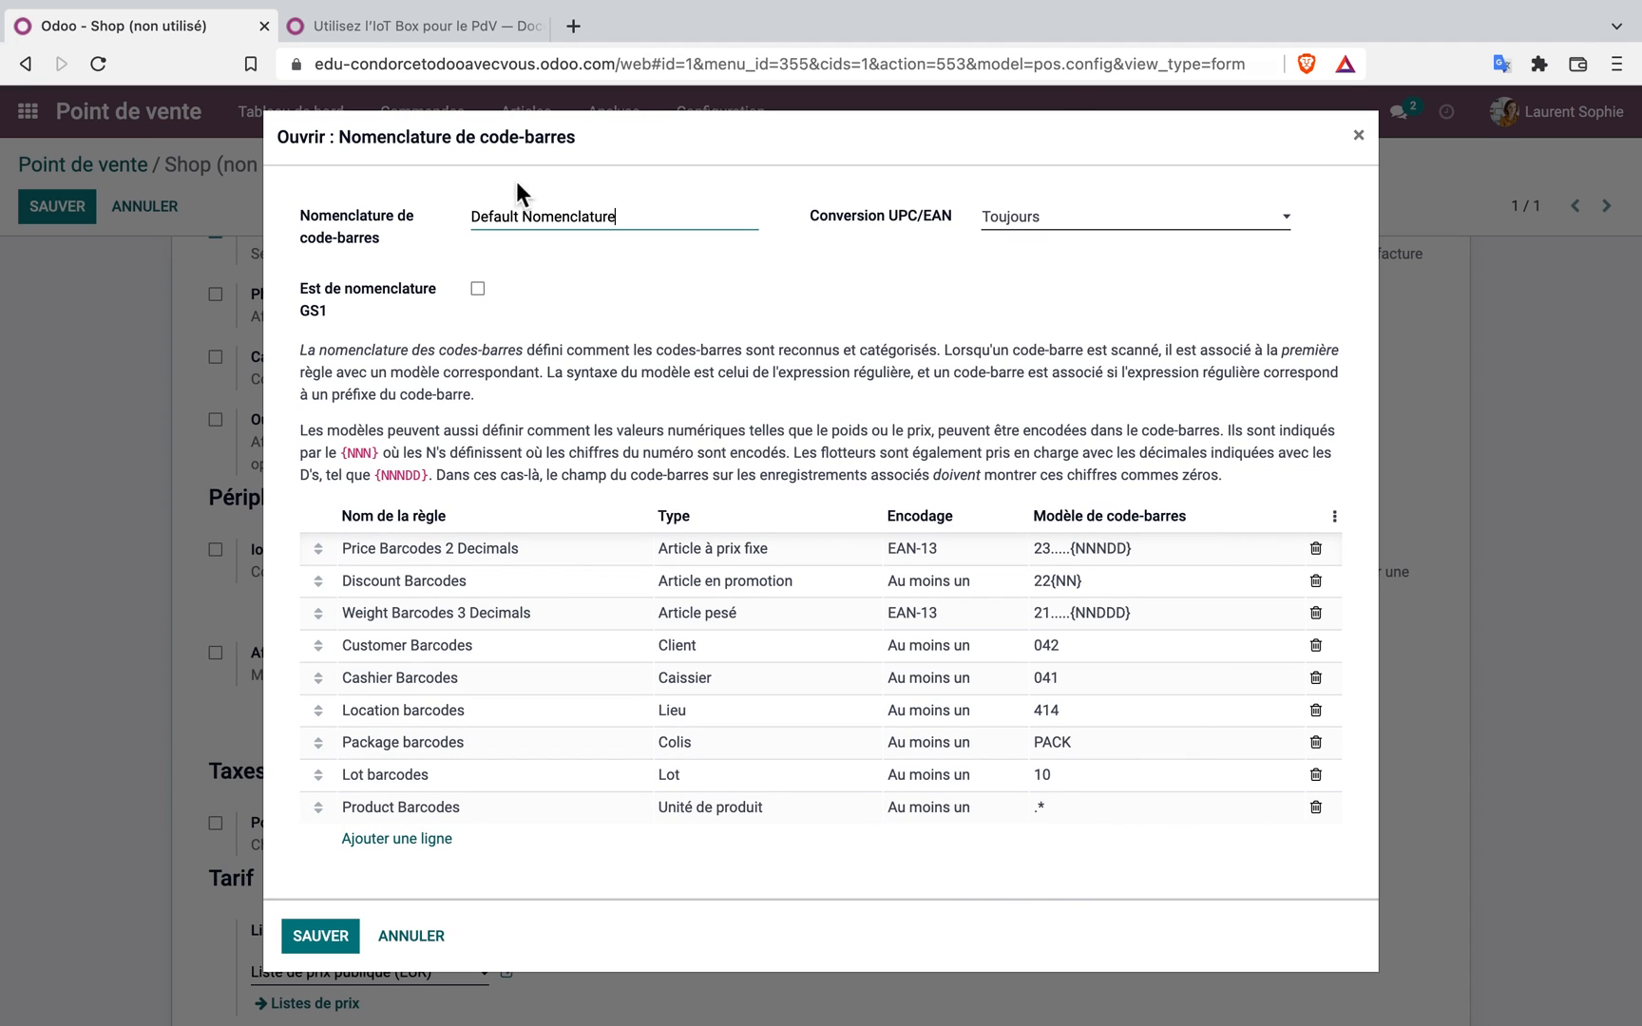
click(437, 937)
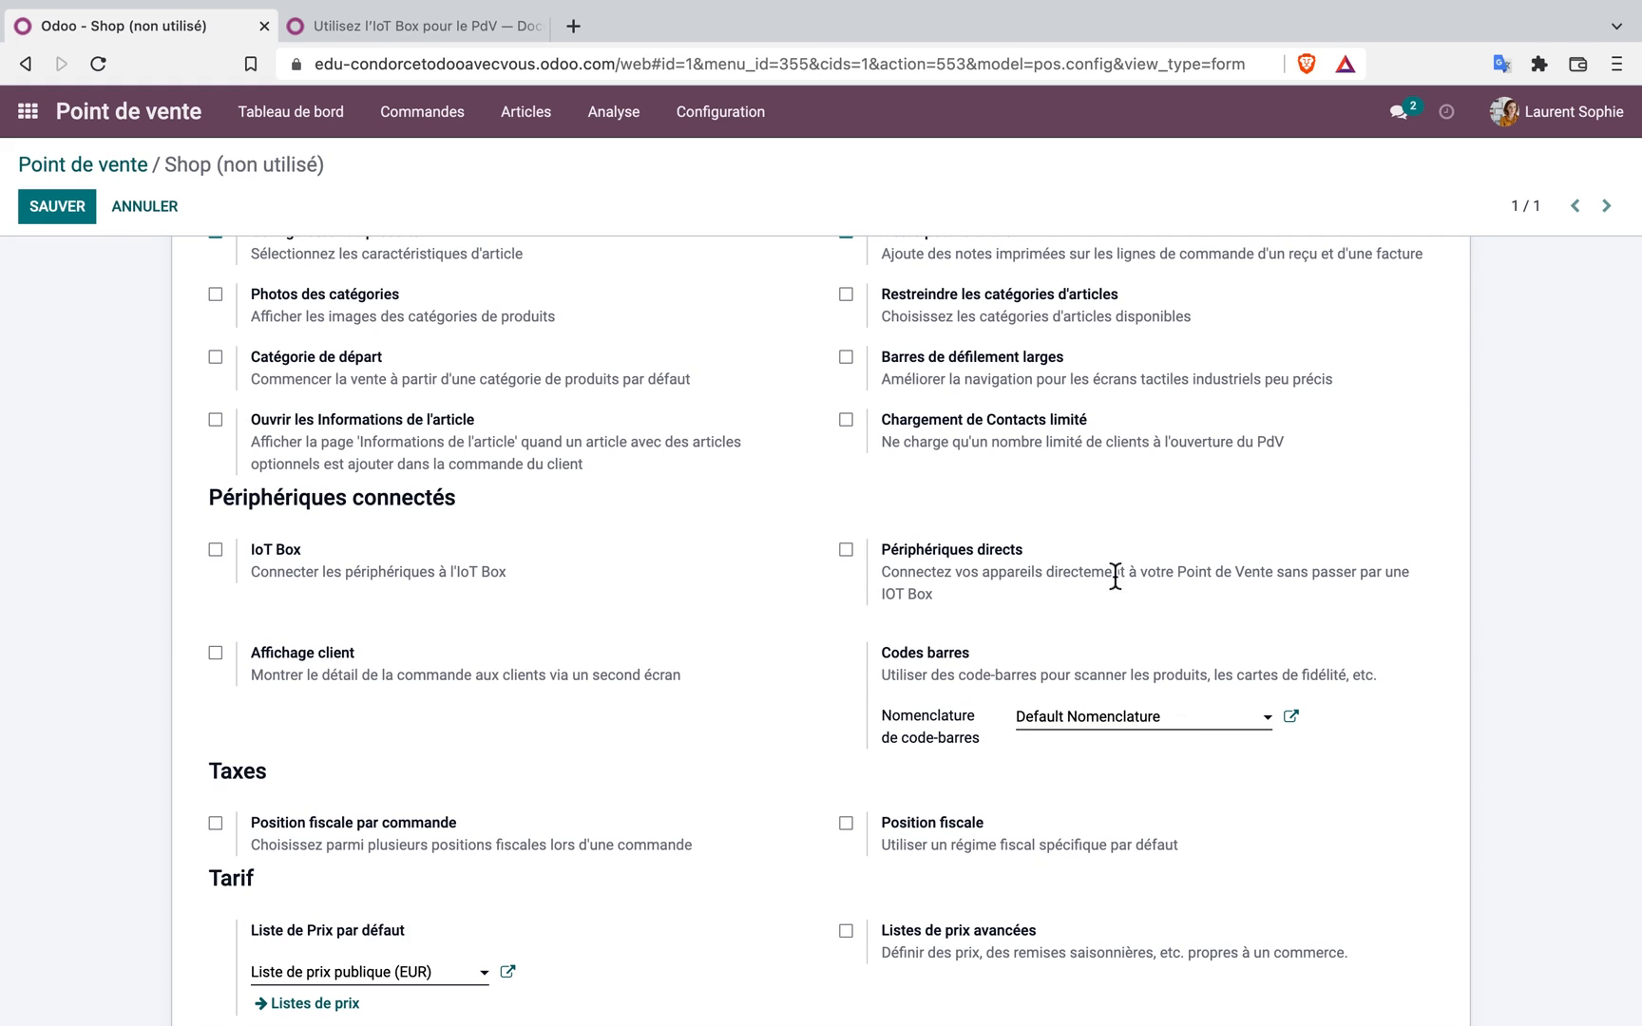
Preview the regimes offered by Position fiscale par commande in the Shop's tax settings, leaving the option disabled
scroll(412, 751, down, 3)
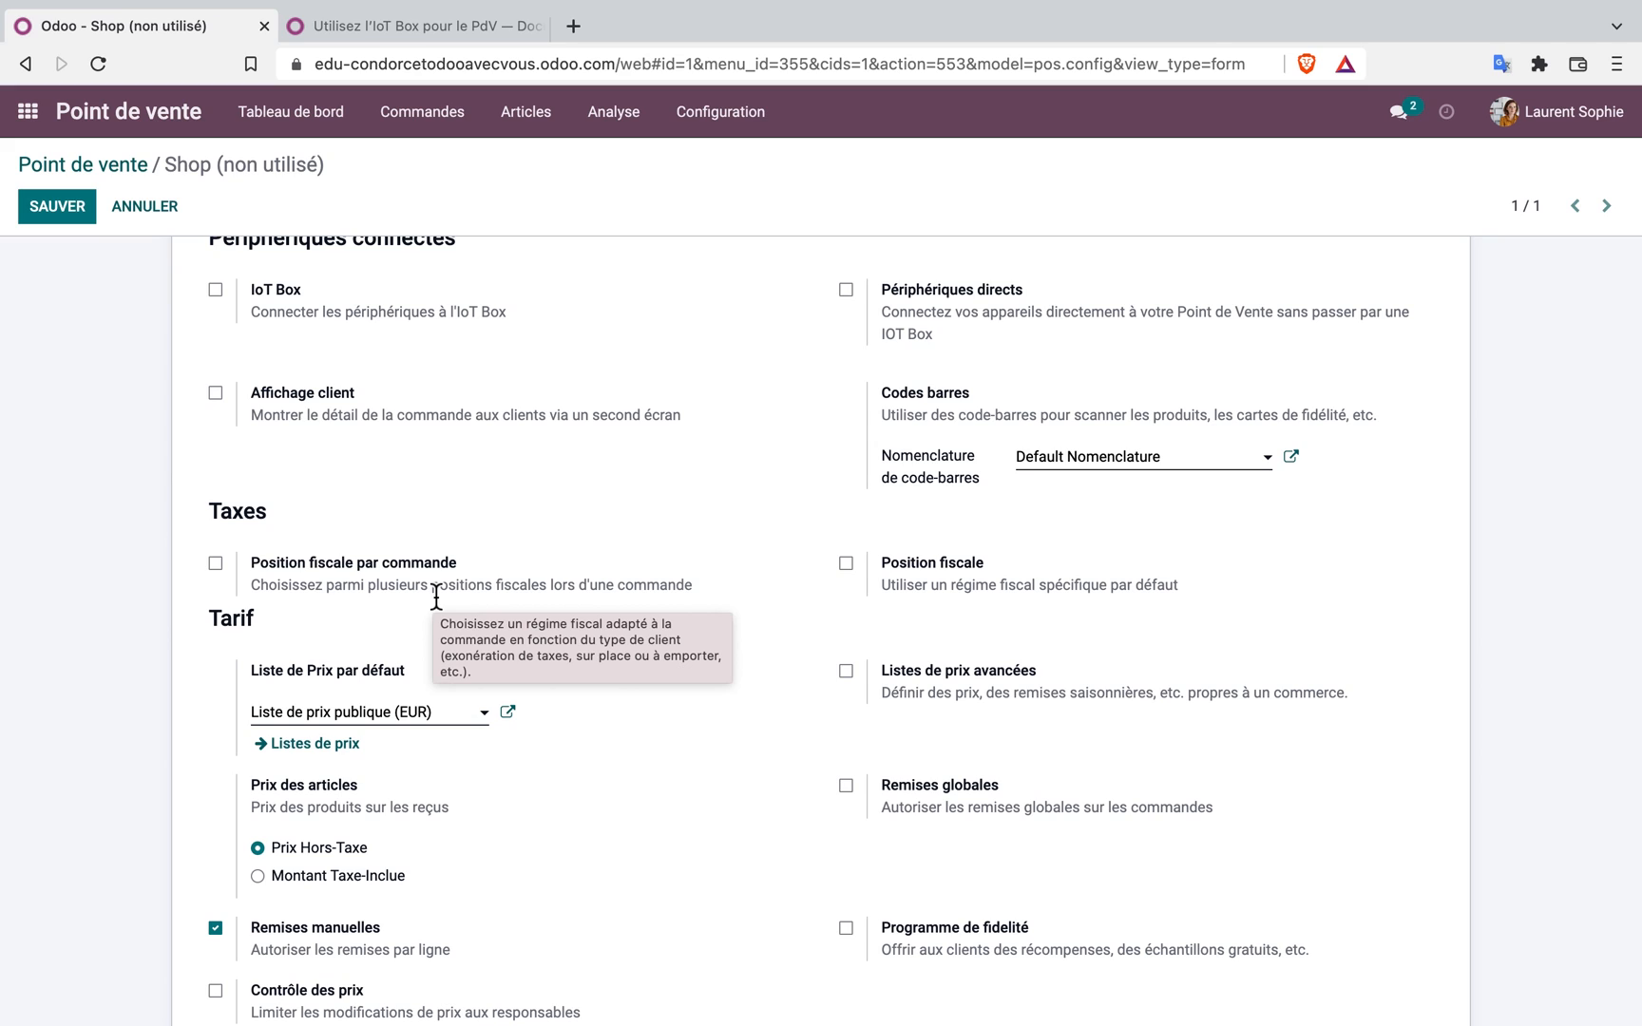
click(215, 561)
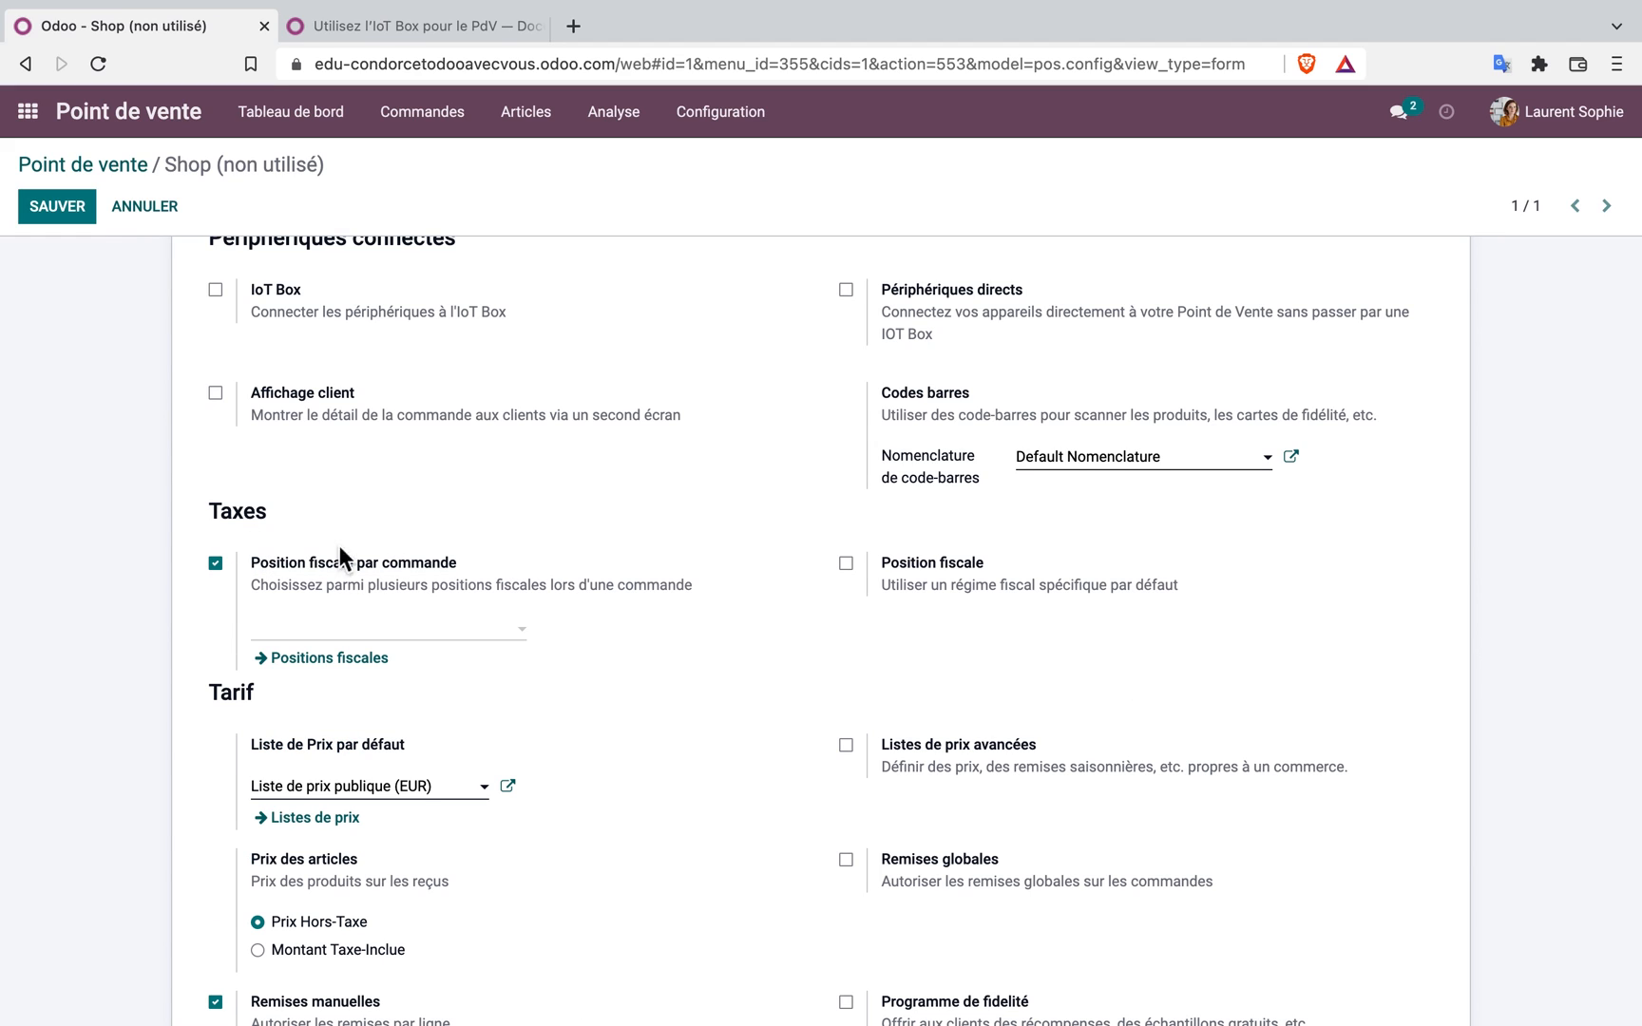
click(528, 636)
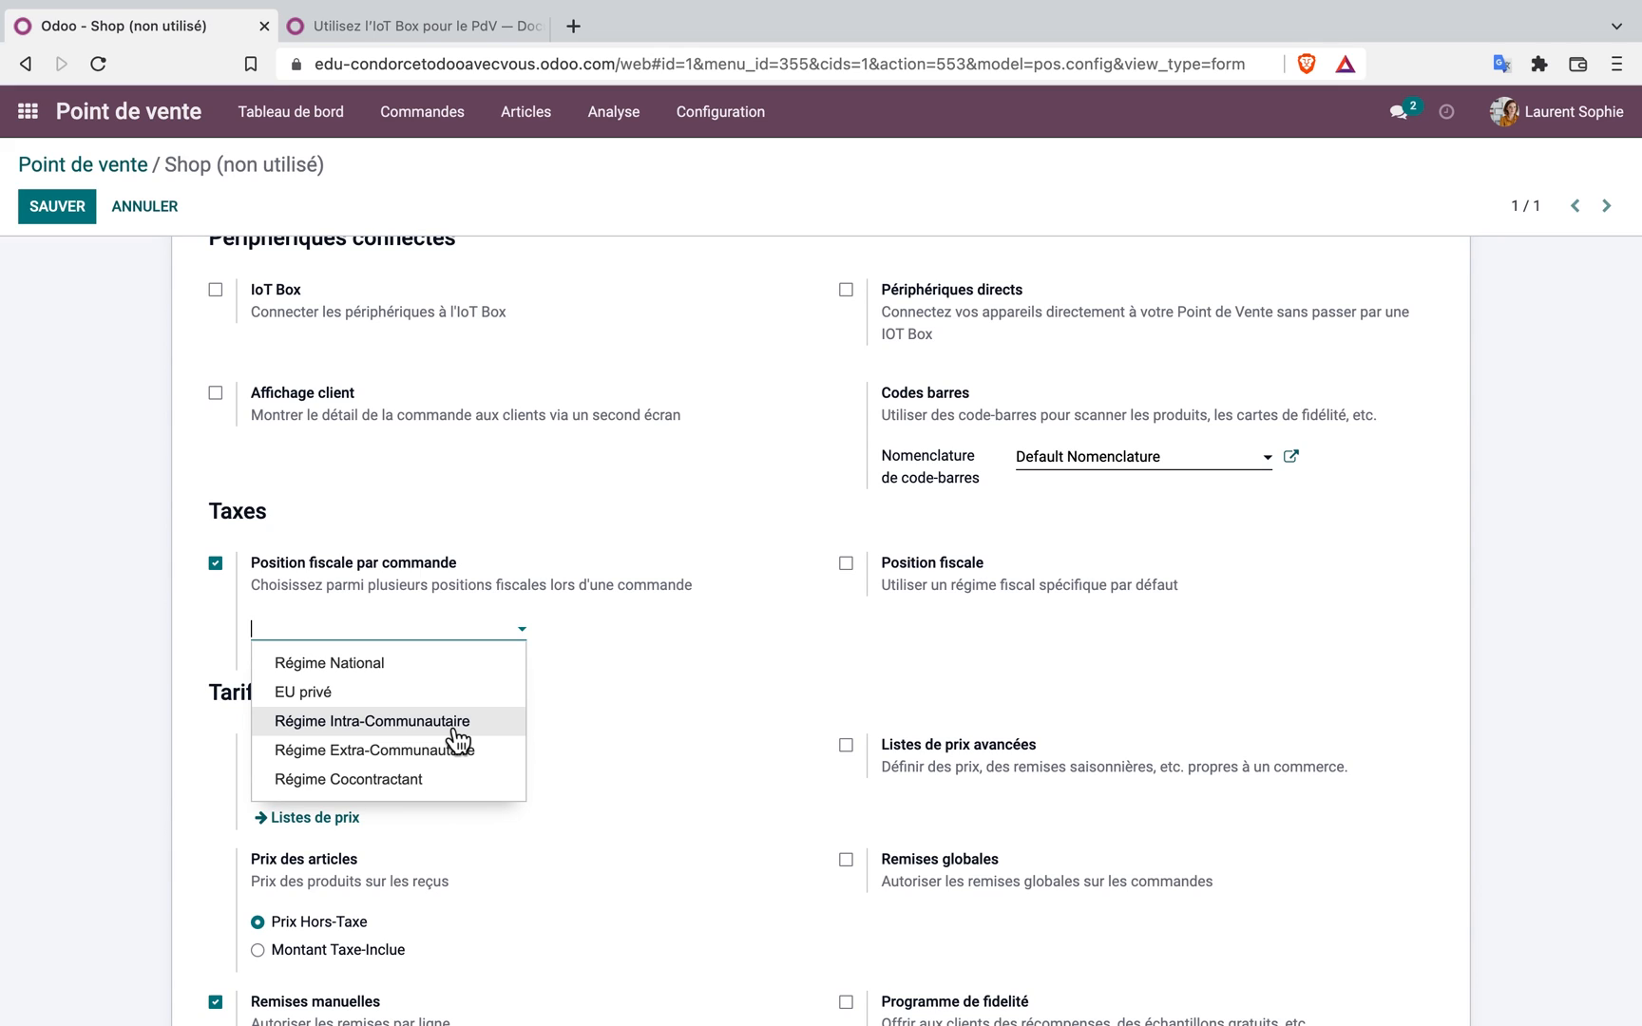
click(215, 563)
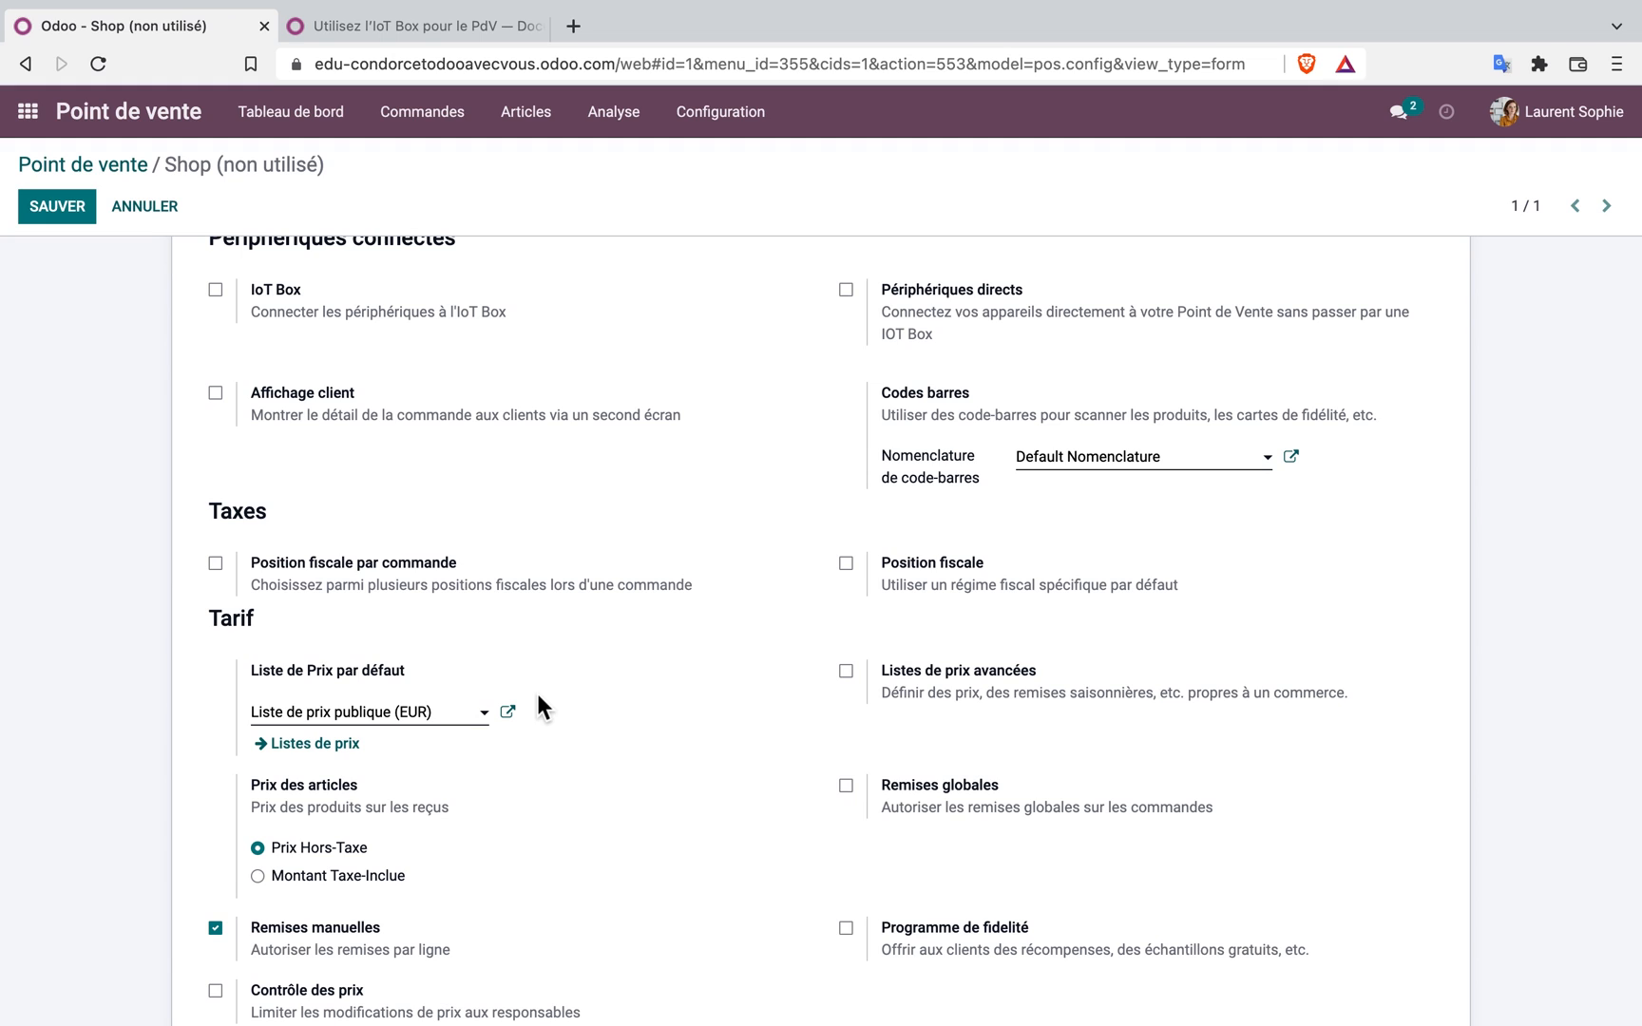
Try the Montant Taxe-Inclue option for article prices in the Tarif settings, and switch back to Prix Hors-Taxe
scroll(537, 695, down, 2)
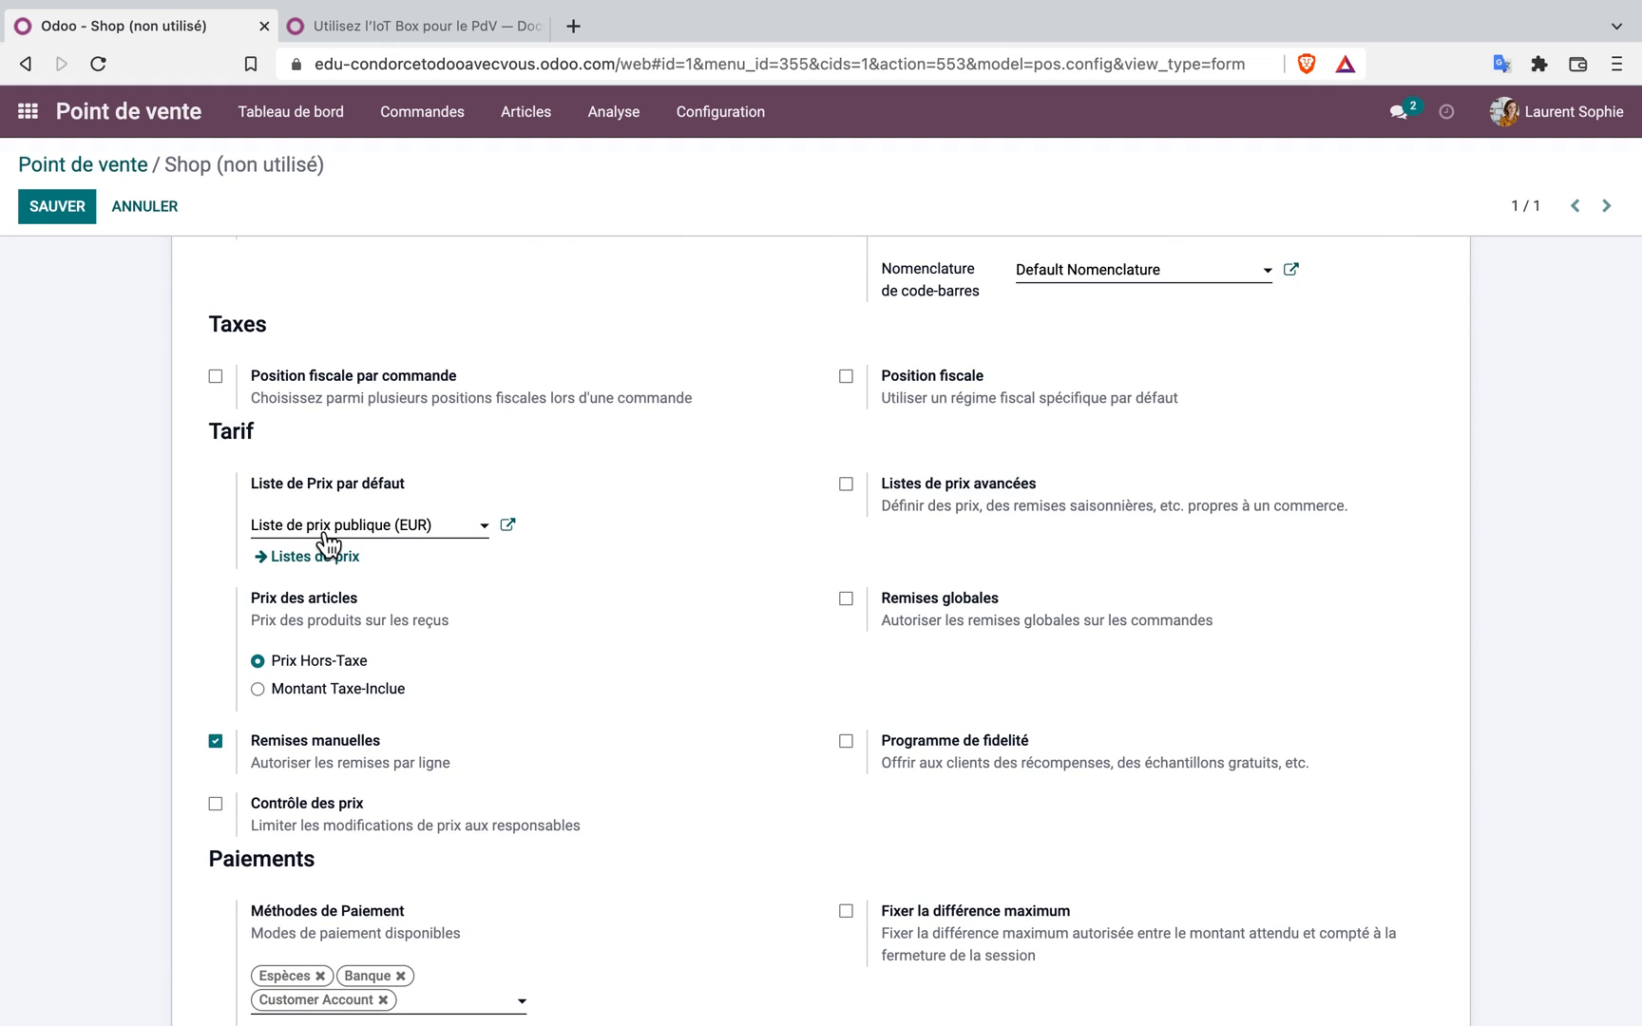
mouse_move(328, 544)
scroll(375, 568, up, 1)
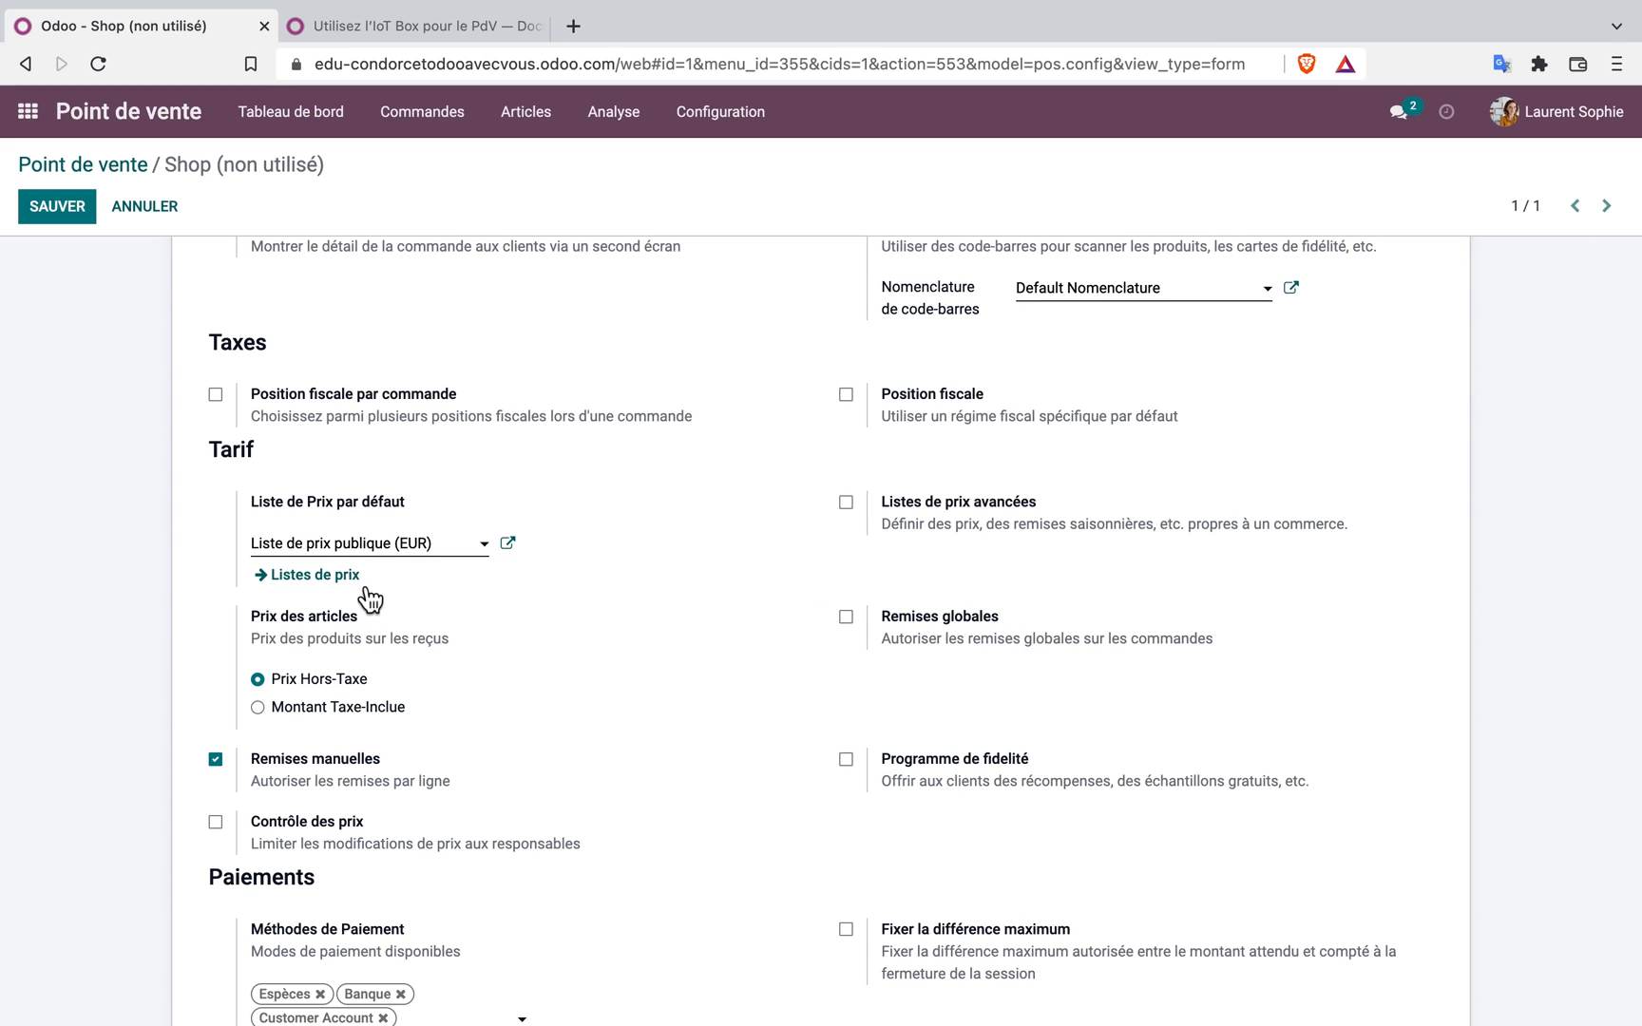
mouse_move(386, 563)
click(258, 707)
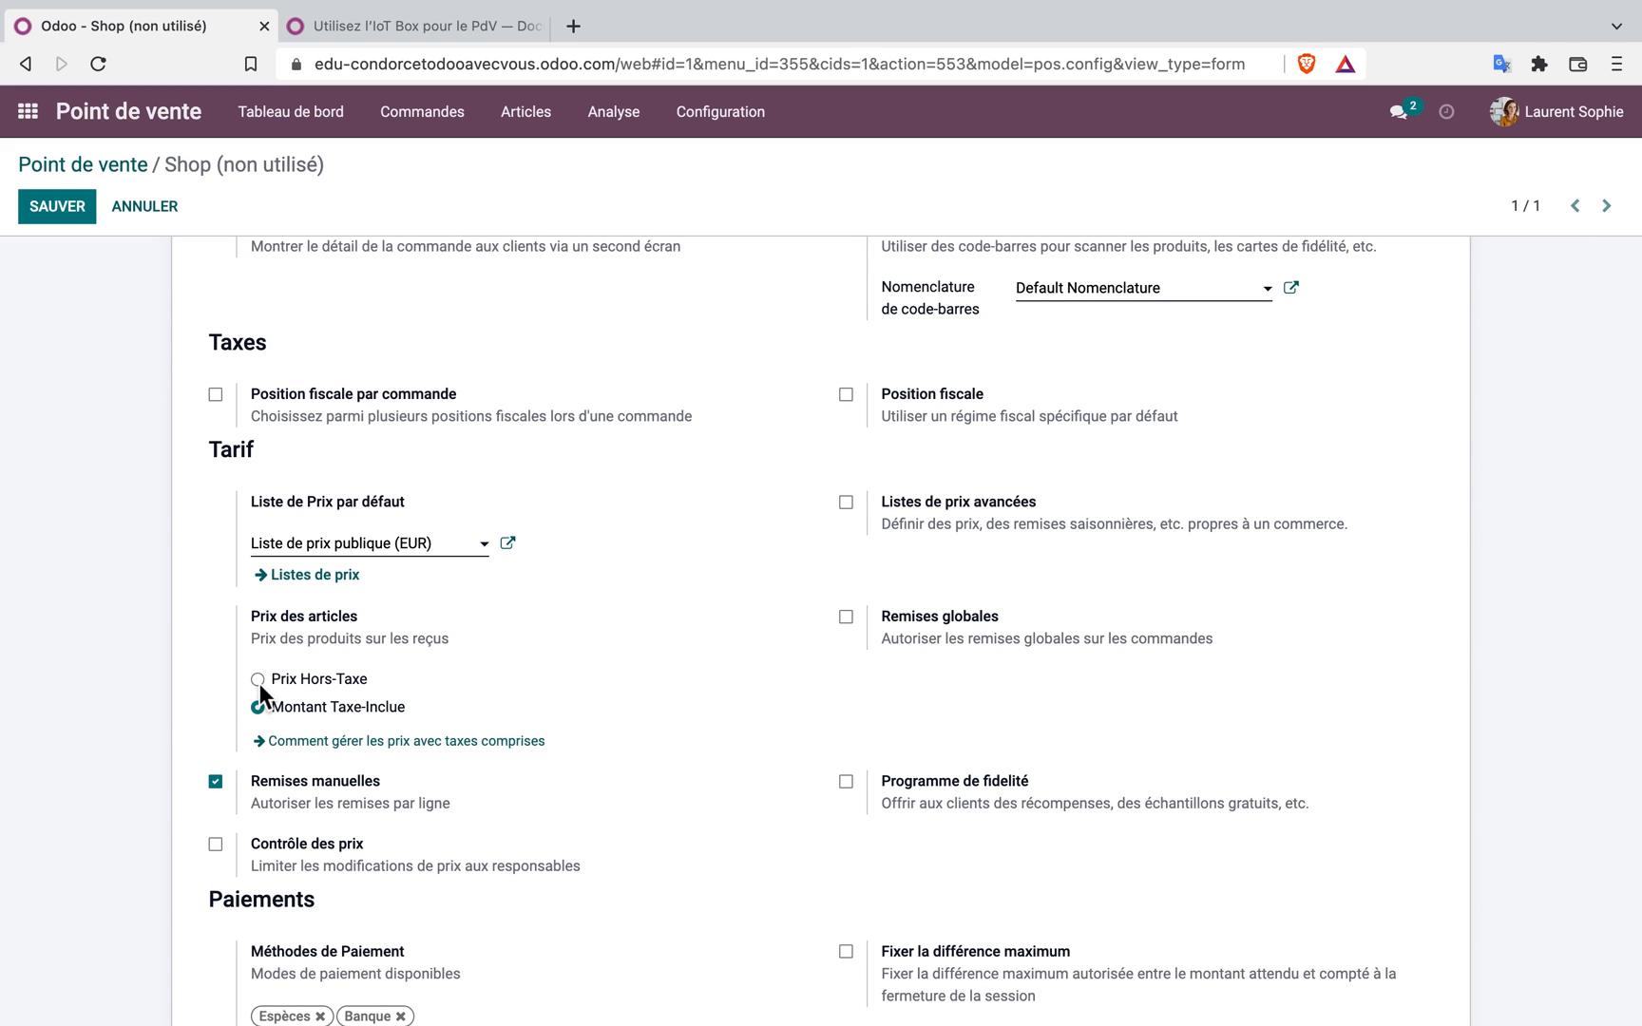
click(257, 678)
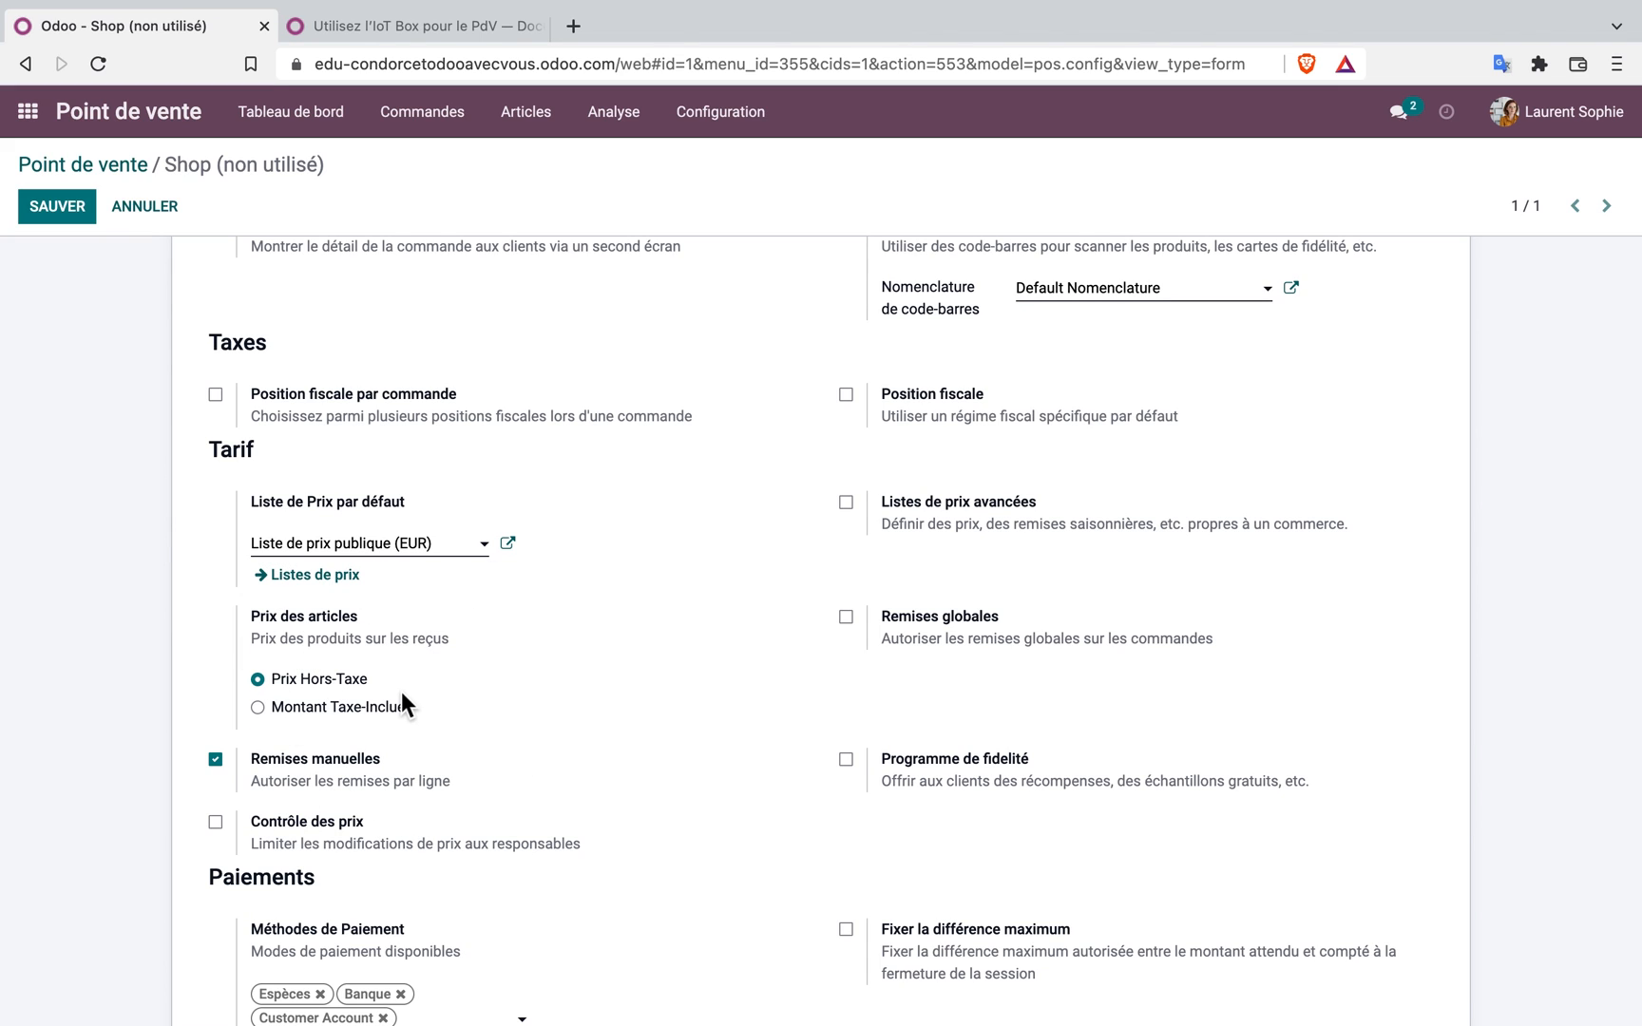
Enable Programme de fidelité with the Fidélité programme in the Shop's Tarif settings
scroll(401, 692, down, 3)
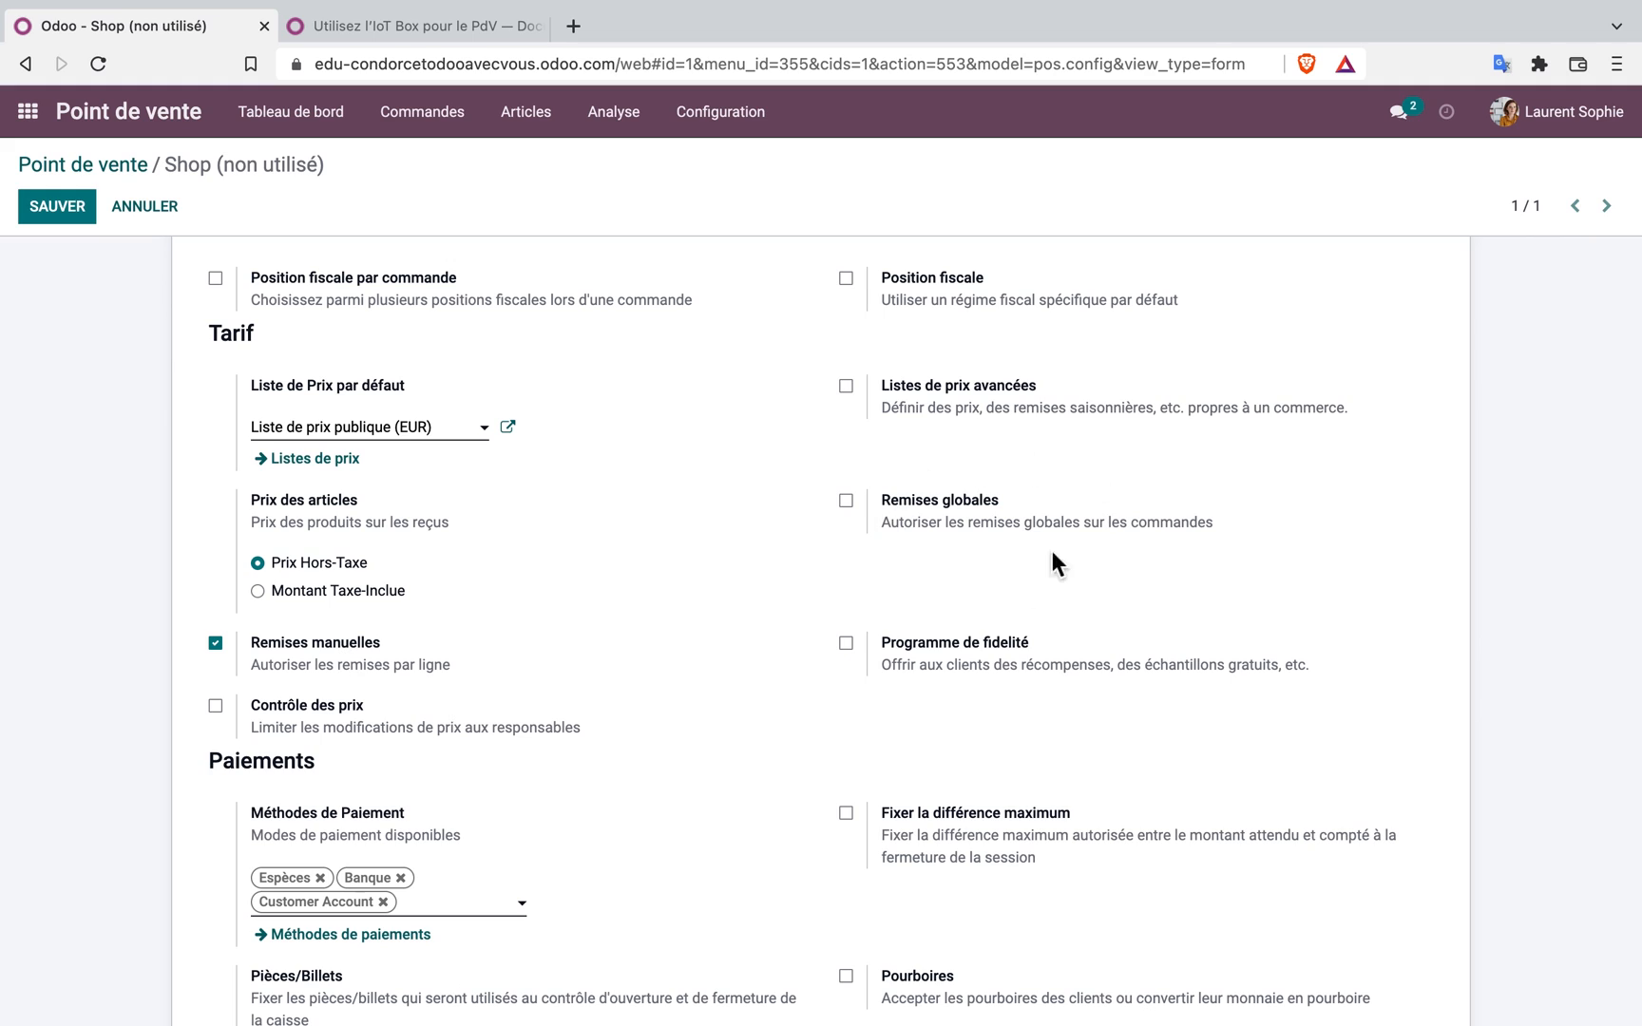
click(847, 646)
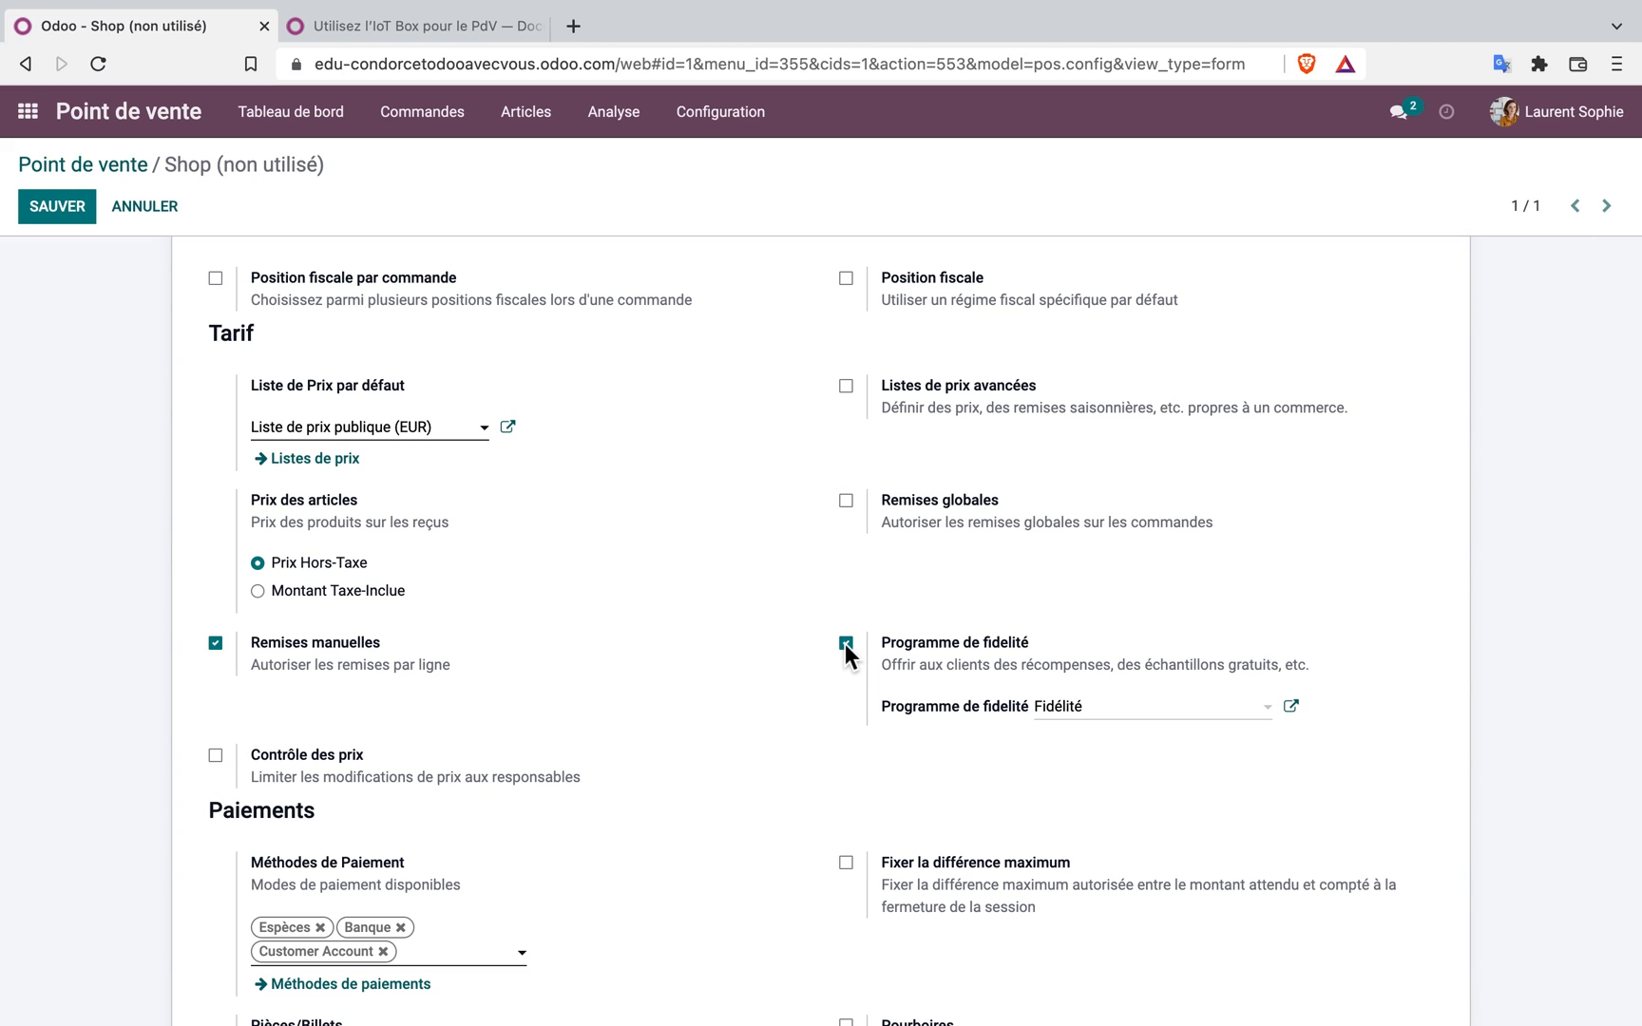
Consult the payment methods, reopen the Shop configuration, and review its payment, receipt, stock and accounting settings
scroll(845, 643, down, 5)
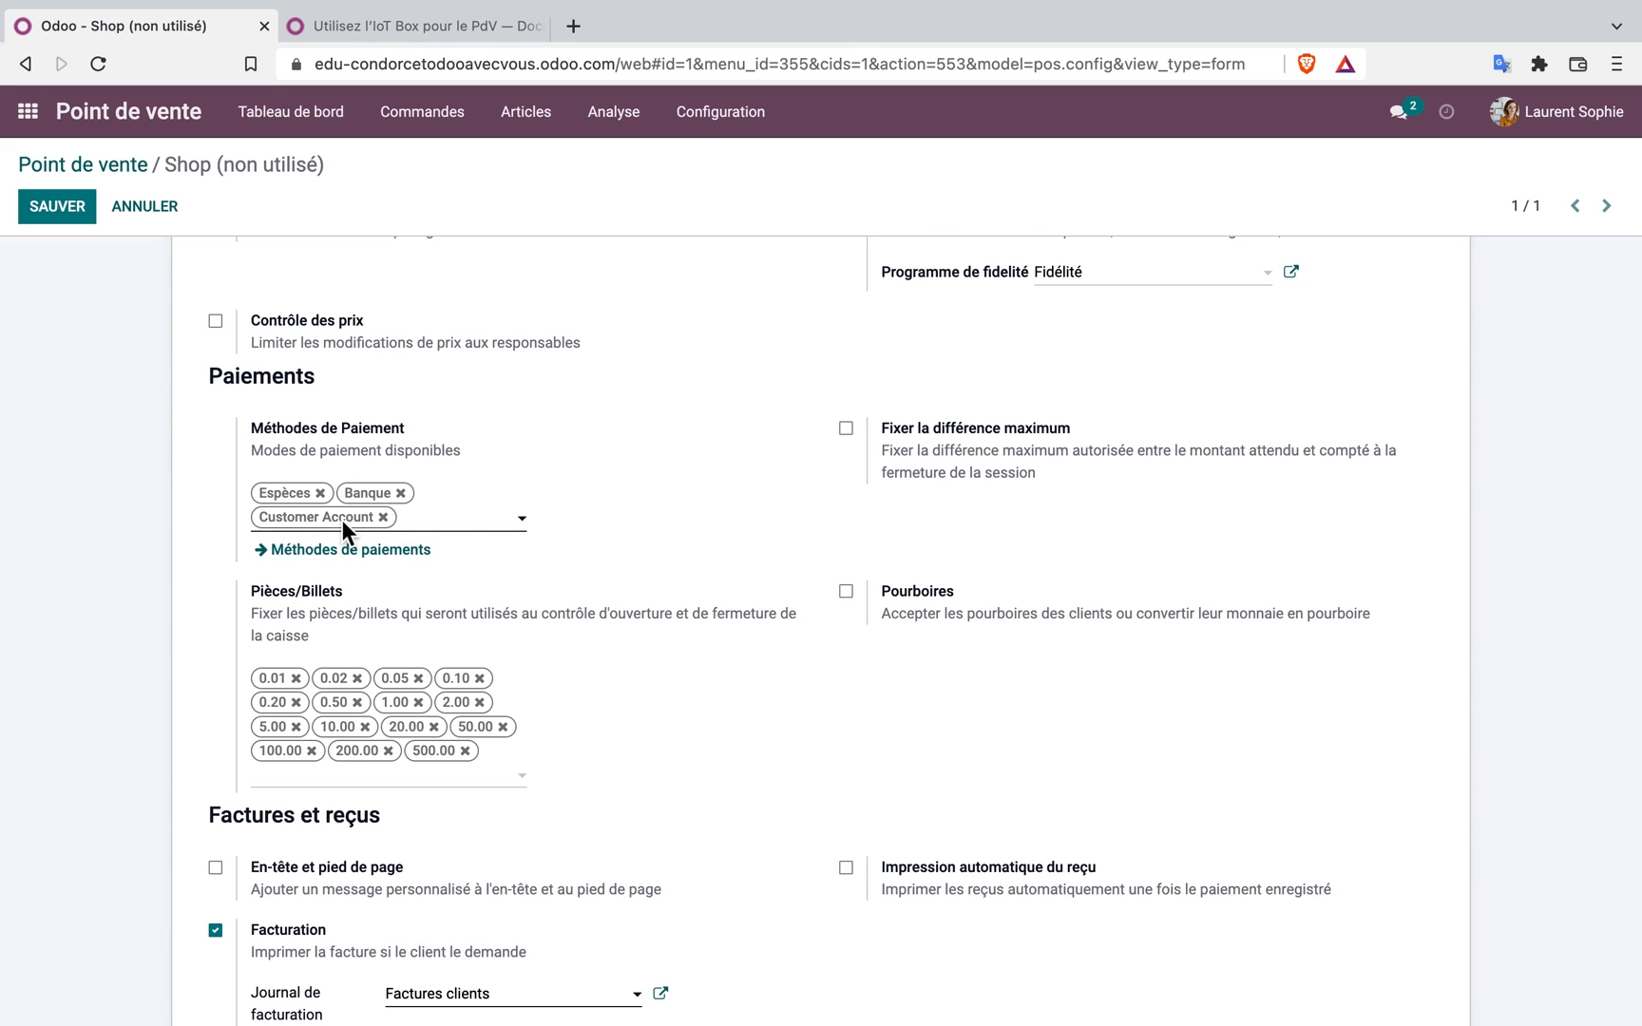
click(362, 567)
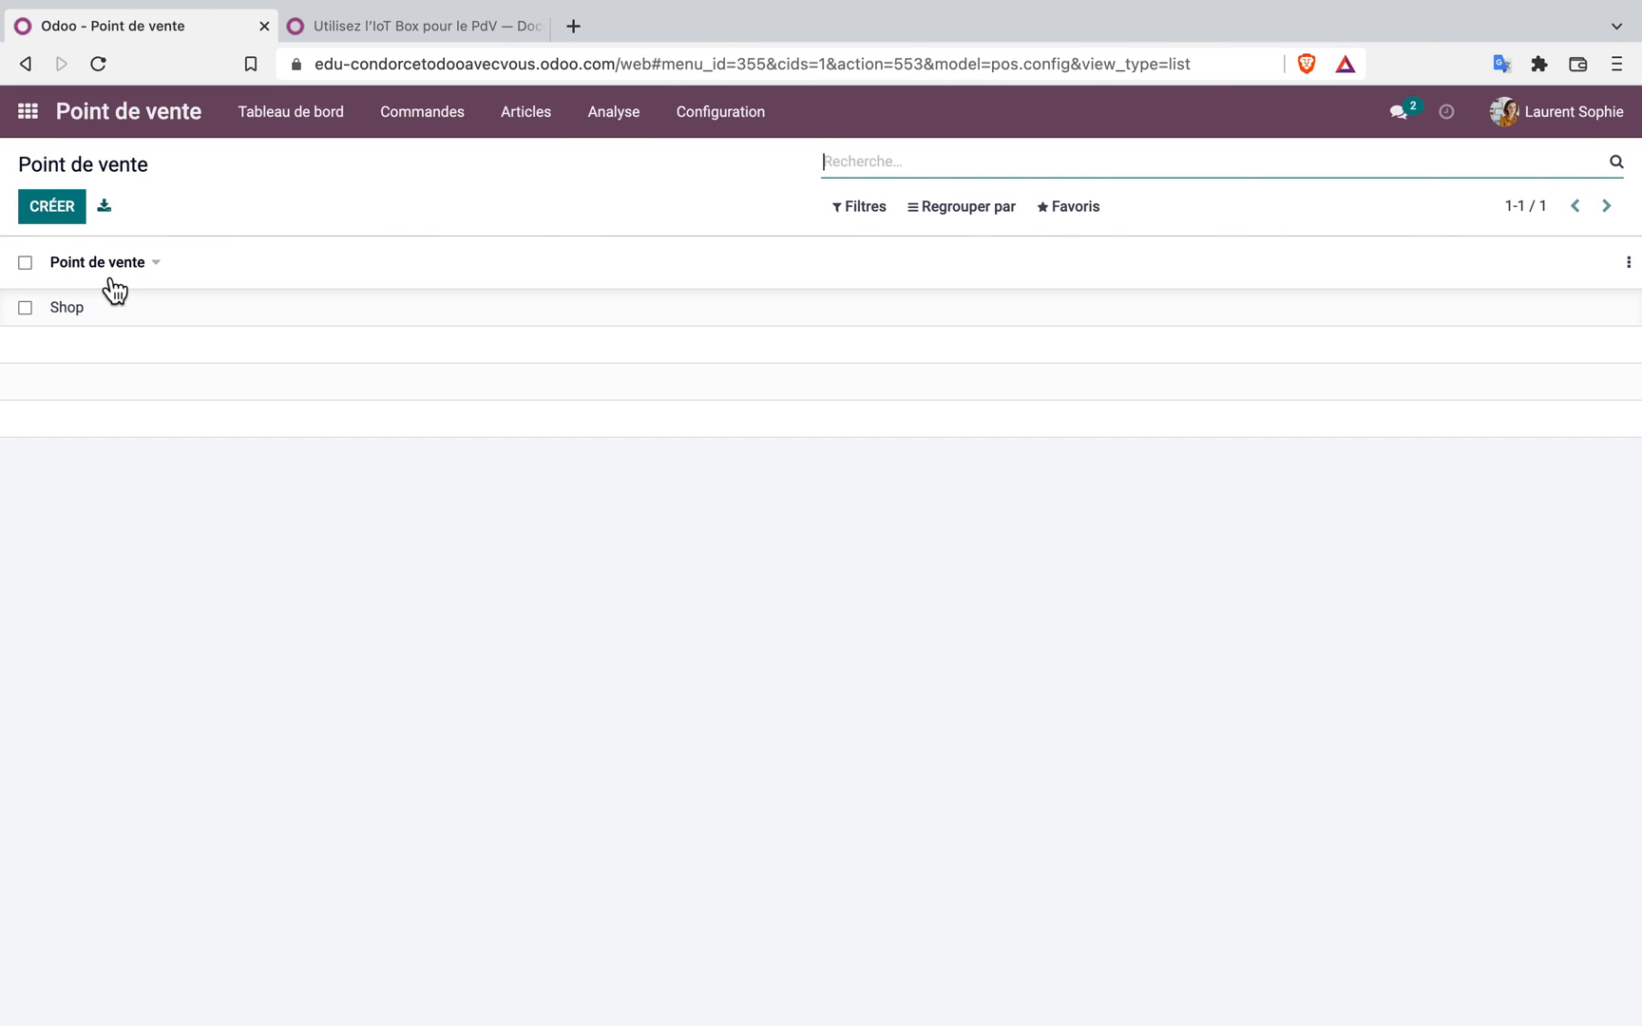
click(80, 311)
scroll(652, 724, down, 1)
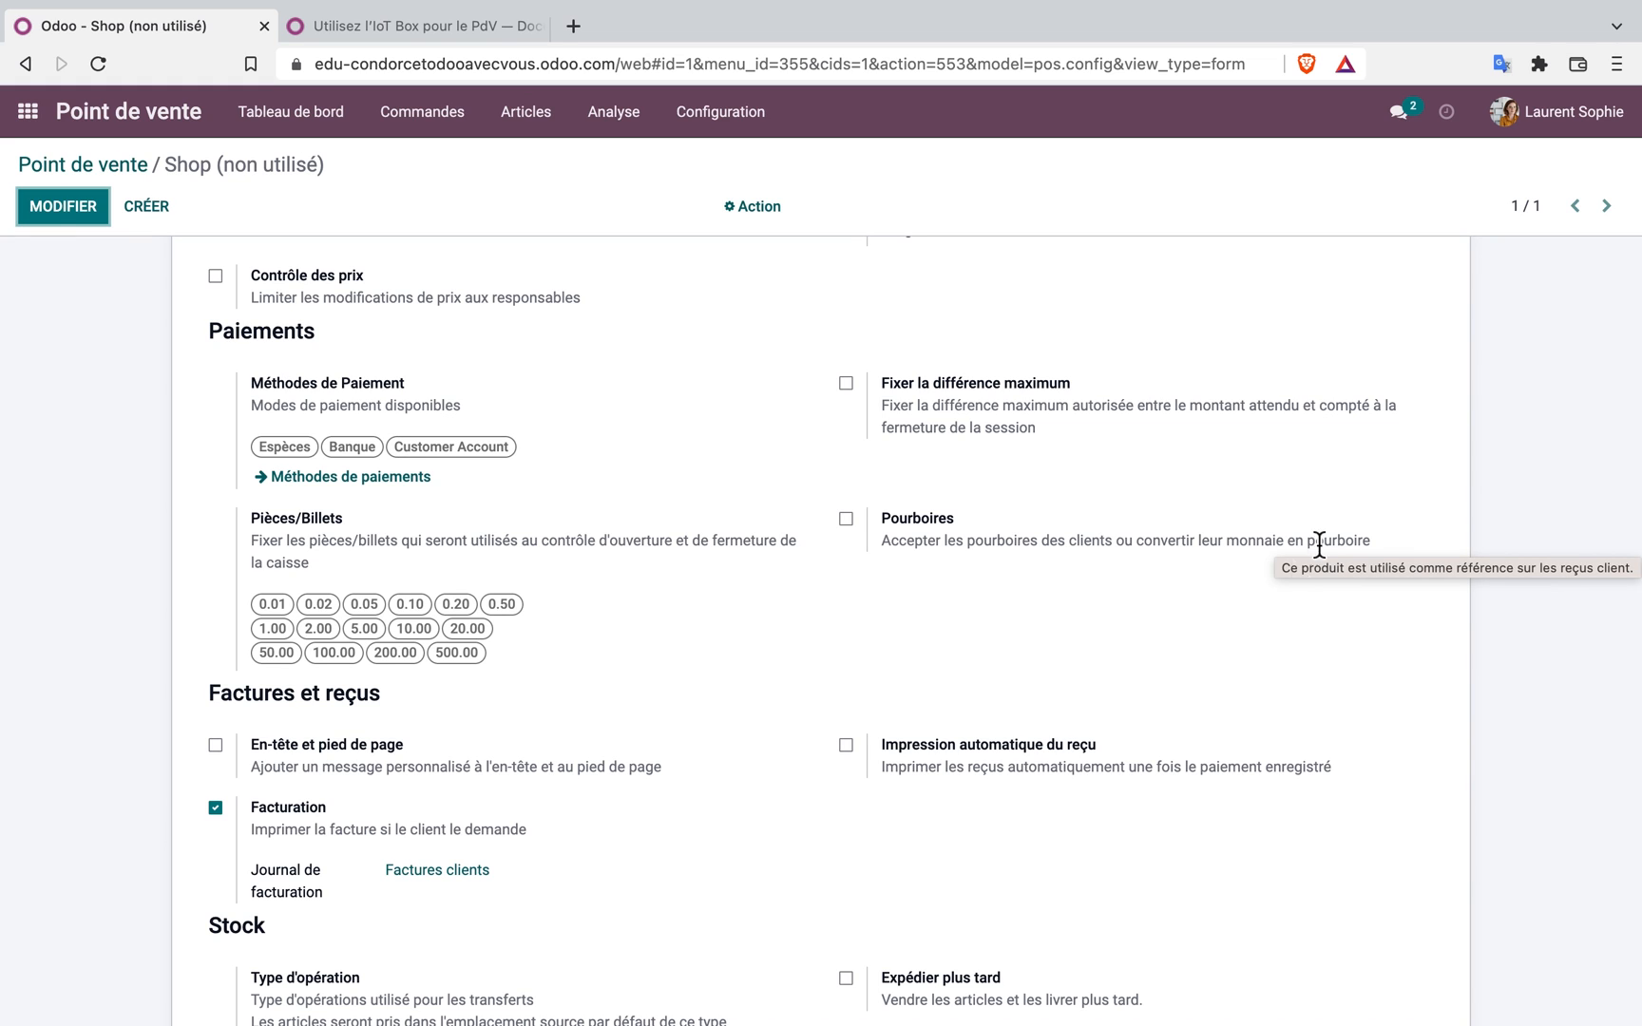
scroll(1094, 666, down, 3)
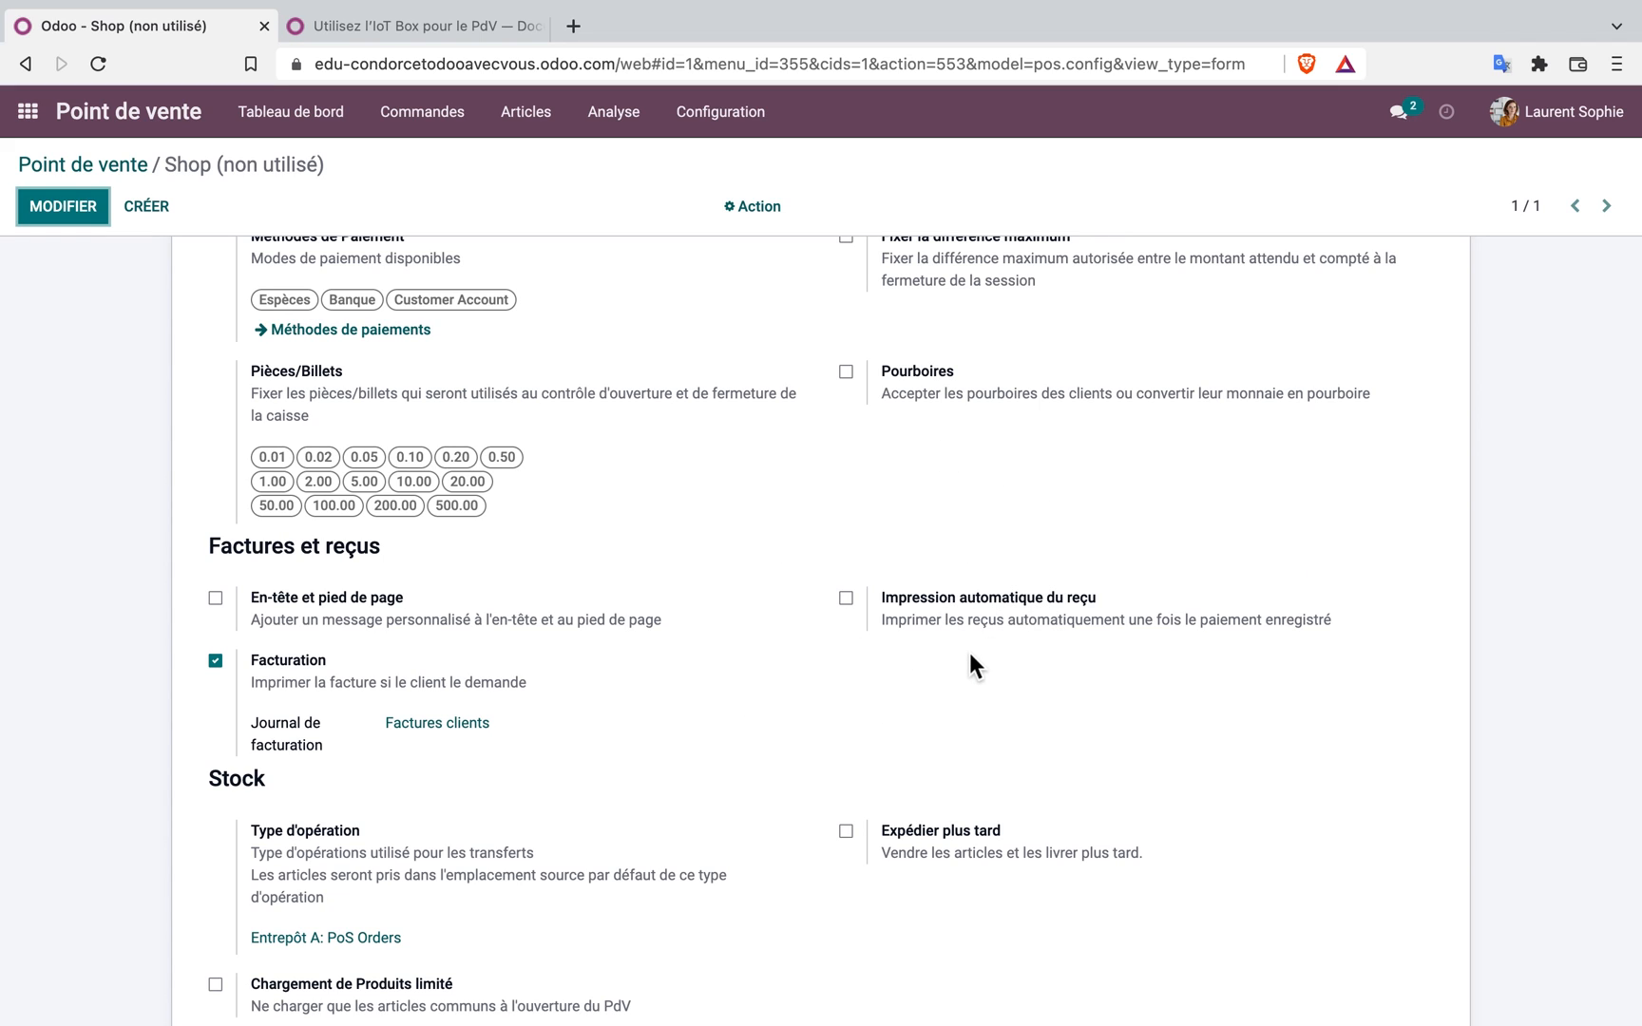
scroll(970, 653, down, 5)
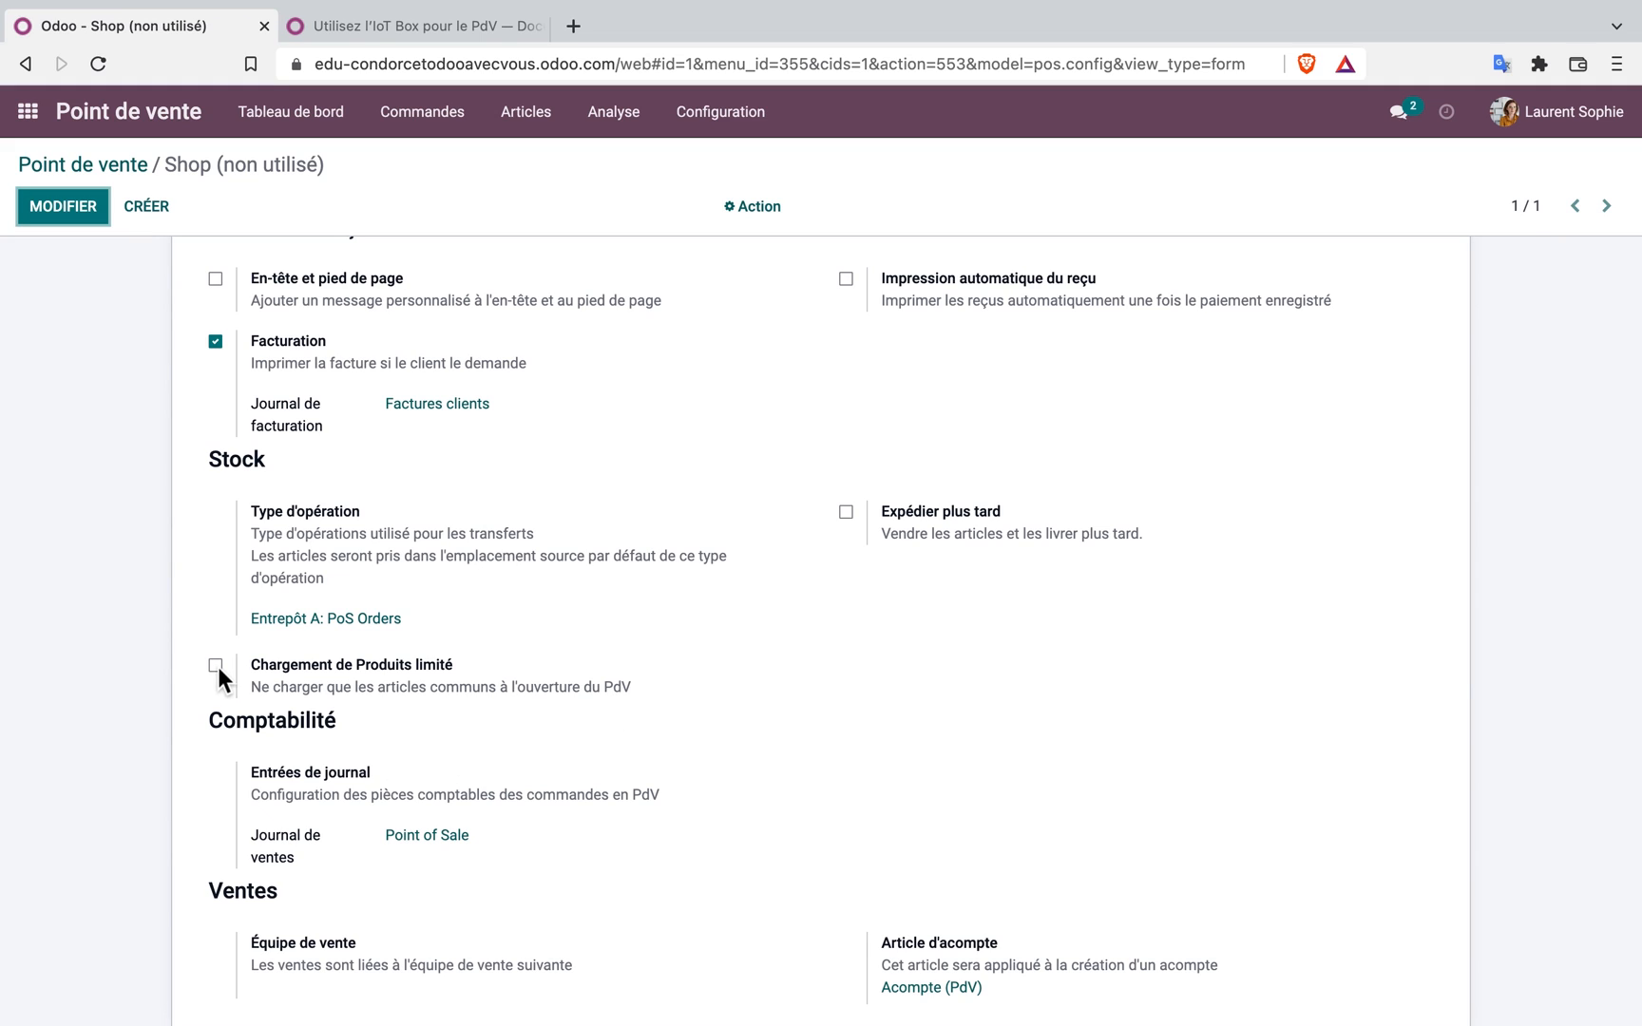
scroll(215, 663, down, 1)
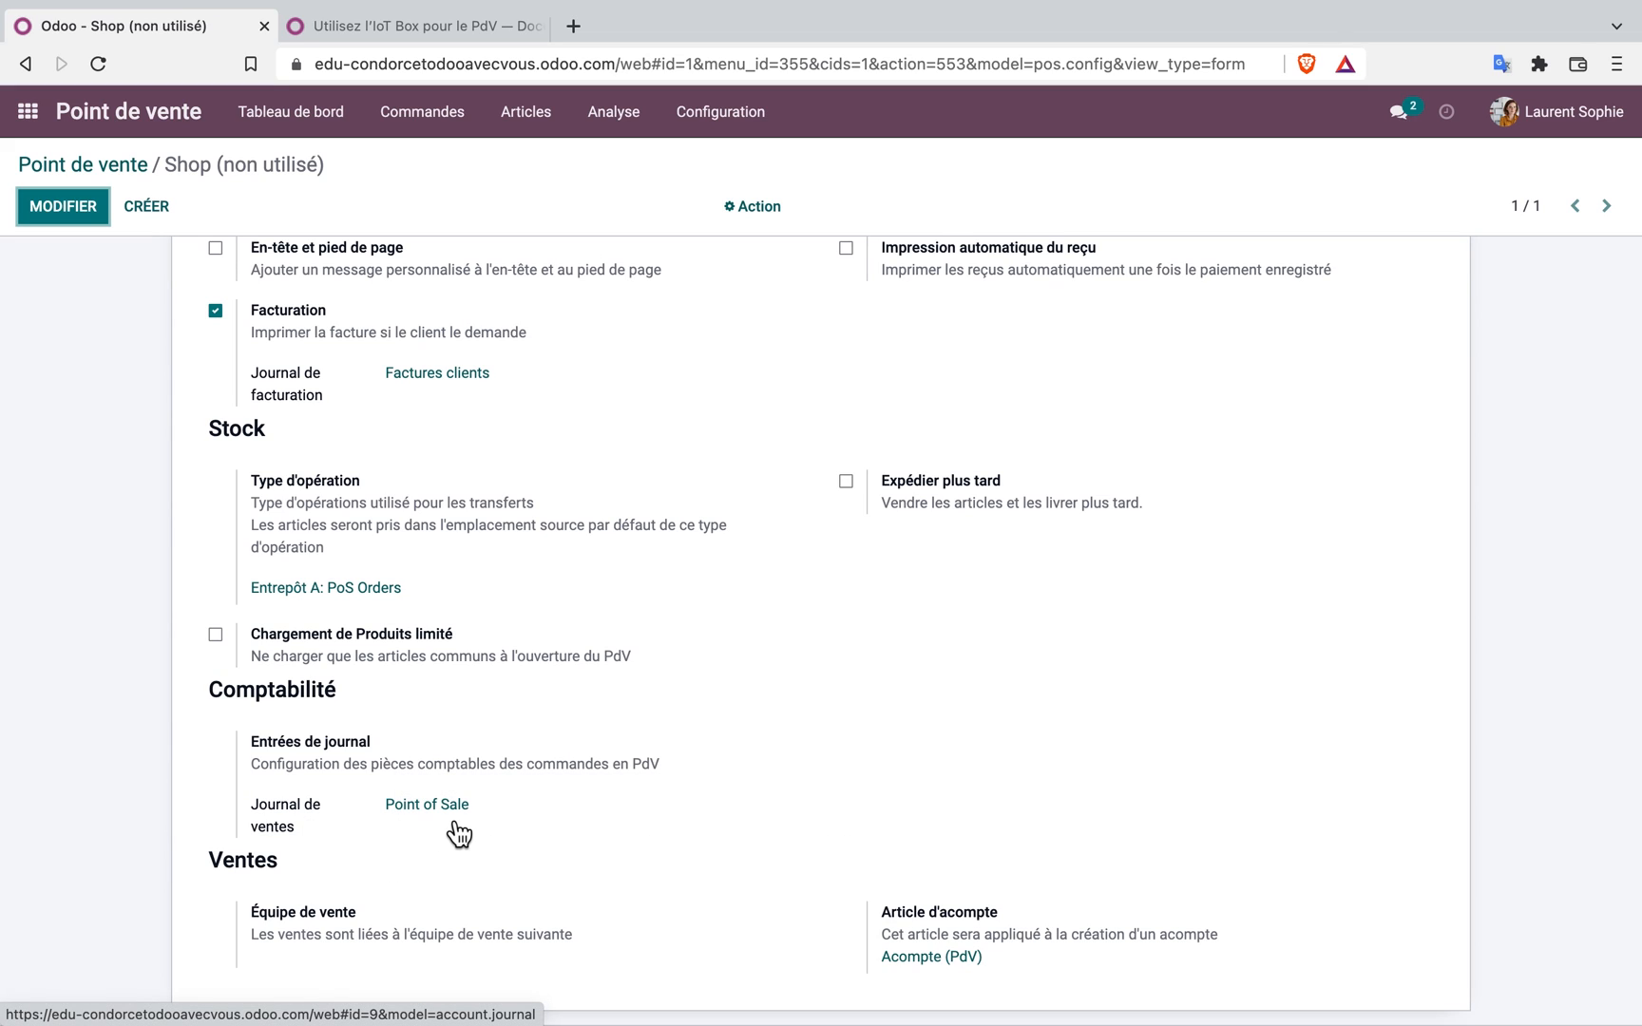
mouse_move(458, 835)
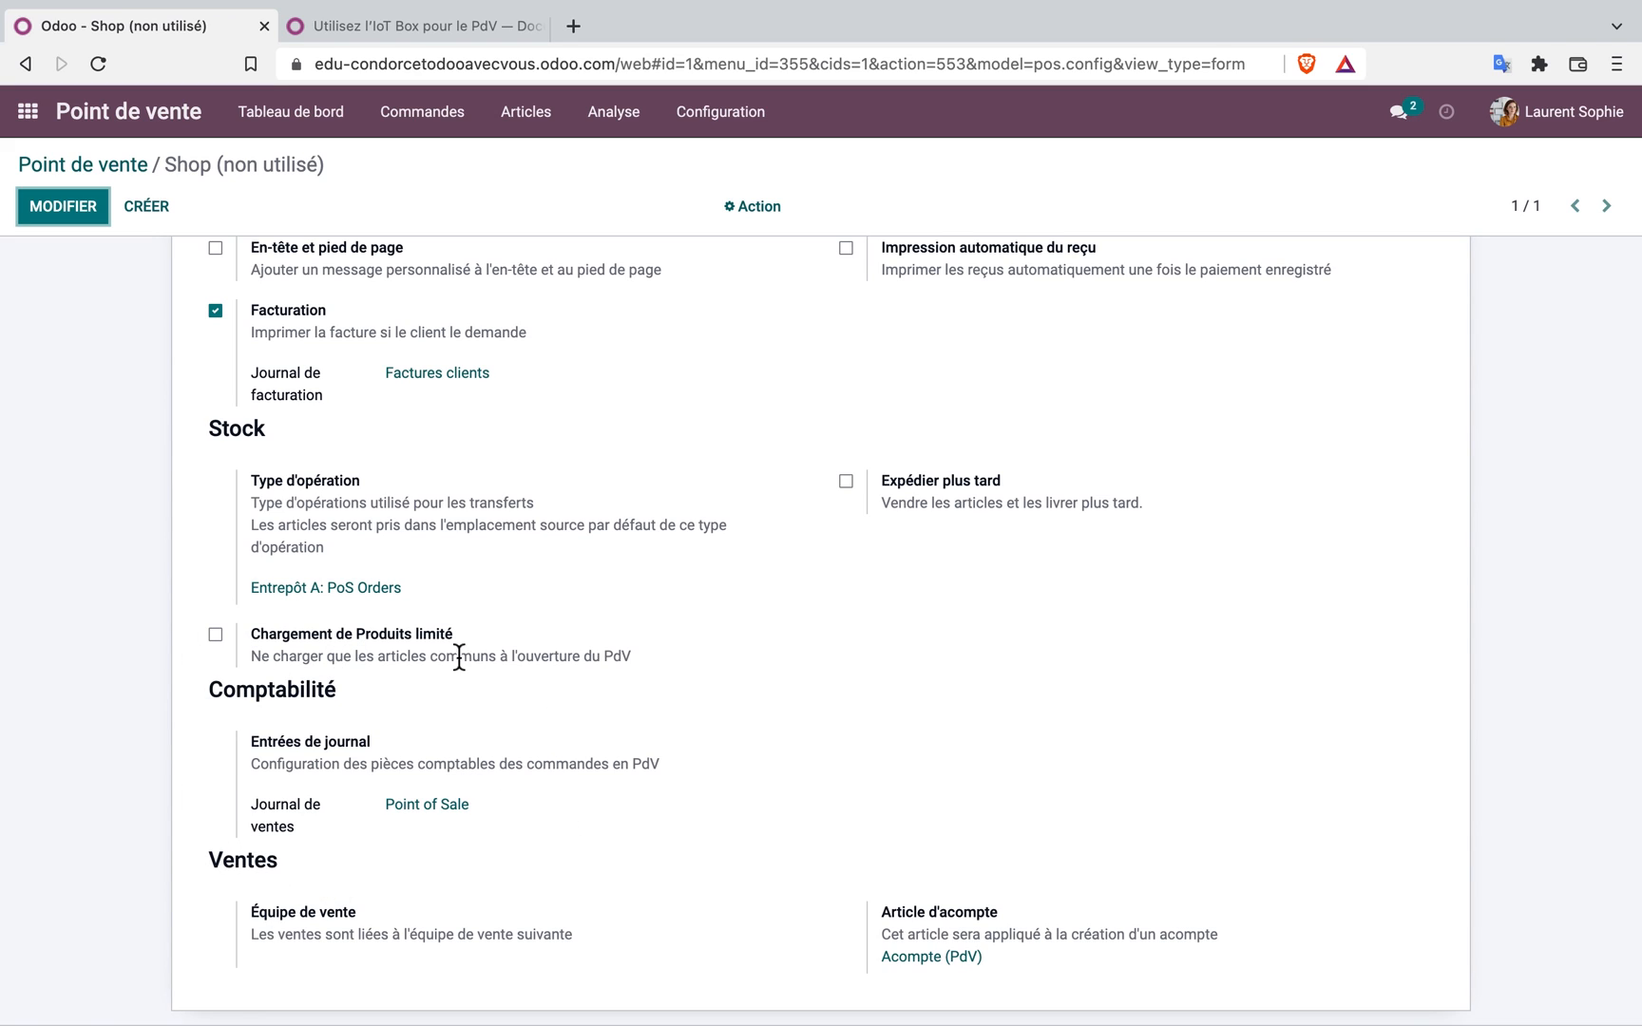
mouse_move(508, 813)
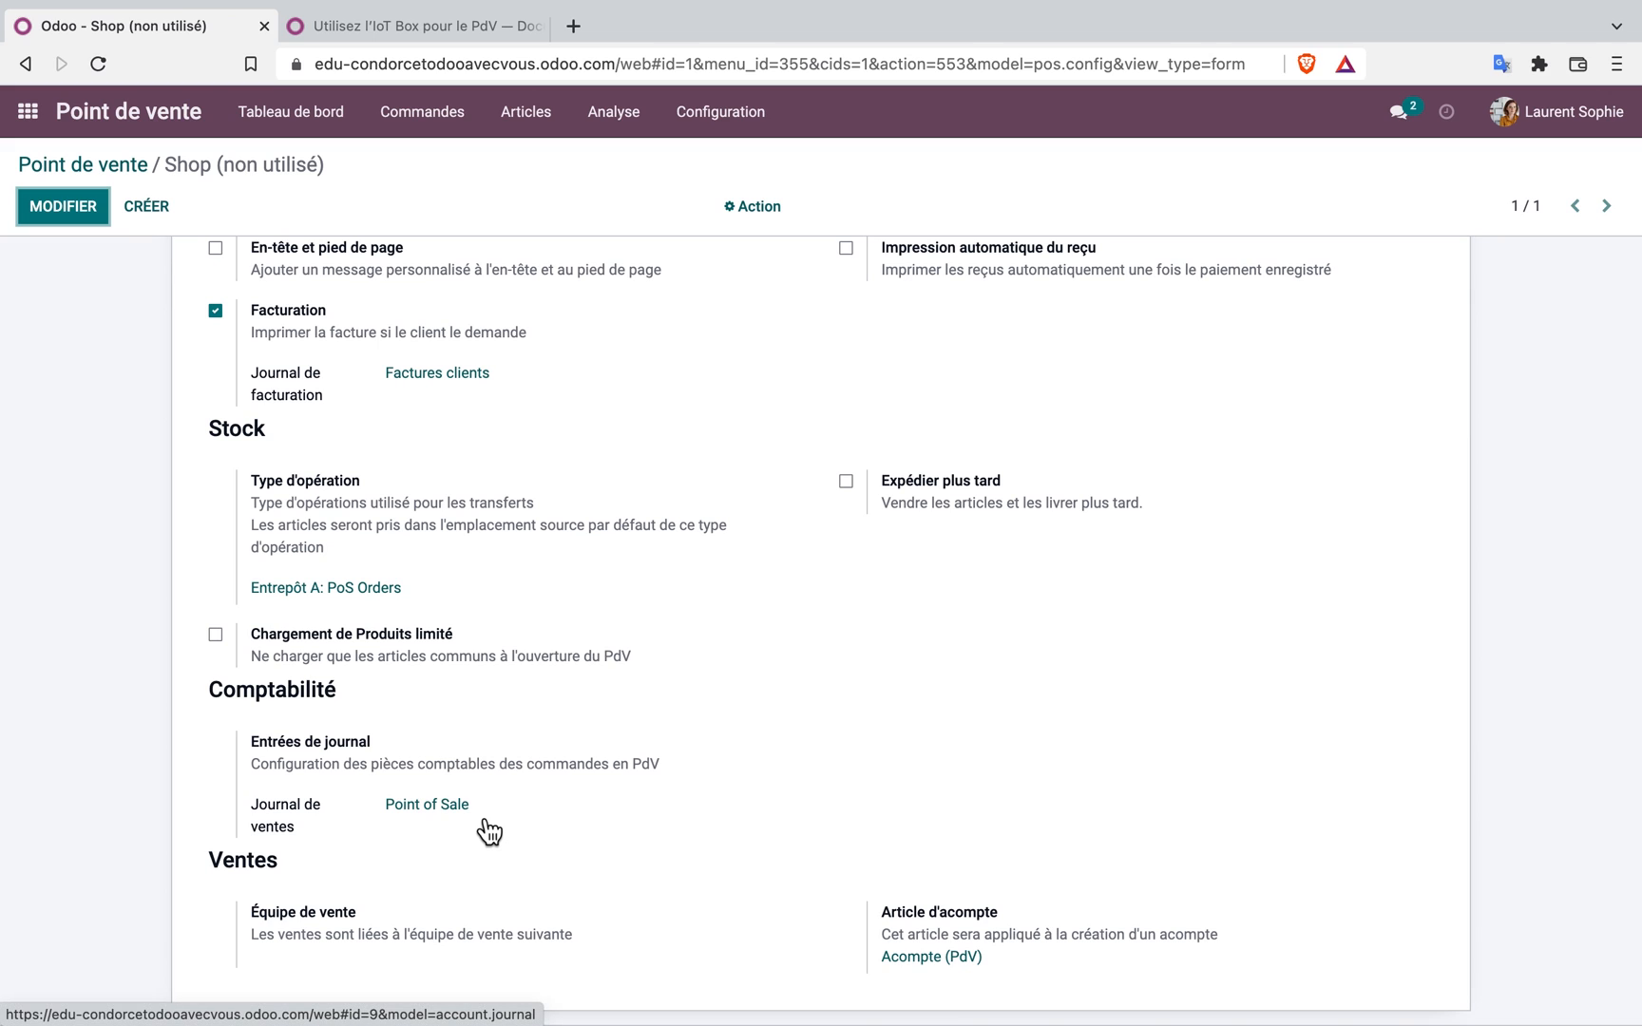
Put the Shop configuration in edit mode, review its Ventes fields for sales team and down payment article, and save
click(72, 213)
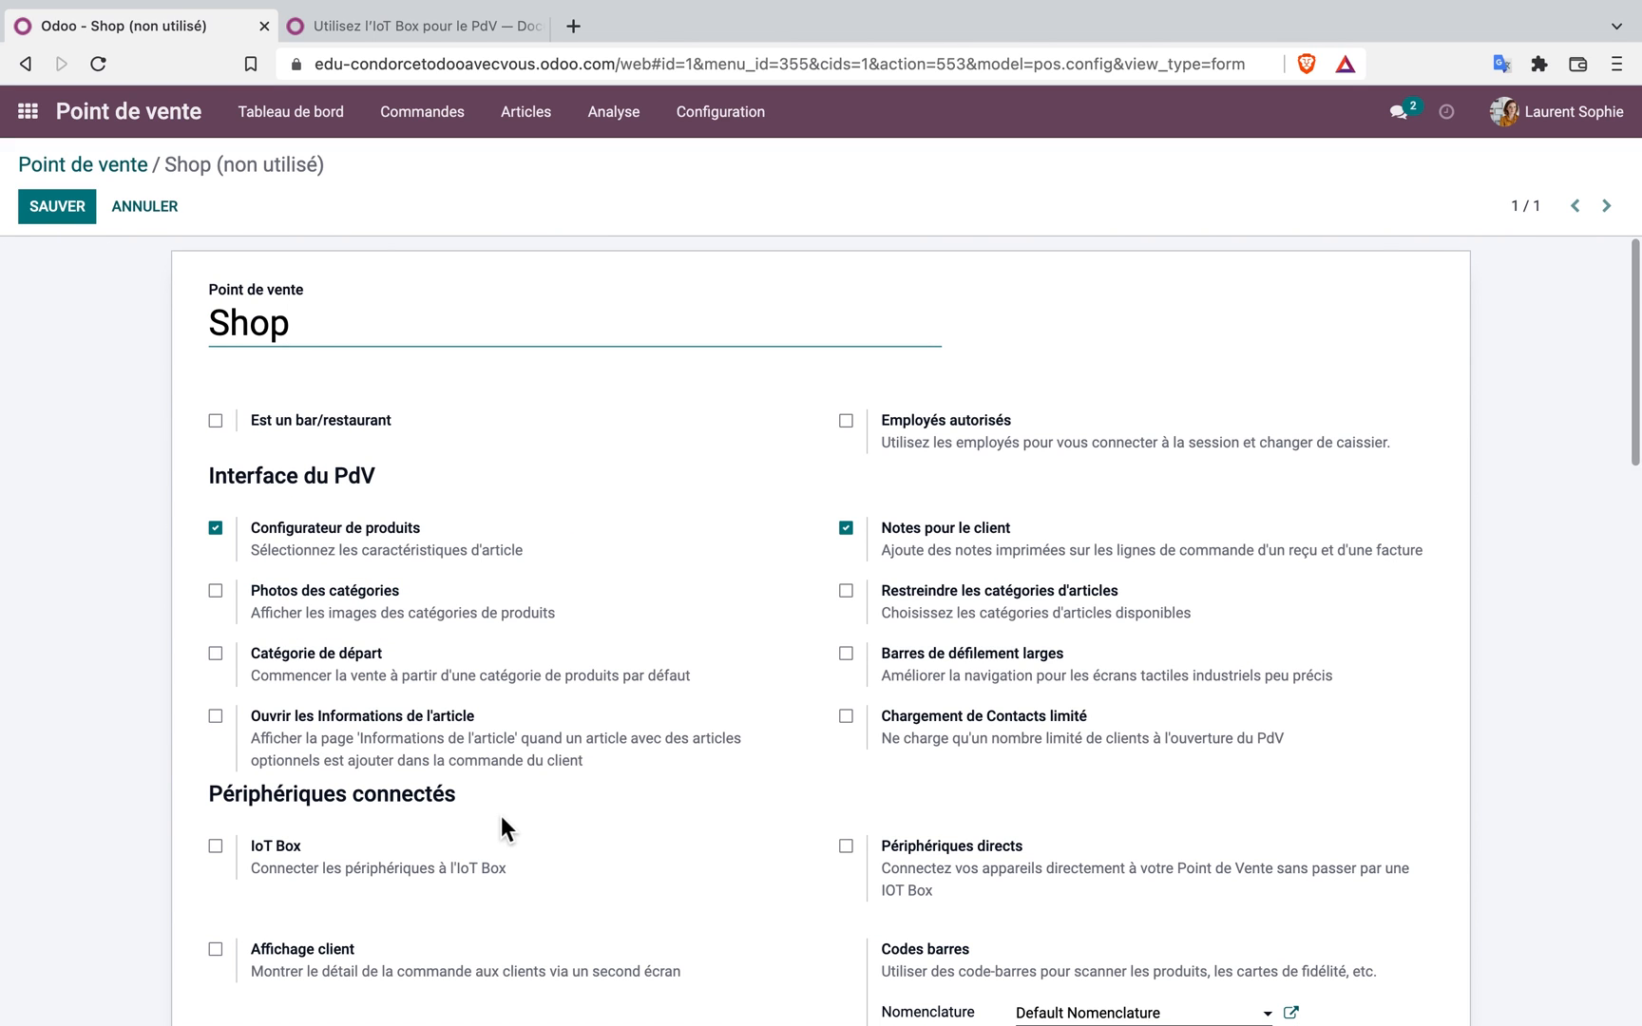
scroll(492, 912, down, 20)
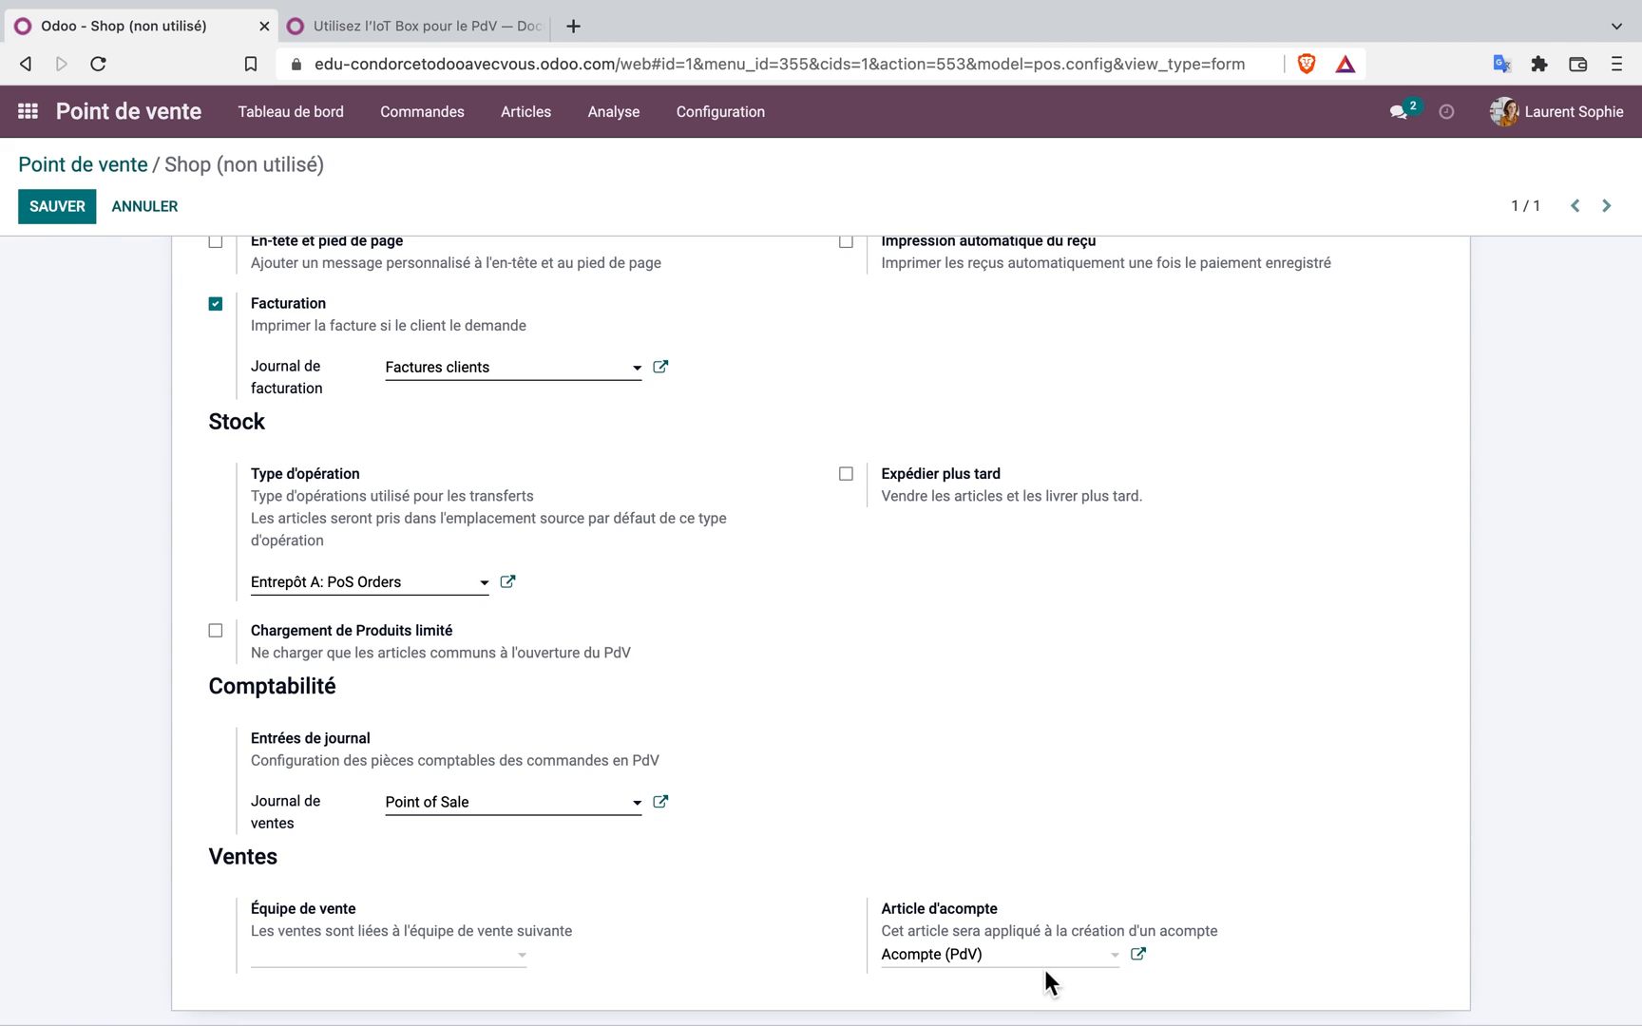
click(59, 207)
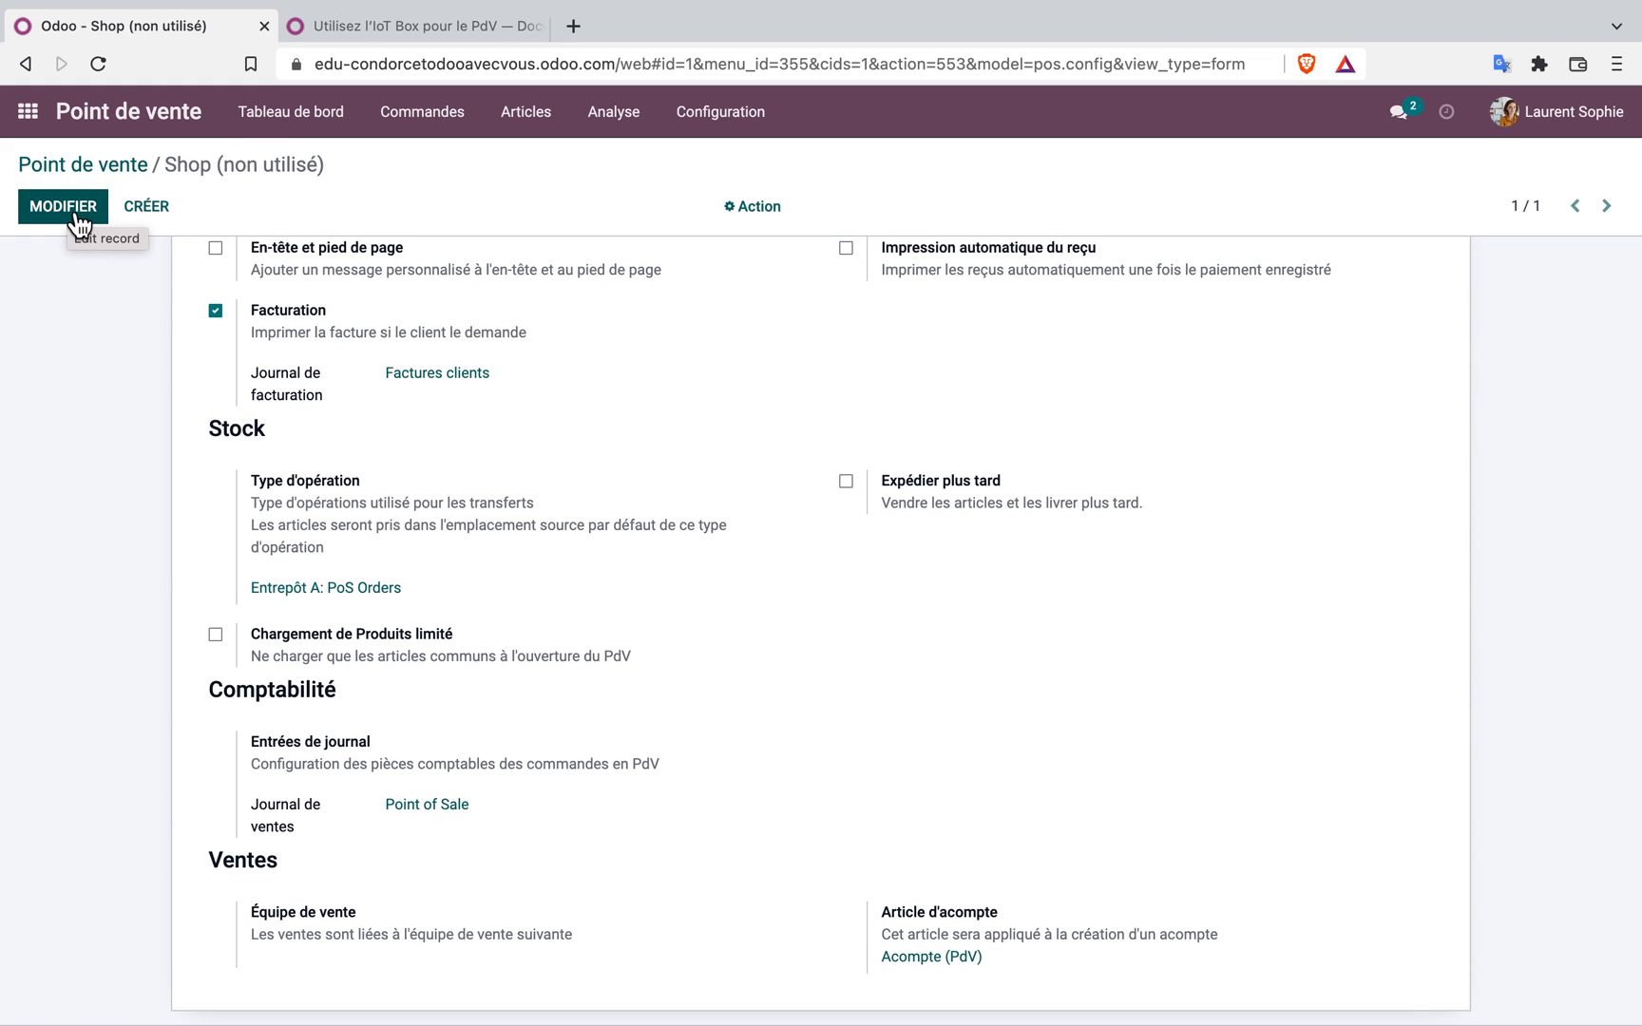
Open a Shop session from the dashboard with an opening cash count of five 2 € coins and three 10 € notes
click(313, 117)
click(150, 349)
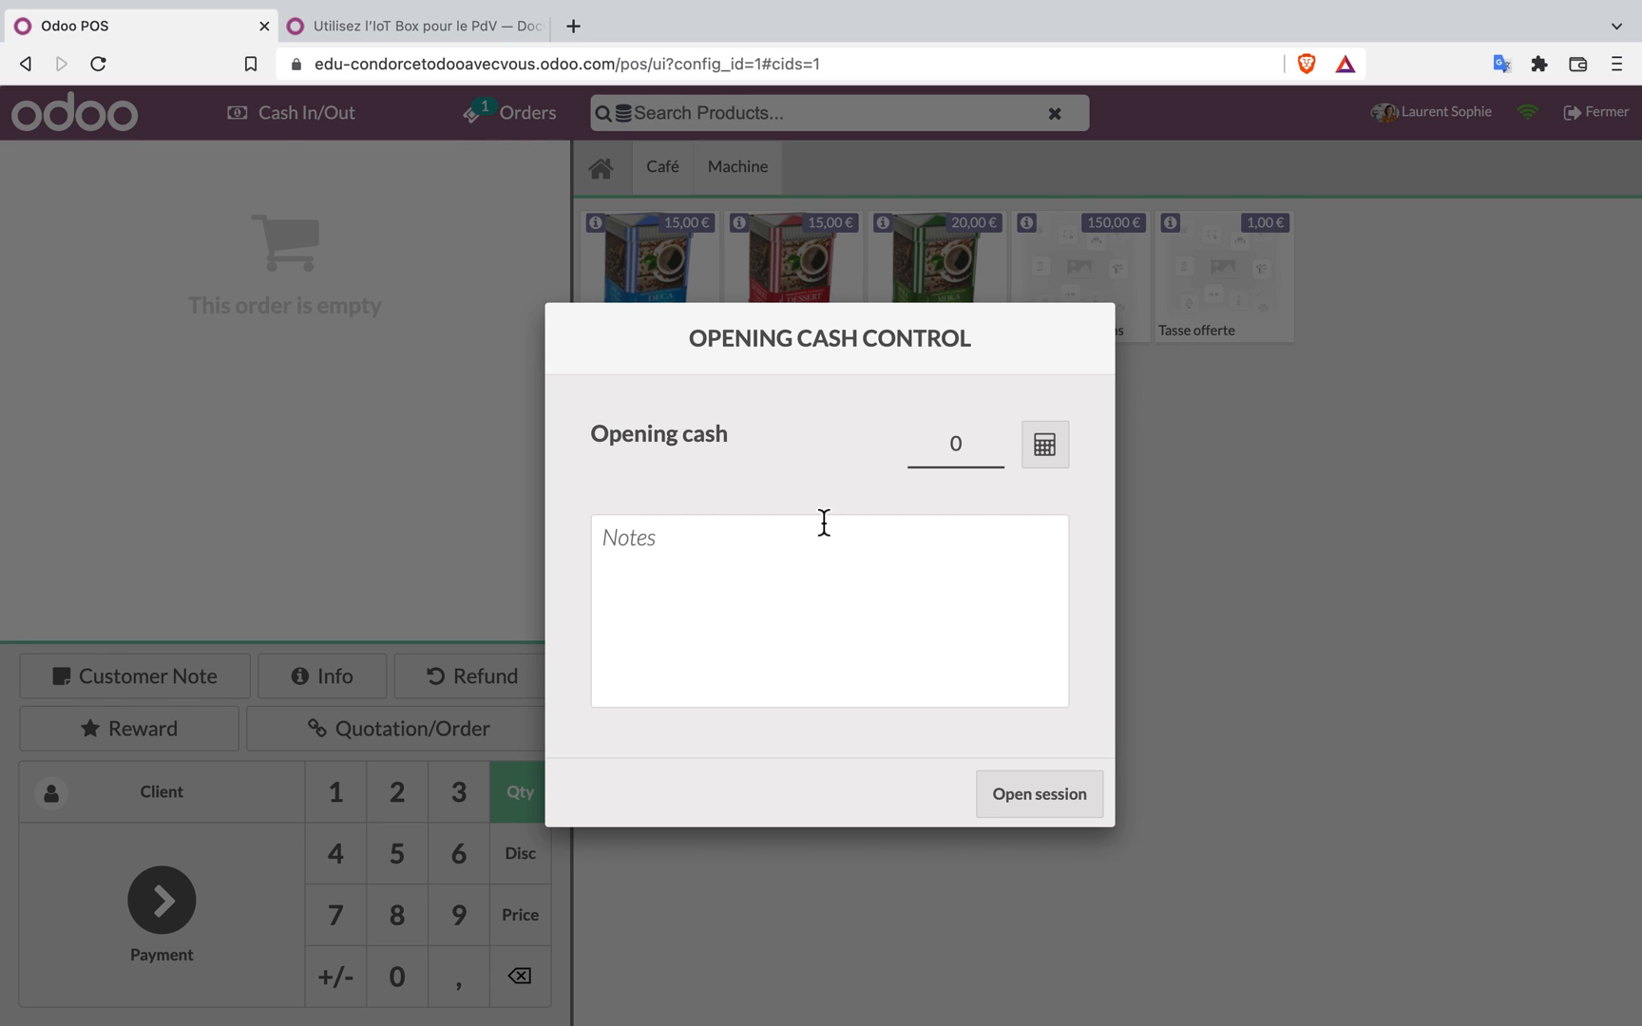
click(1050, 454)
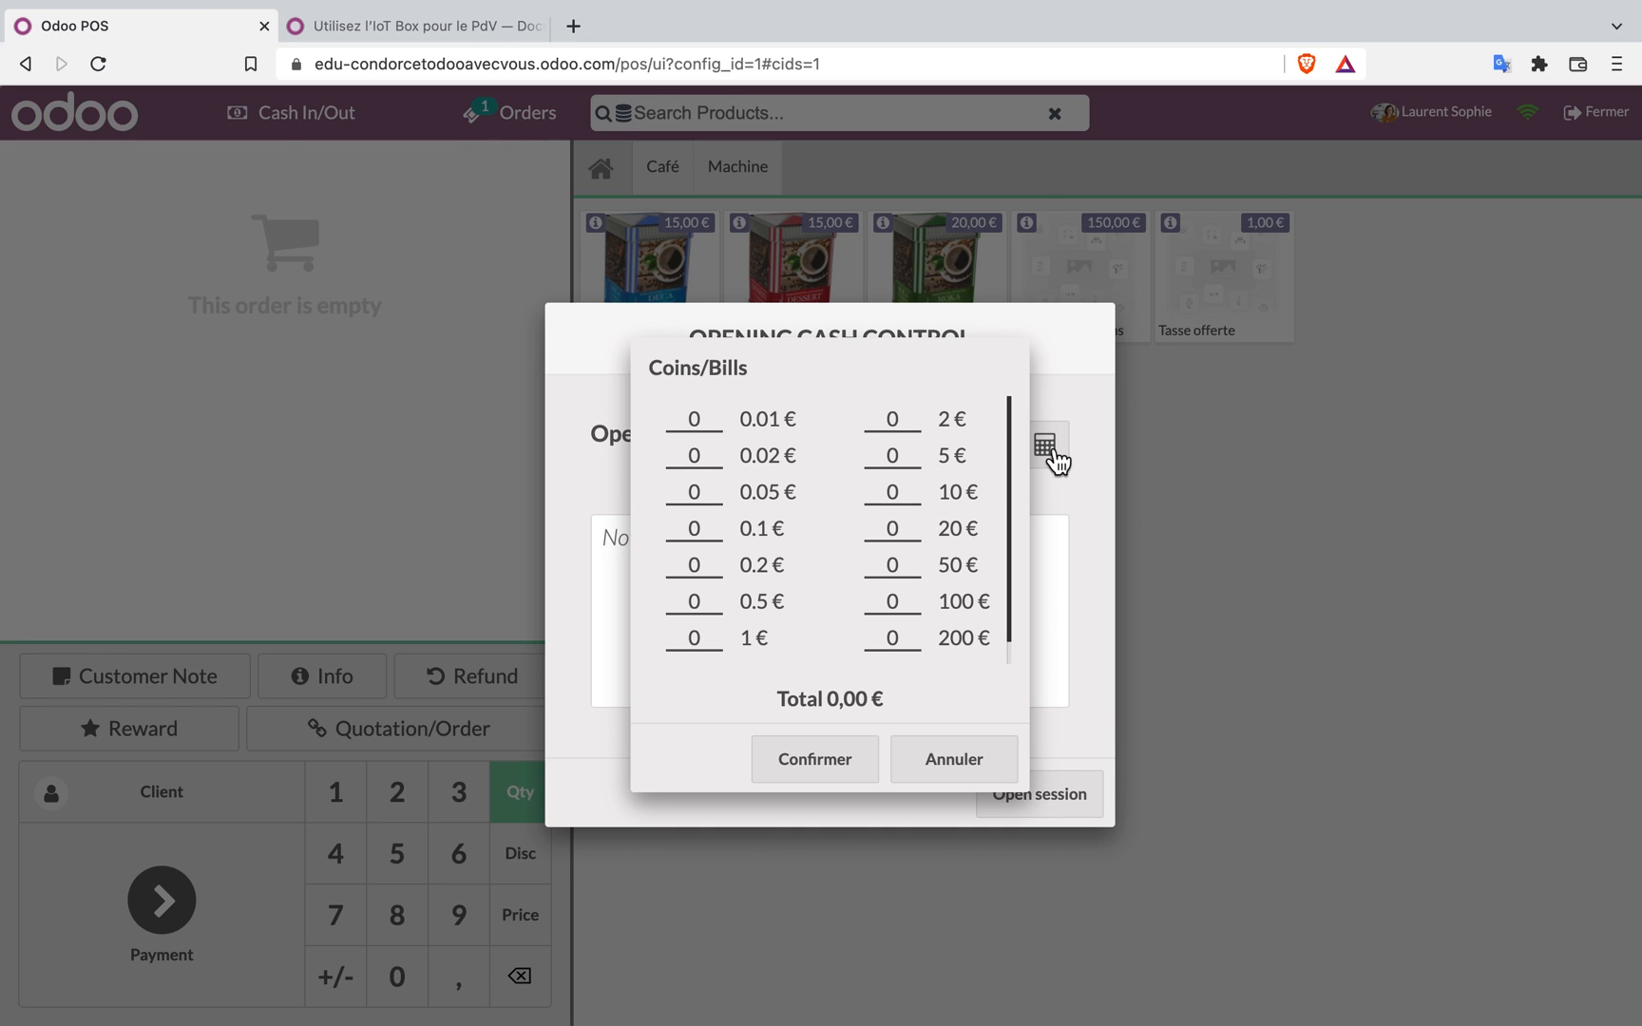
click(912, 502)
key(BackSpace)
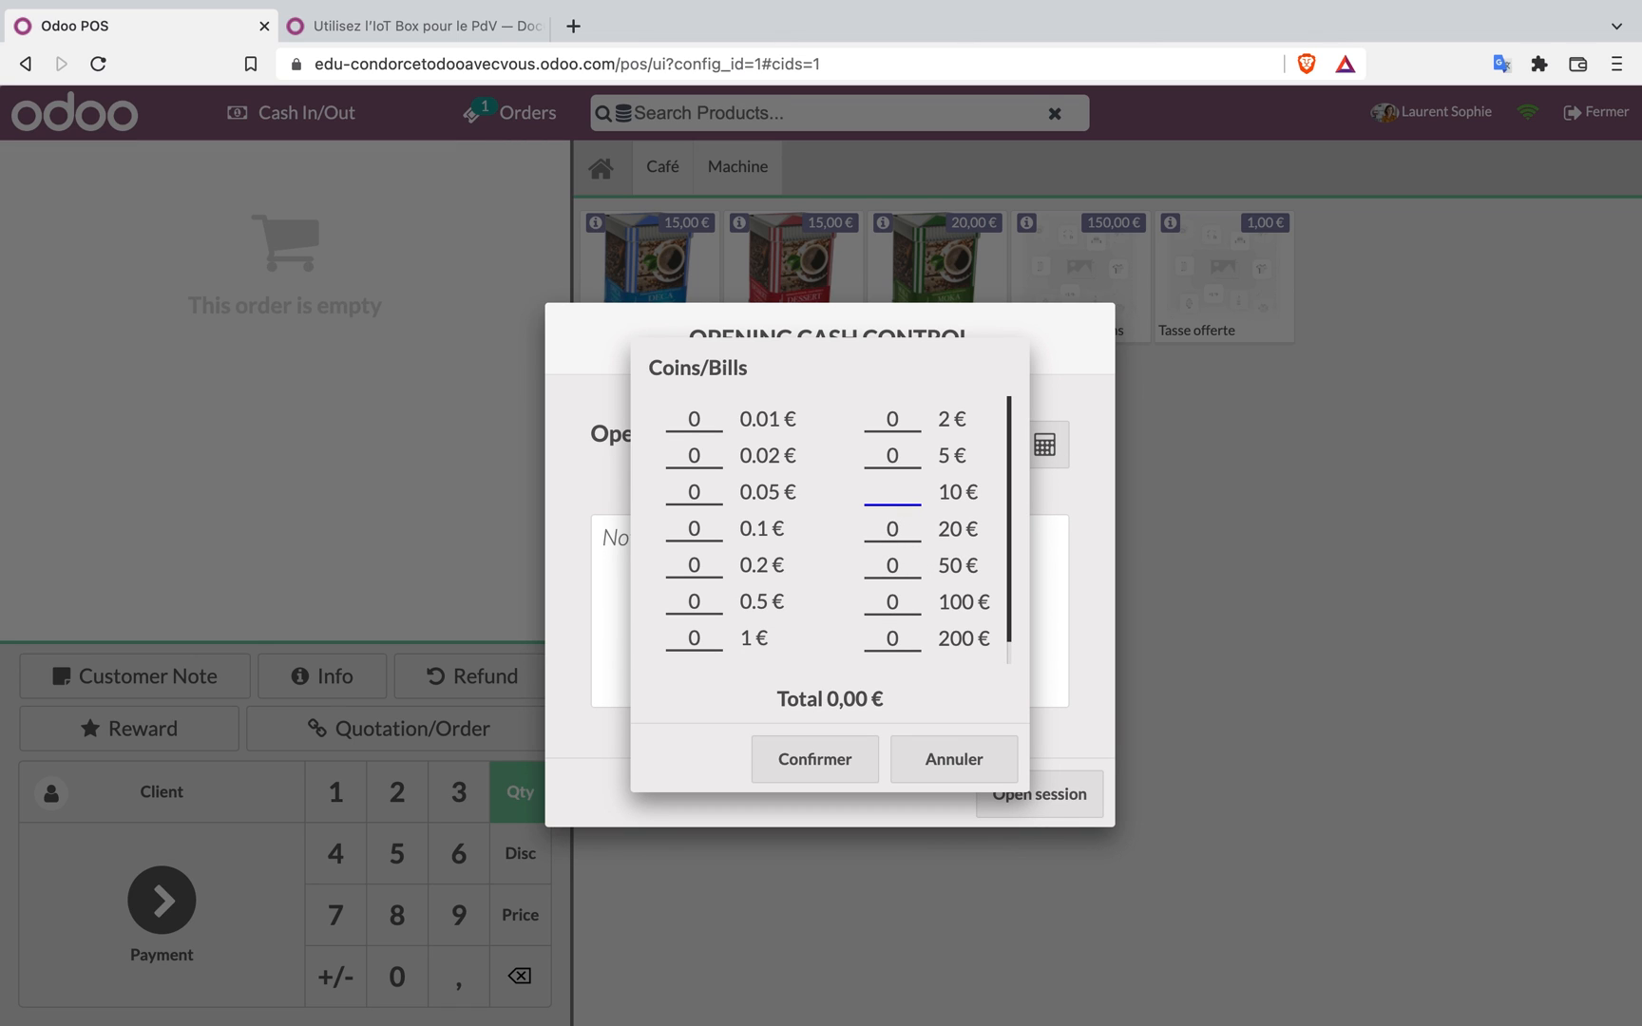
text(3)
click(907, 430)
key(BackSpace)
text(5)
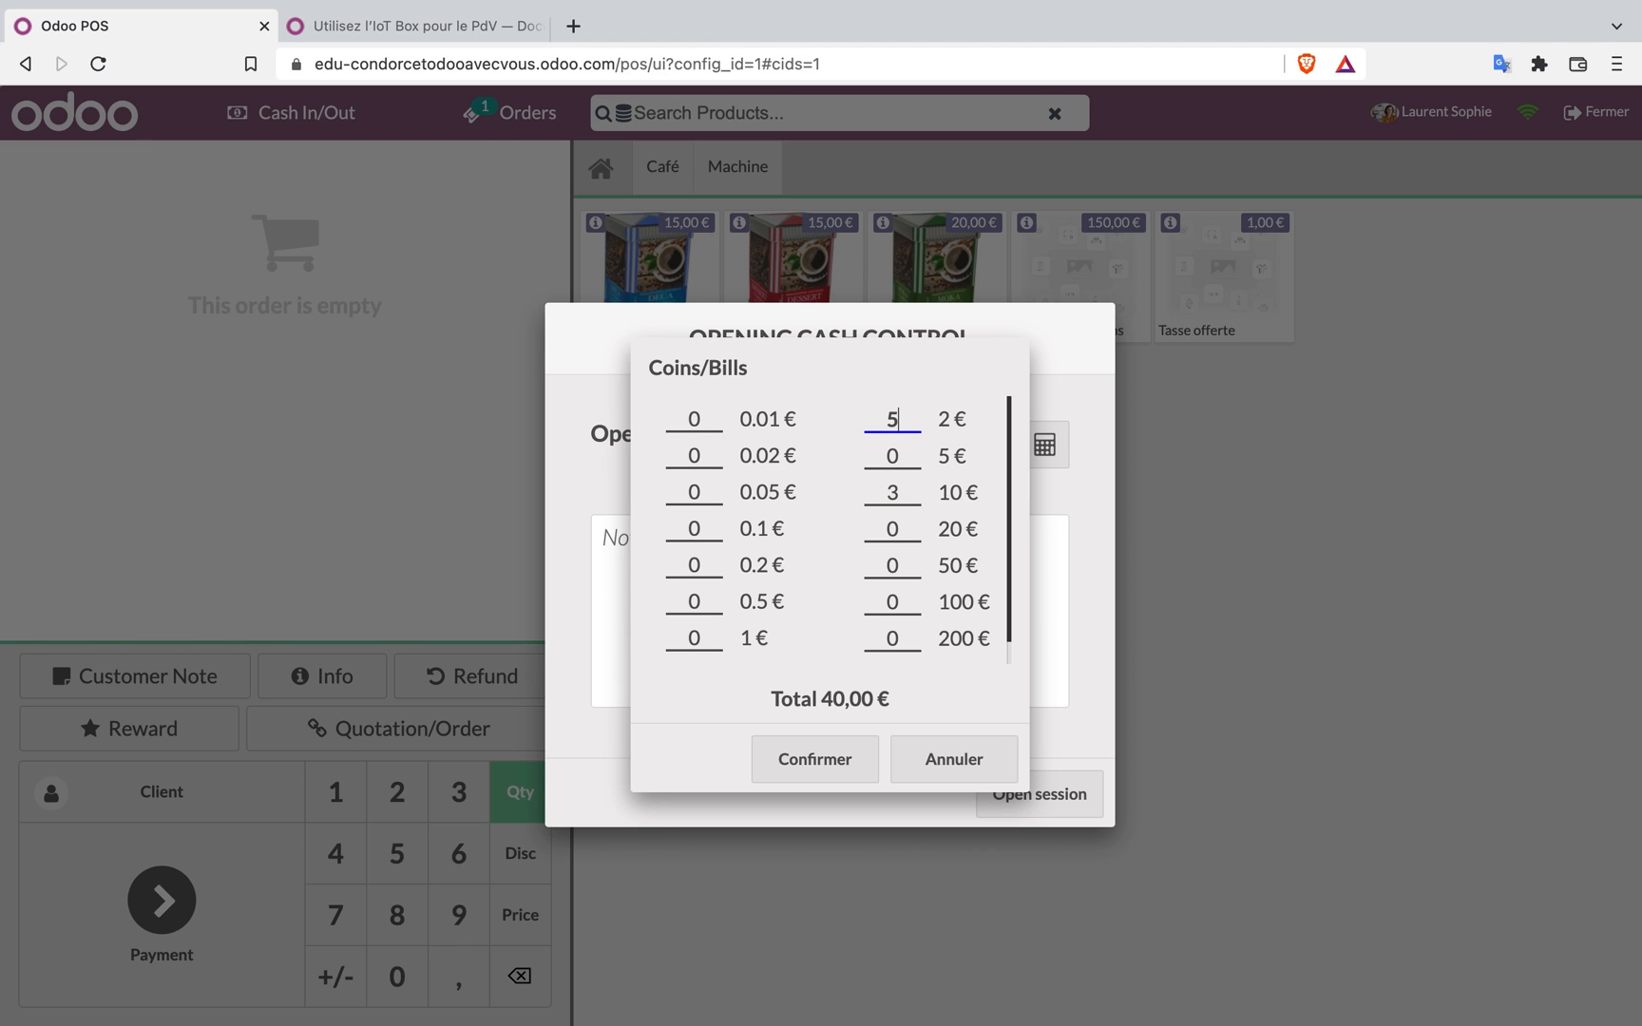
click(842, 764)
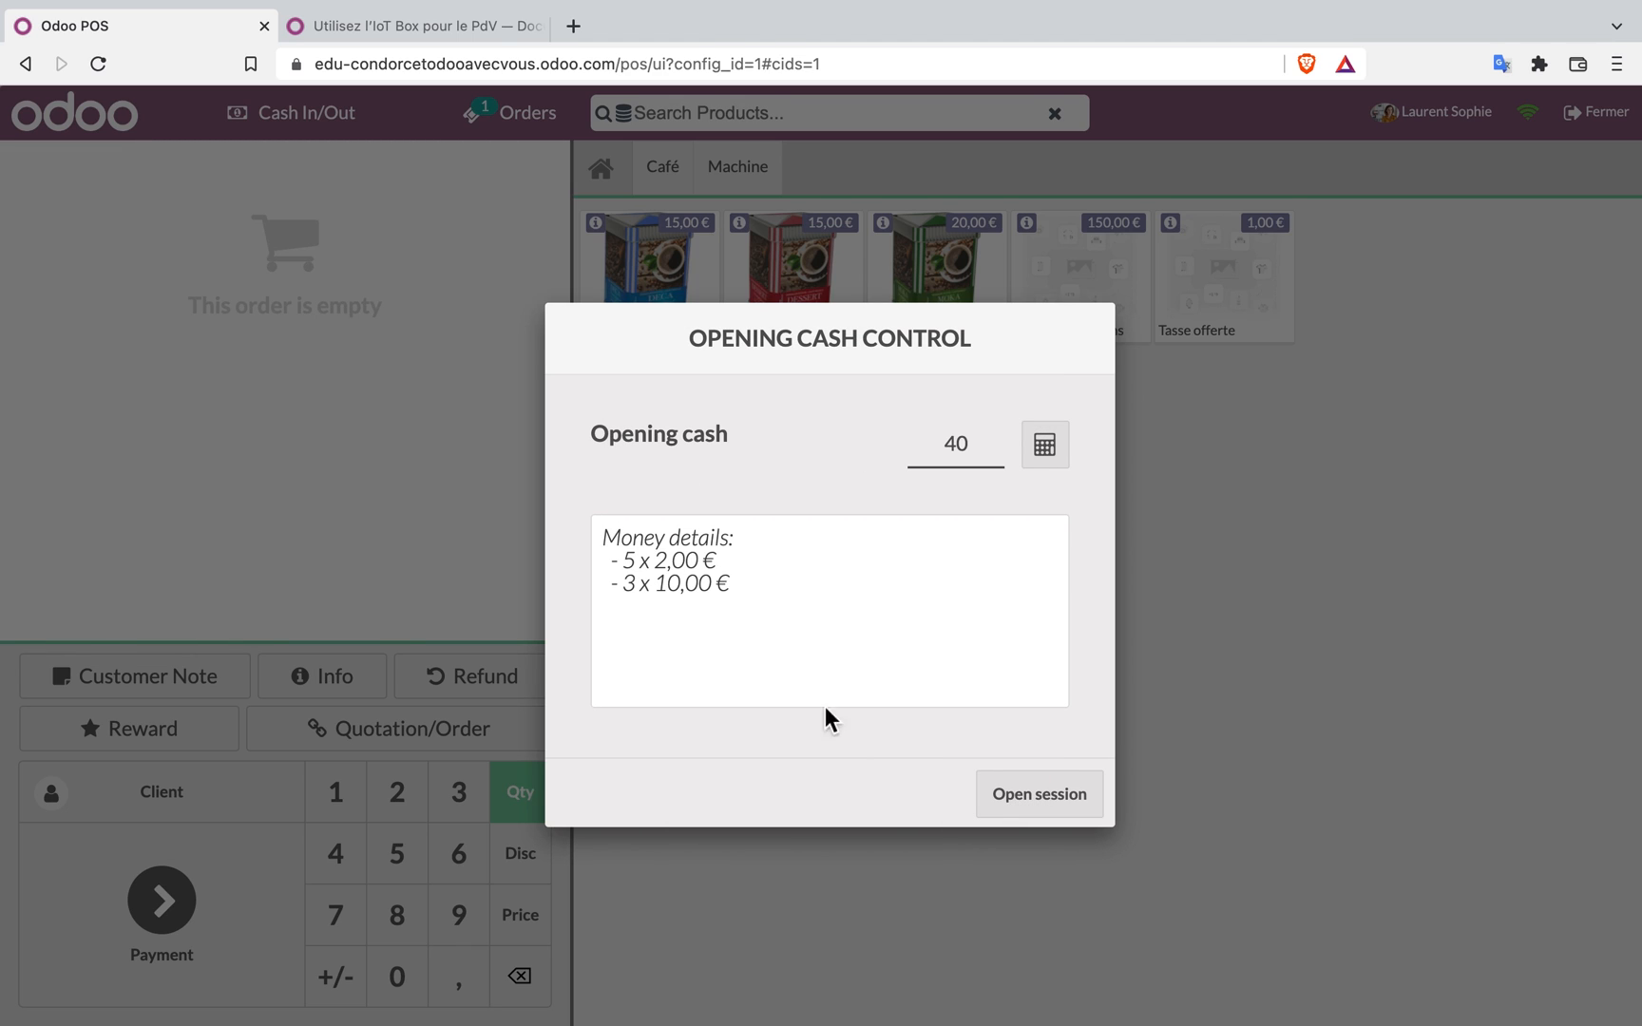
click(1068, 800)
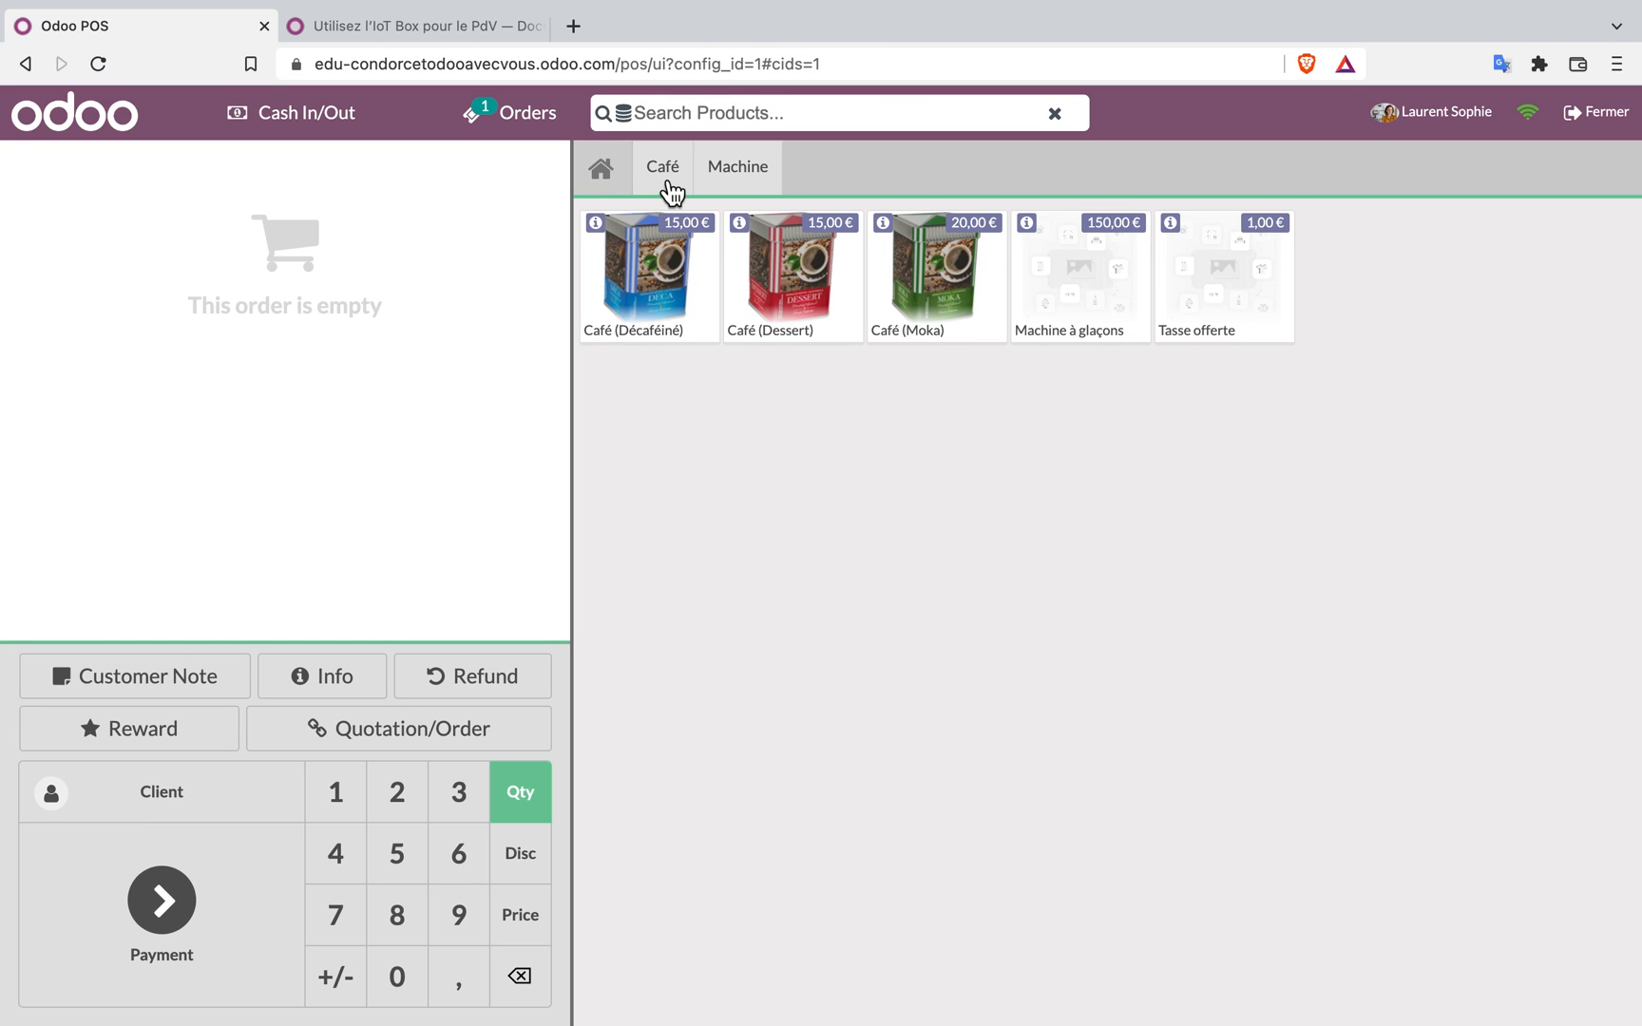
Browse the articles in the Machine and Café categories, and return to the full article list
click(755, 169)
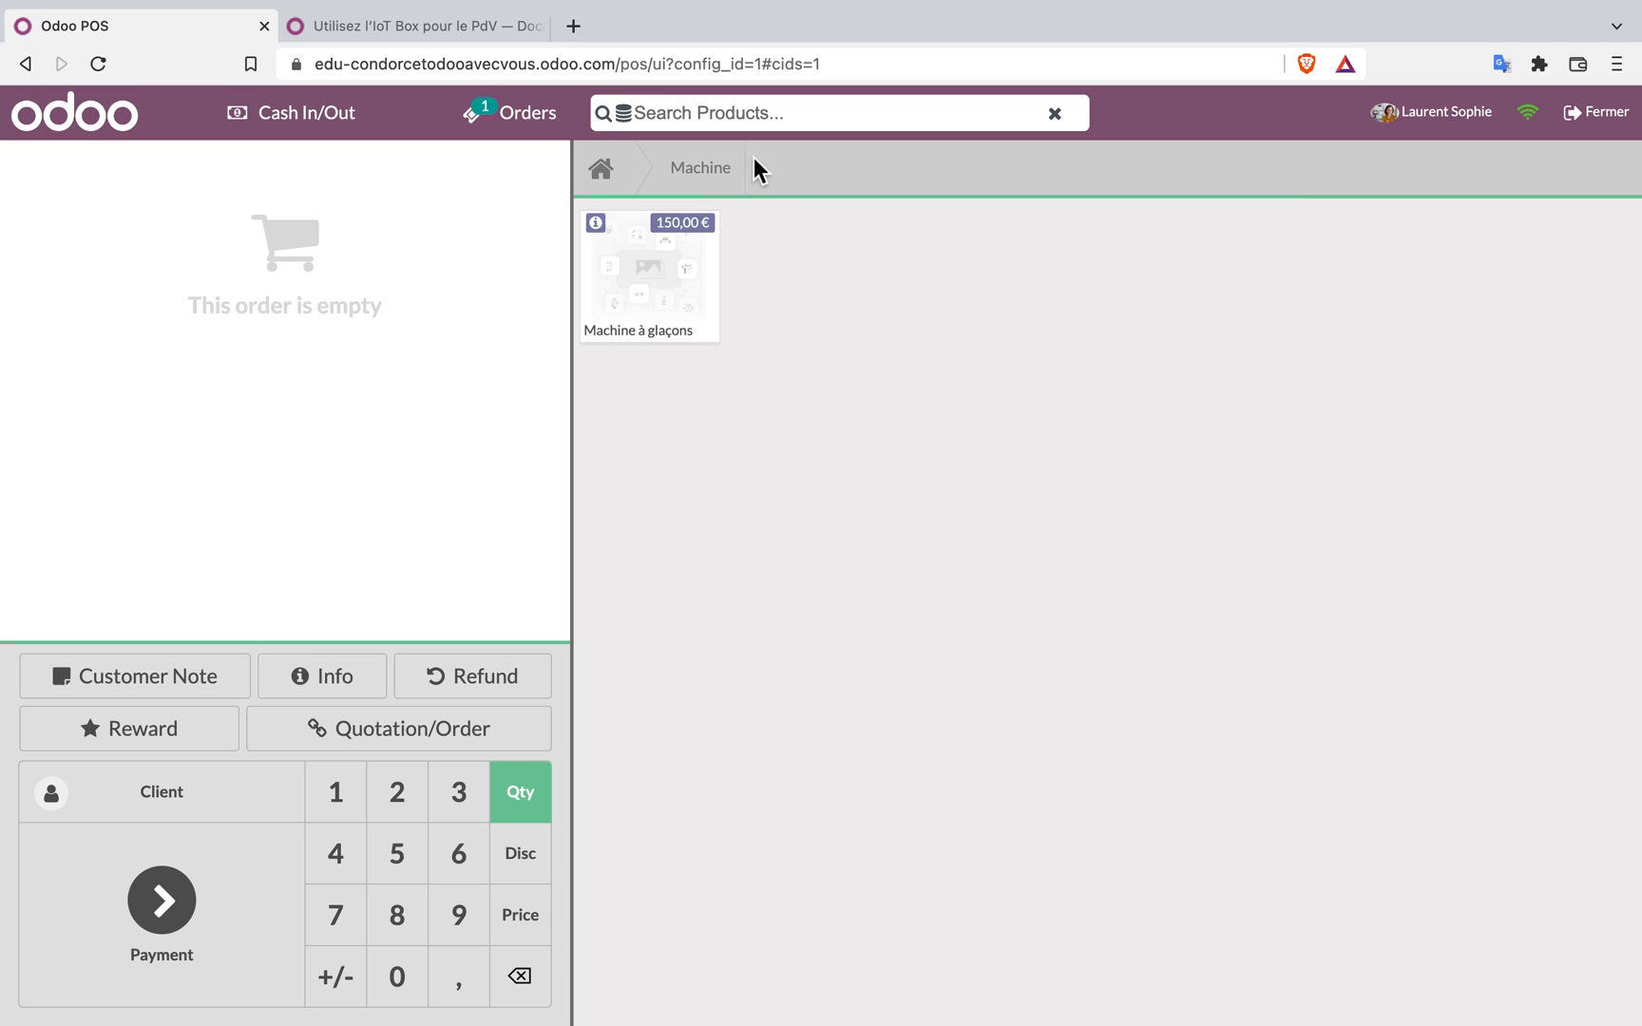
click(624, 173)
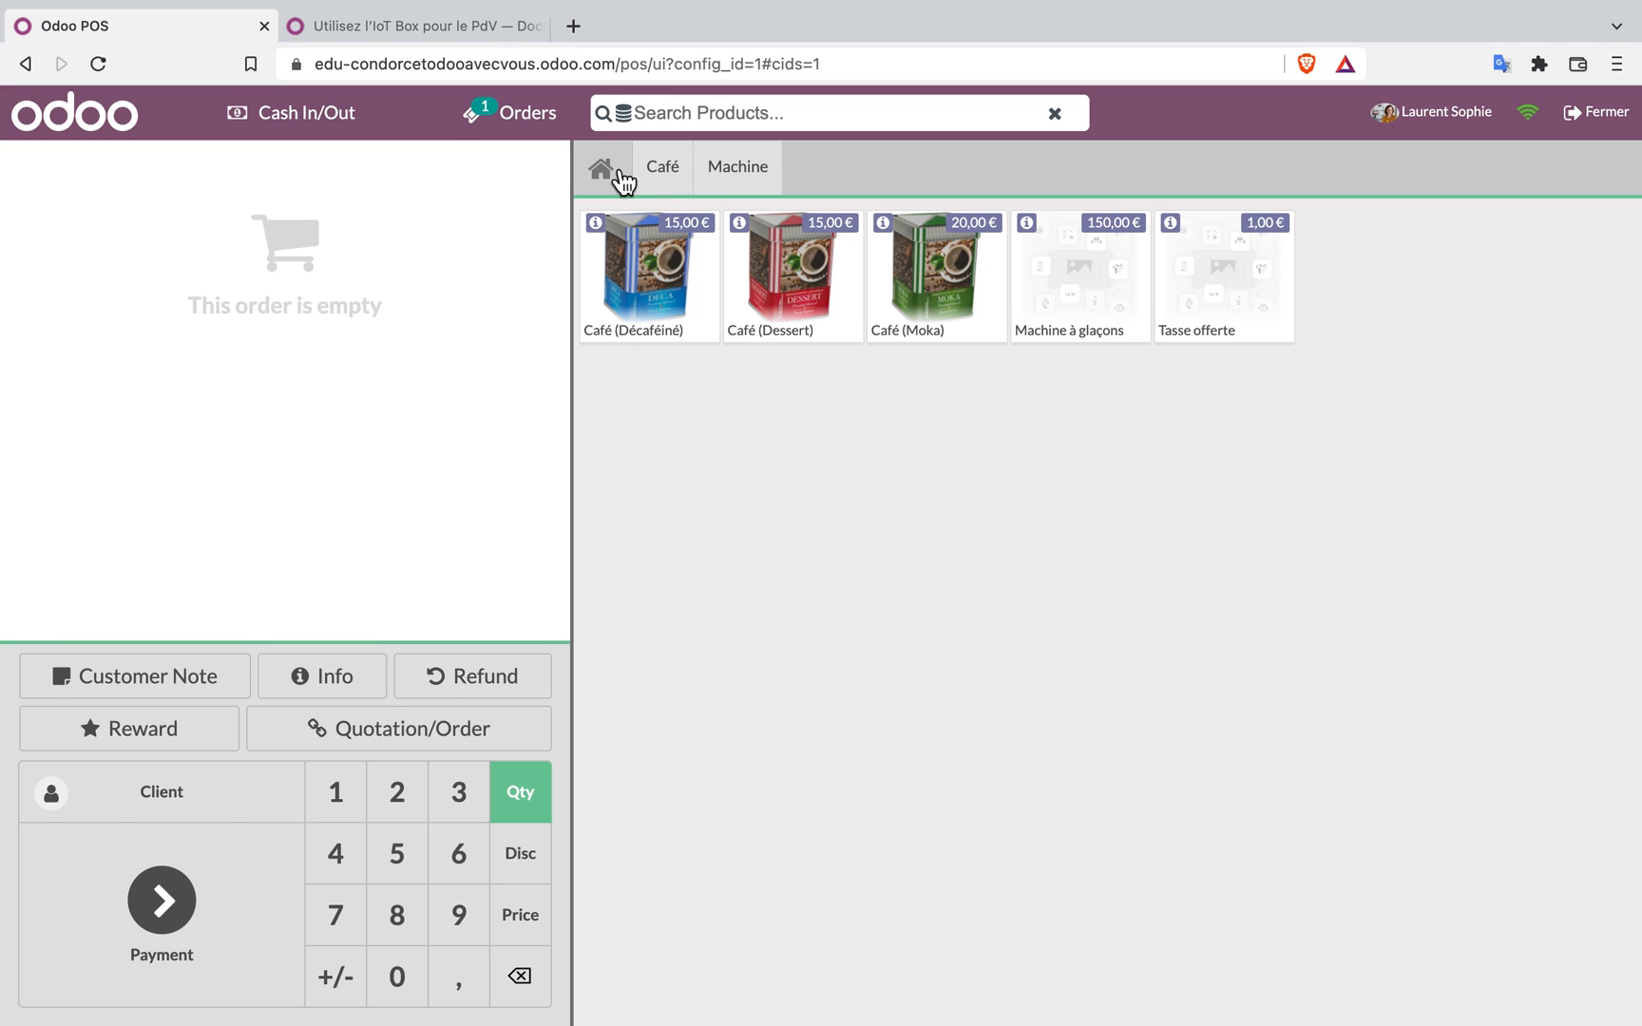
click(682, 181)
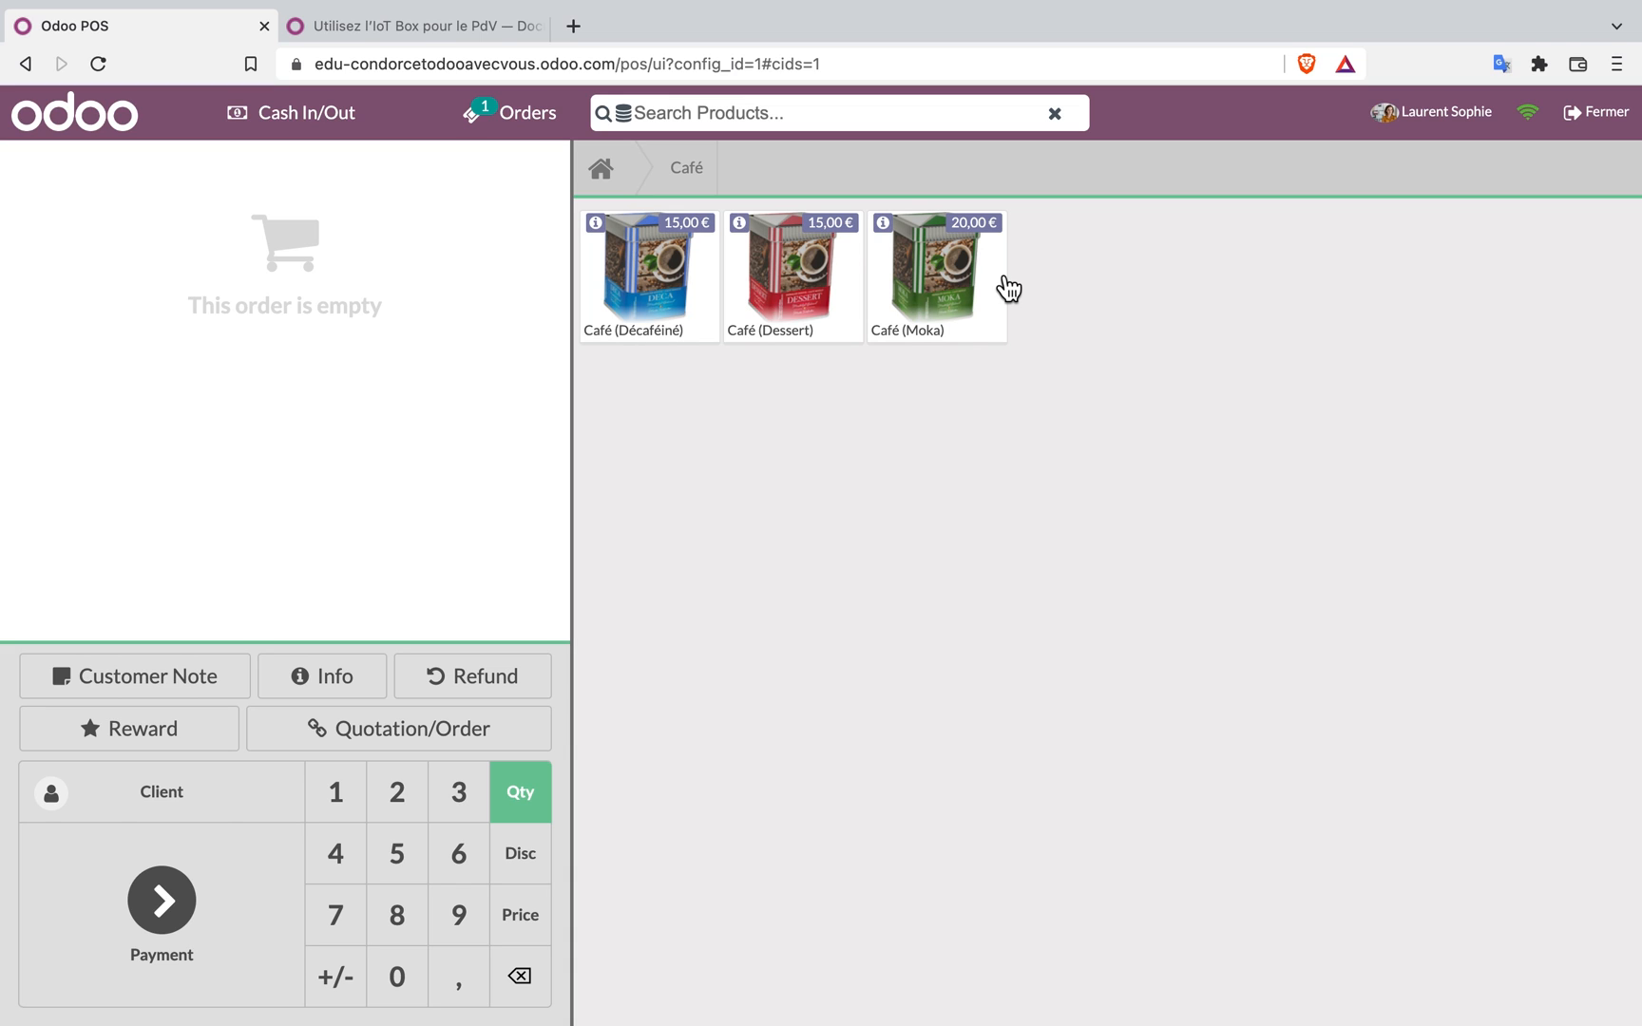
click(608, 173)
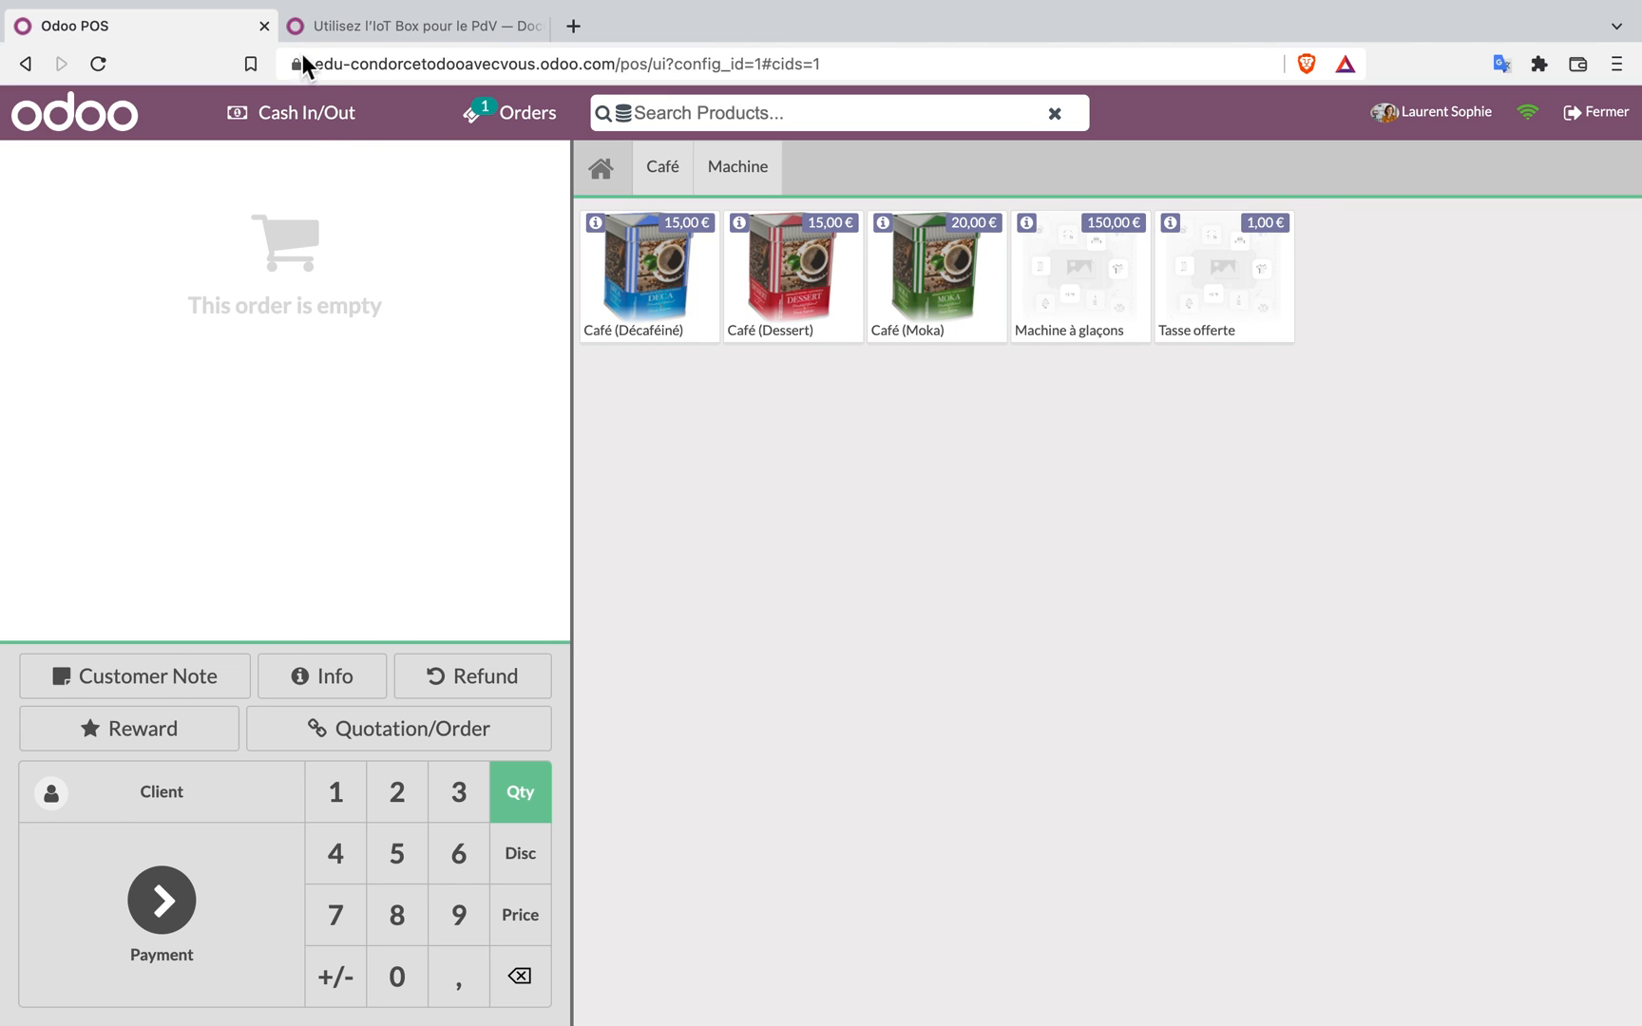
Look at the Cash In/Out form without entering anything, and try the Customer Note and Reward functions on the empty order
click(321, 133)
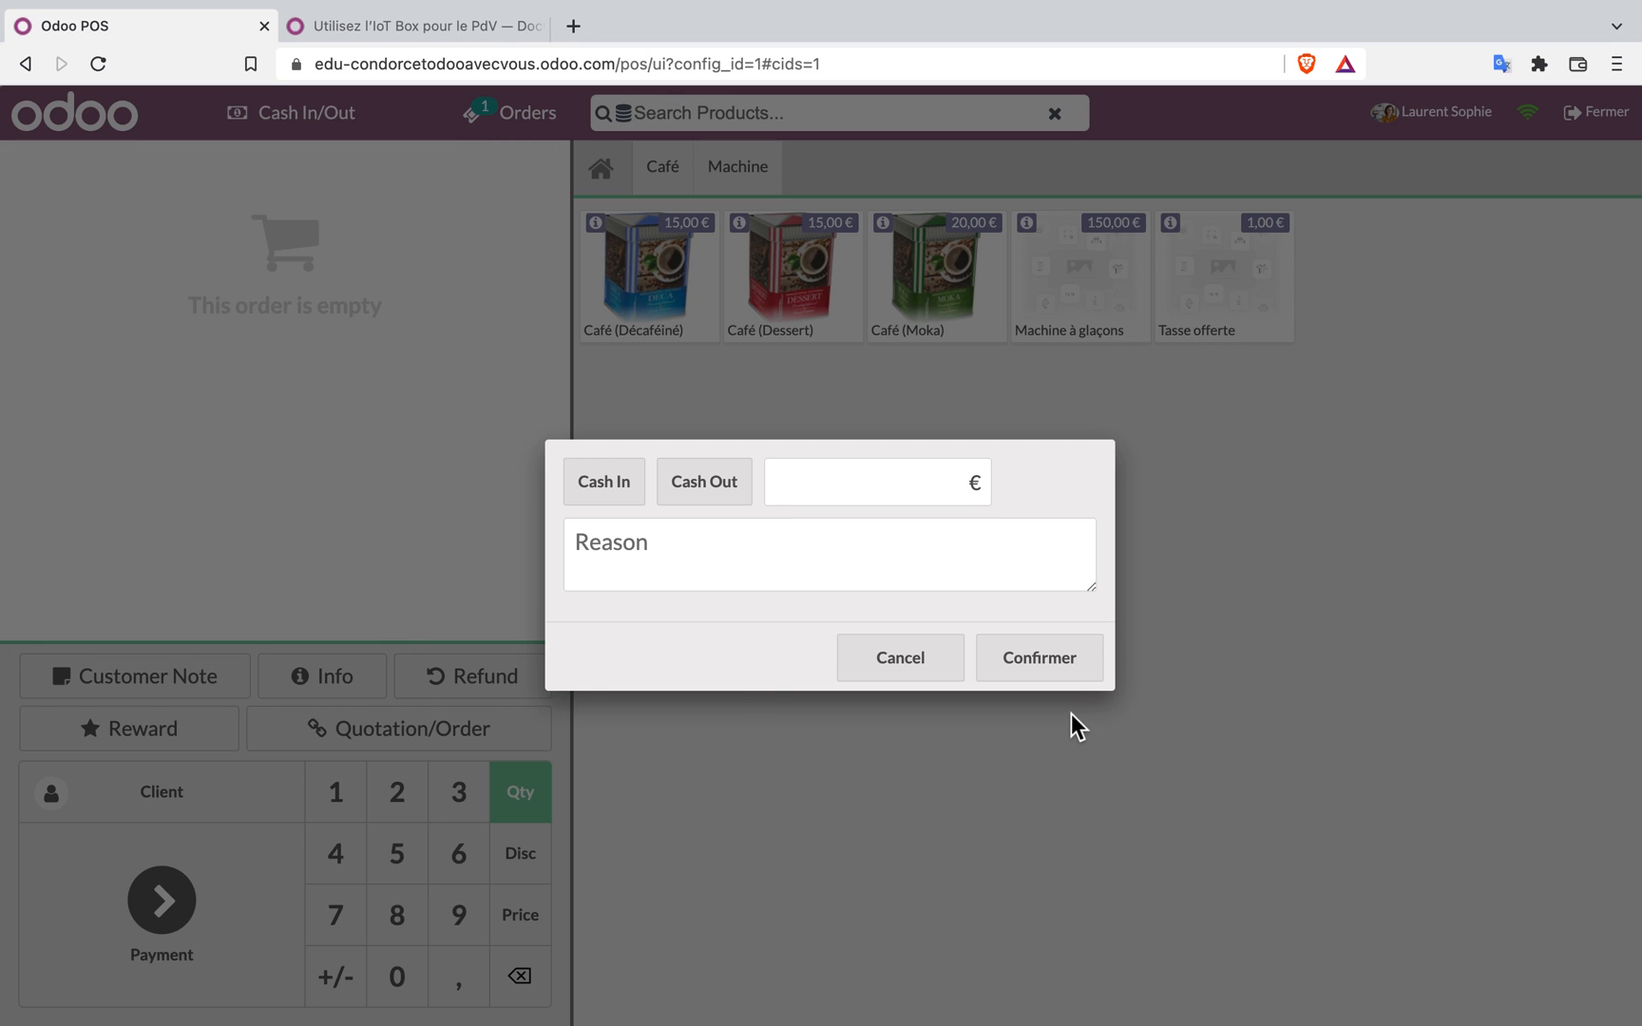
click(1042, 679)
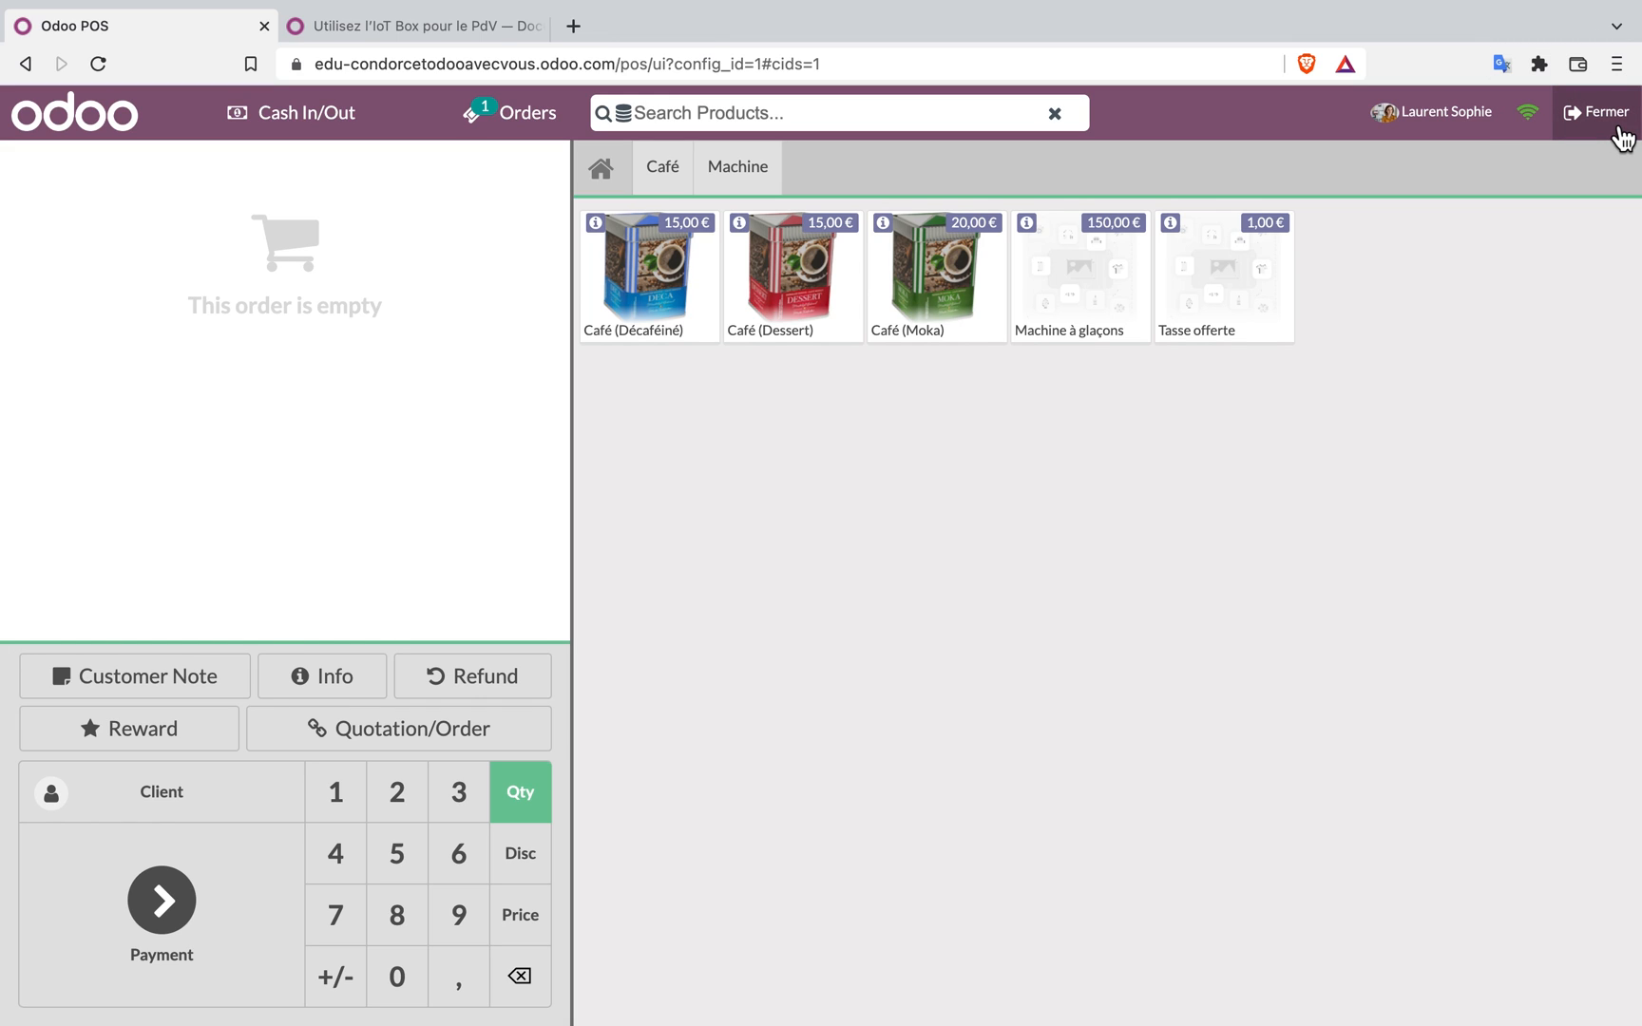
click(167, 686)
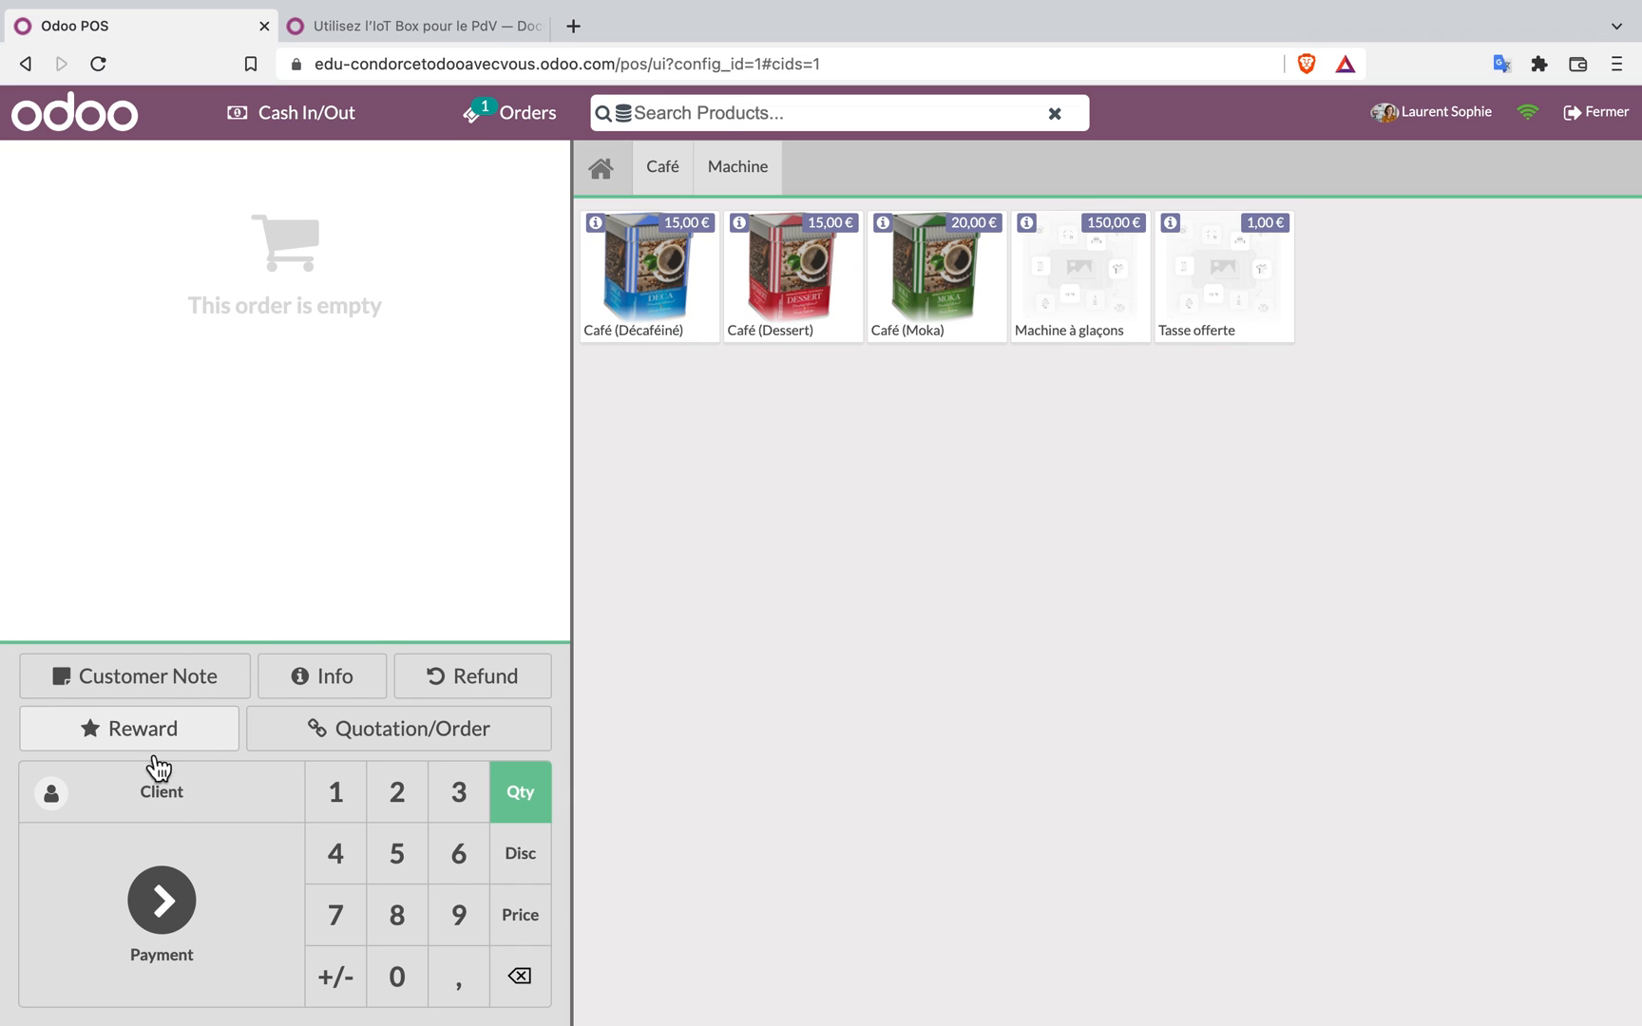
click(157, 727)
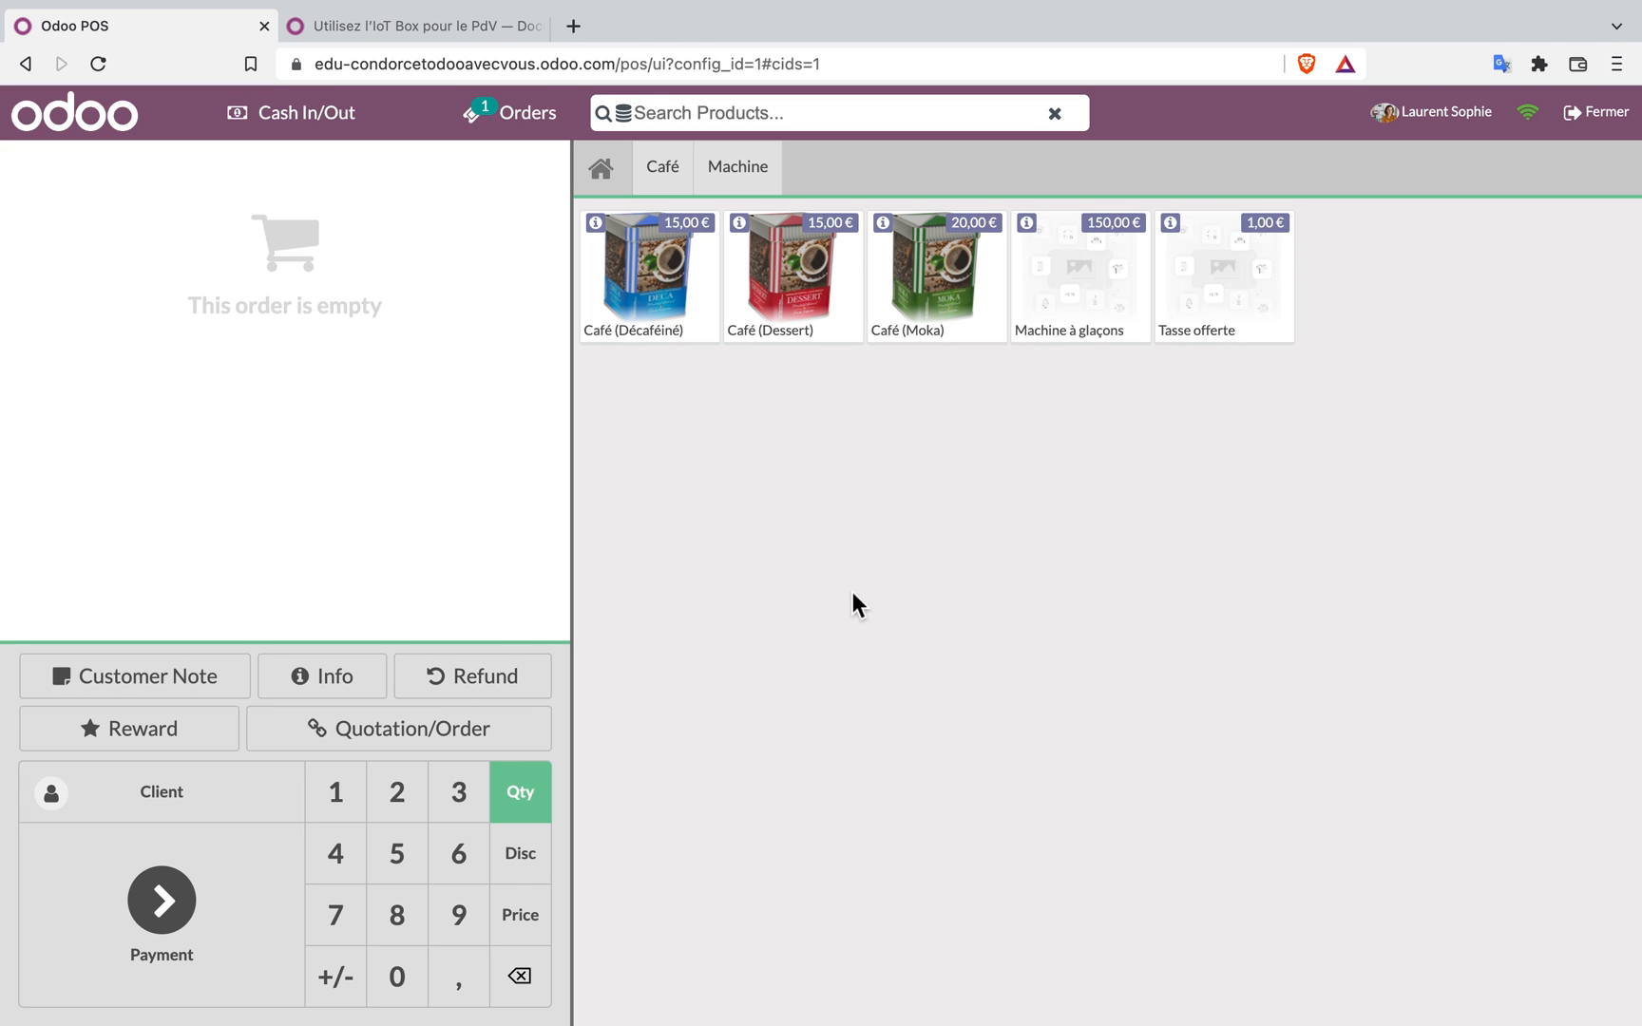
Add two units of Café (Décaféiné) to the order and assign it to a newly created customer named Client 1
click(675, 297)
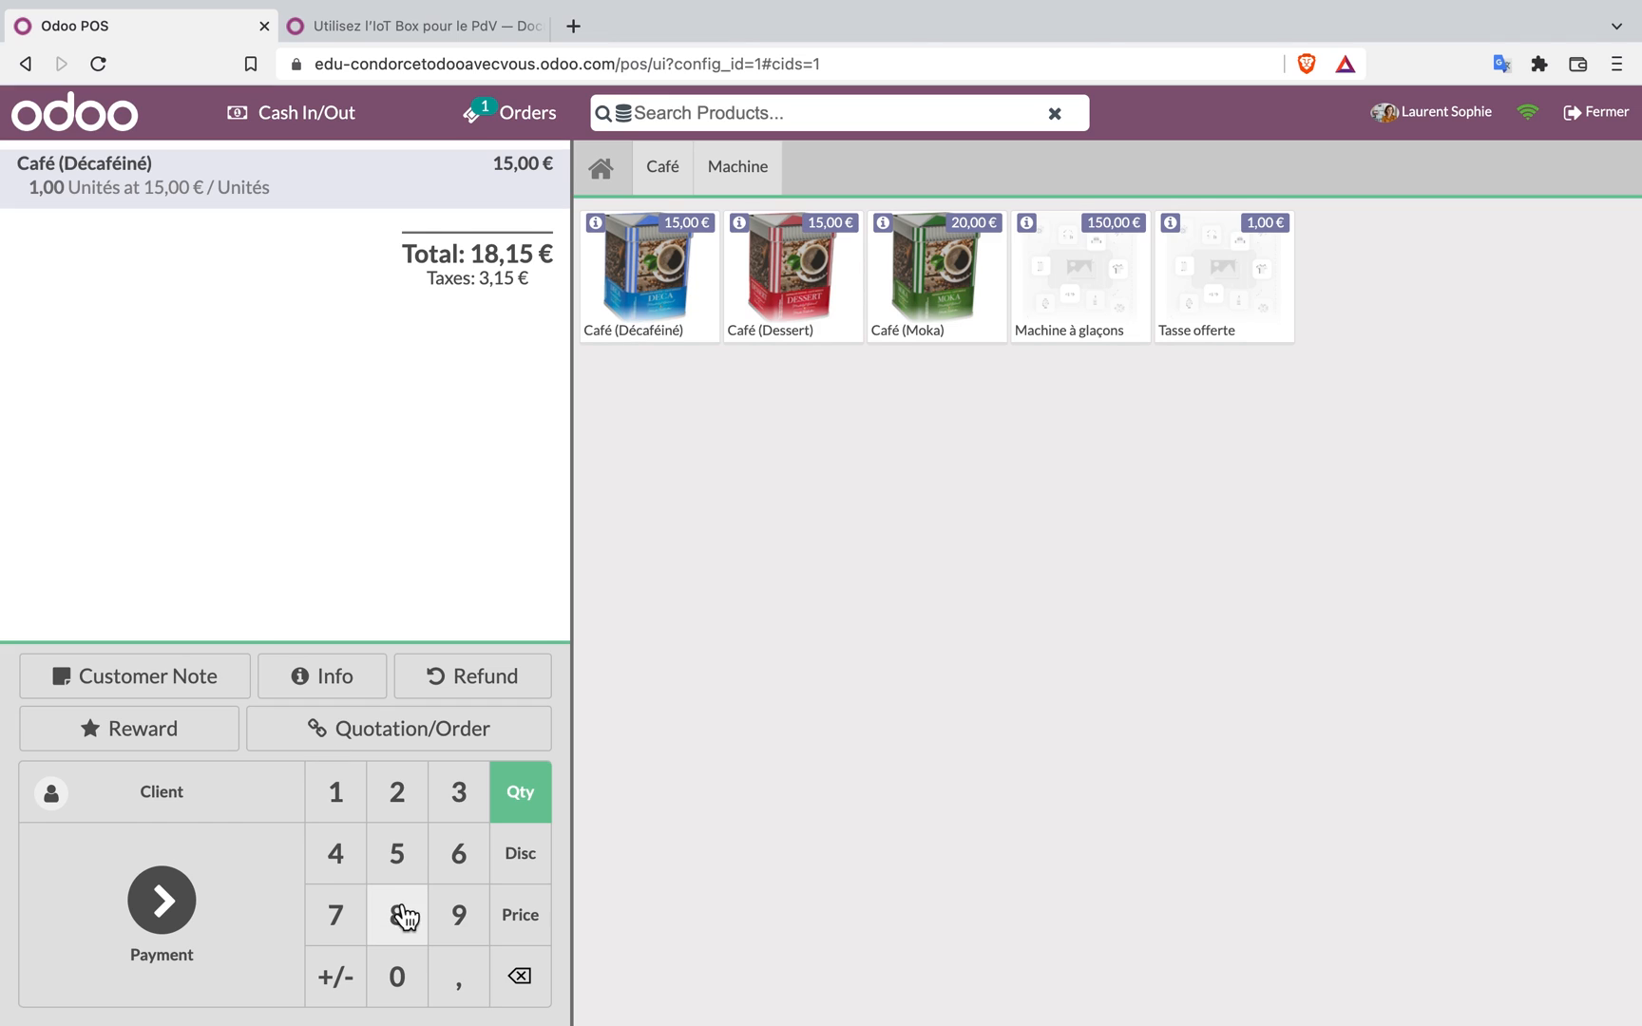
click(408, 798)
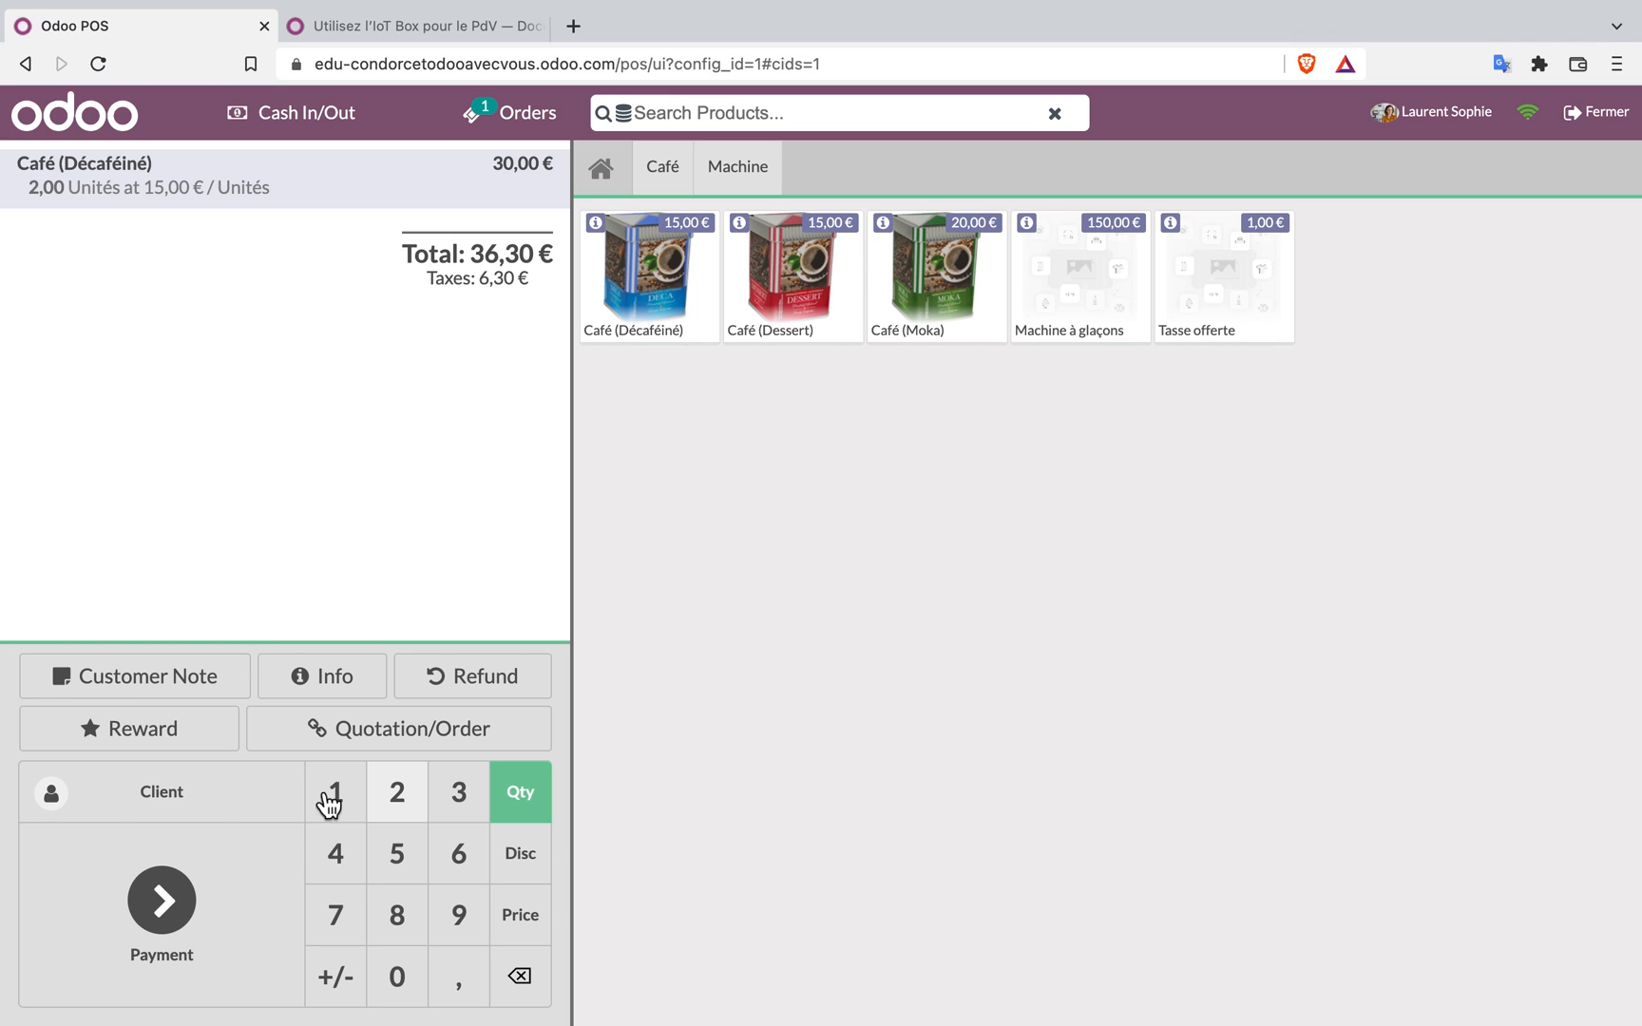
click(173, 812)
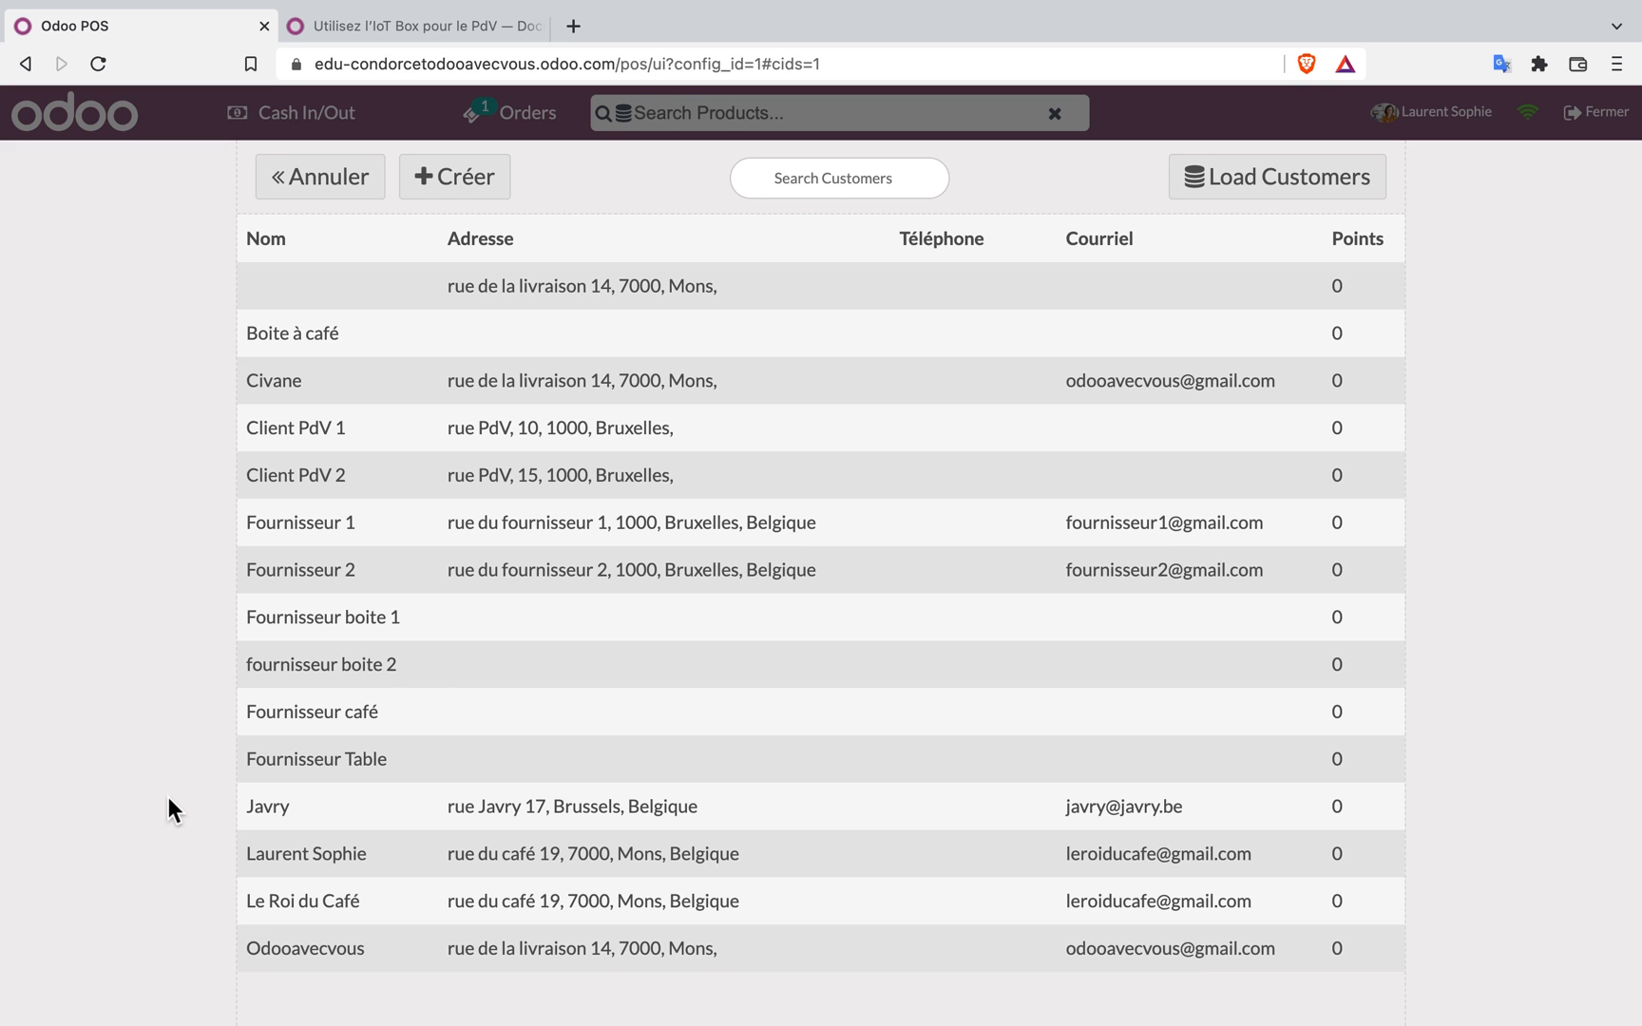
click(489, 187)
click(451, 275)
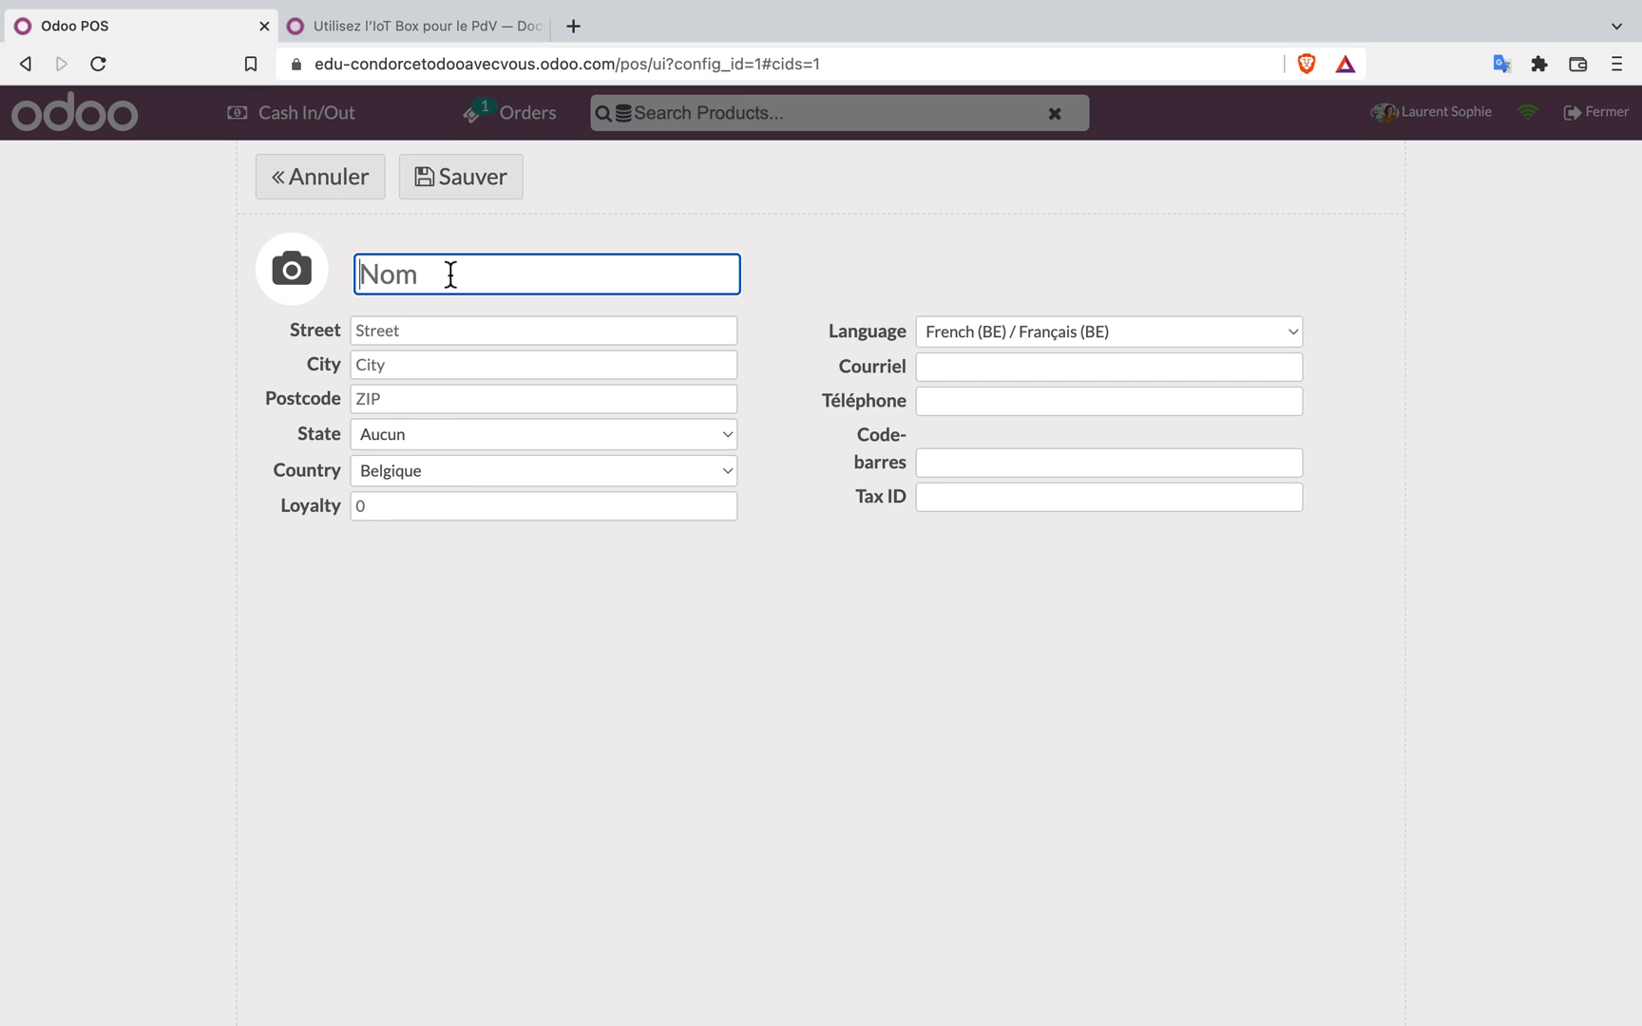
text(Client 1)
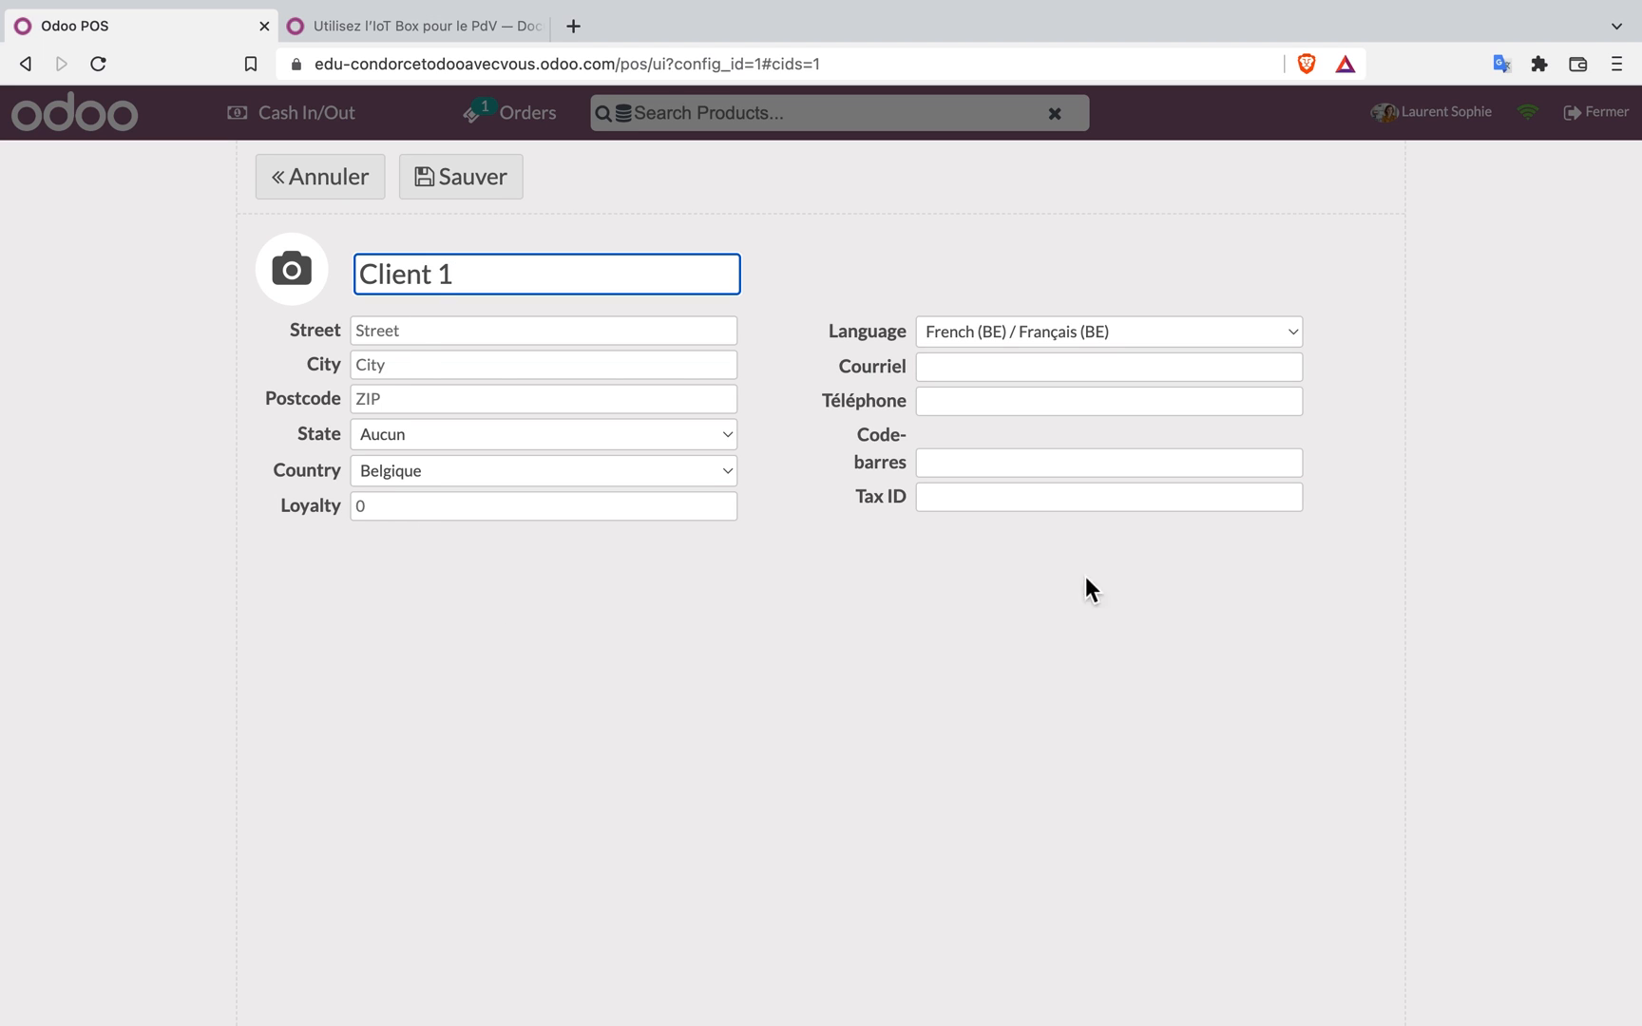
click(484, 194)
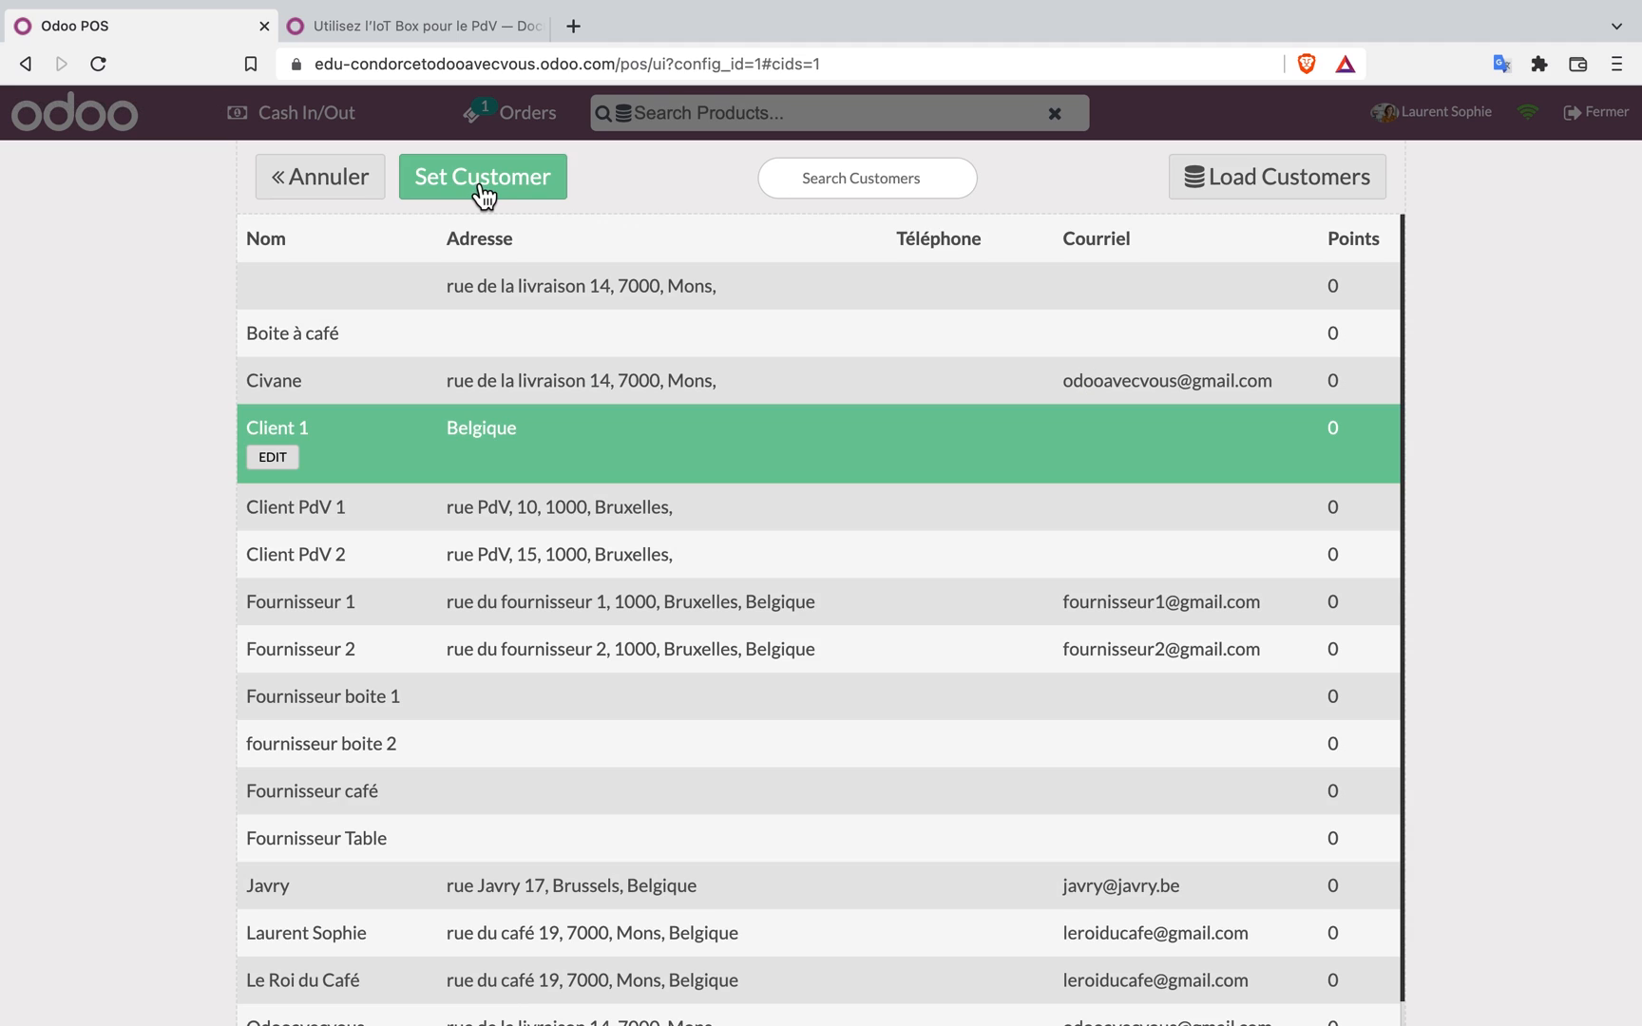
click(493, 195)
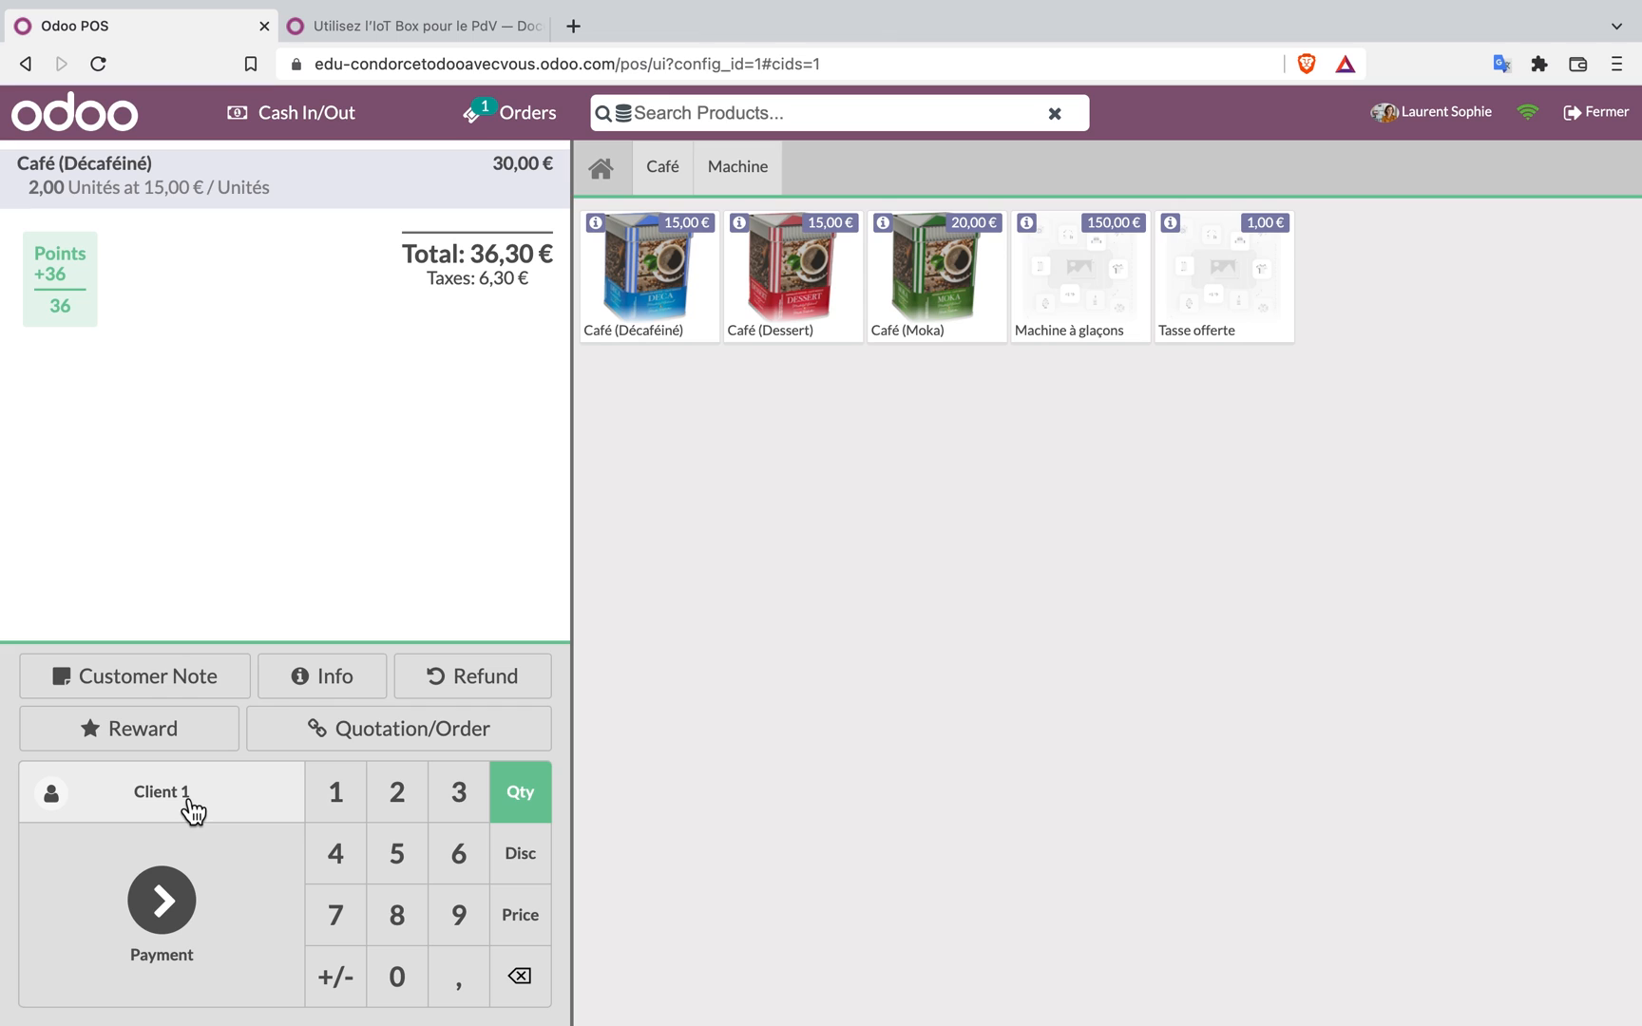
Pay the order in cash (Espèces) with 40 € tendered, validate the payment, and start a new order
click(179, 923)
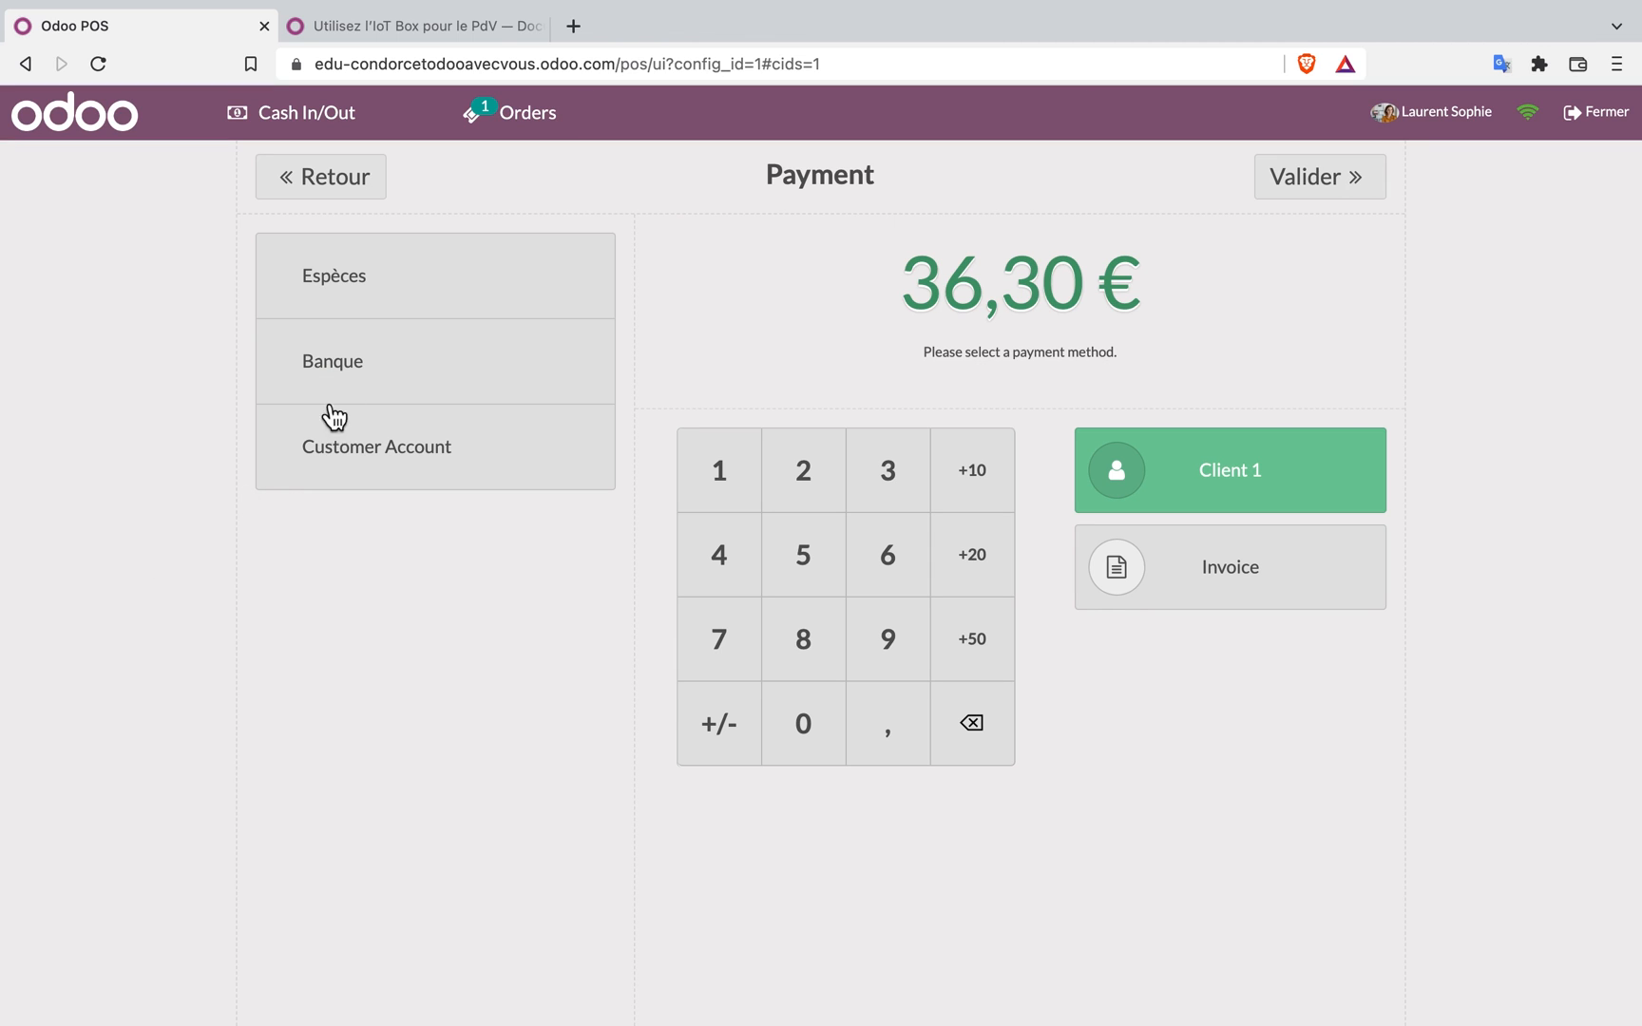
click(365, 283)
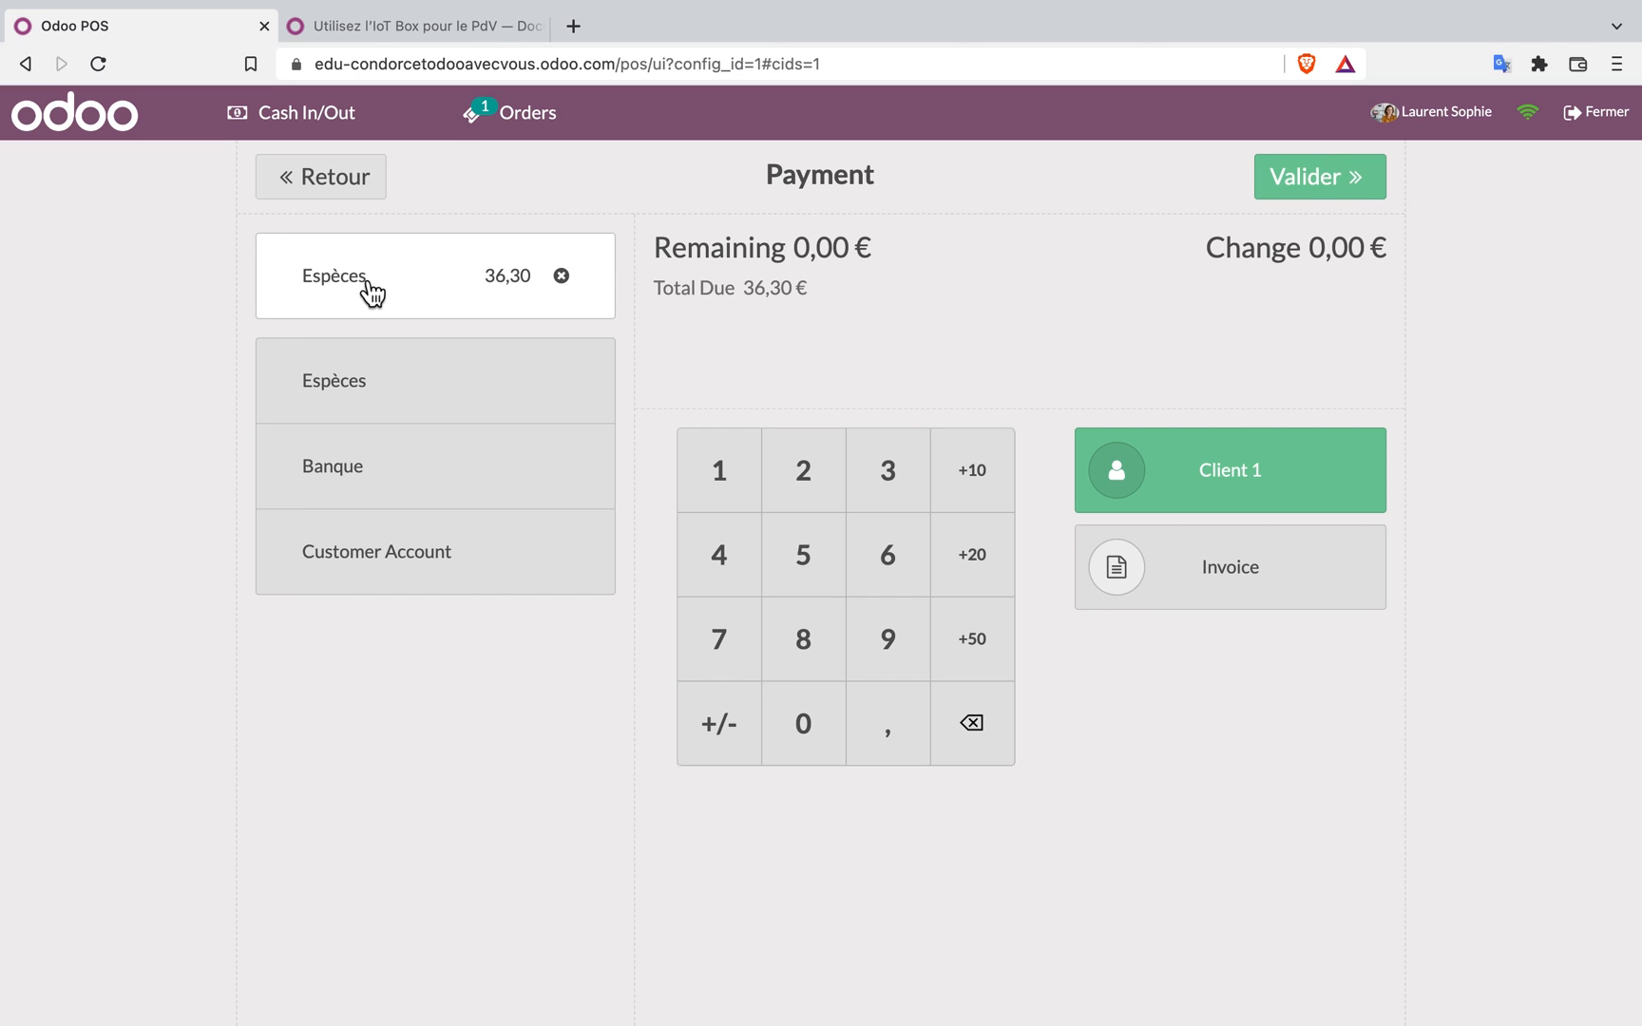
click(977, 572)
click(981, 568)
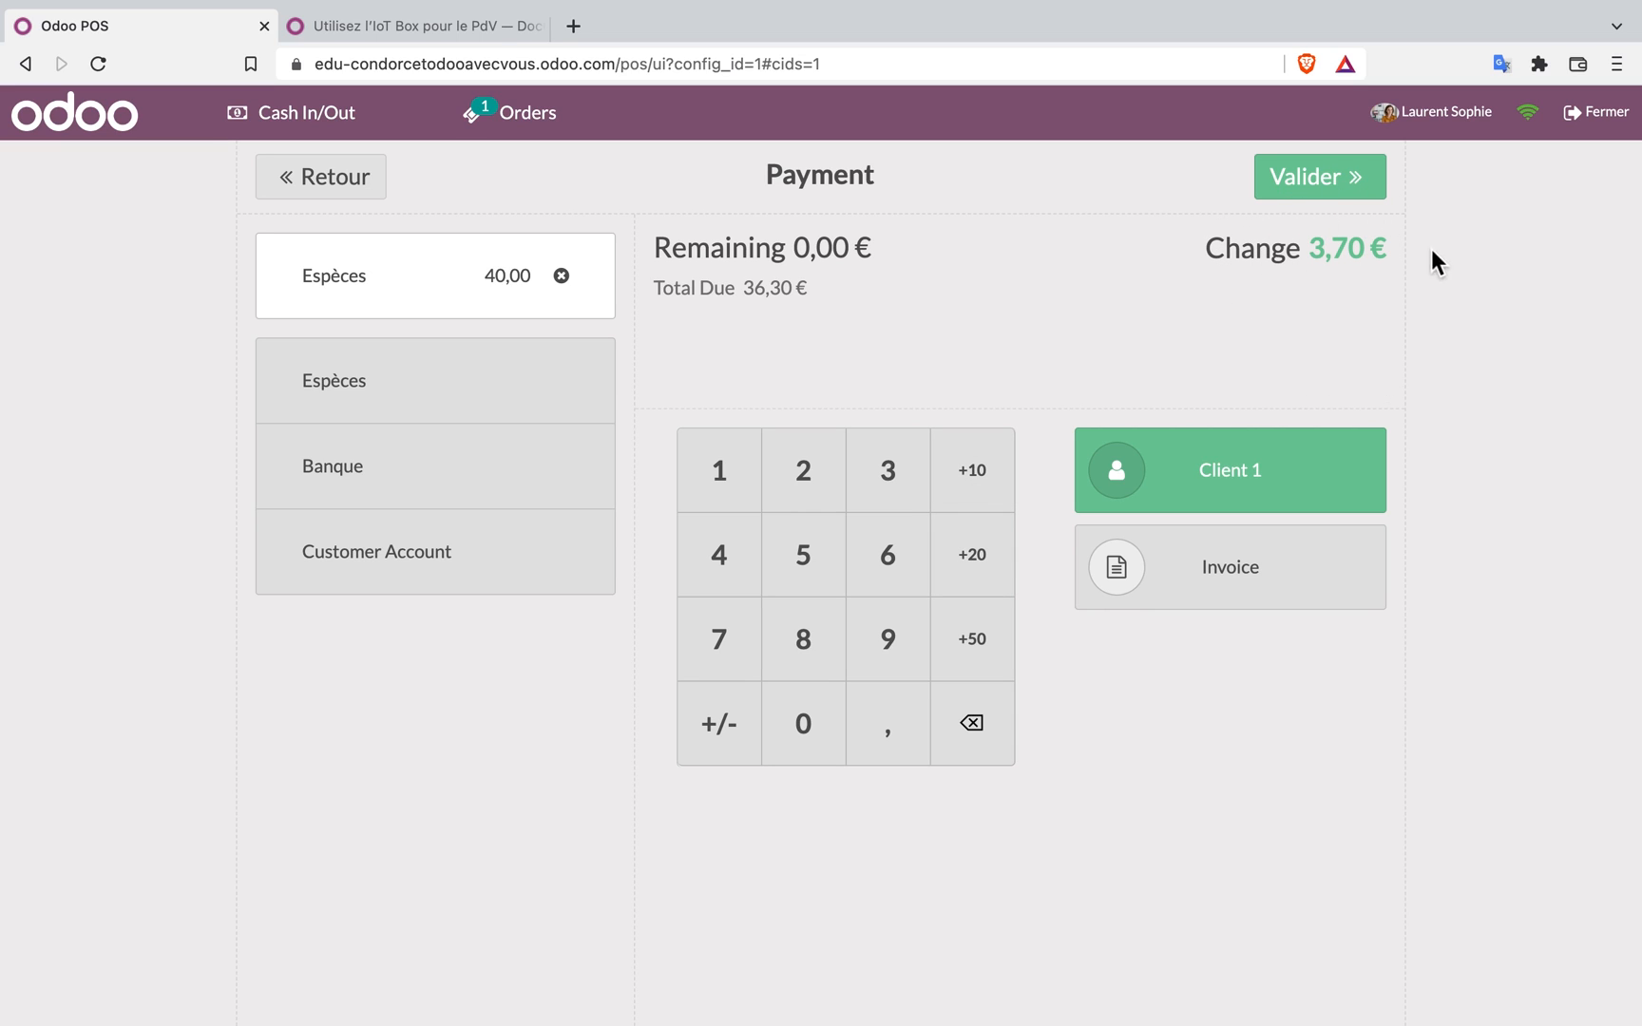
click(1325, 199)
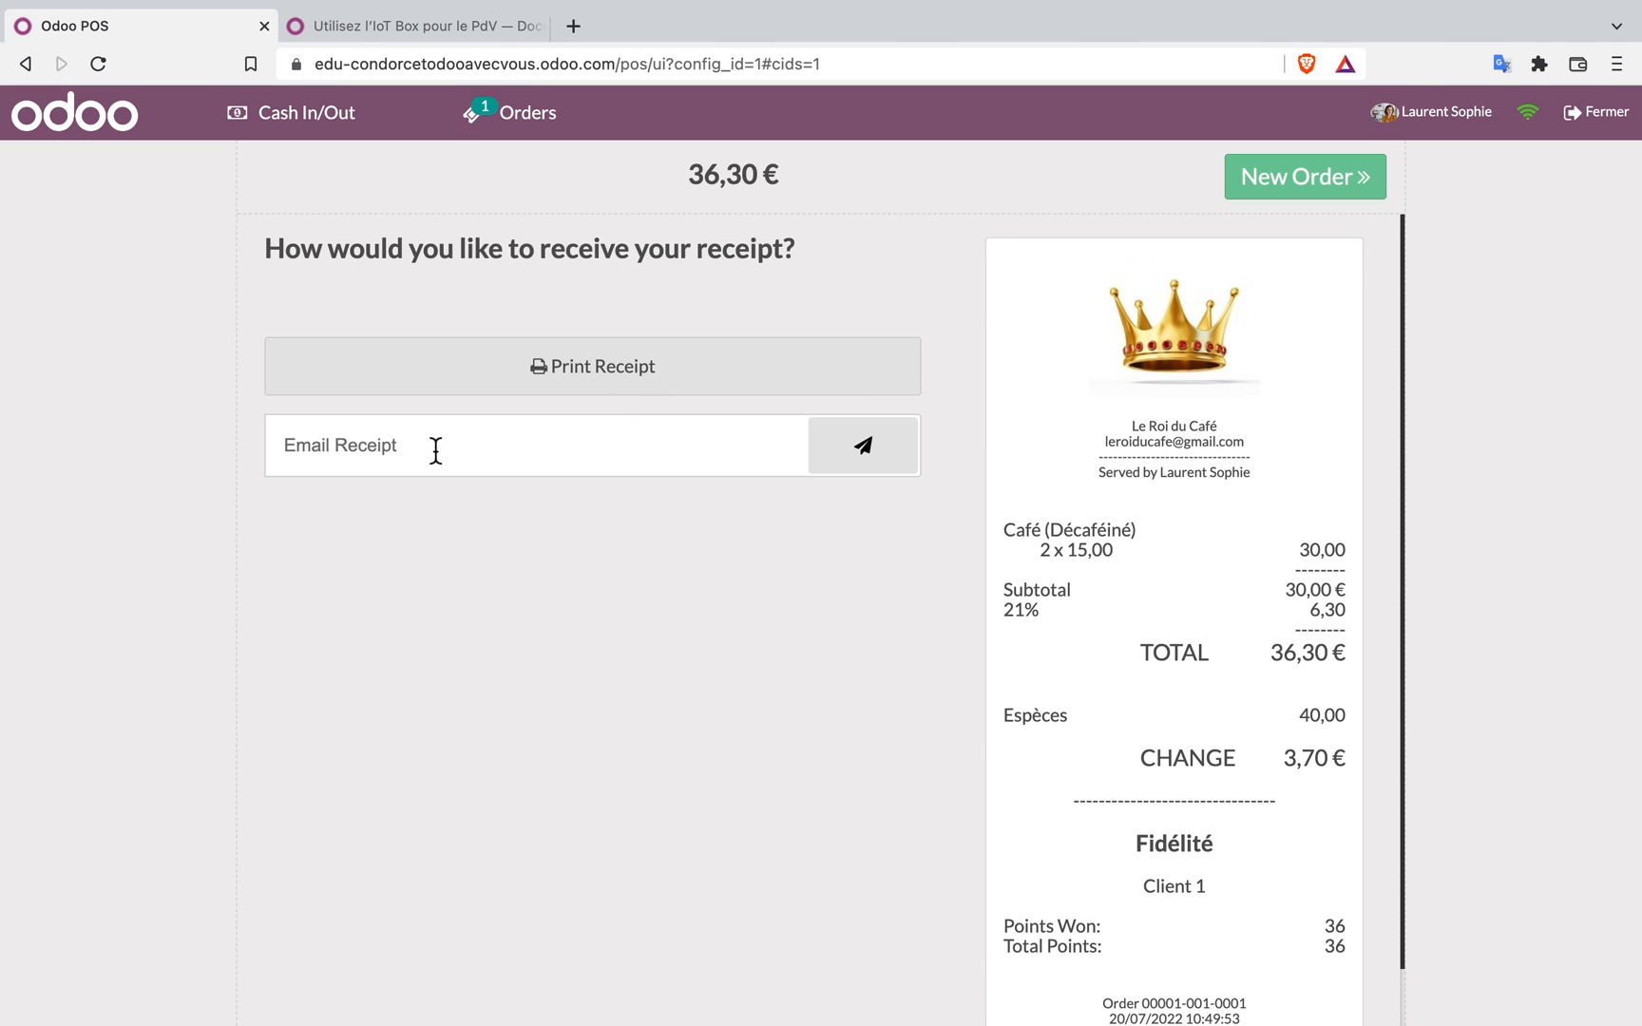
click(1339, 190)
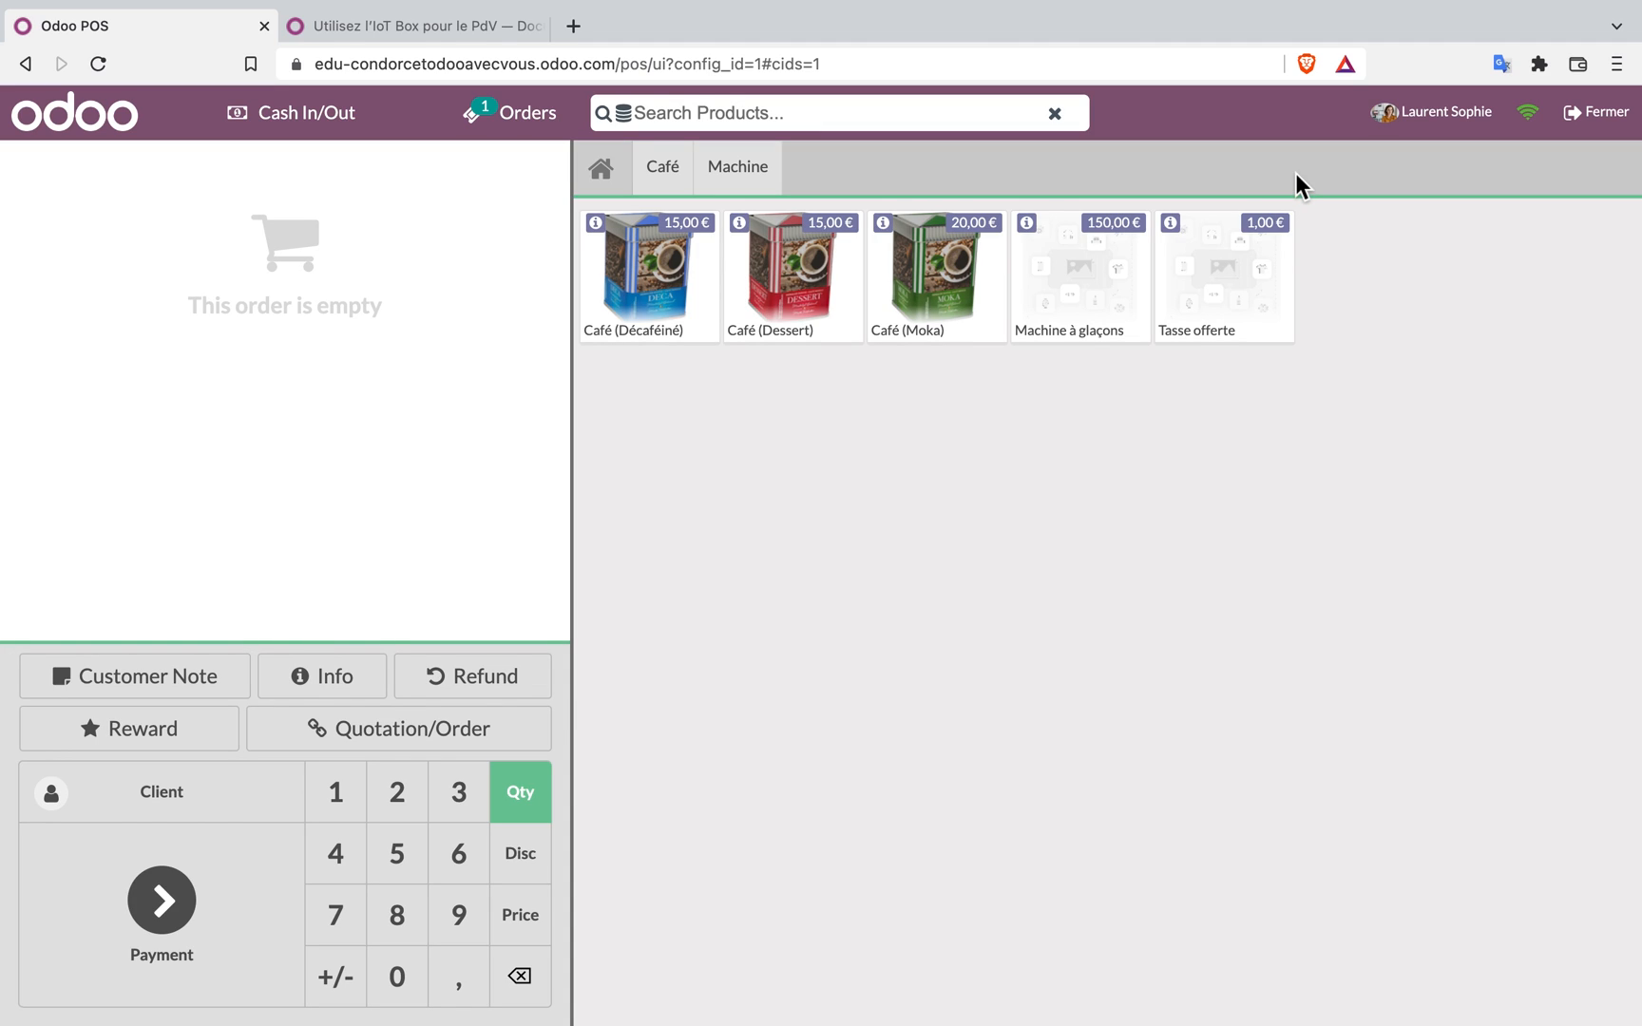
Assign Client 1 to the order, add one Café (Dessert), and apply the Tasse offerte loyalty reward
click(209, 794)
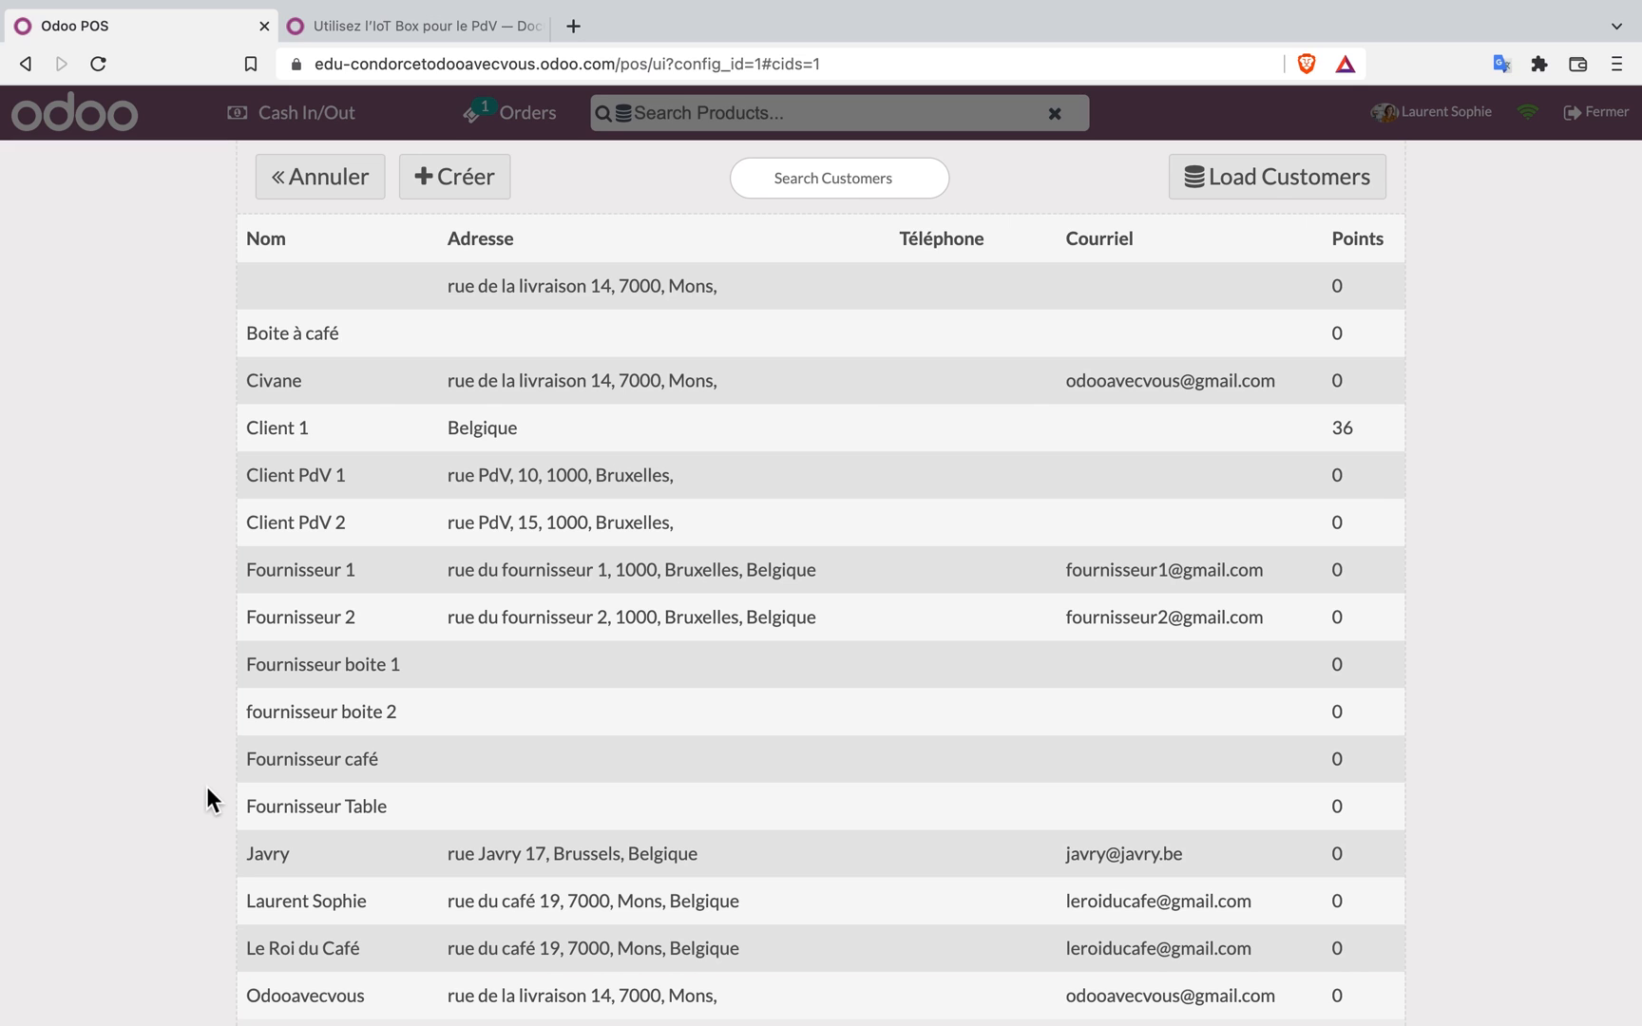
click(495, 429)
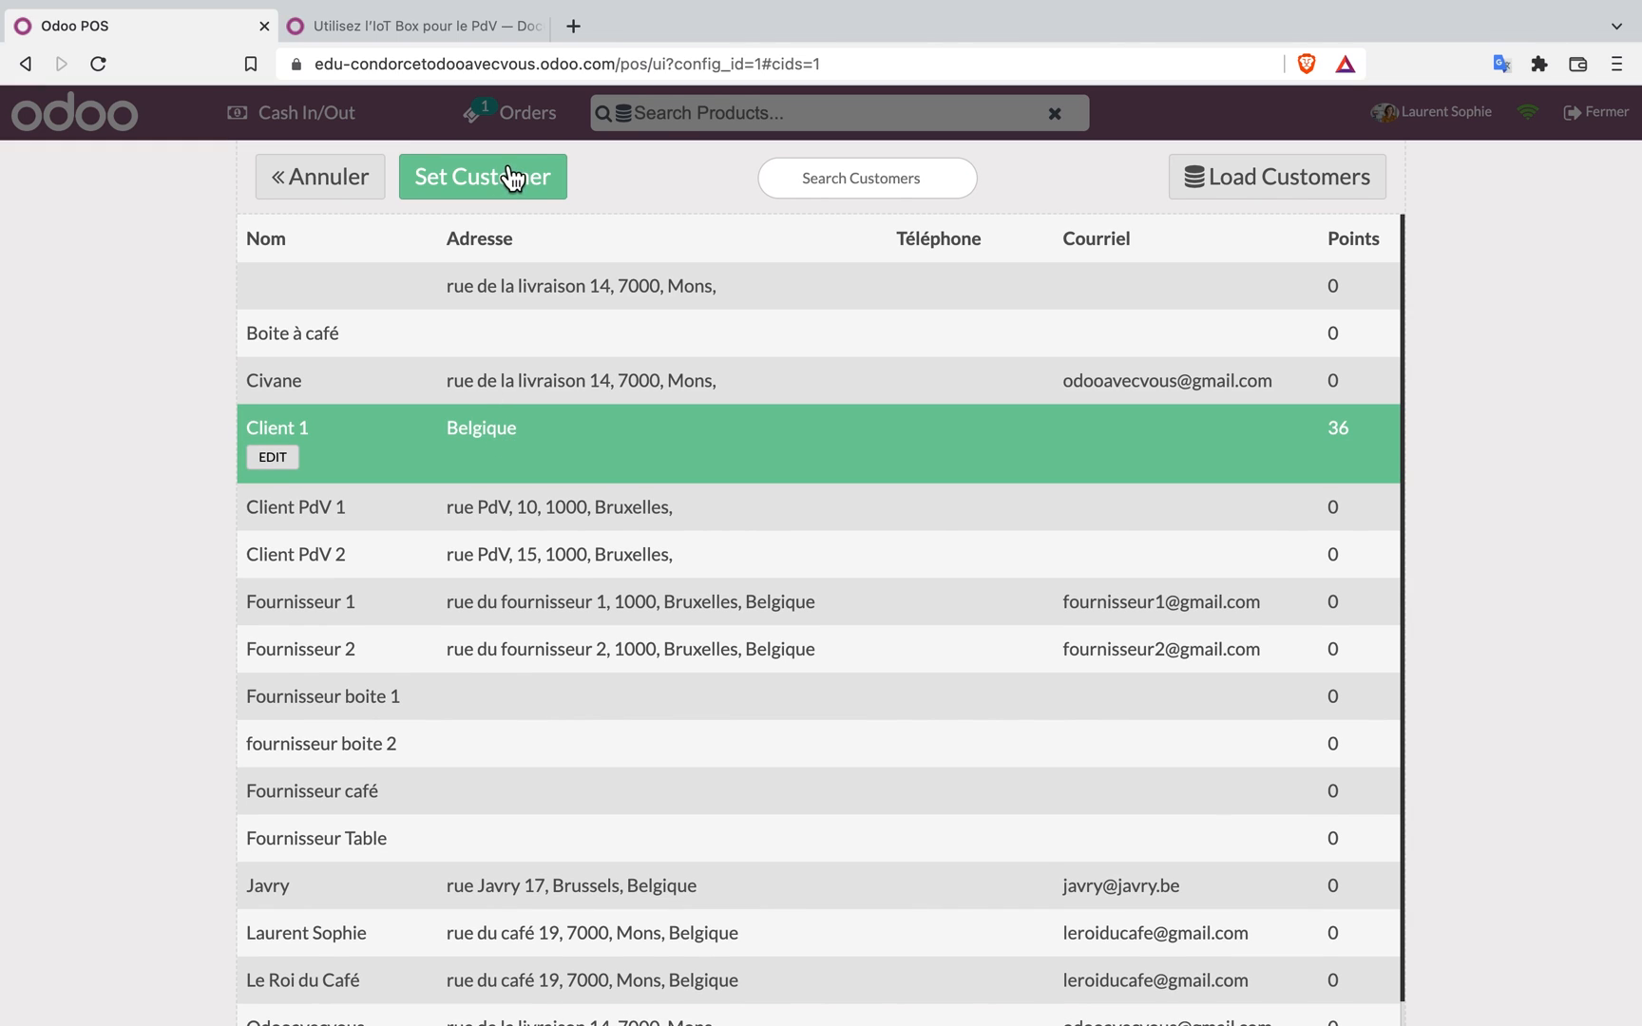
click(504, 173)
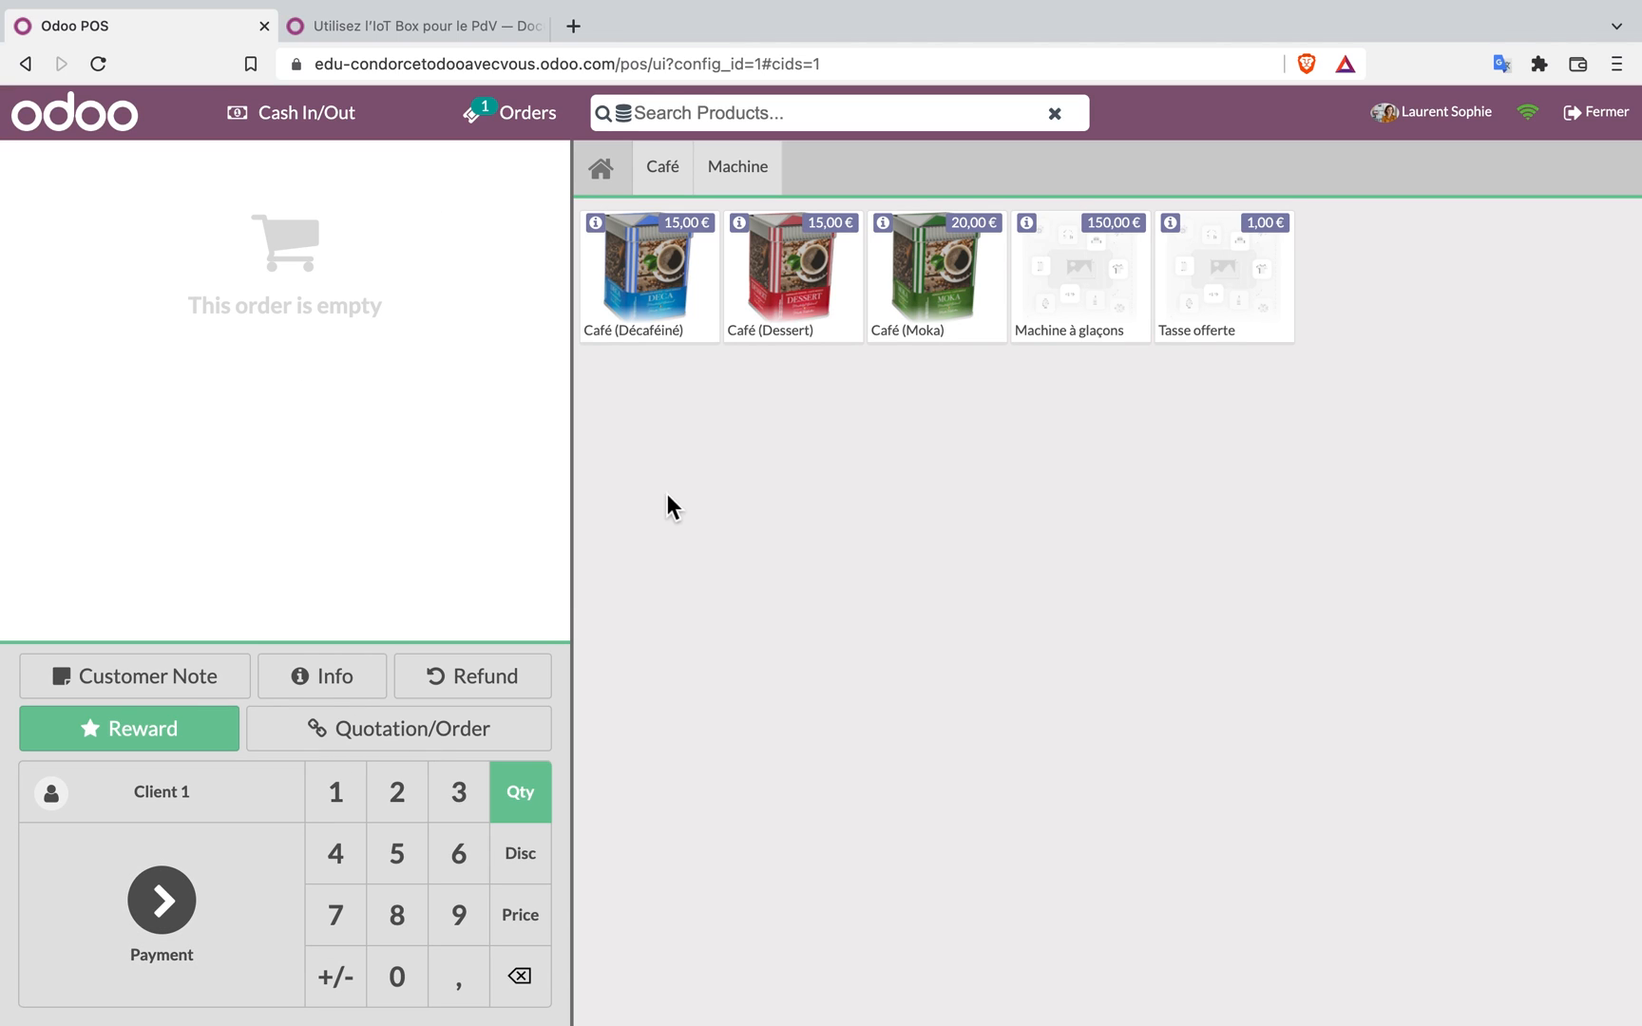
click(809, 290)
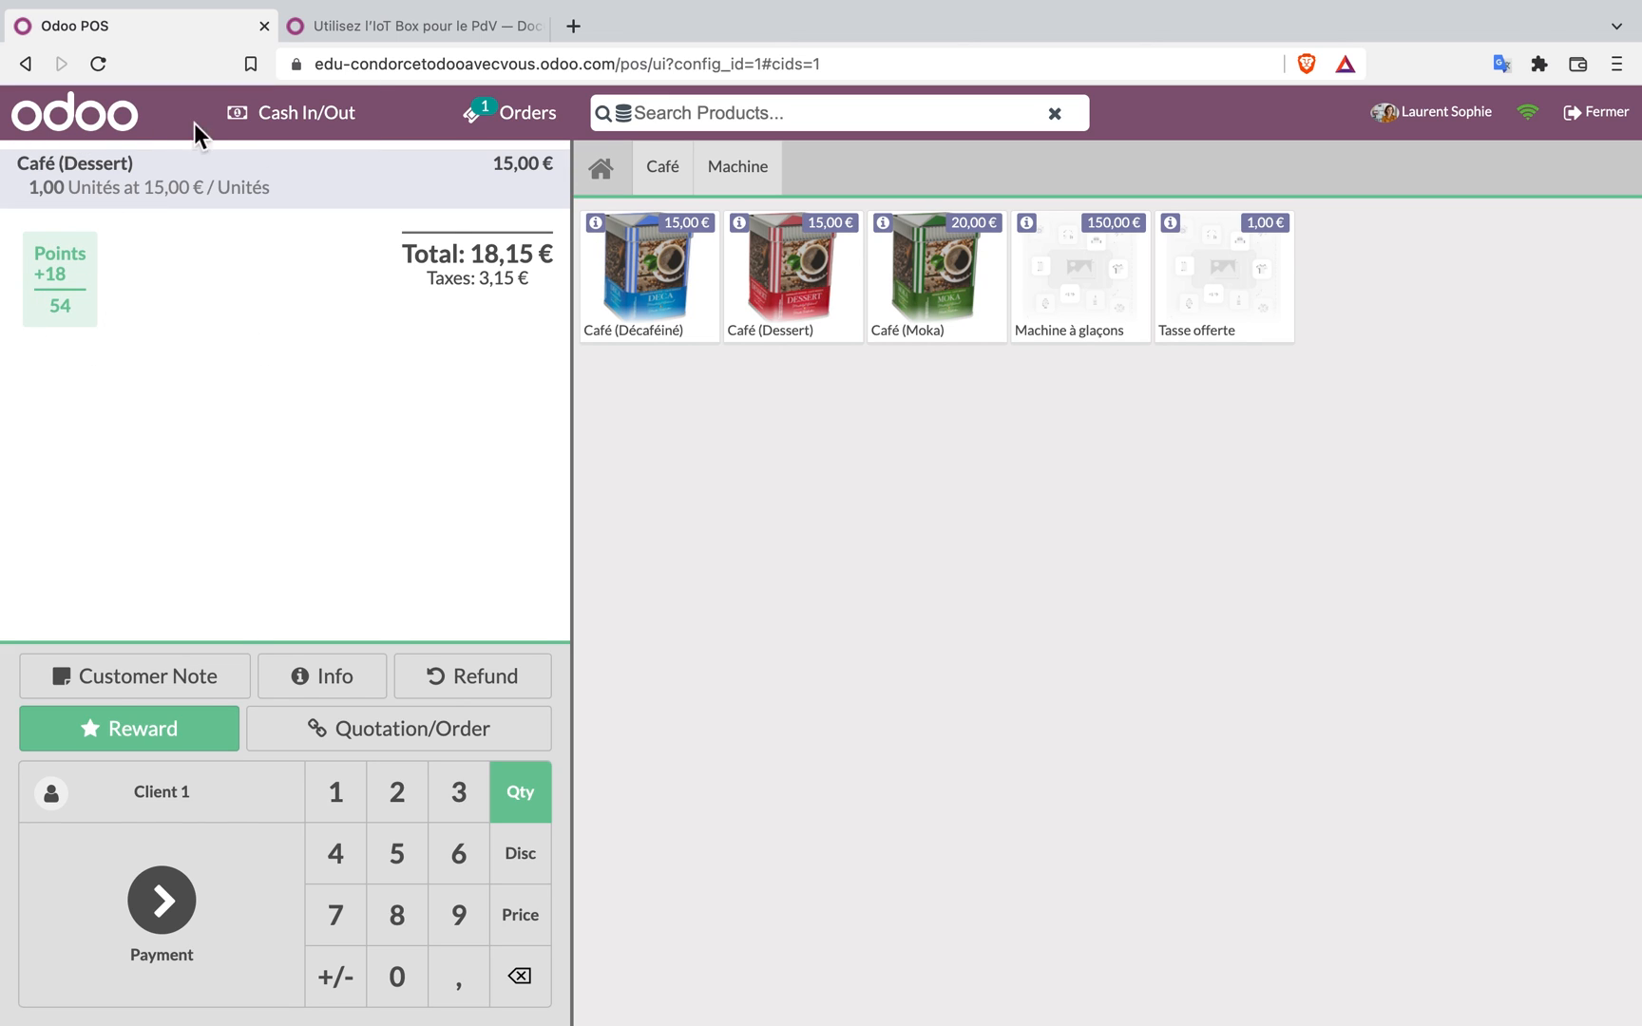
click(143, 728)
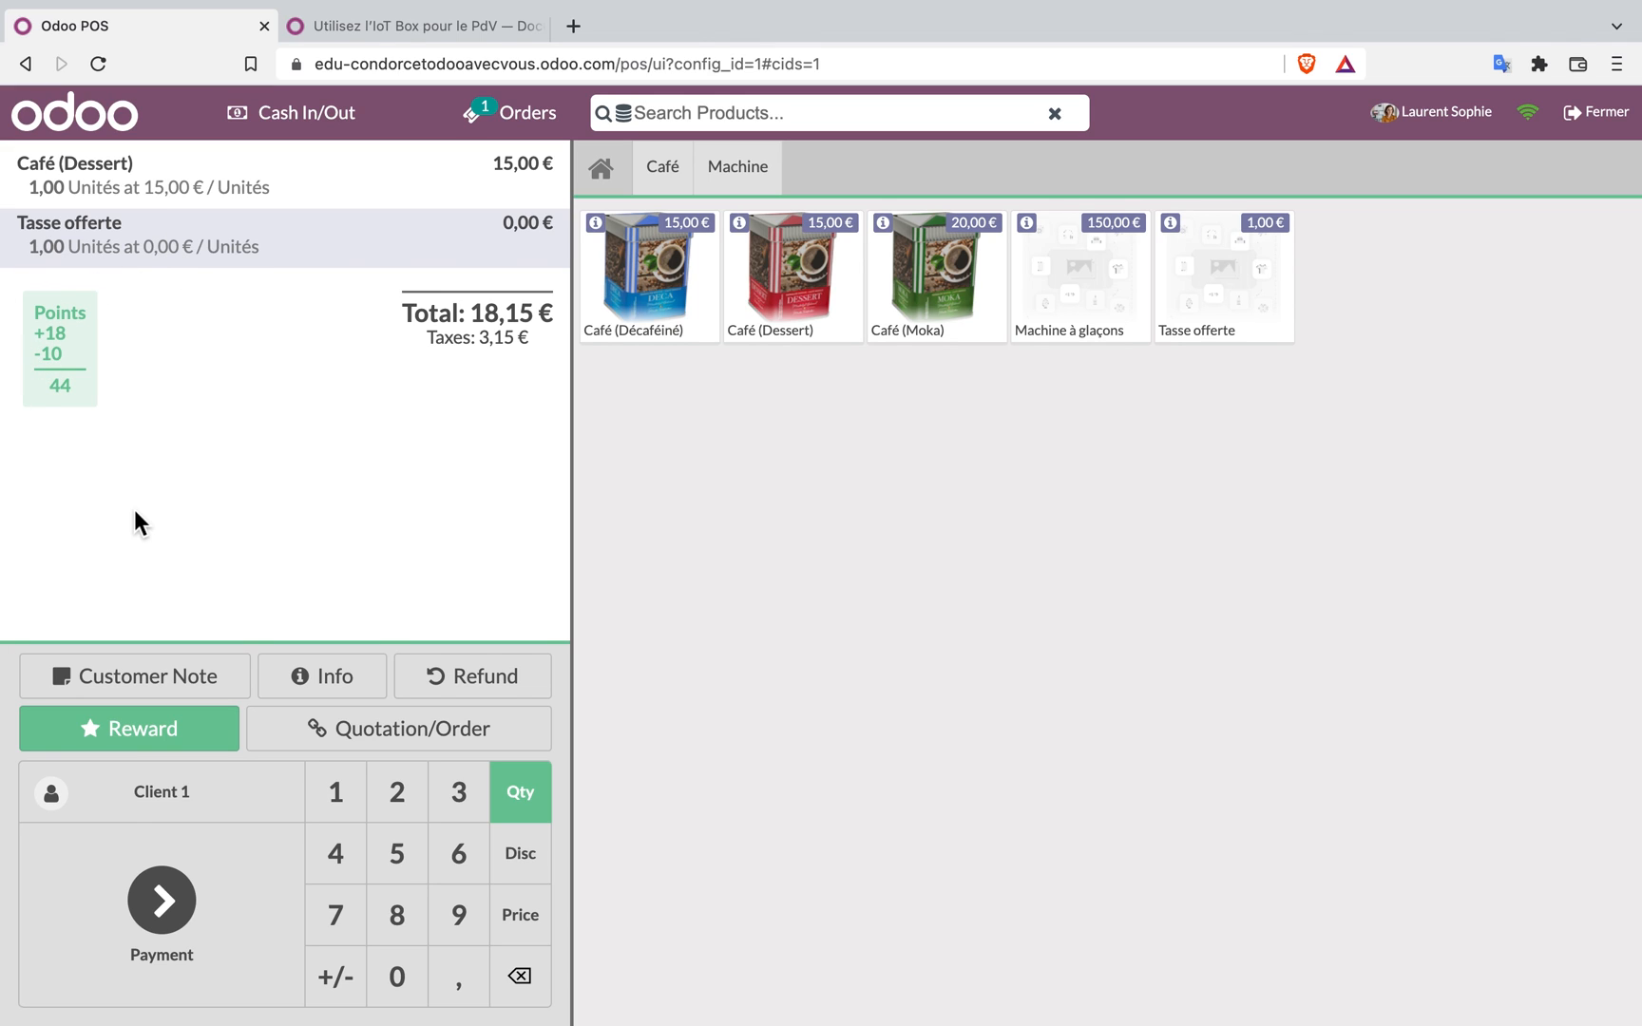
Pay the order by Banque with an invoice requested, and validate the payment
click(178, 895)
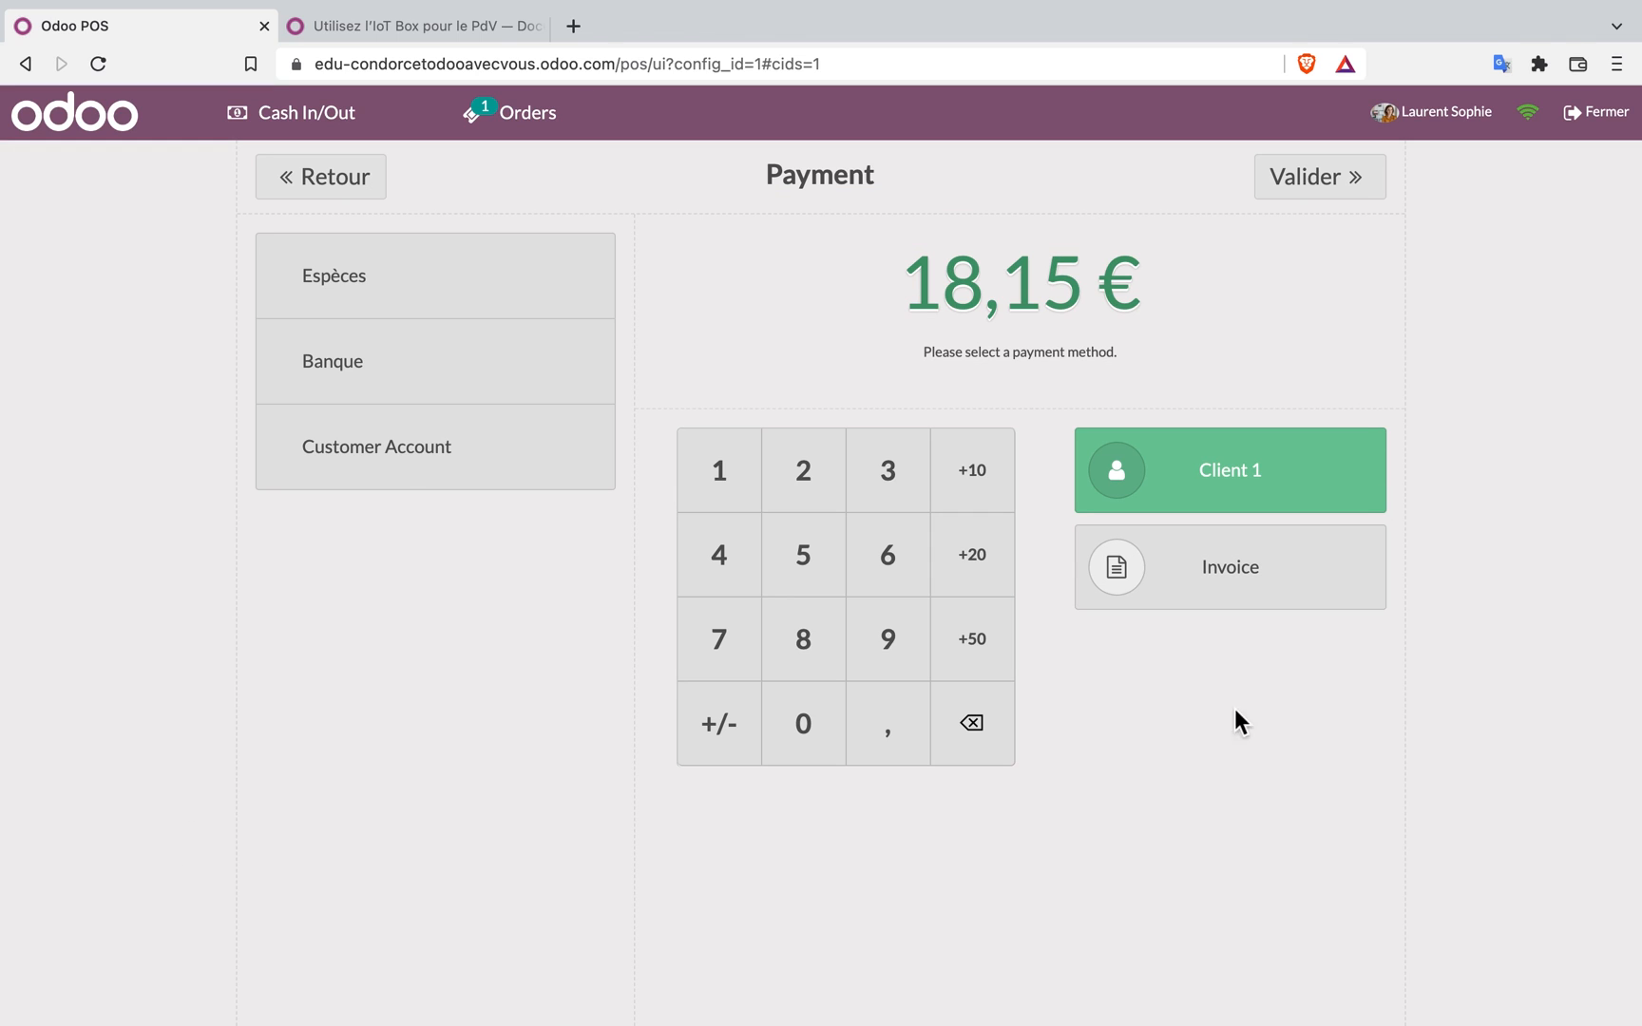
click(1205, 574)
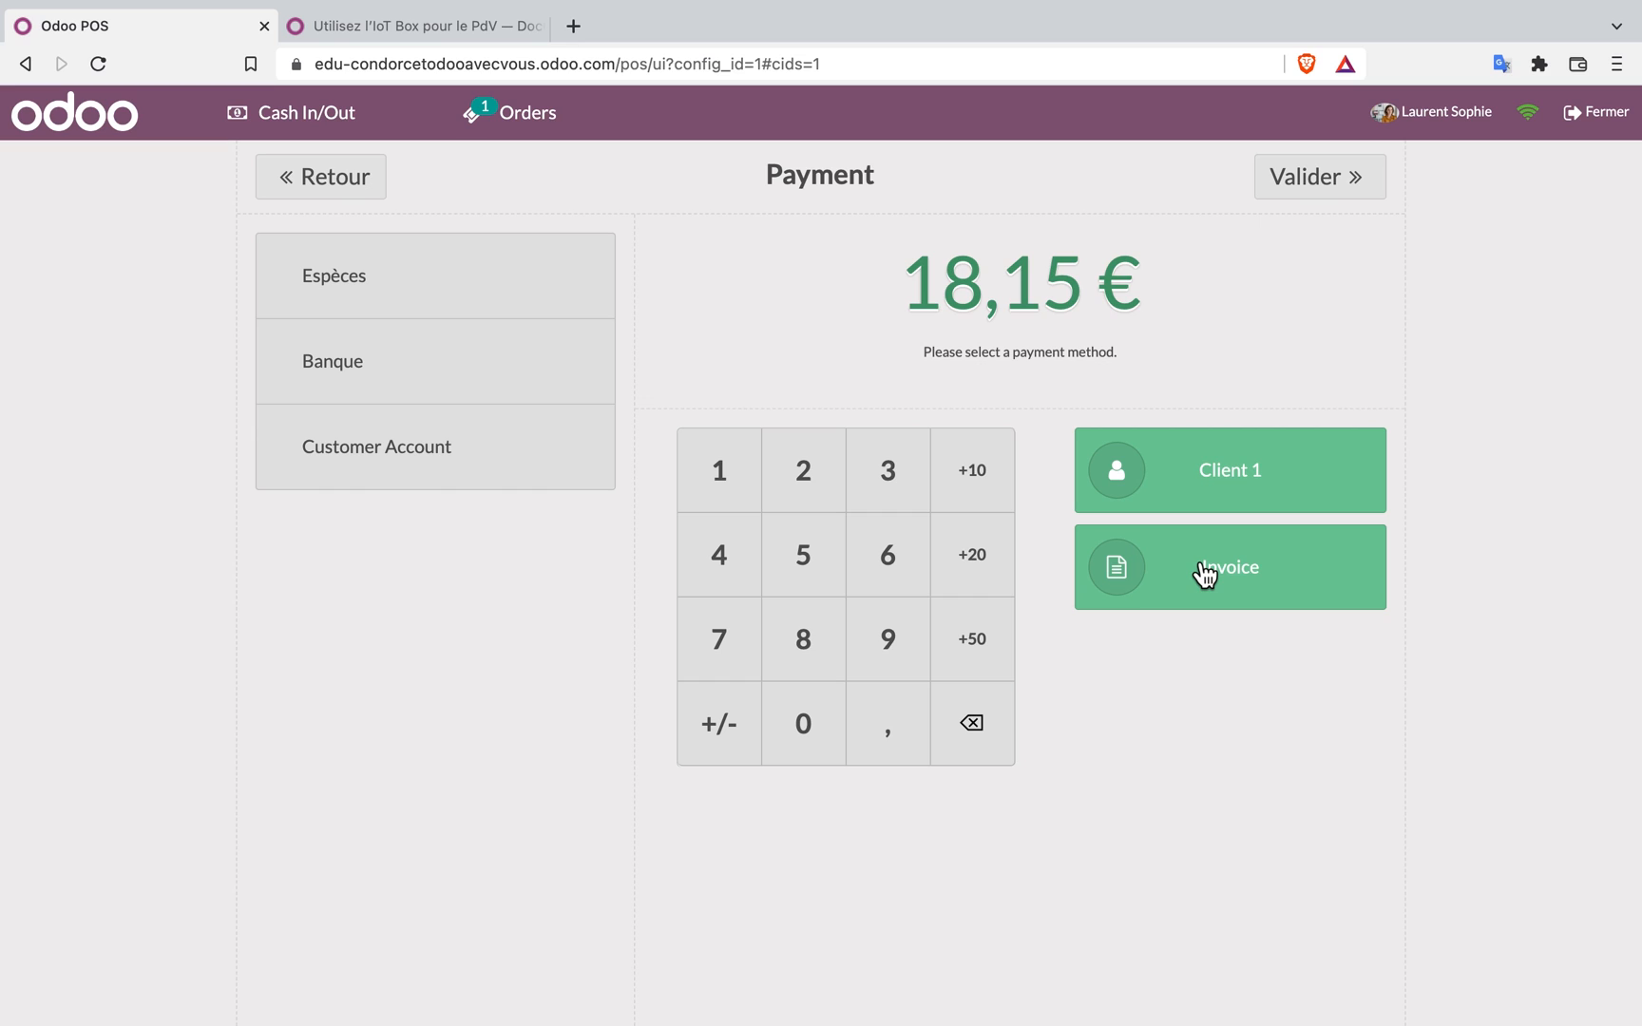
click(352, 370)
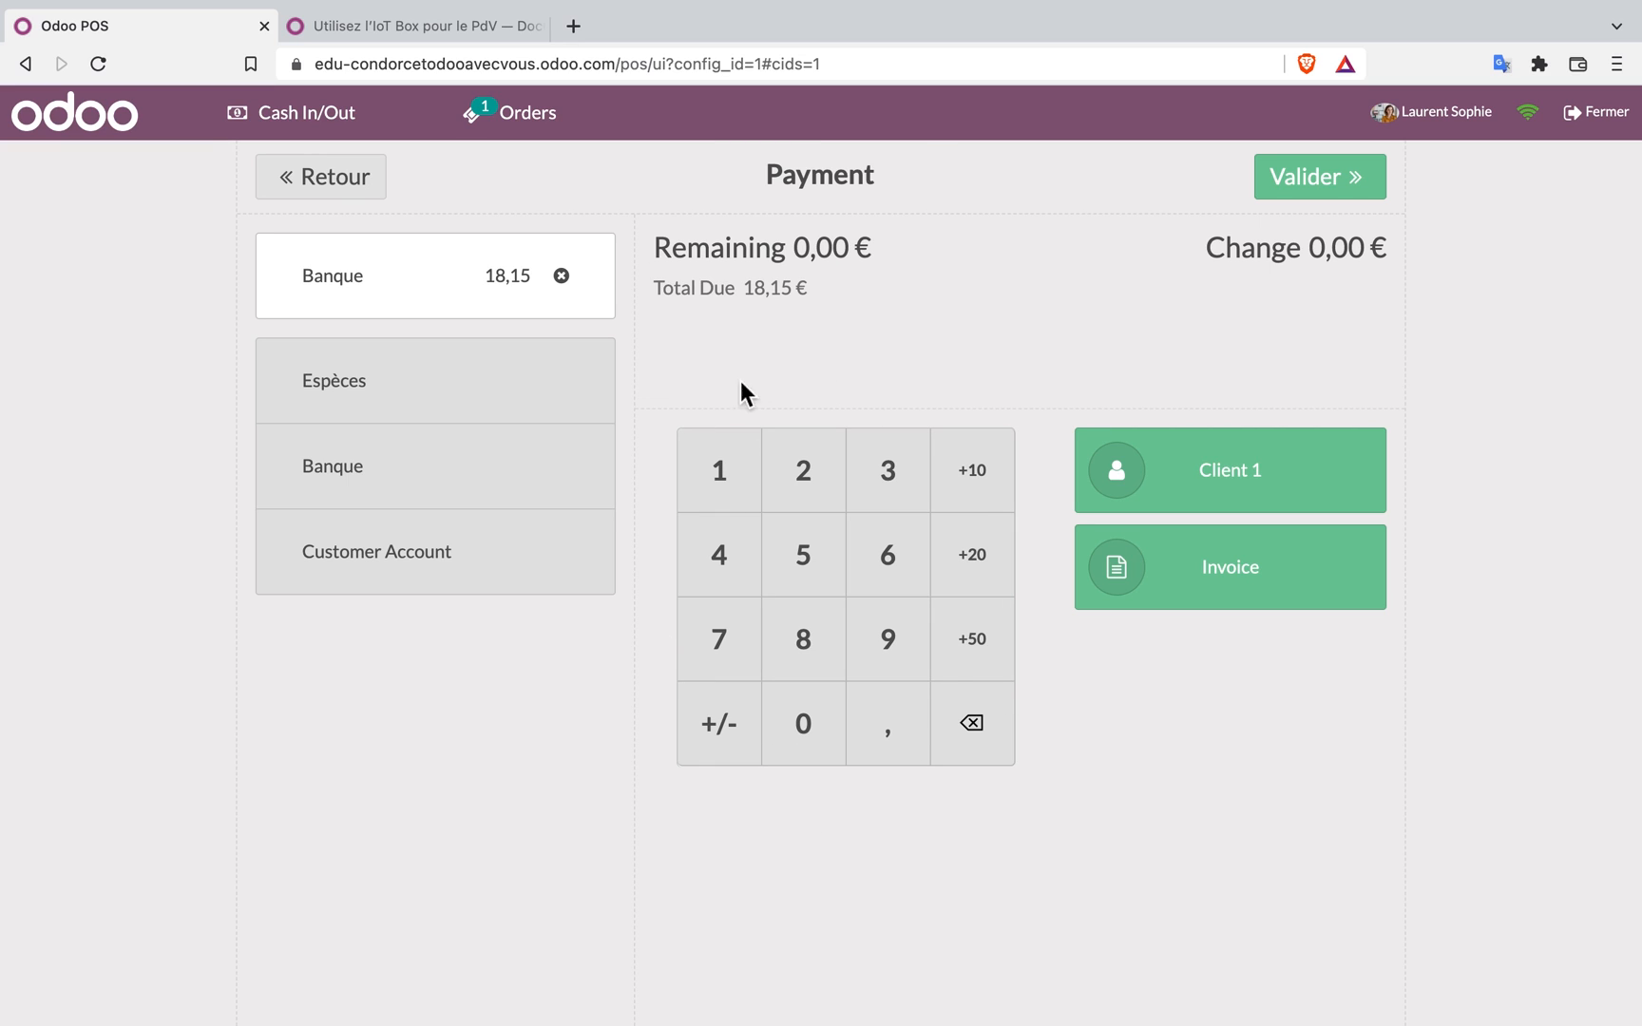
click(1336, 191)
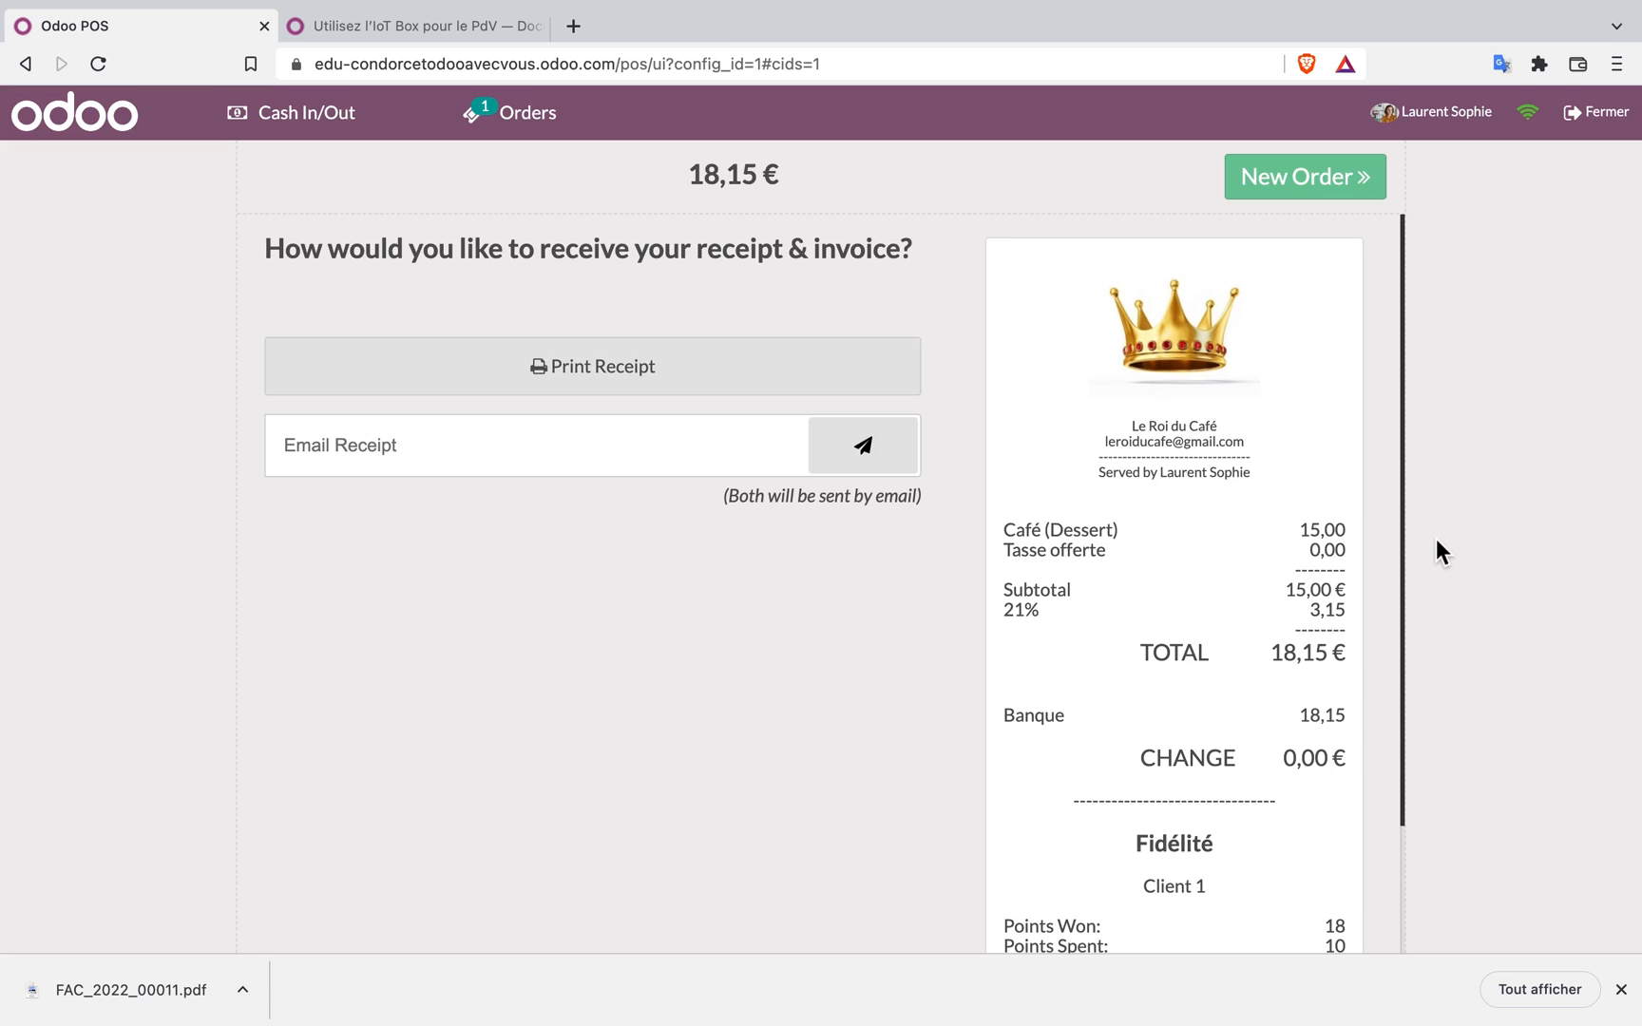
Review the downloaded invoice FAC_2022_00011.pdf, close it, and start a new order
click(131, 1010)
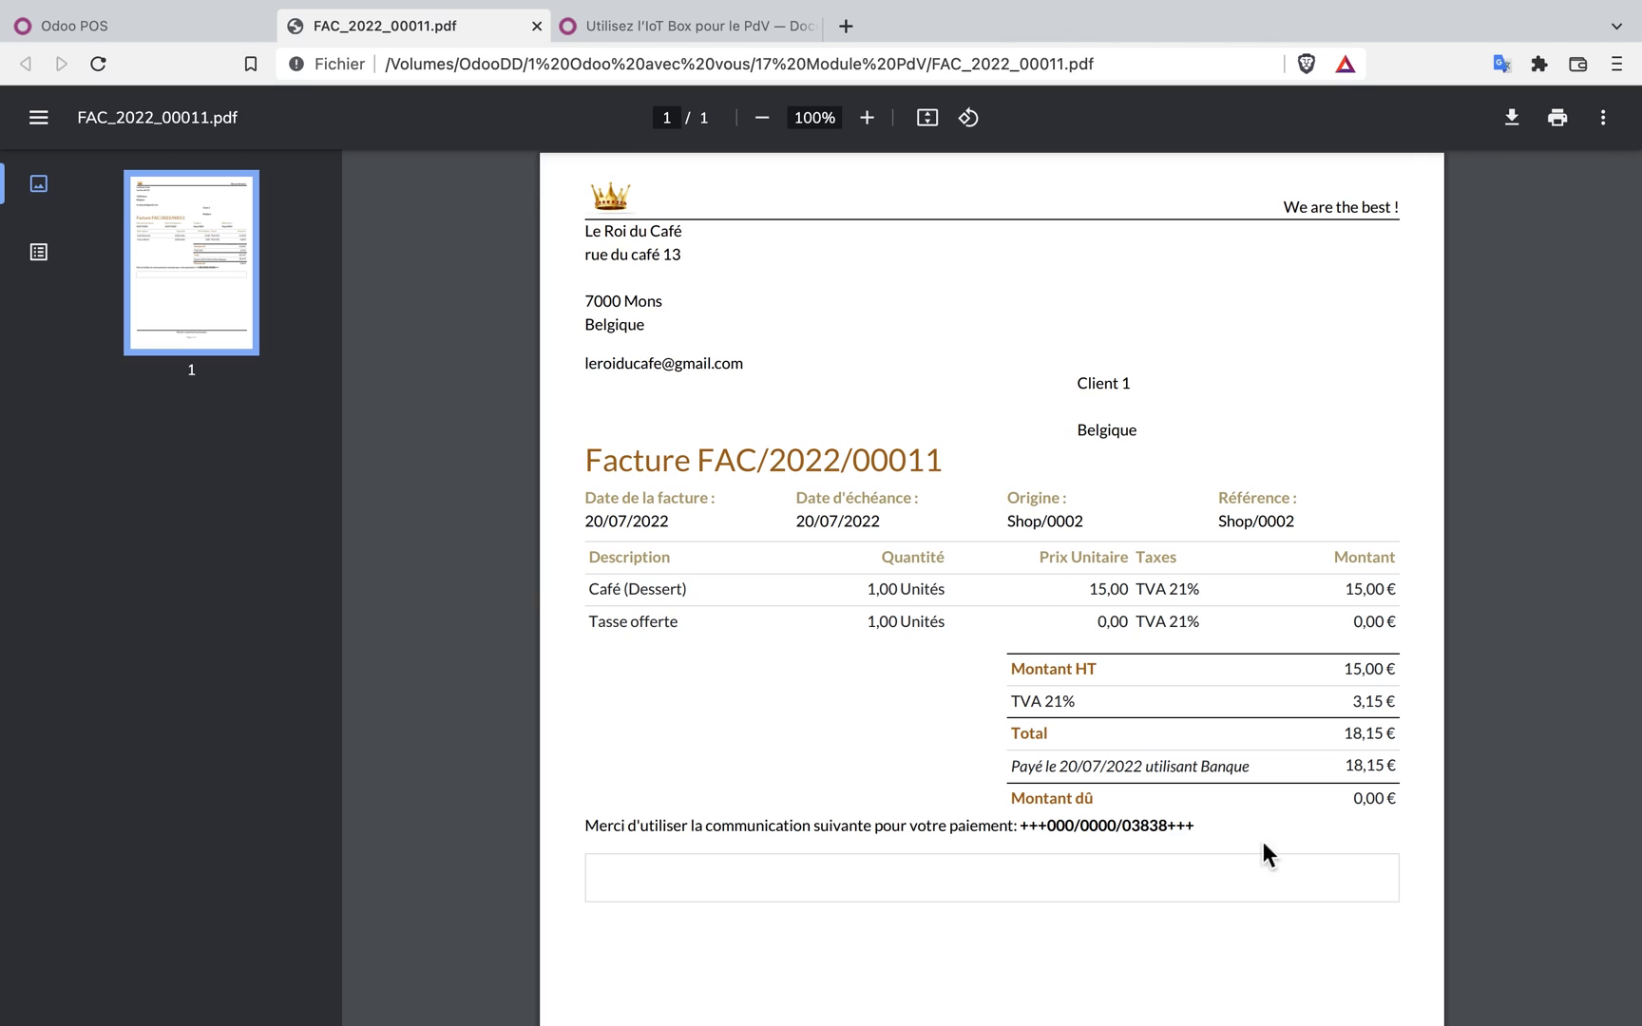
click(538, 27)
click(1334, 185)
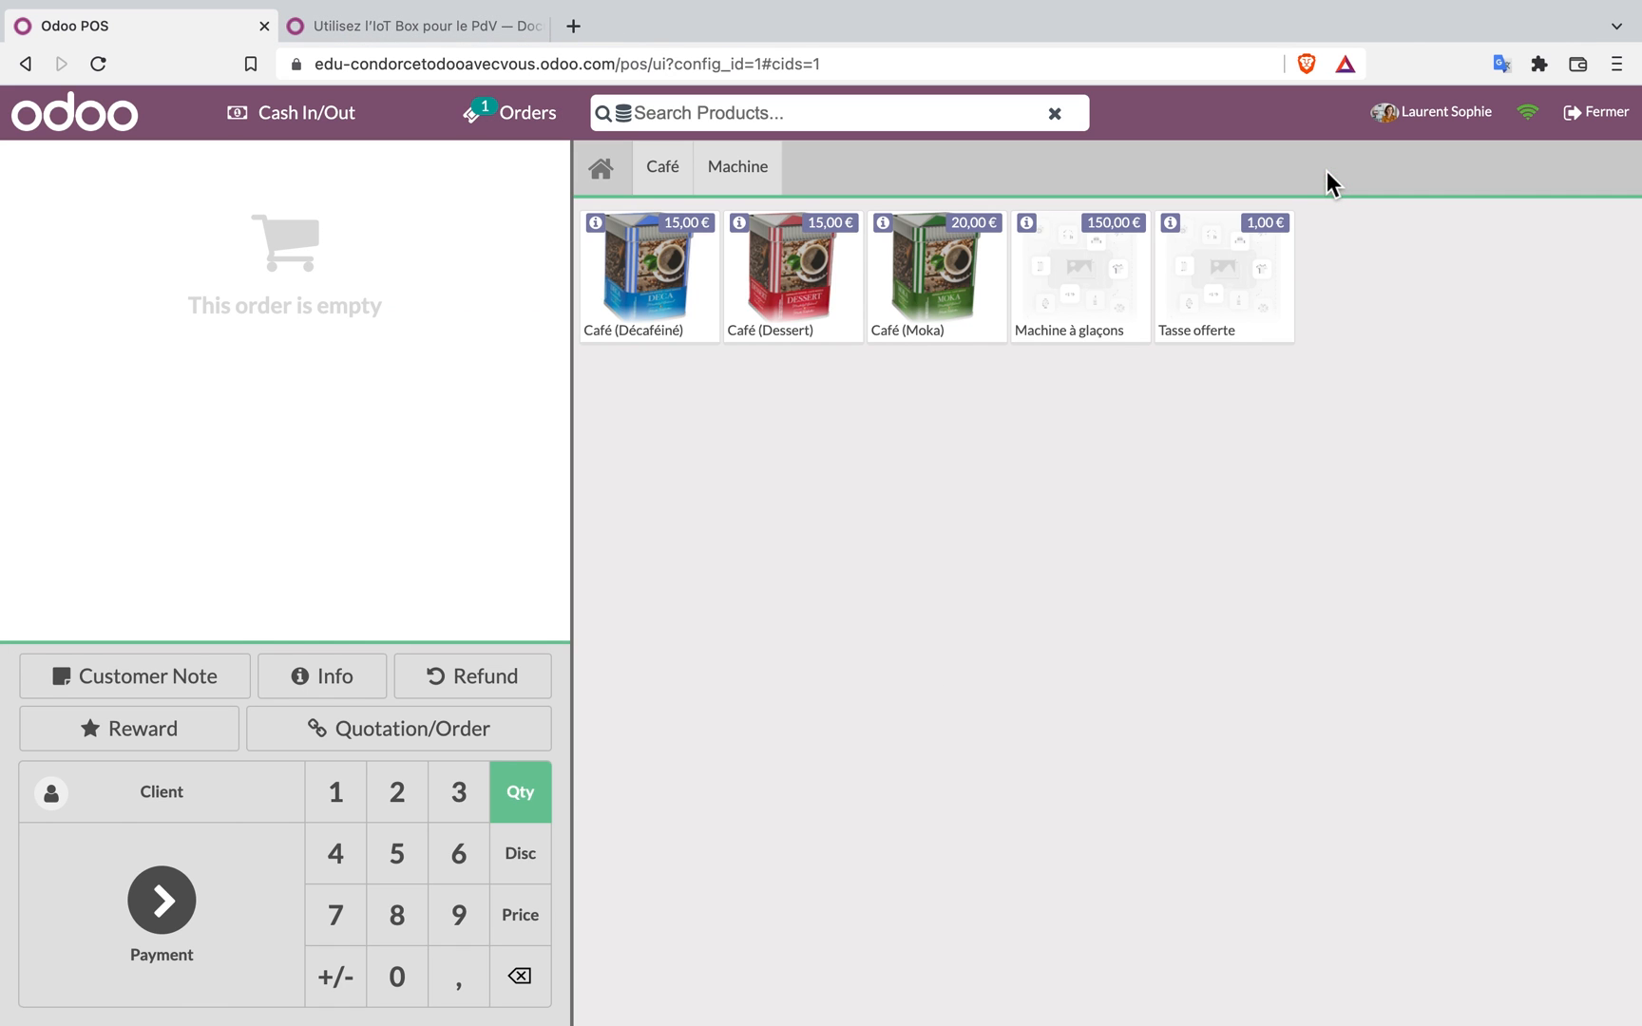
Assign Client PdV 1 to the order and add one Machine à glaçons with a 5% discount
click(207, 807)
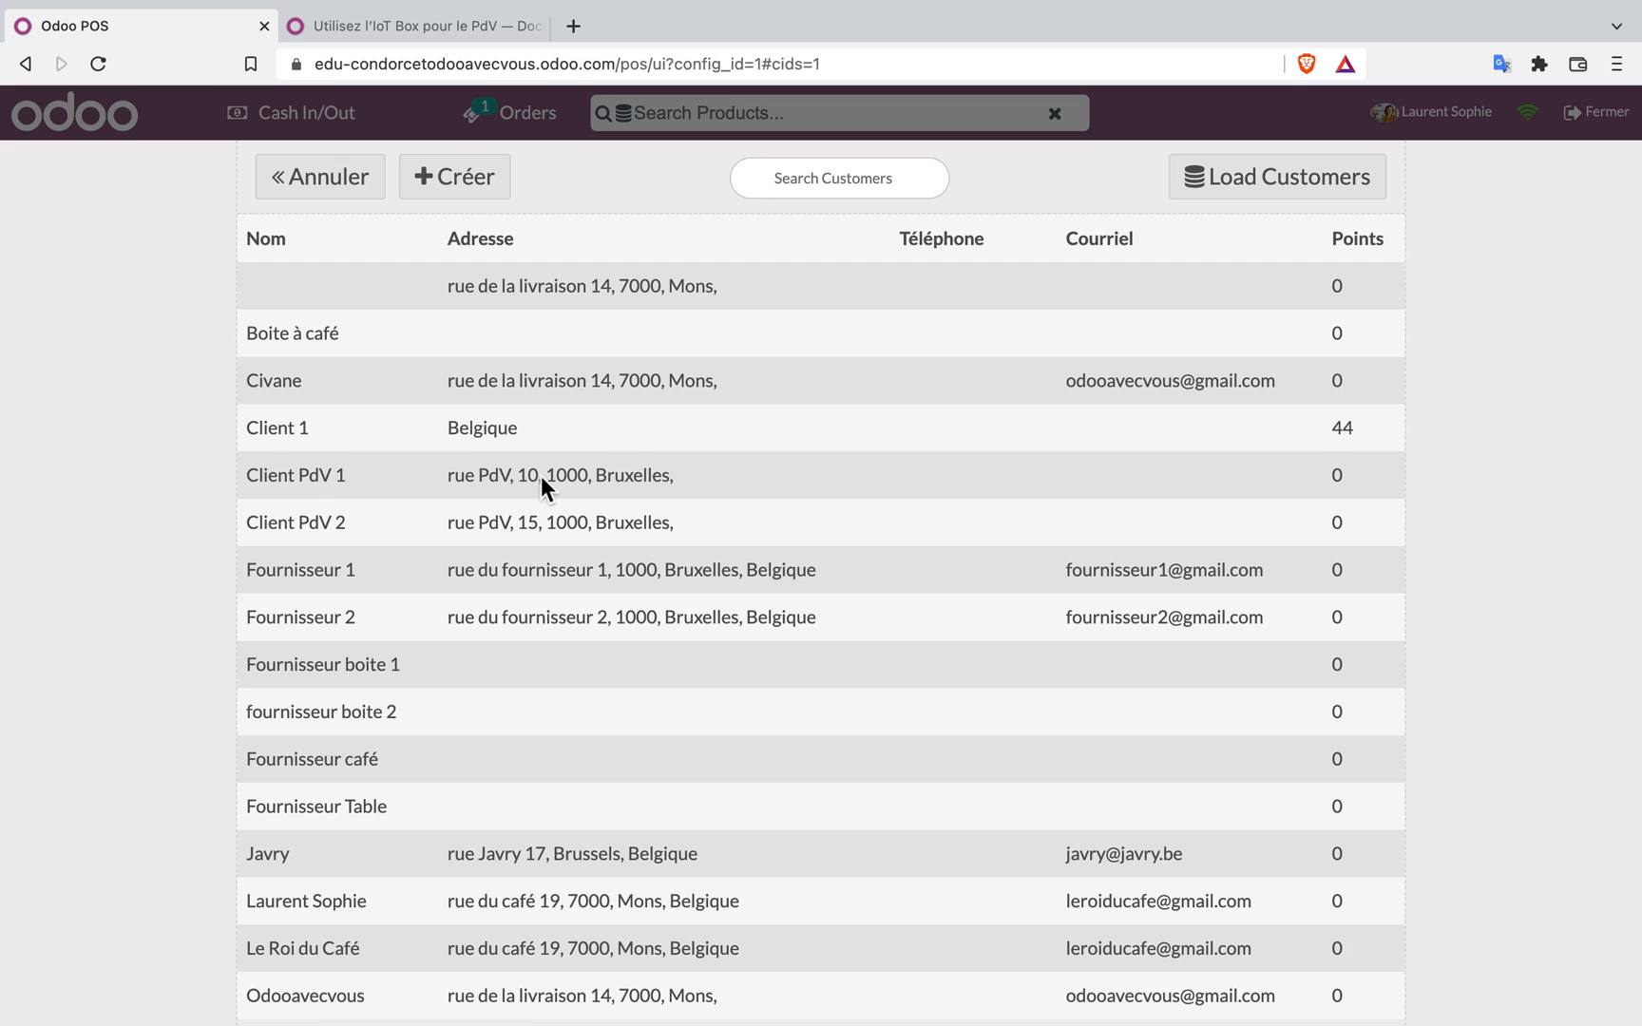
click(540, 476)
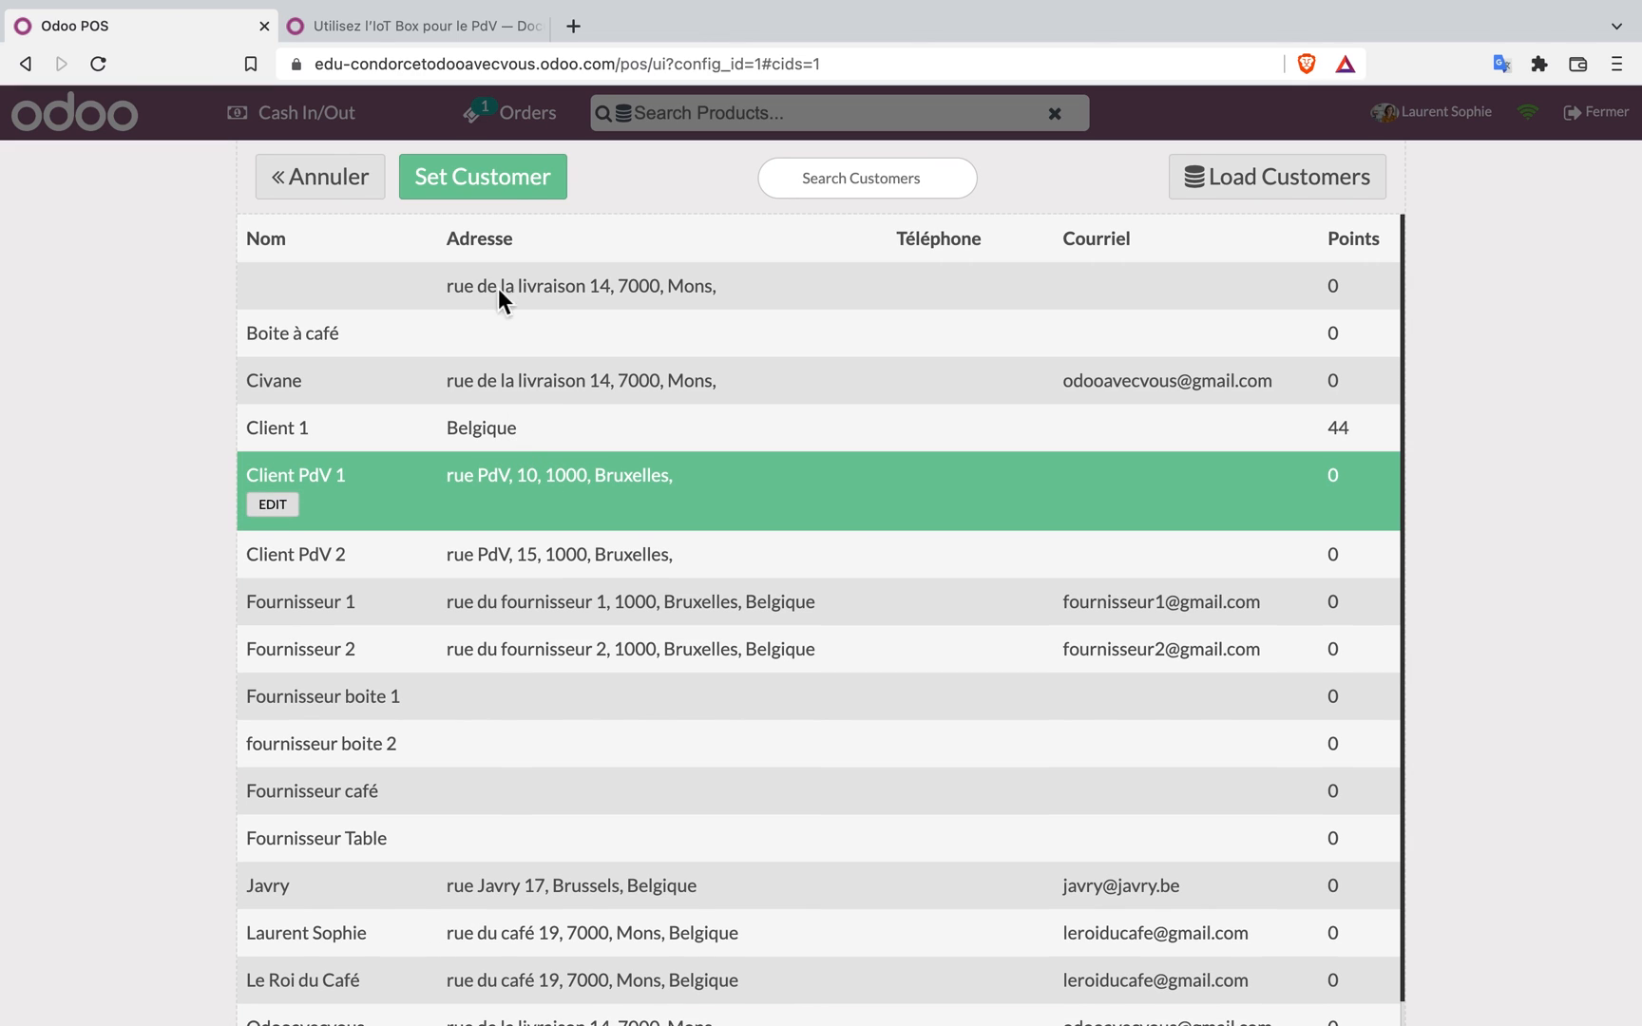
click(507, 190)
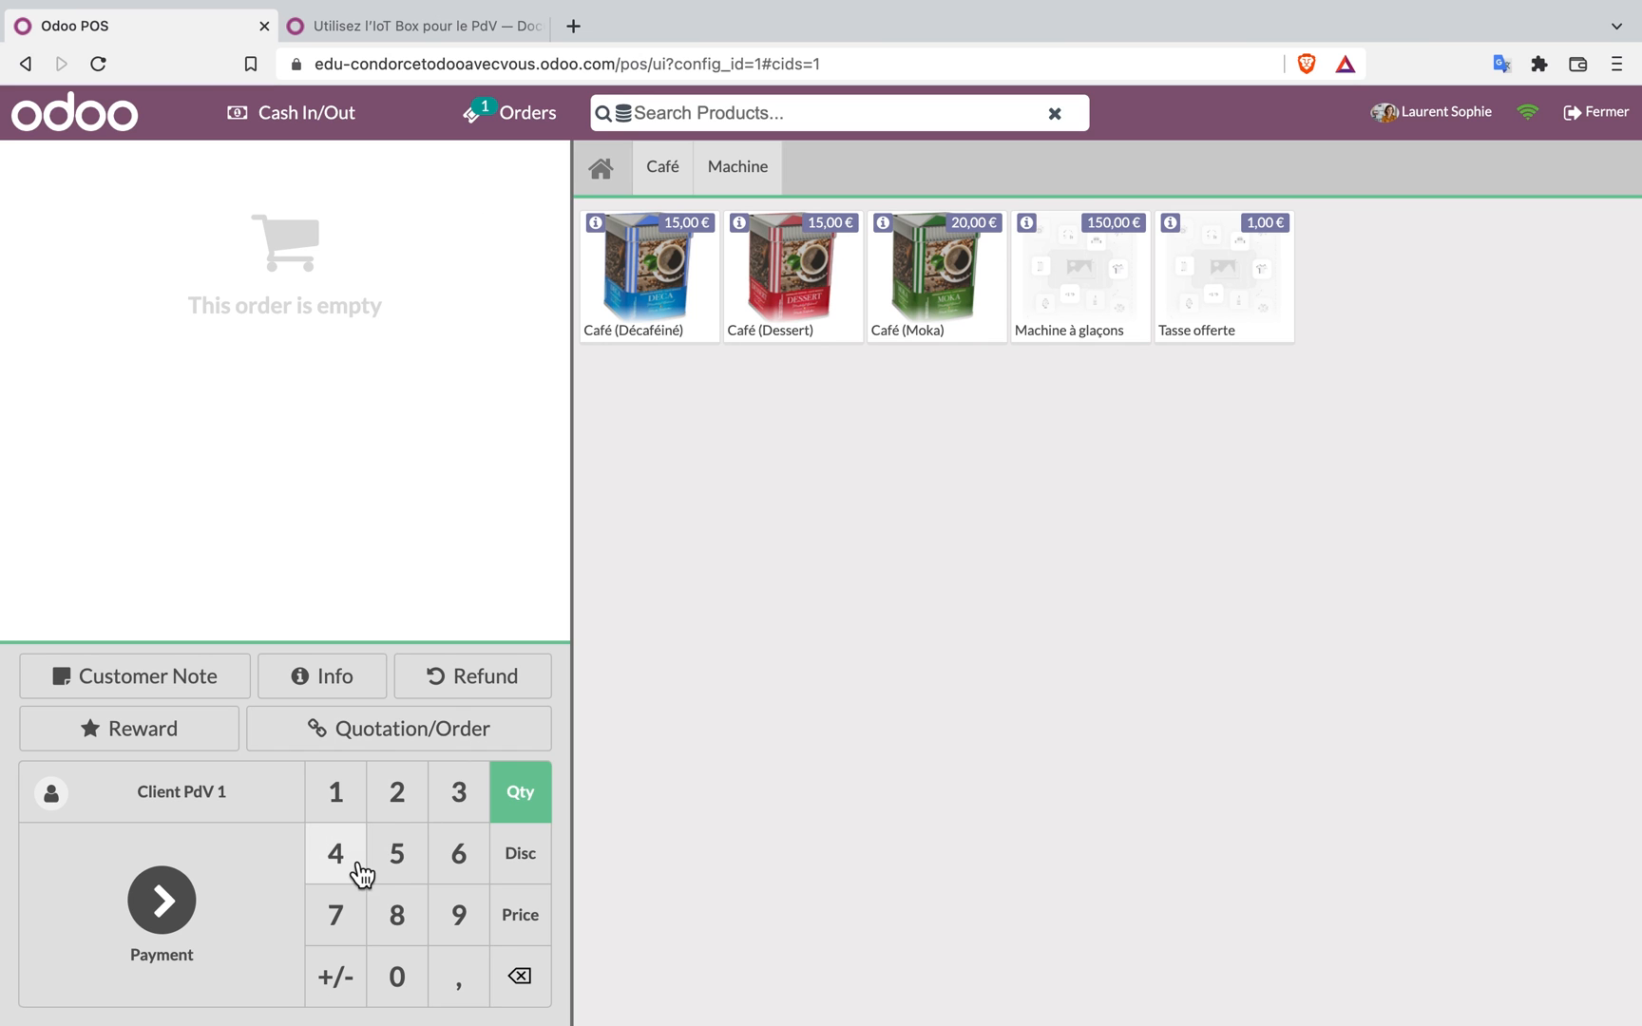
click(1105, 280)
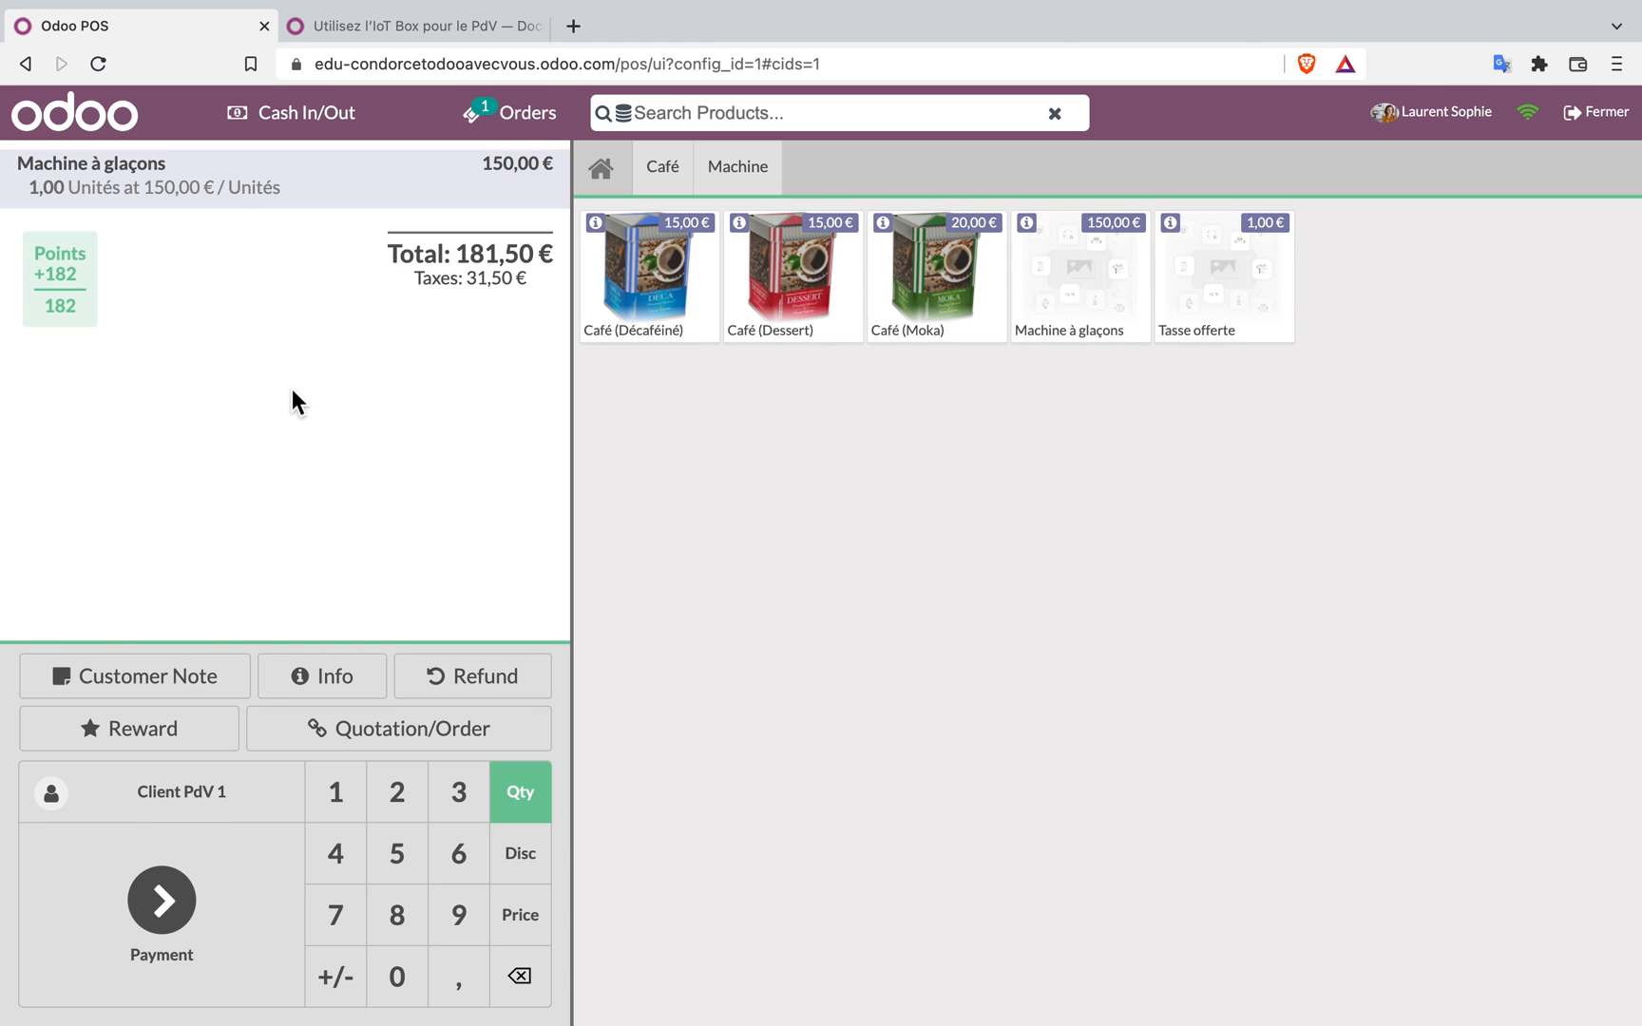
click(523, 868)
click(403, 858)
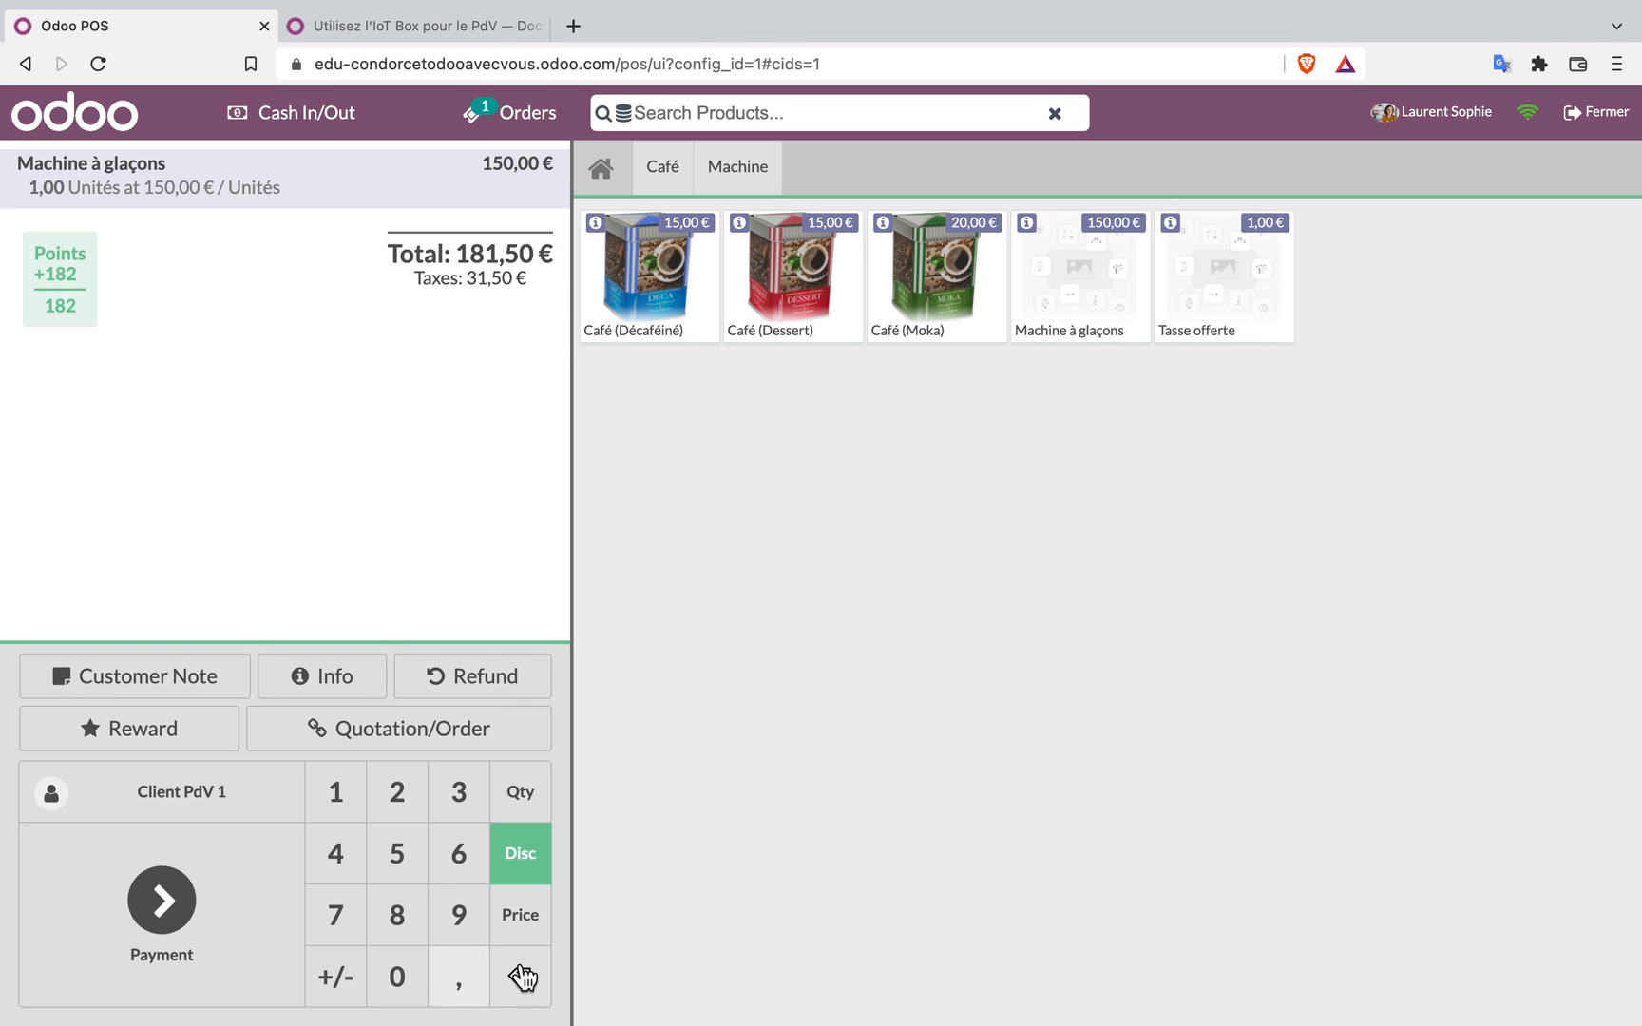
click(411, 863)
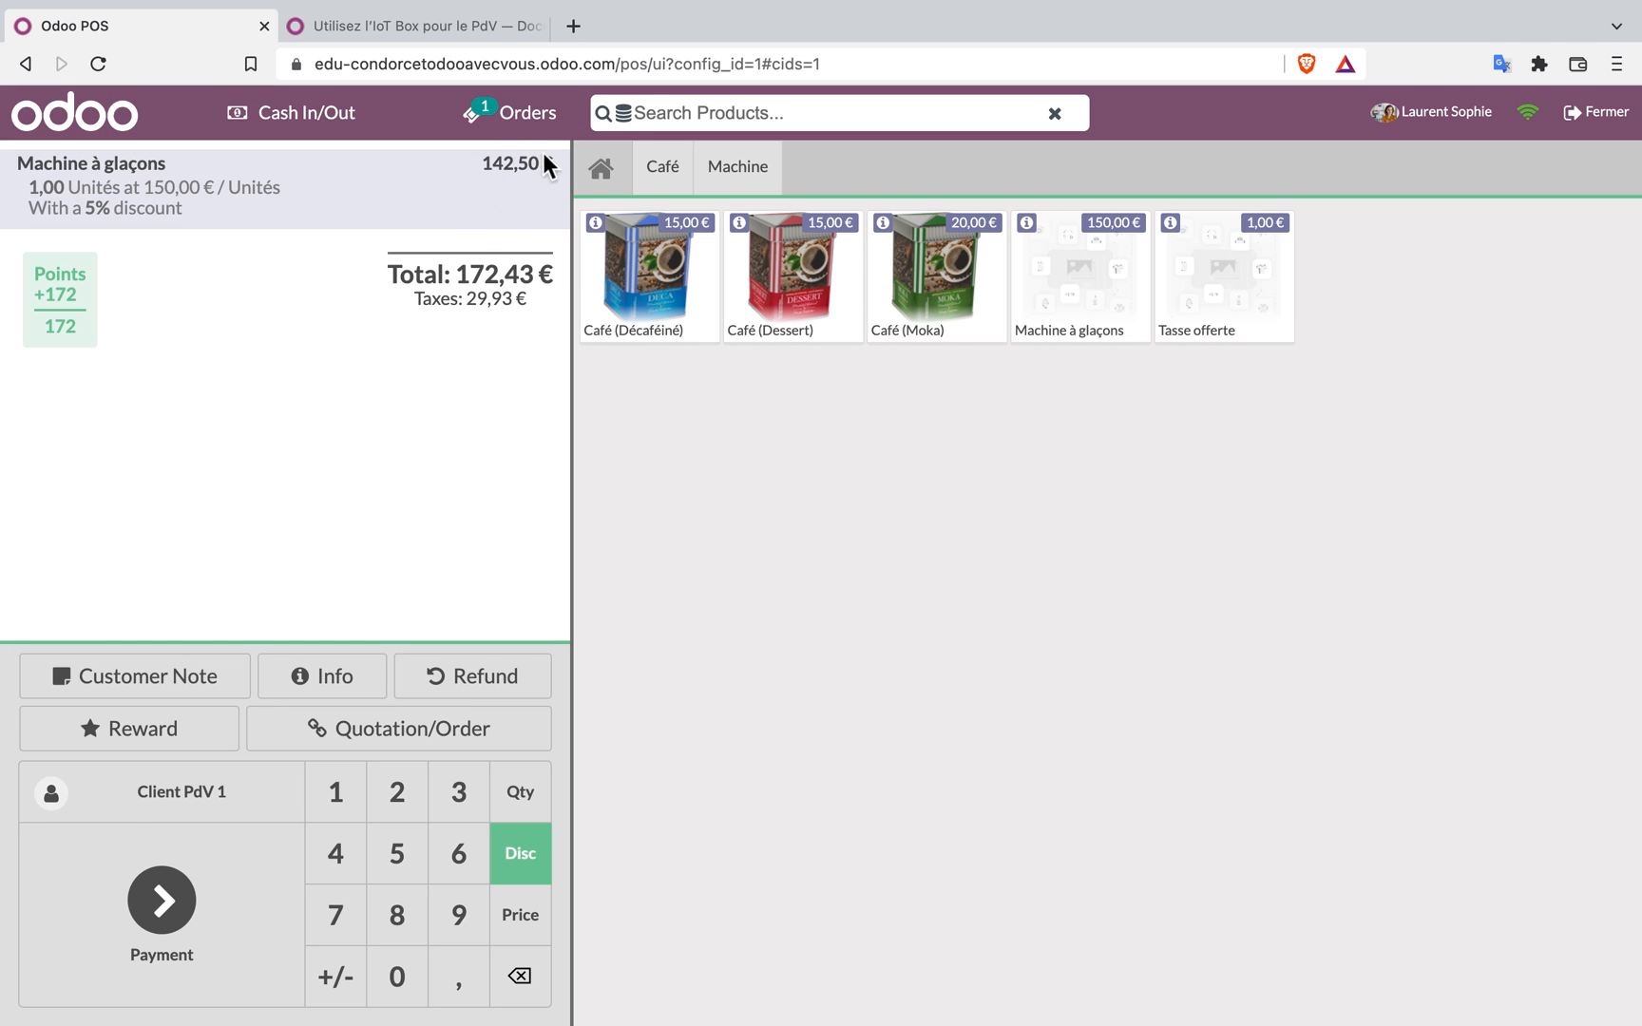
Pay the order in cash with 200 € tendered and an invoice requested, validate it, and start a new order
click(170, 900)
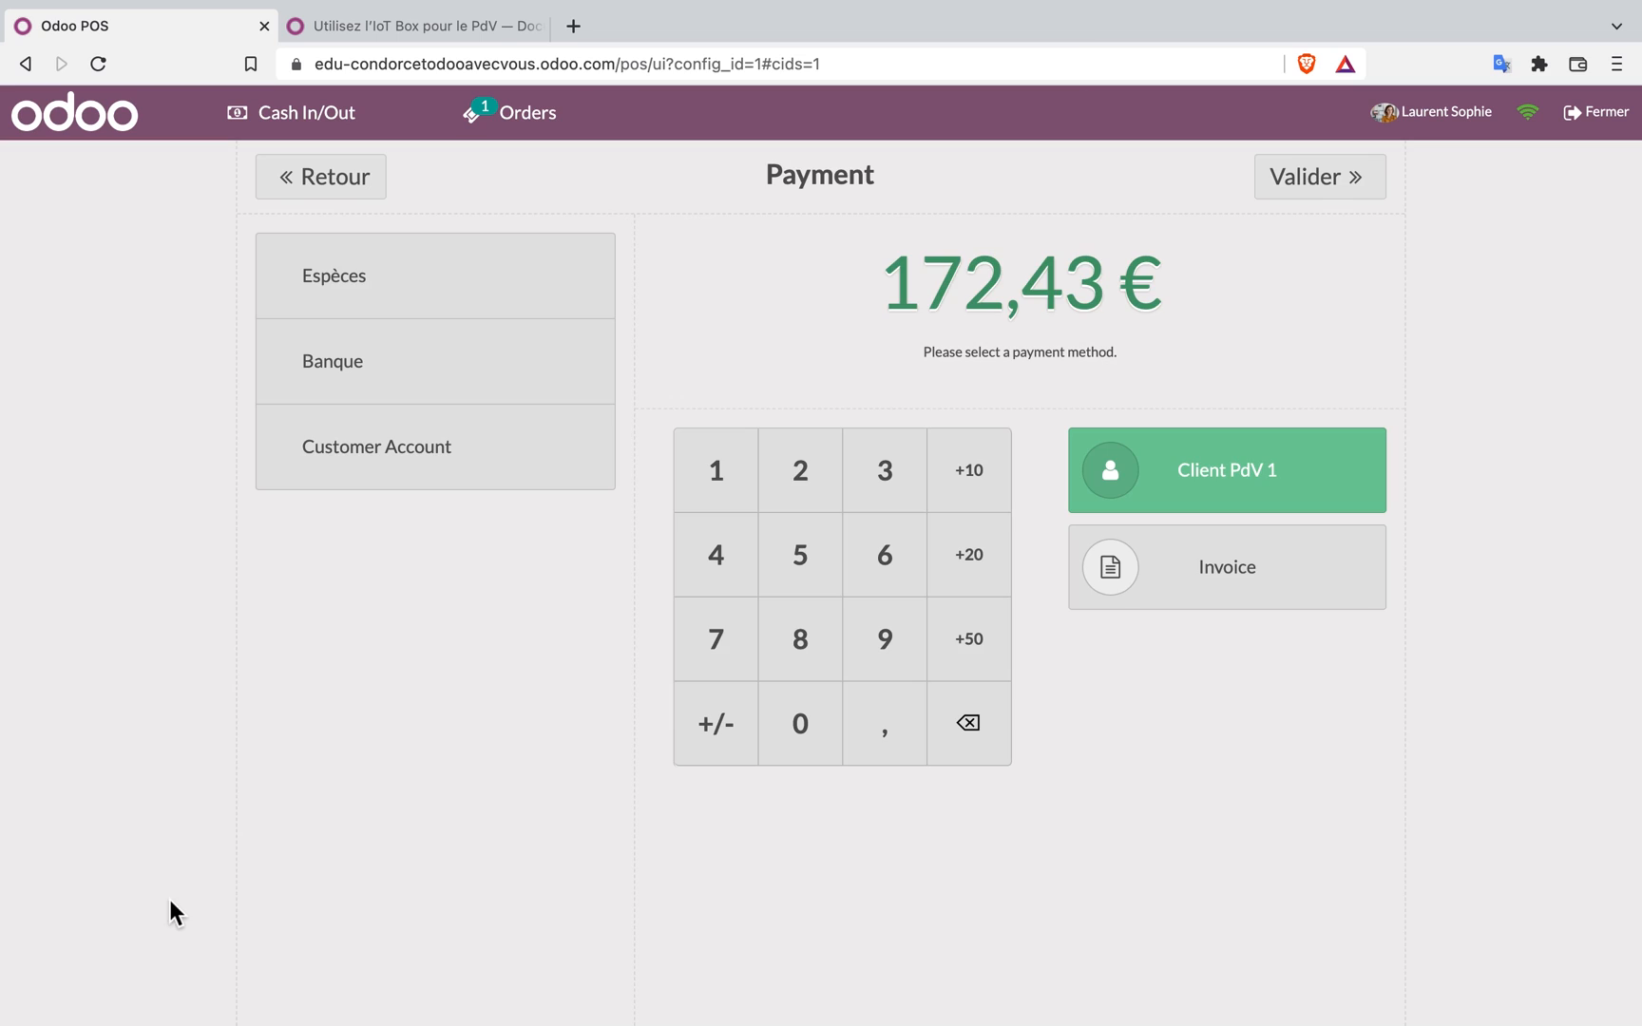
click(373, 293)
click(981, 652)
click(981, 652)
click(981, 652)
click(982, 651)
click(1245, 586)
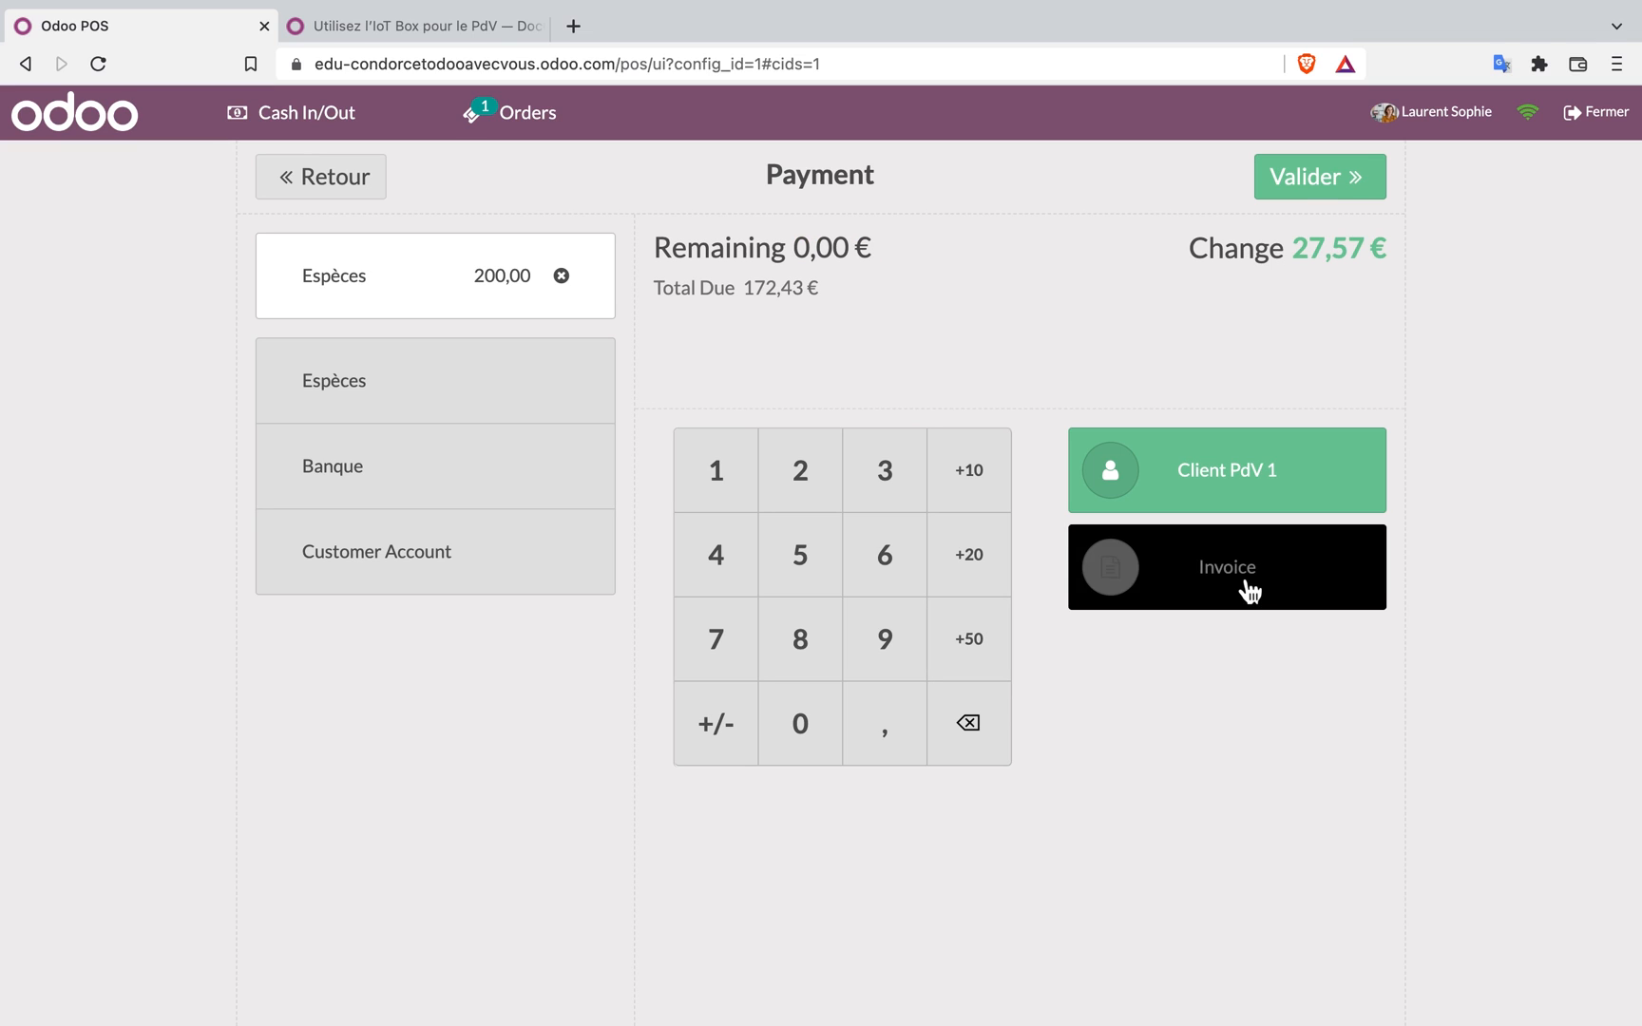
click(1312, 198)
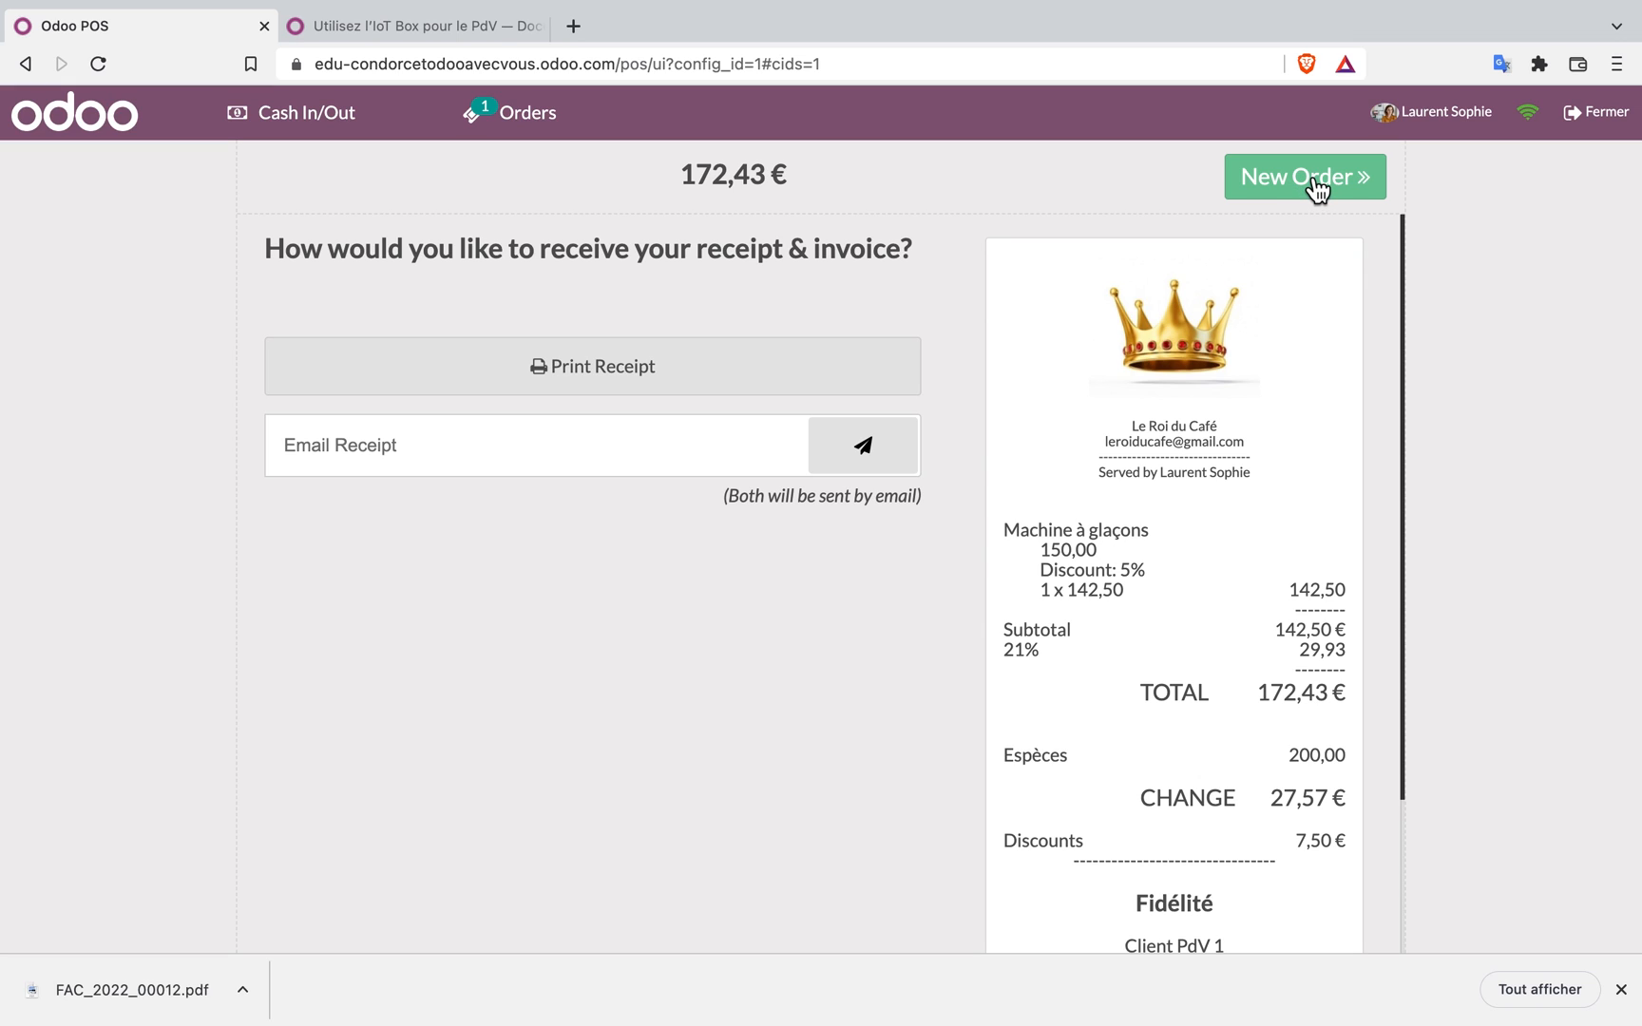
click(1317, 187)
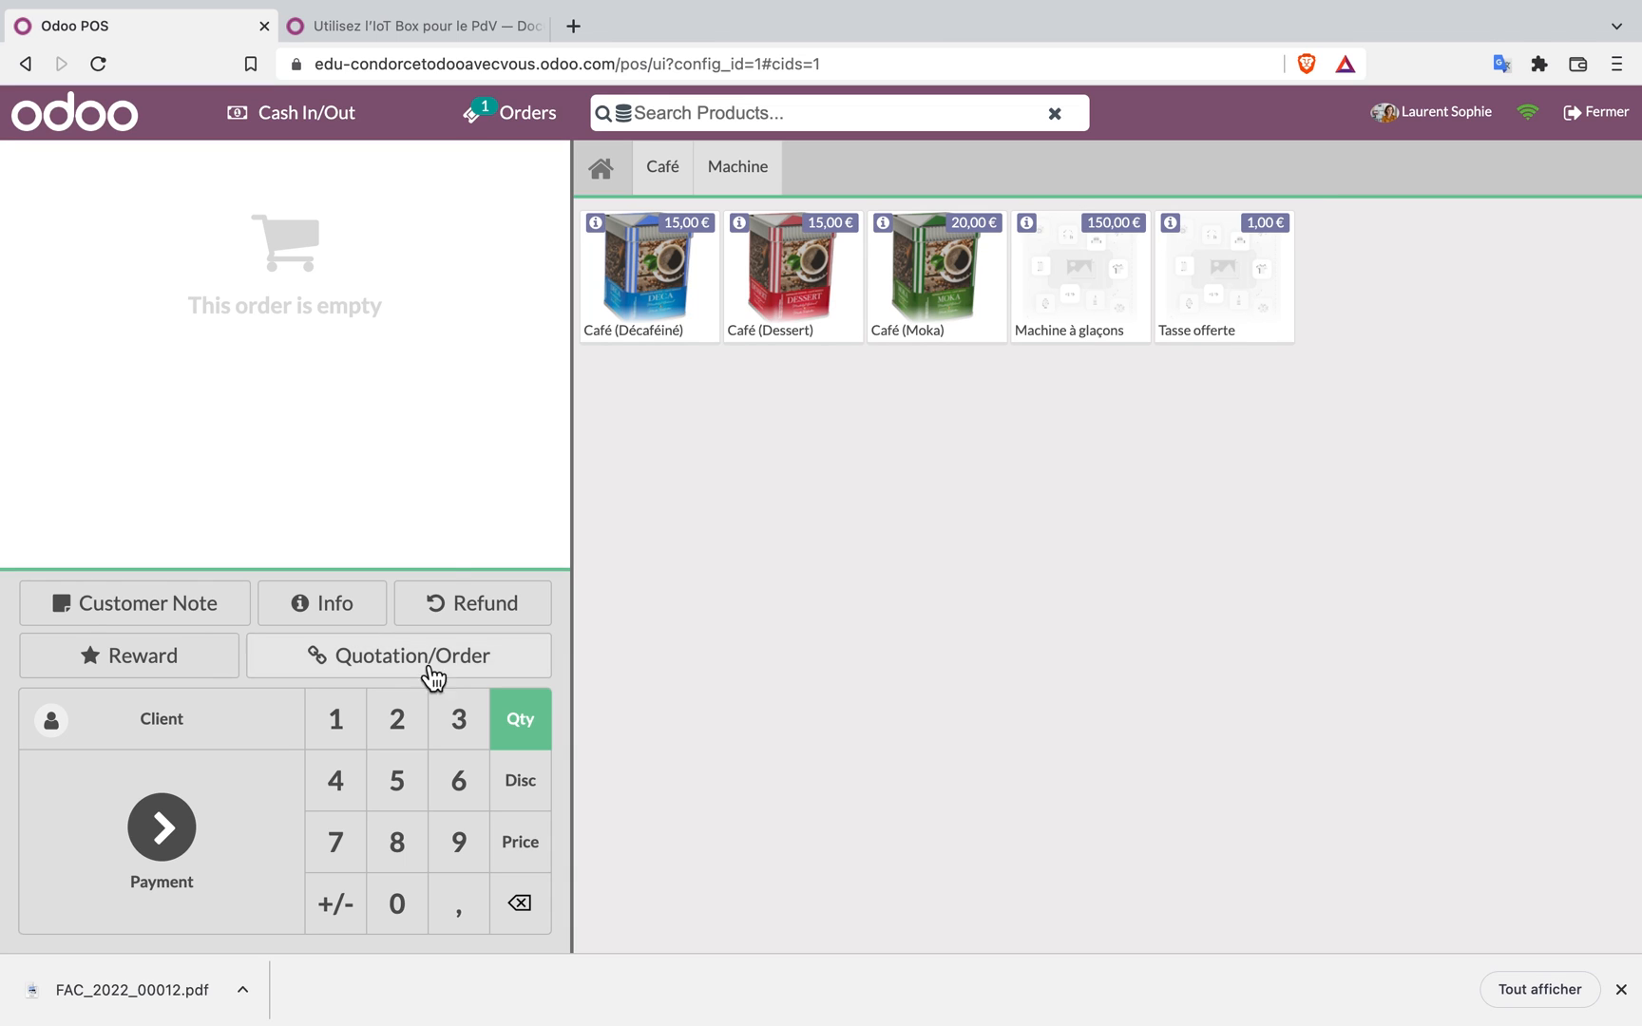
Assign Client PdV 1 to the order and refund one Machine à glaçons from that customer's paid order
click(249, 726)
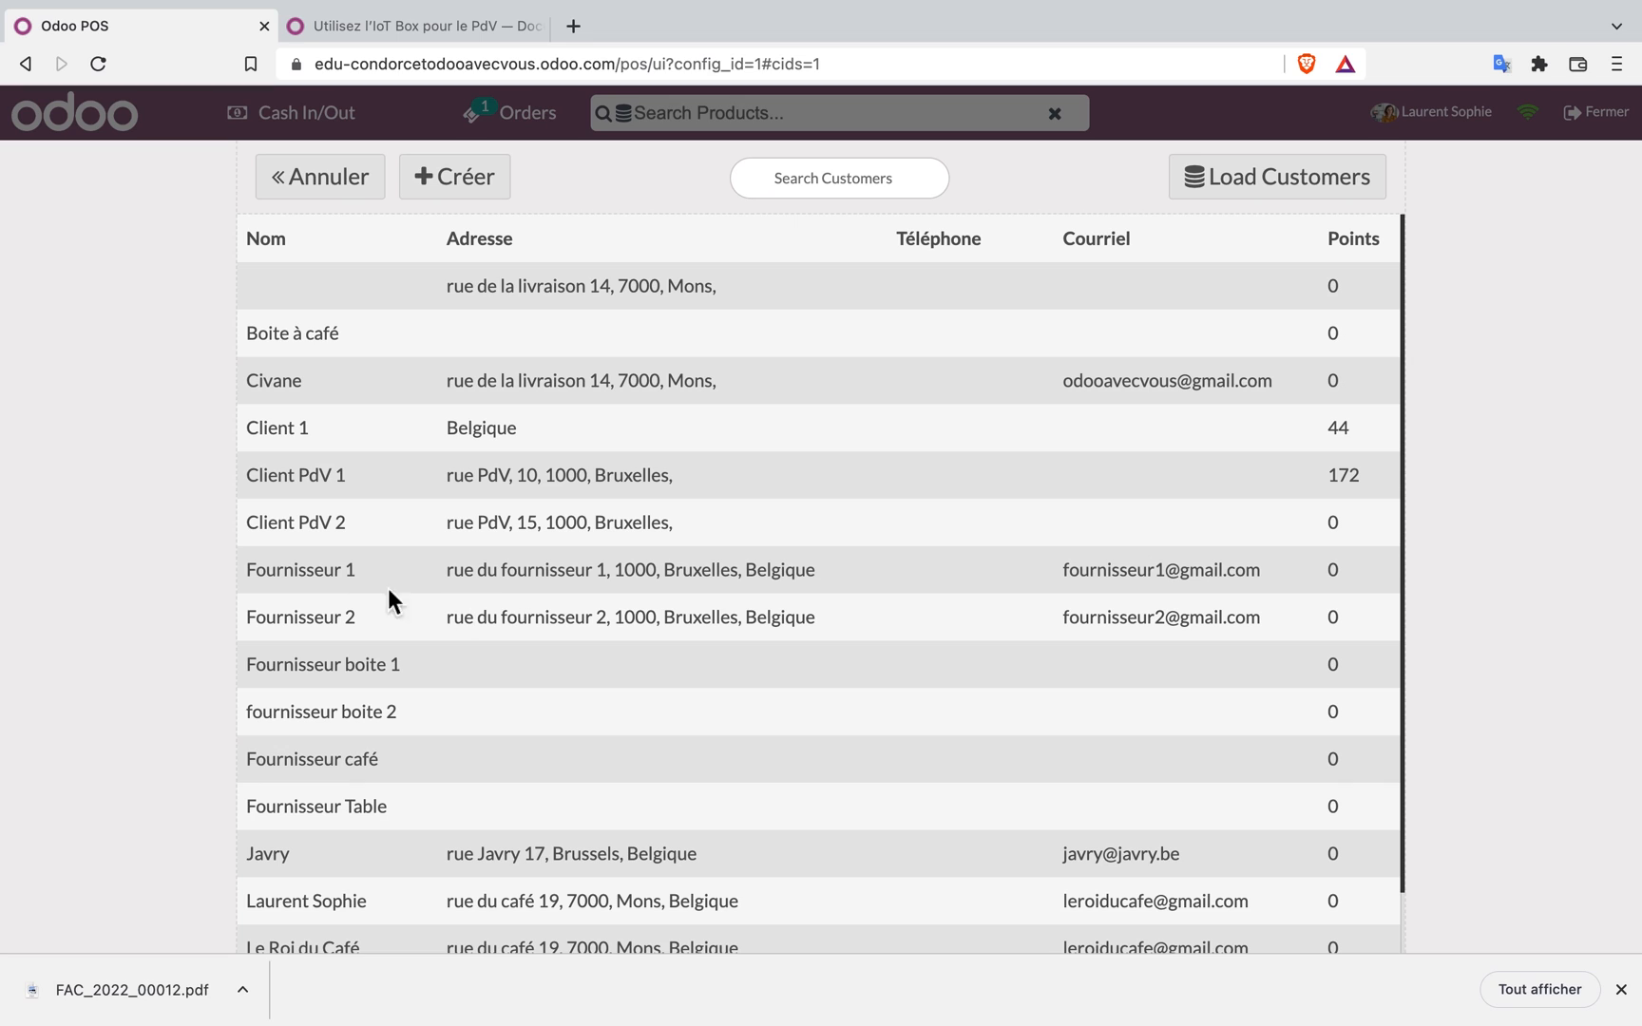
click(506, 478)
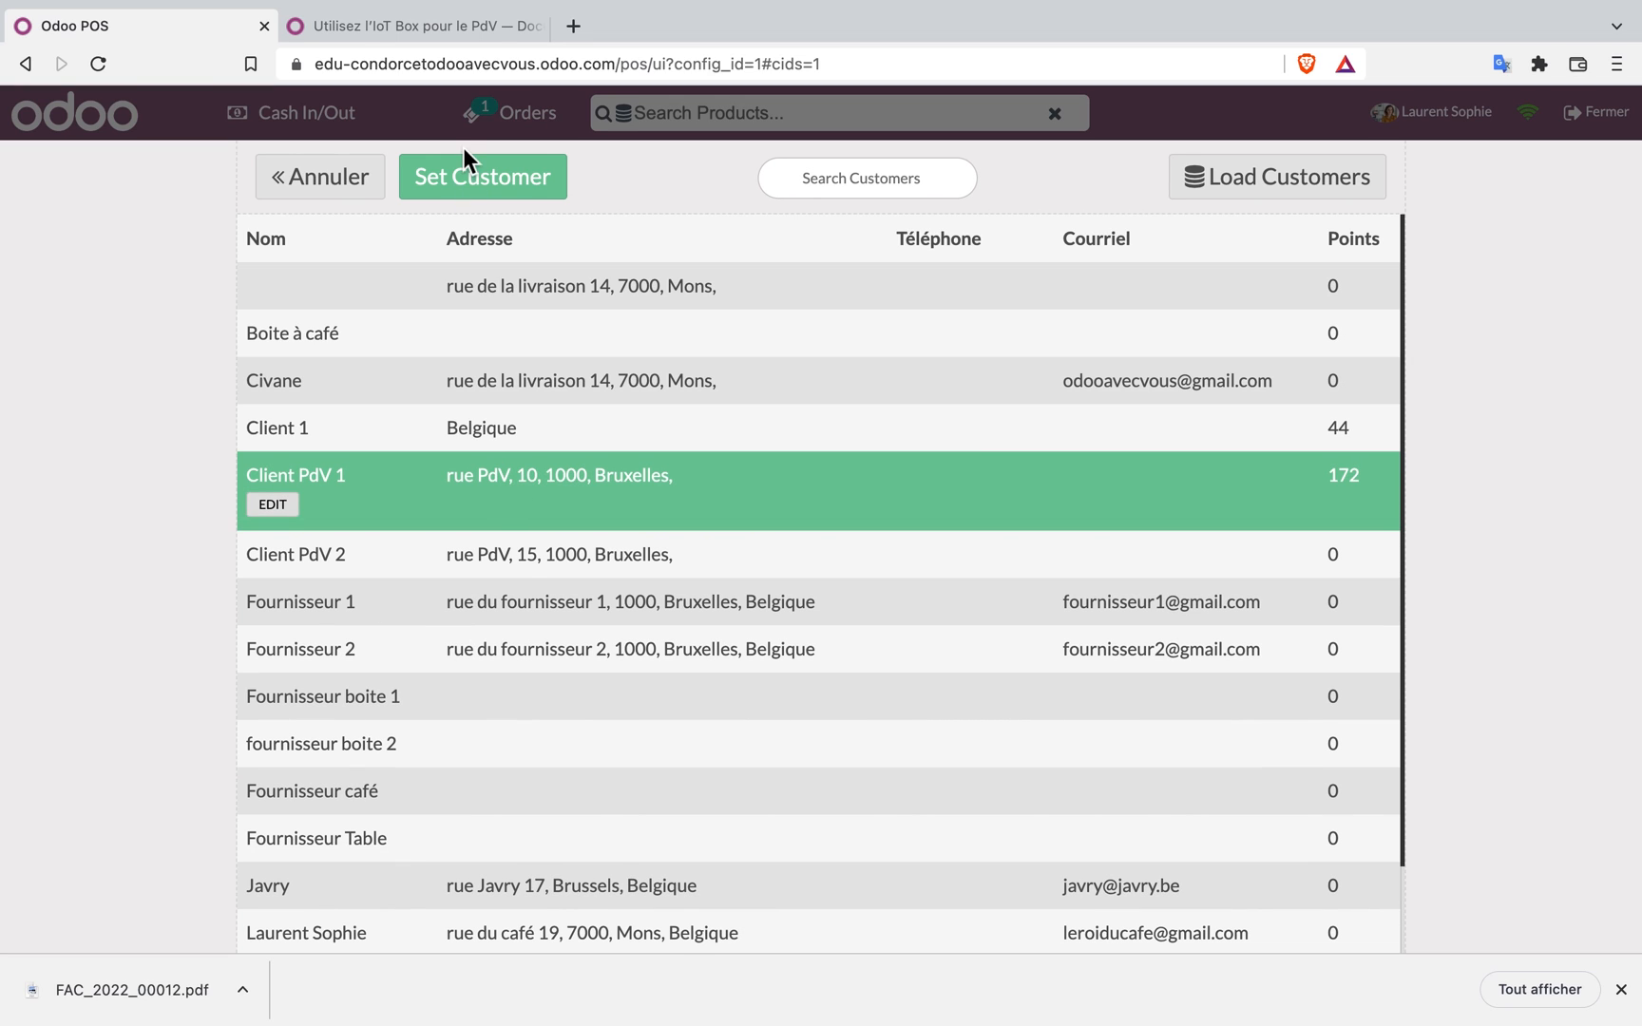
click(475, 184)
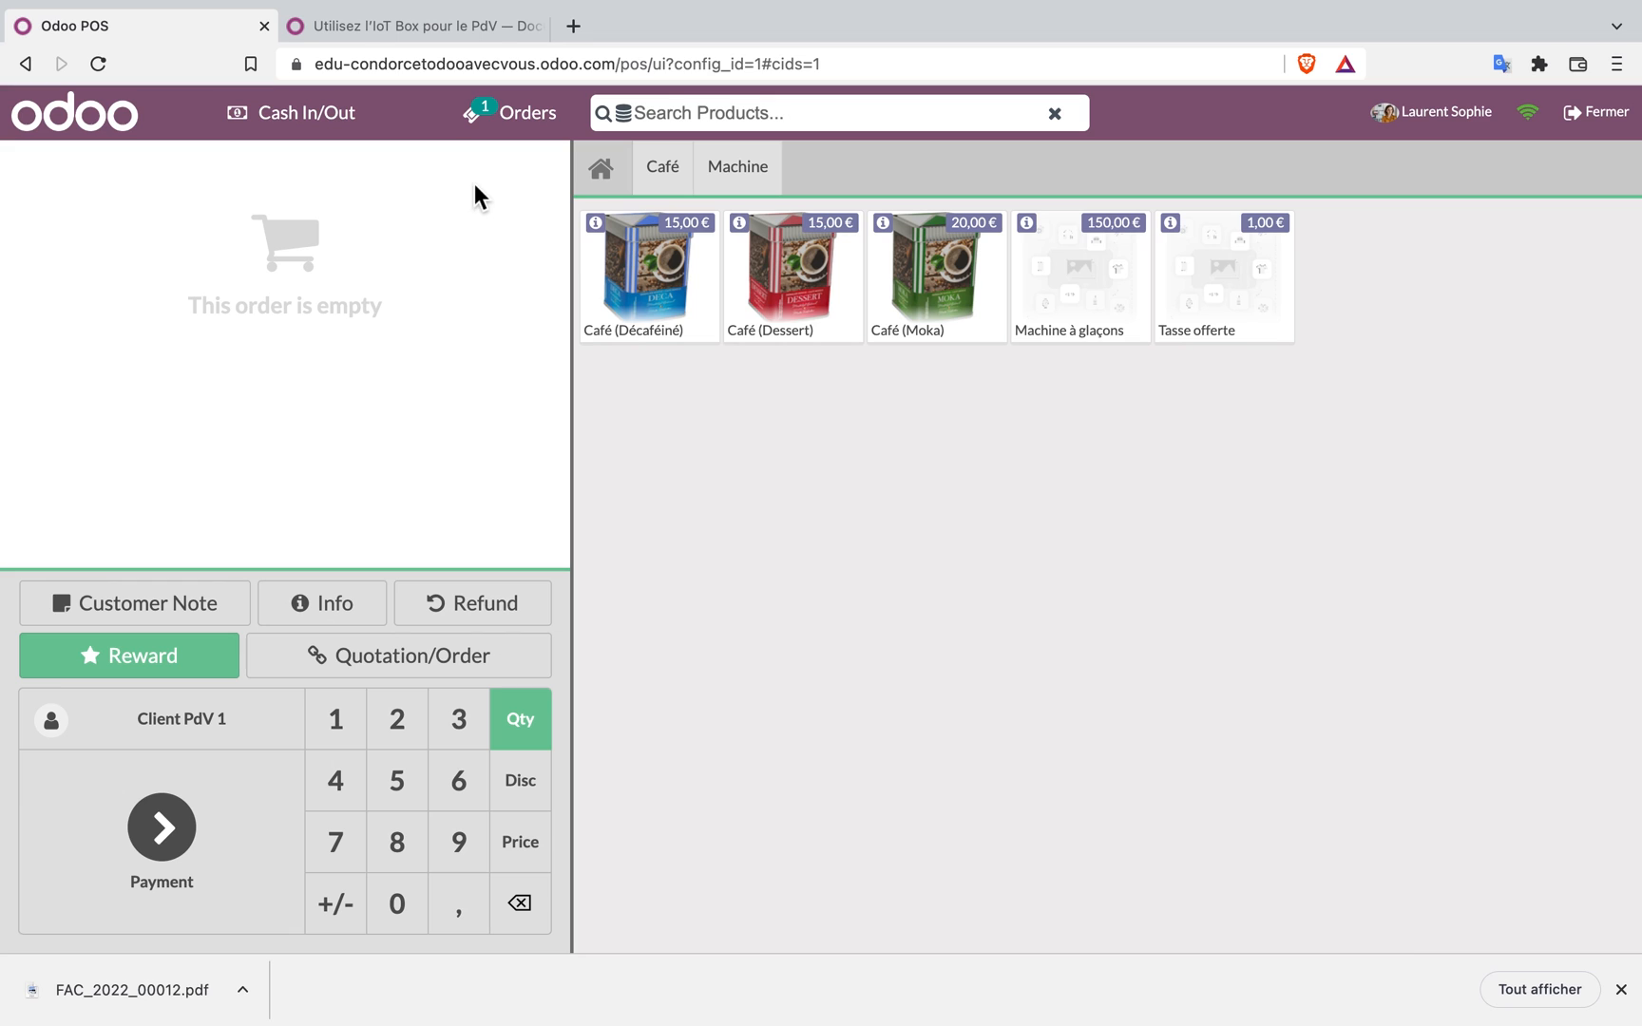
click(489, 612)
click(397, 310)
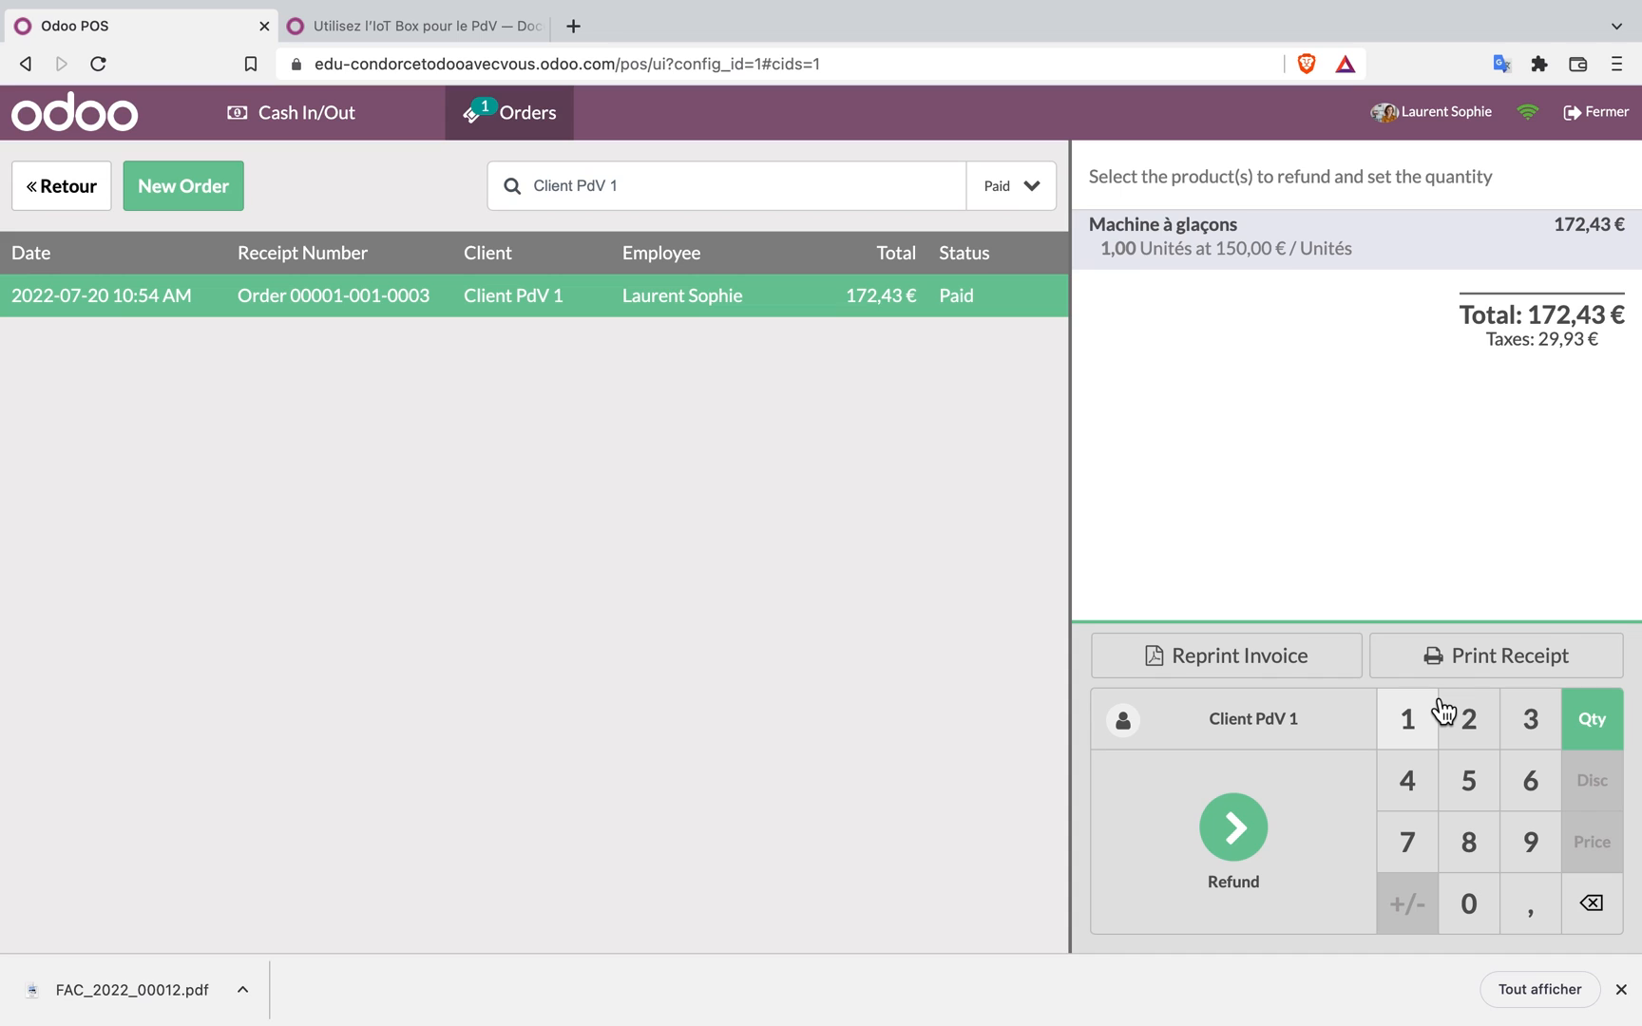
click(1233, 827)
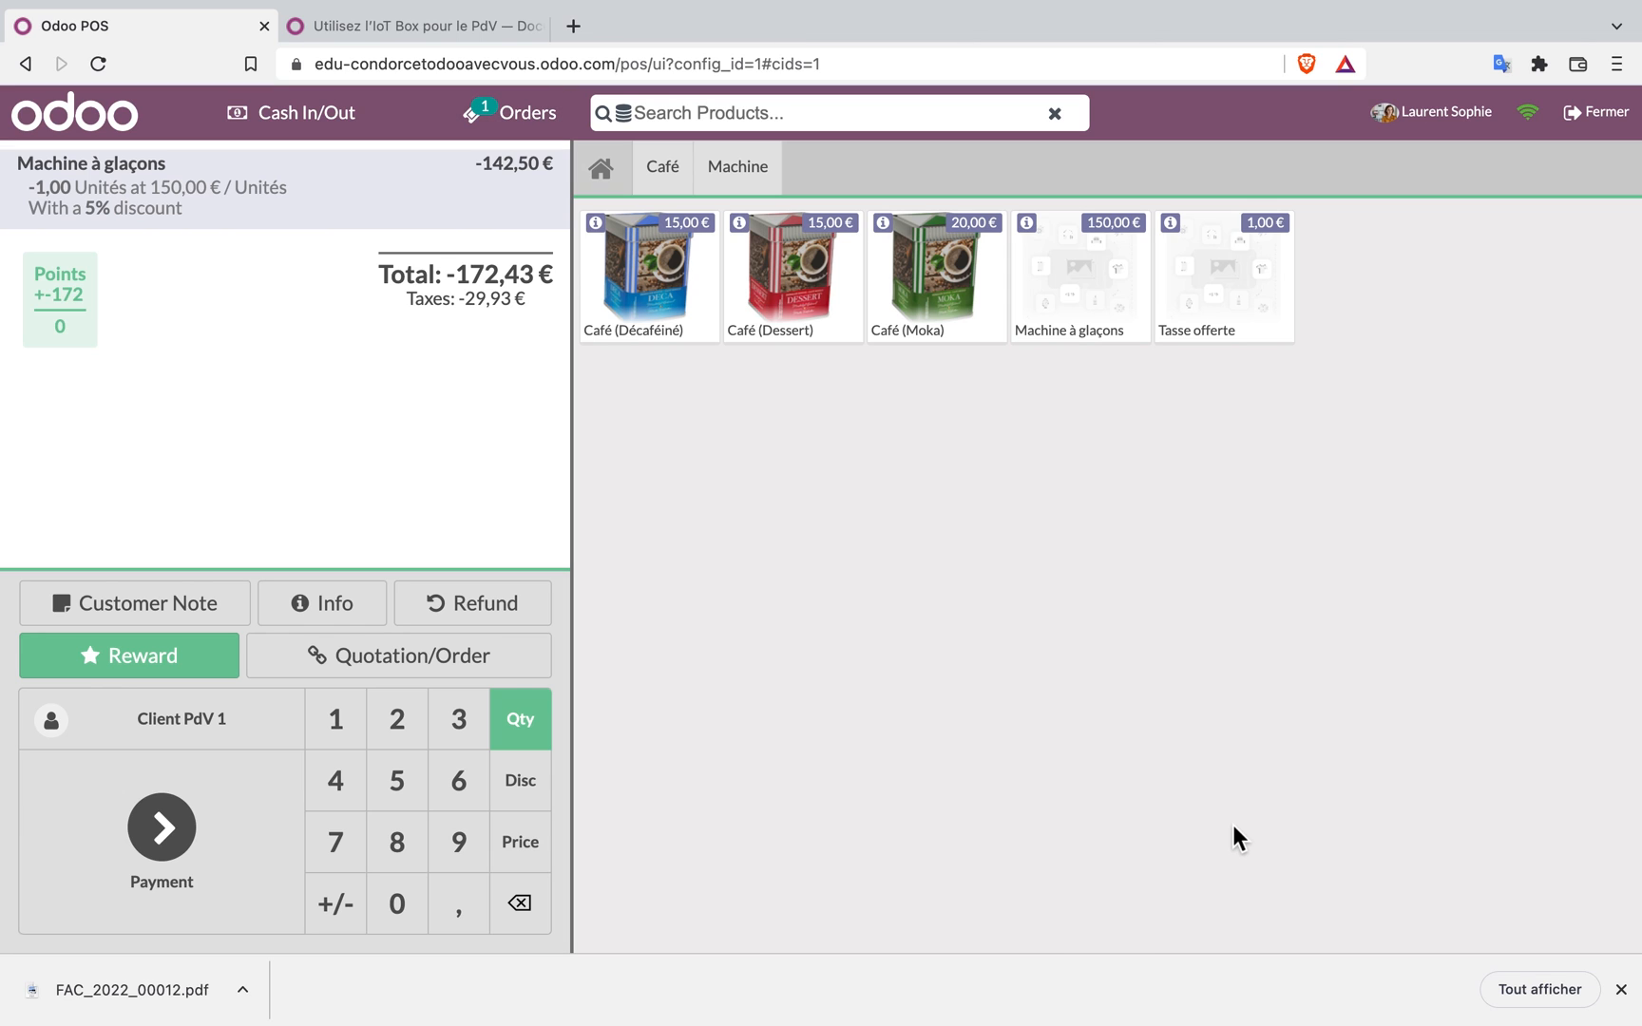
Validate the refund without selecting a payment method or requesting an invoice, and start a new order
click(161, 828)
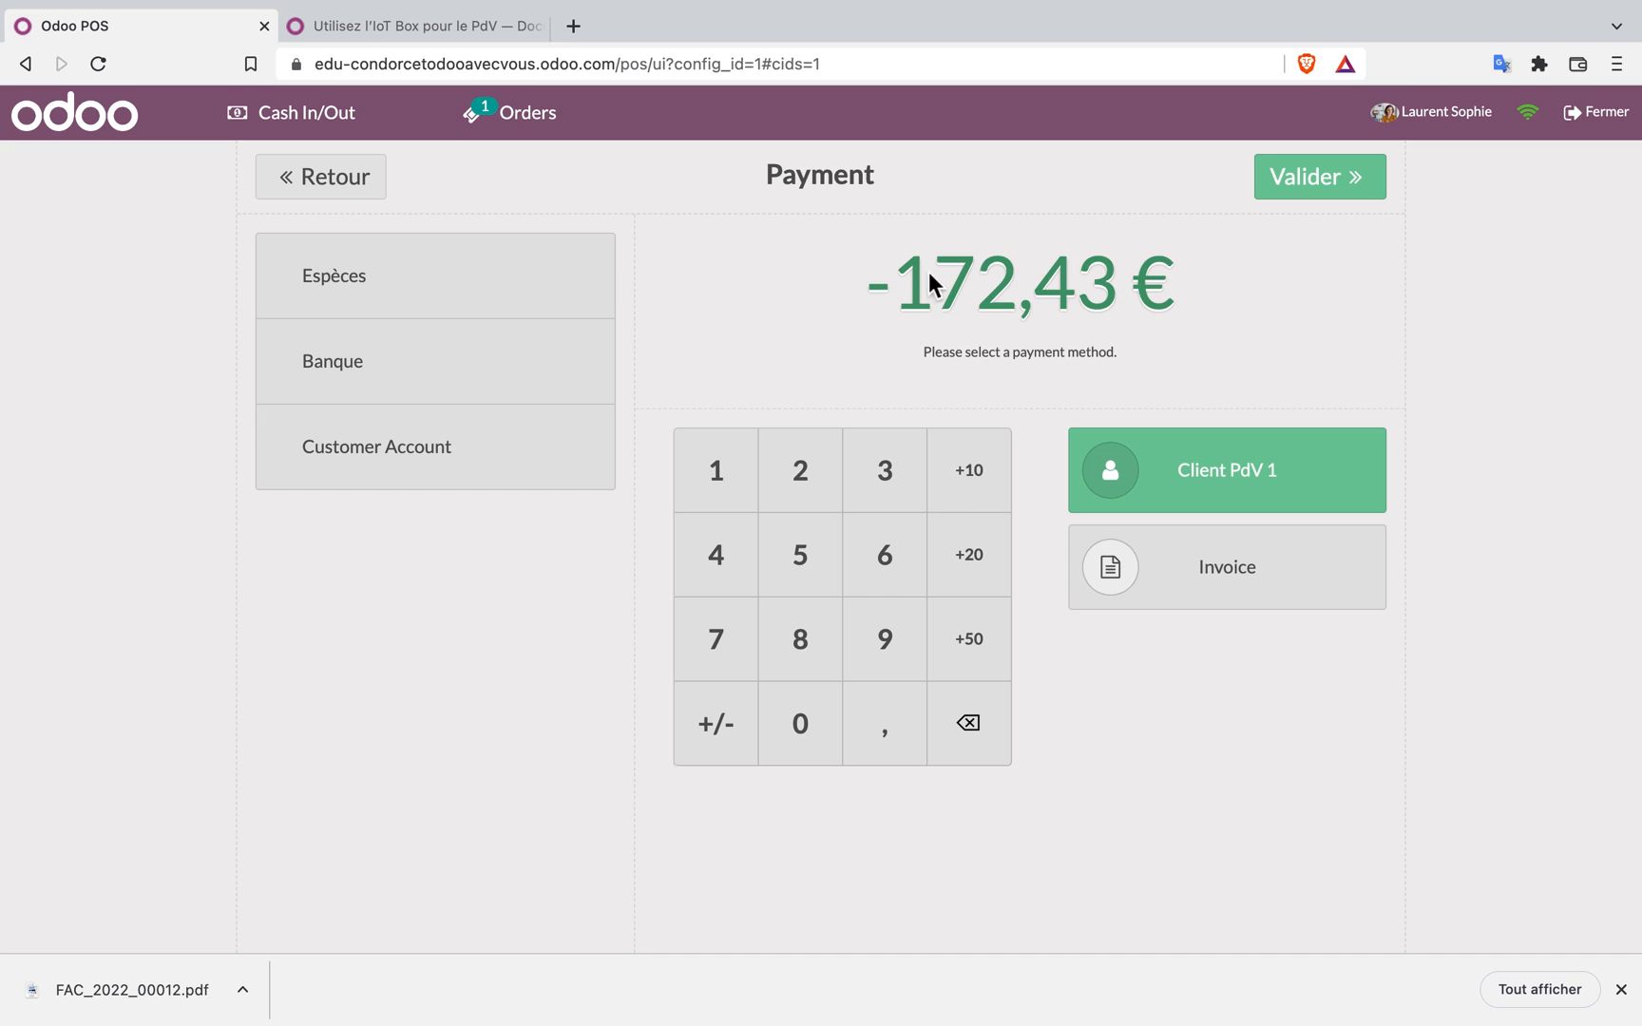
click(1330, 186)
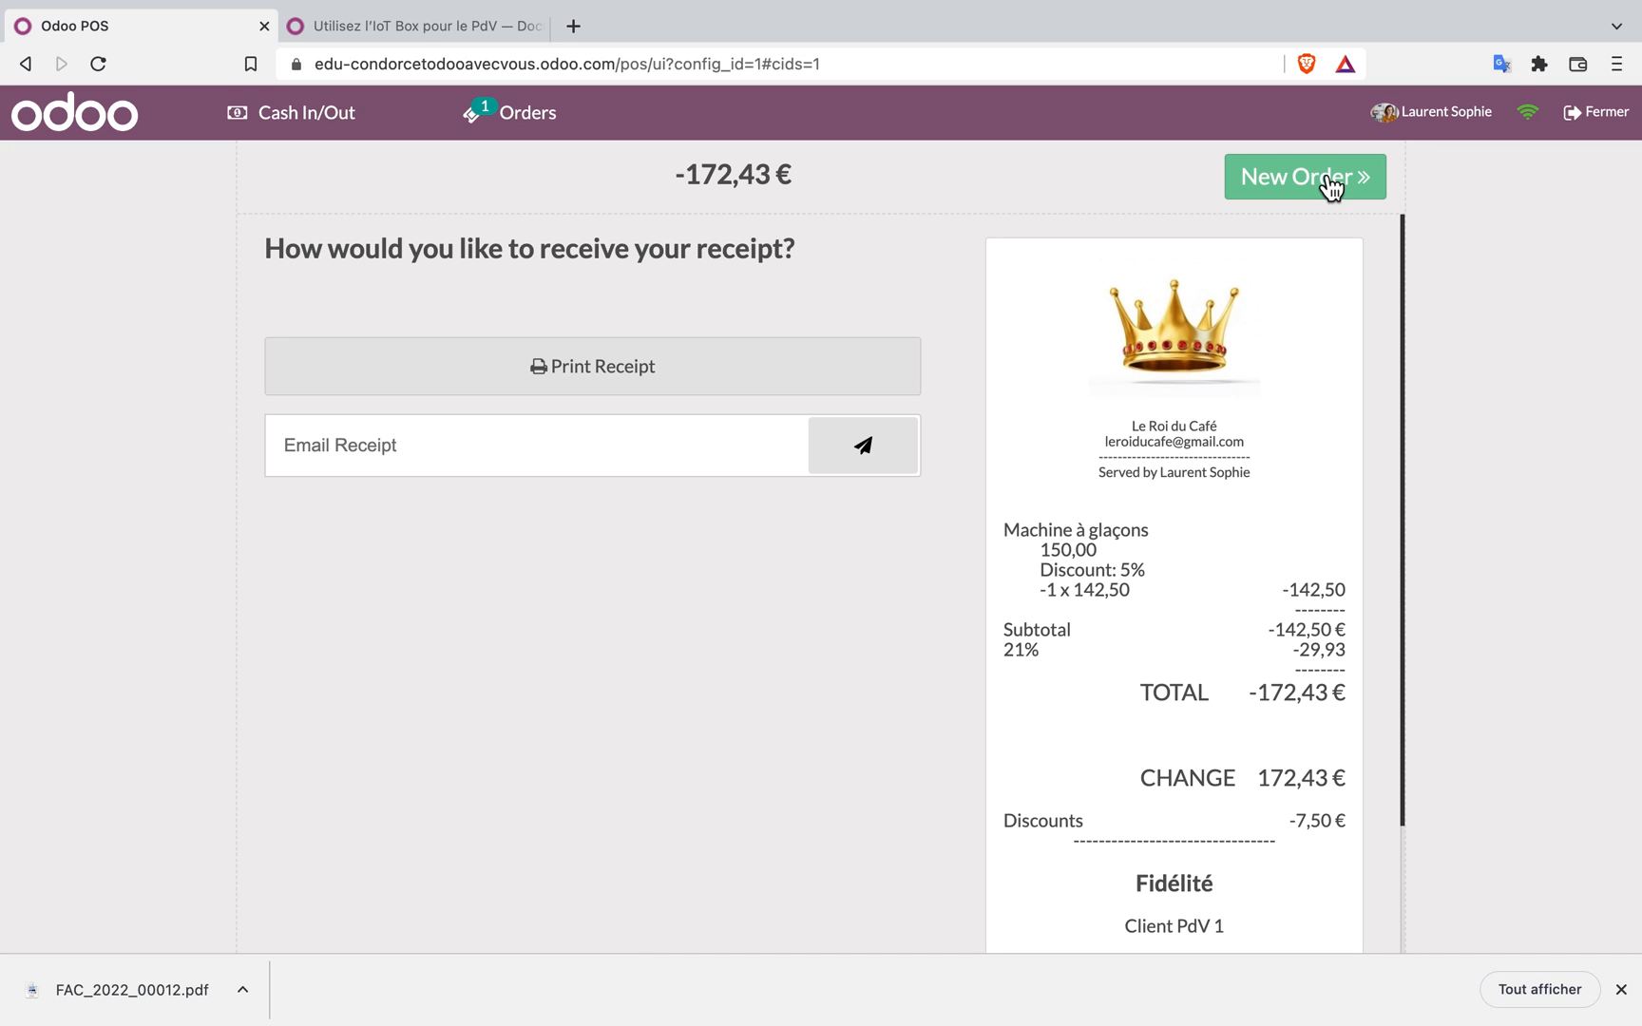
click(1277, 176)
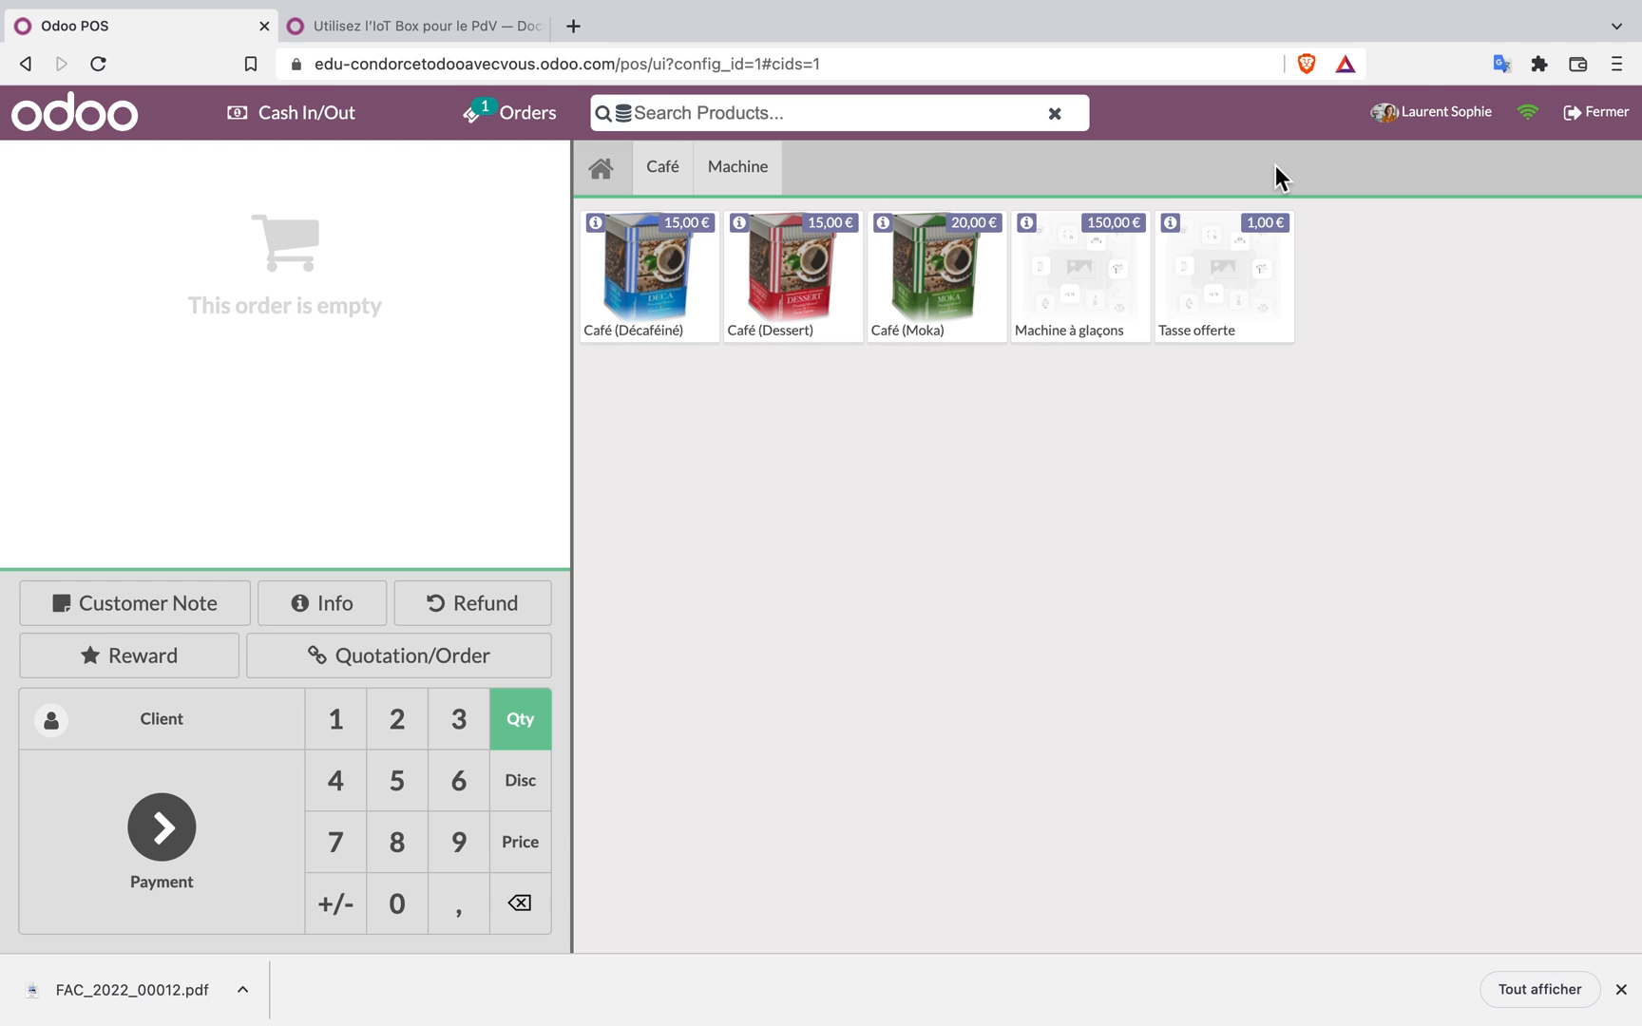
Close the Shop session with a counted Espèces amount of 76,30 €
click(1608, 112)
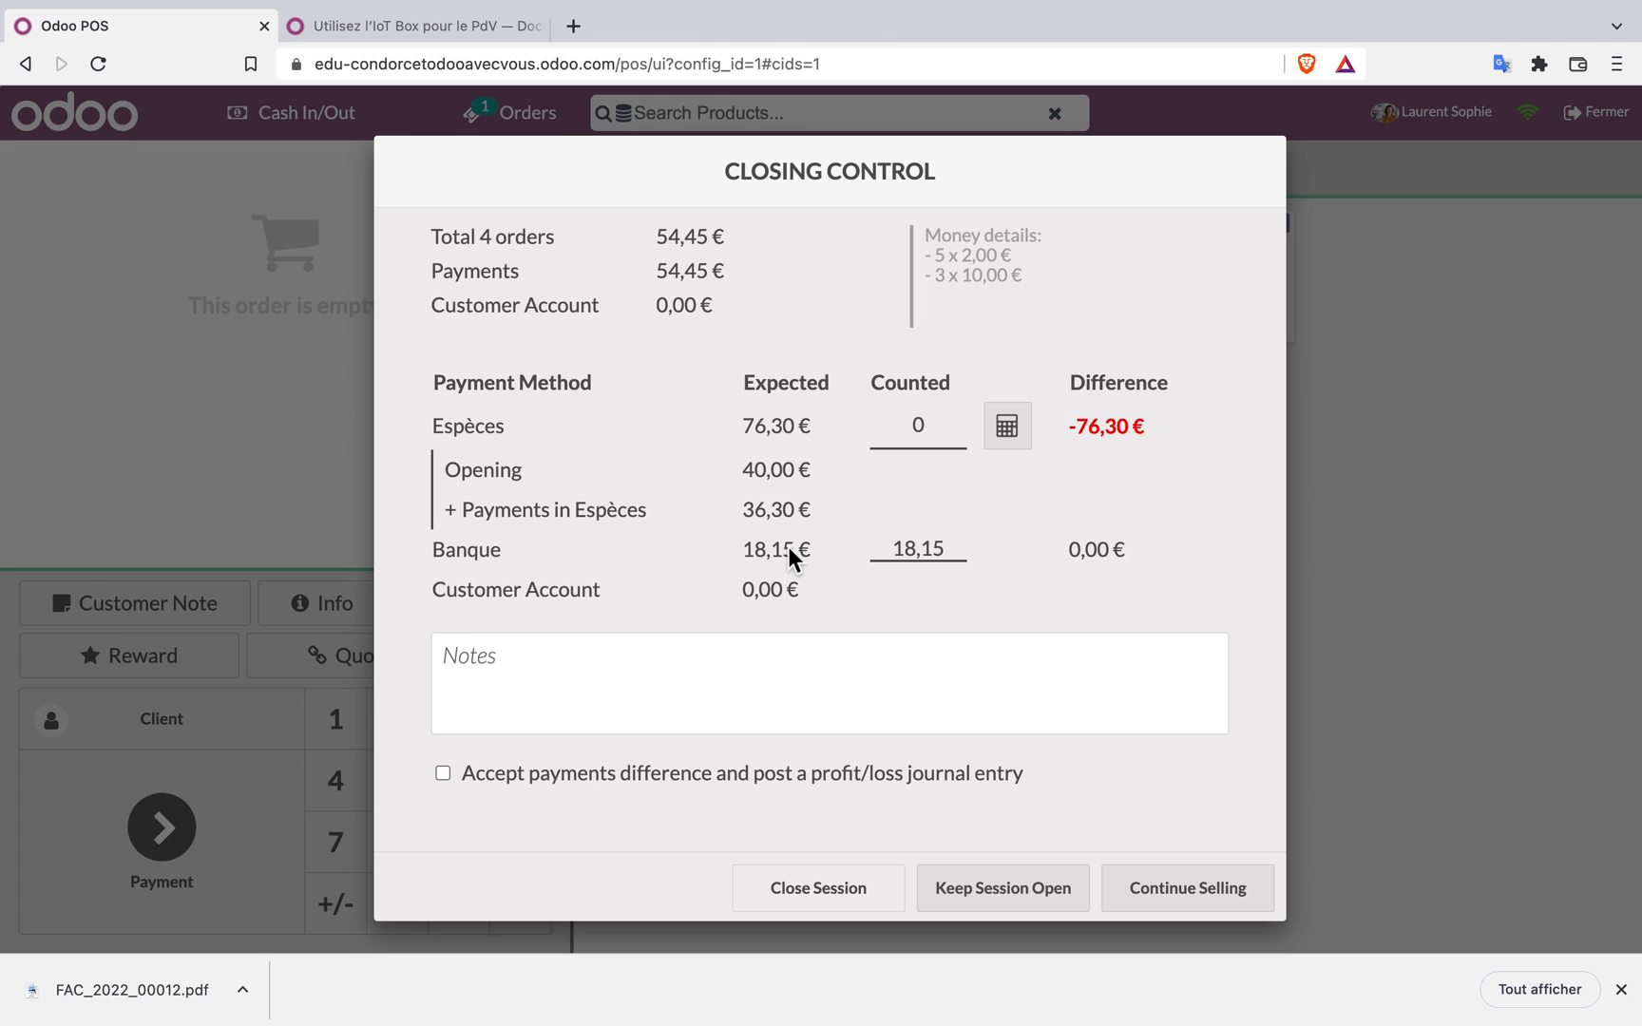
click(1009, 429)
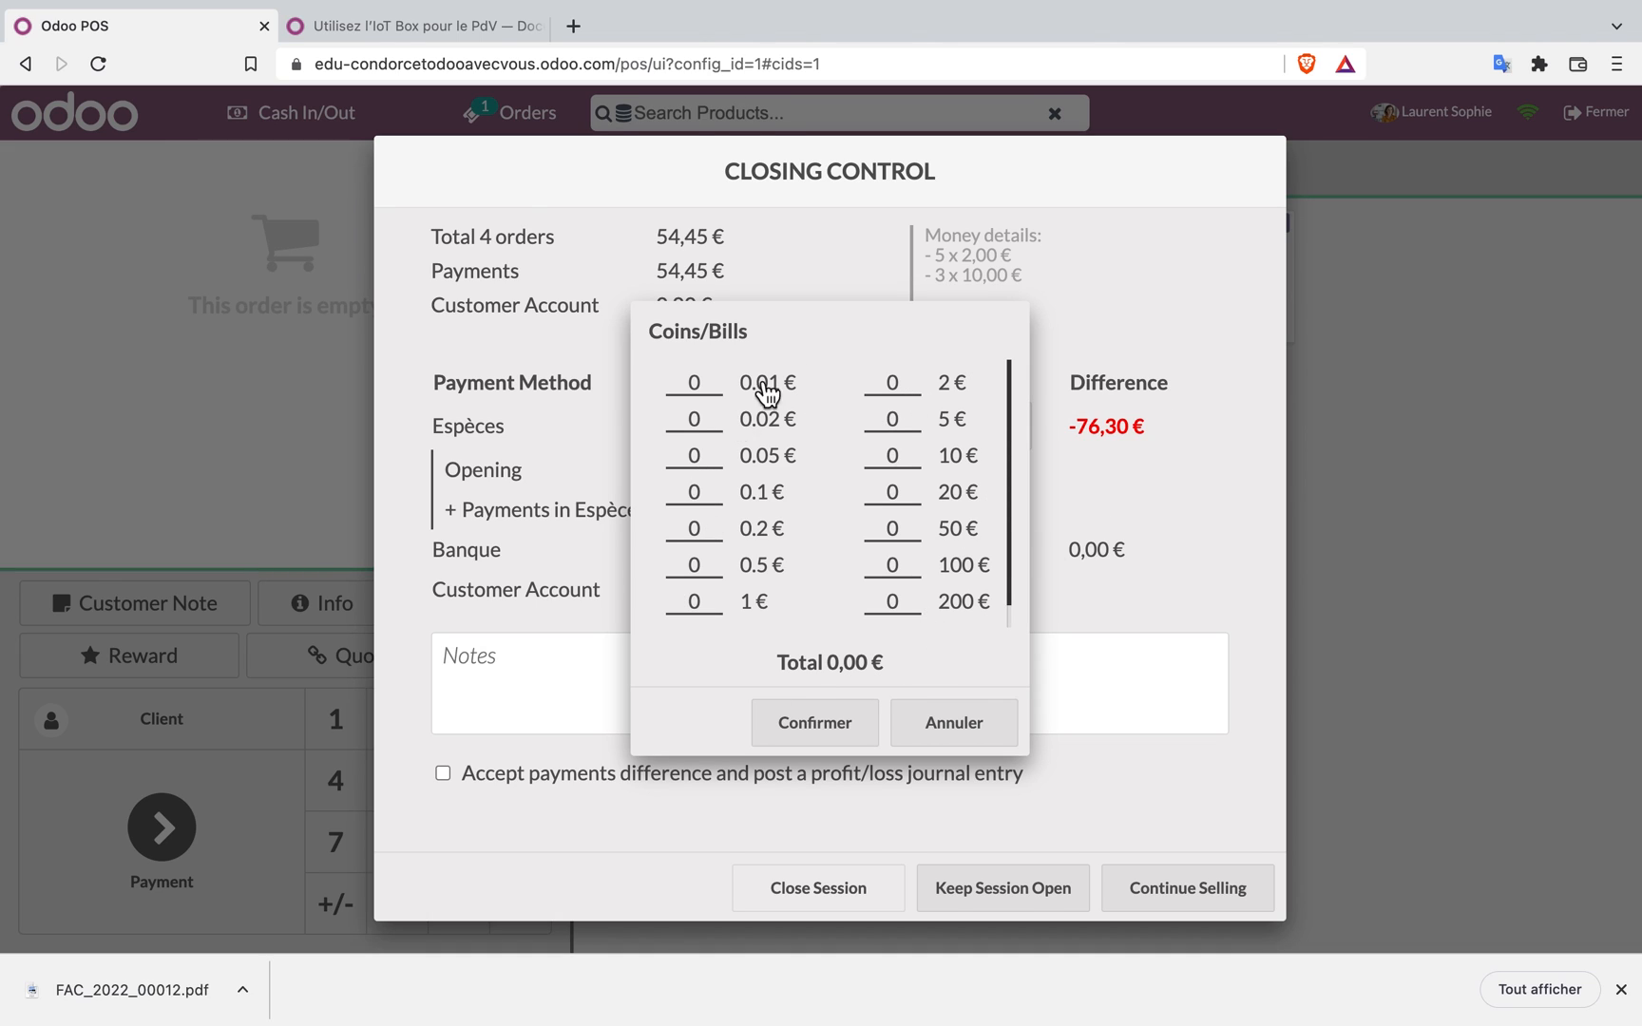
click(967, 731)
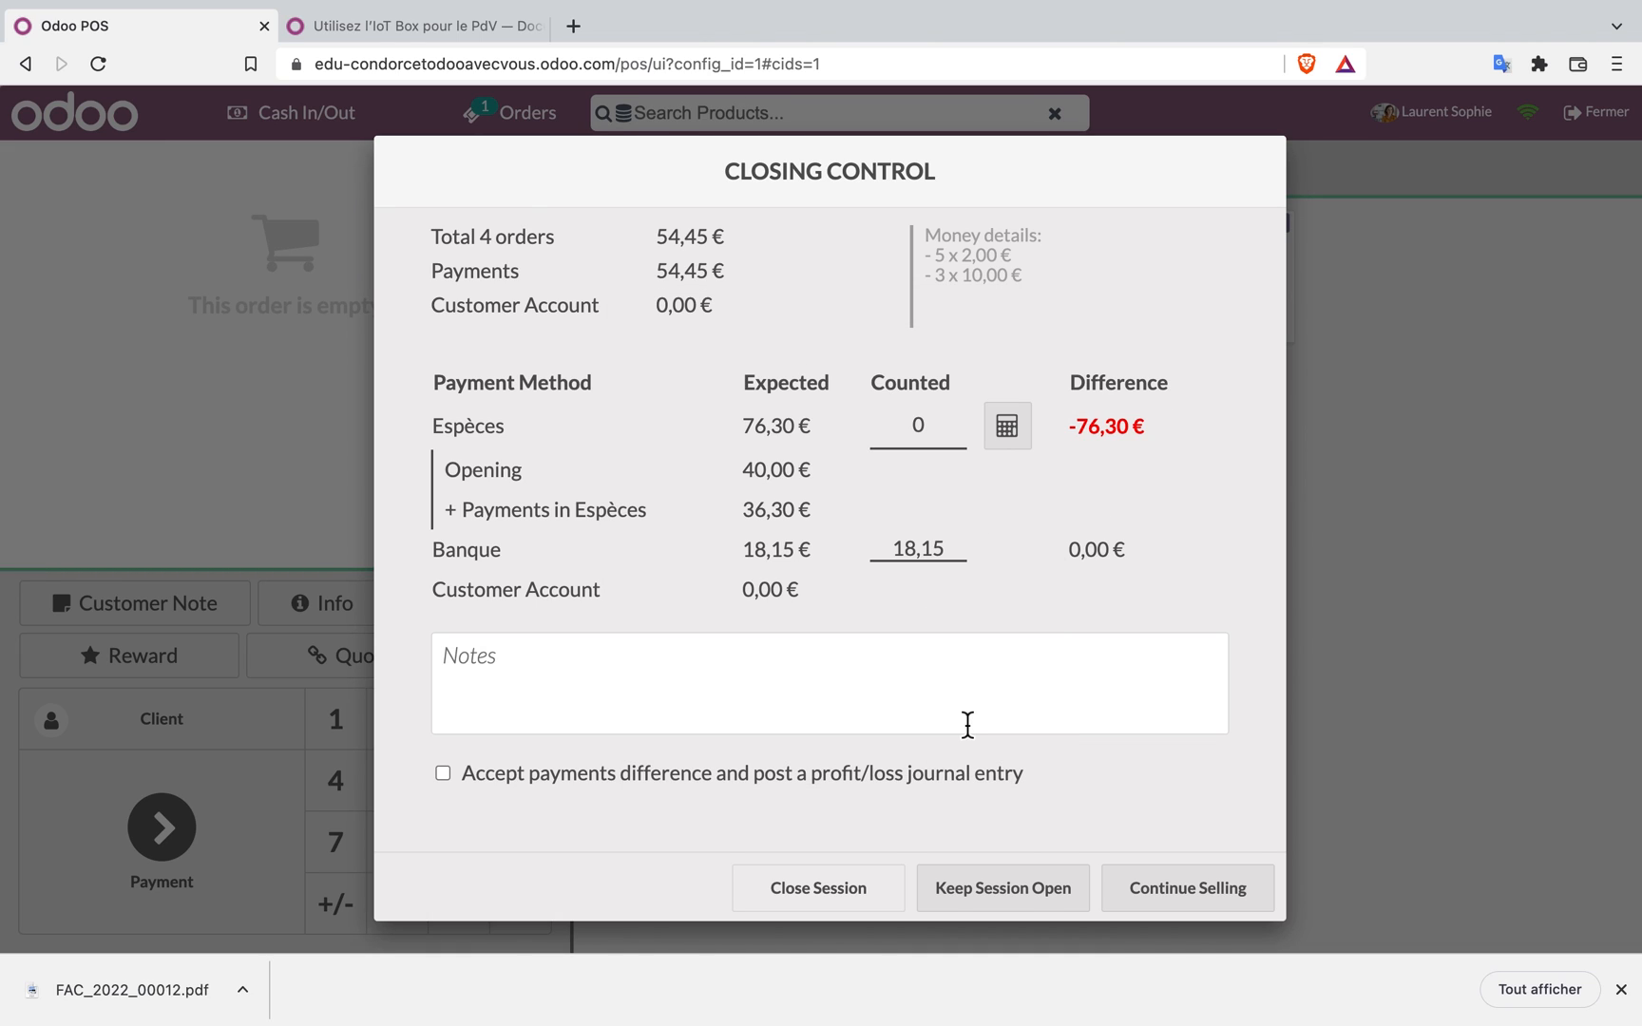
click(929, 433)
key(BackSpace)
text(76,30)
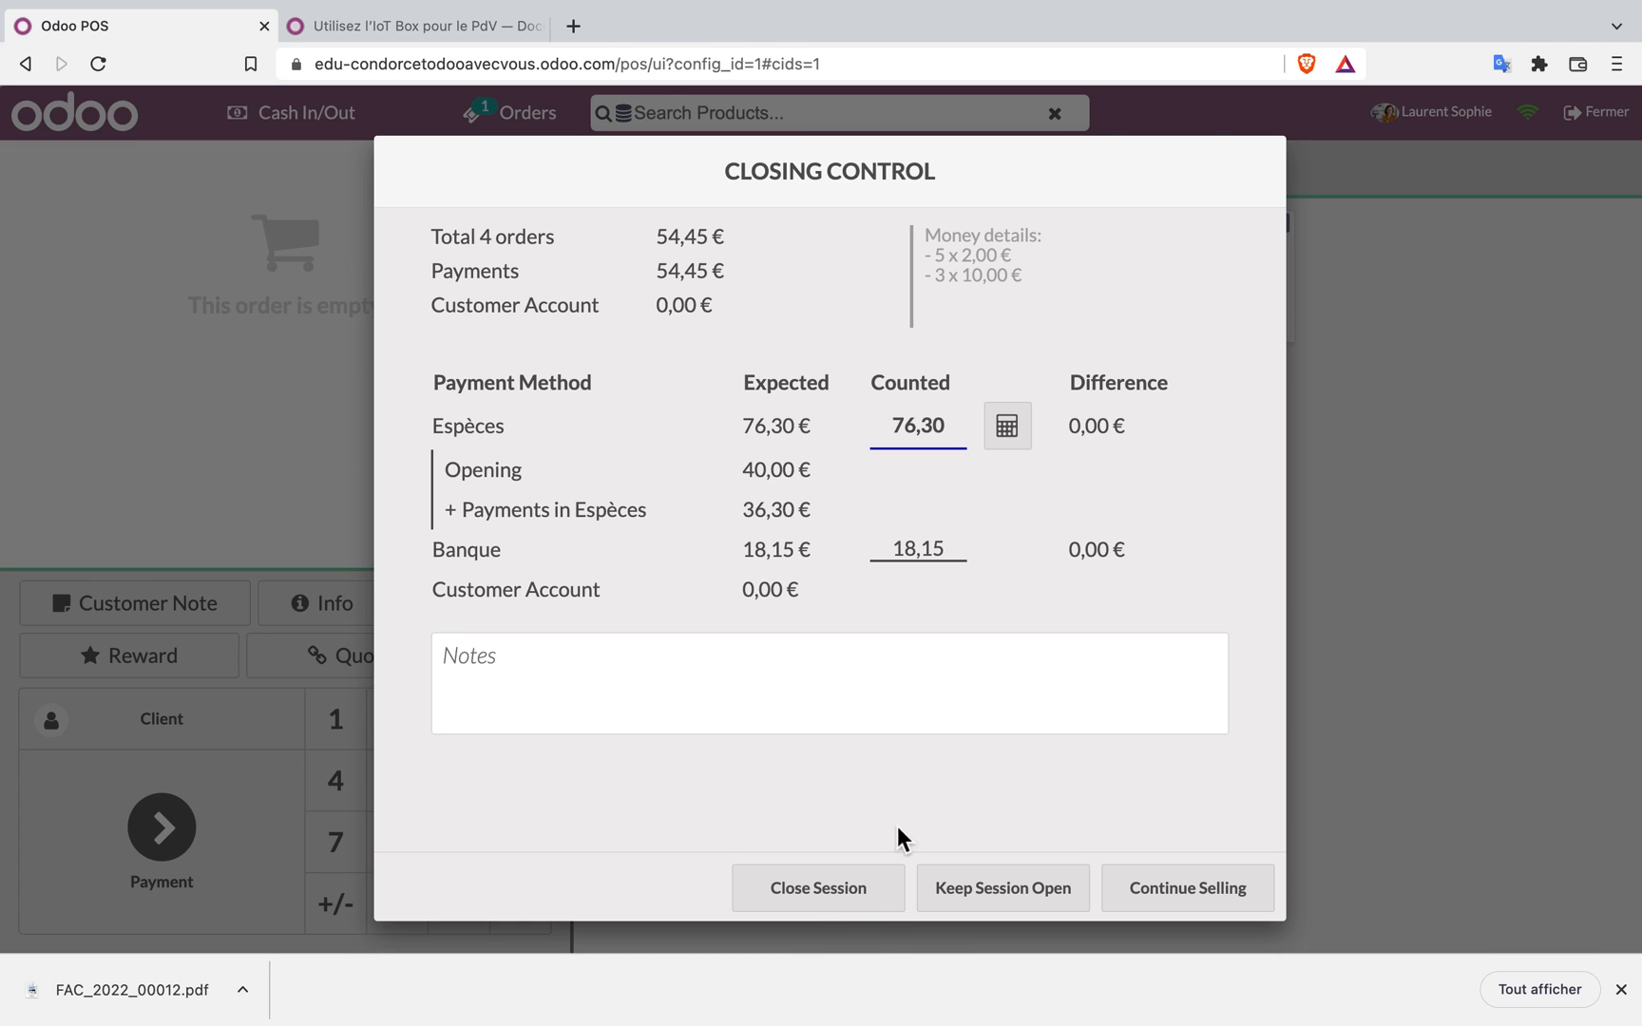
click(832, 898)
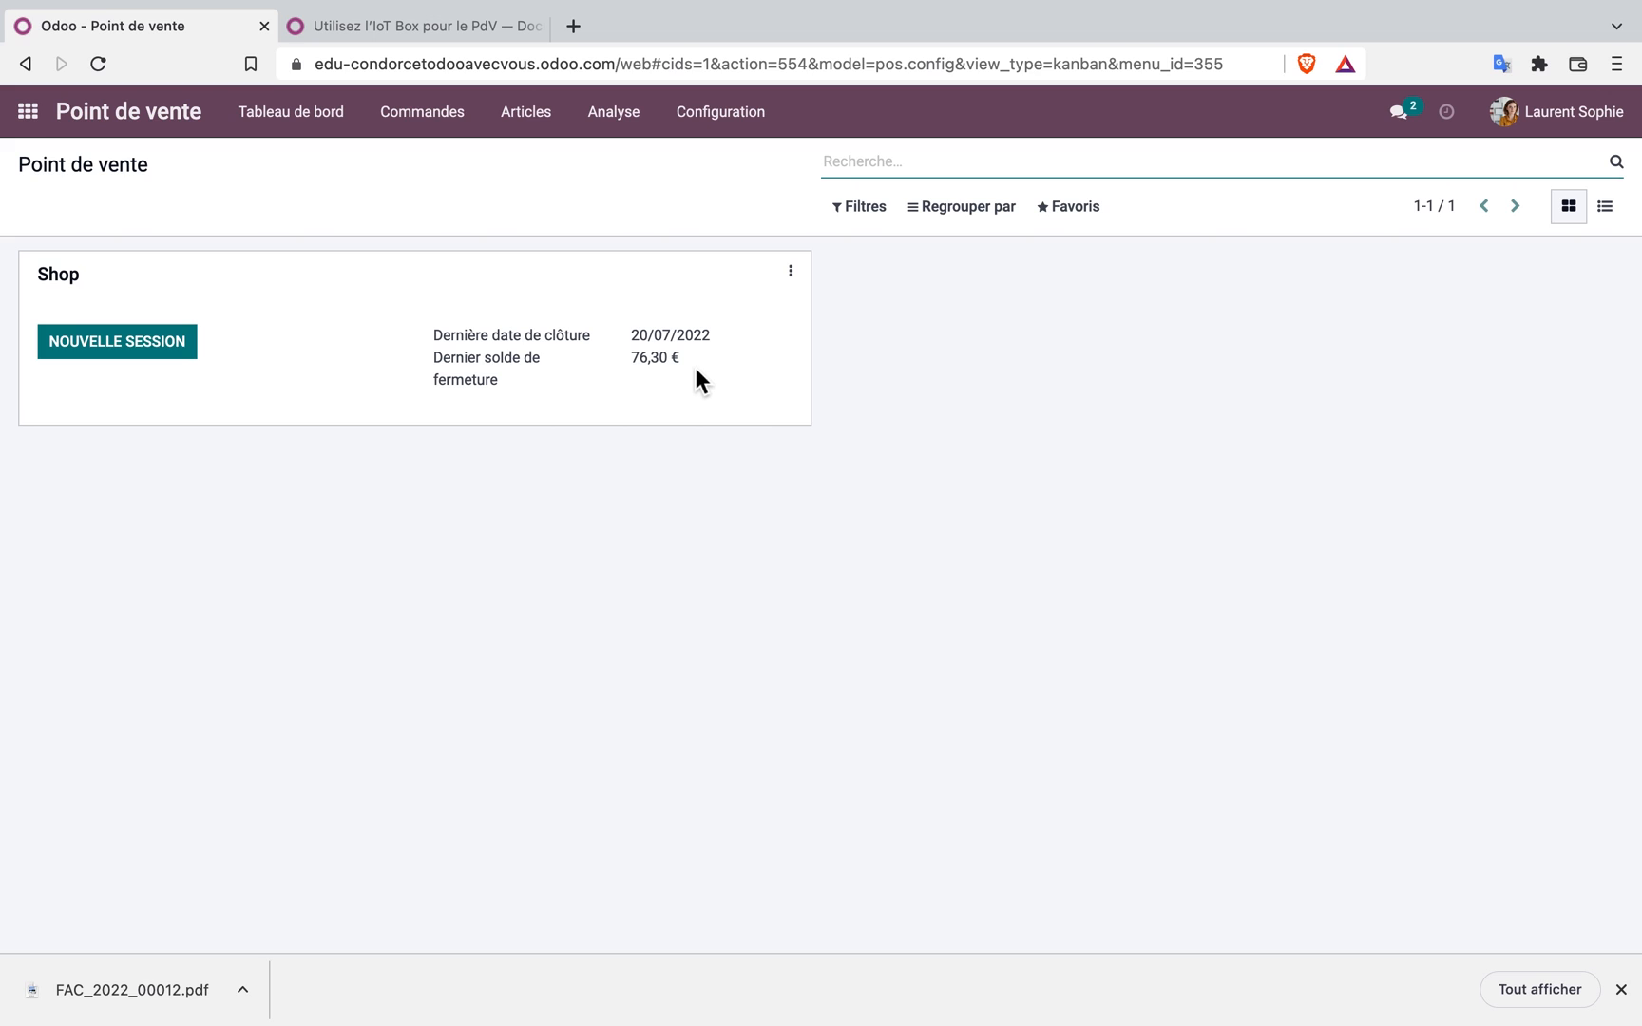
Review the session's orders and inspect the articles, payments and supplementary information of order Shop/0001
click(422, 113)
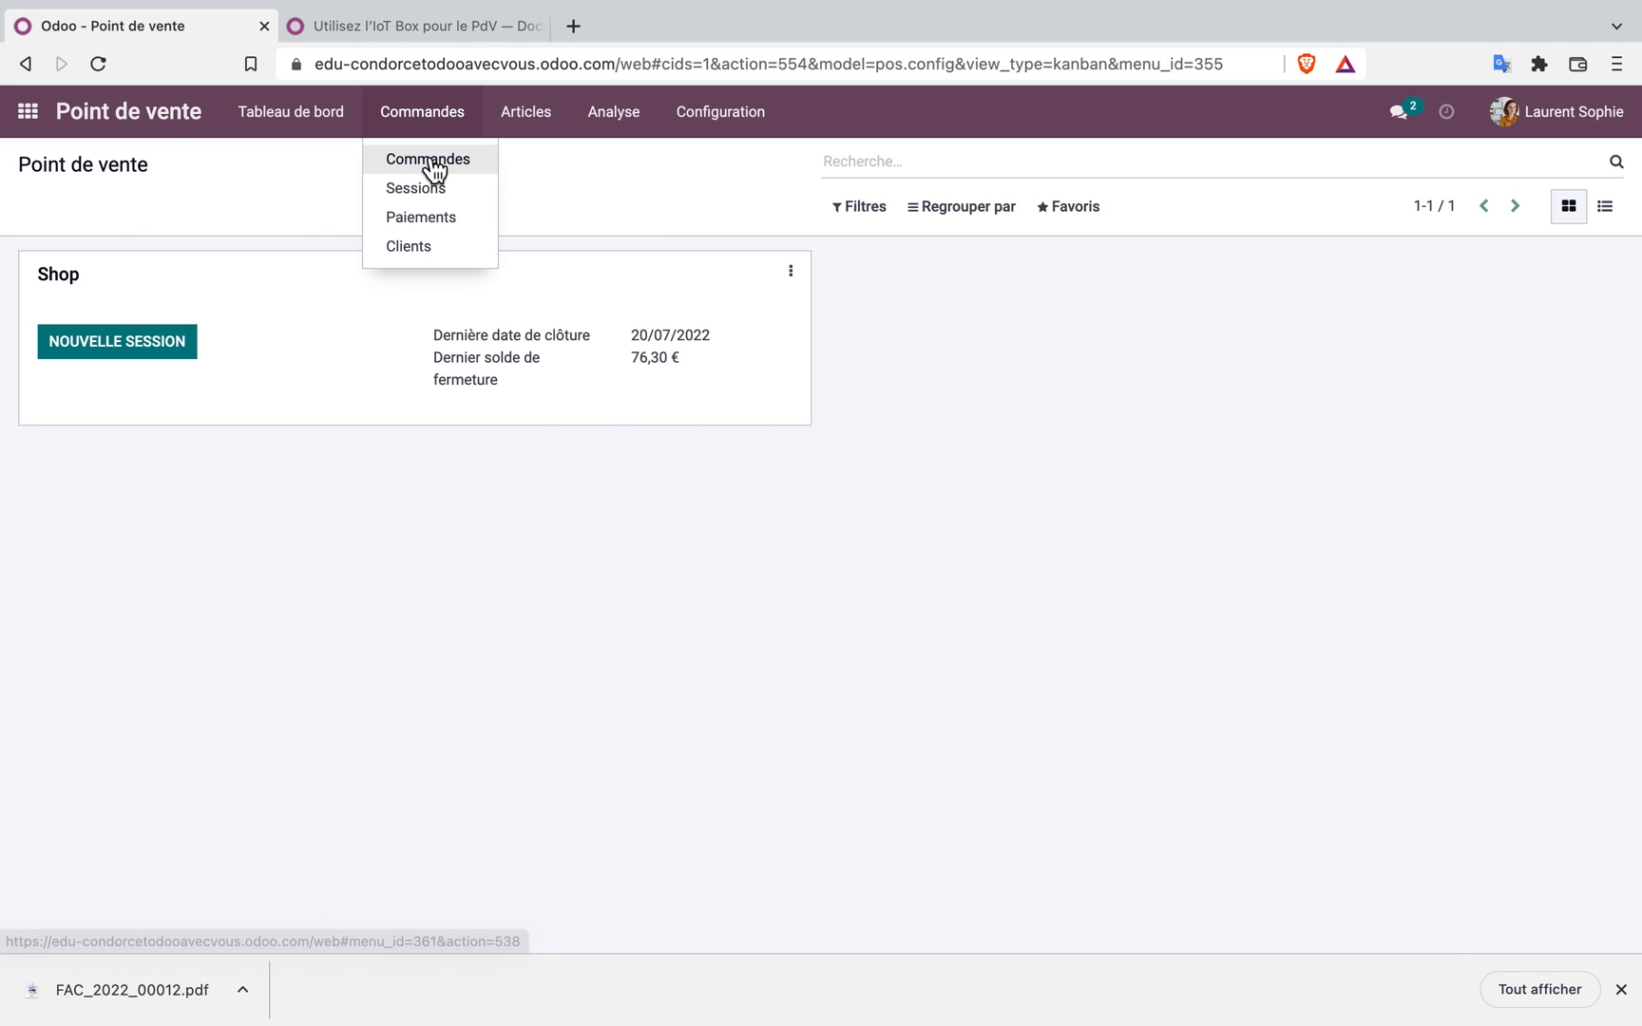
click(428, 159)
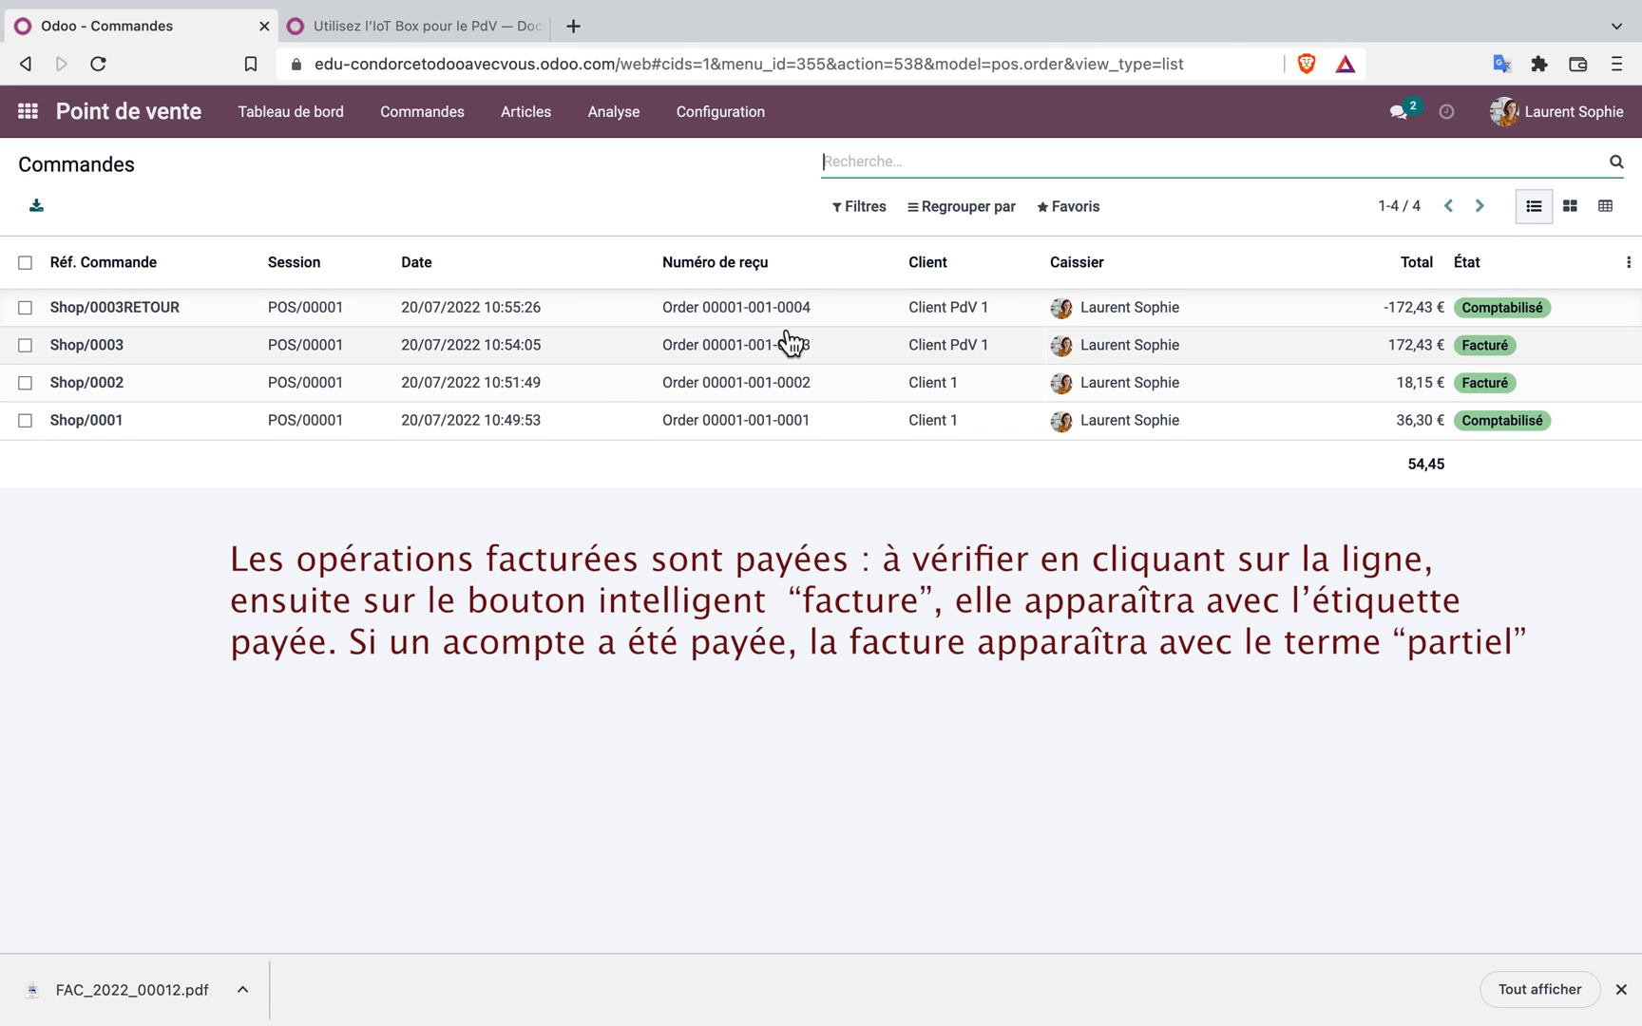
click(522, 428)
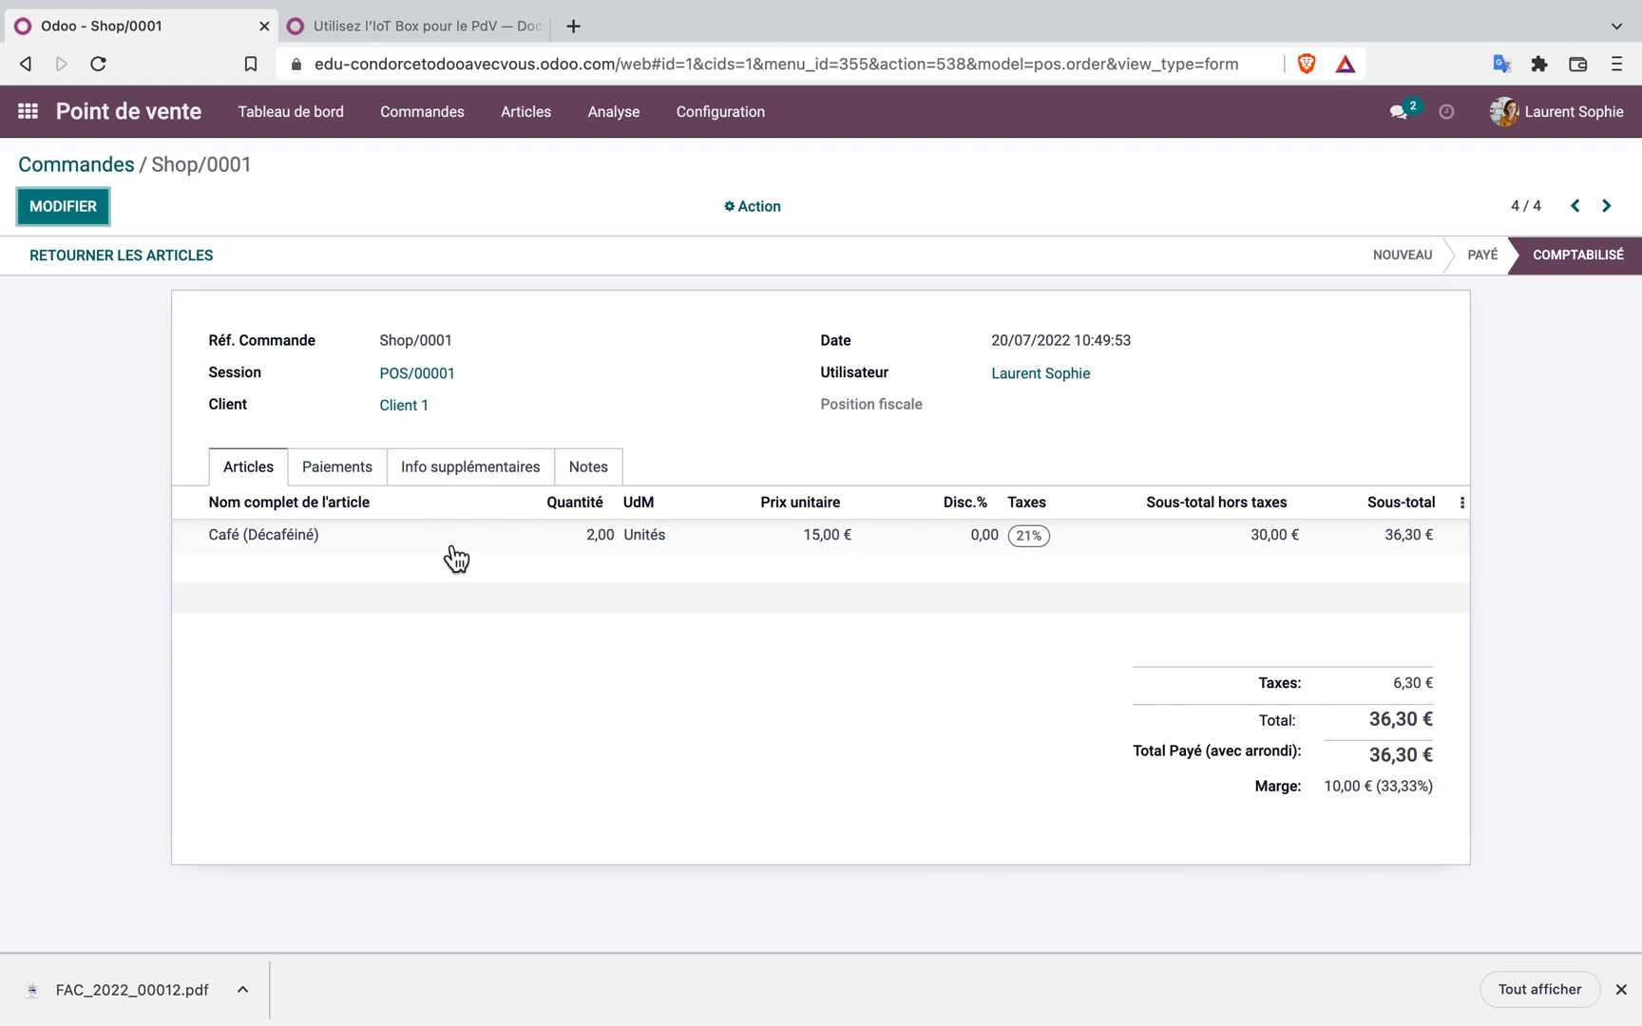
click(370, 480)
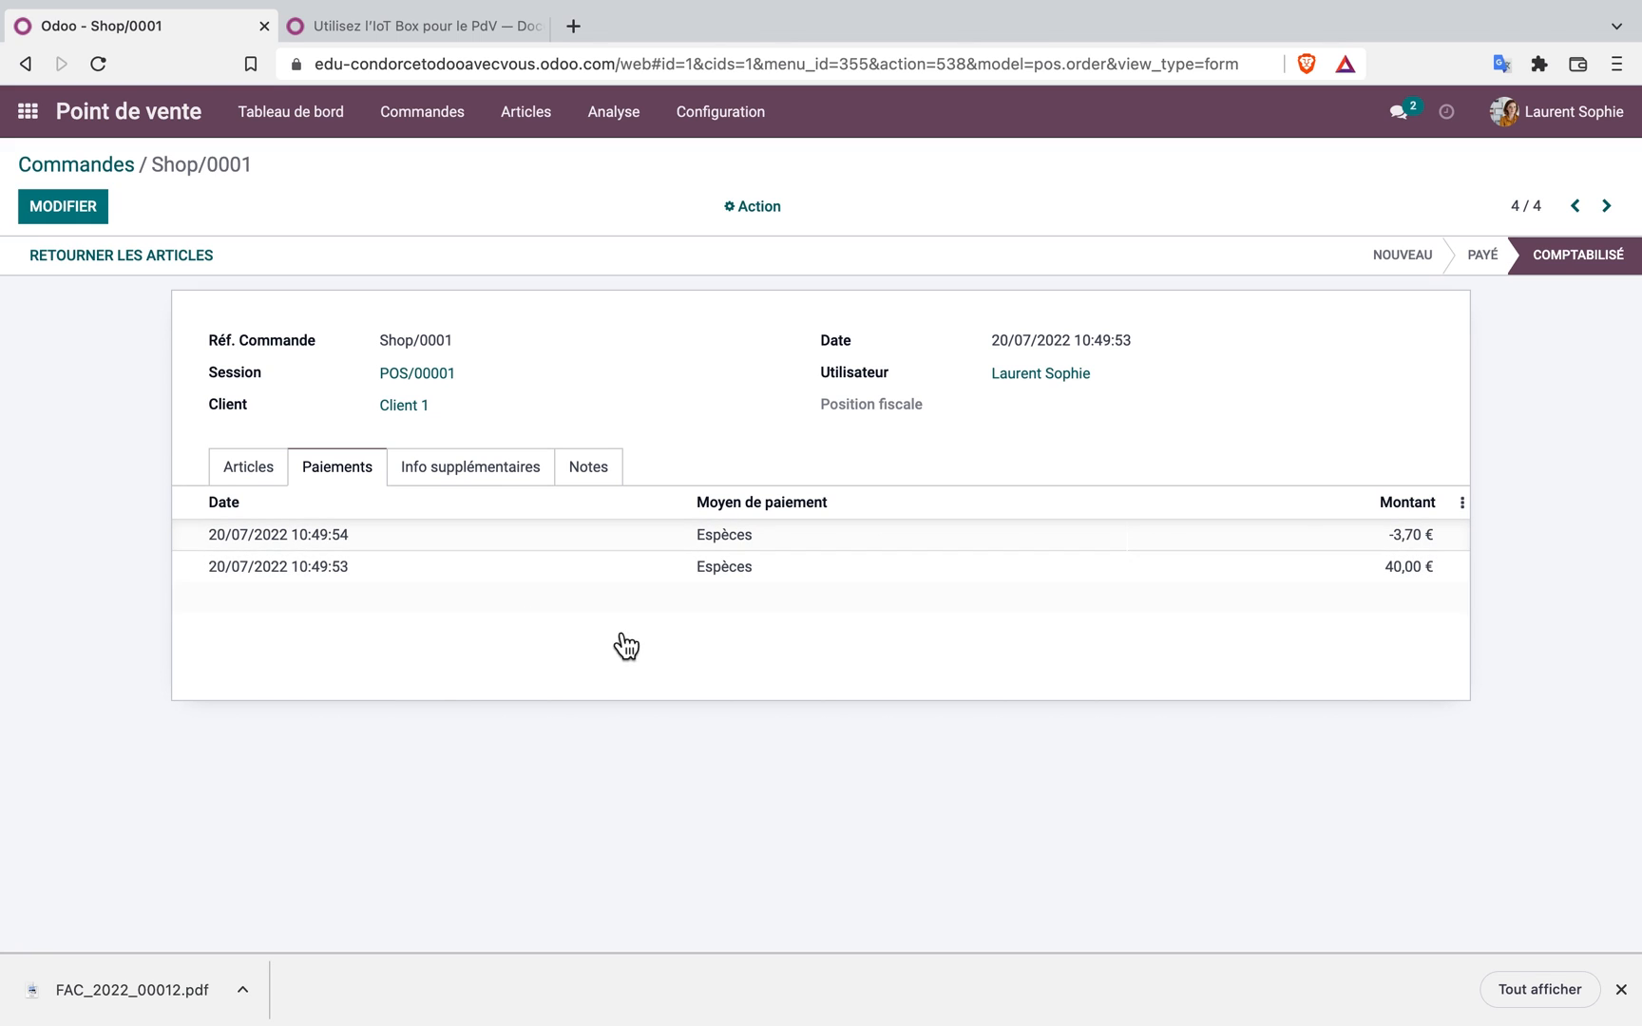
click(510, 477)
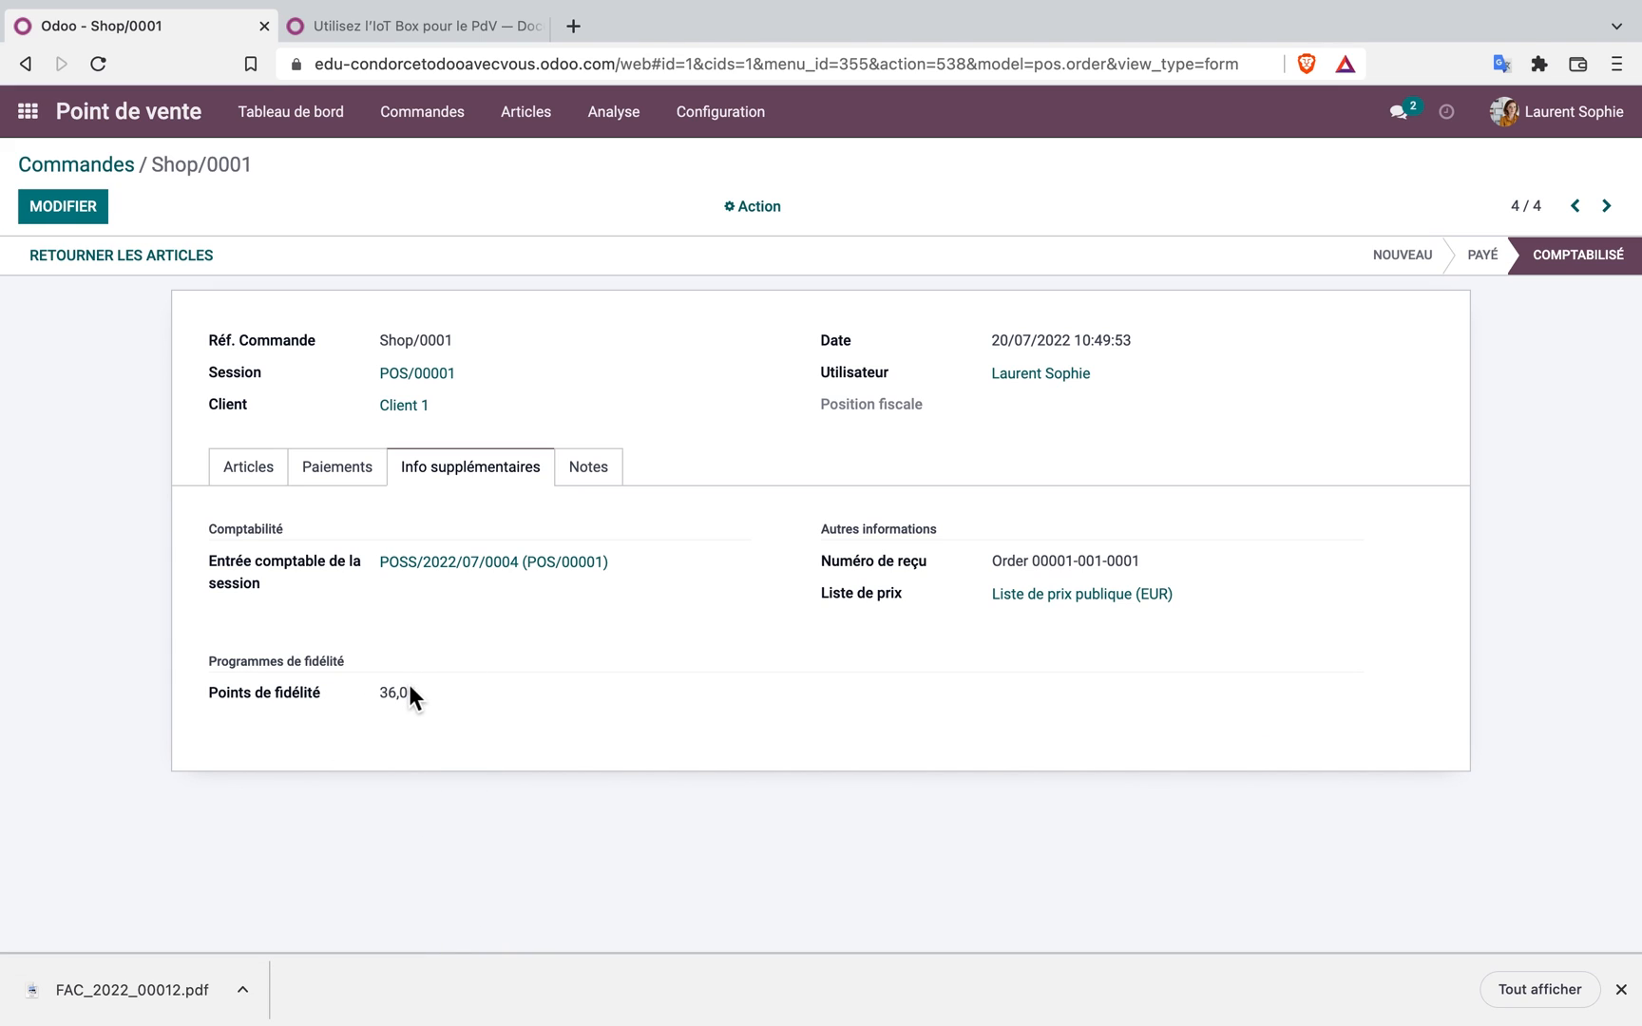
click(76, 165)
Enable Bons & Promotions in the Point de vente settings and save them
click(755, 119)
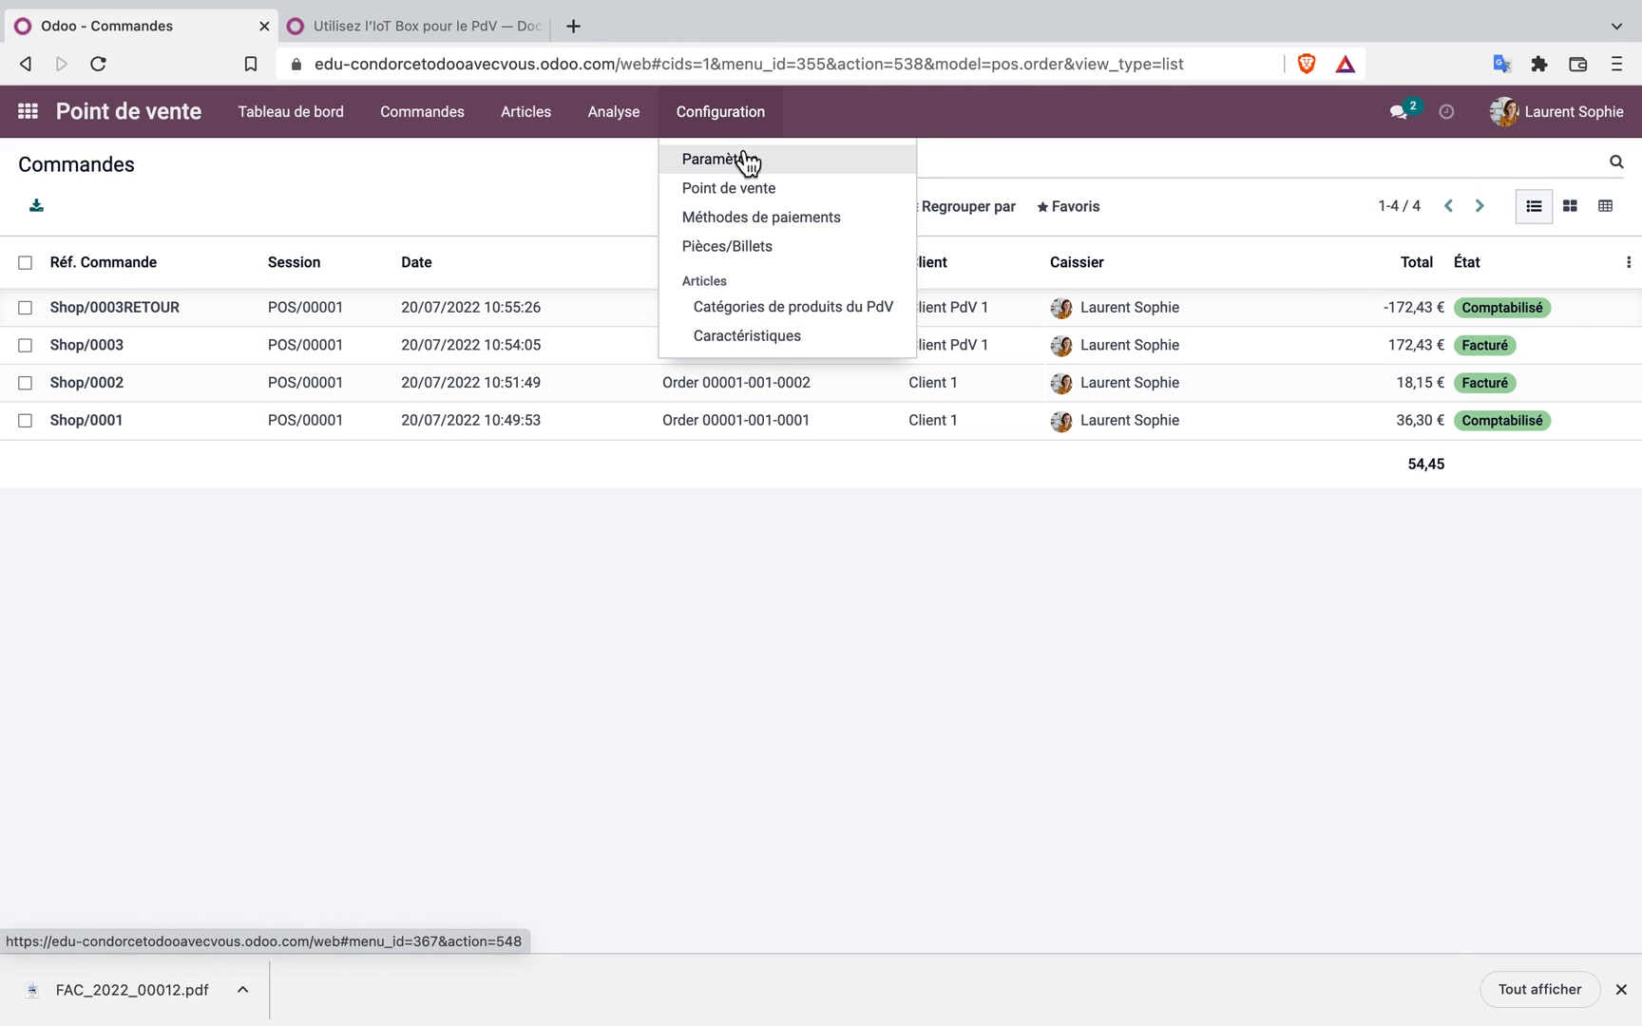
click(741, 159)
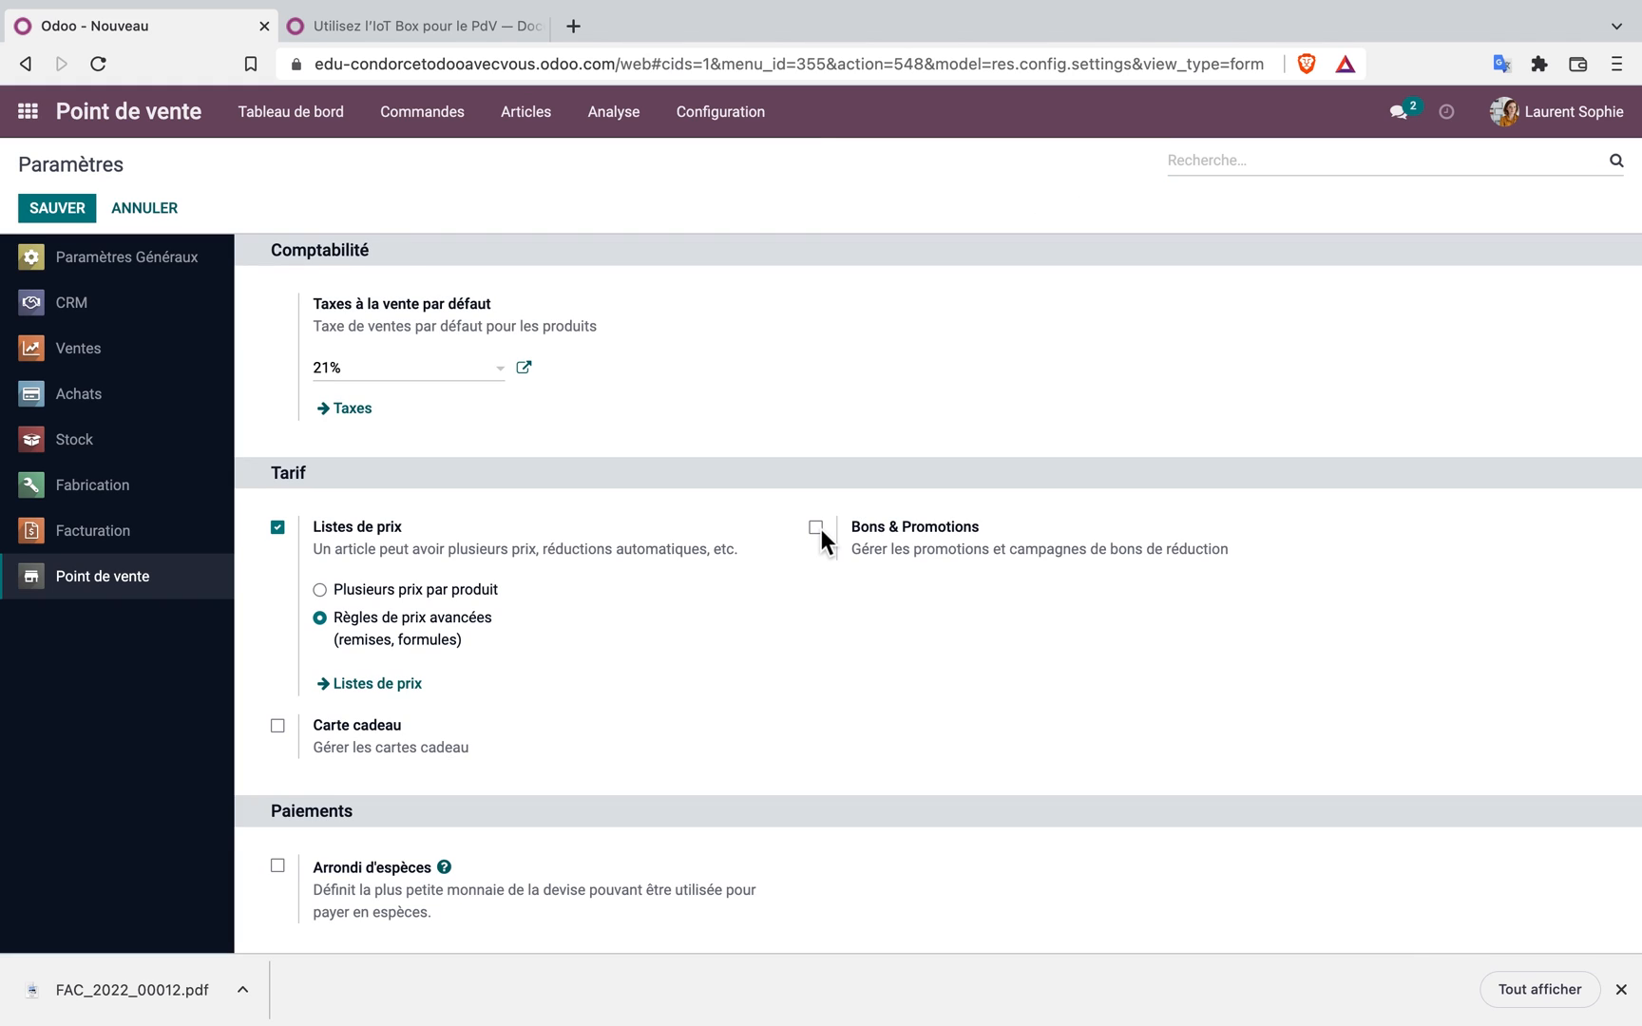
click(816, 528)
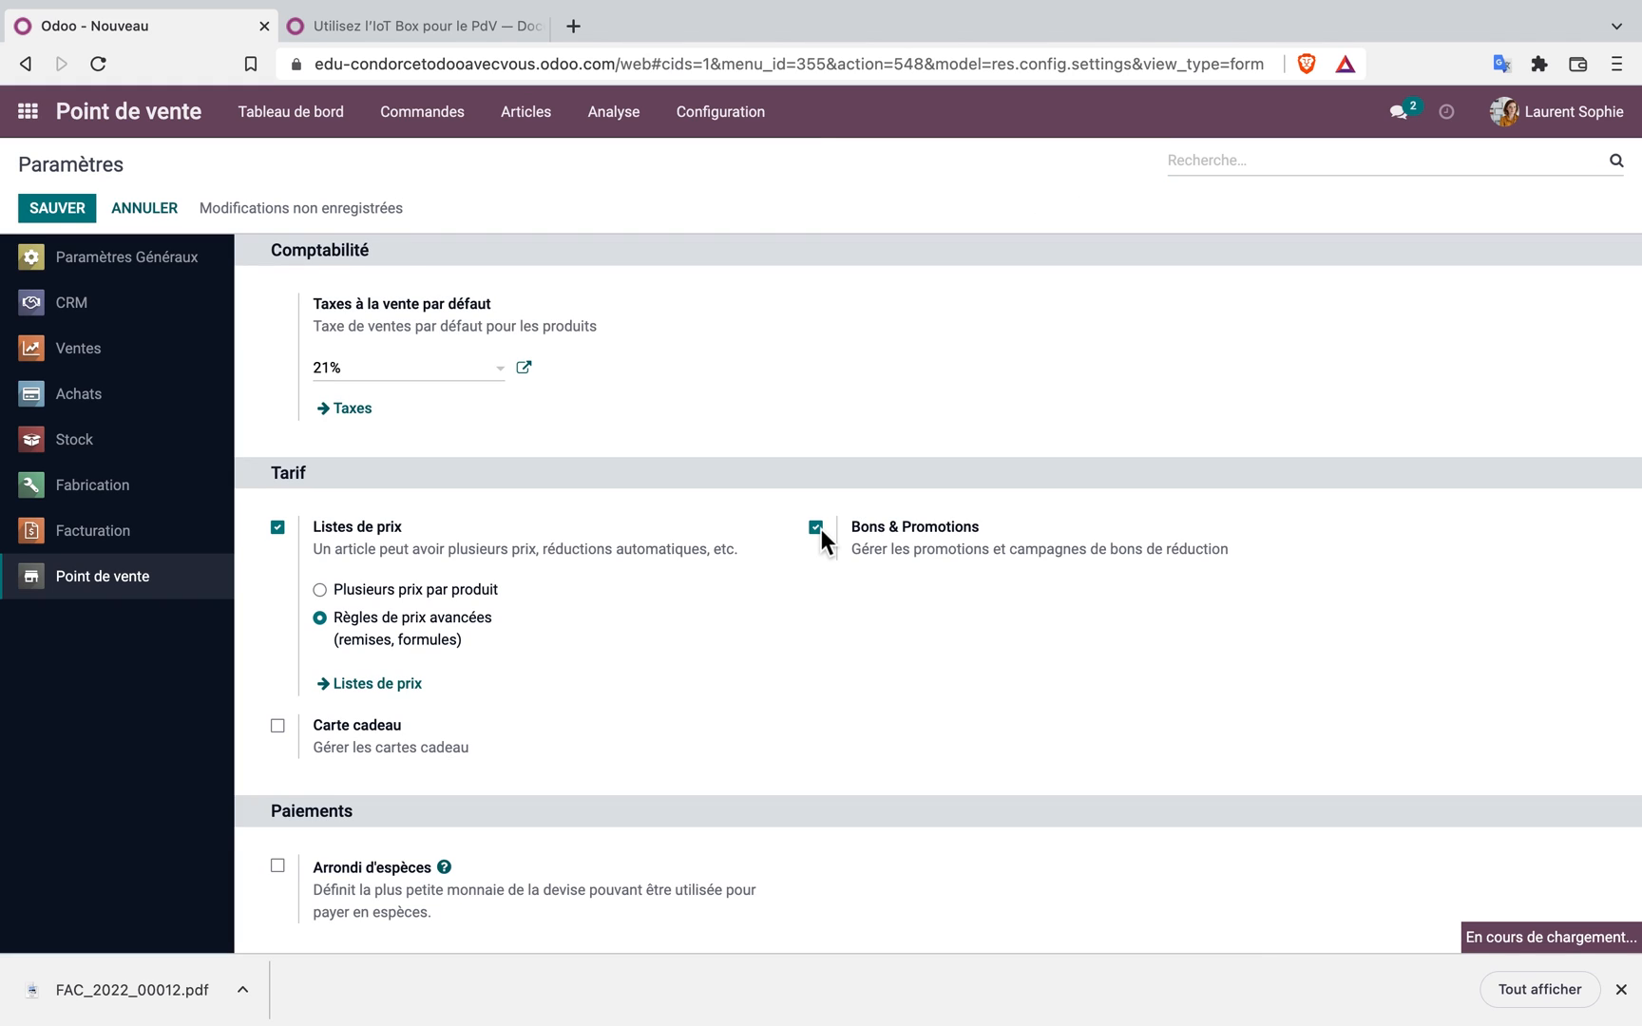
click(59, 211)
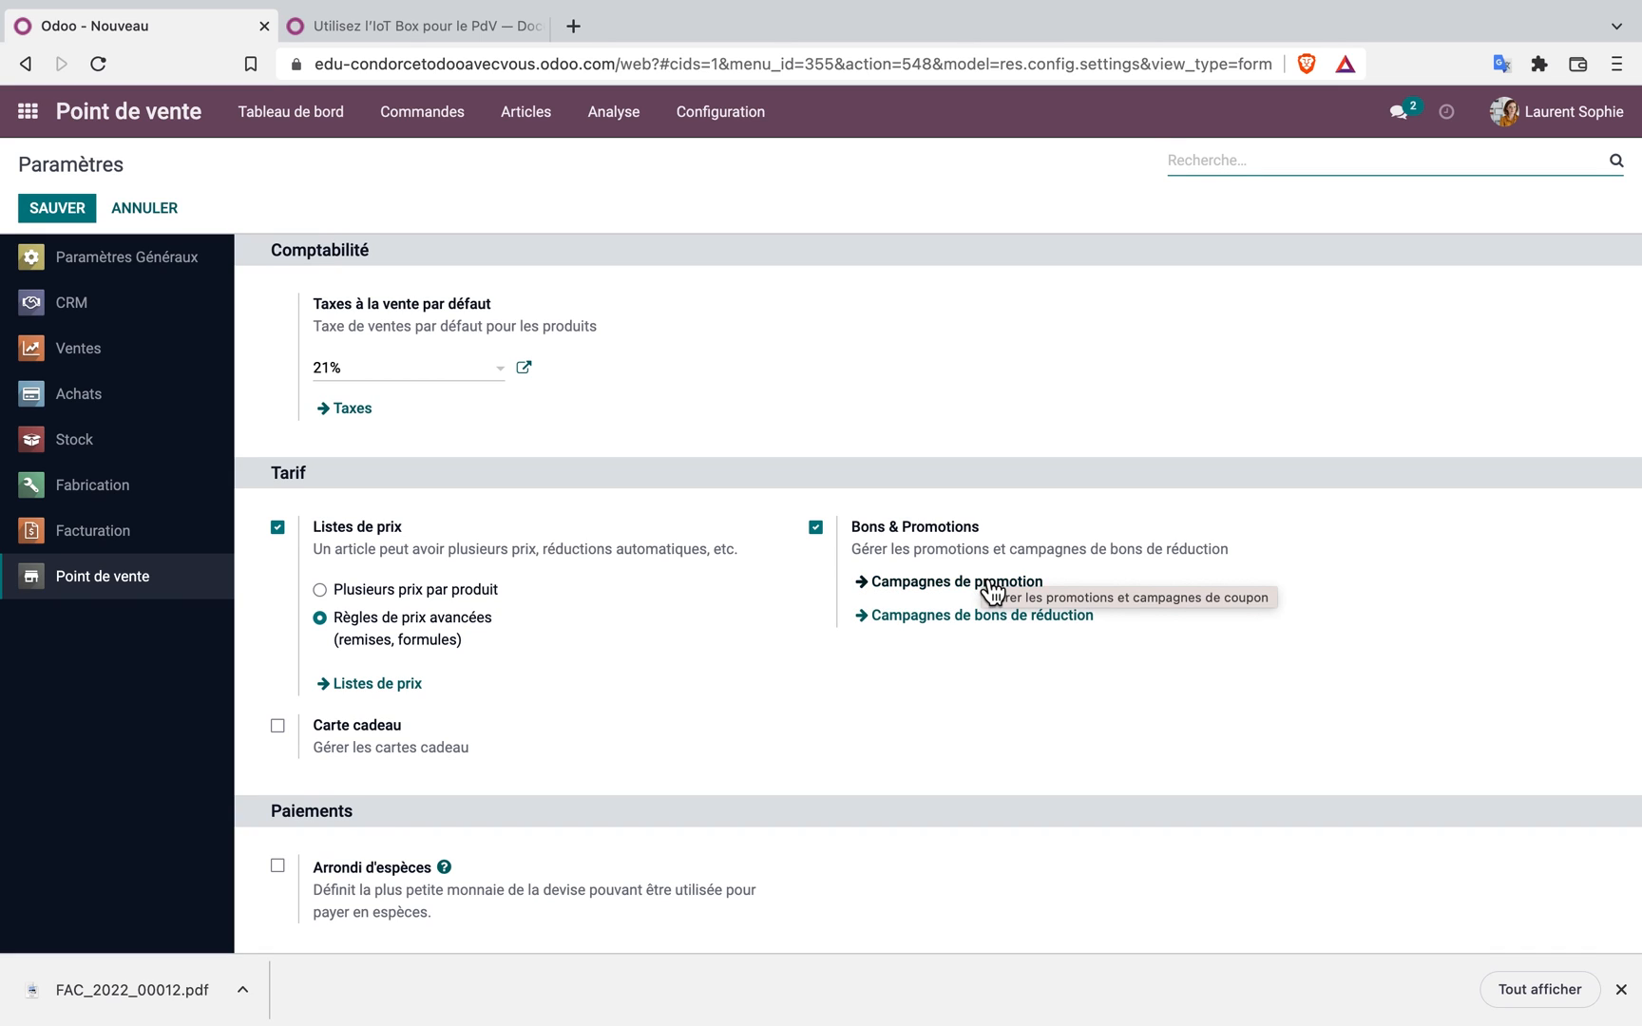
Enable the Carte cadeau option in the Tarif settings
scroll(820, 703, down, 5)
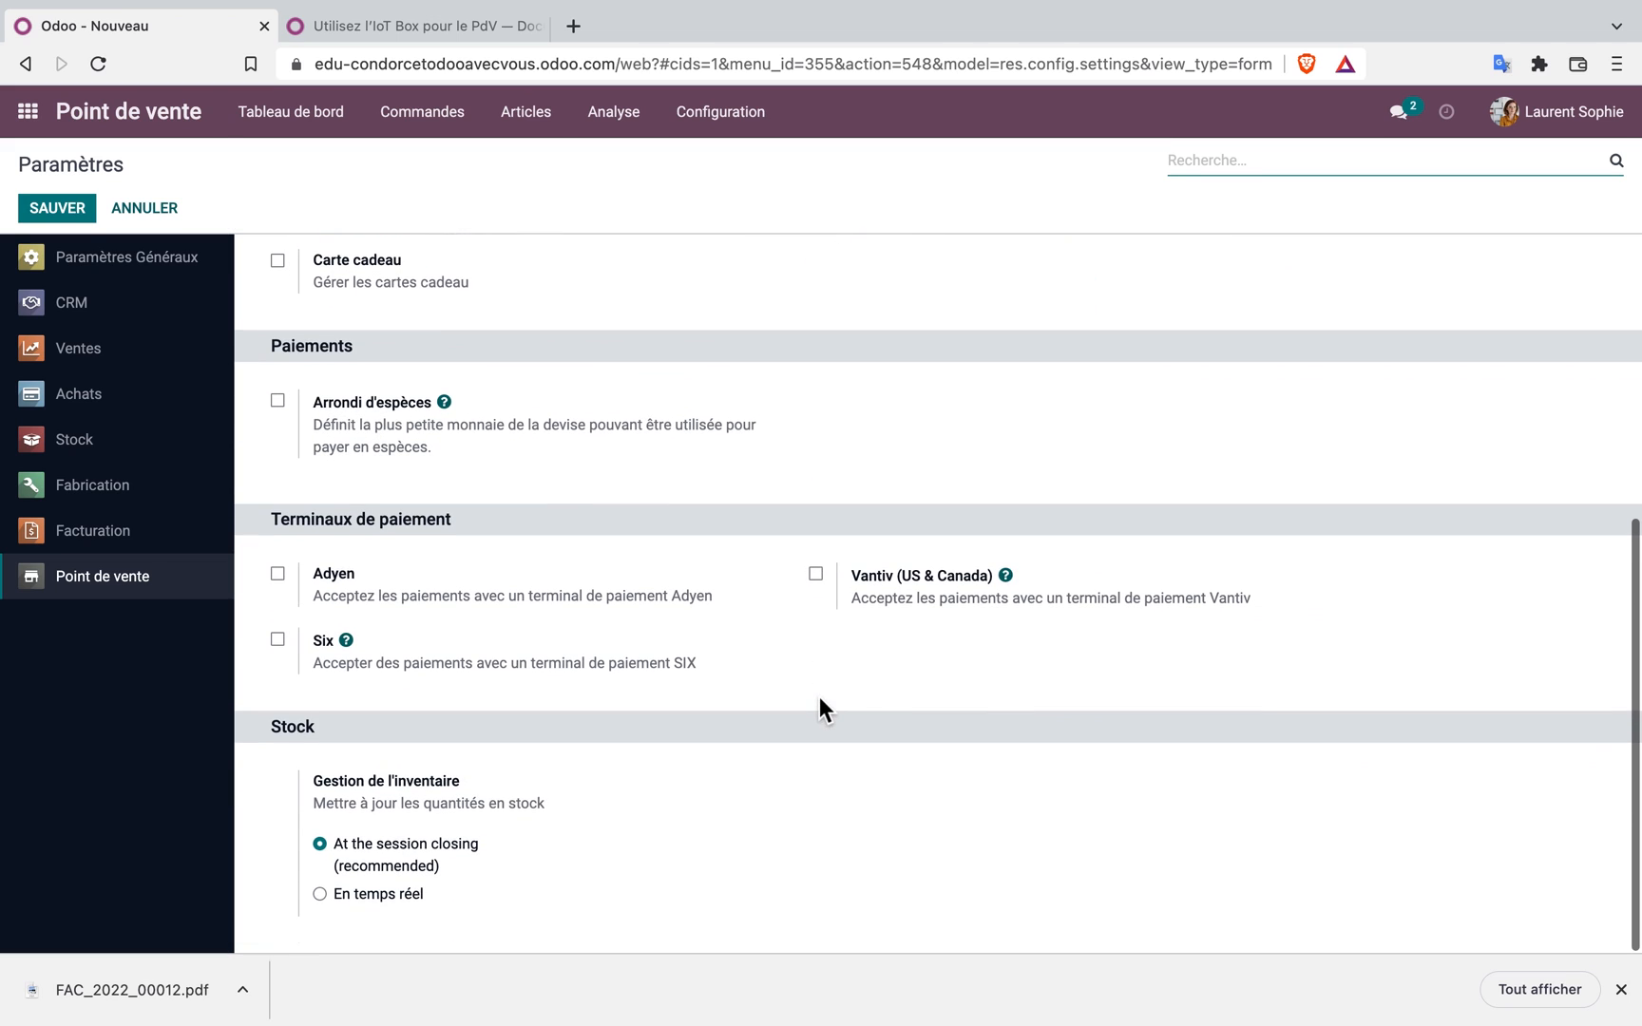
scroll(819, 703, up, 3)
click(278, 529)
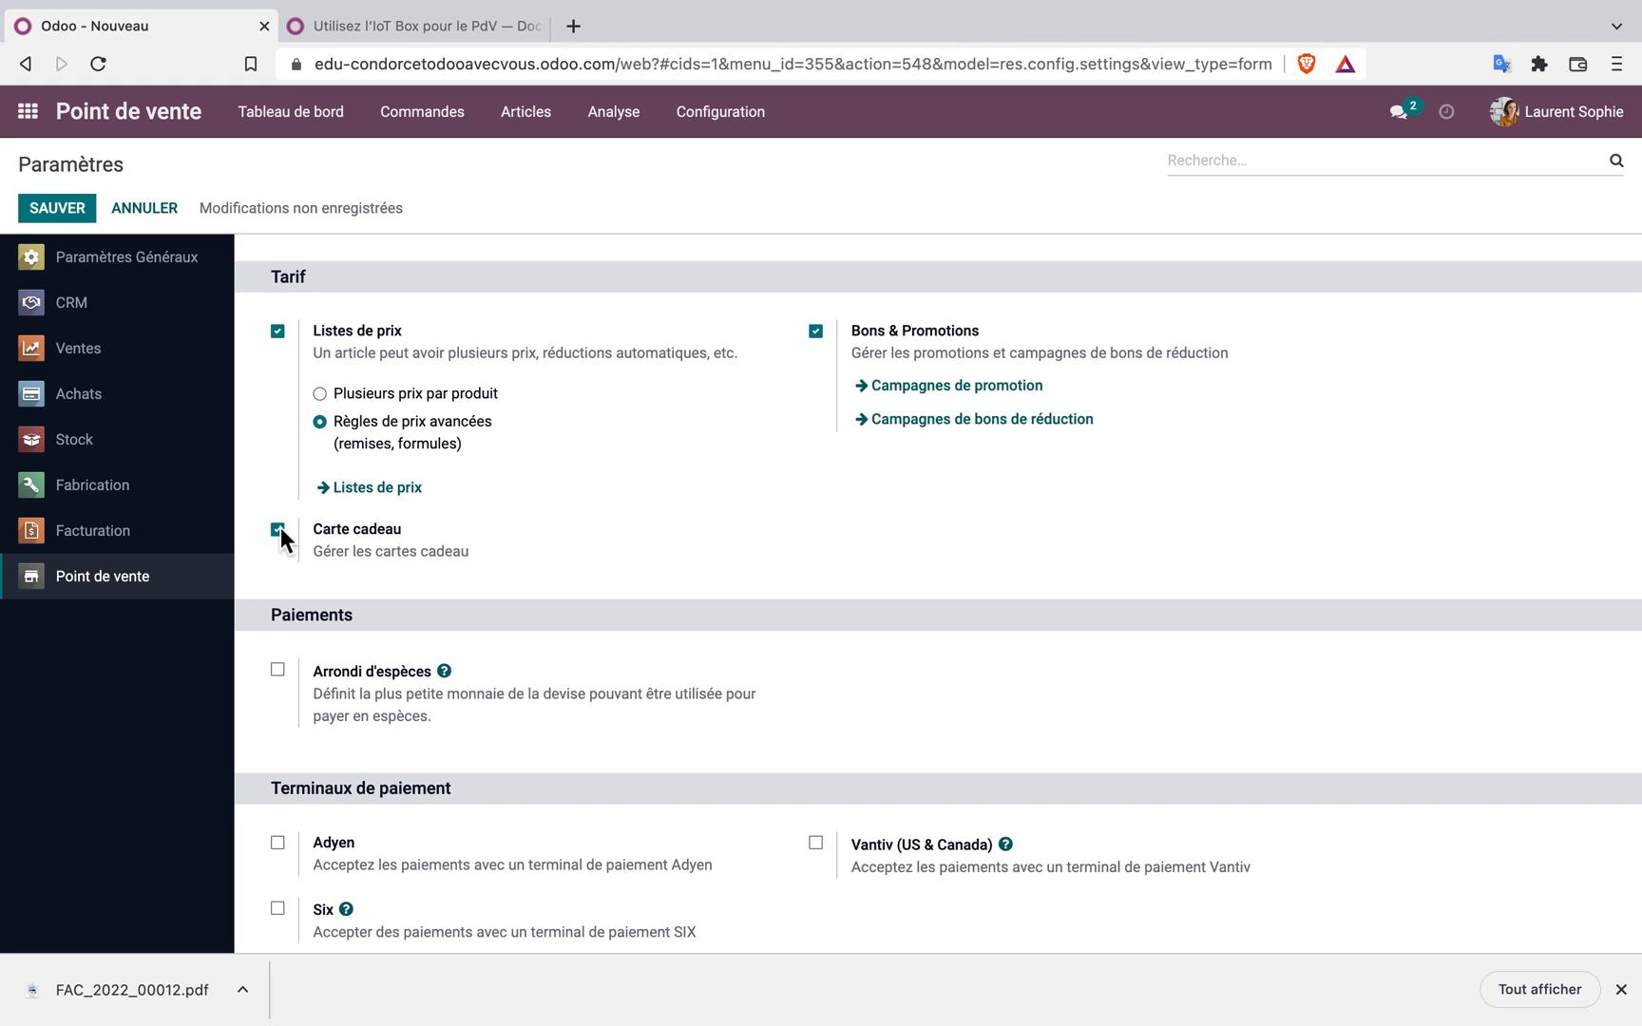
Create a new promotion campaign named "10 % café"
scroll(984, 581, up, 2)
click(983, 582)
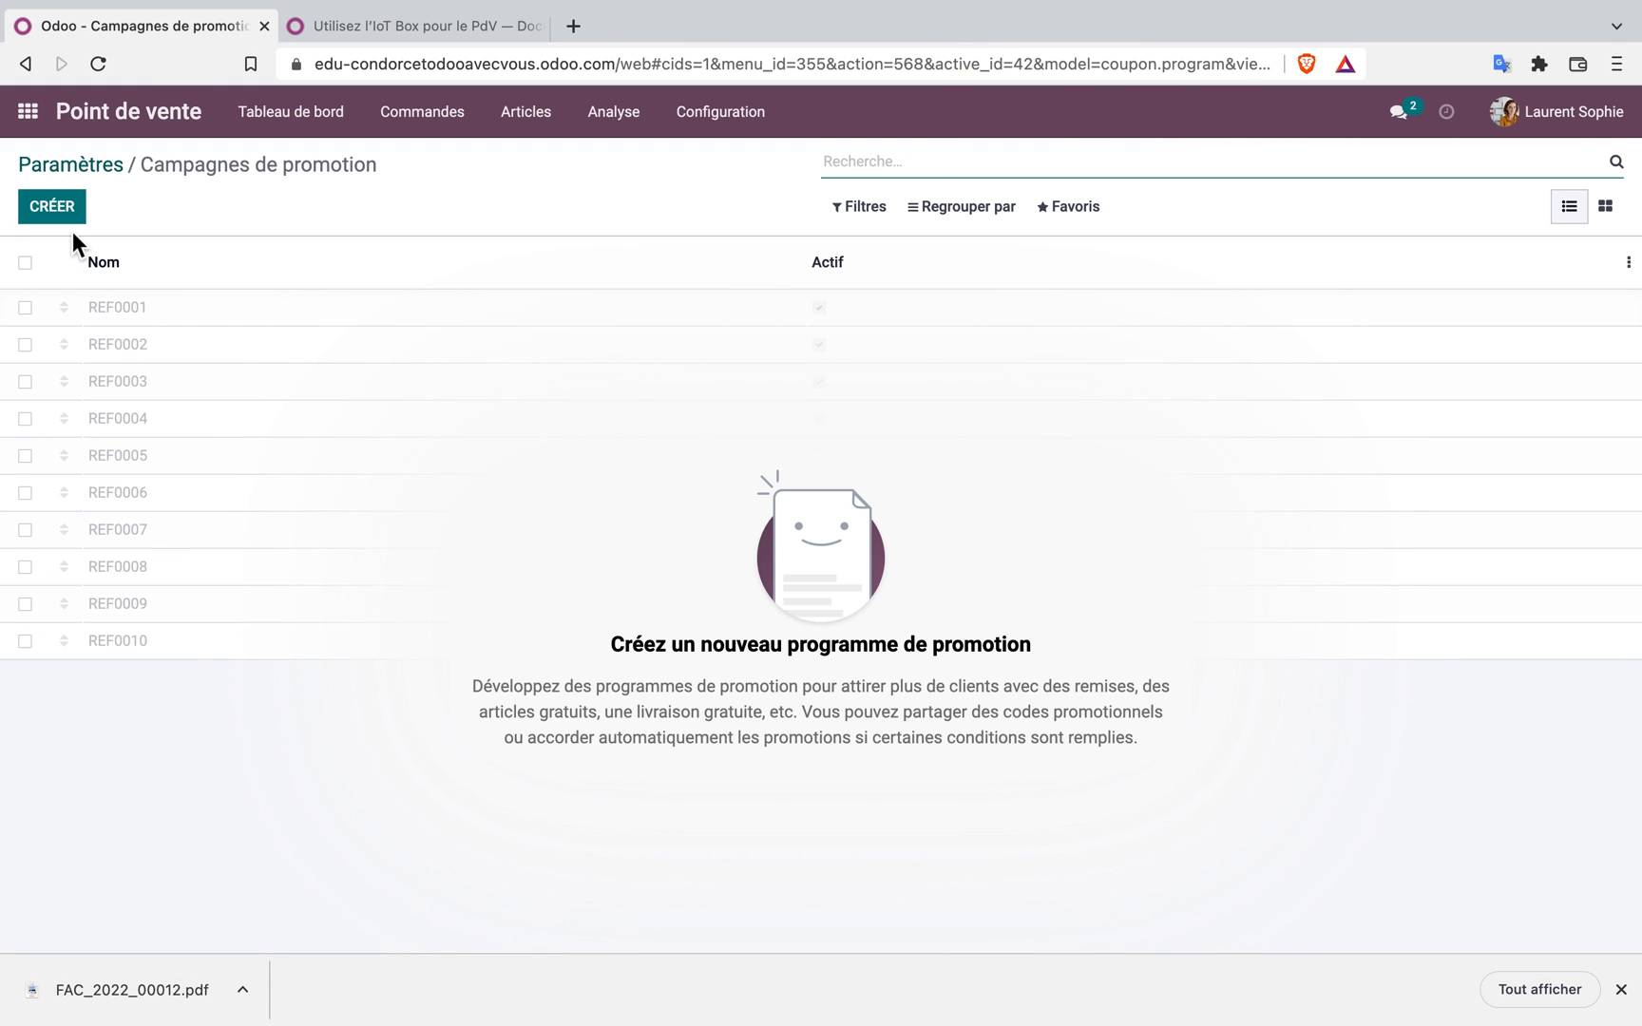
click(74, 217)
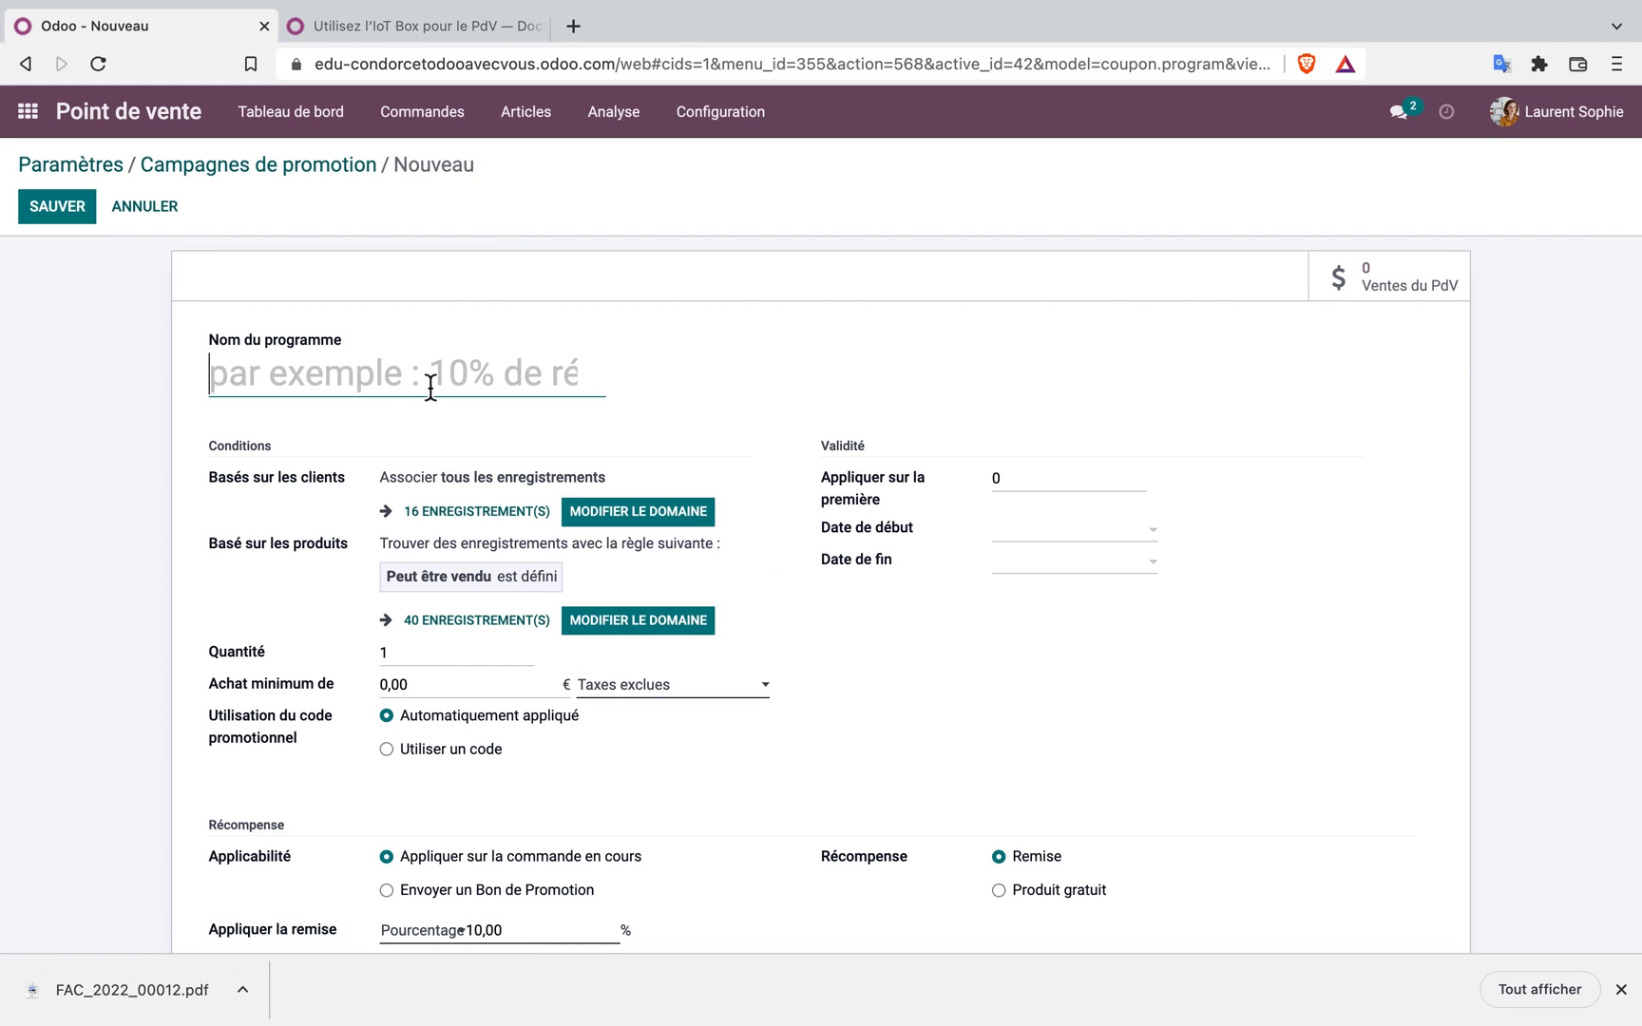
text(10 % d)
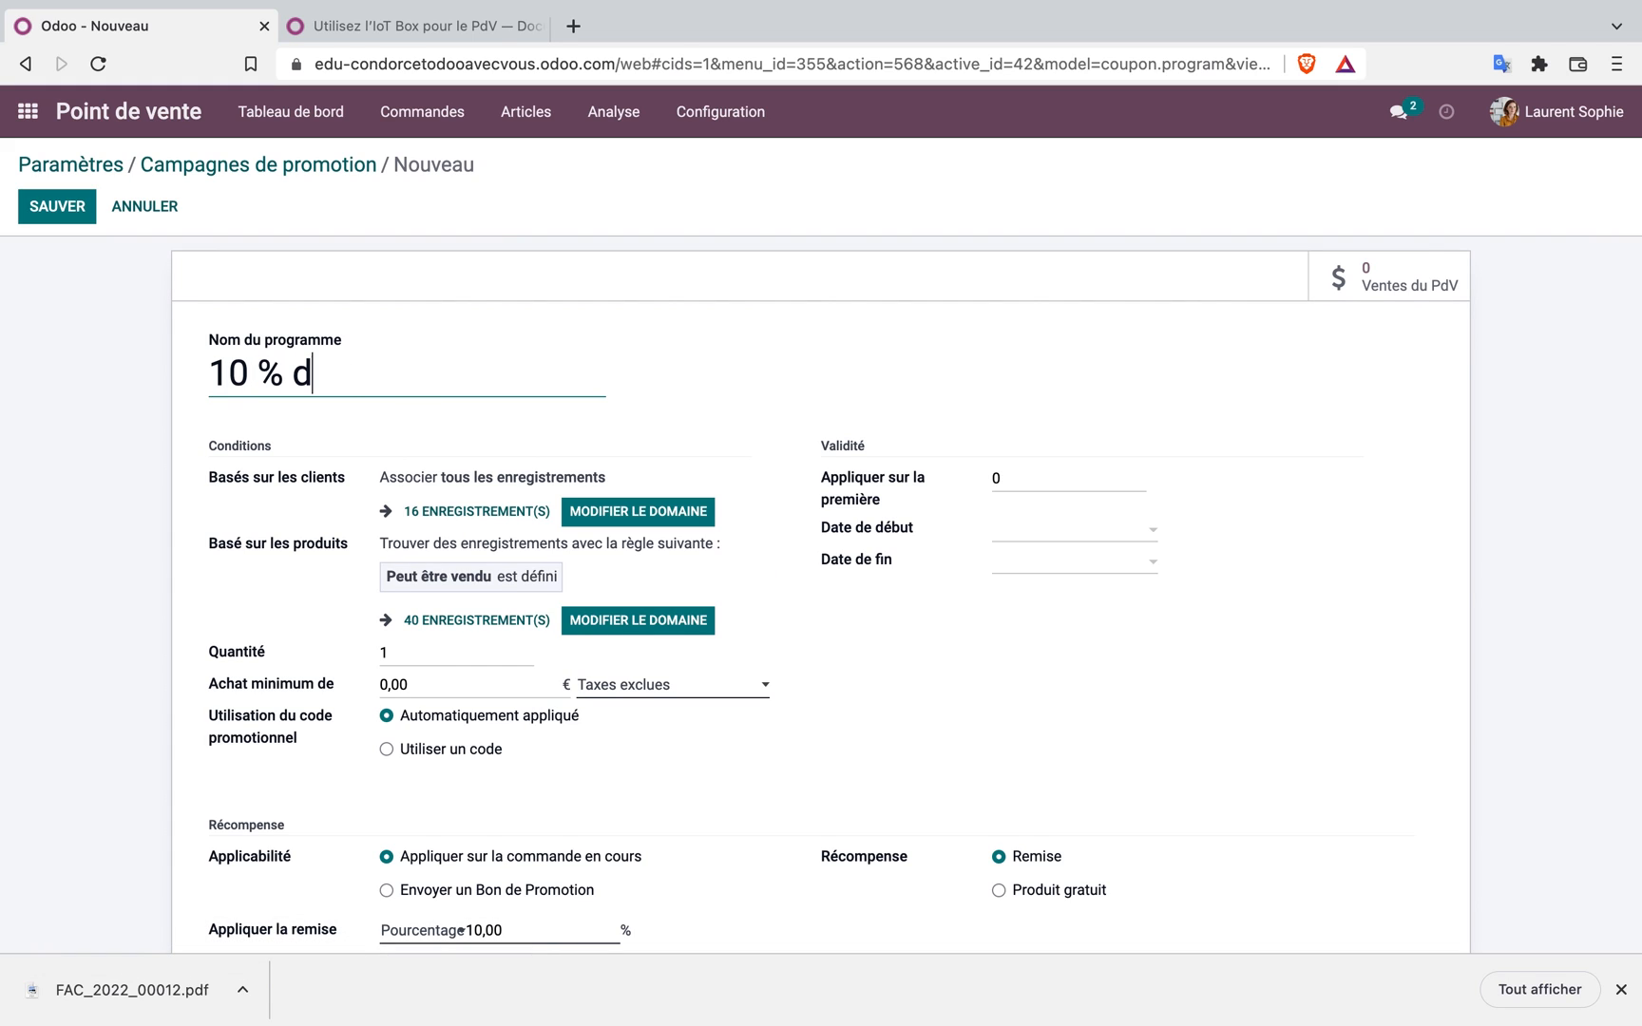
key(BackSpace)
text(café)
Add a customer filter to the campaign conditions, based on the Nom field
click(677, 521)
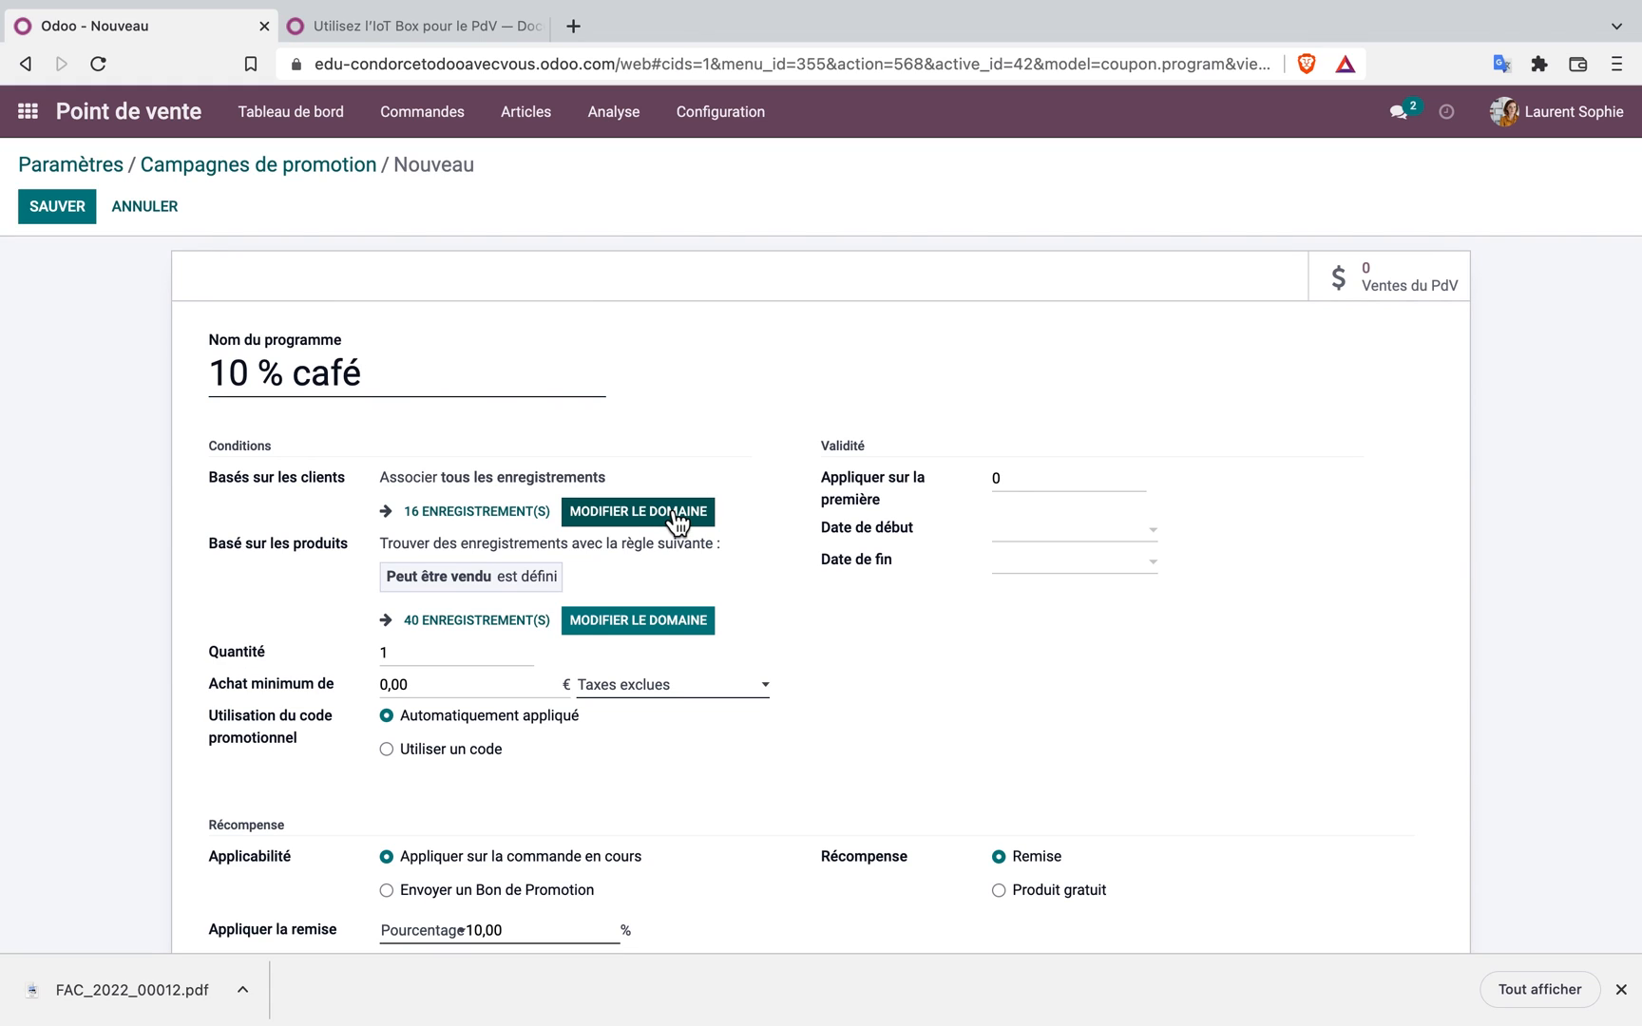
click(637, 515)
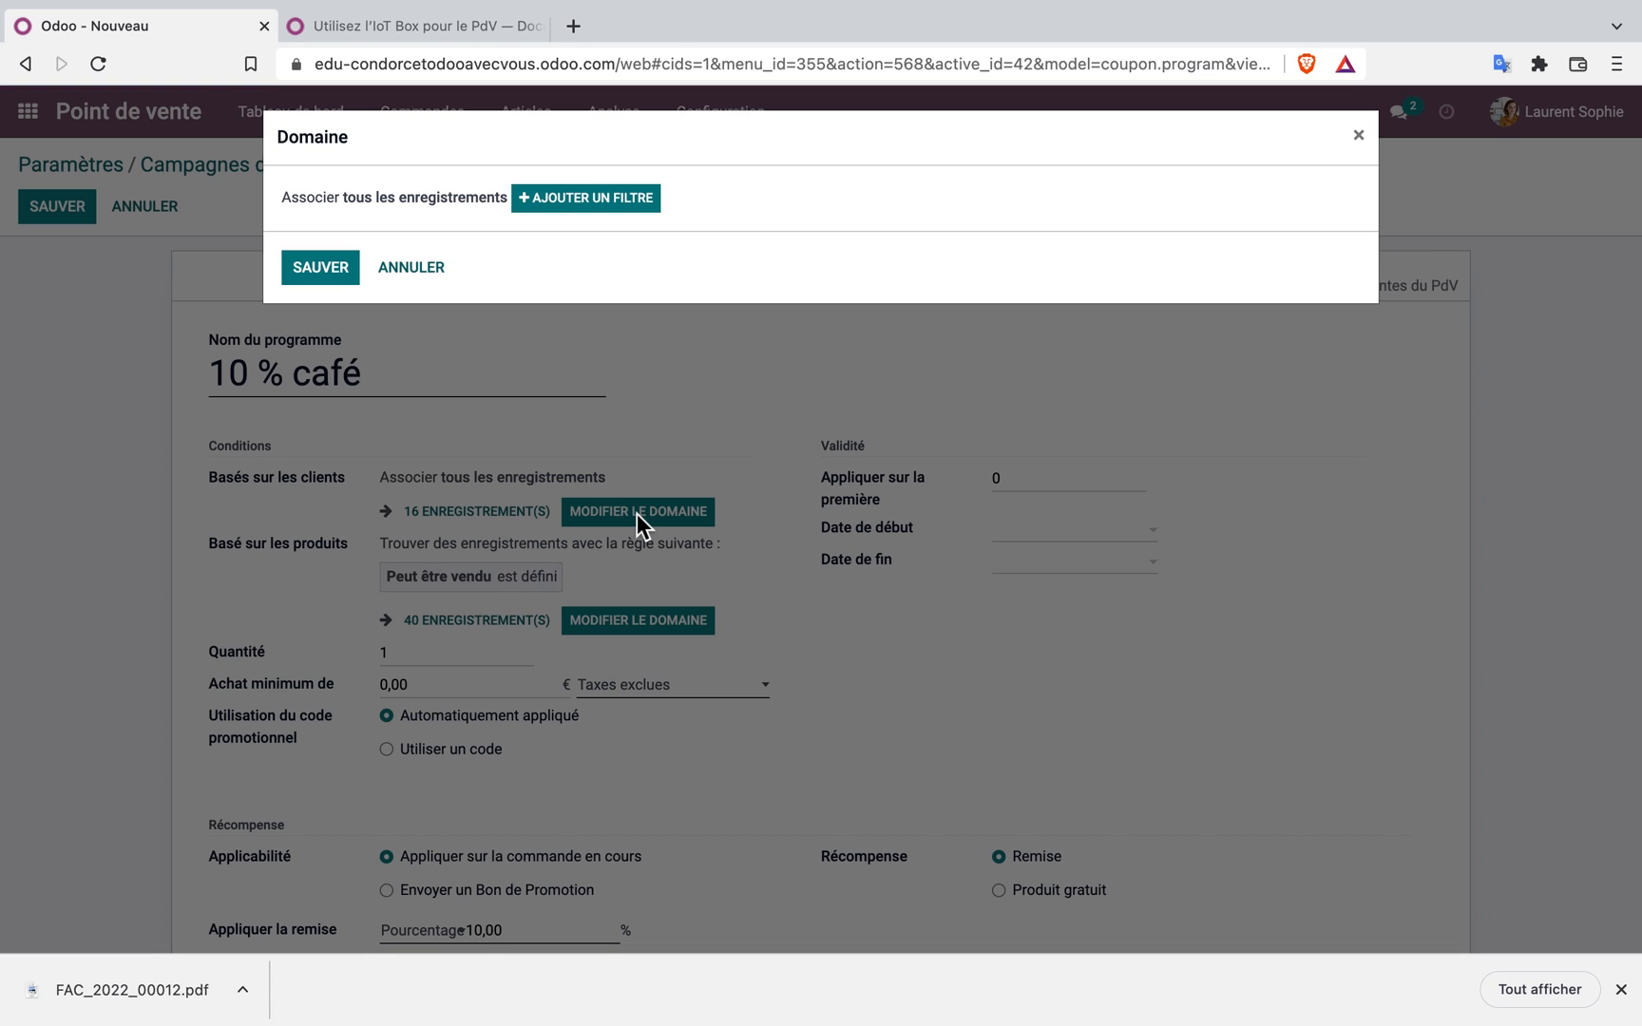
click(613, 200)
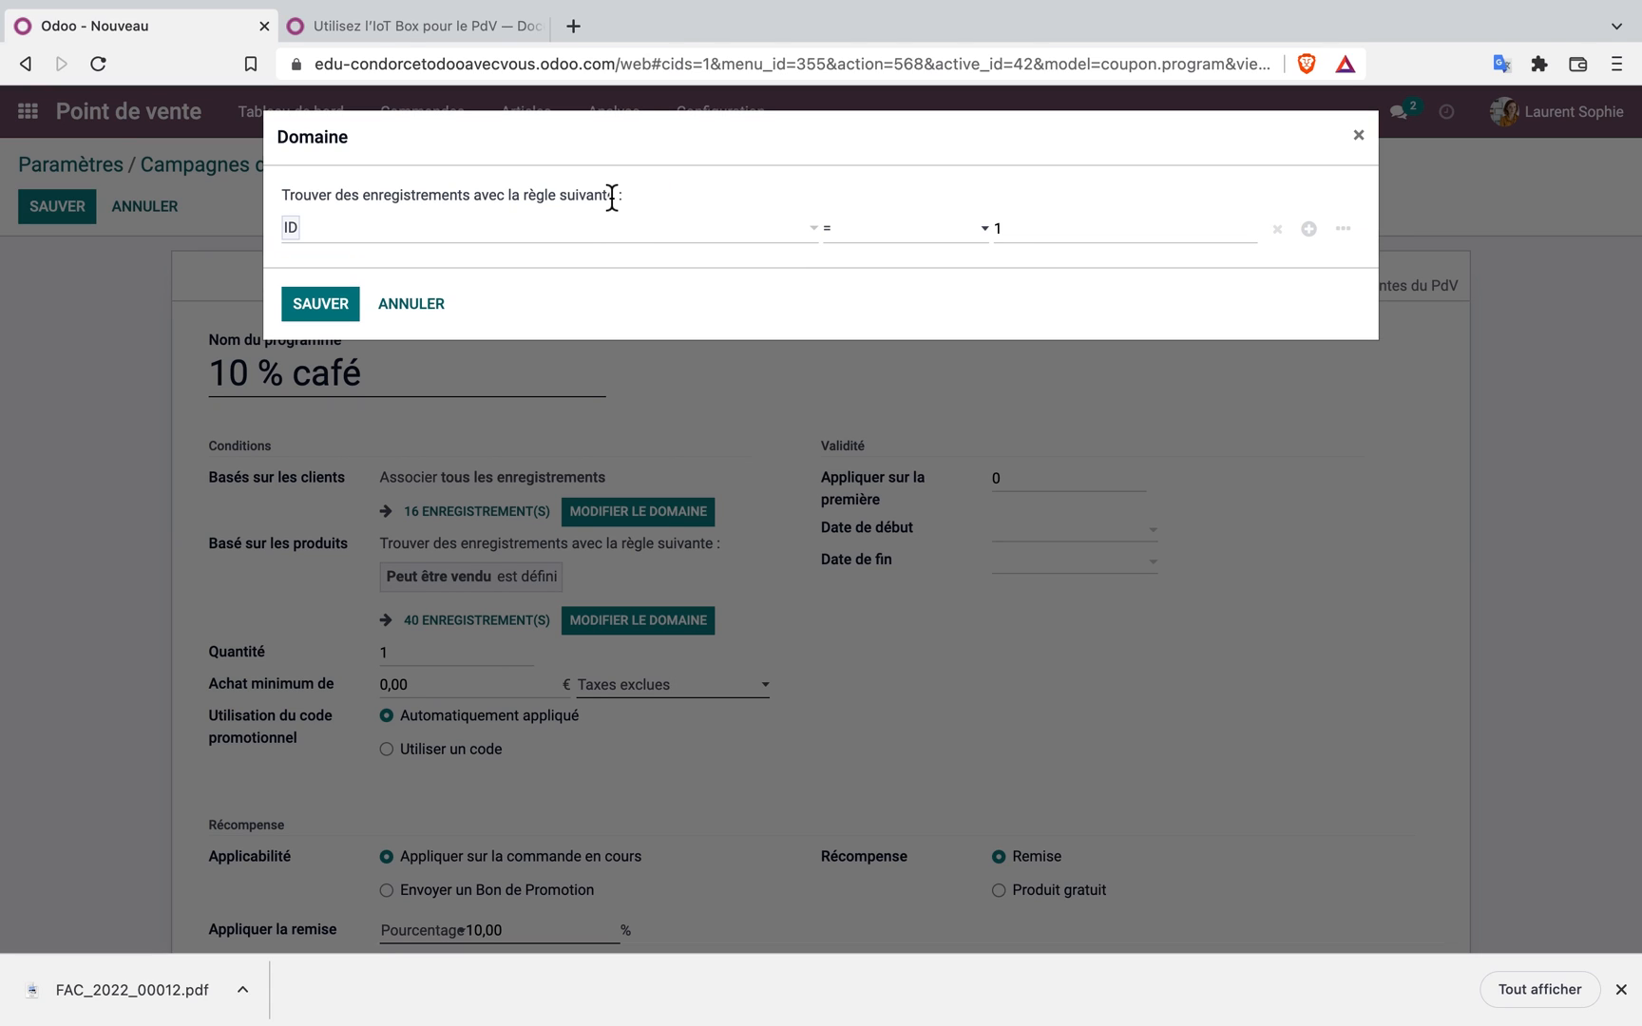
click(820, 233)
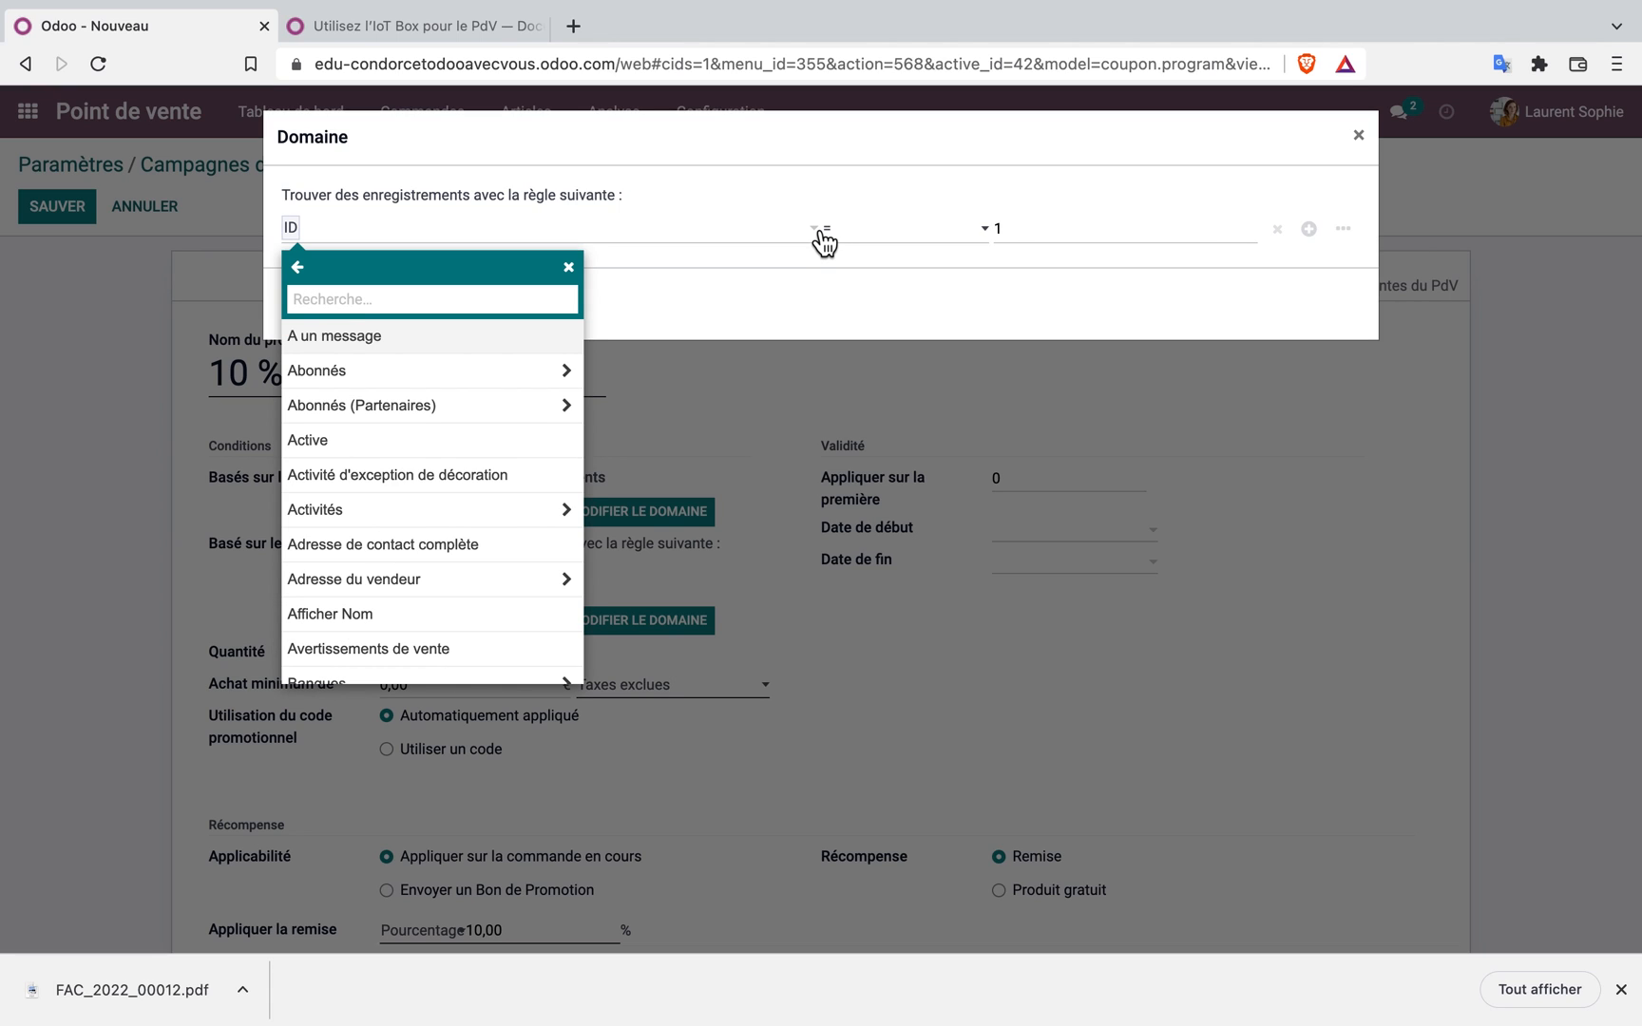
text(cno)
key(BackSpace)
key(BackSpace)
key(BackSpace)
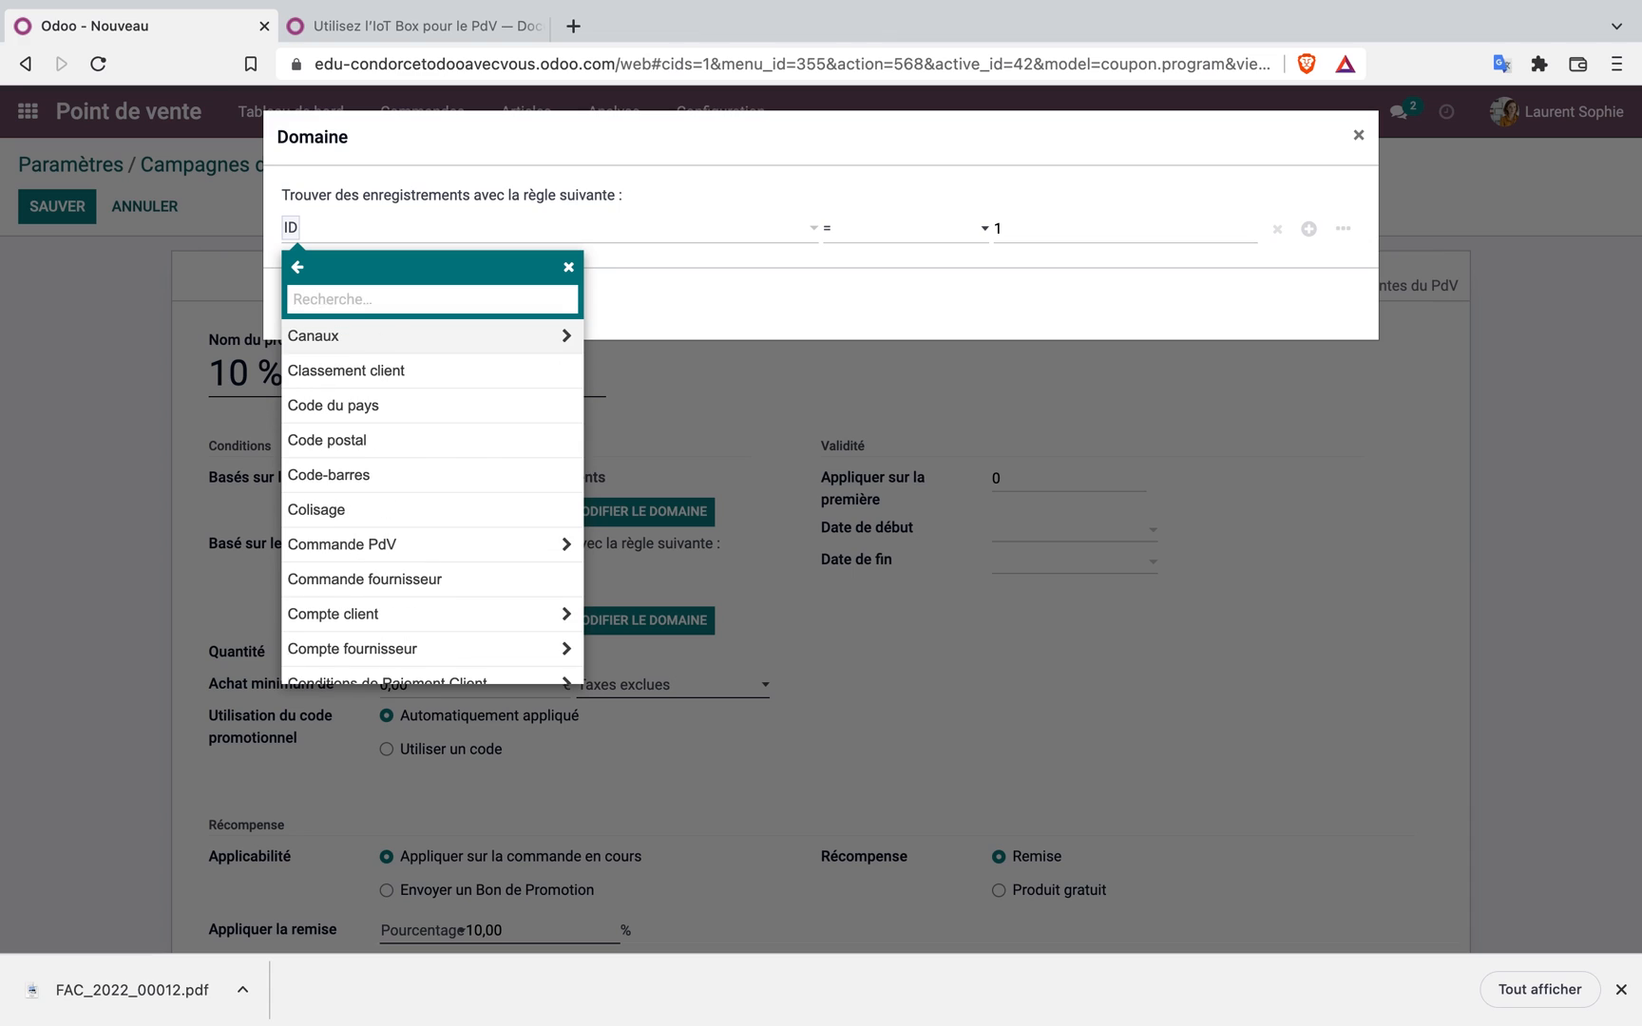
text(nom)
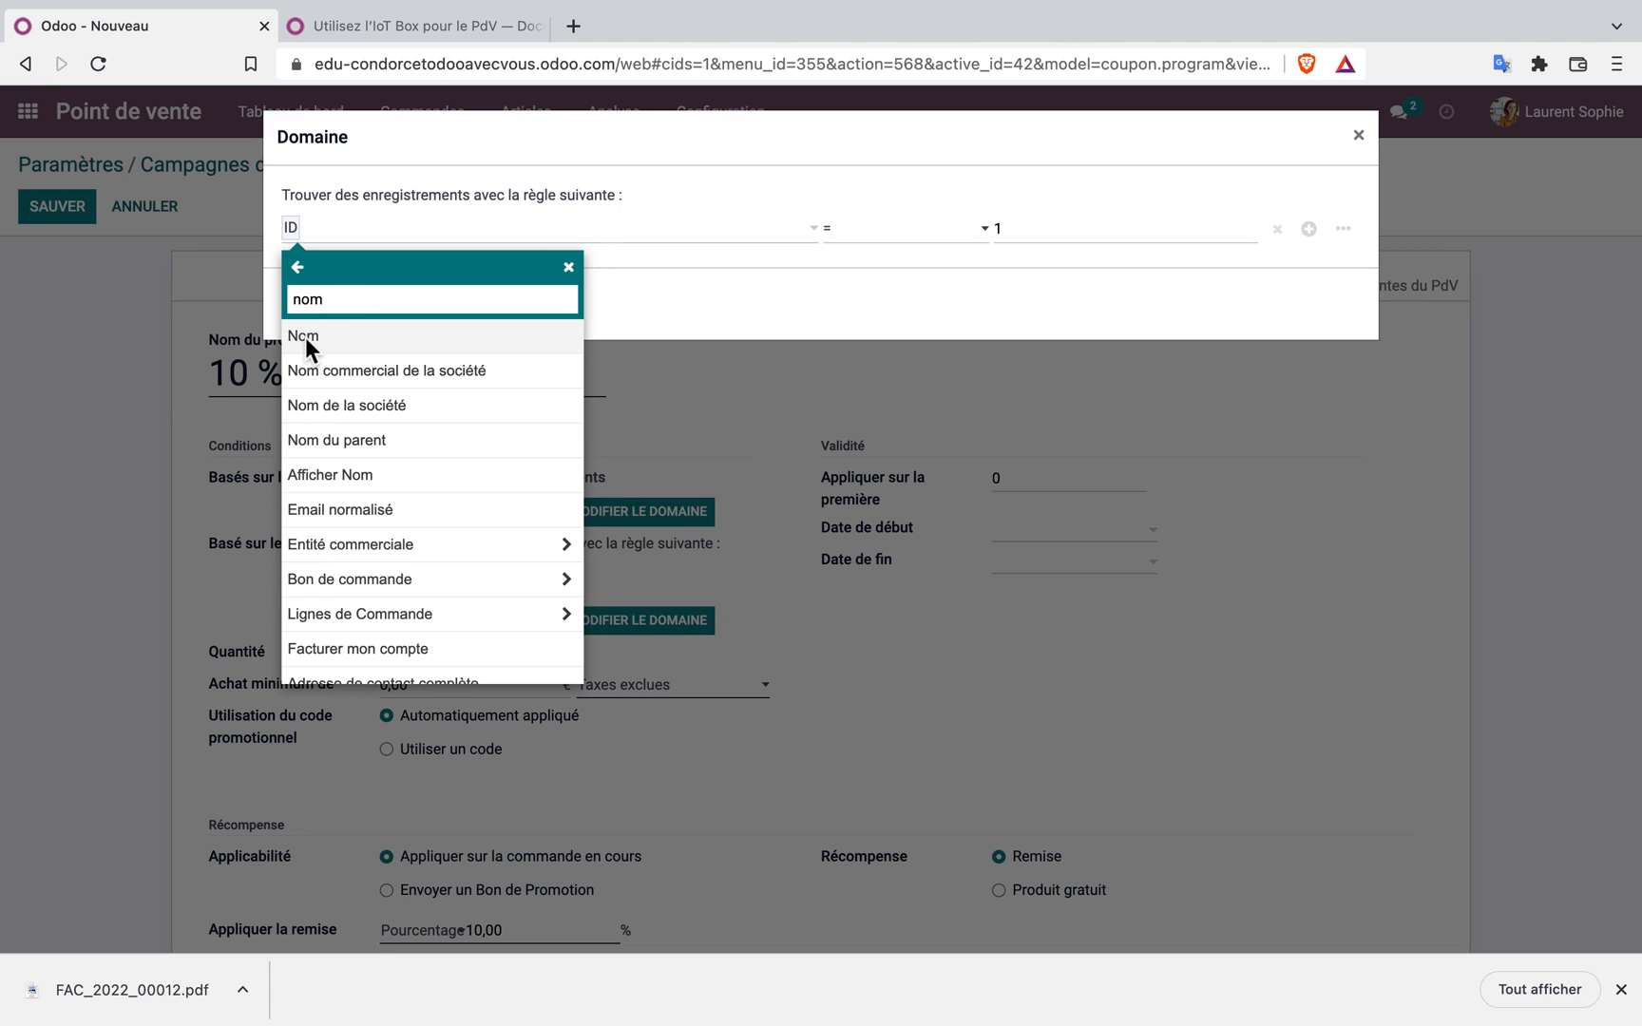
click(305, 337)
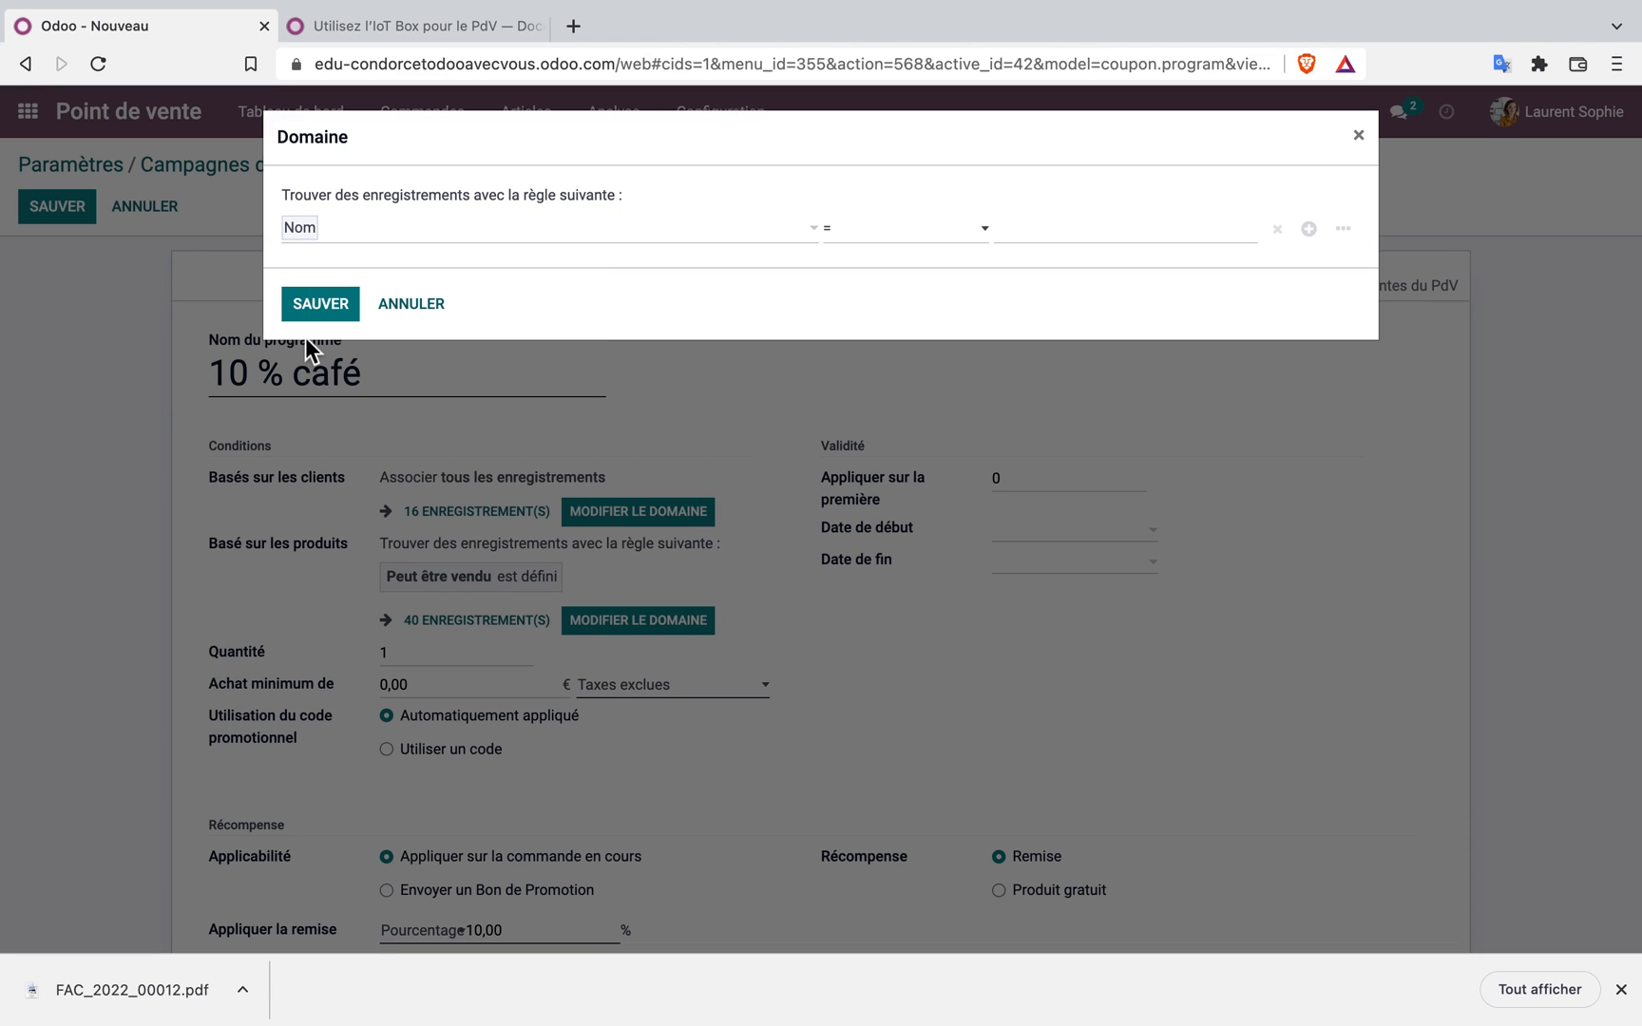
Set the customer filter's rule to contient "a" and save the domain
click(993, 238)
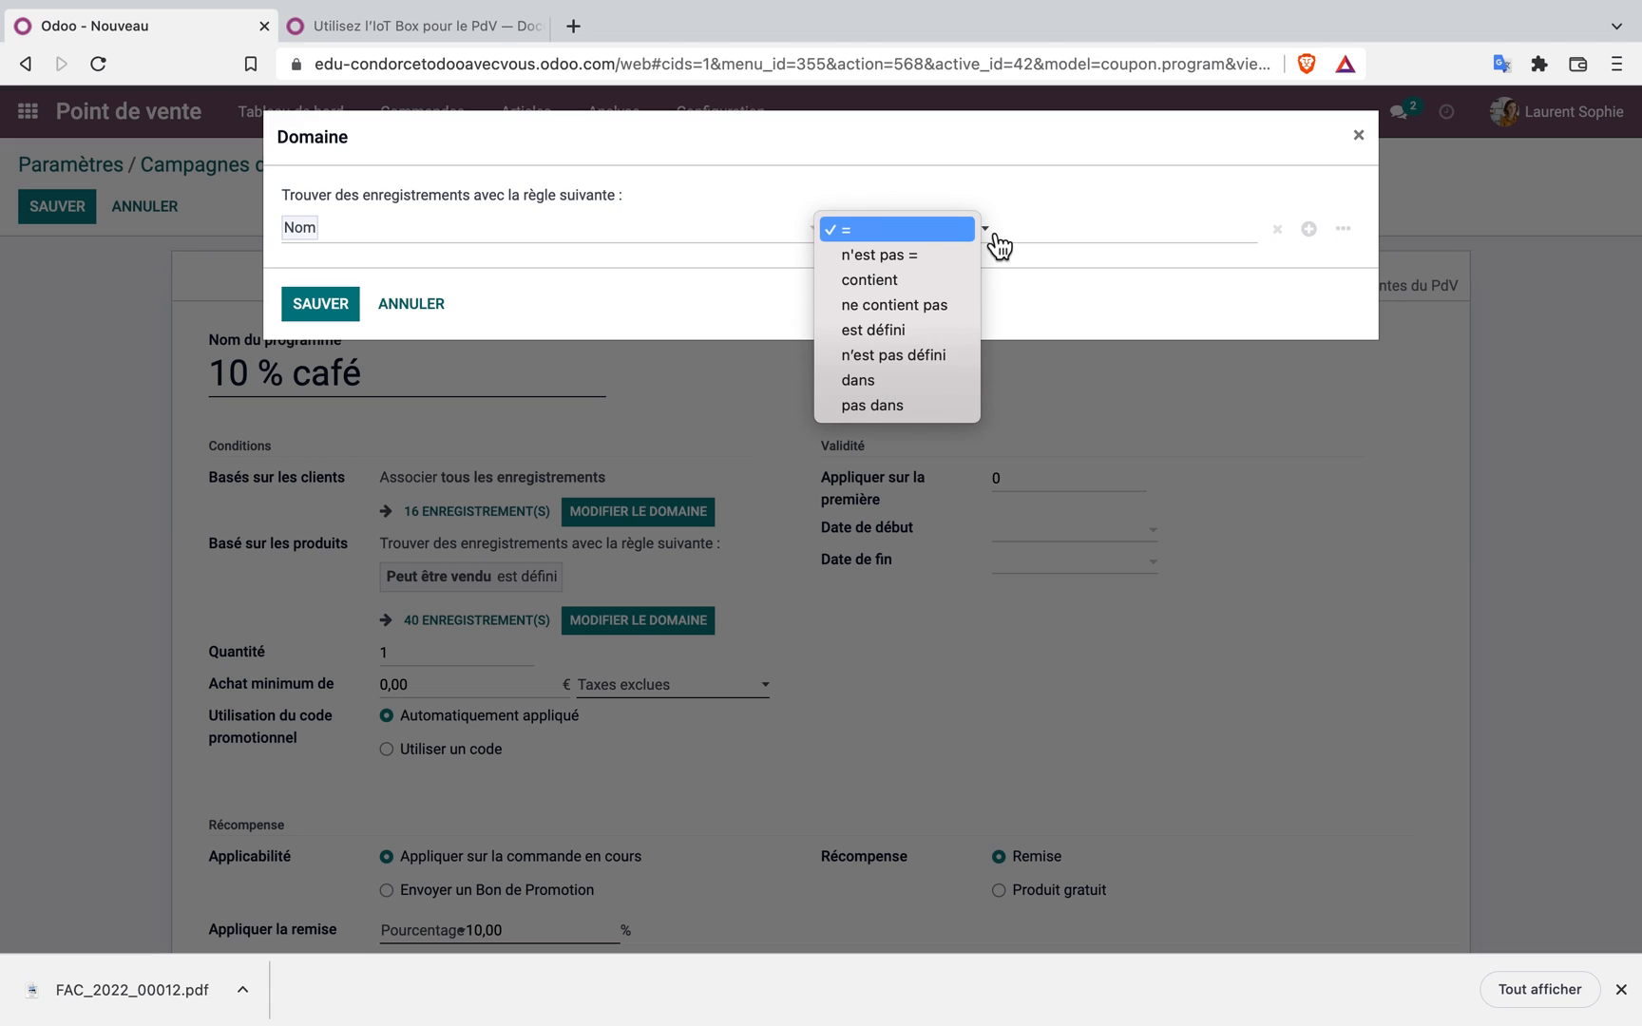
click(909, 283)
click(1151, 227)
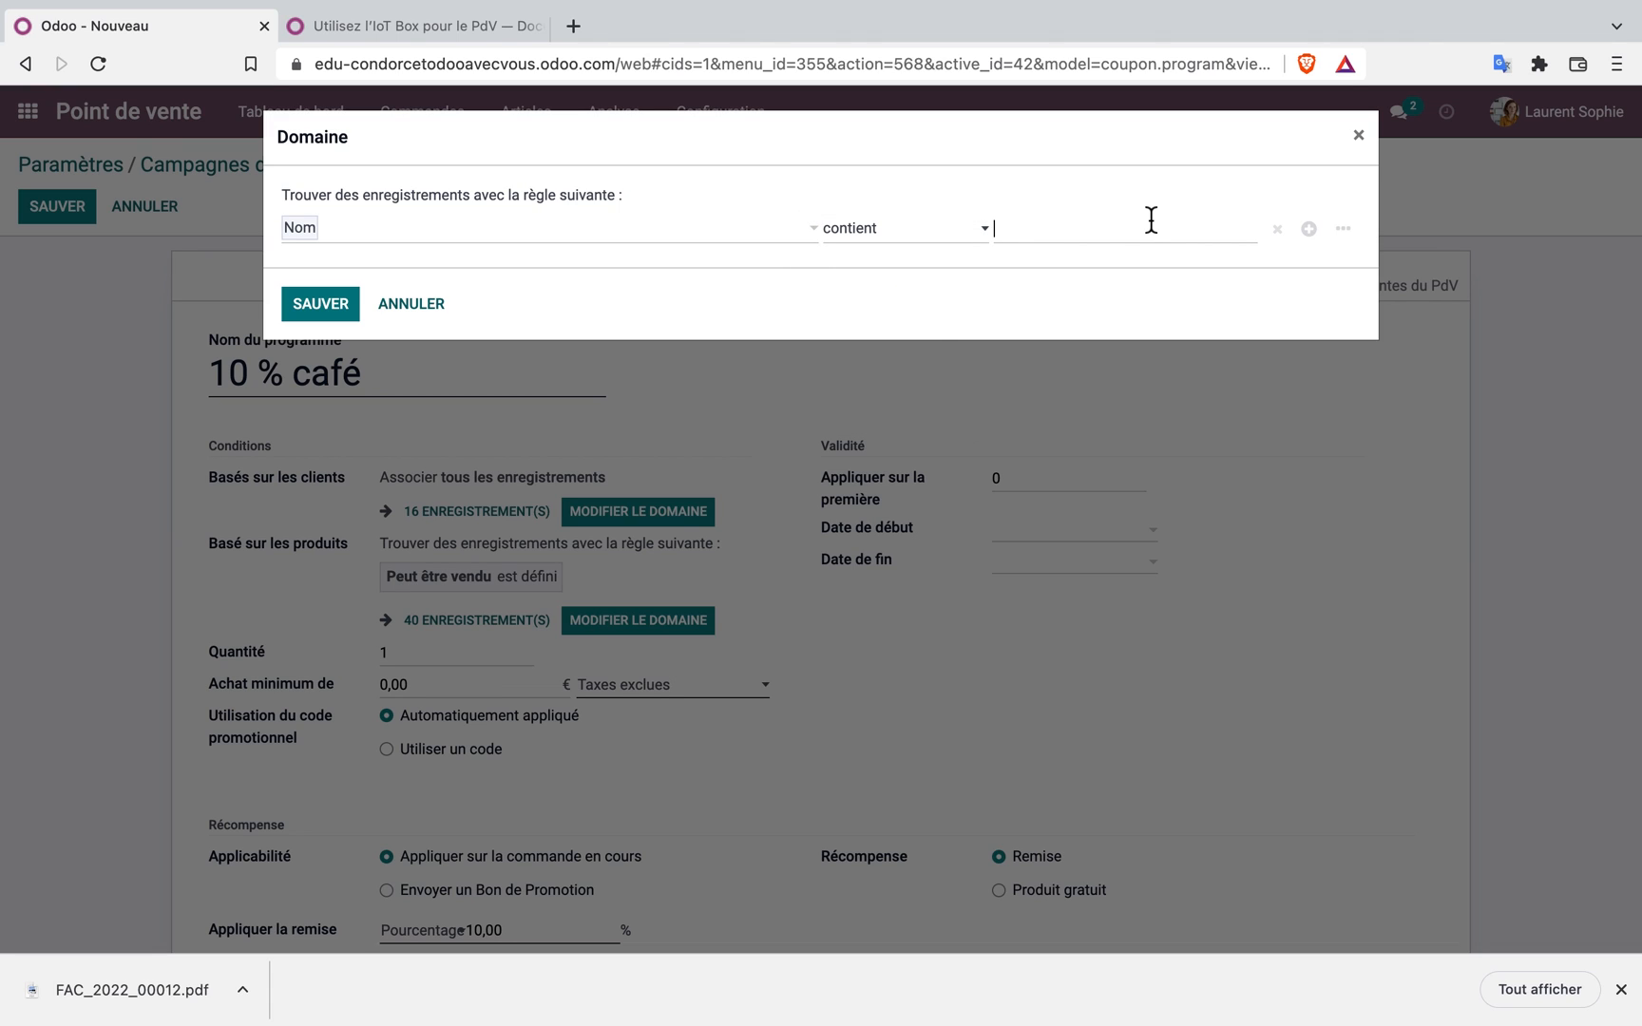
text(a)
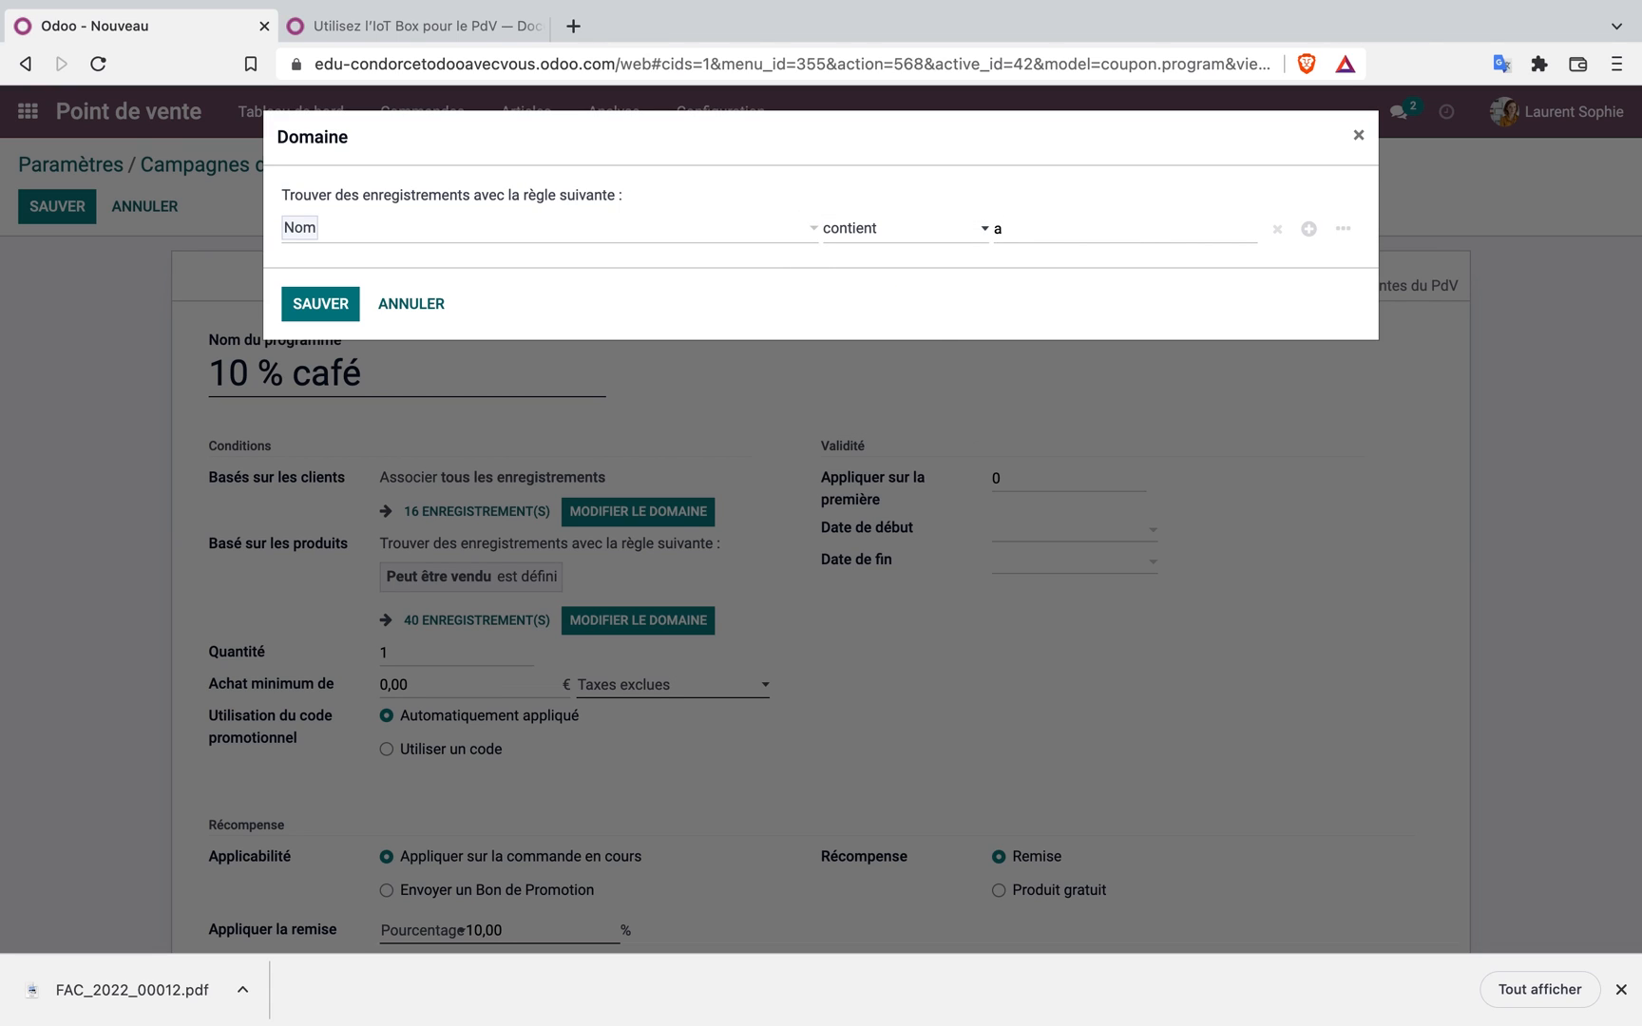
click(322, 306)
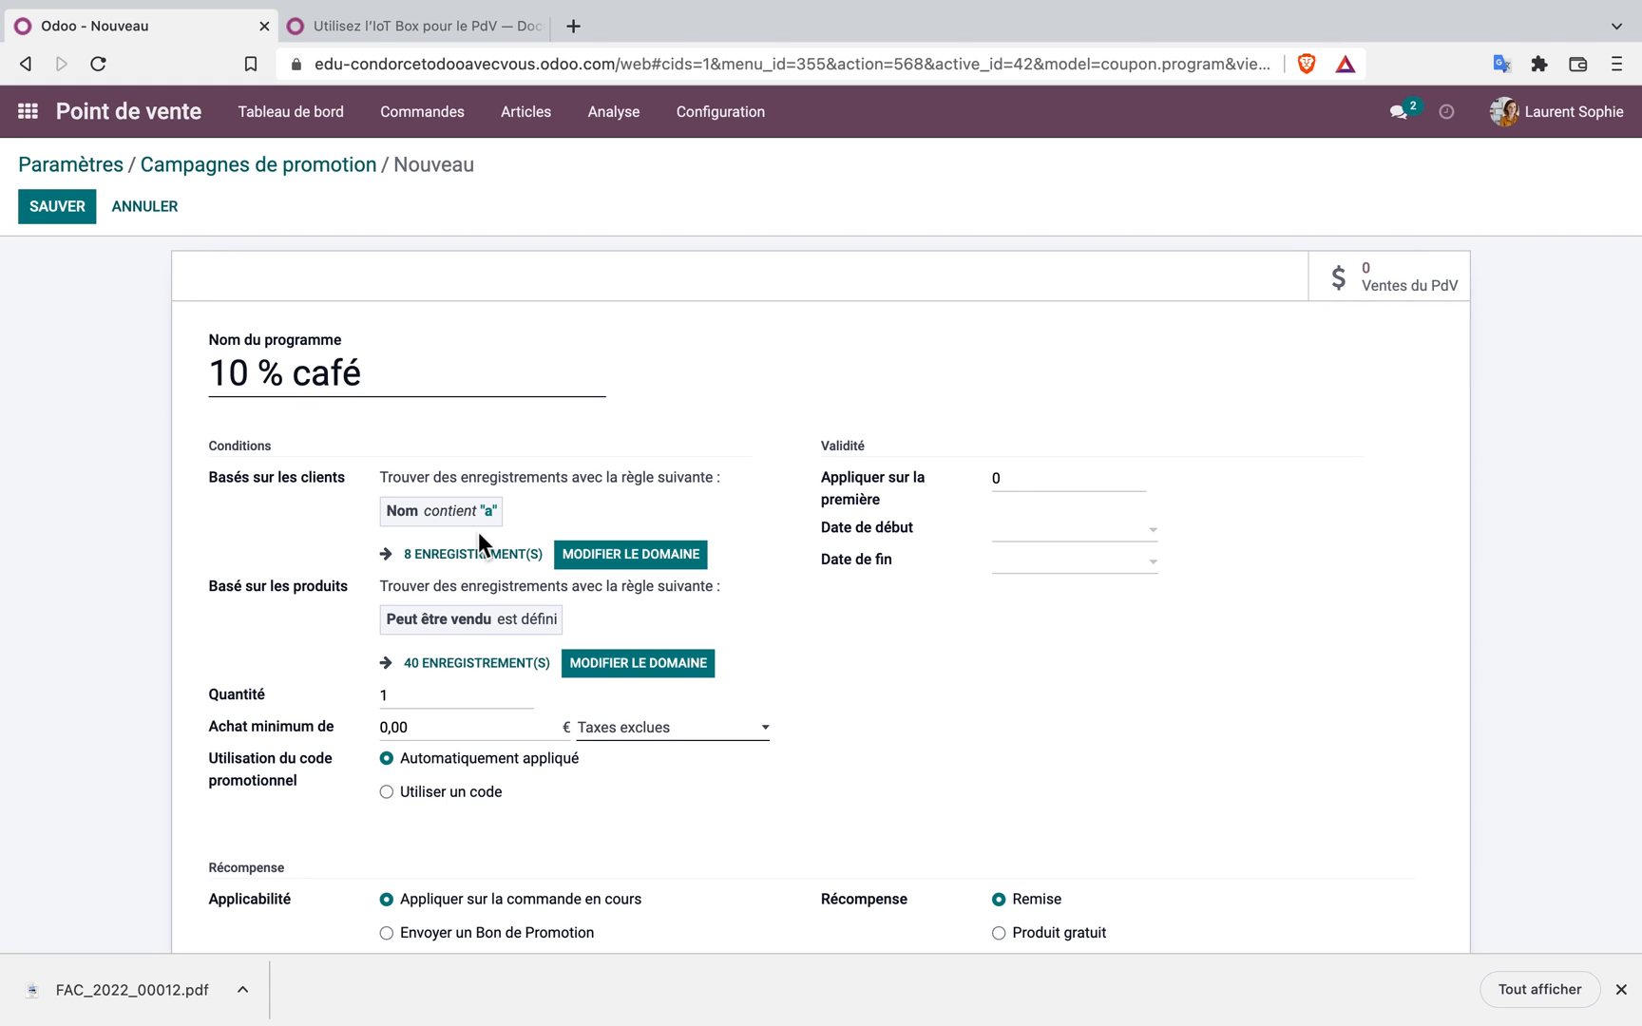
Remove the customer Nom filter and the Peut être vendu product filter from the campaign conditions
click(646, 556)
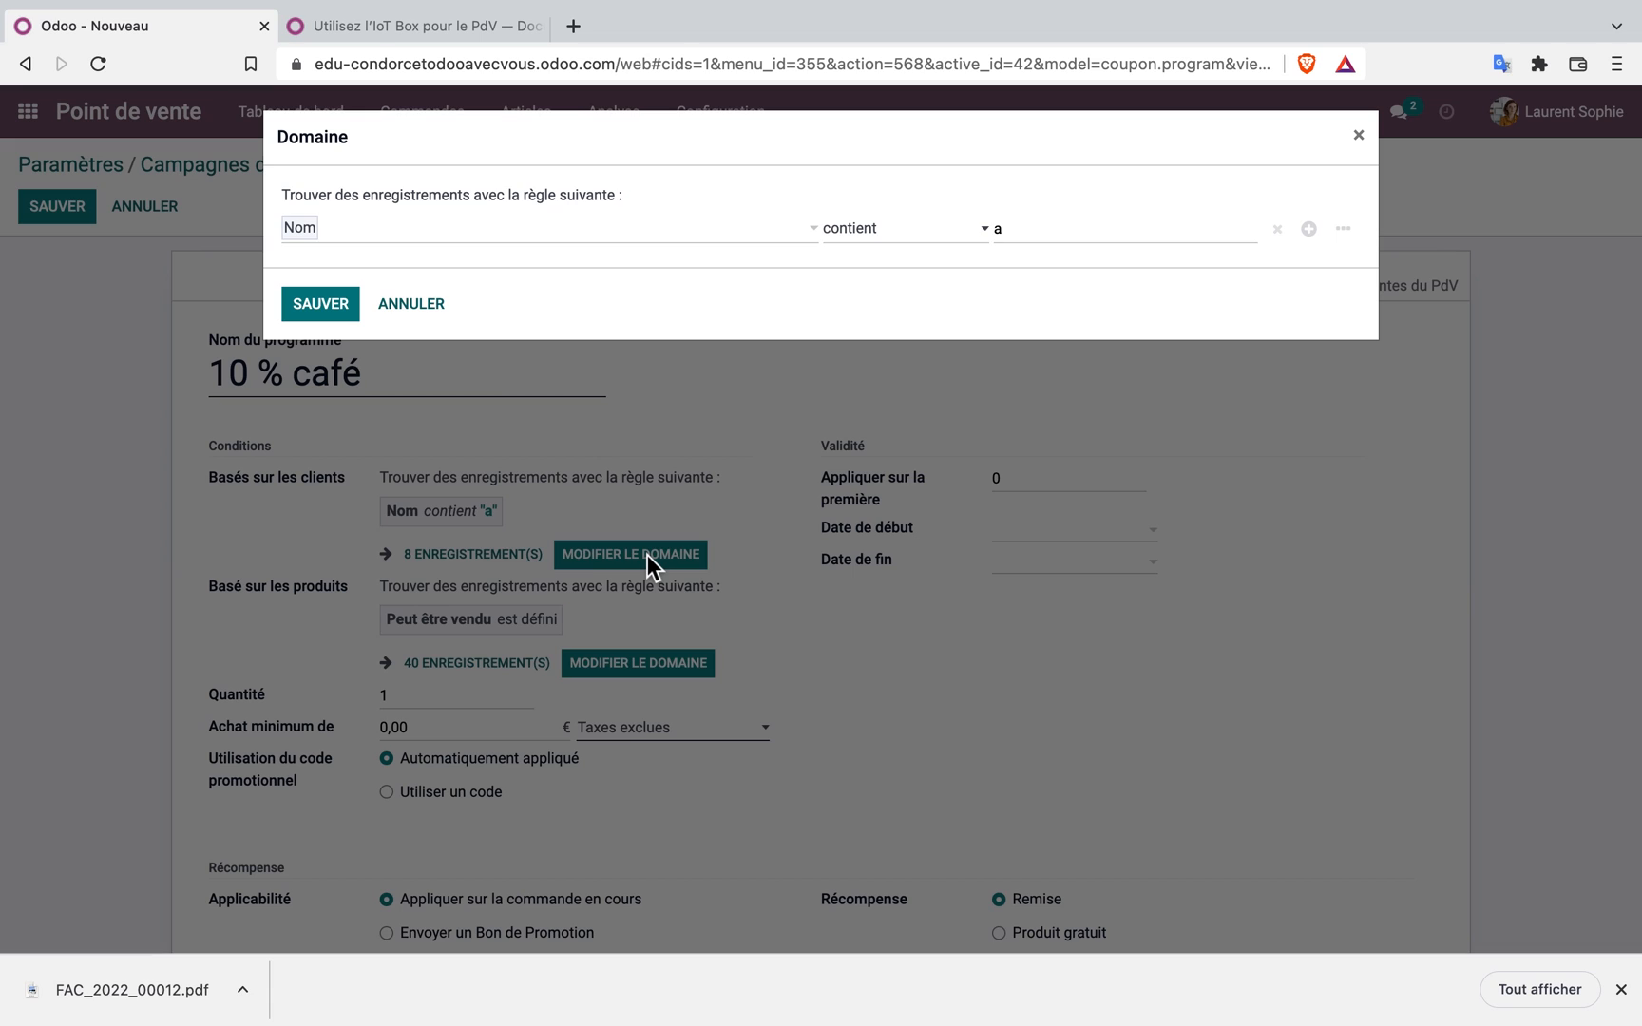
click(1278, 229)
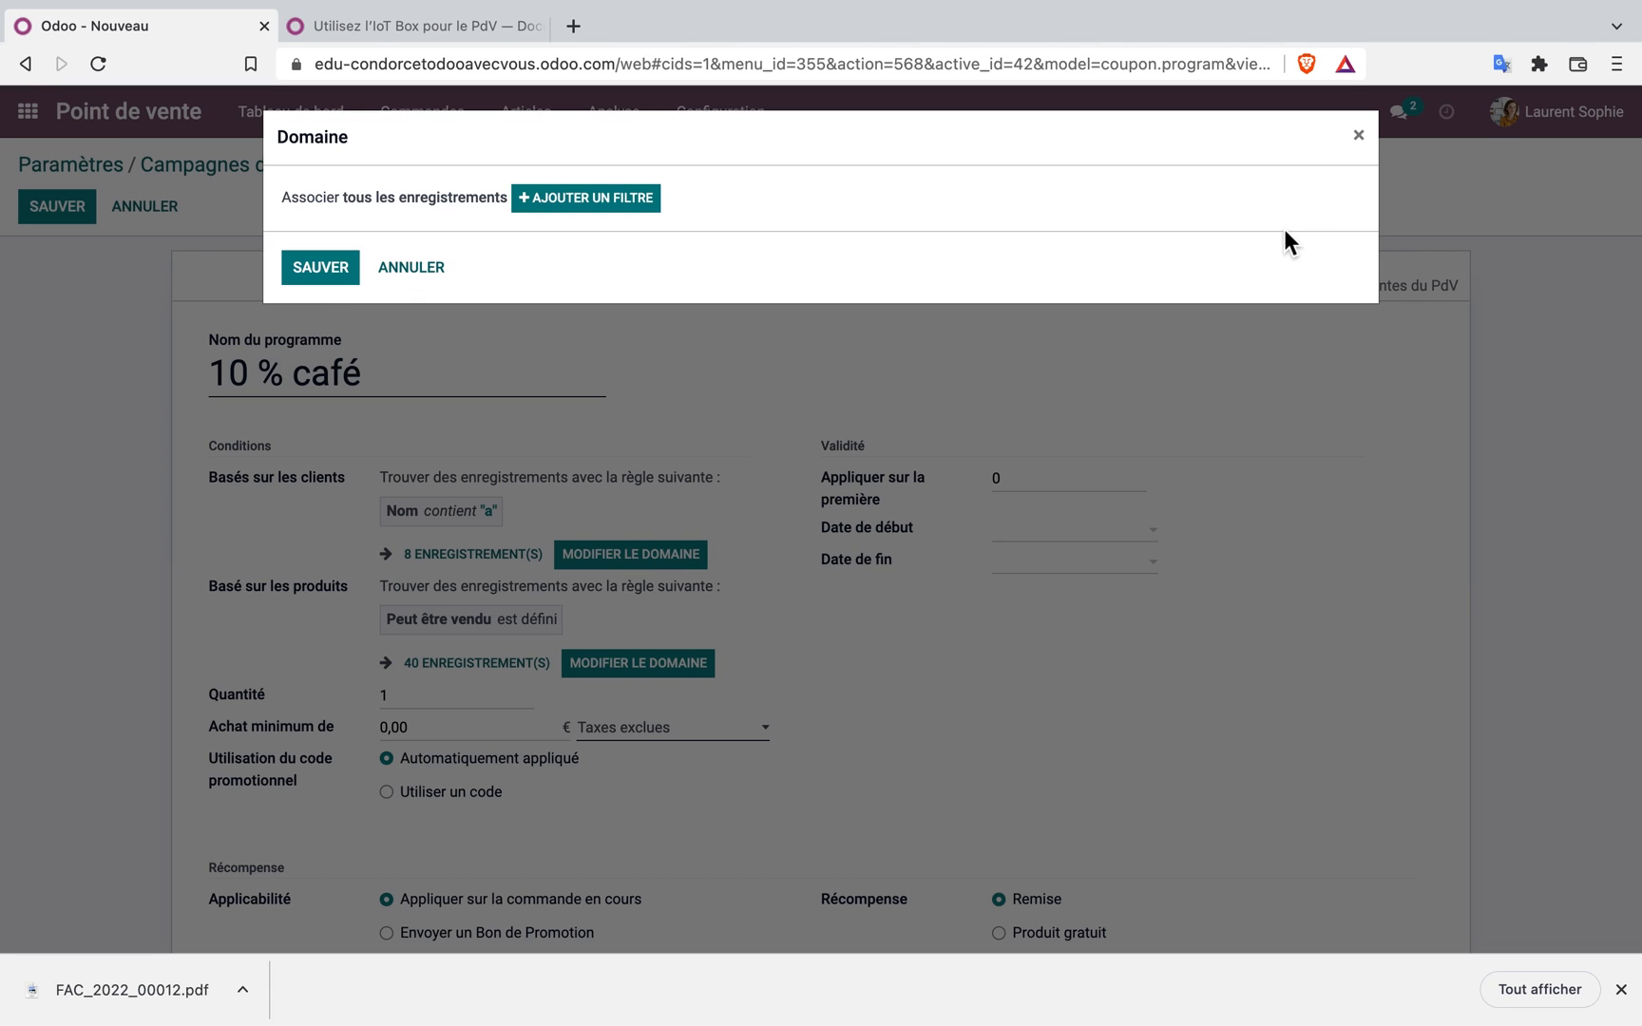
click(1358, 136)
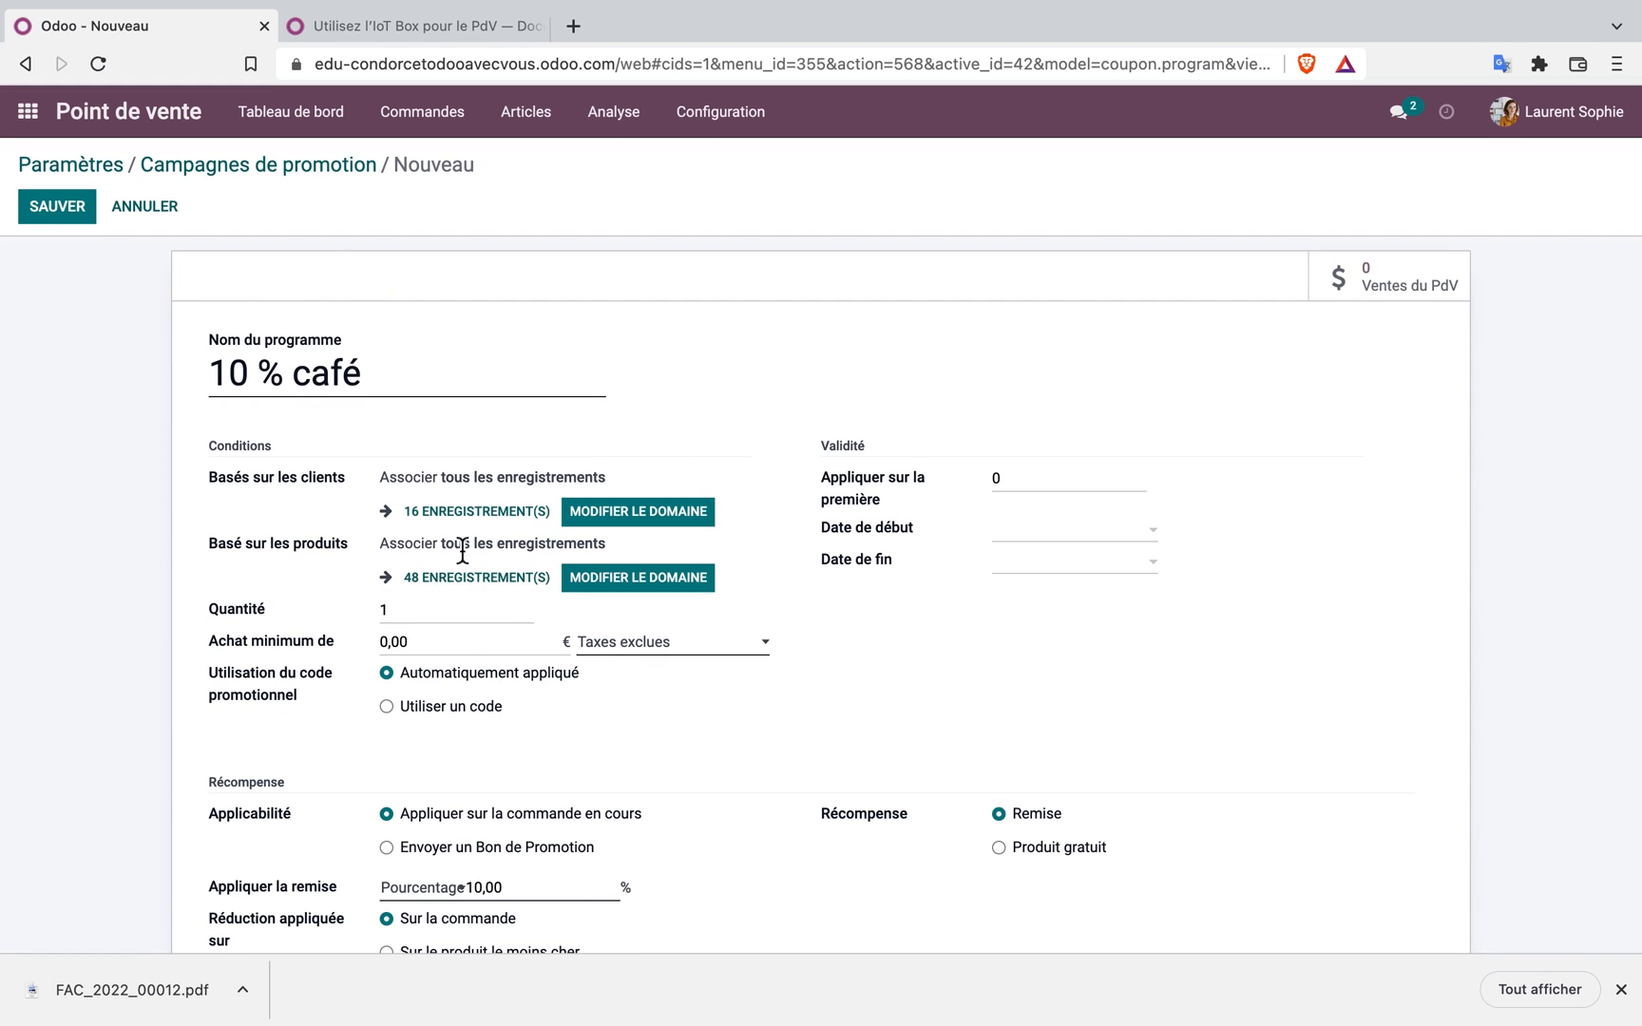
Limit the campaign's products to those whose Articles field contient "café" and save the domain
click(675, 573)
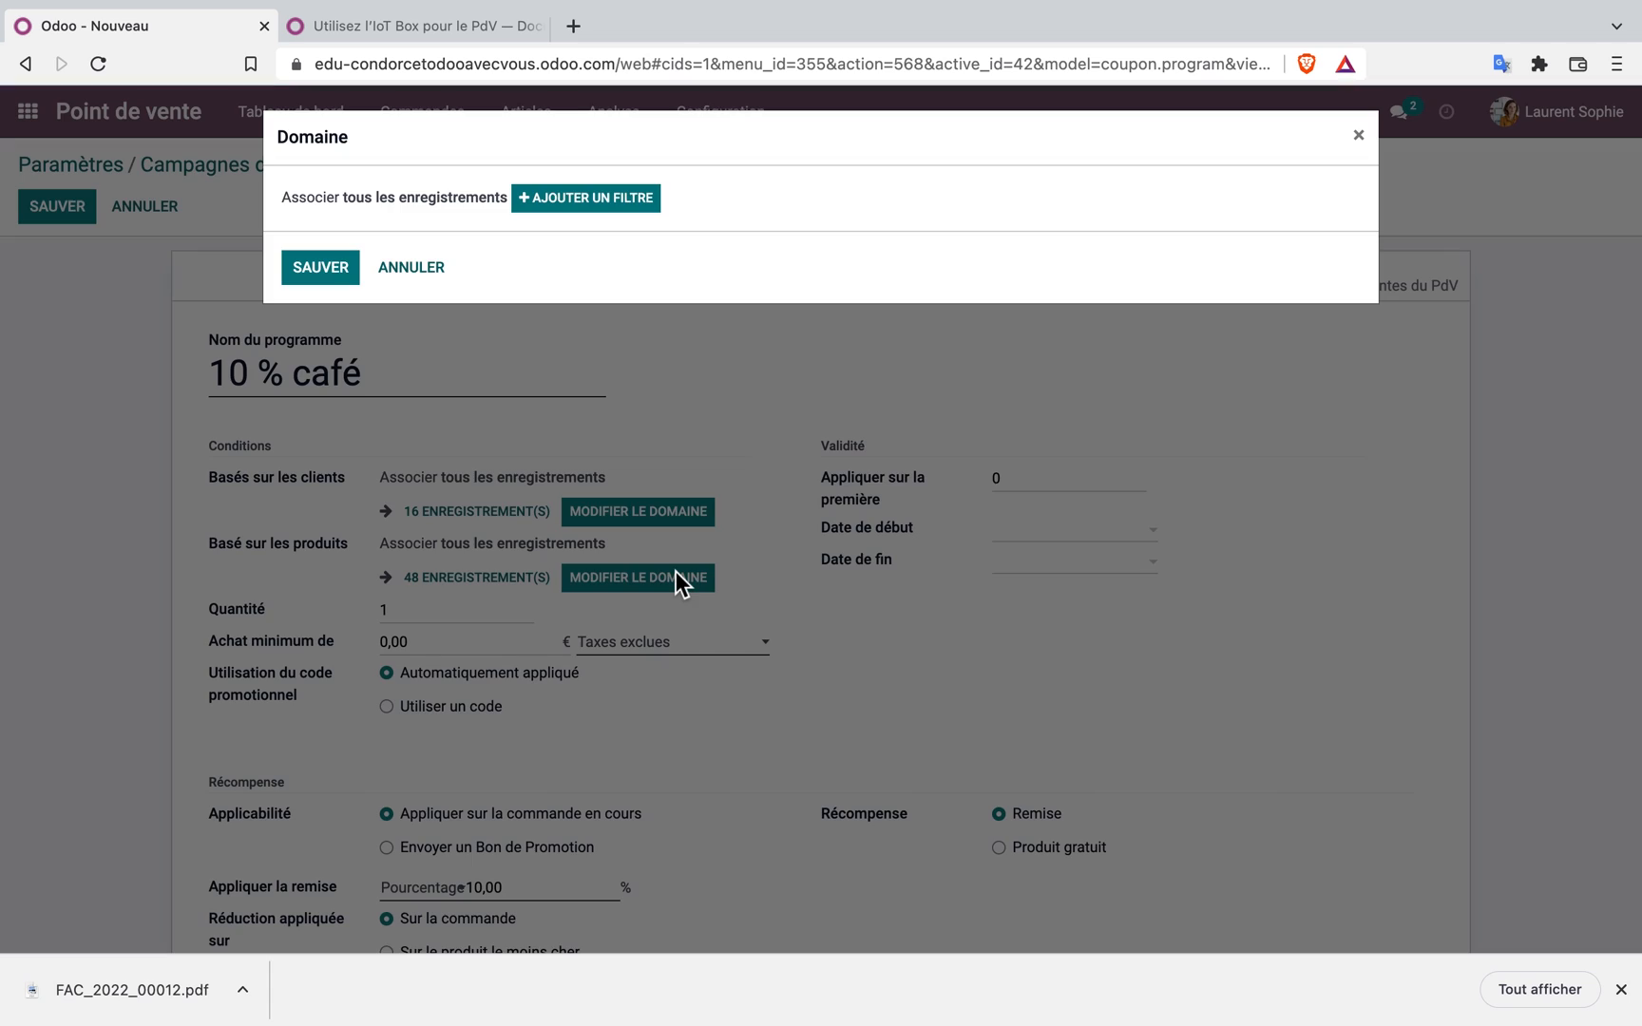
click(630, 201)
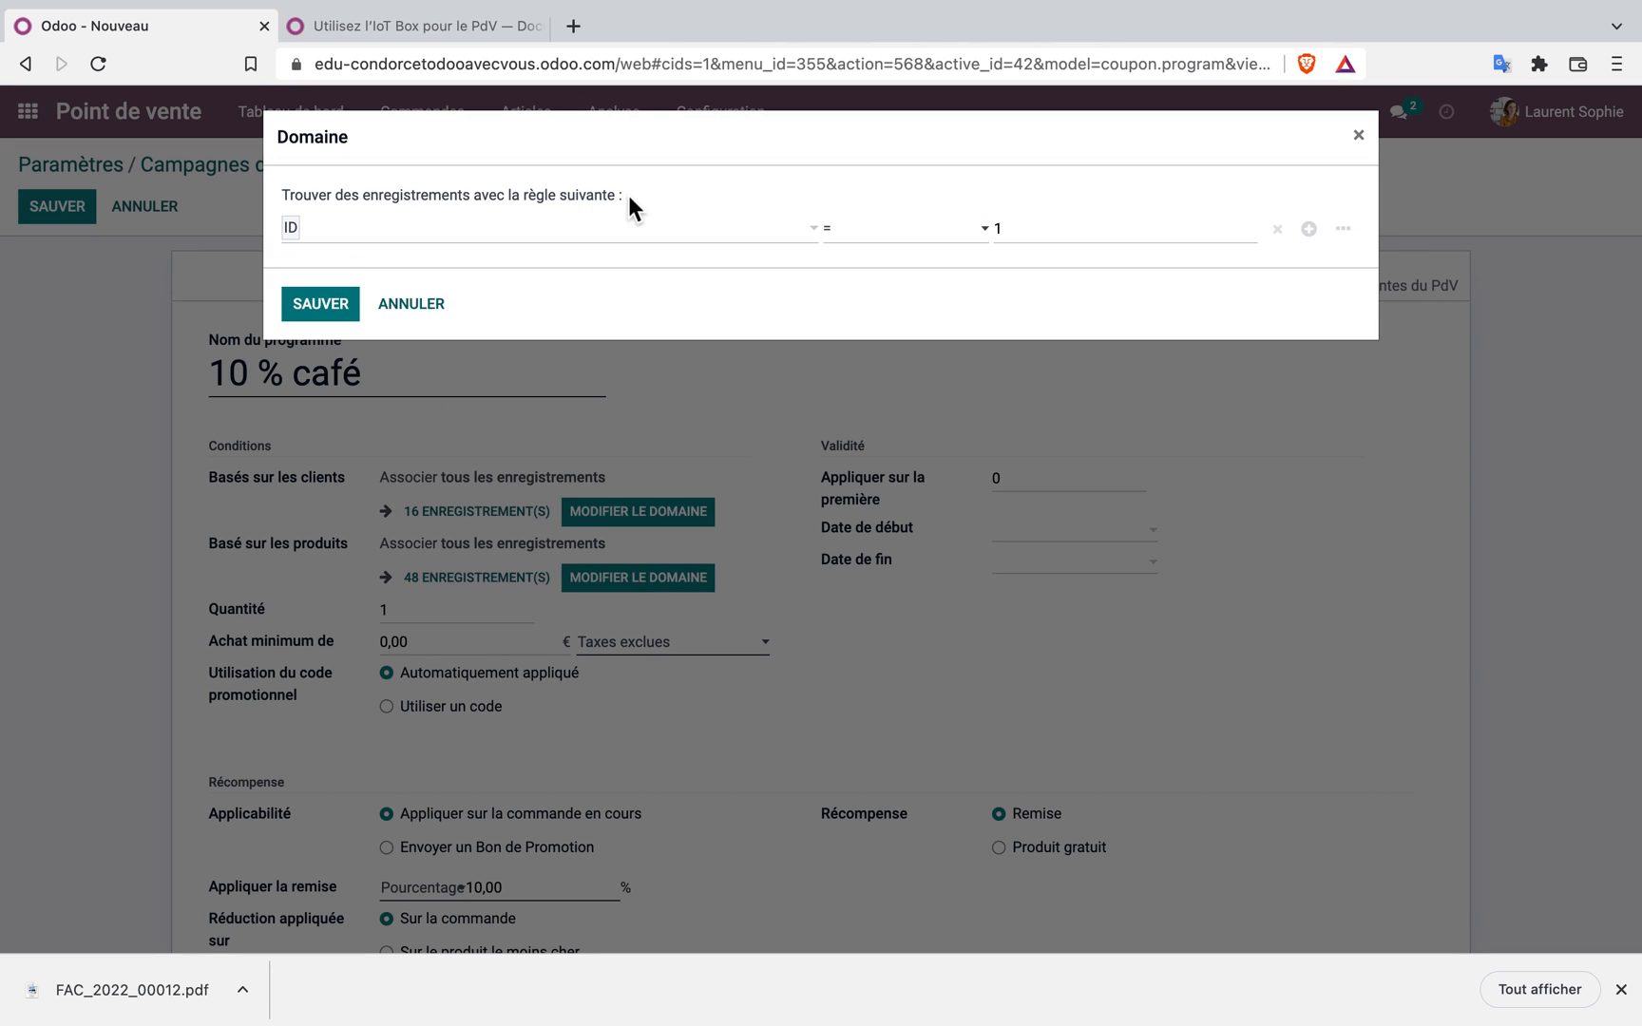
click(810, 234)
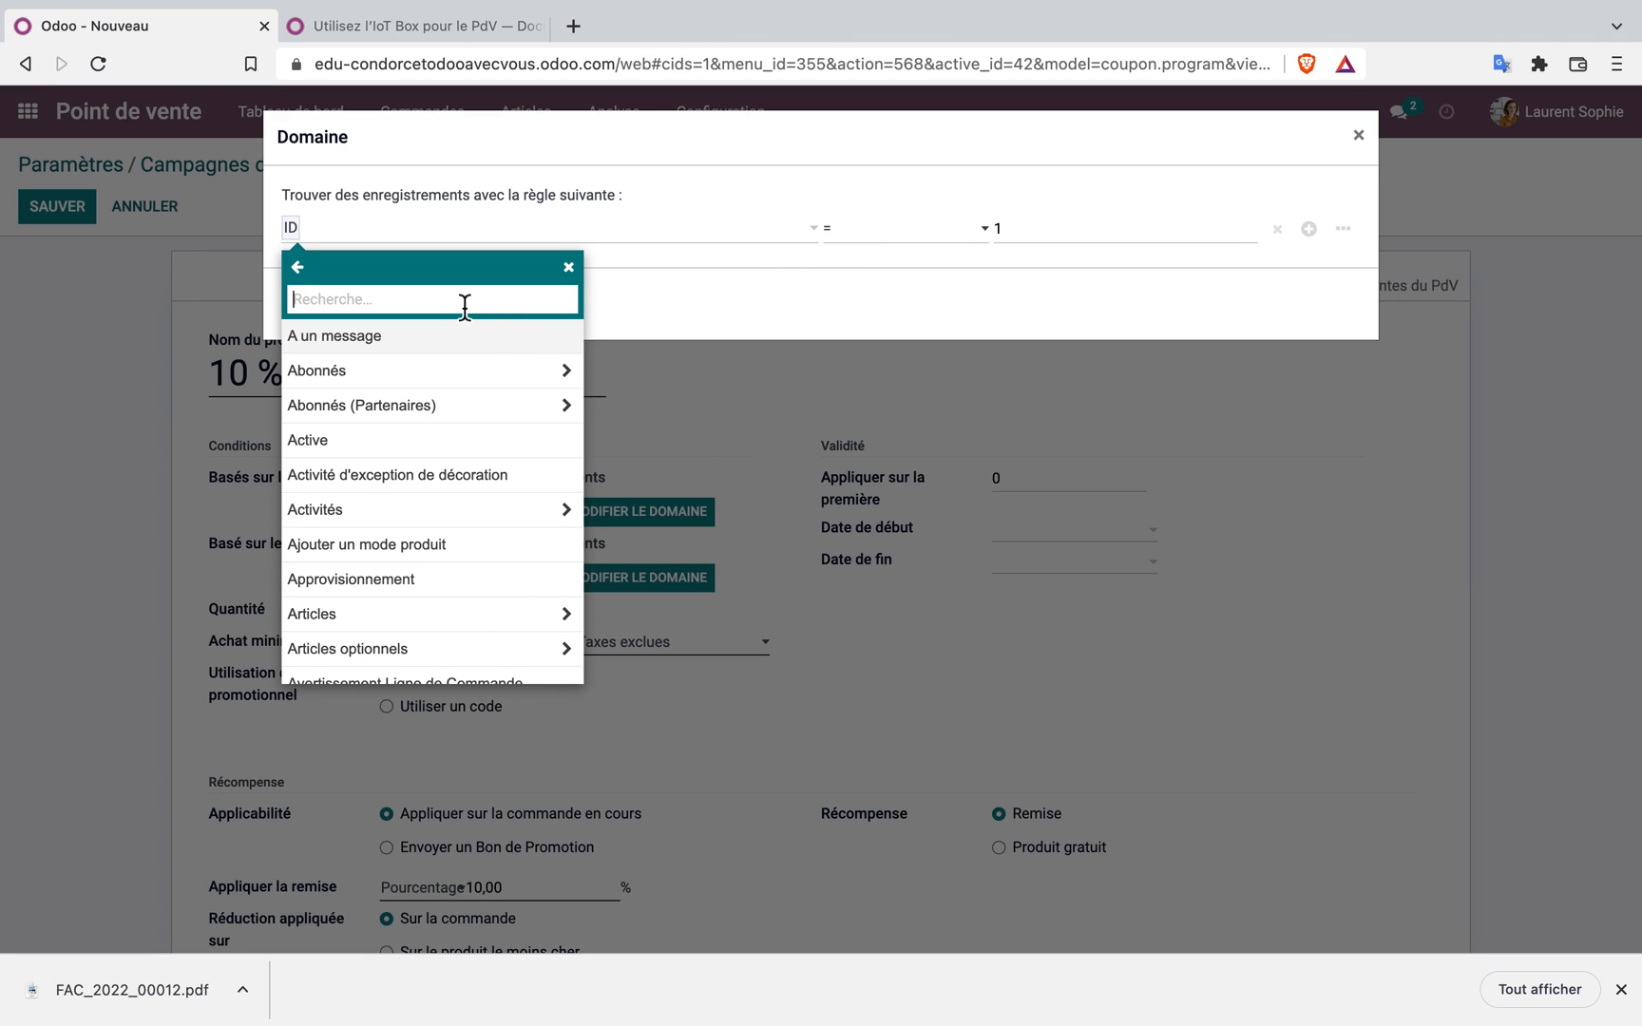
text(arti)
click(354, 344)
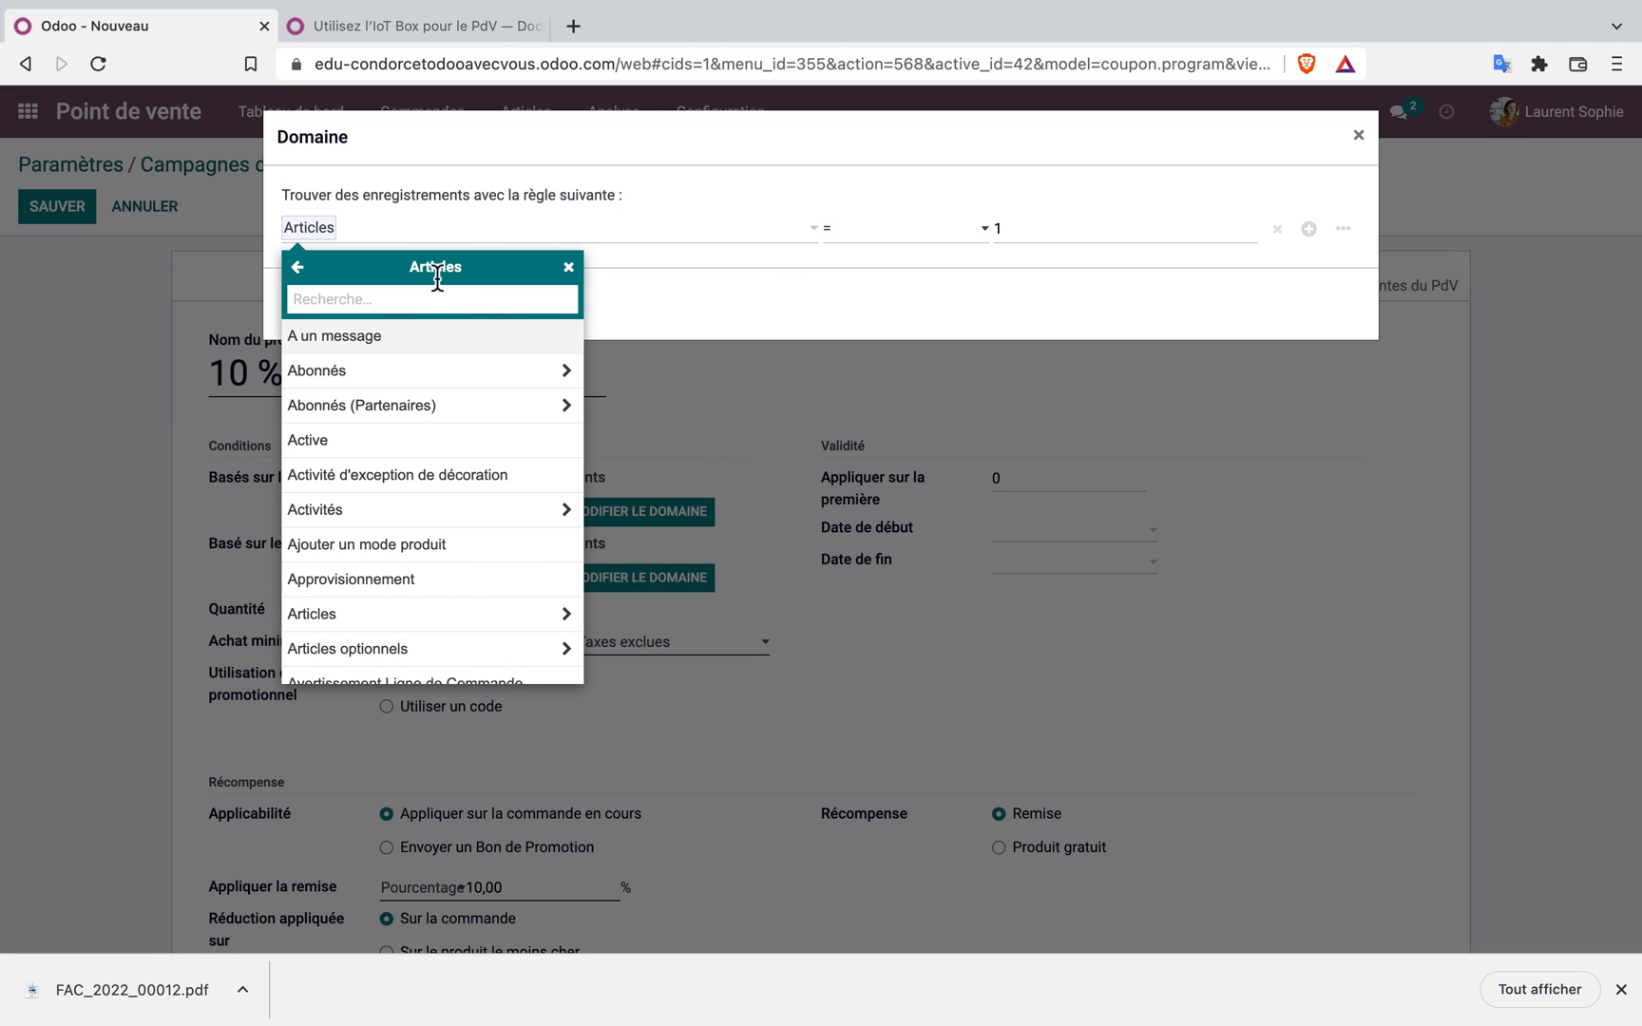
click(914, 250)
click(909, 249)
click(934, 283)
click(1082, 229)
key(BackSpace)
text(café)
click(330, 304)
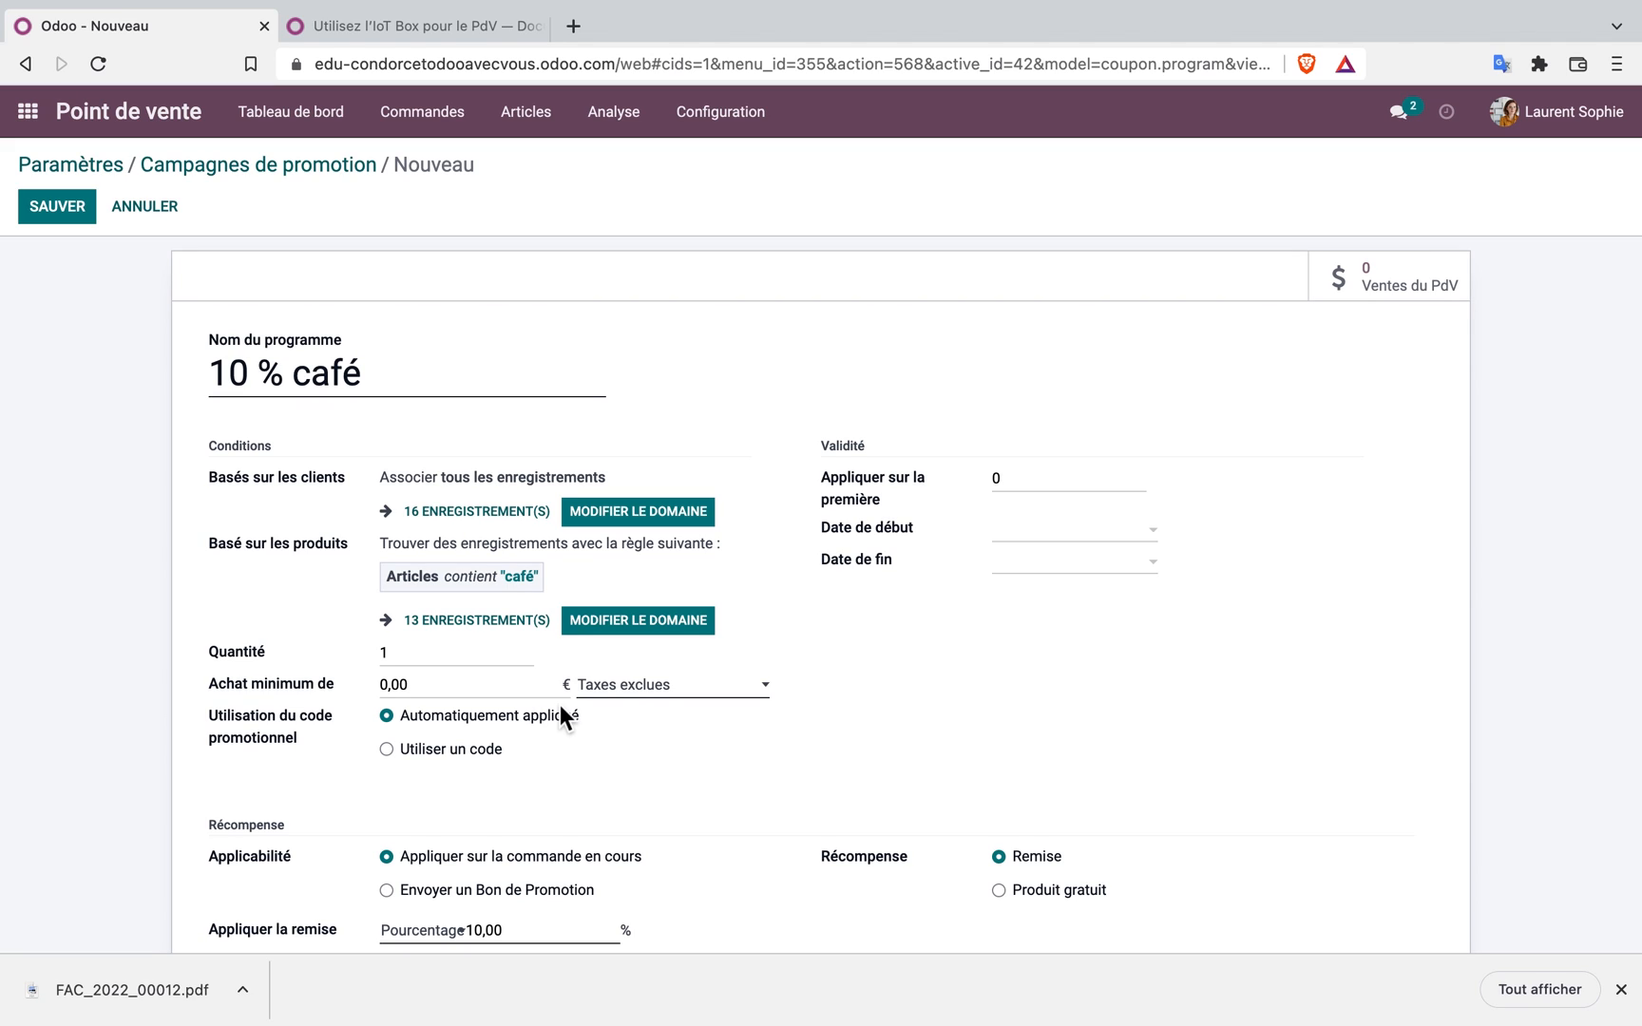
Review the list of products matching the campaign's café filter and close it
click(483, 623)
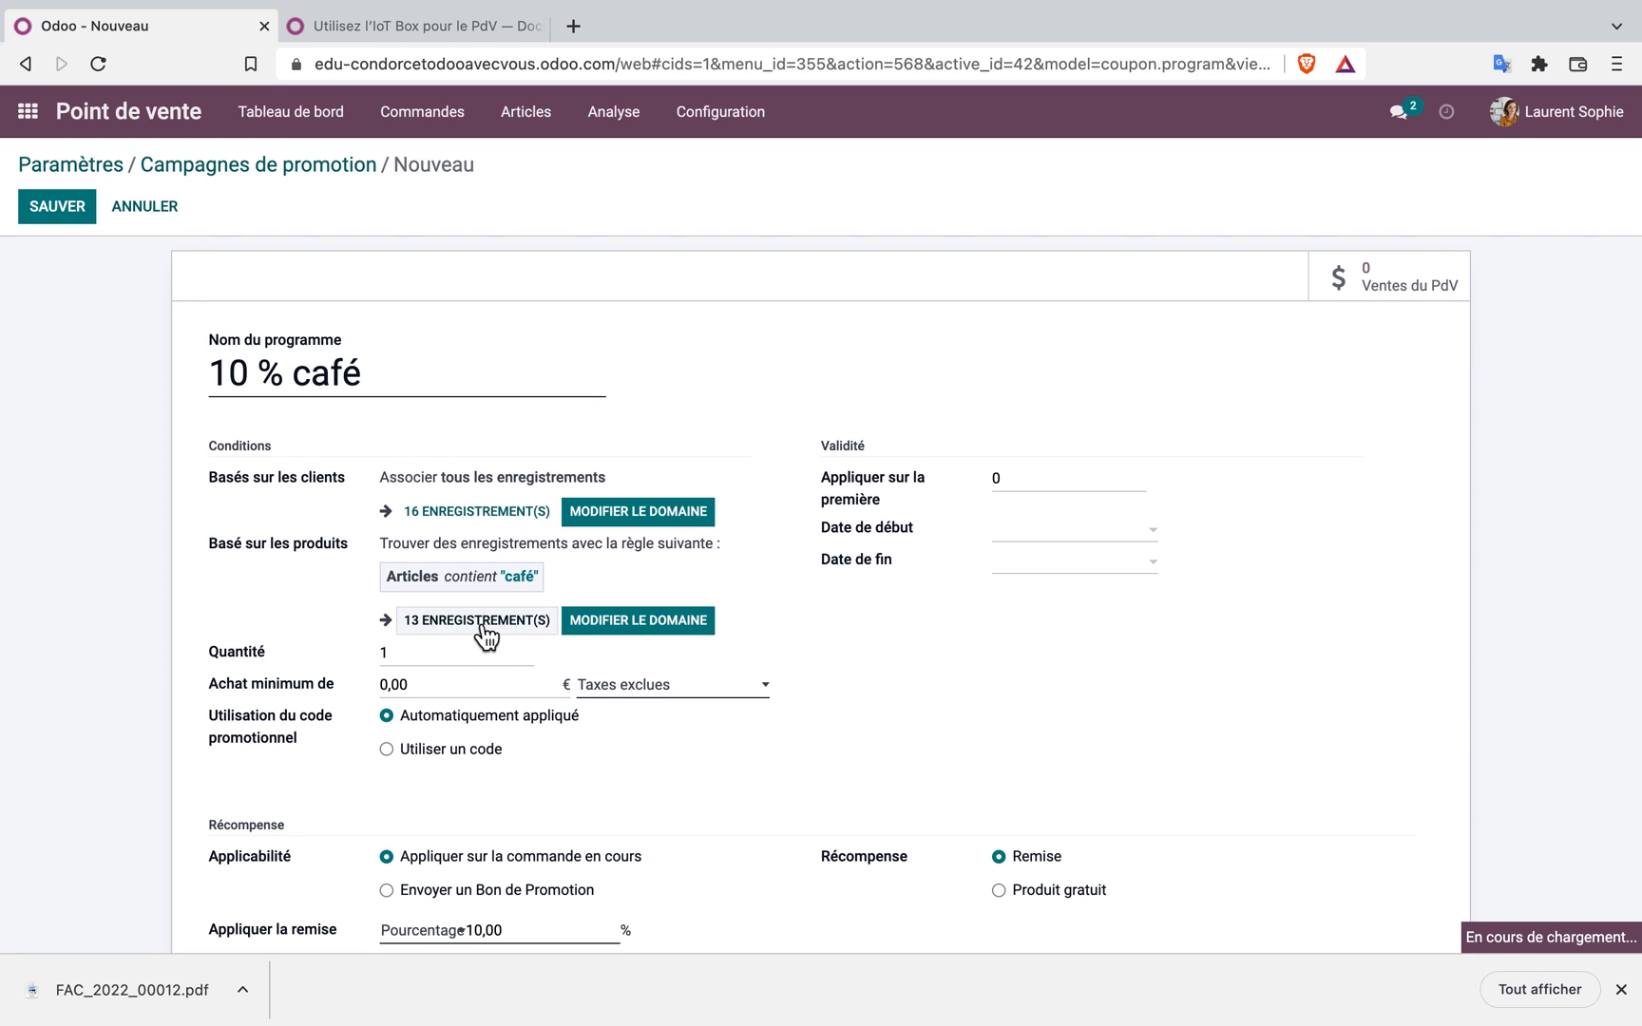
scroll(726, 495, down, 2)
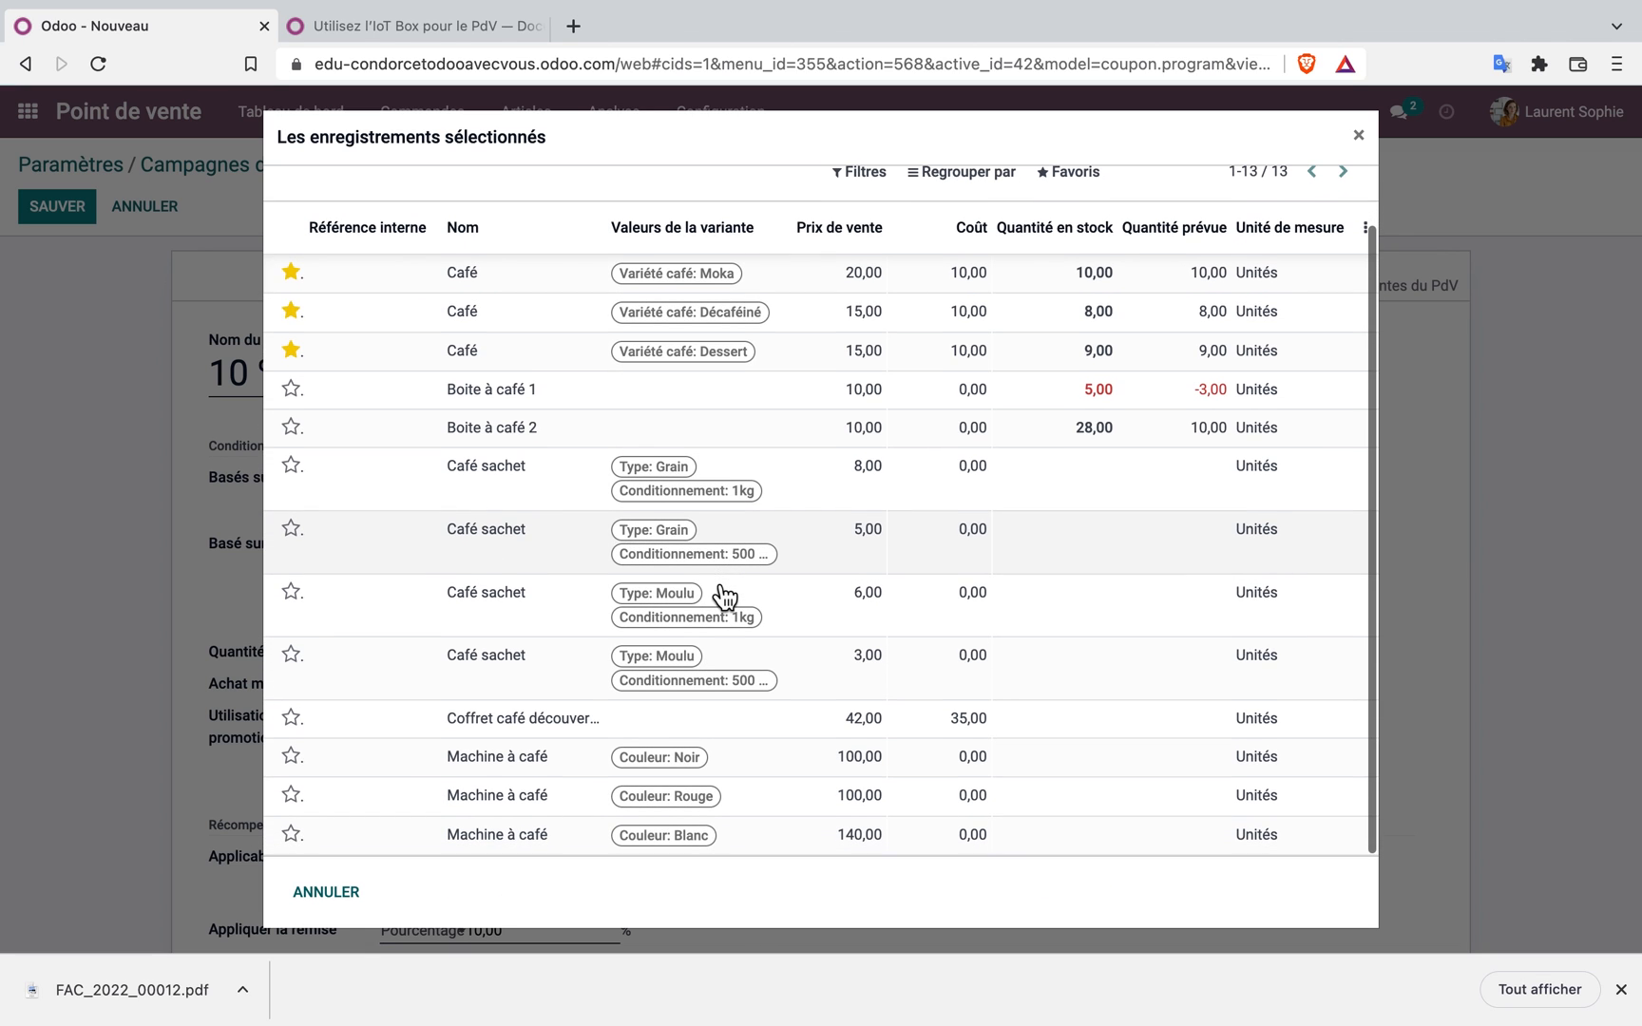
scroll(725, 596, up, 1)
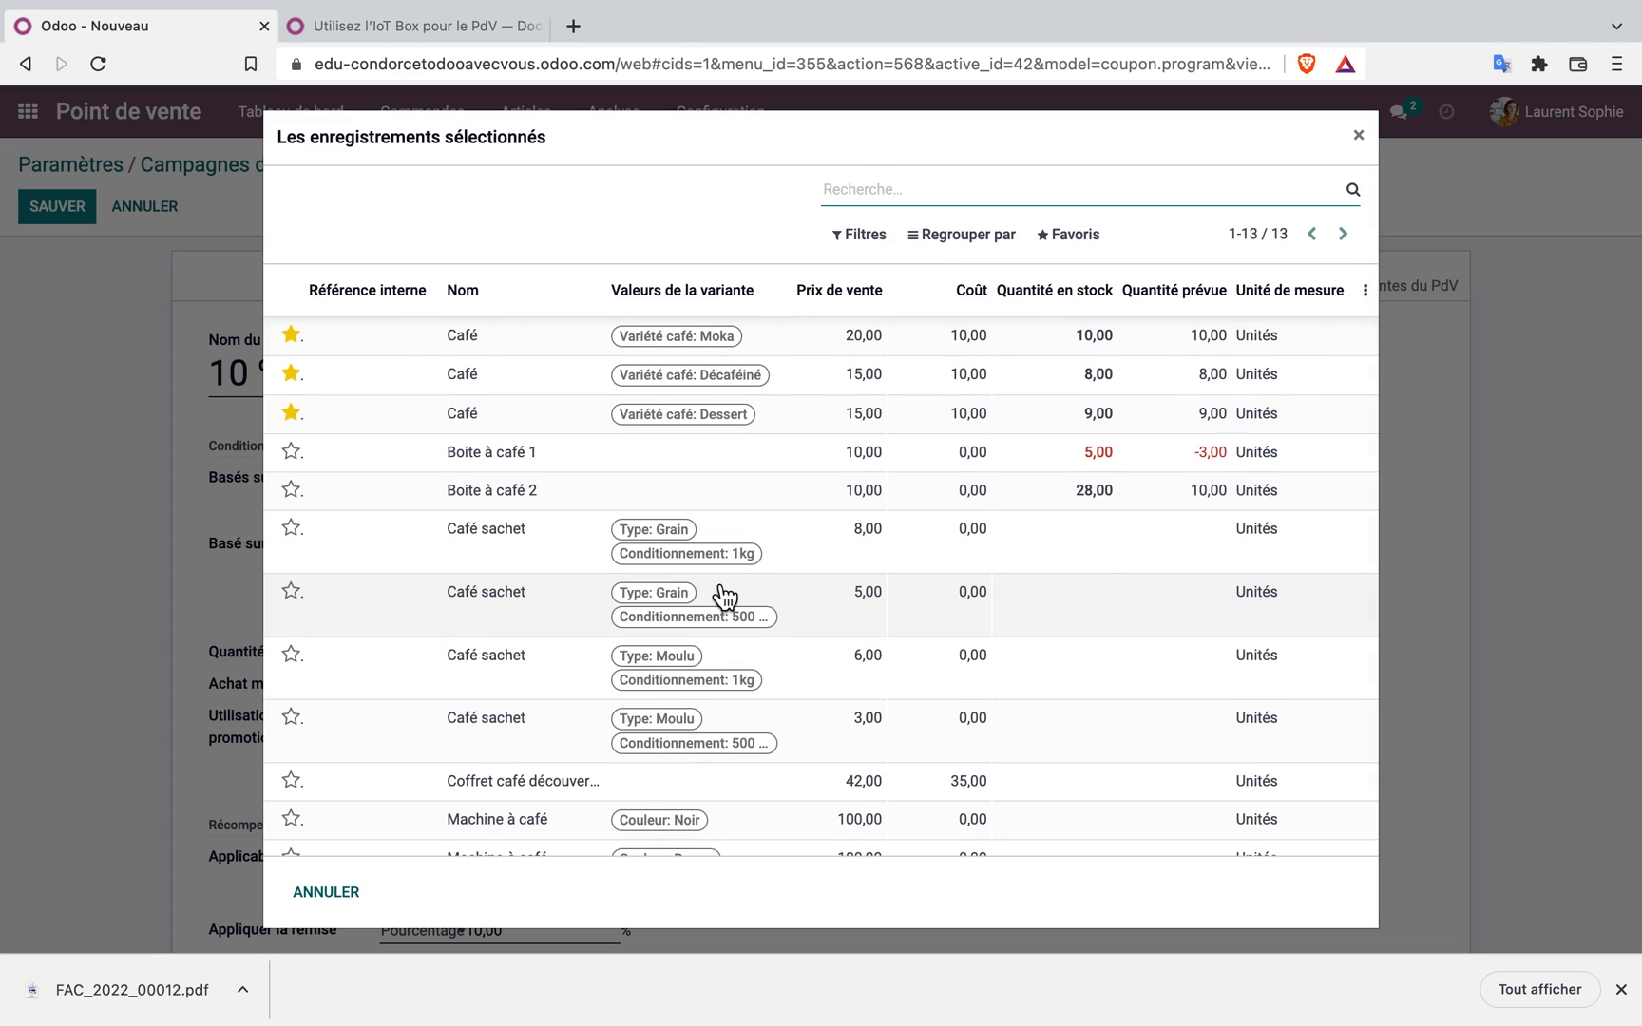
click(1360, 151)
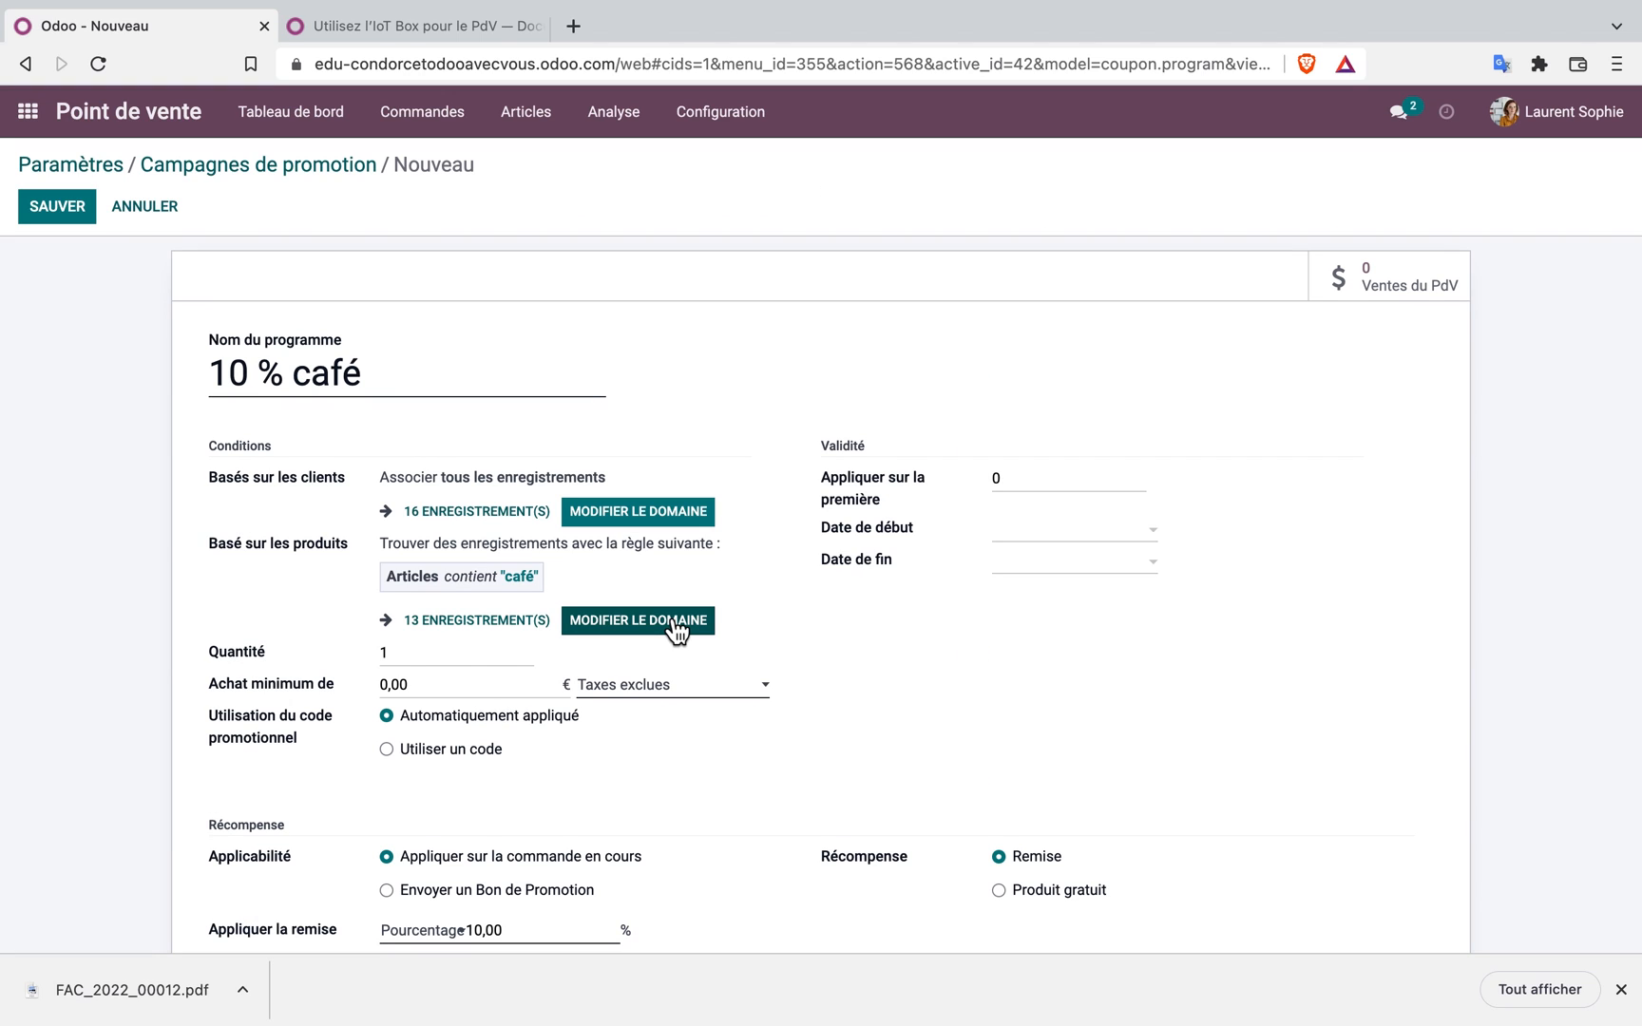
Check the campaign's required quantity, minimum purchase, promo code use and reward options
click(424, 661)
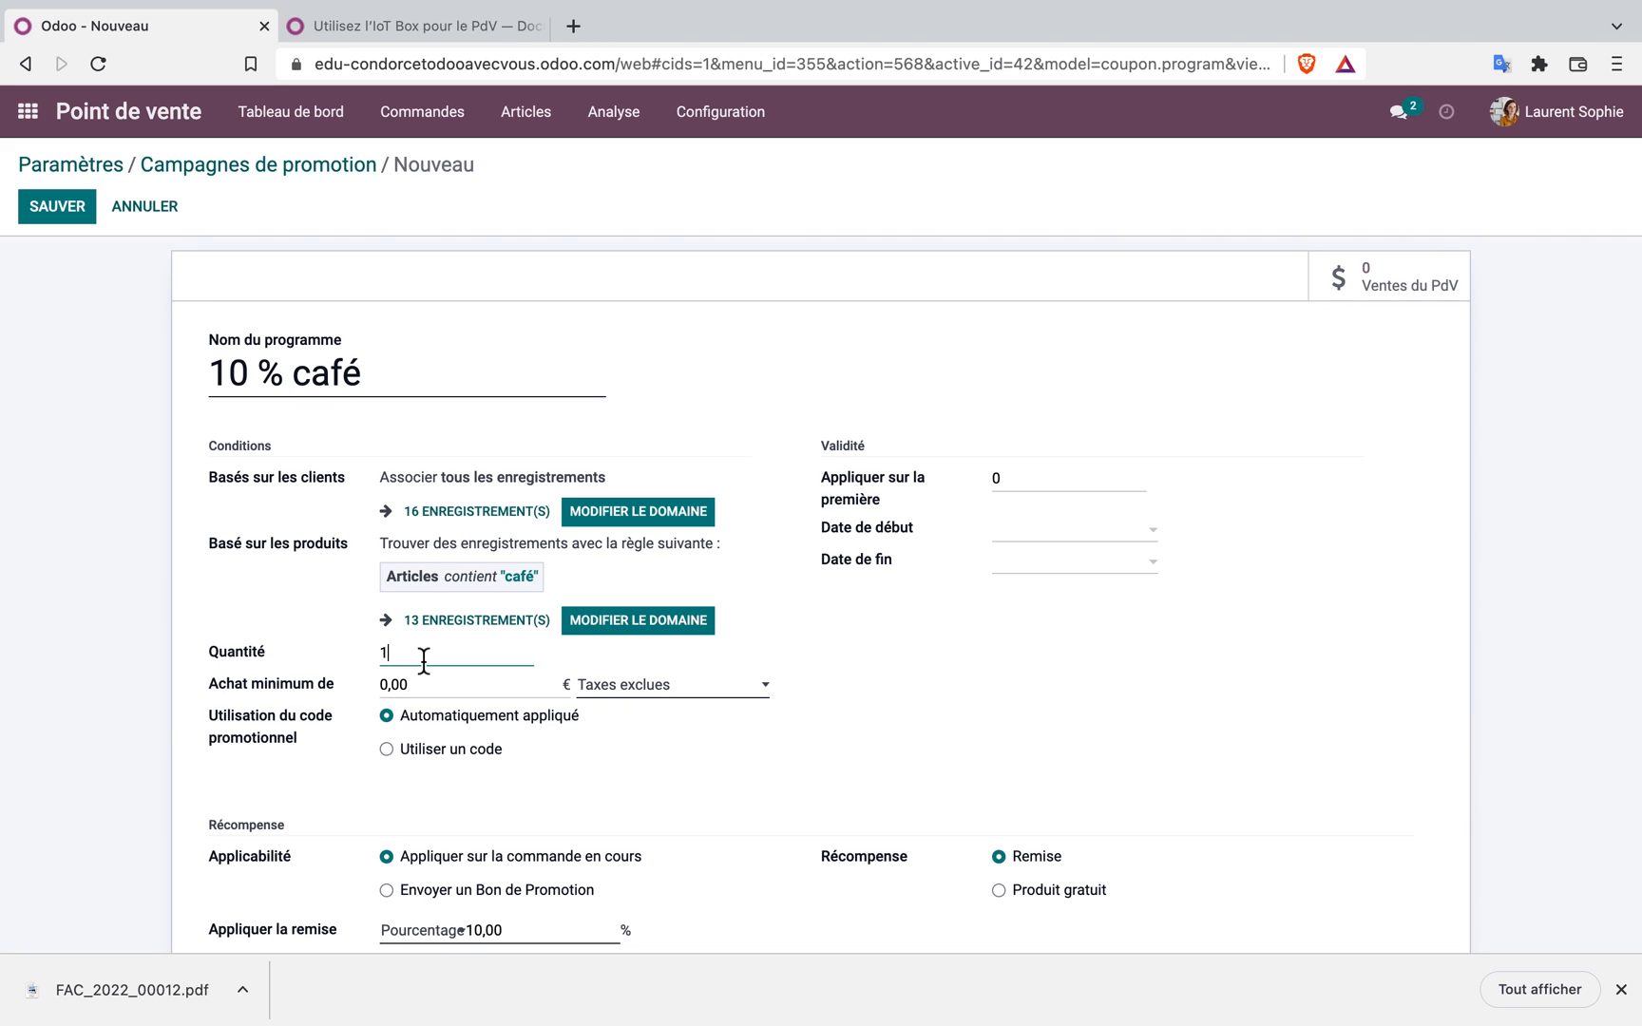
click(424, 685)
scroll(438, 747, down, 1)
scroll(436, 739, down, 1)
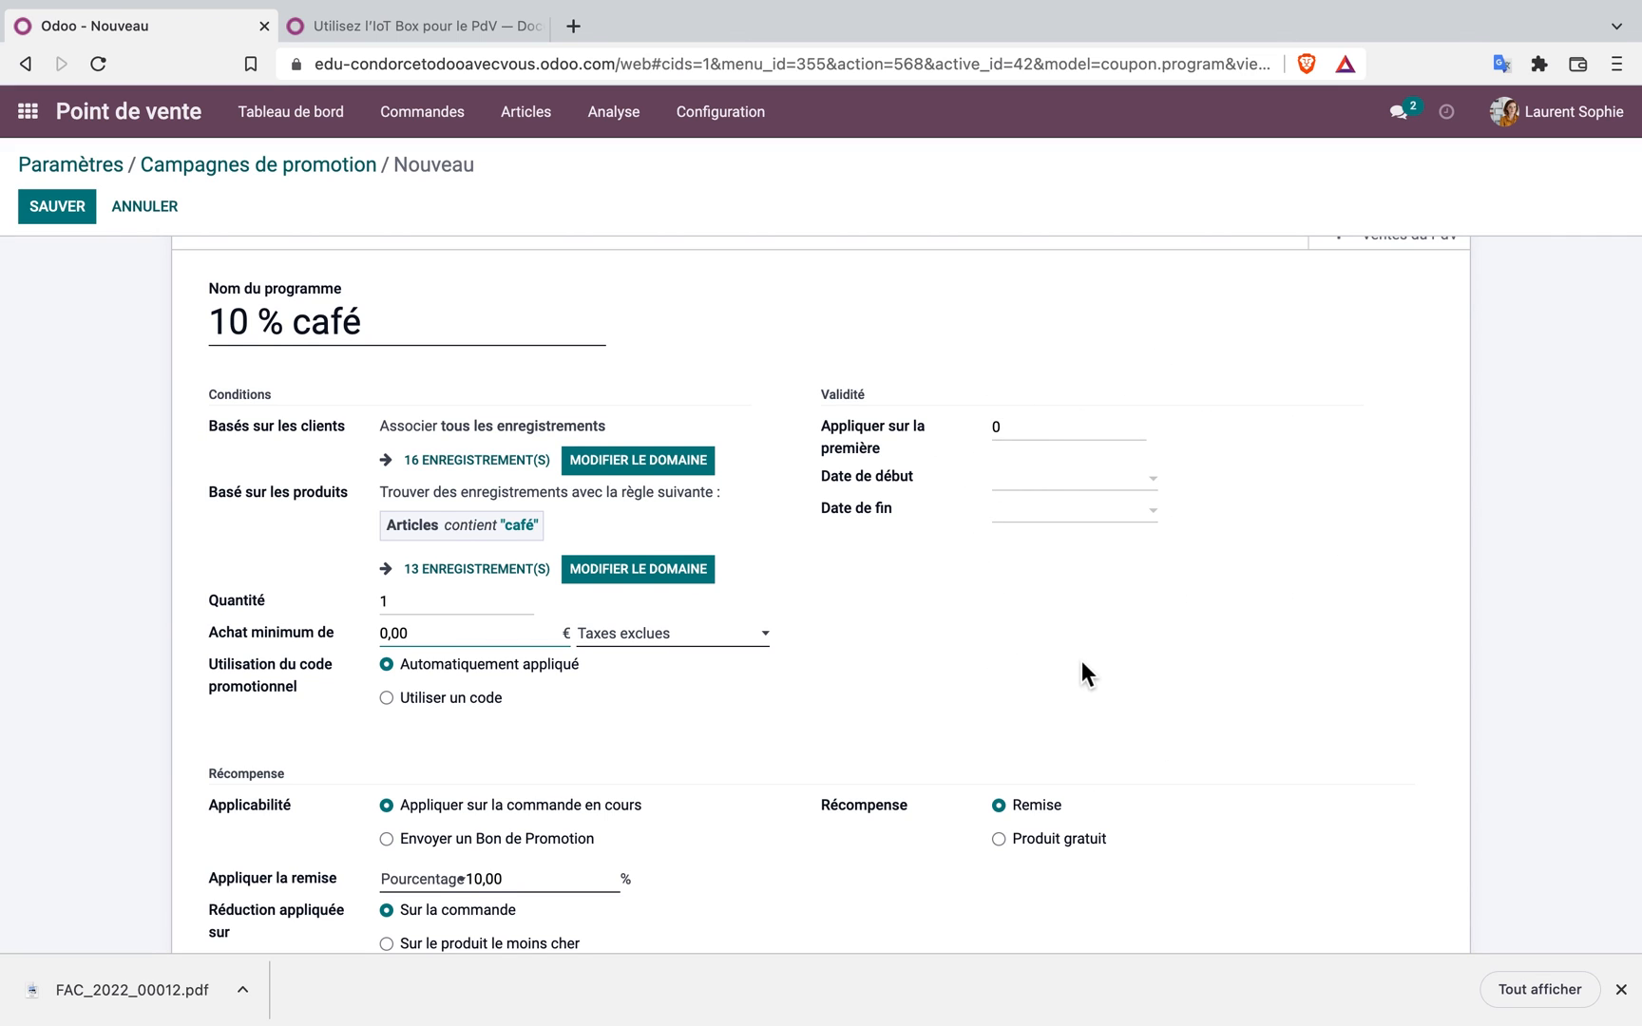
scroll(1081, 665, down, 3)
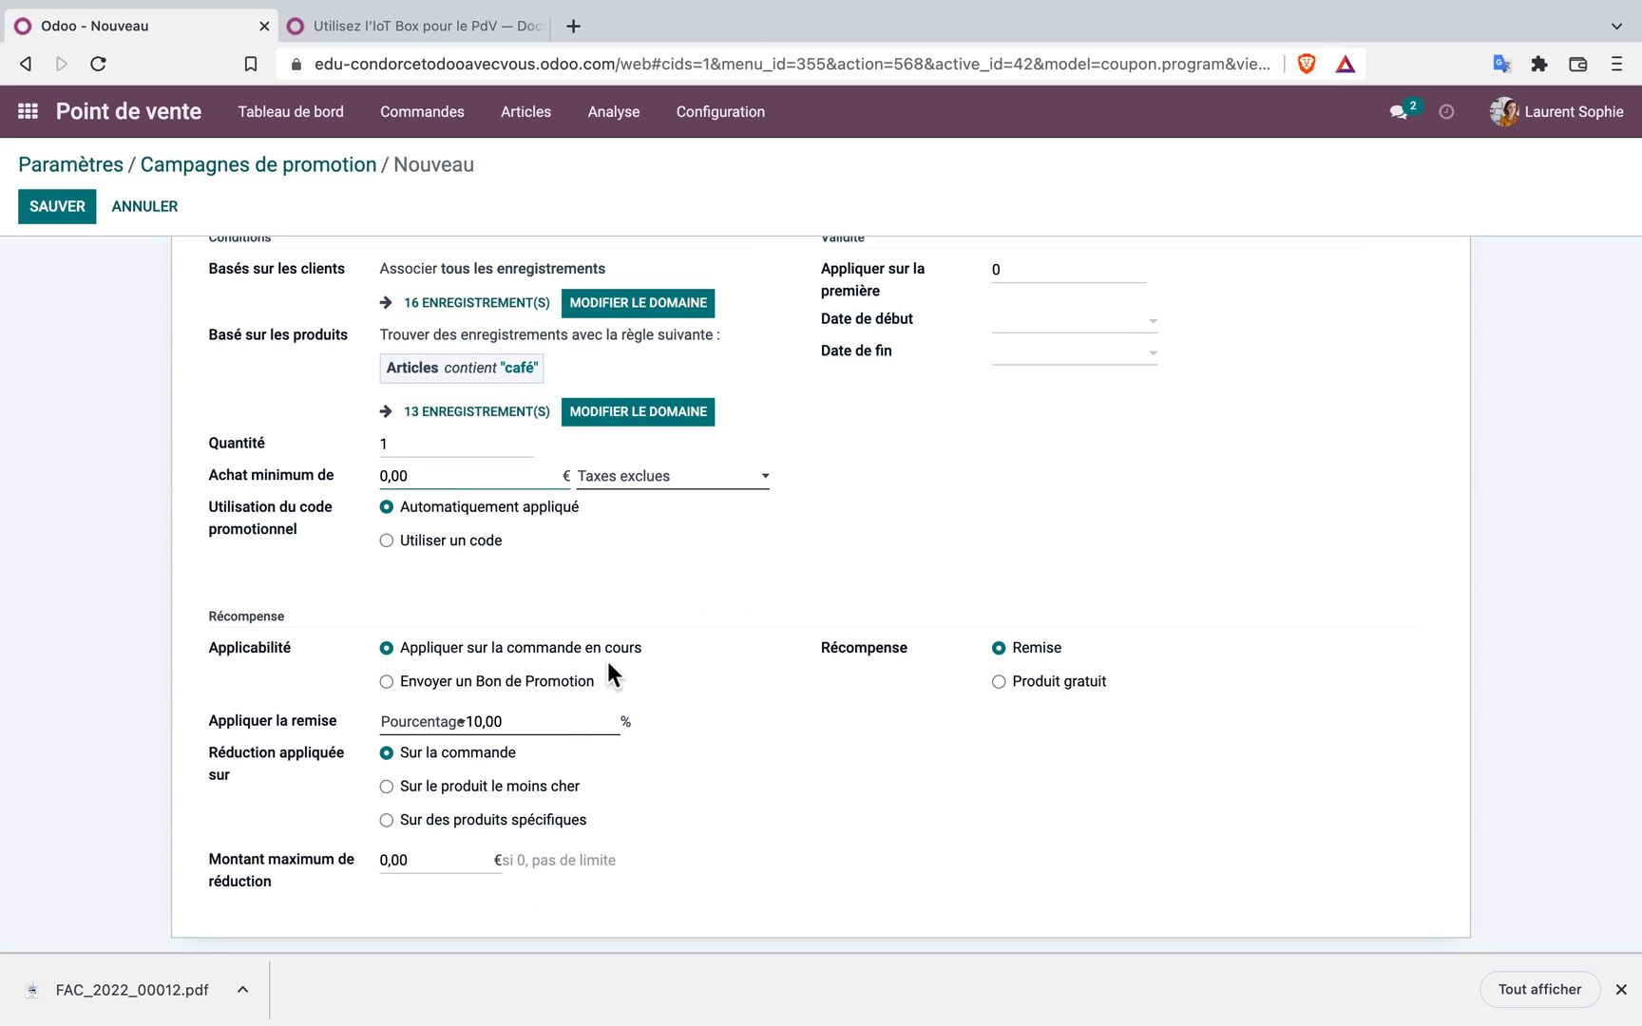
Set the campaign's percentage discount to 10 %
click(518, 732)
key(BackSpace)
key(BackSpace)
key(BackSpace)
key(BackSpace)
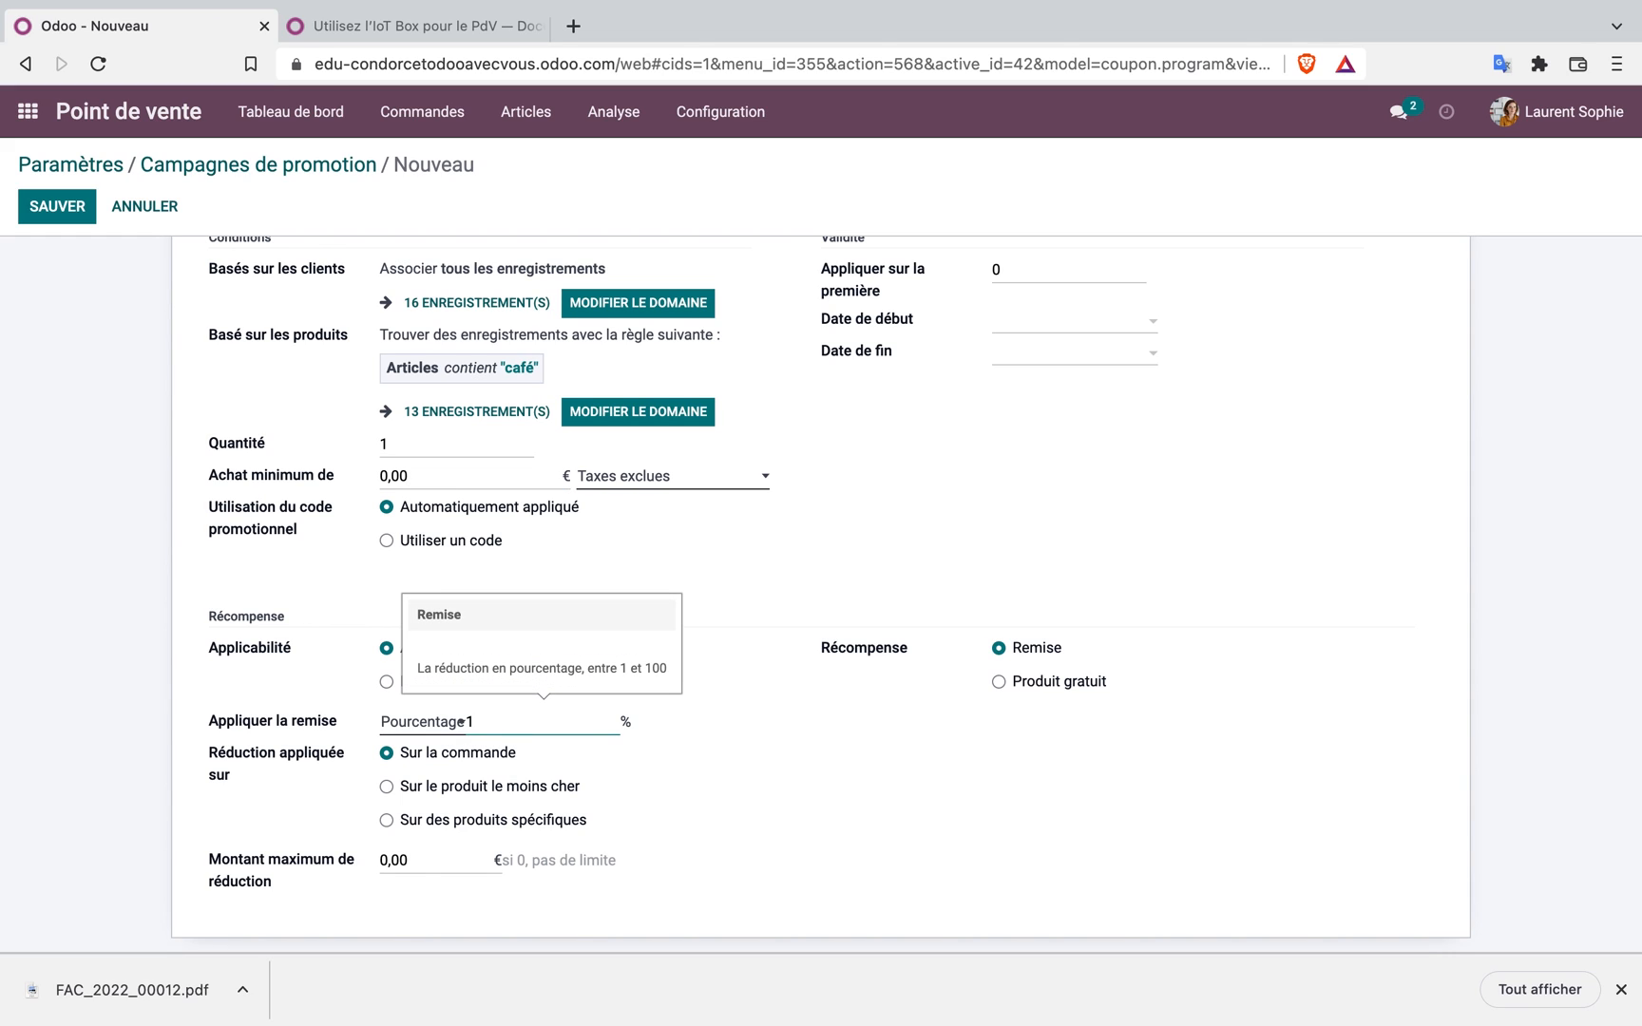
text(5)
key(BackSpace)
text(0)
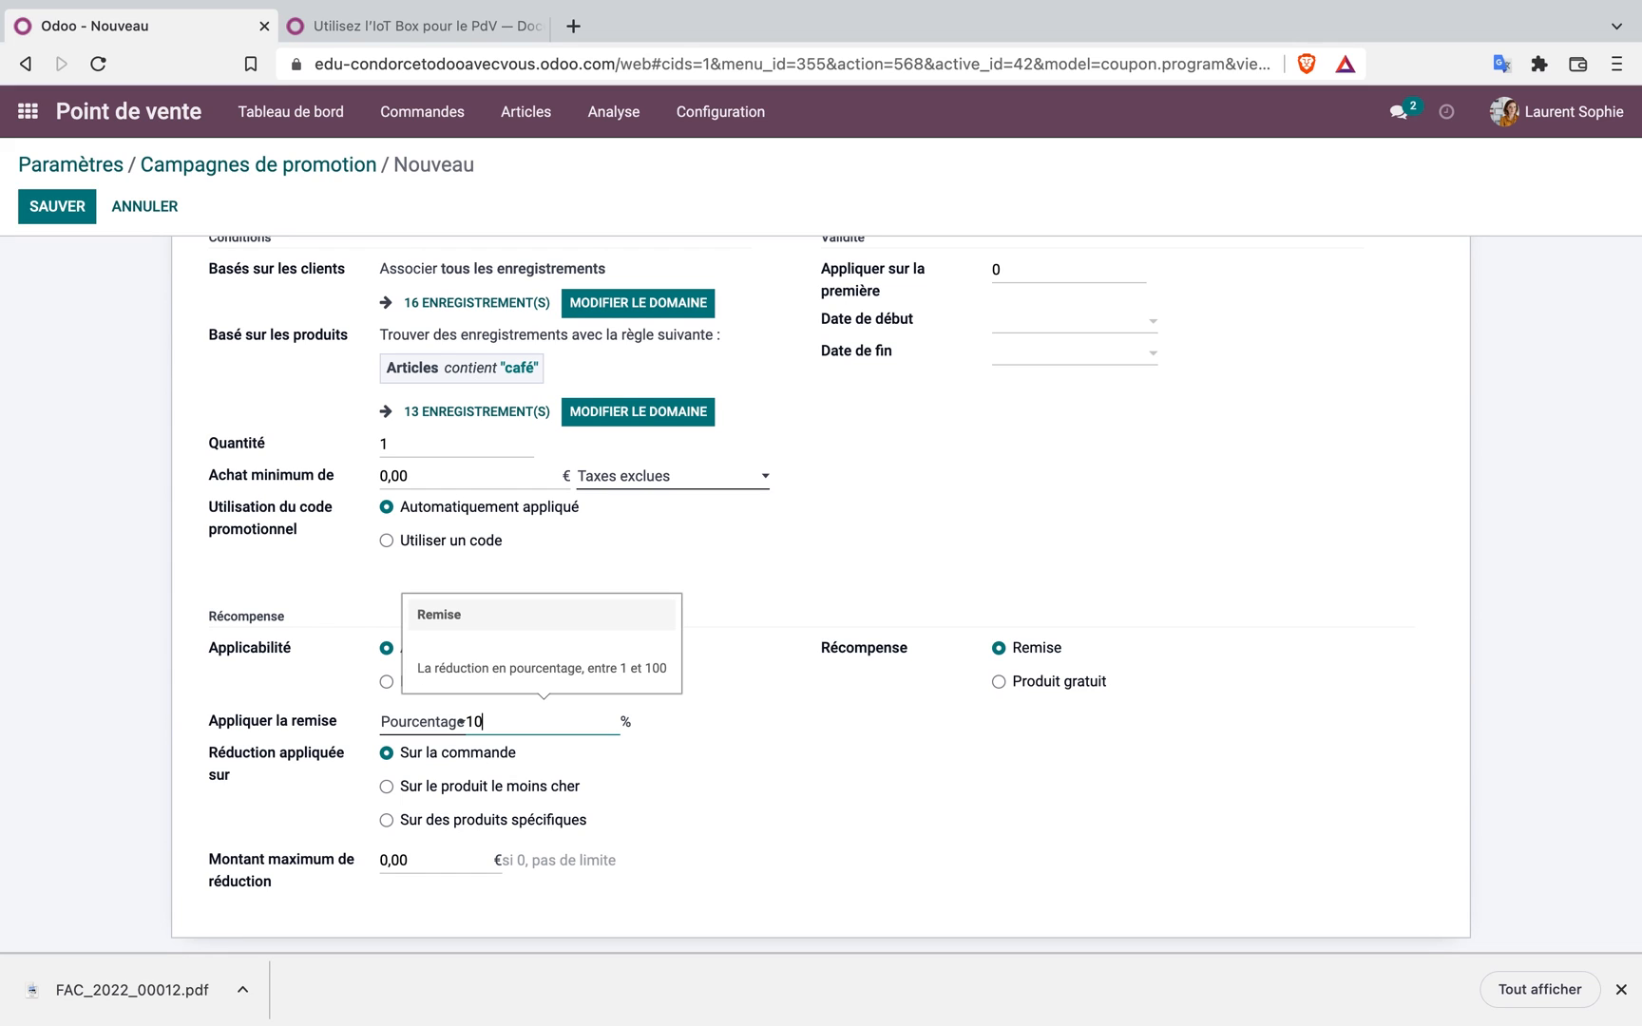
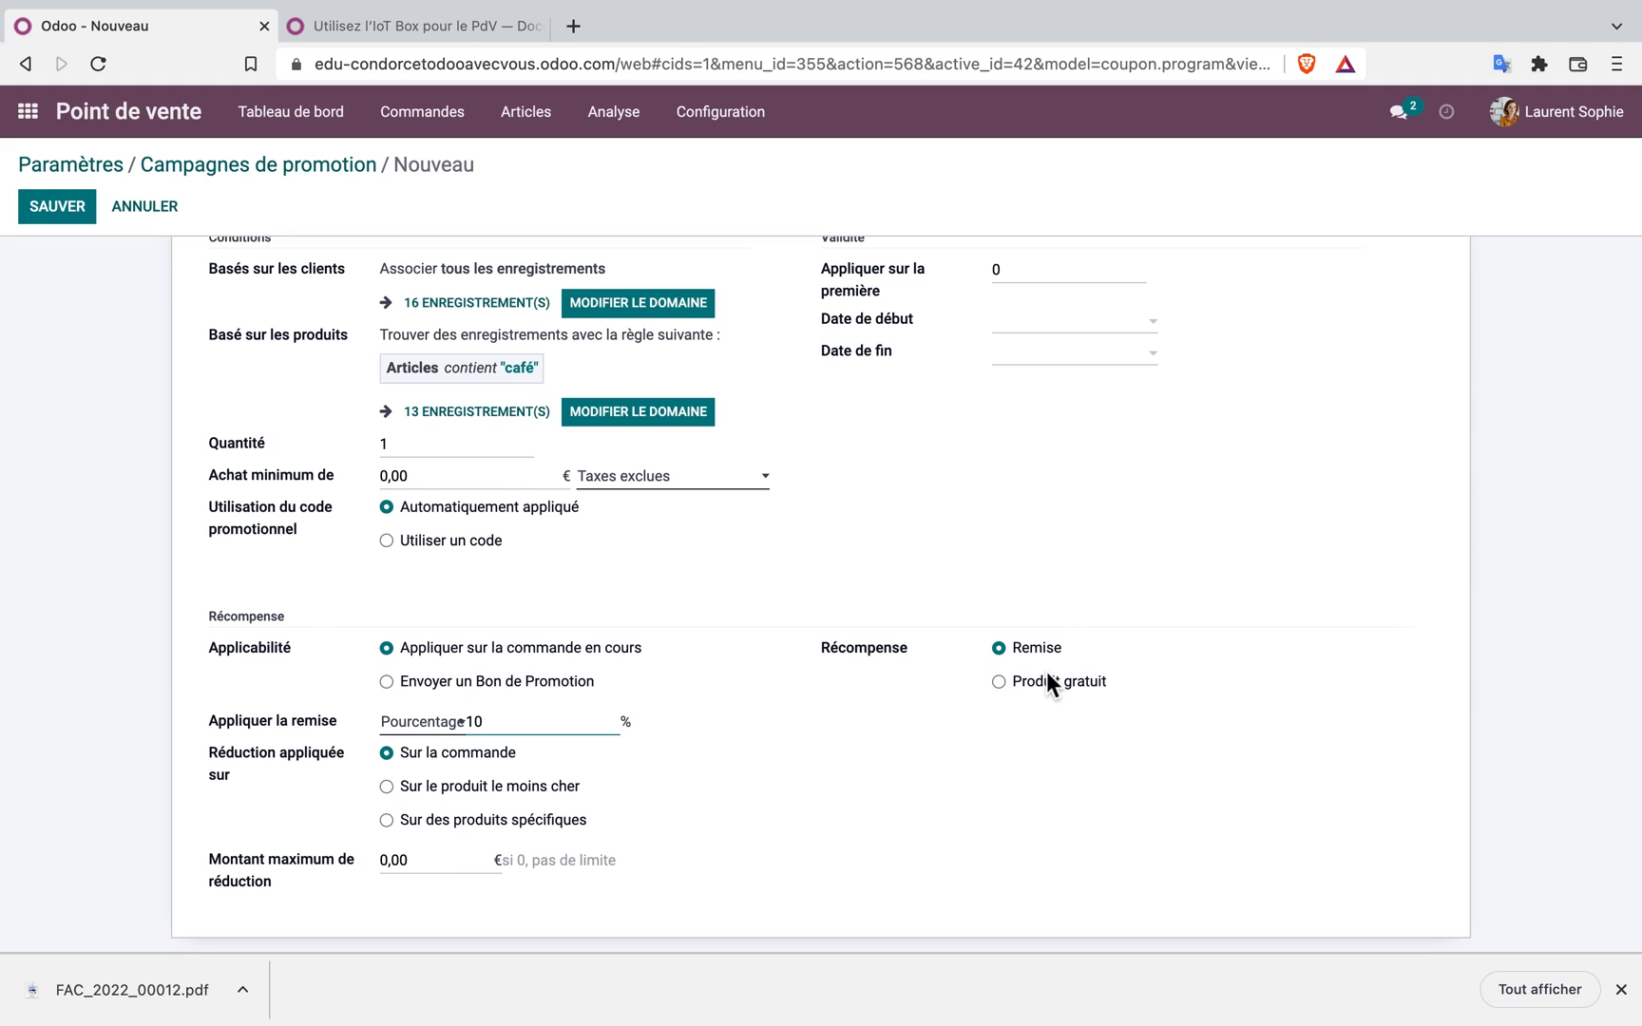
Try the Produit gratuit reward, switch it back to Remise and save the campaign
click(1001, 683)
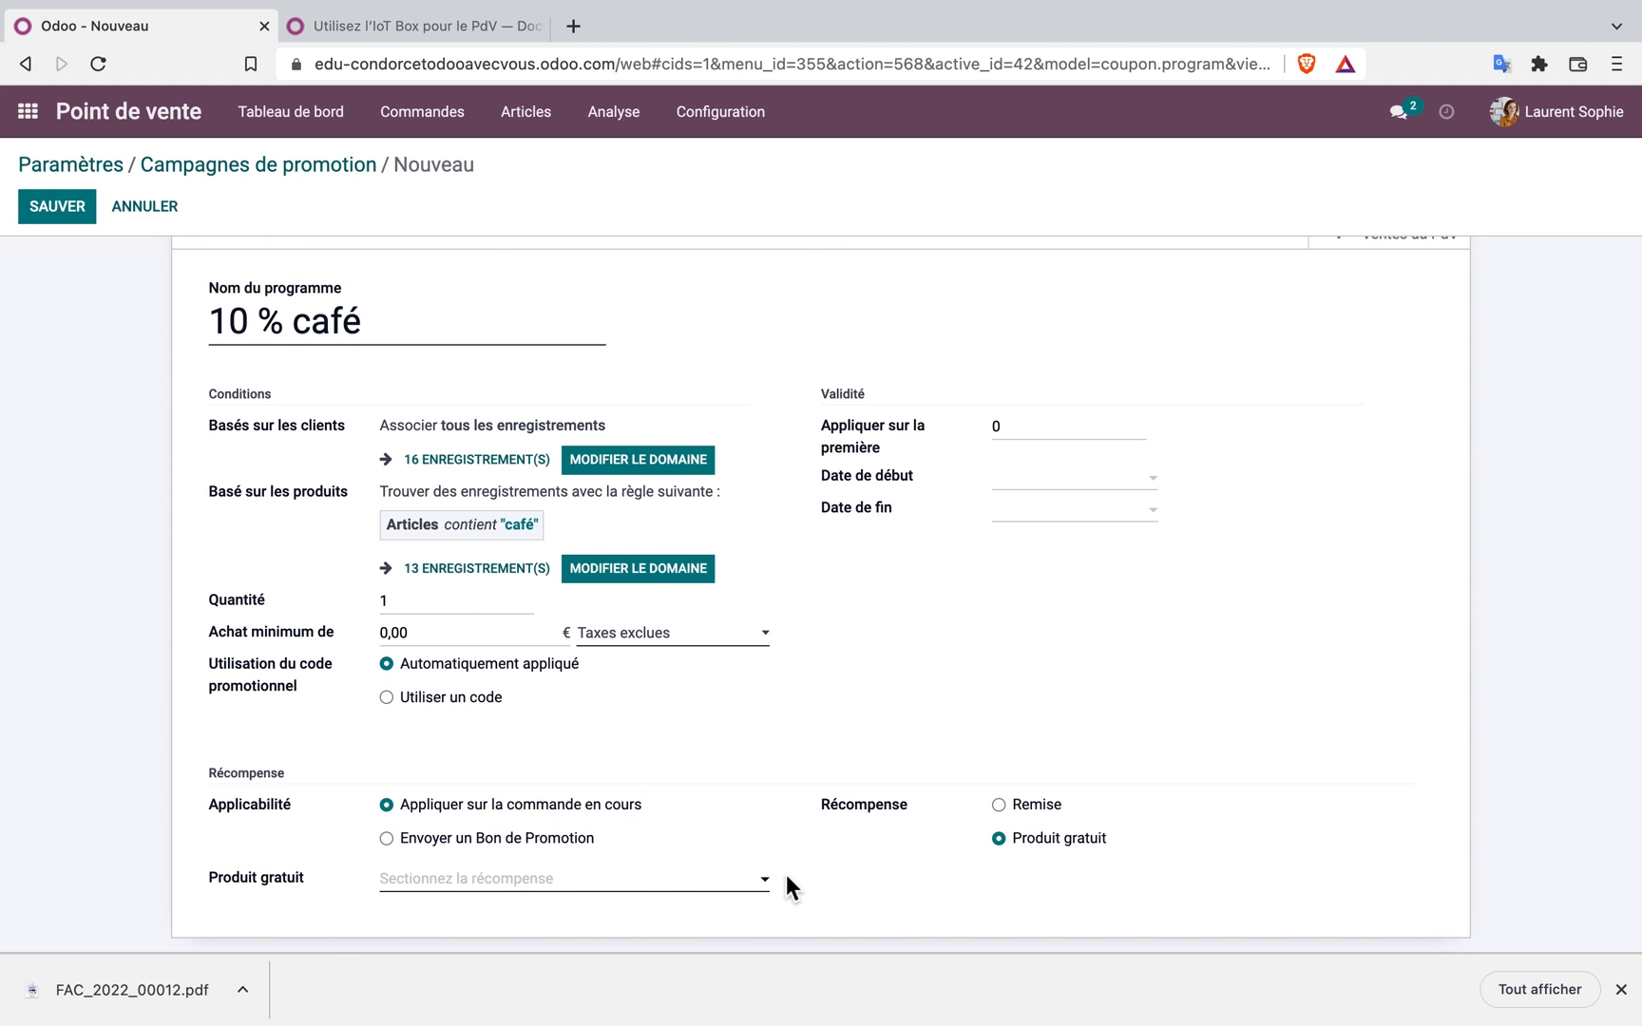
click(999, 804)
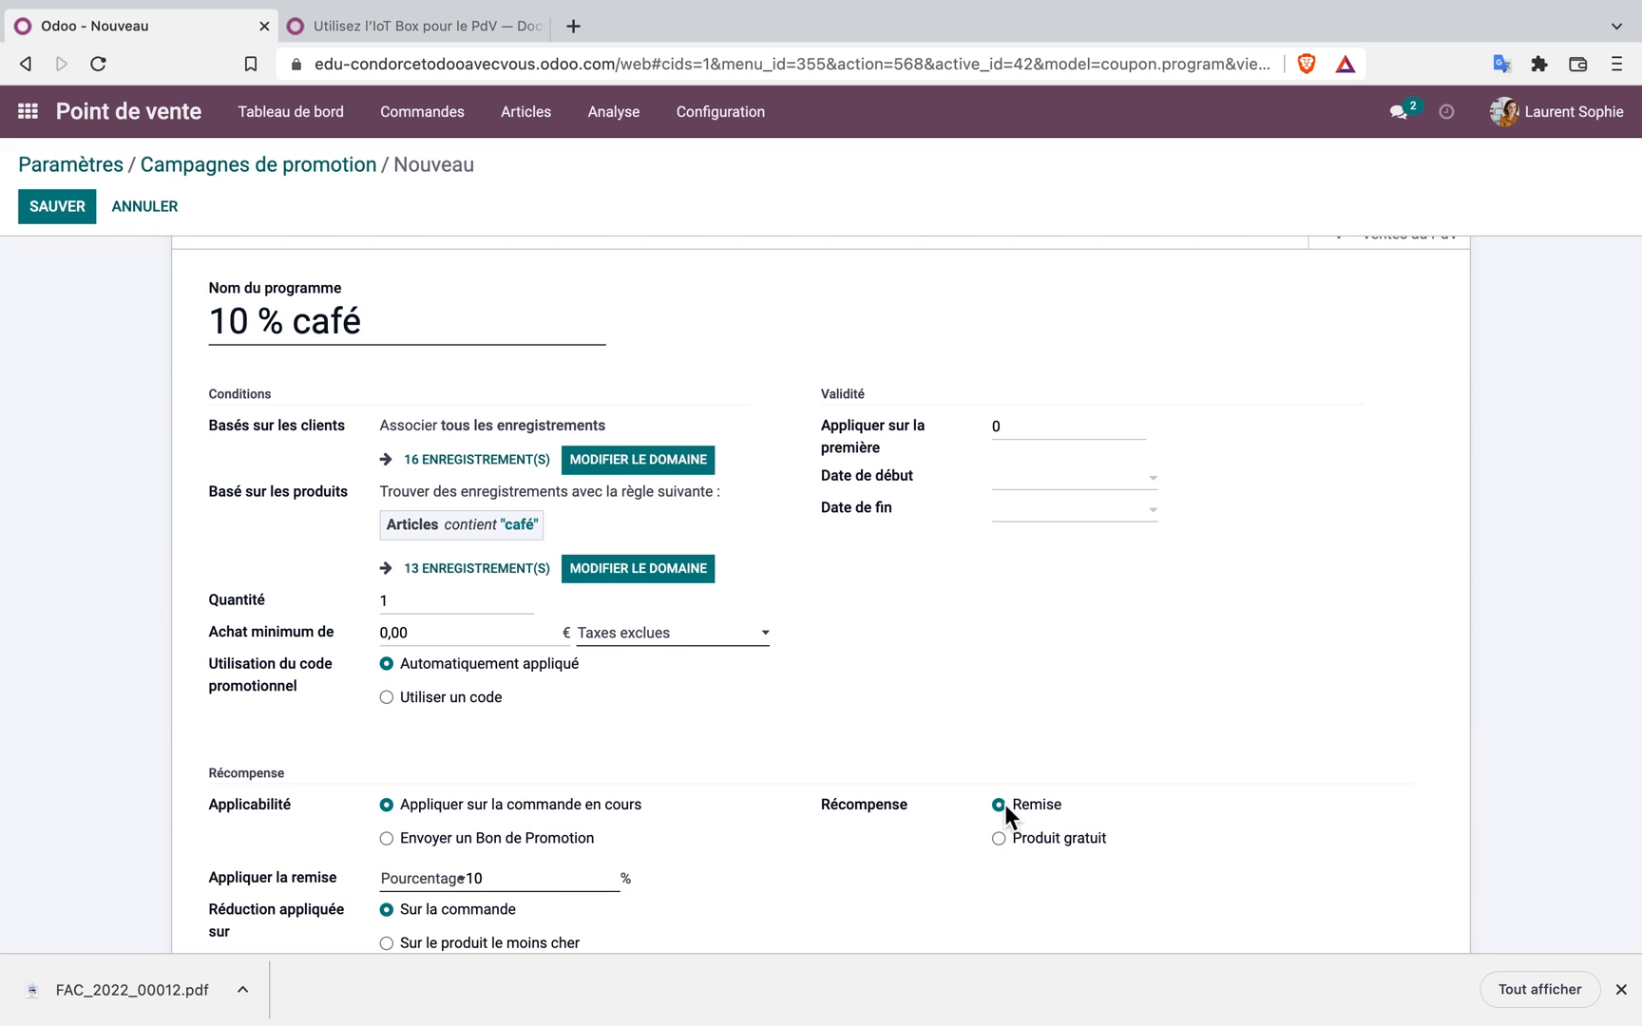
scroll(1004, 803, down, 3)
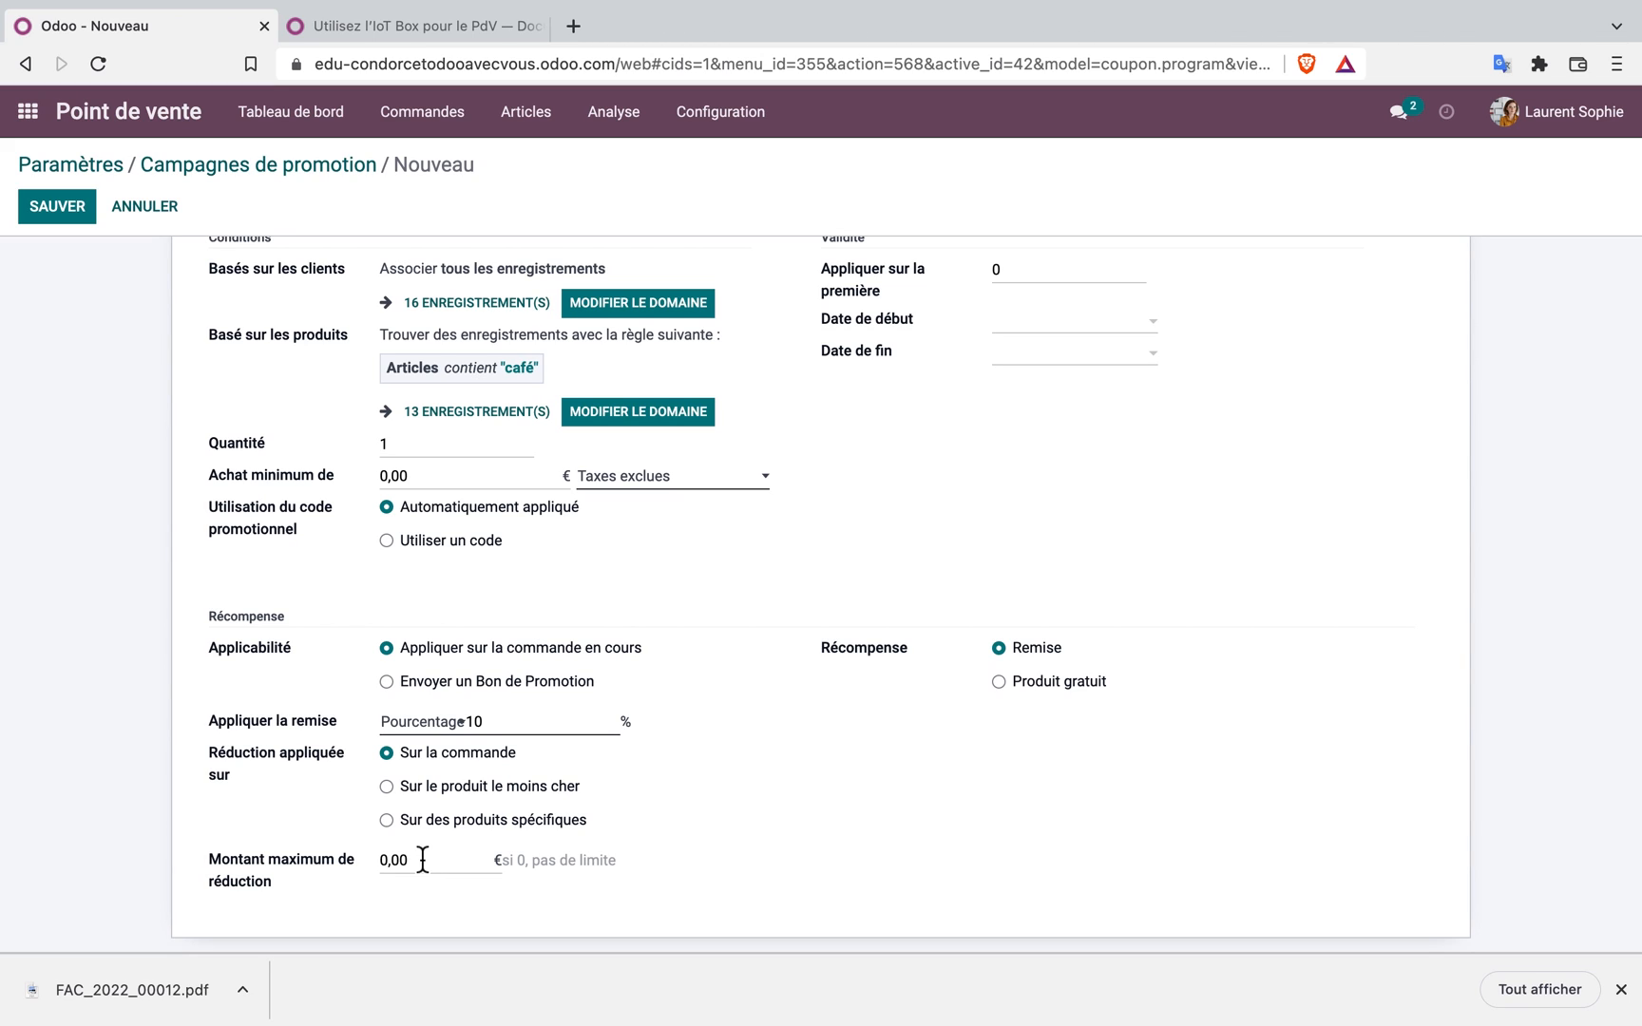
click(52, 207)
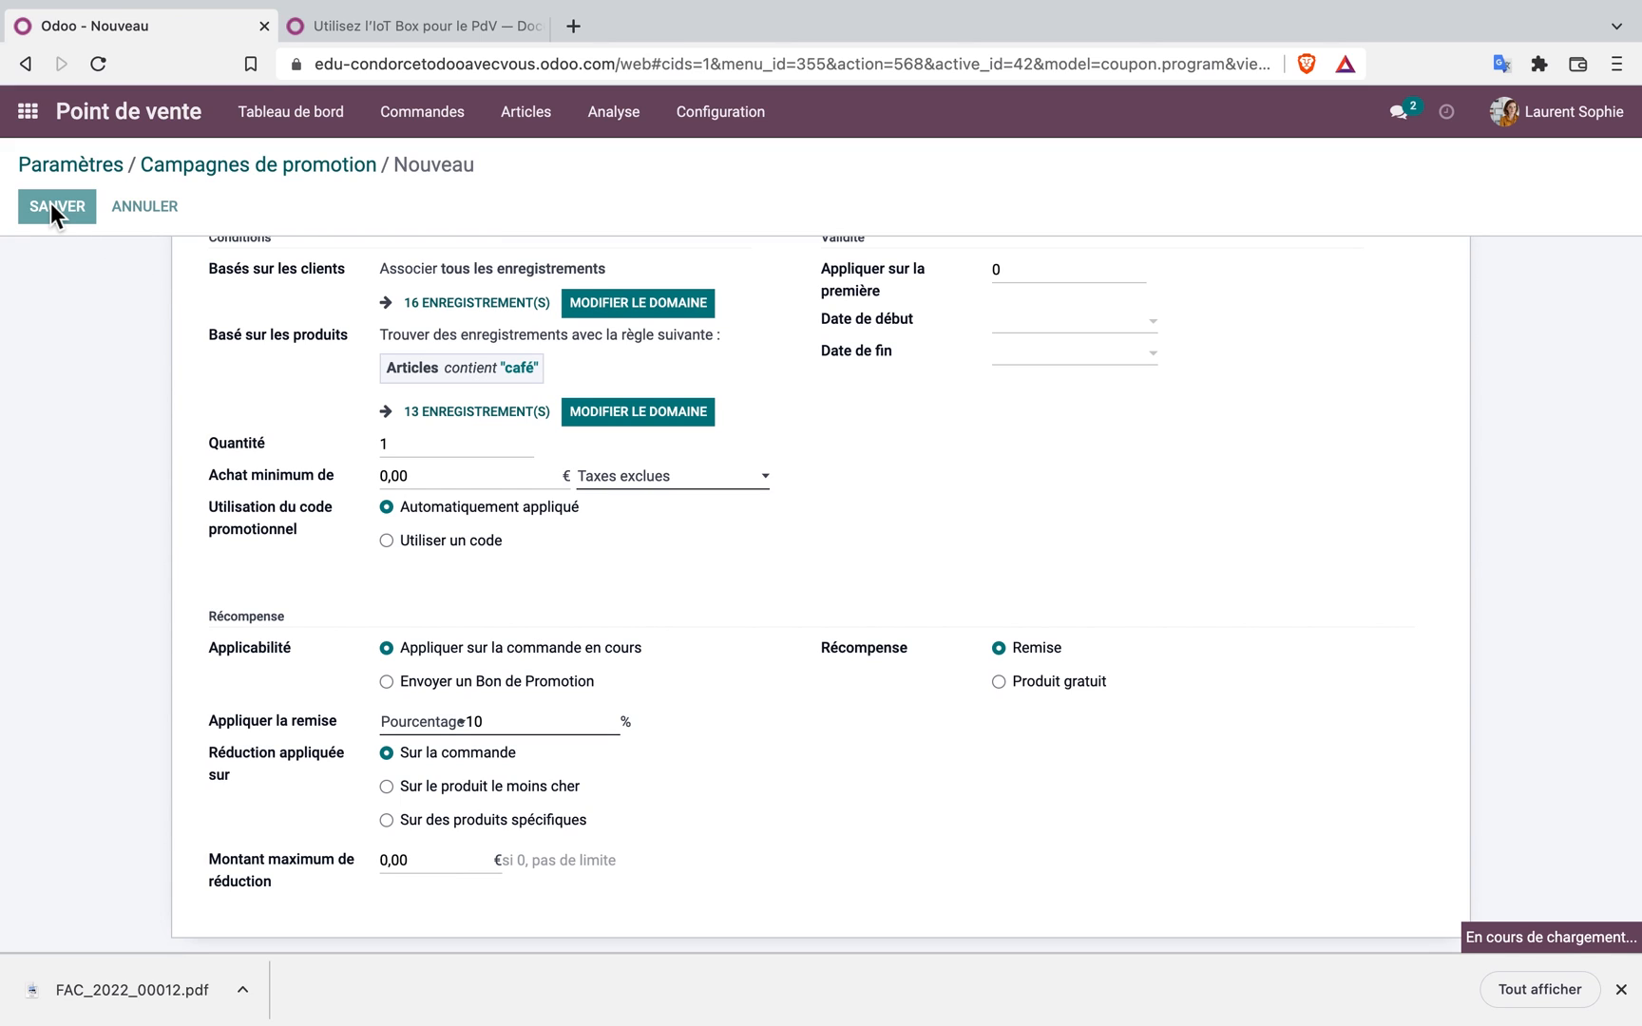
Enable Bons & Promotions and Carte cadeau in the Shop point of sale's configuration, saving each change
click(304, 114)
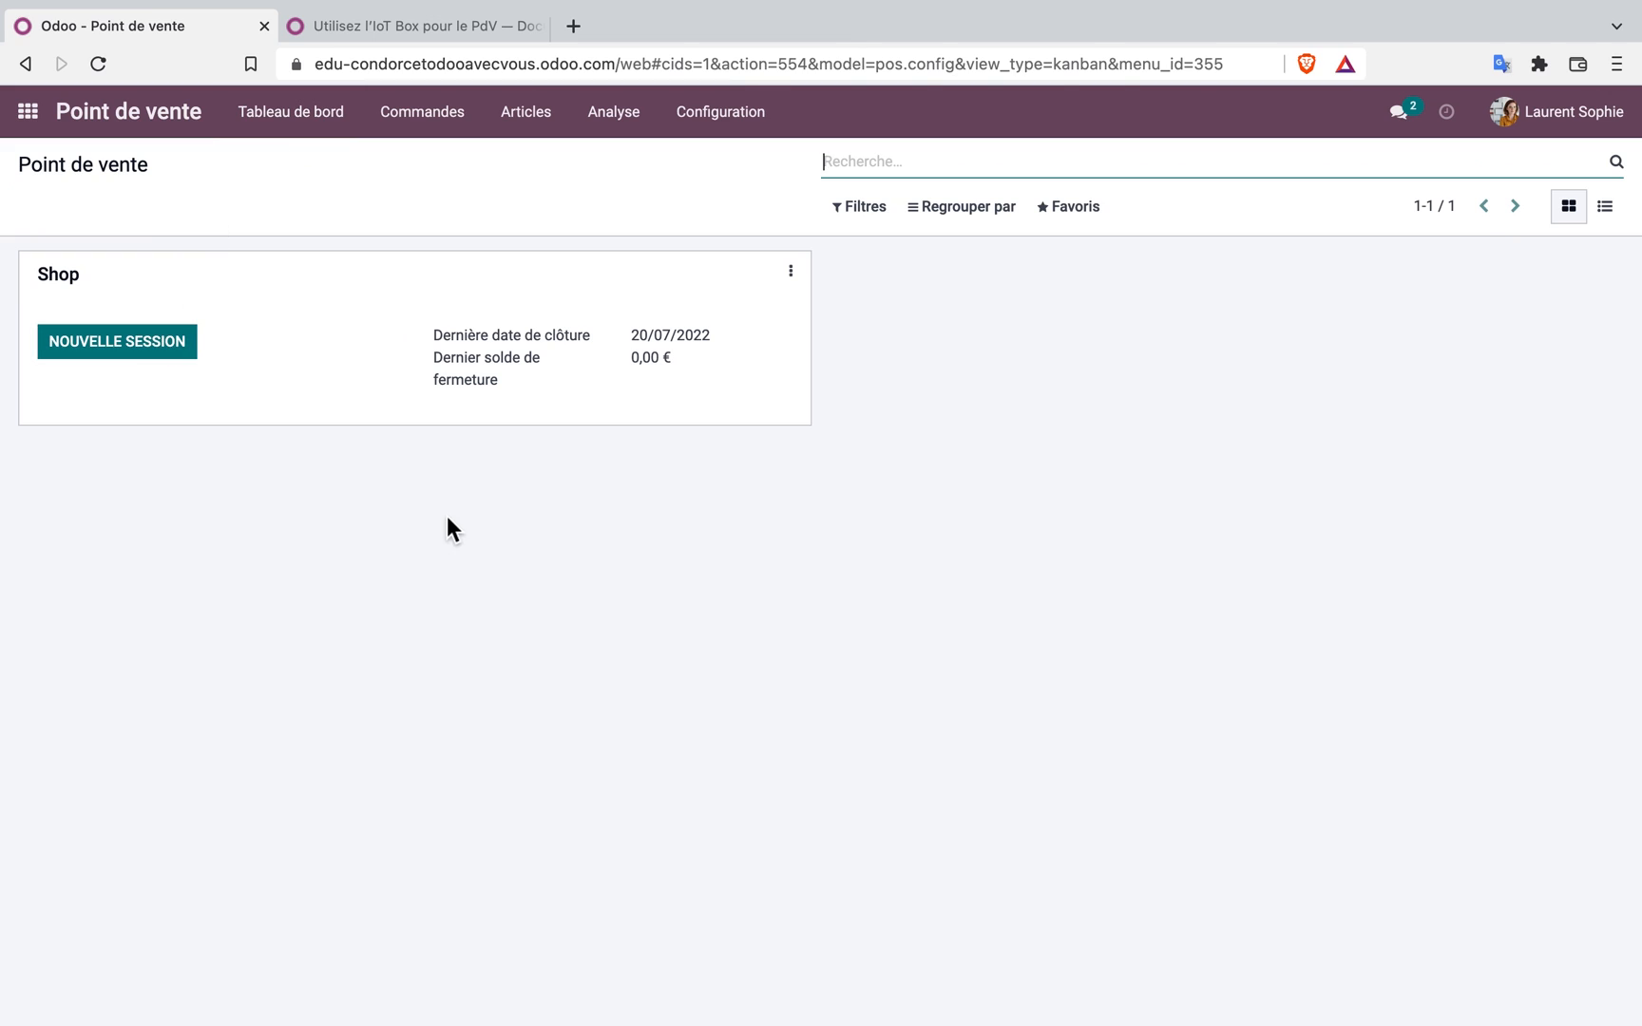
click(748, 116)
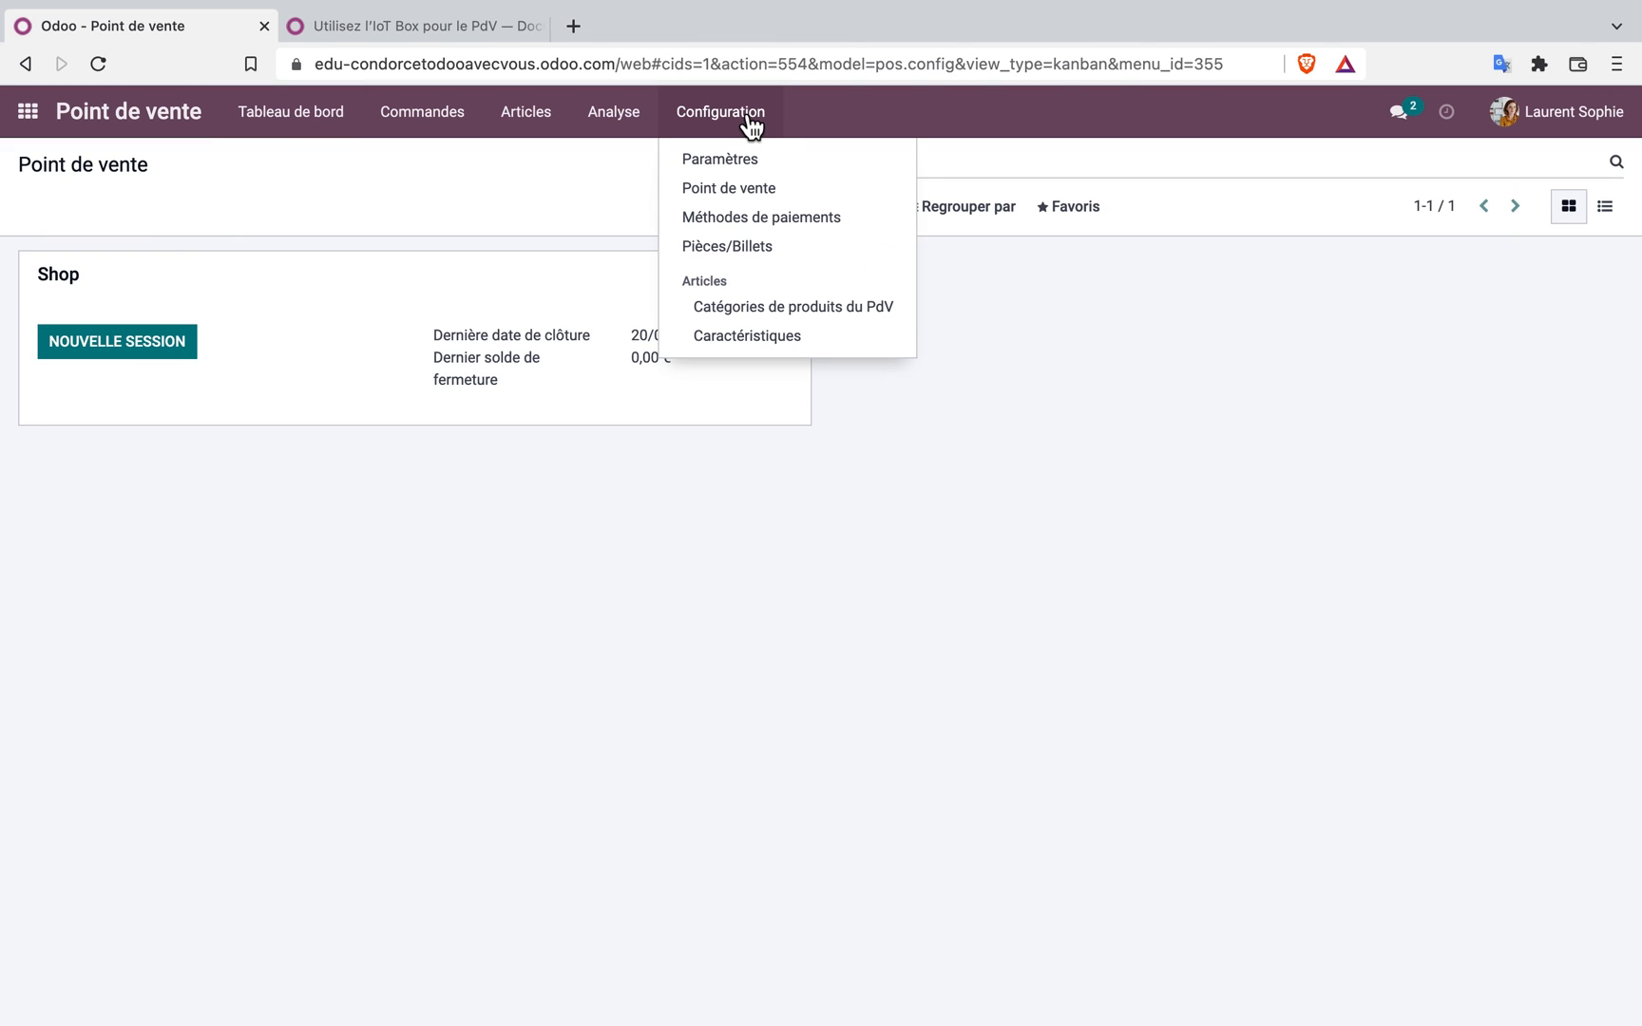
click(758, 194)
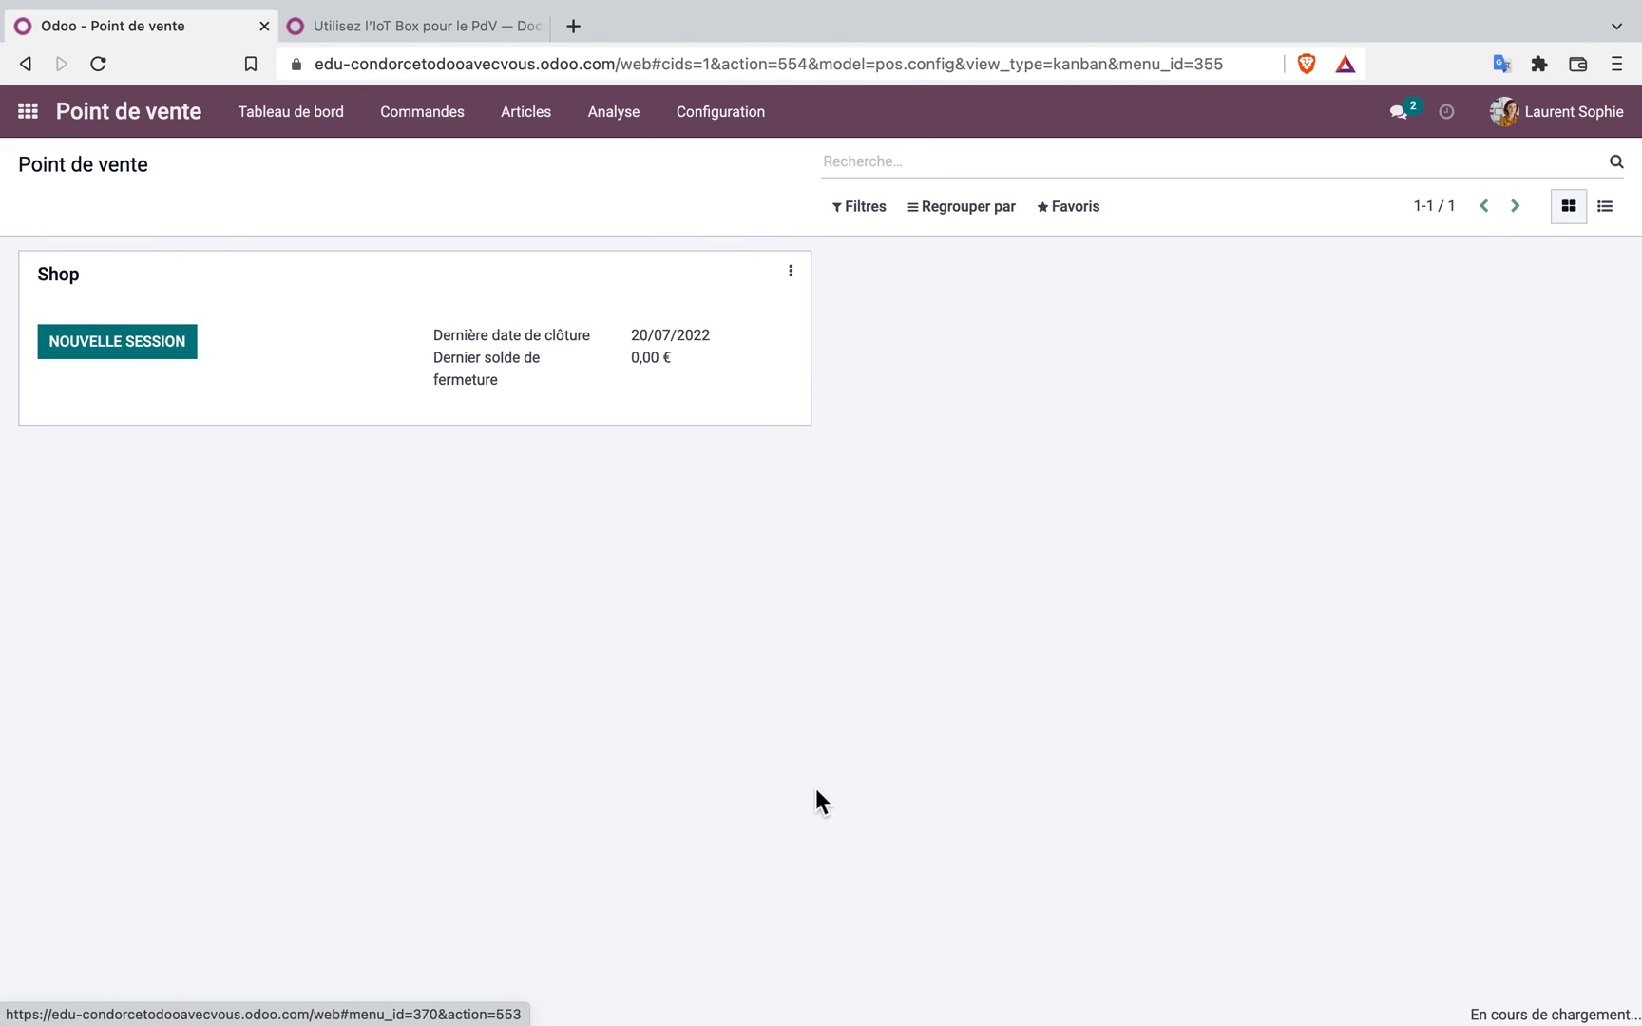
click(77, 314)
scroll(607, 768, down, 5)
scroll(607, 760, down, 9)
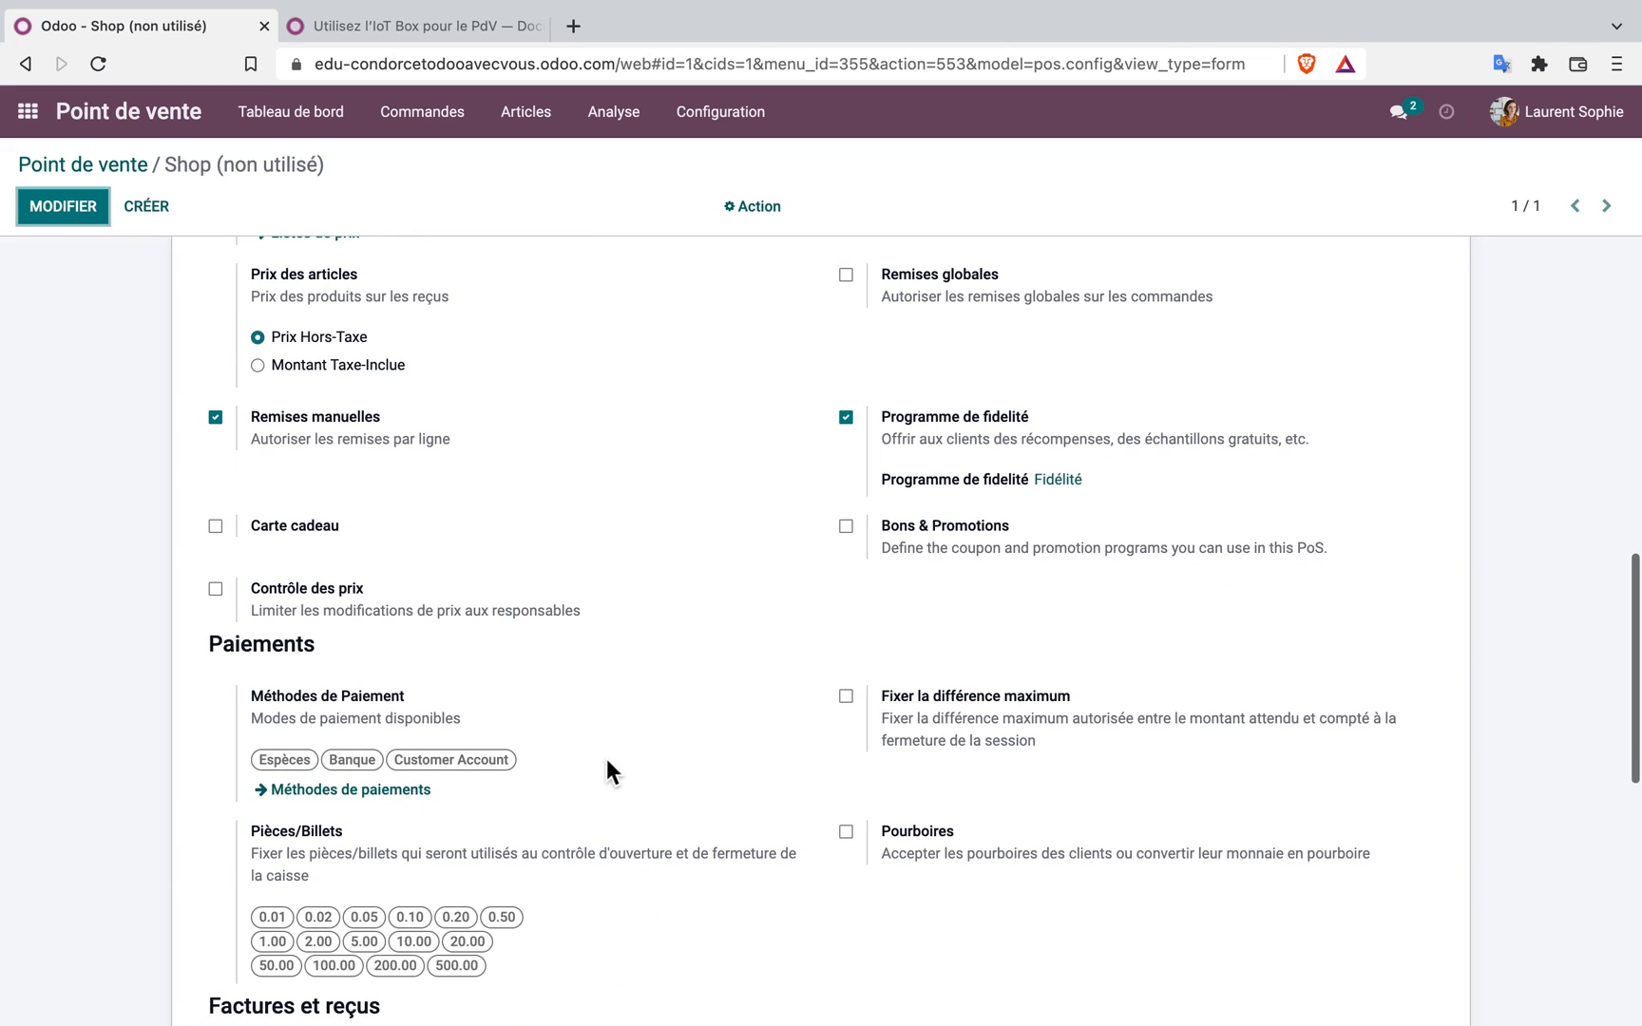
click(845, 525)
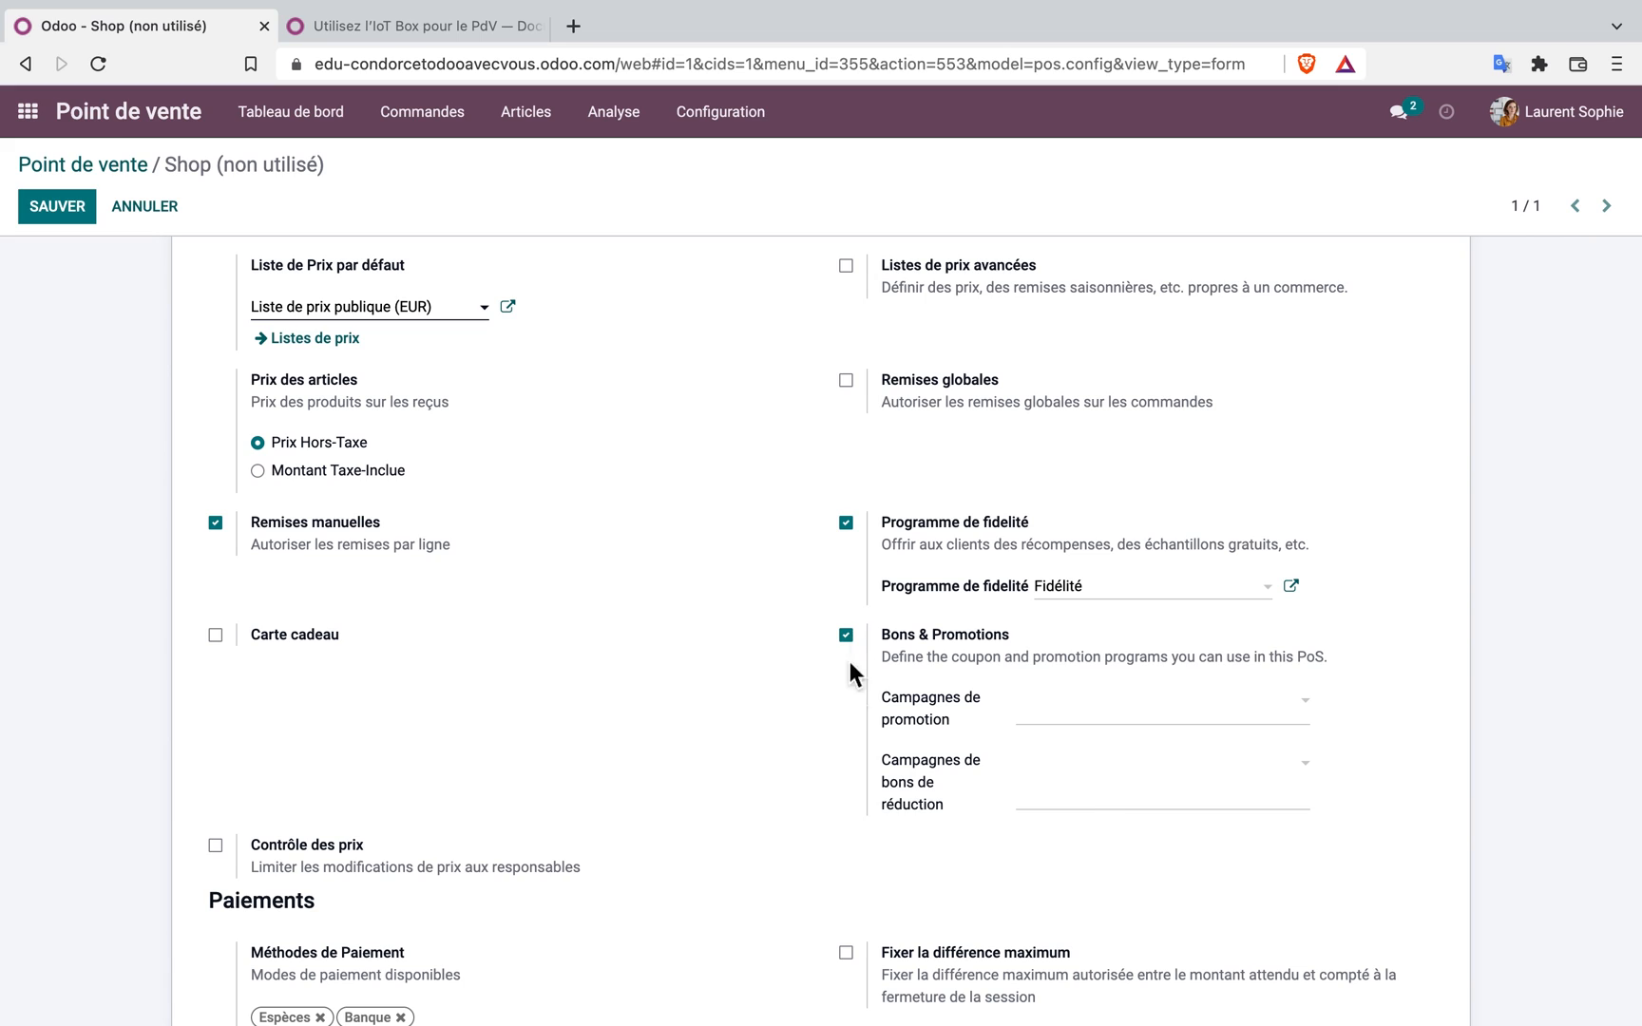
click(66, 210)
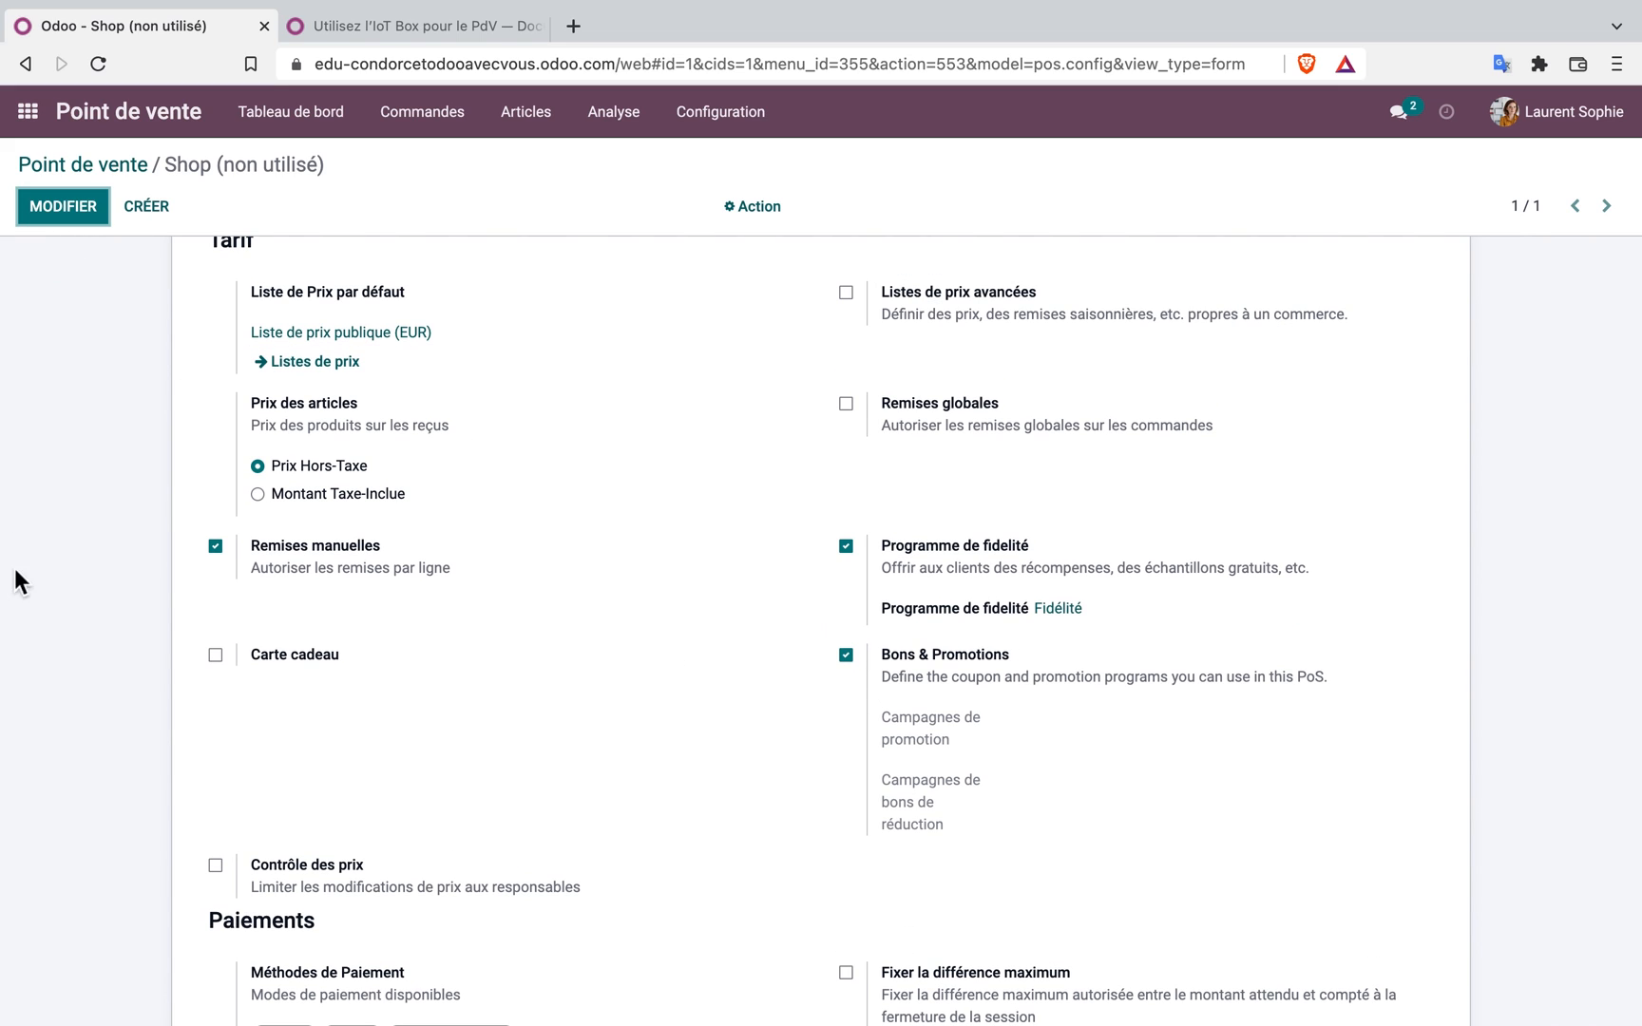
click(216, 655)
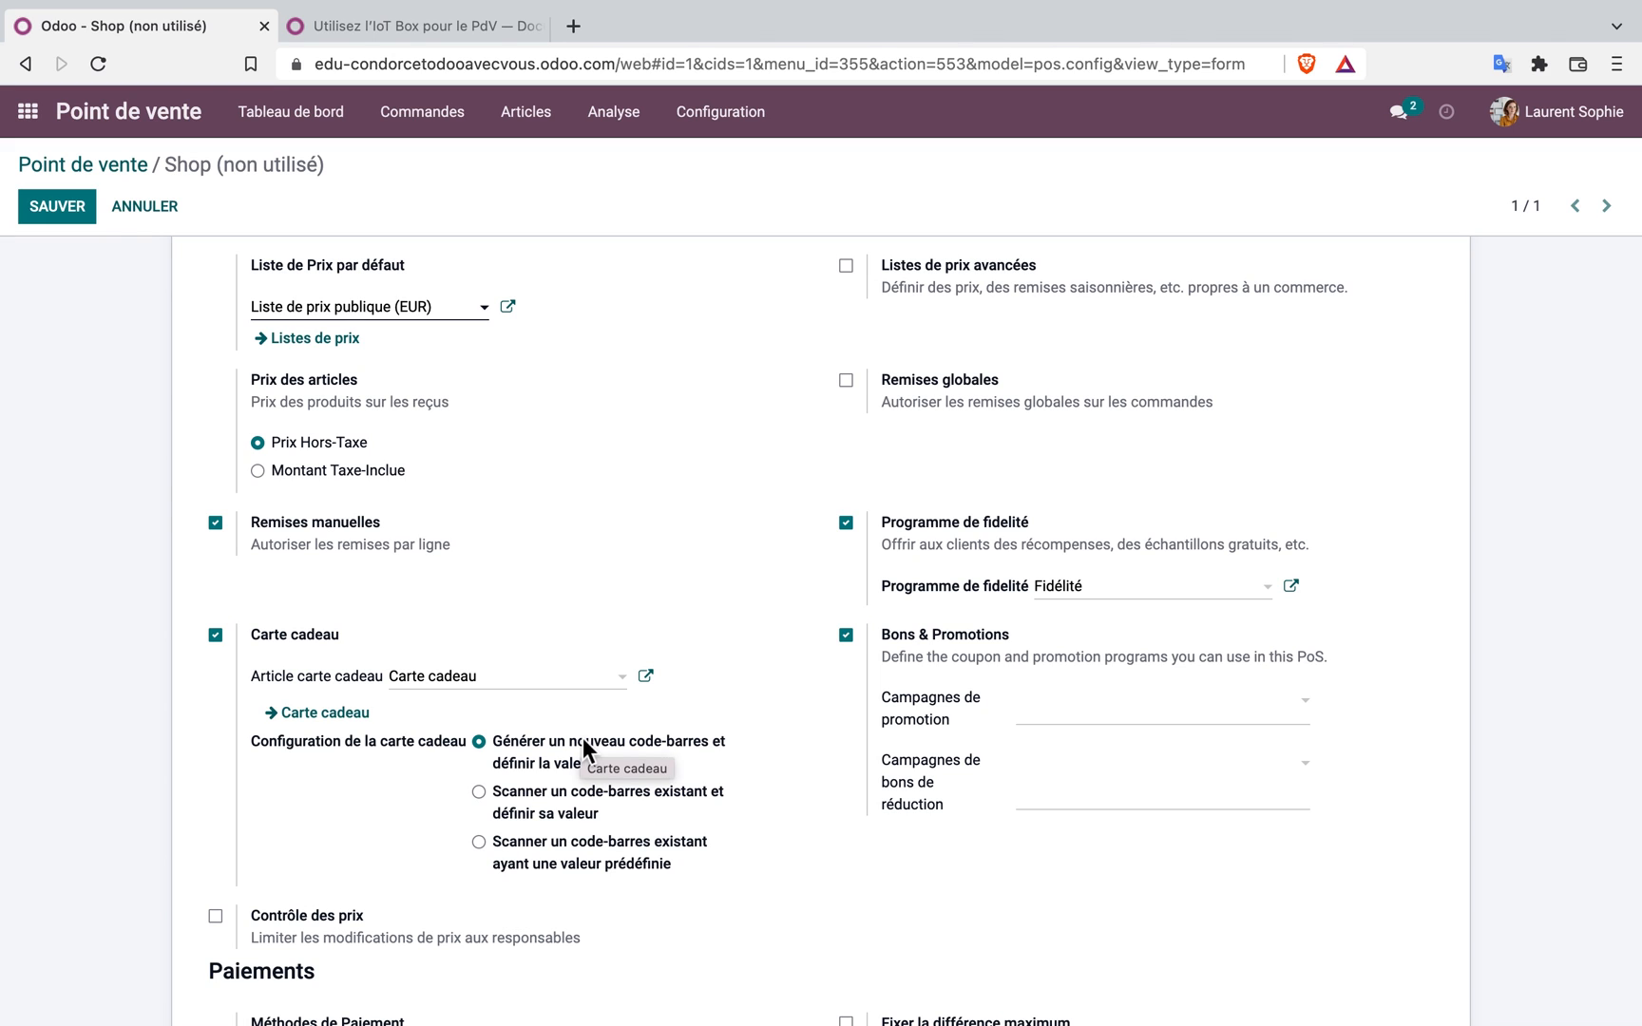
click(60, 207)
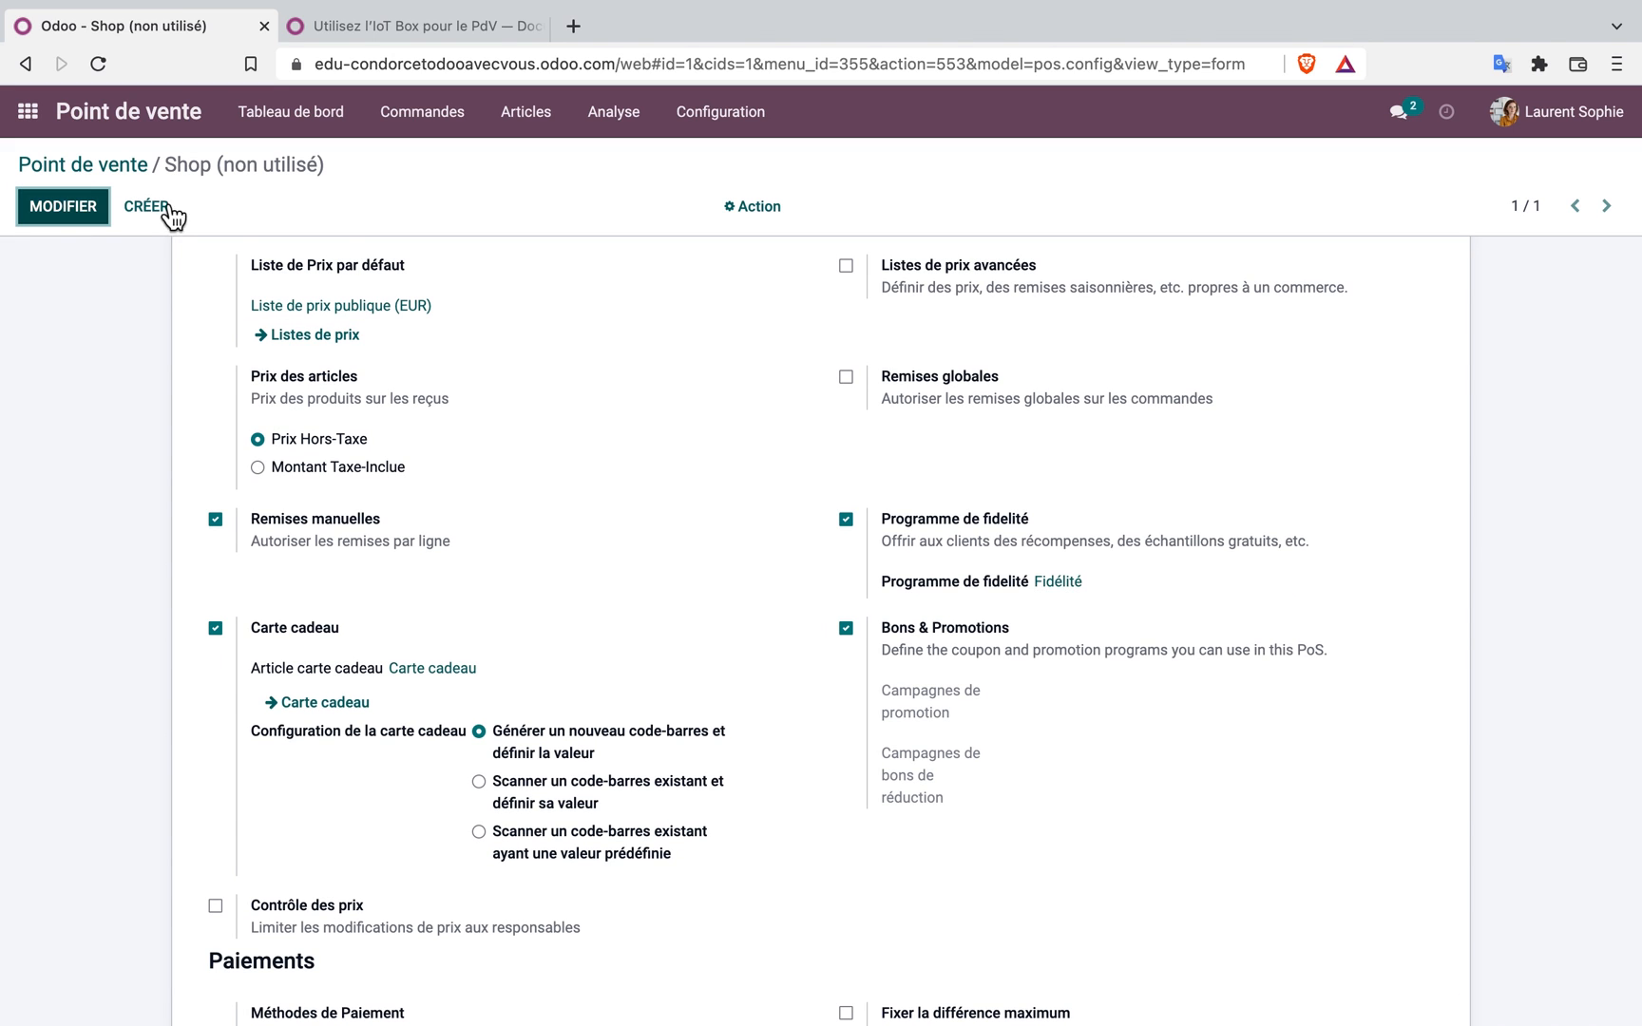
Assign the "10 % café" campaign to the Shop's Campagnes de promotion and save the configuration
click(95, 207)
scroll(1082, 850, down, 2)
scroll(1082, 850, down, 10)
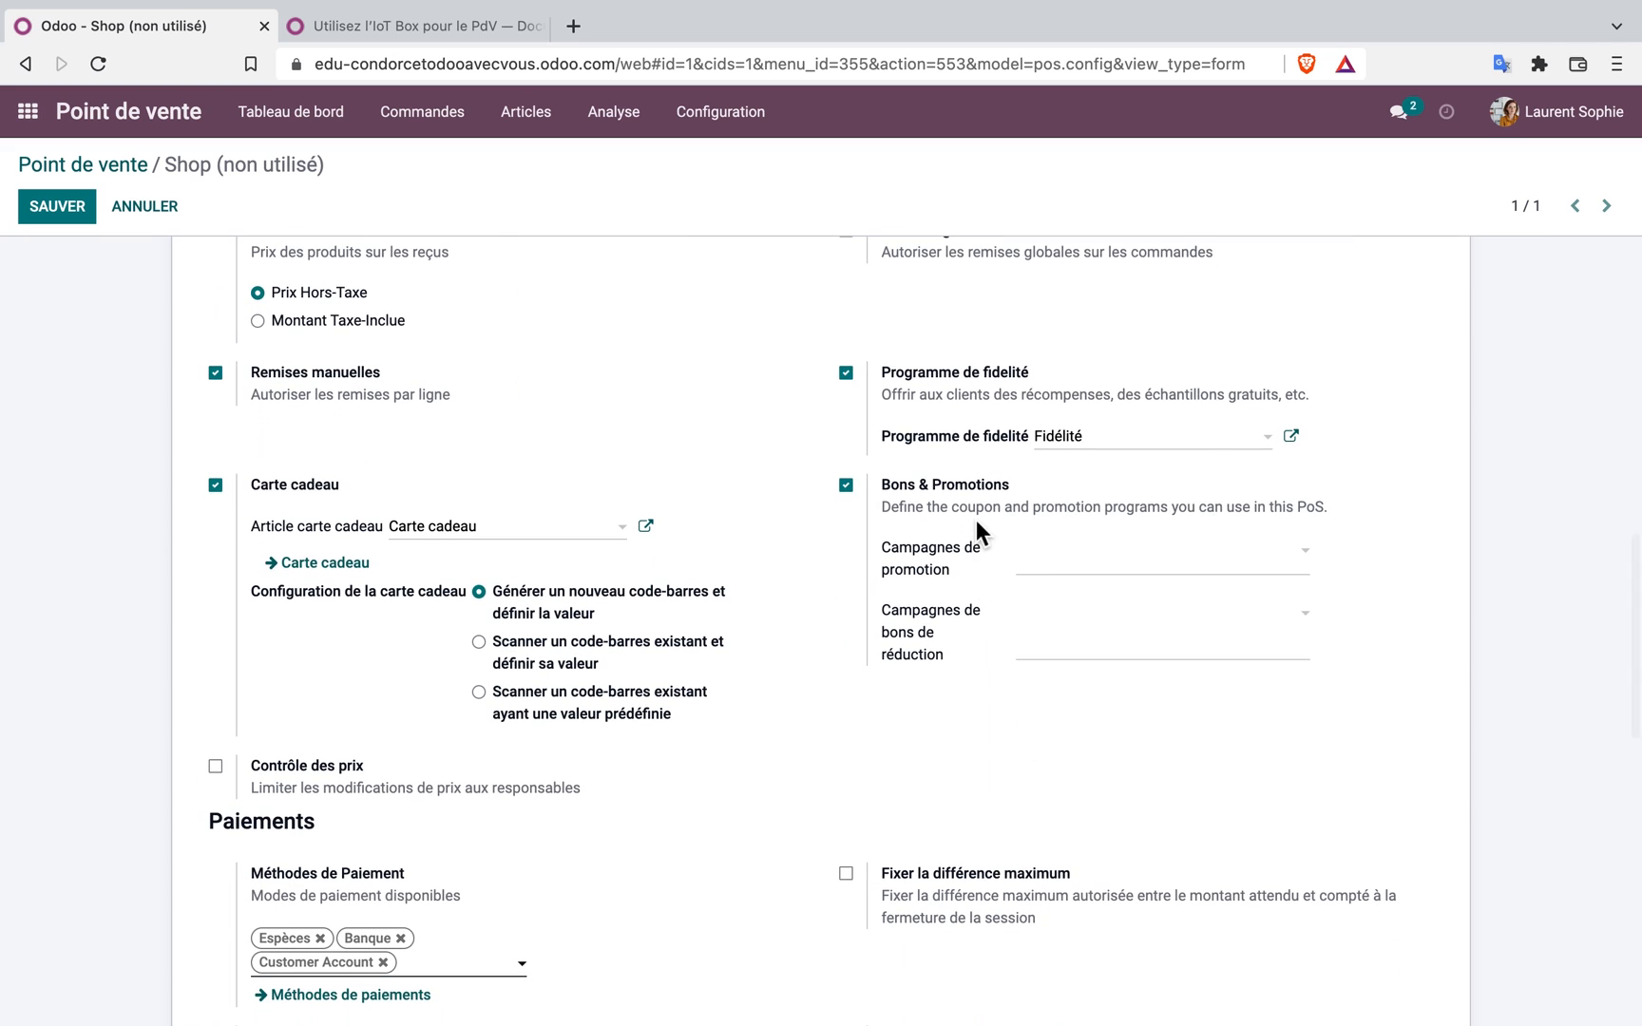
click(1305, 553)
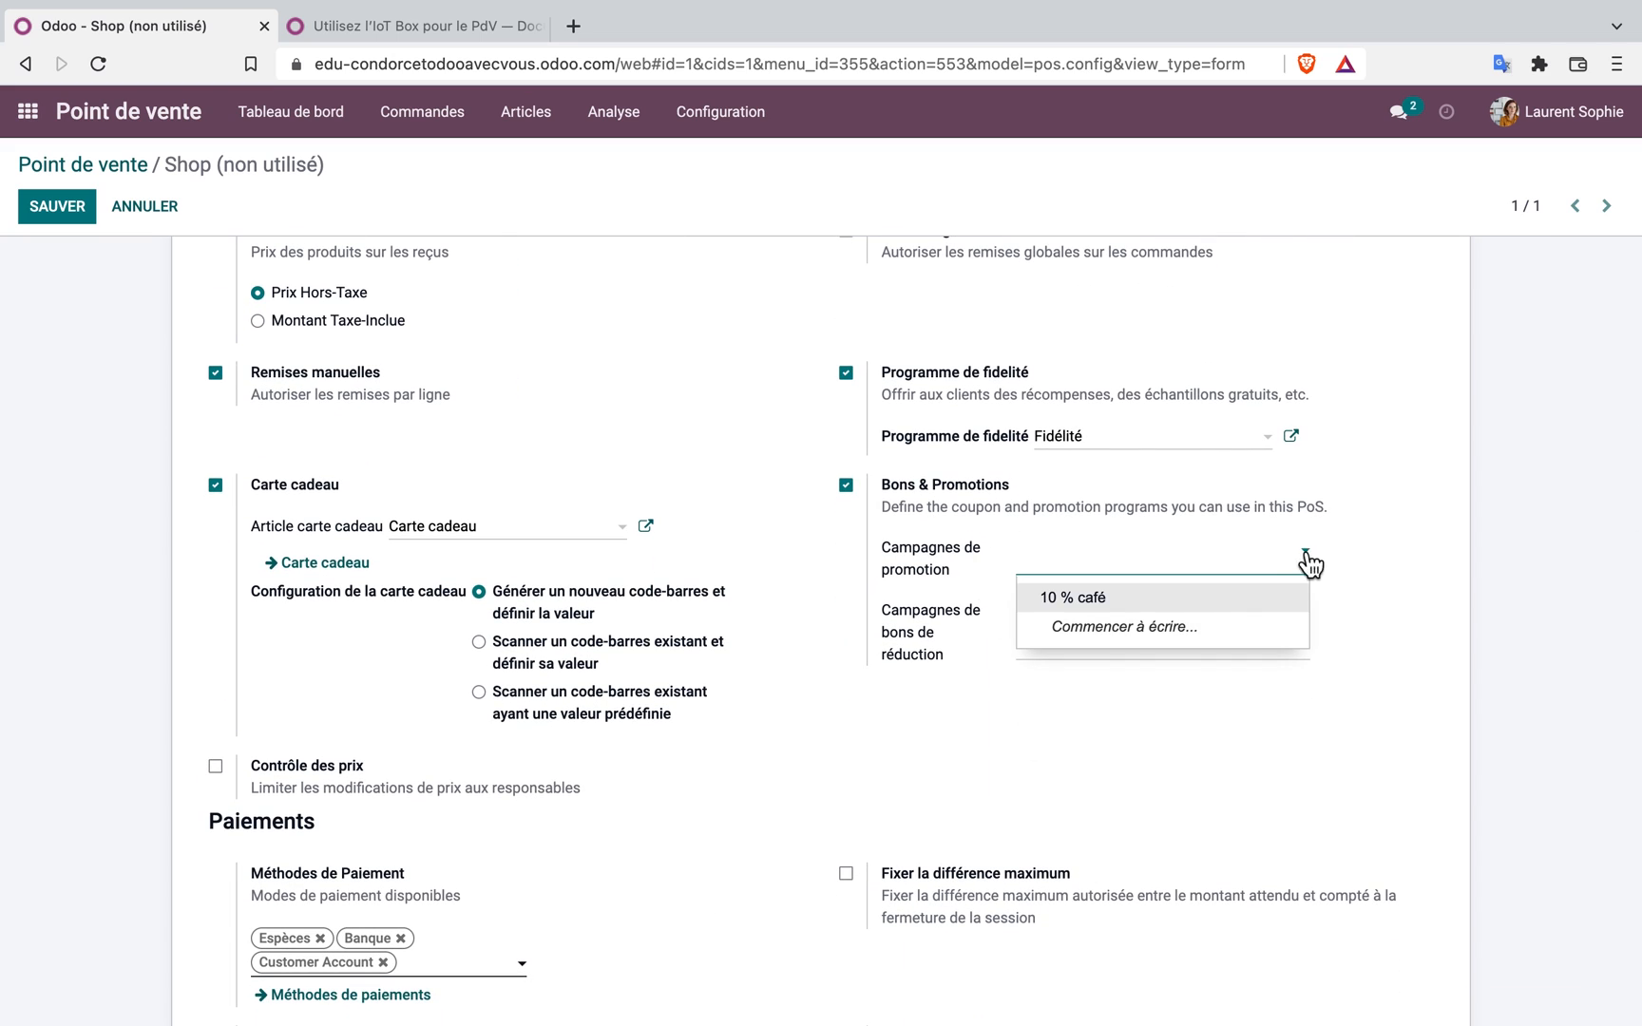
click(1137, 599)
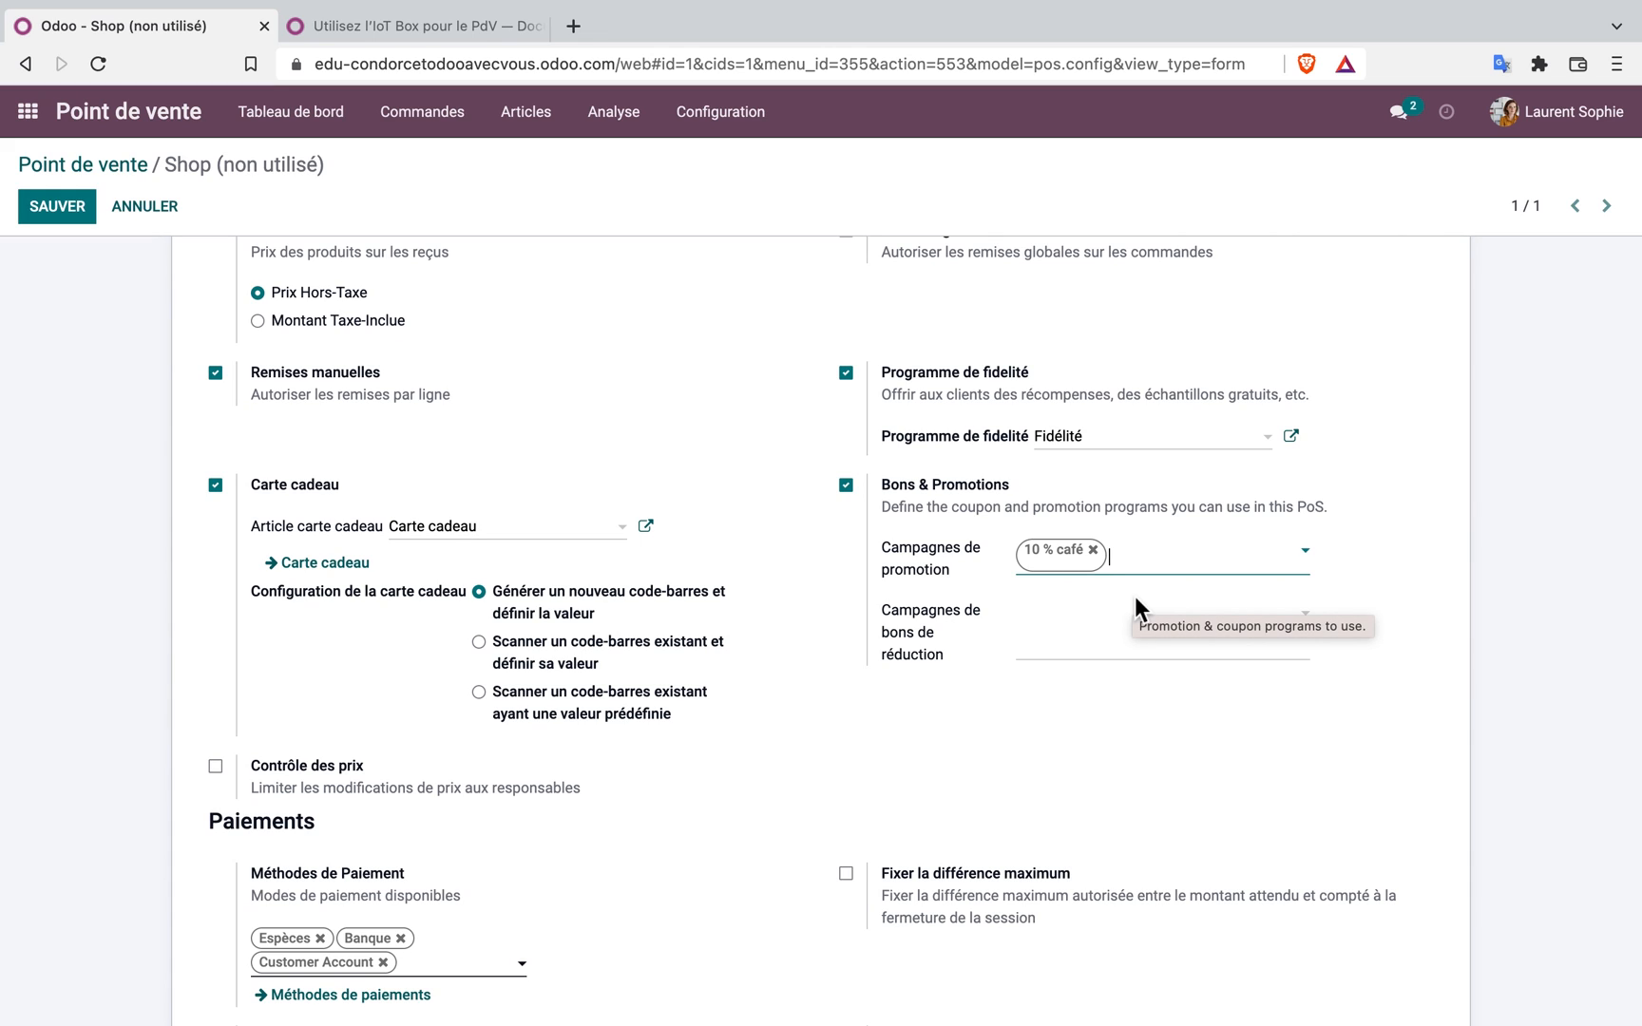
click(54, 204)
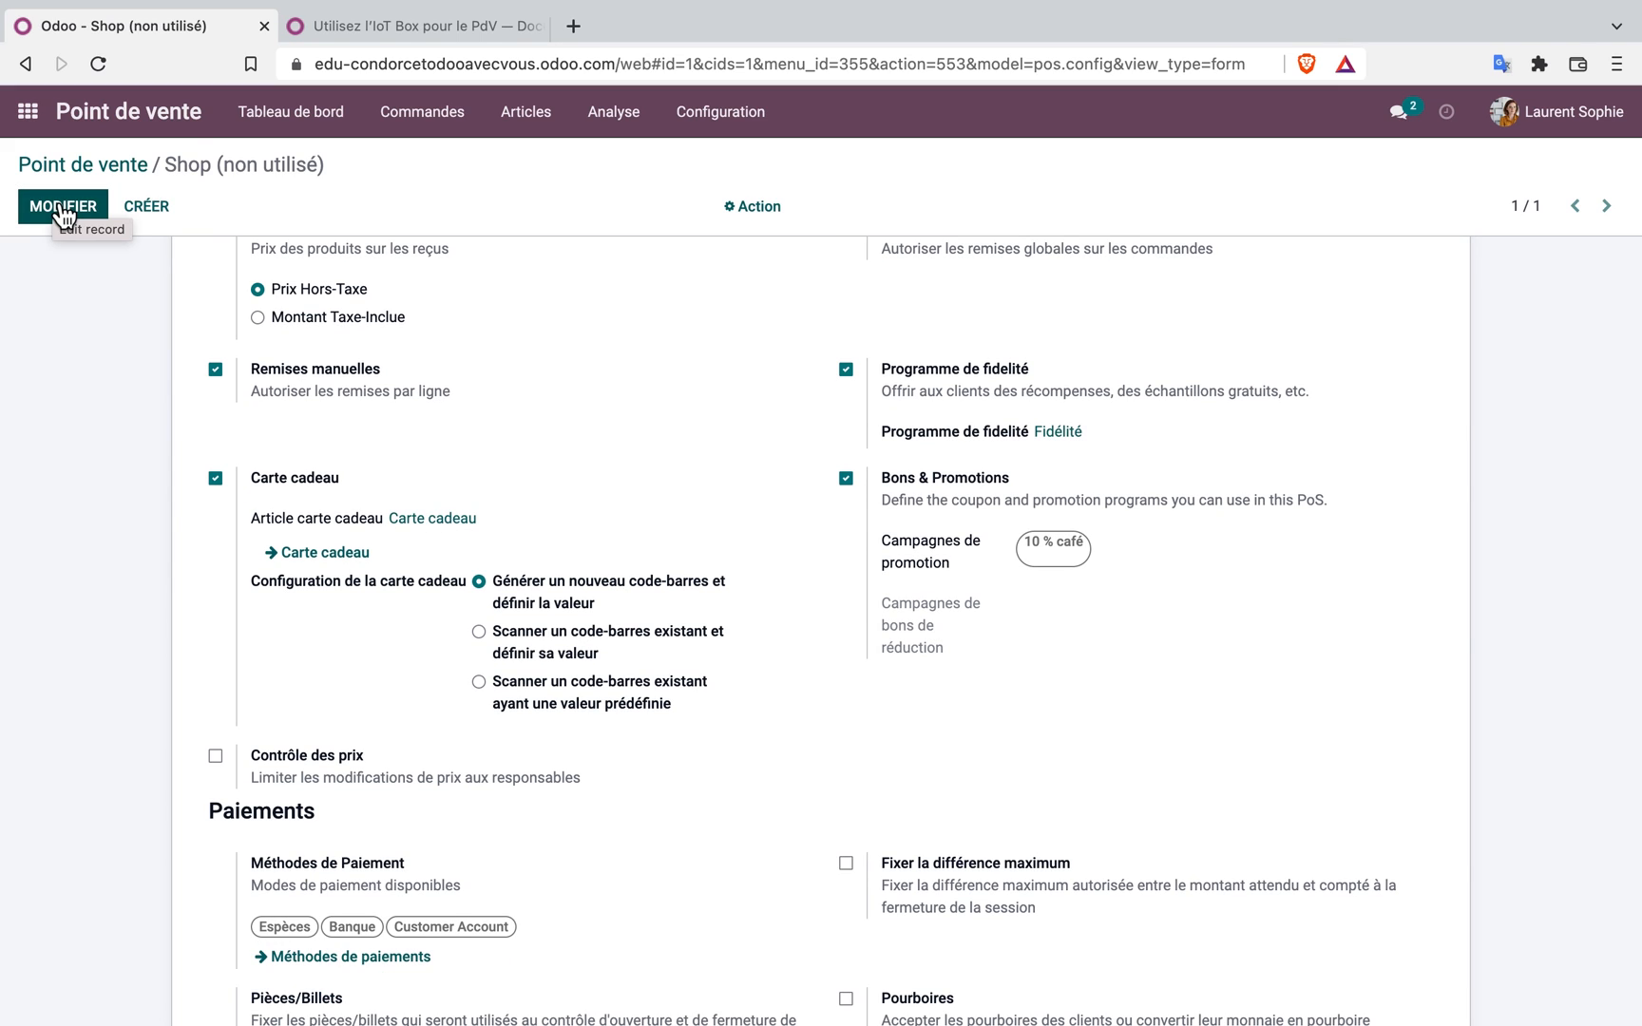
Start a new Shop session with an opening cash of 72,6
click(285, 116)
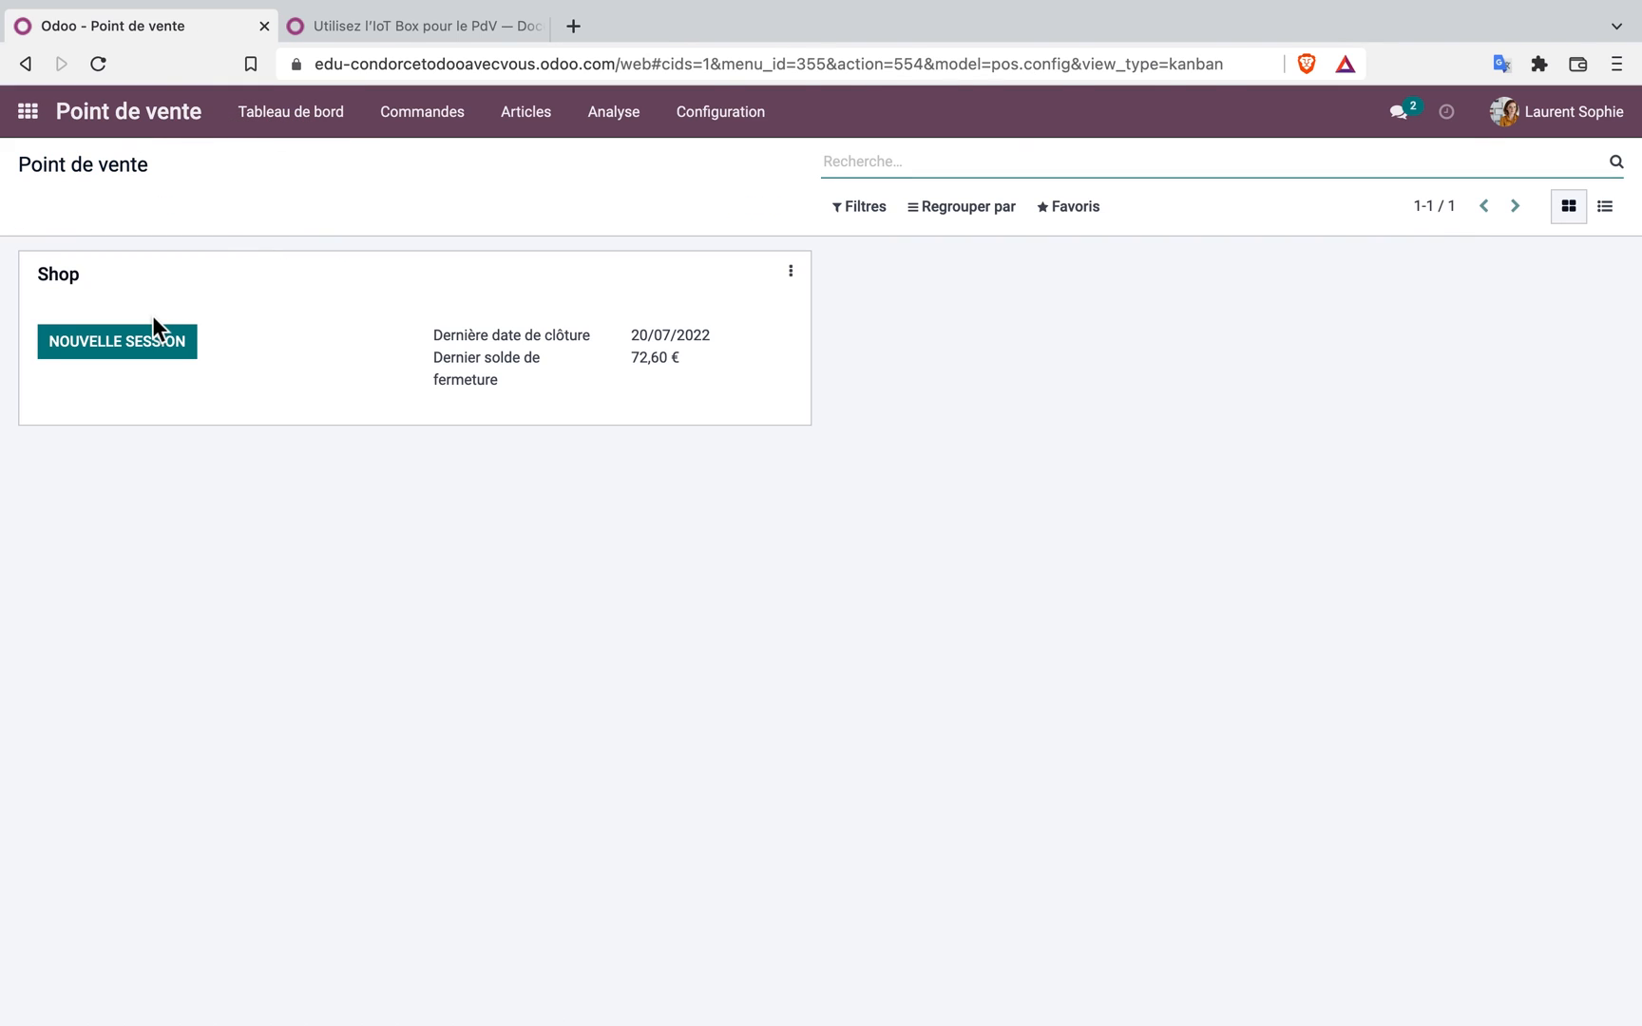
click(148, 348)
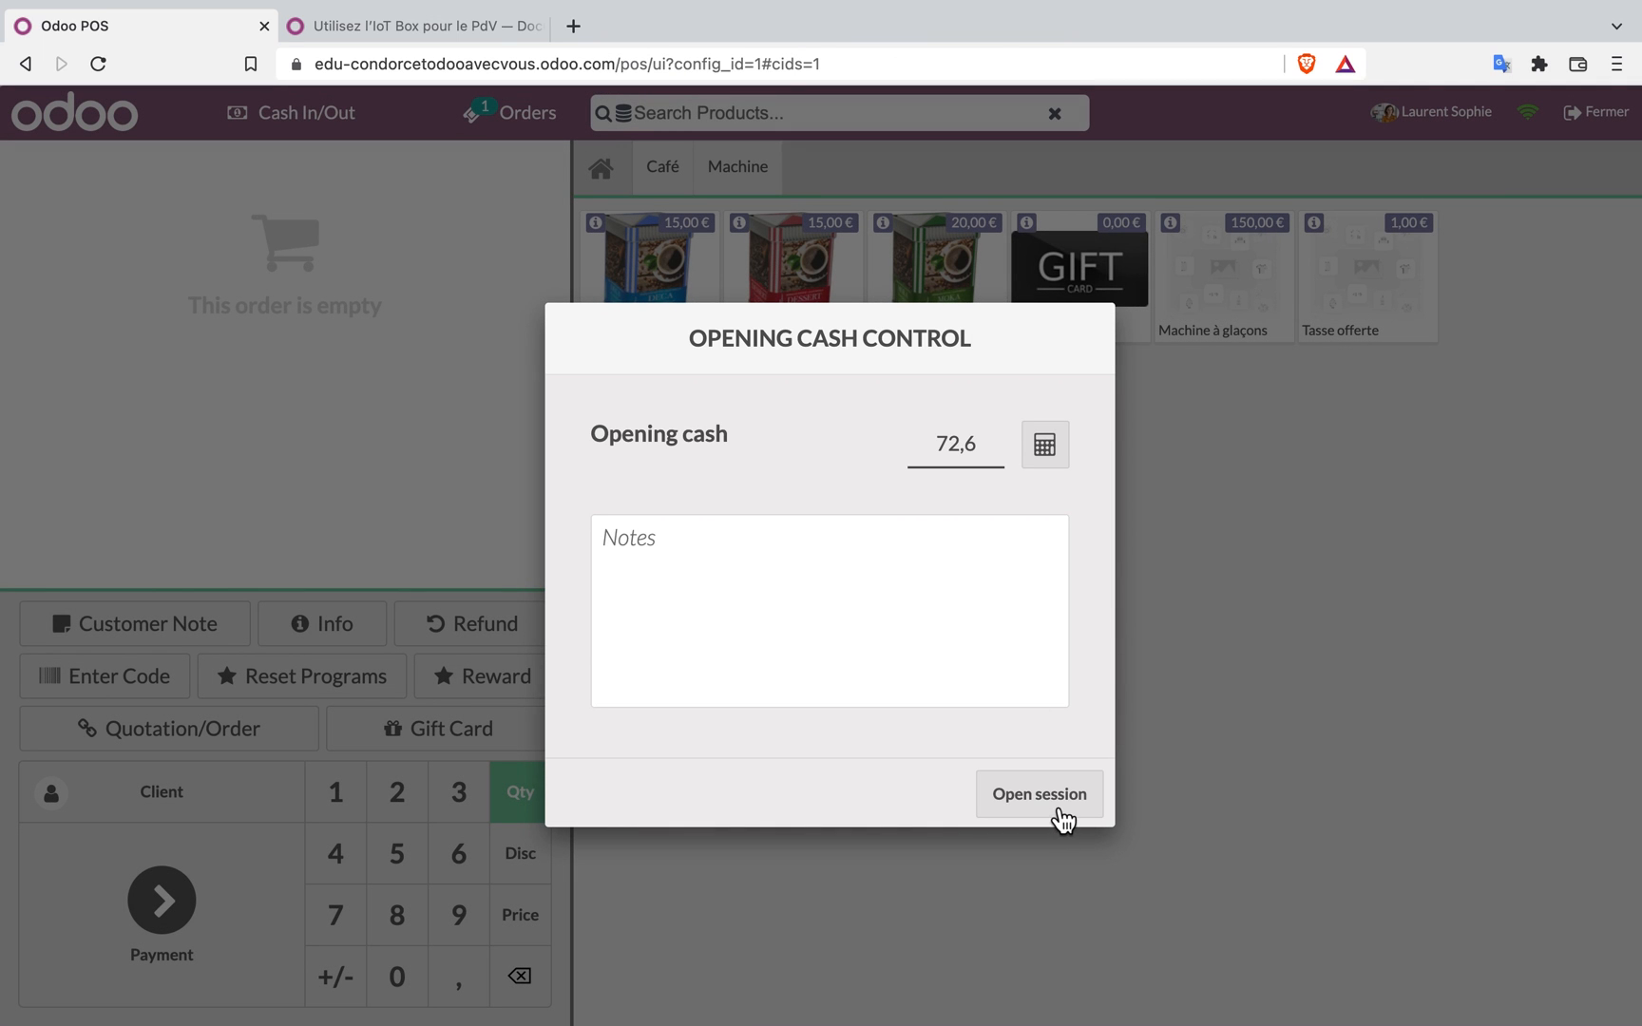
click(1060, 815)
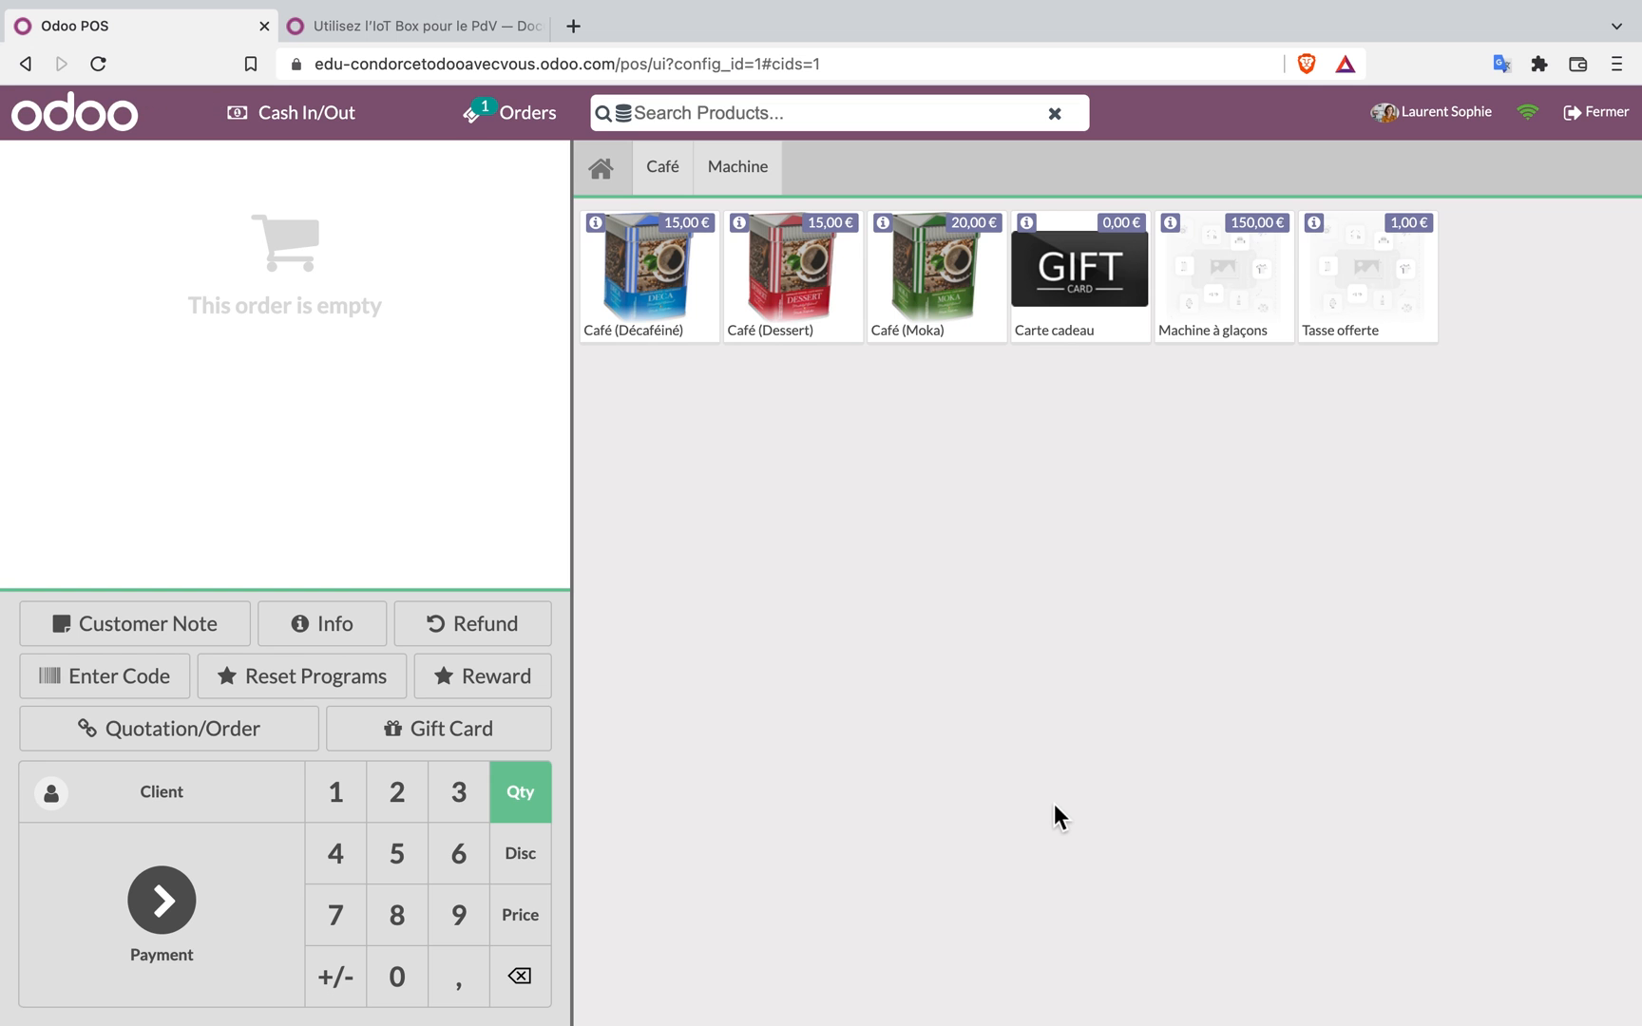
Set Client PdV 2 as the customer of the empty order
click(152, 799)
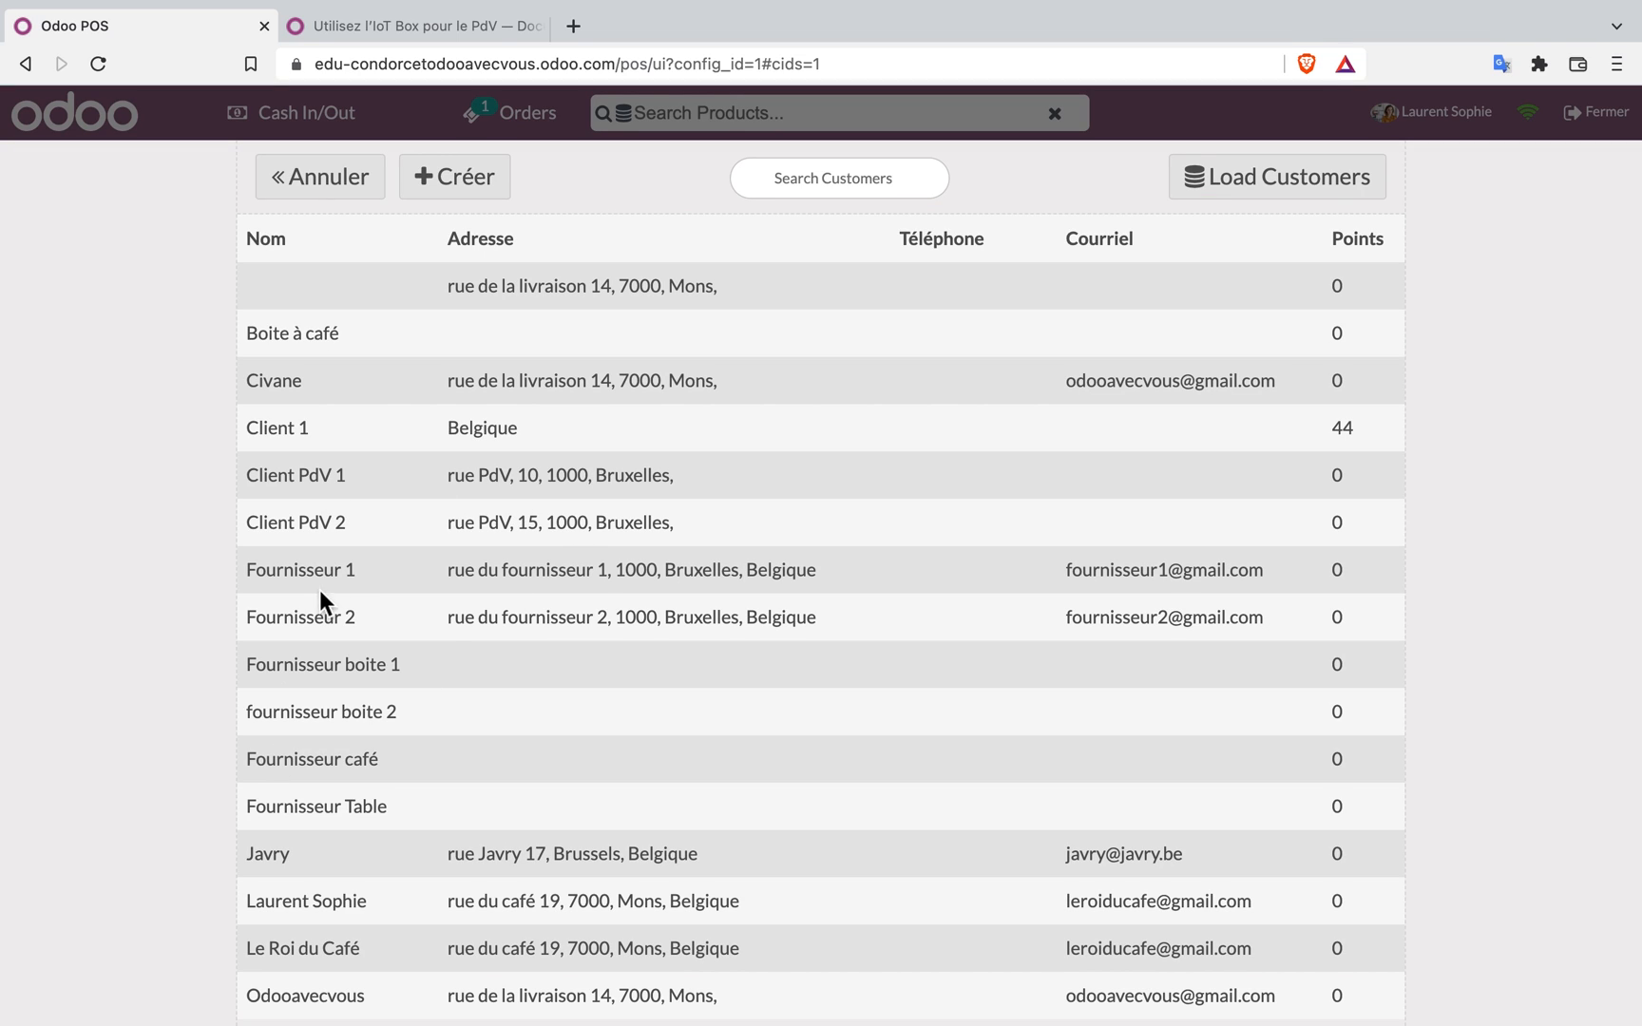
click(462, 524)
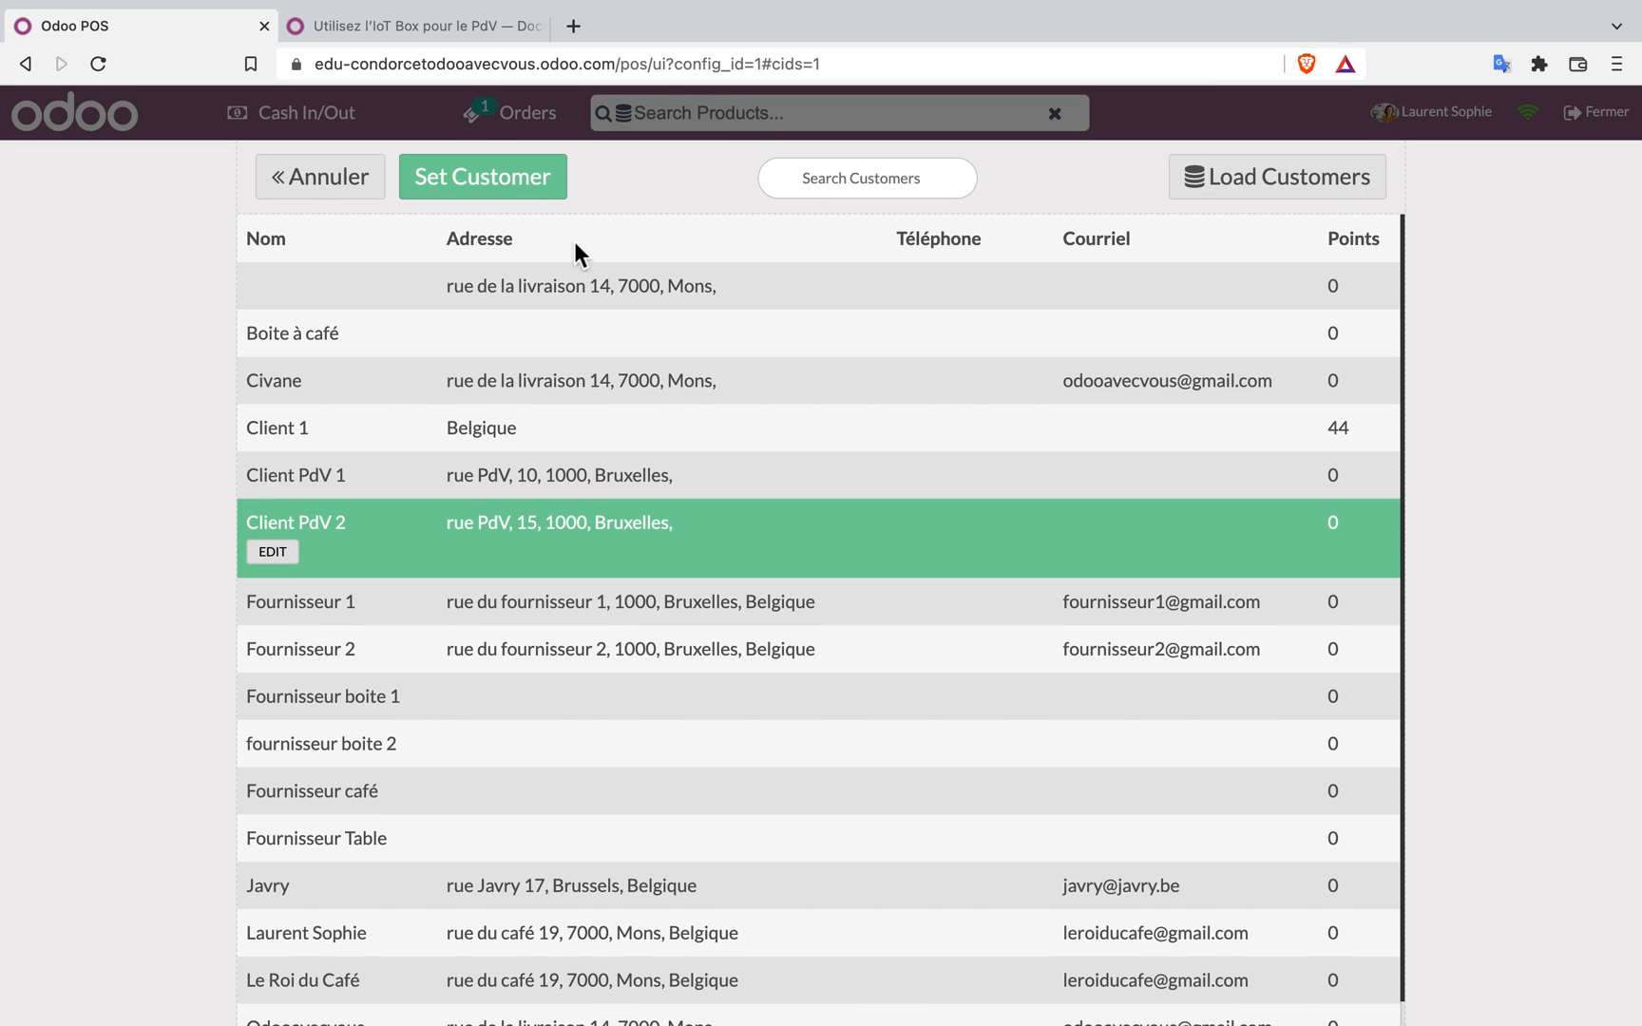
click(513, 175)
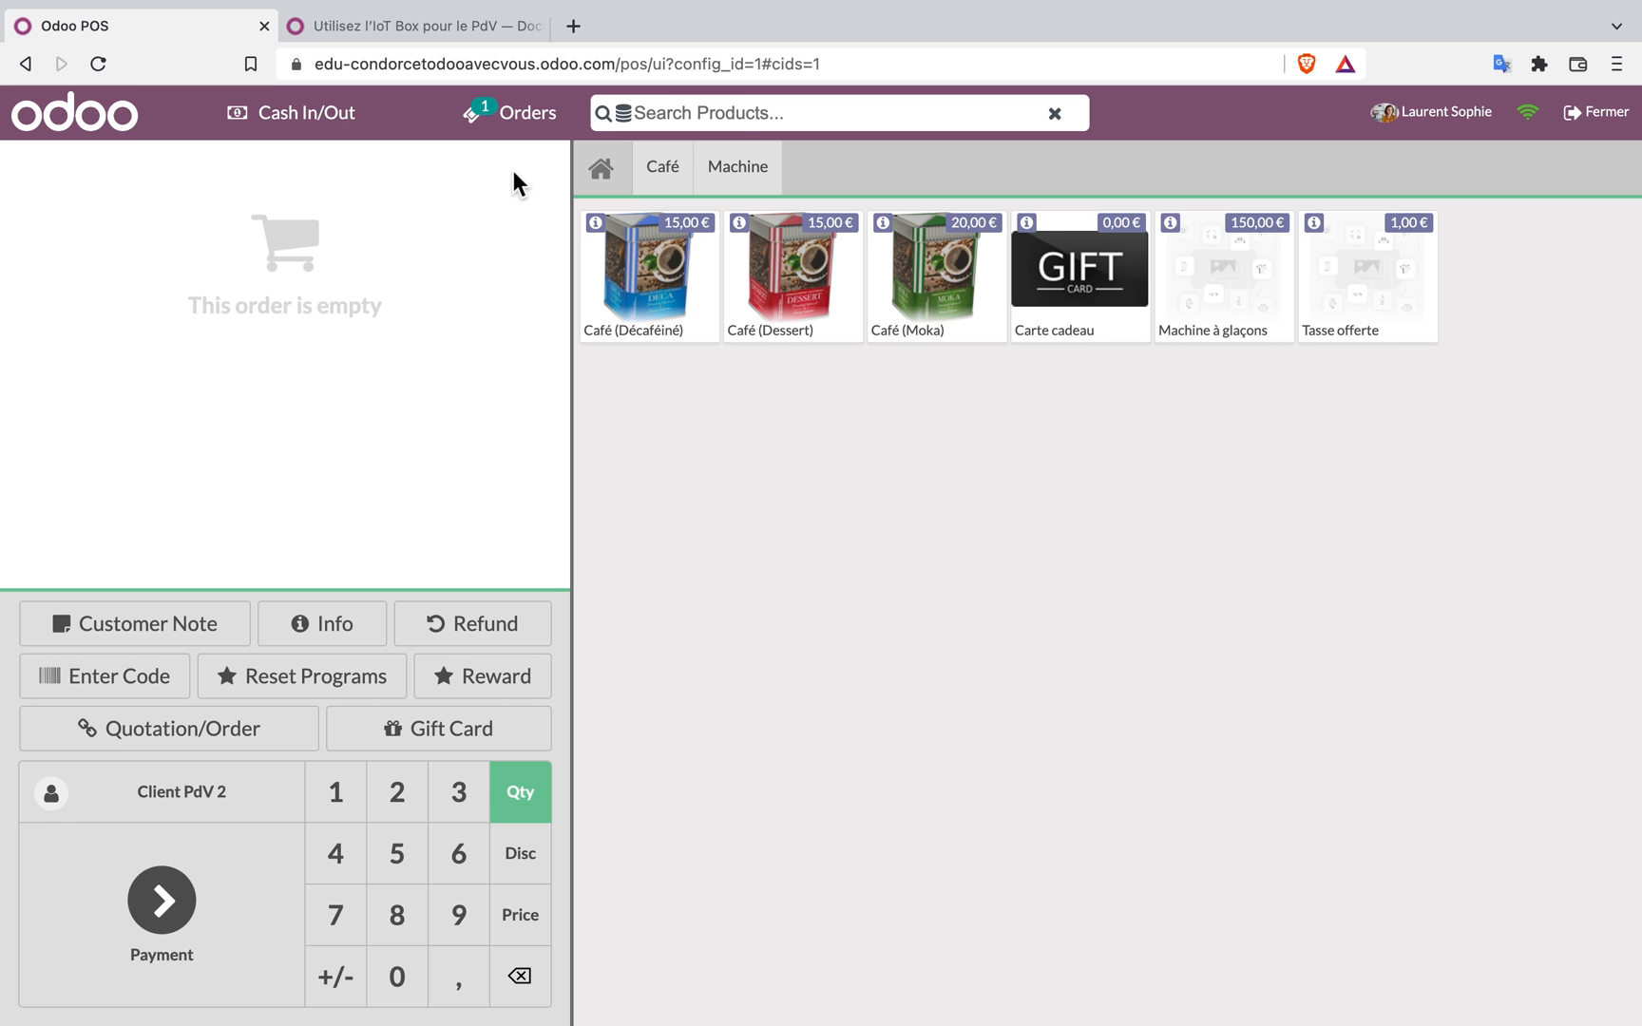
Add a 30 € gift card with a generated barcode to the order and remove the extra 0,00 € Carte cadeau line
click(1095, 276)
click(332, 969)
click(441, 728)
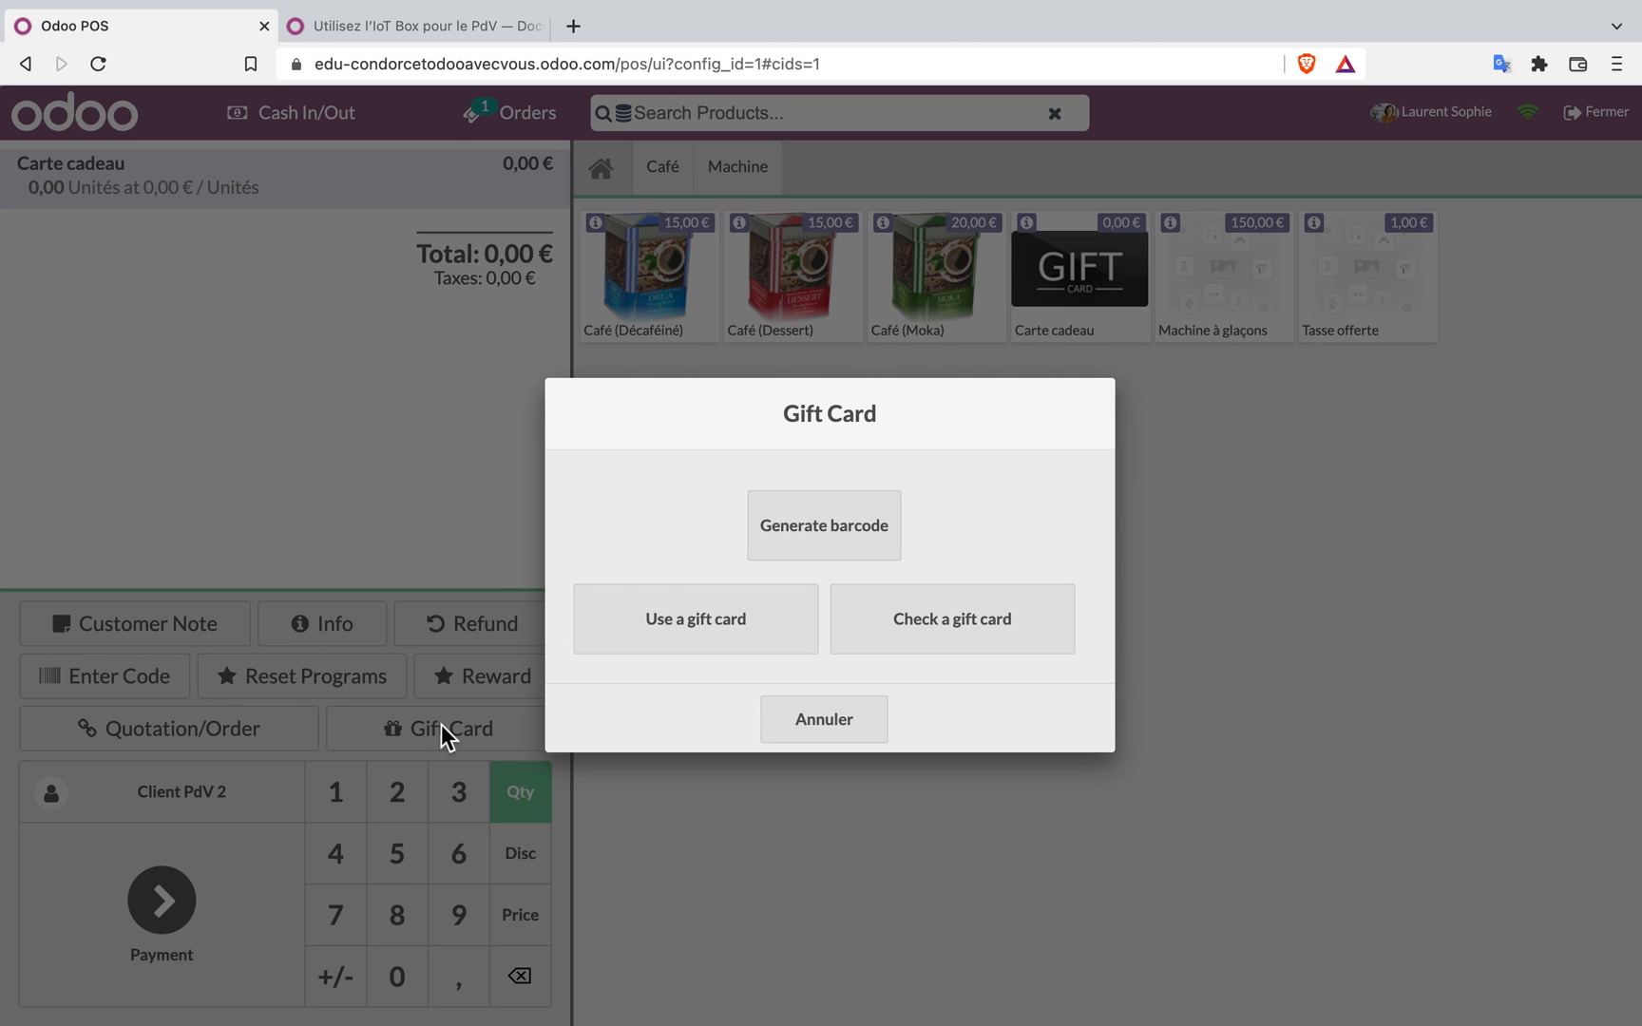
click(854, 528)
key(BackSpace)
text(30)
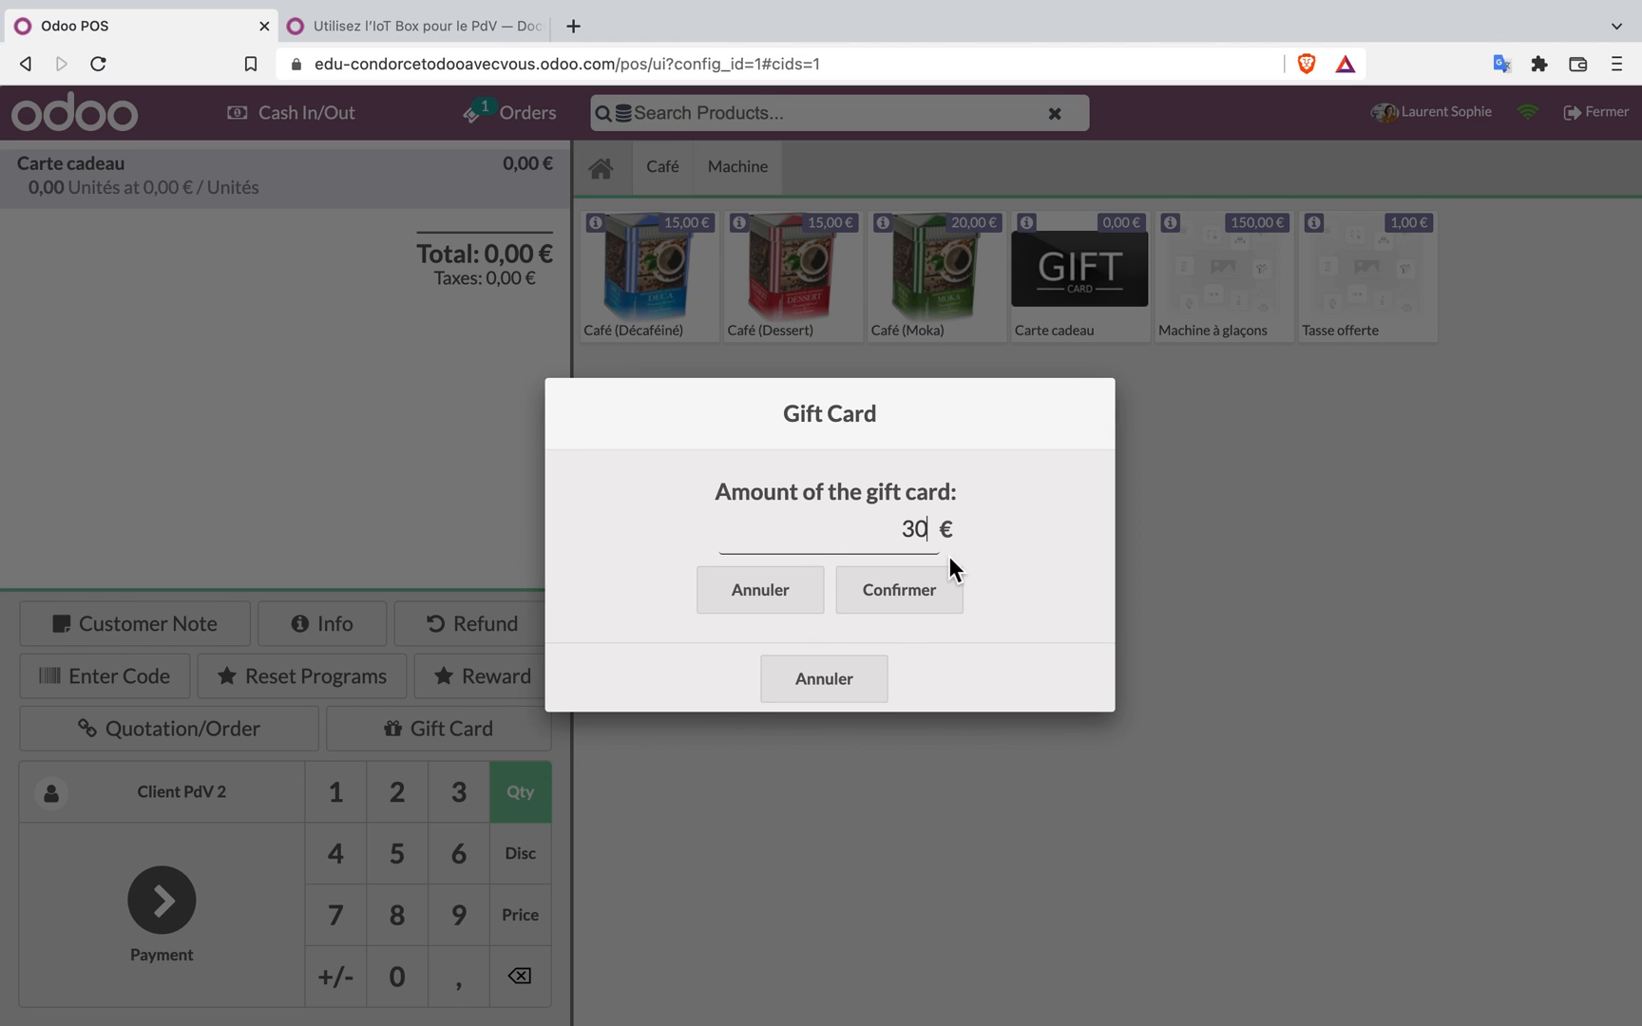
click(922, 587)
click(531, 176)
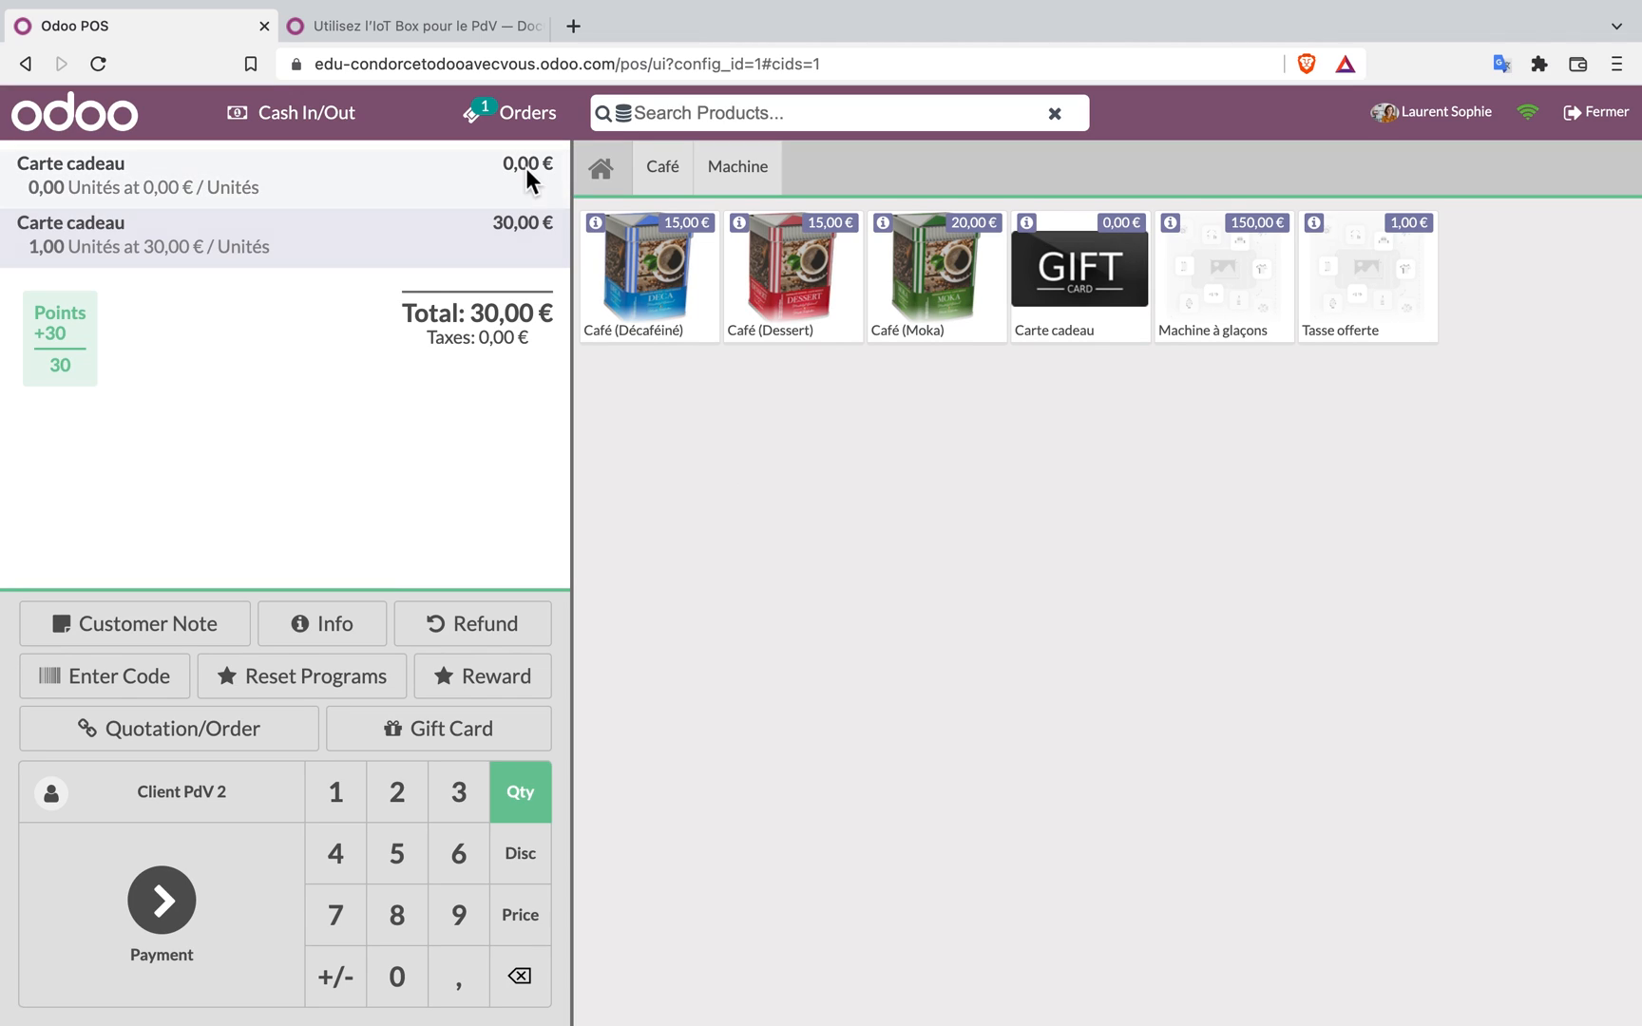
click(520, 976)
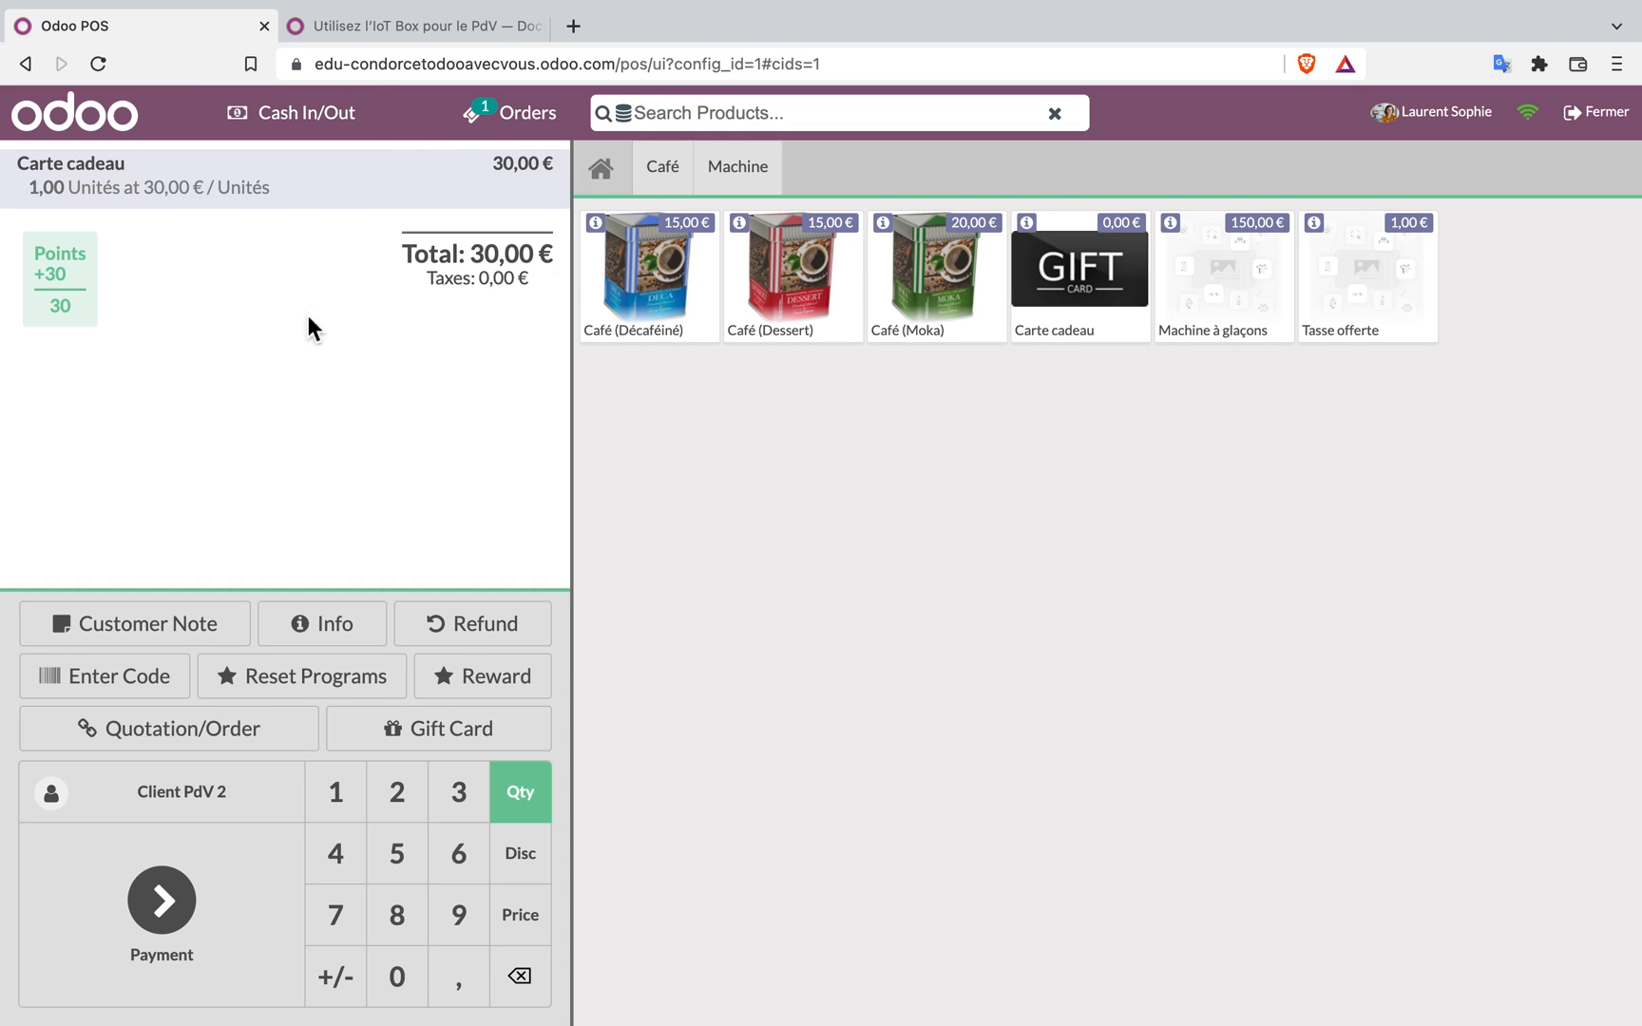
Pay the gift card order with 50 € in Espèces and validate the payment
click(163, 901)
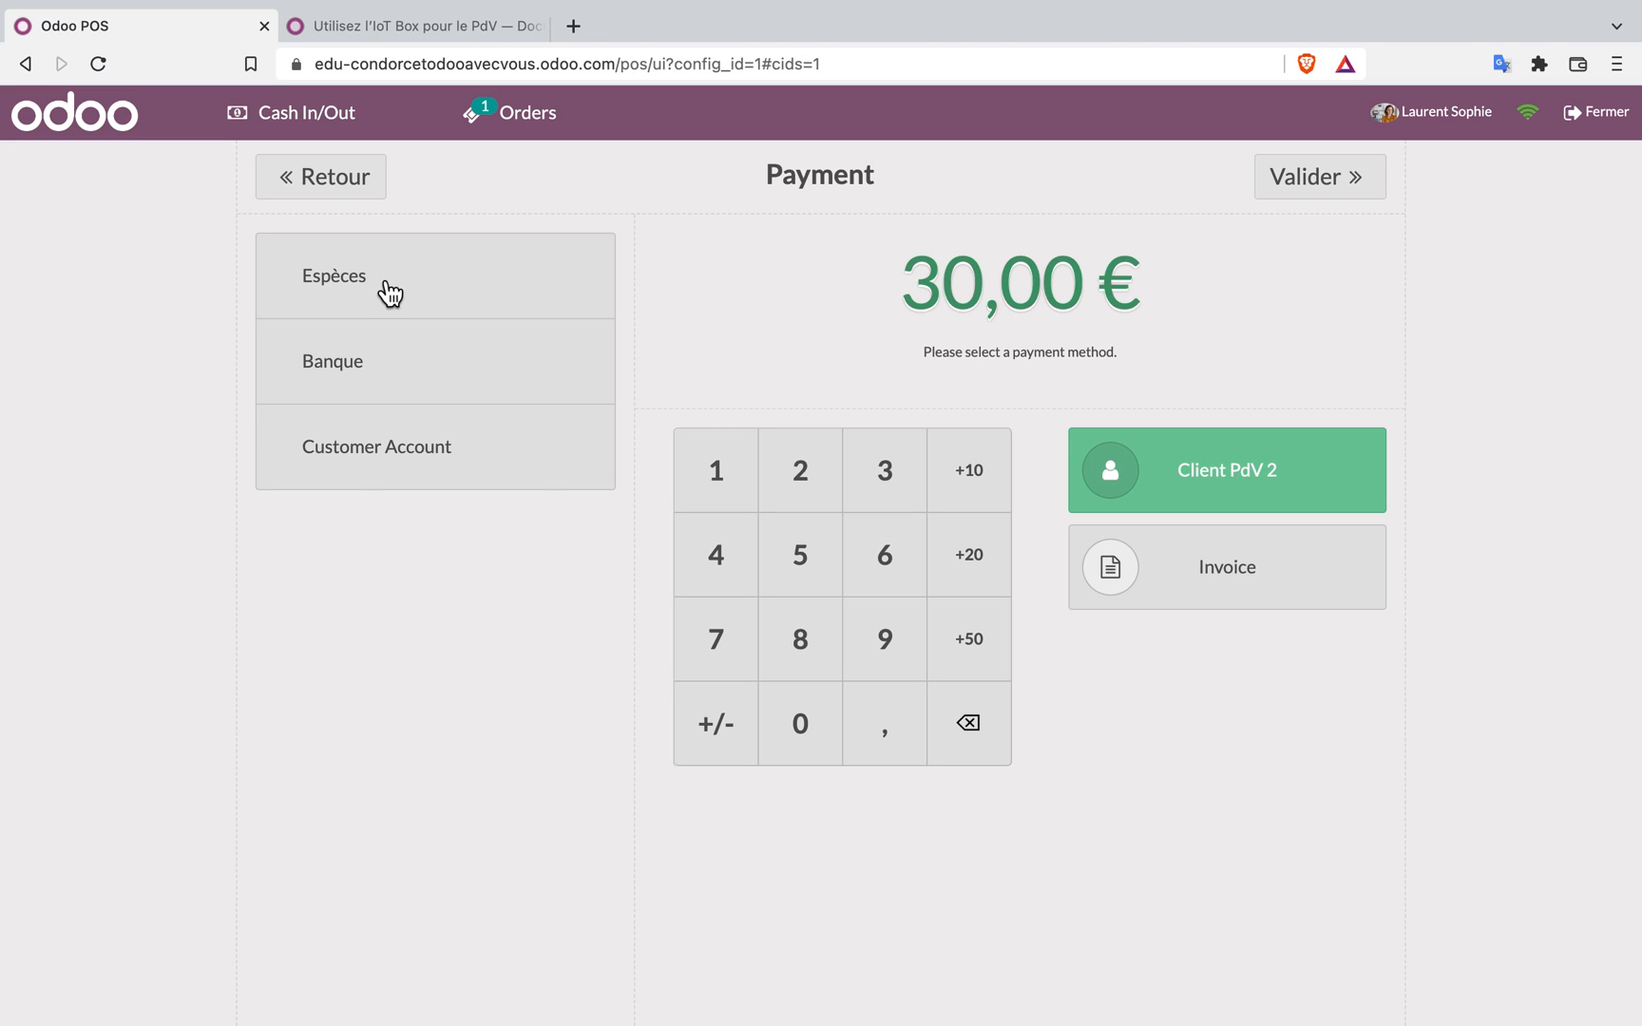
click(390, 291)
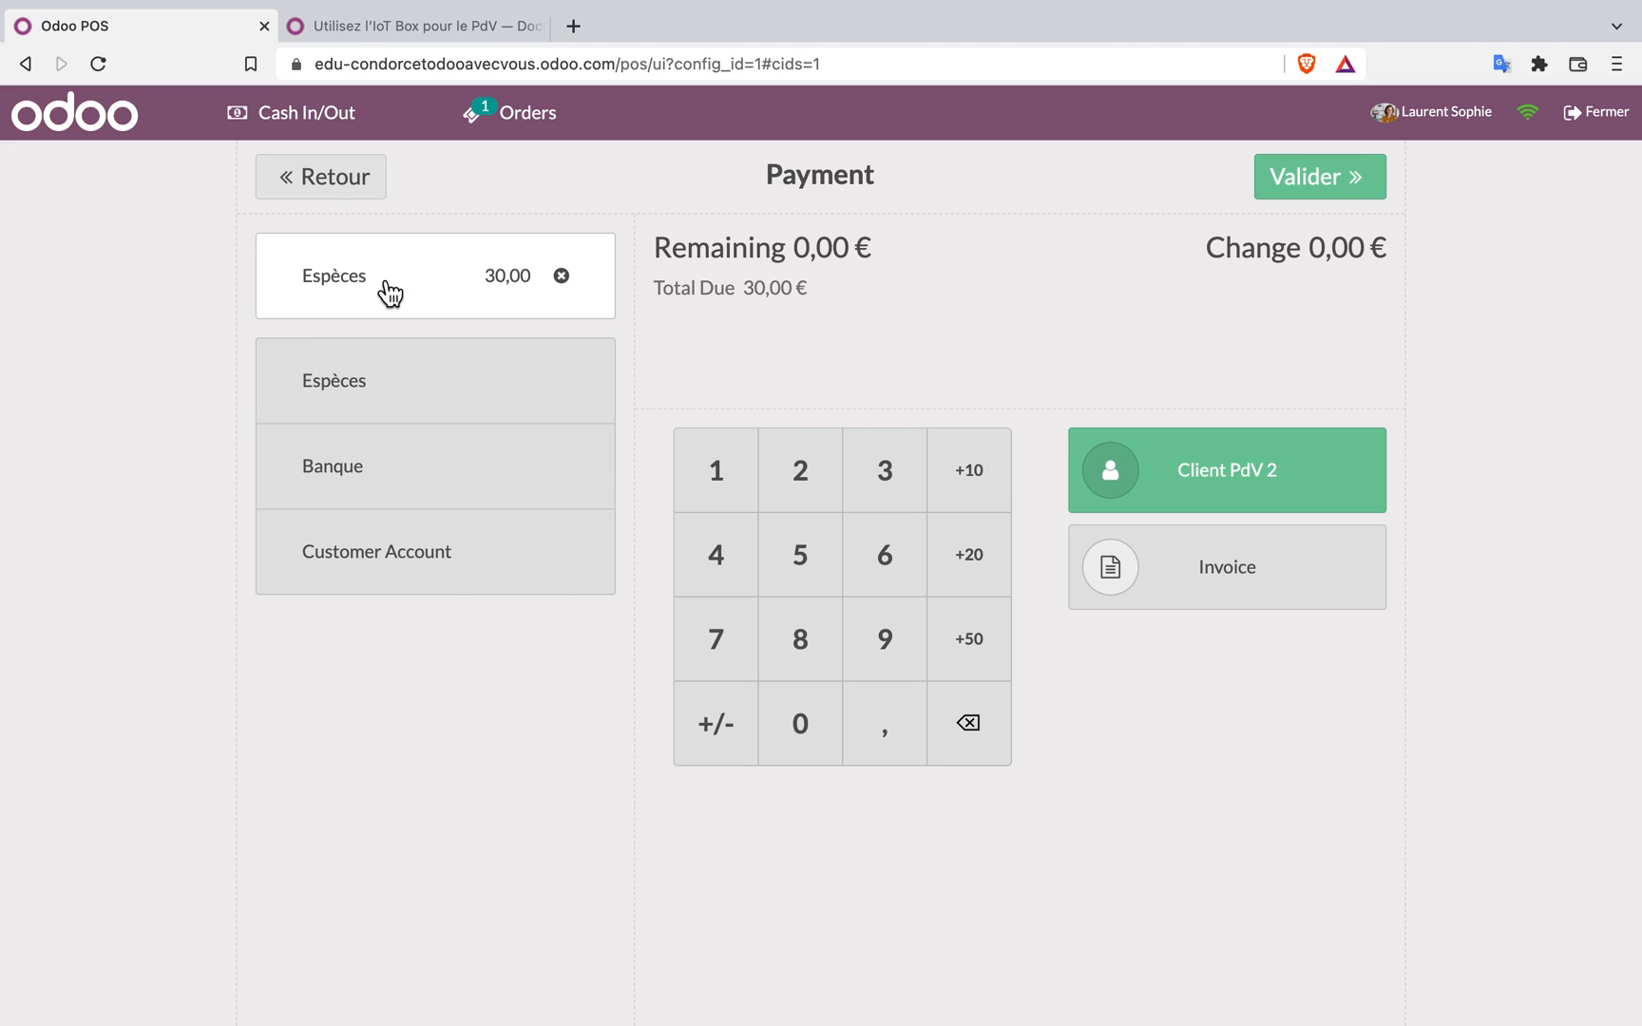
click(976, 653)
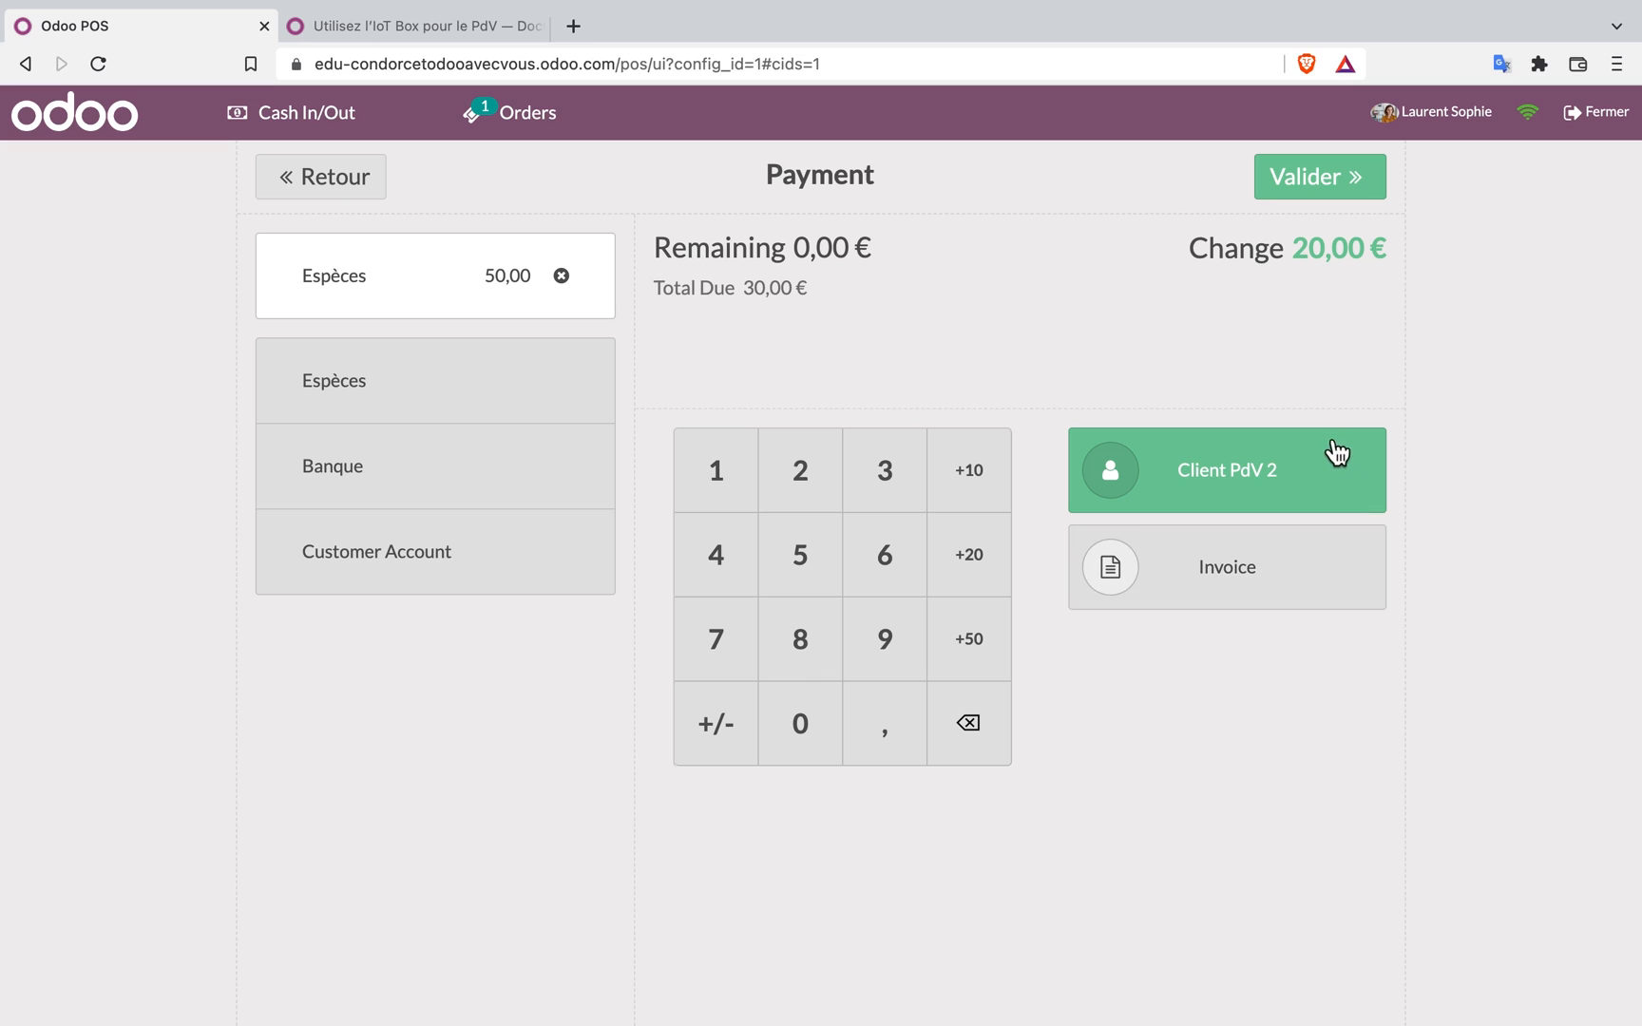
click(1314, 195)
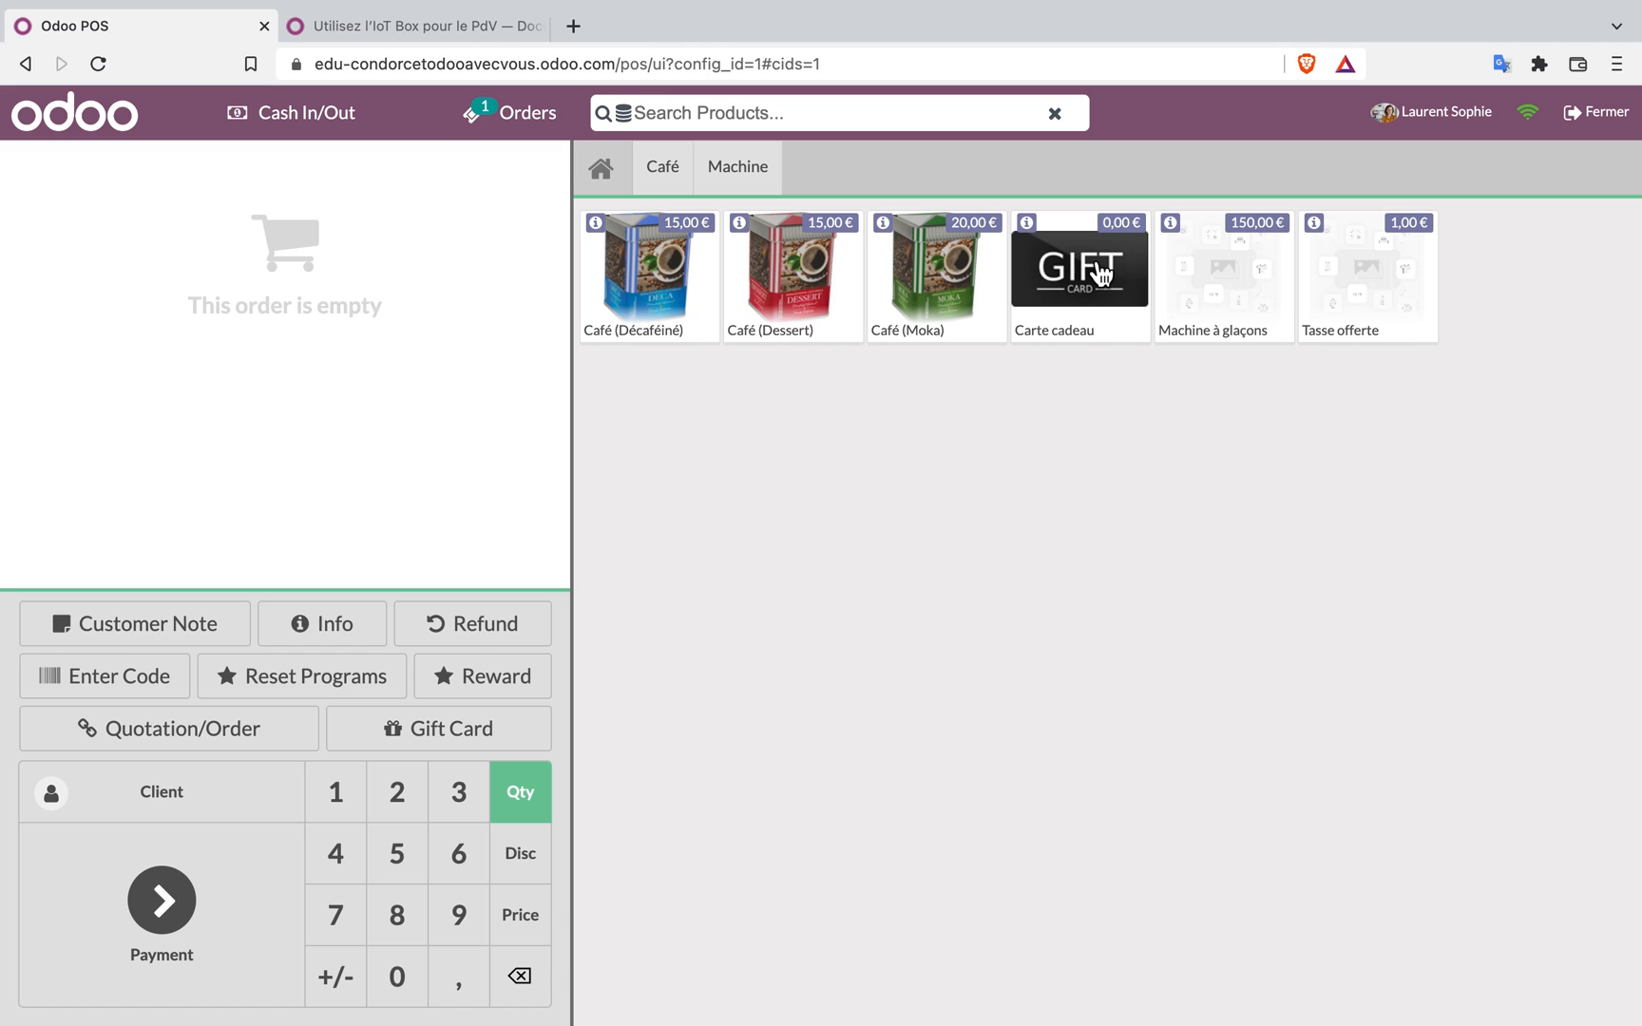
Add a Carte cadeau to the new order and set Client PdV 1 as its customer
click(1097, 287)
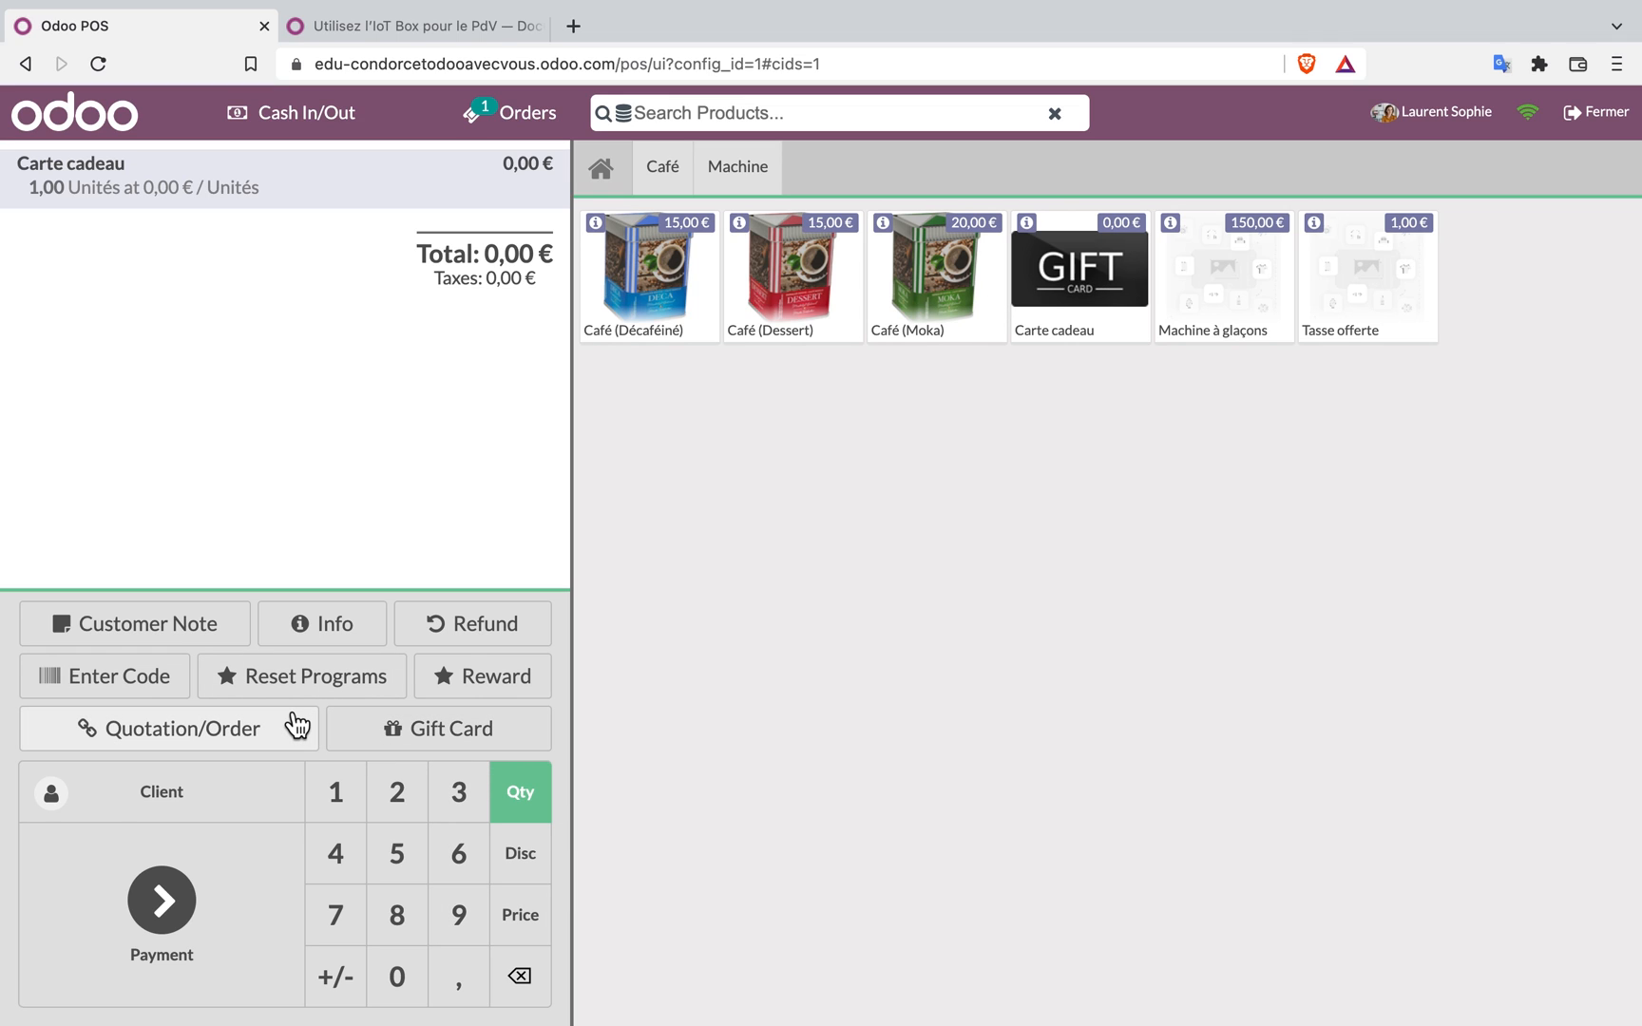
click(195, 794)
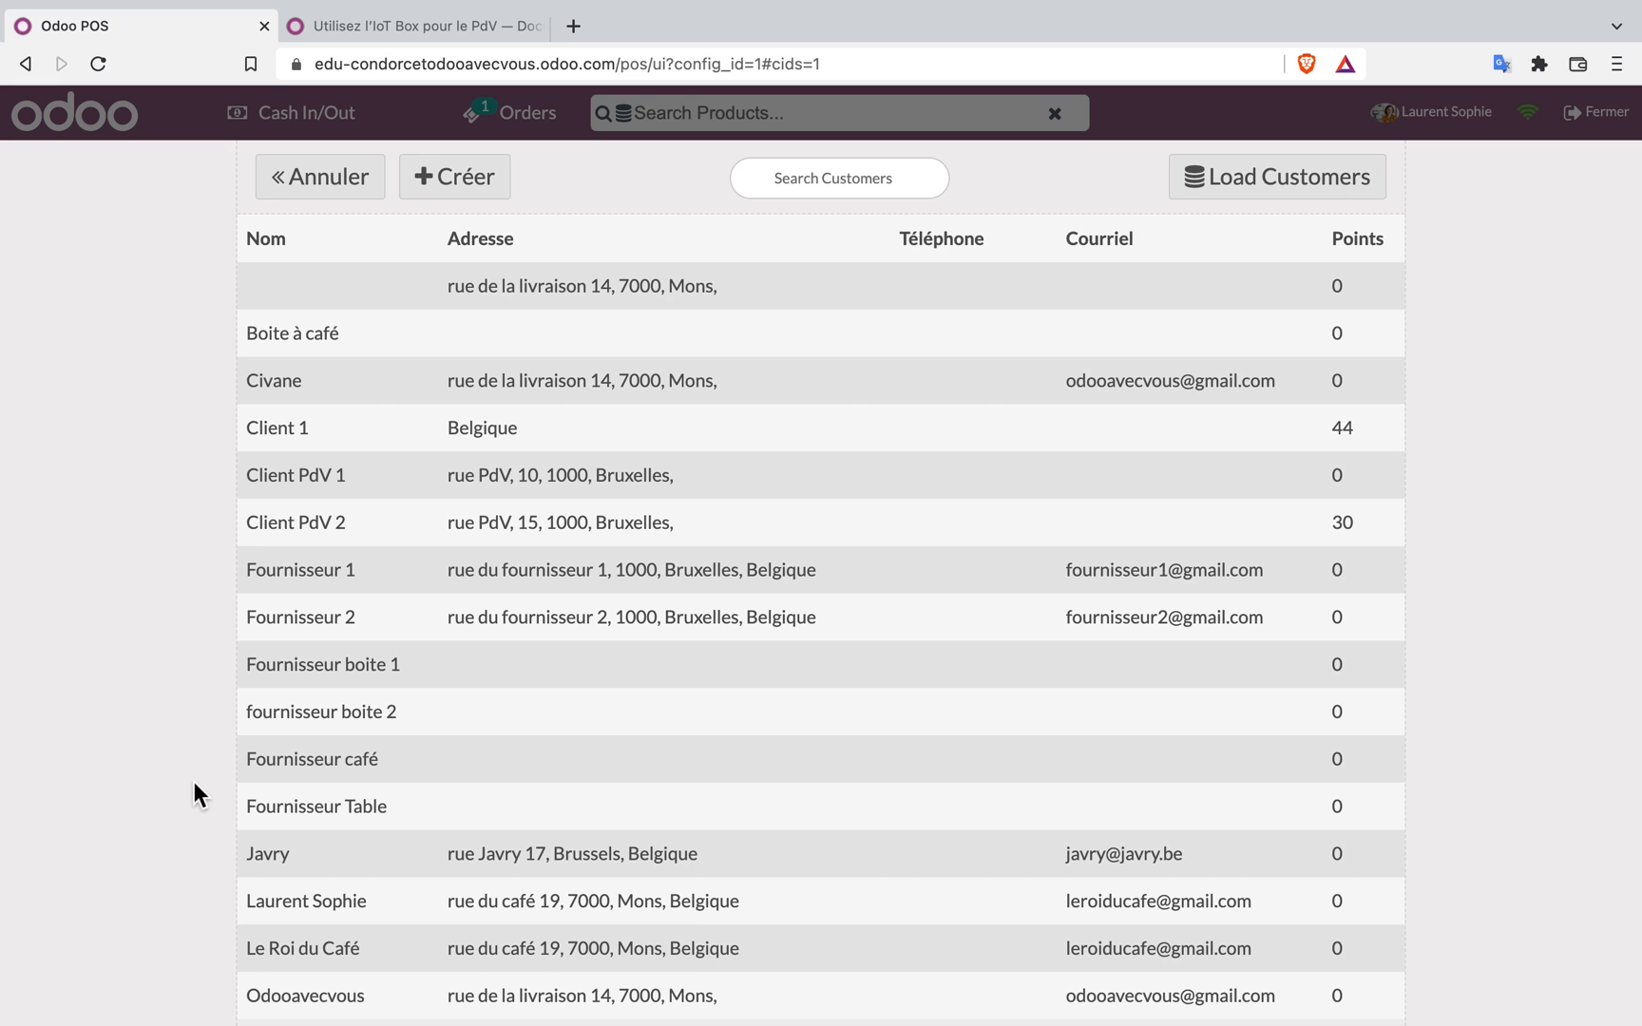
click(532, 479)
click(487, 171)
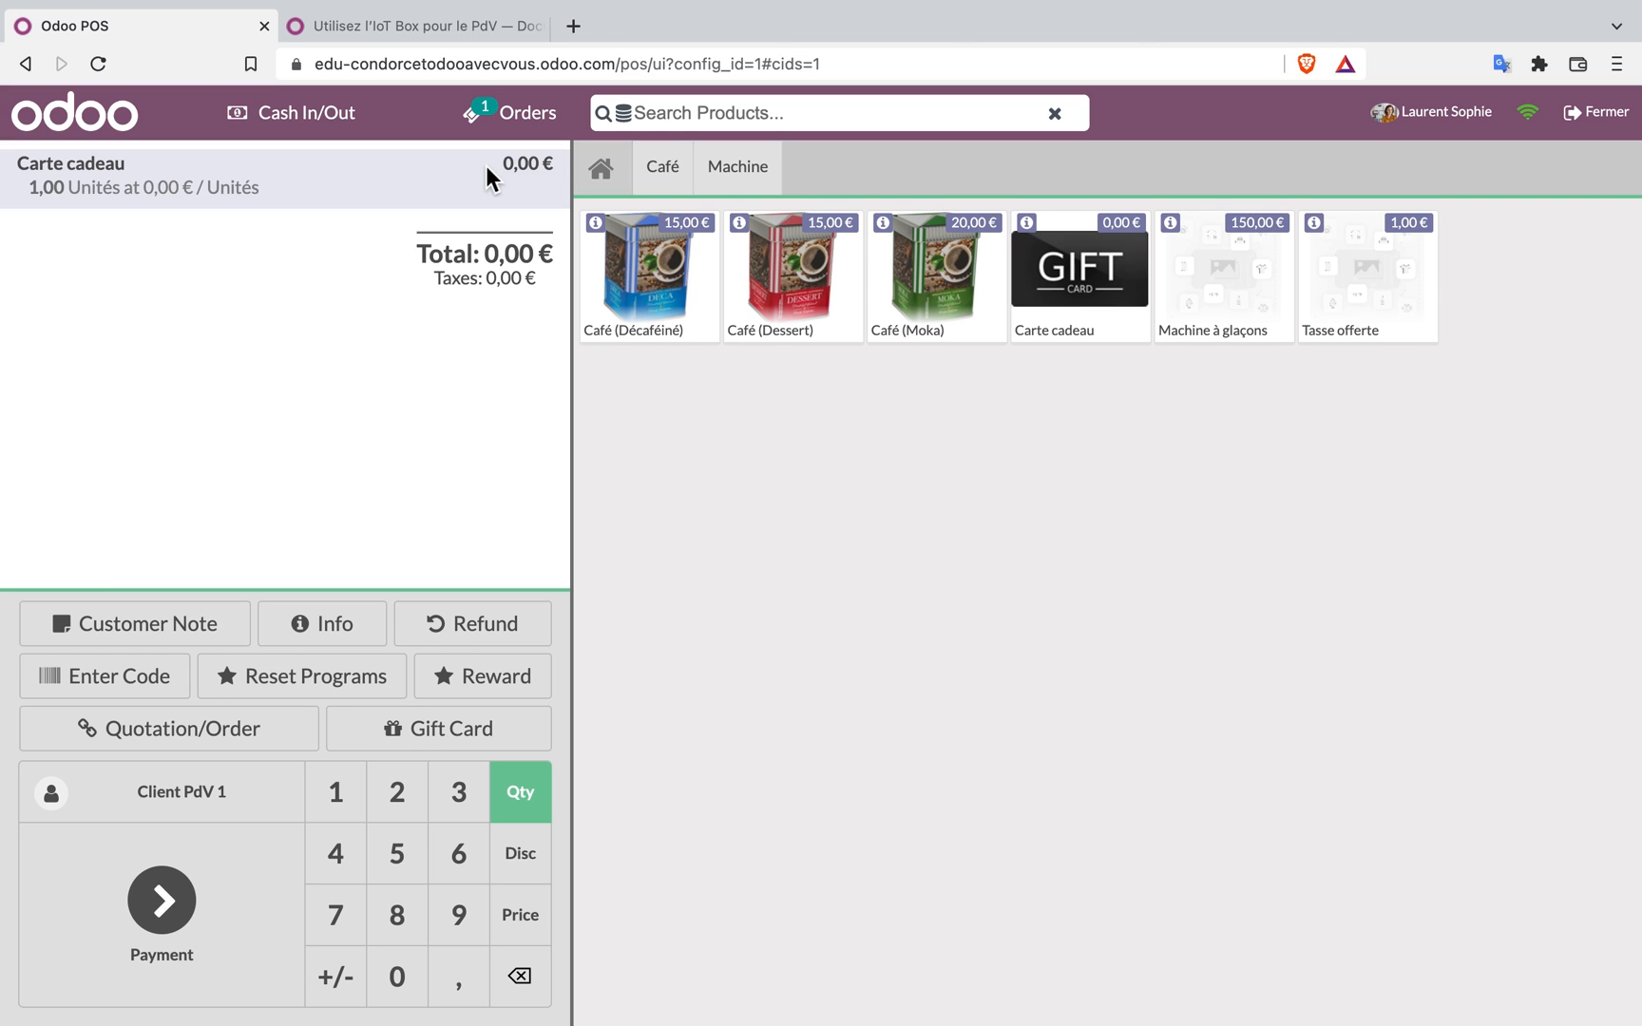
Generate a barcode for a 10 € gift card on Client PdV 1's order
click(456, 729)
click(850, 543)
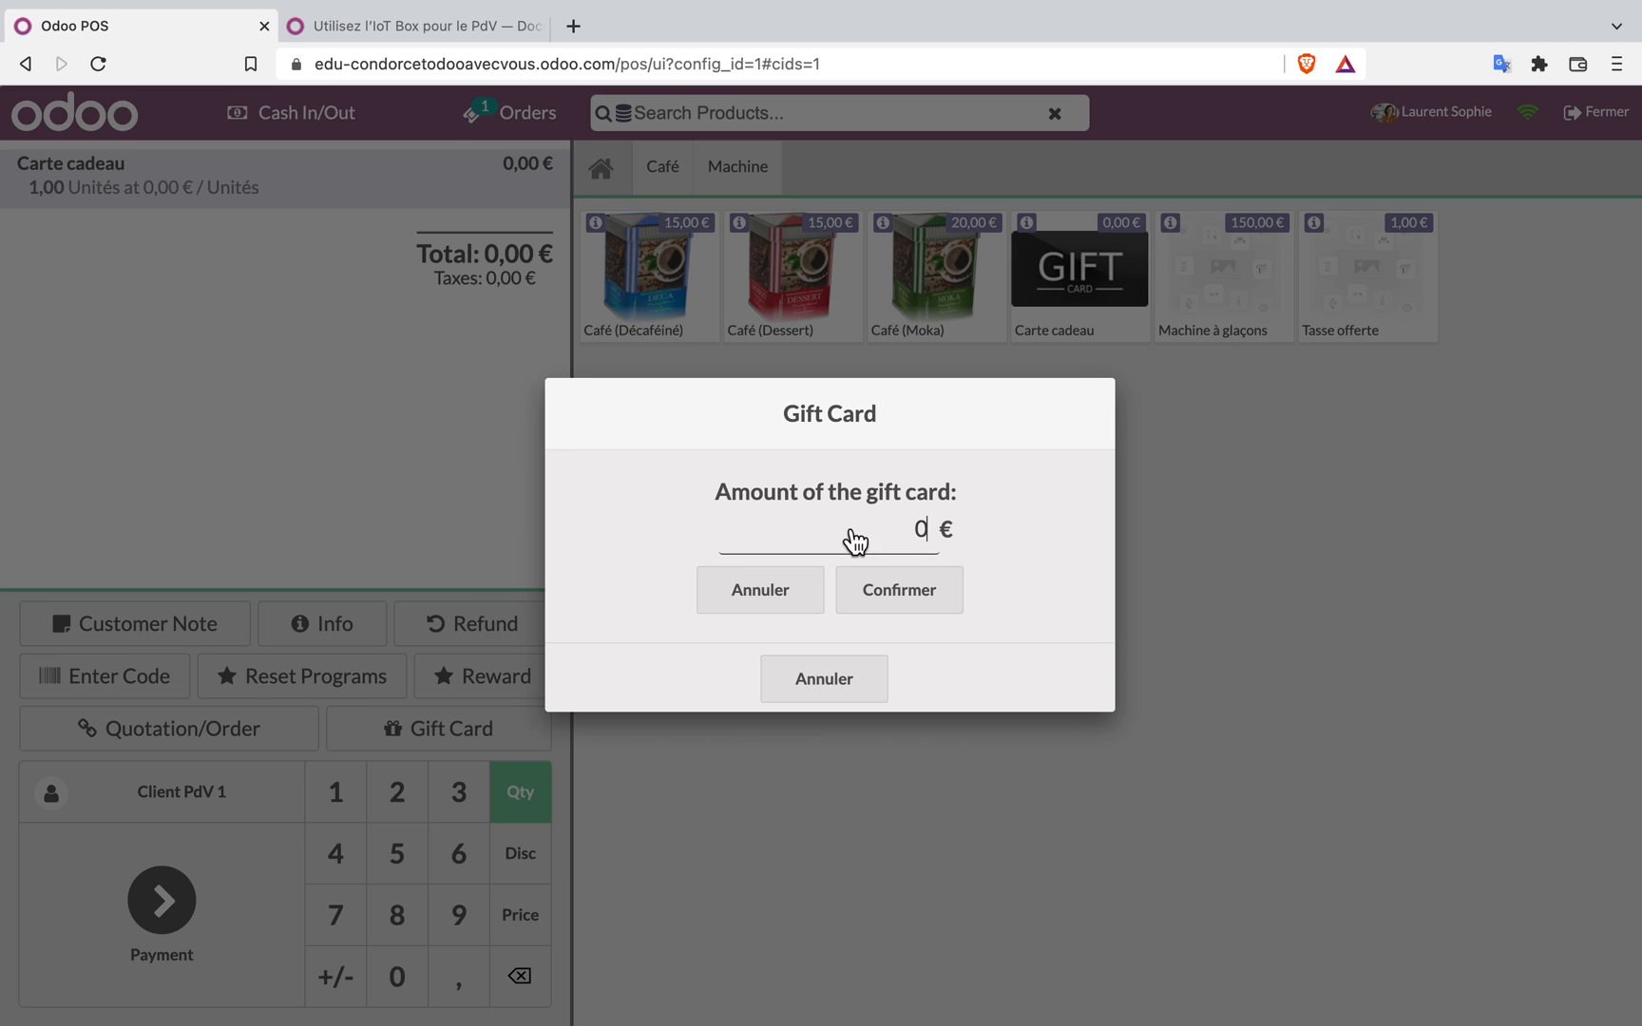
key(BackSpace)
text(10)
click(899, 589)
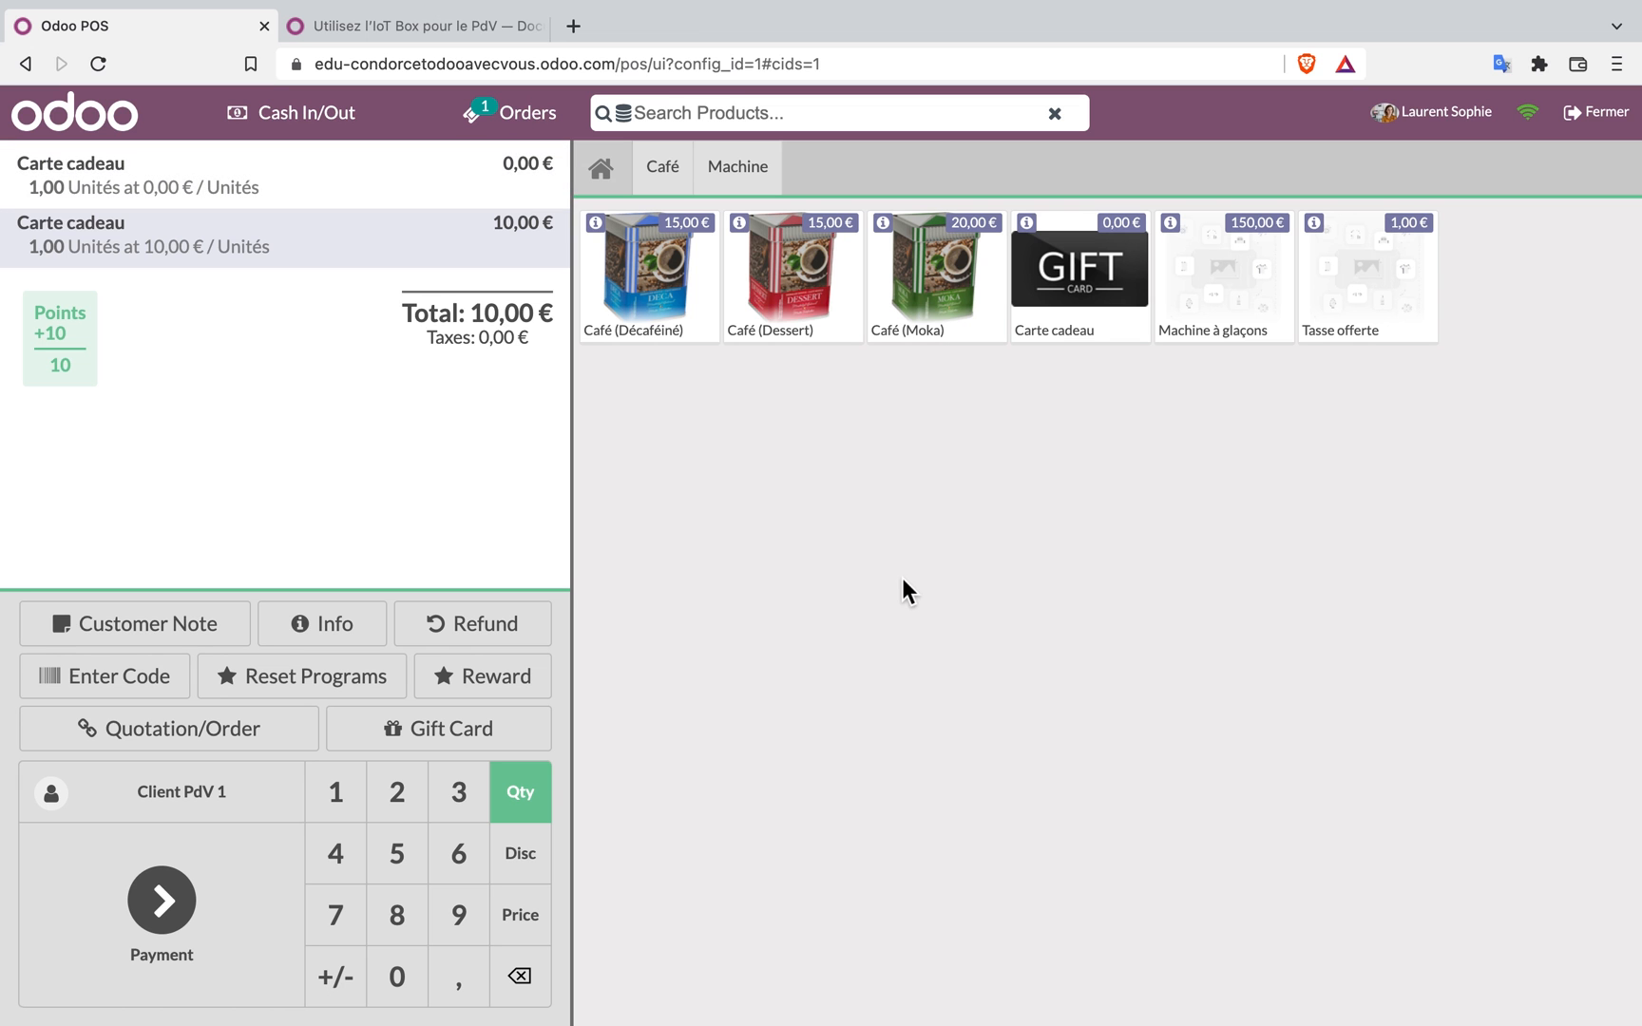
Remove the 0,00 € Carte cadeau line from Client PdV 1's order
click(194, 200)
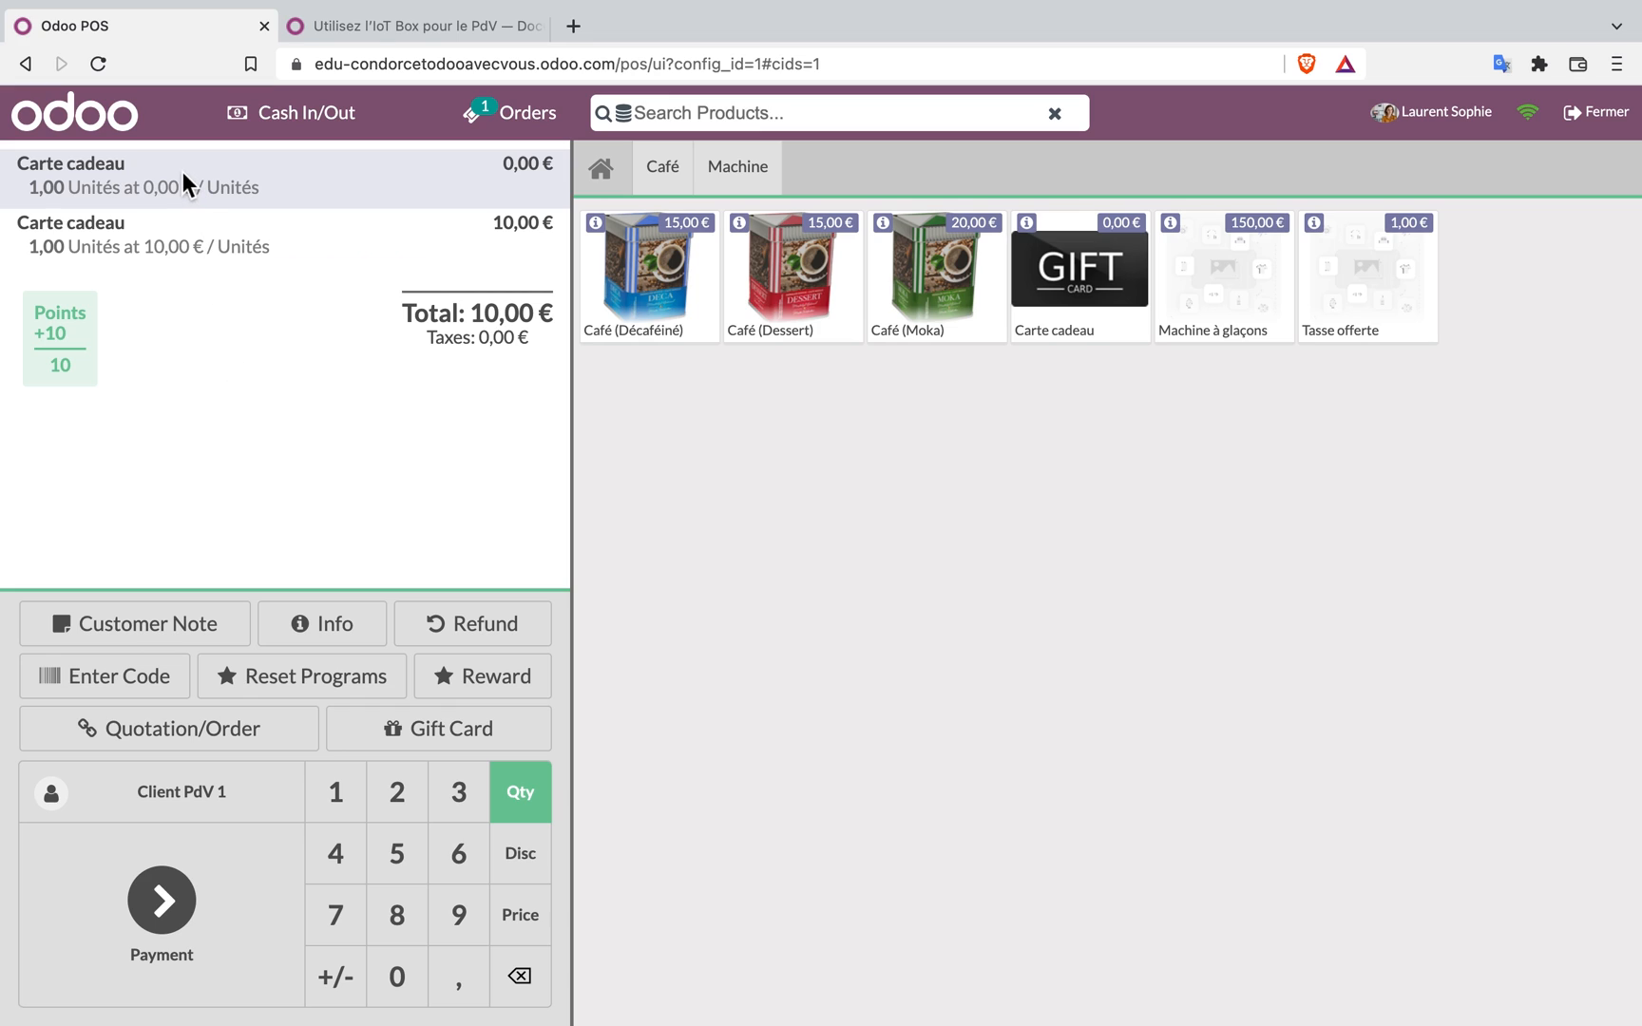
click(522, 981)
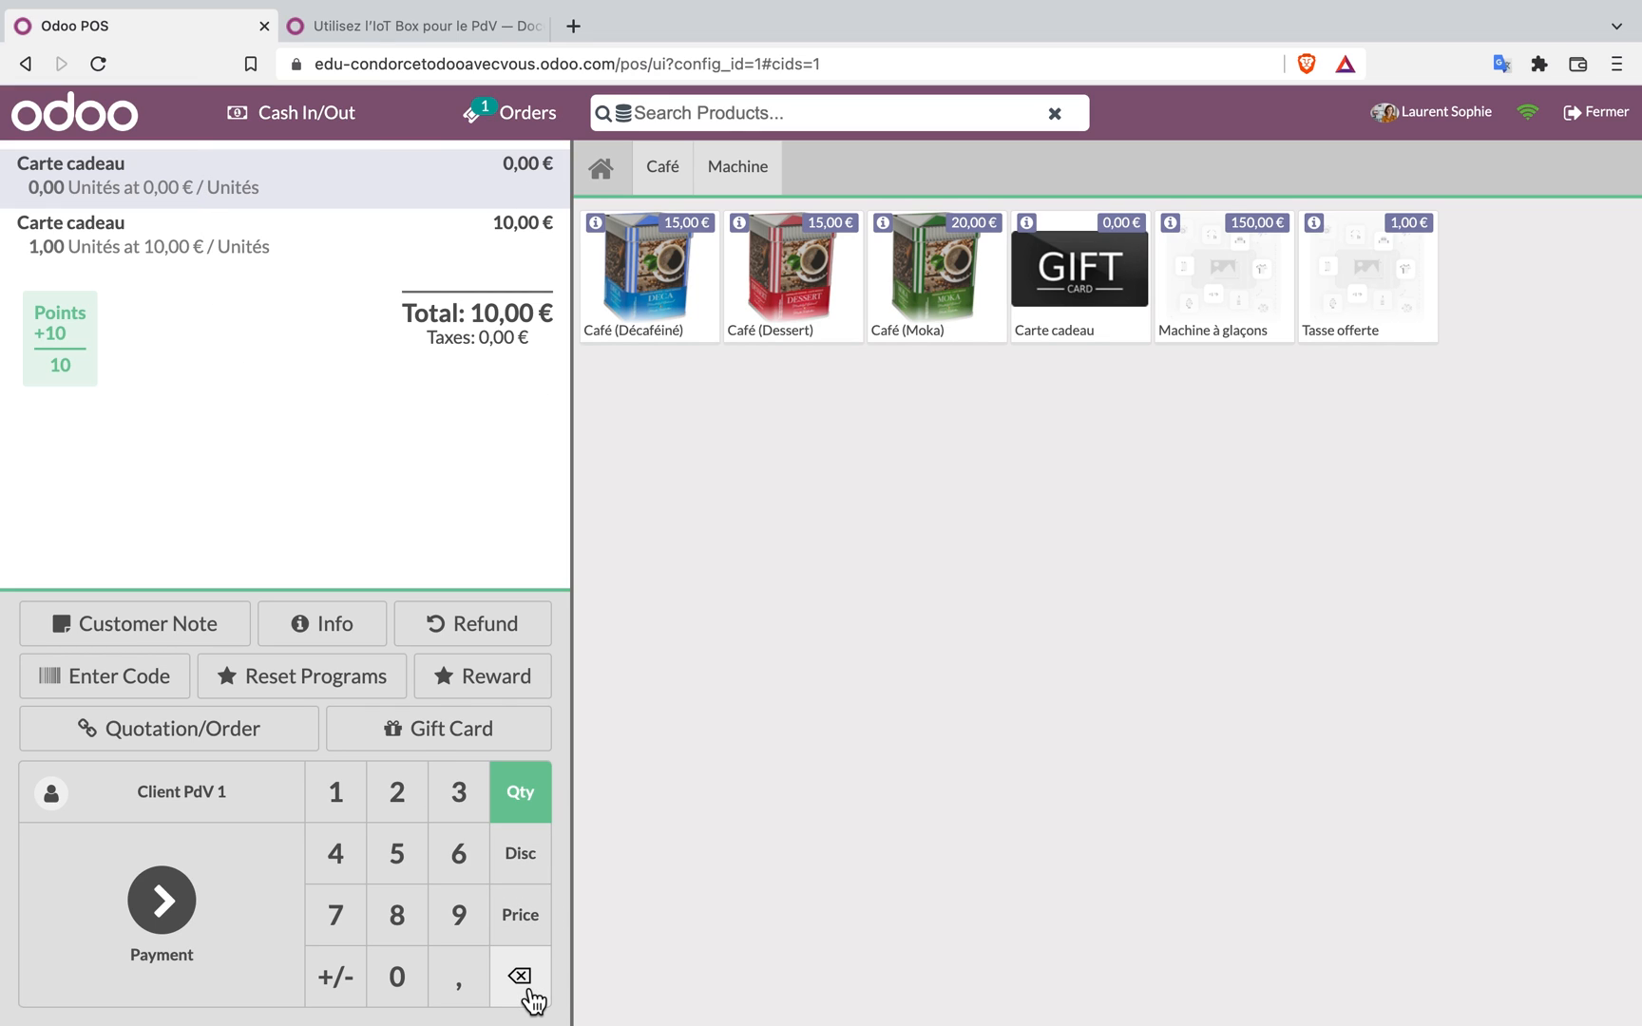
click(522, 978)
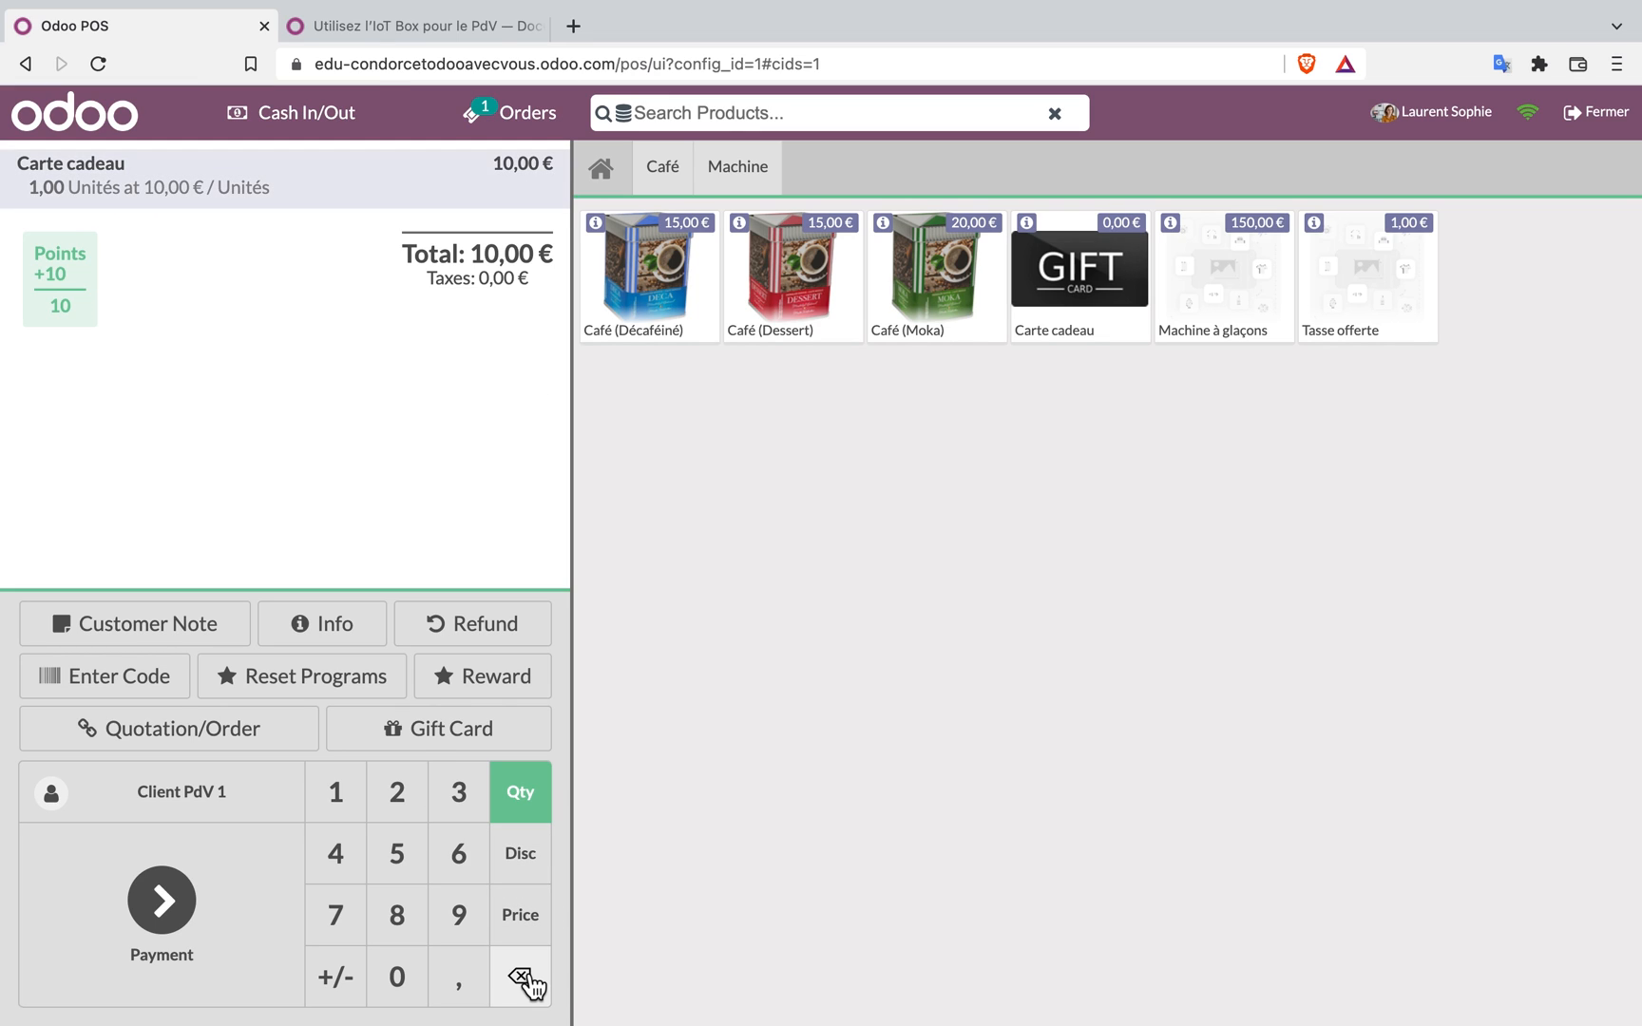
Pay Client PdV 1's gift card order with 10 € in Espèces and validate the payment
click(166, 907)
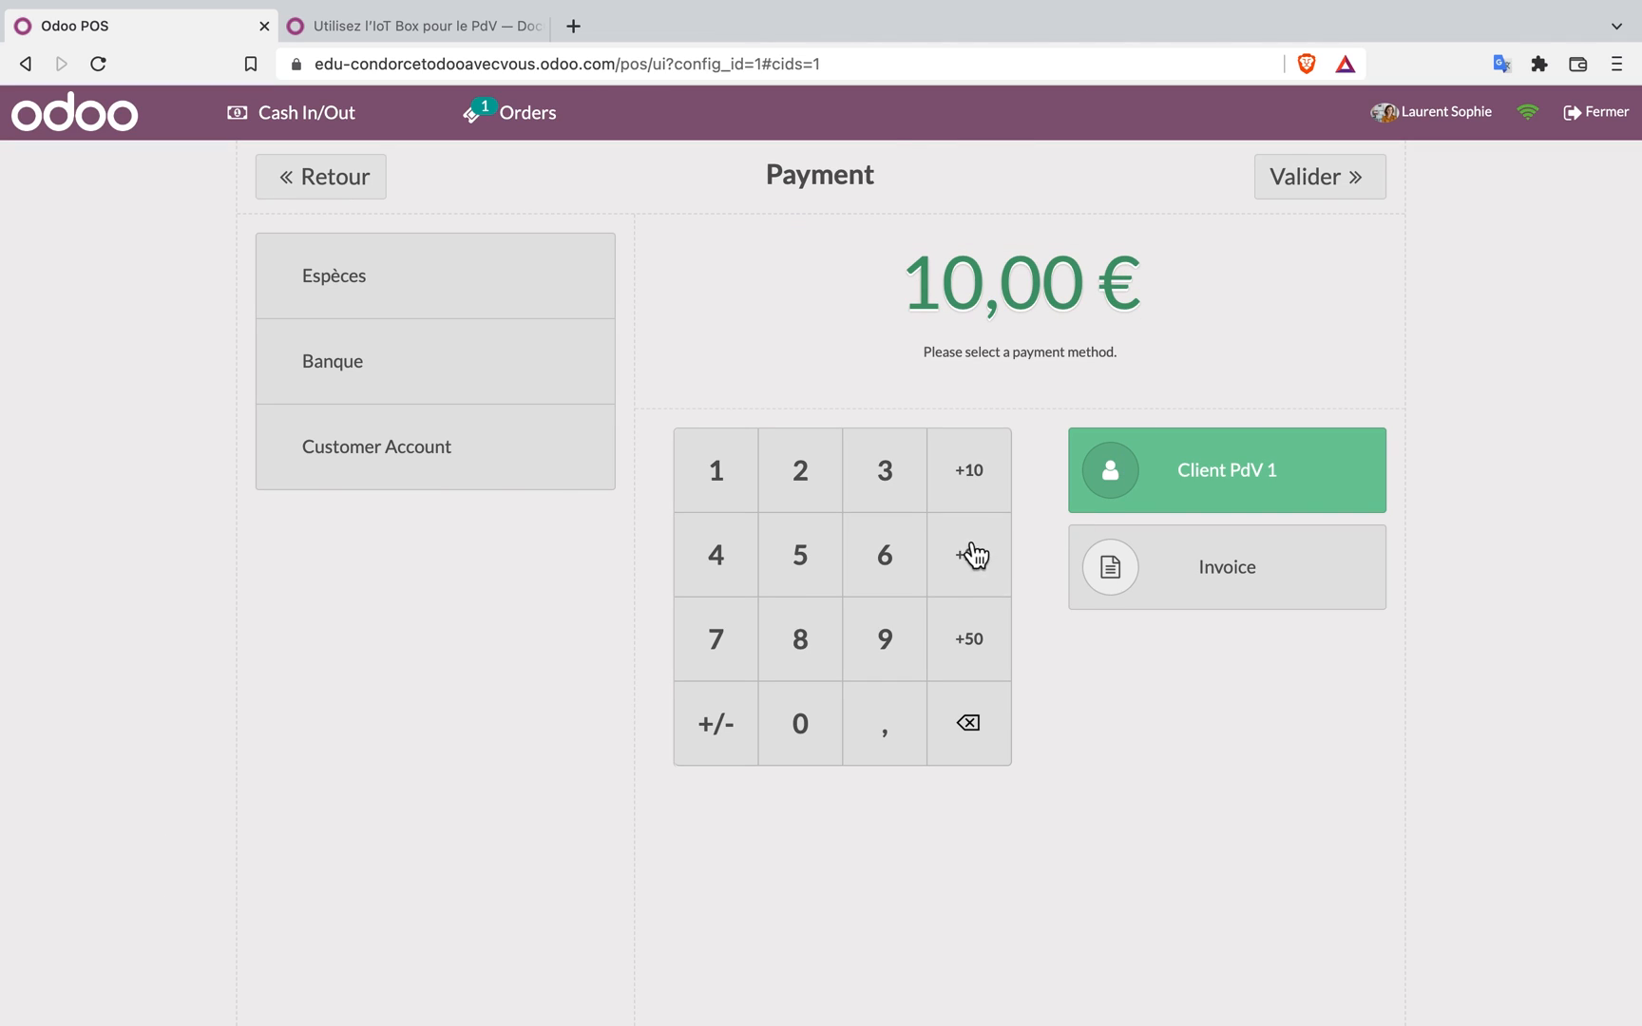
click(984, 481)
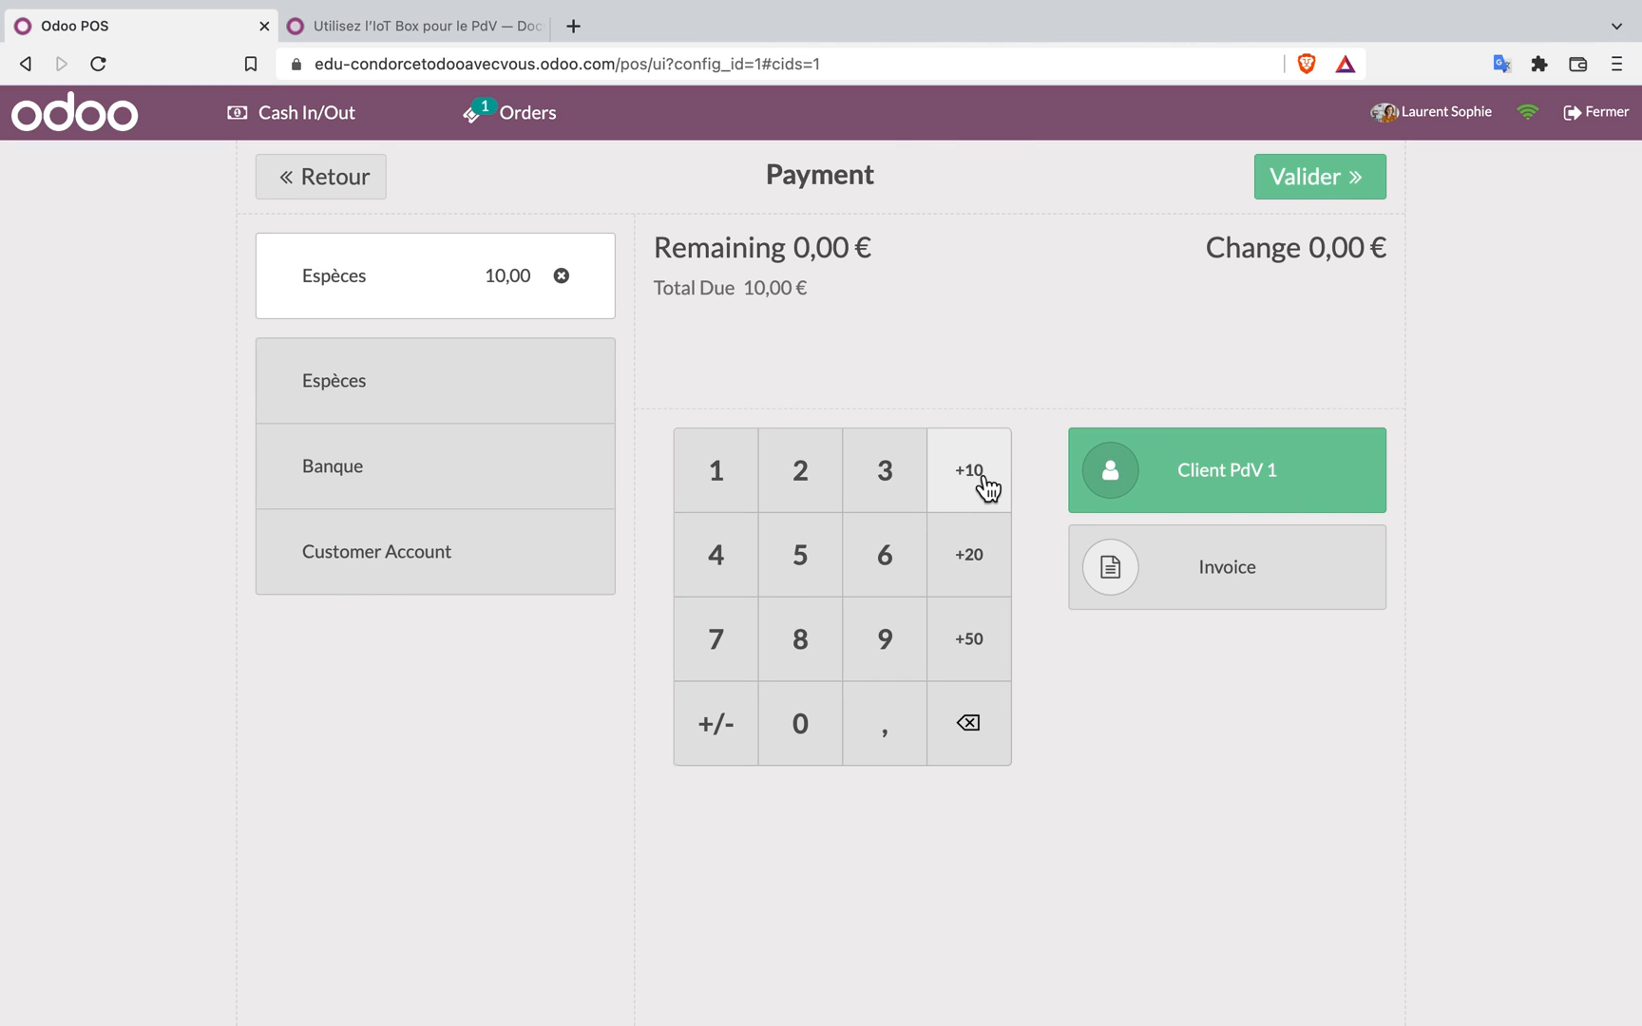
click(1320, 192)
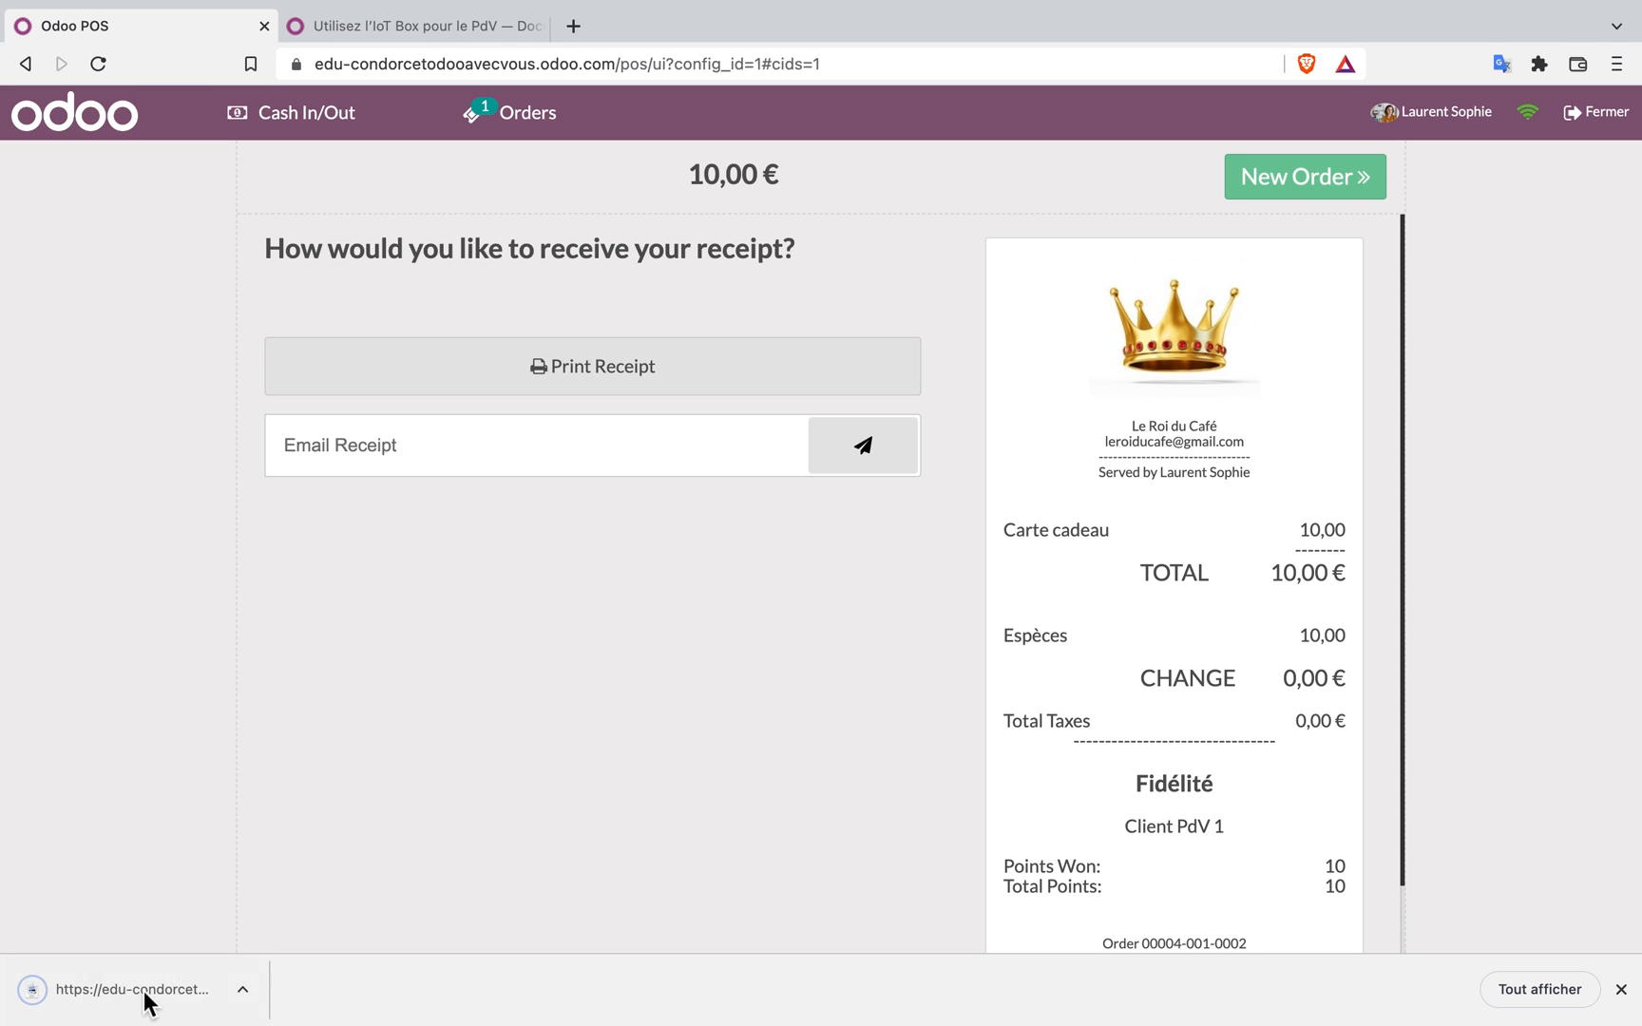
Open the downloaded Carte cadeau.pdf, examine the gift card's amount, code and barcode, and close it
click(138, 1005)
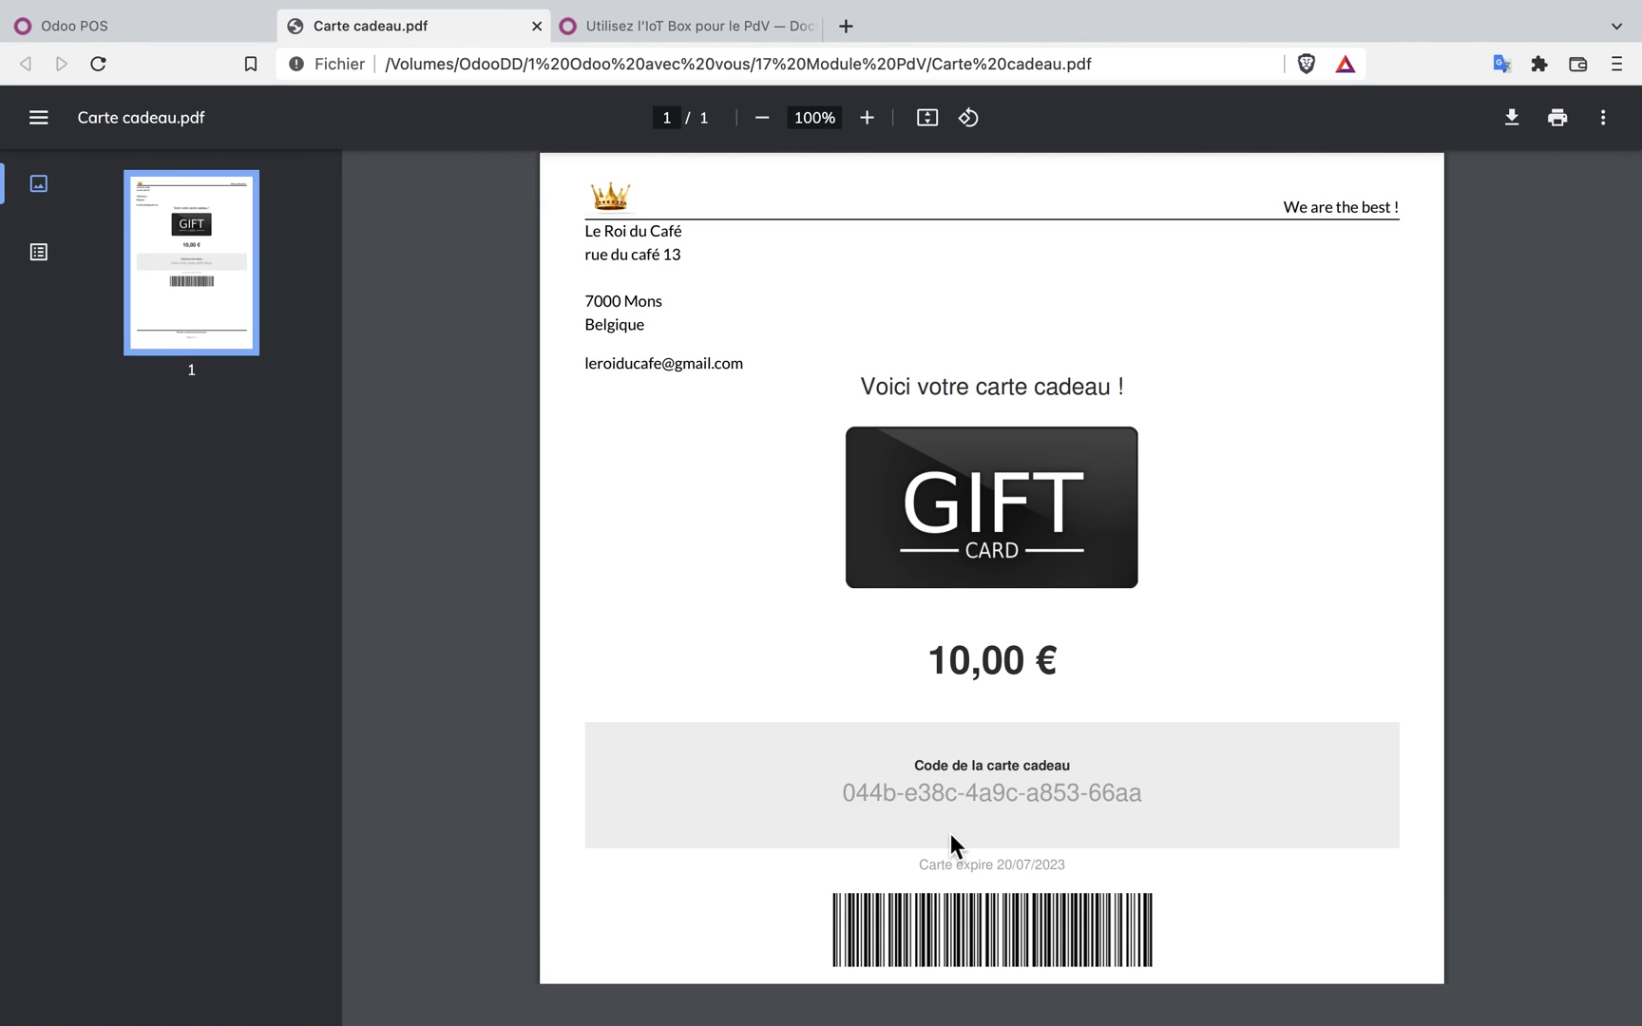
scroll(951, 835, down, 3)
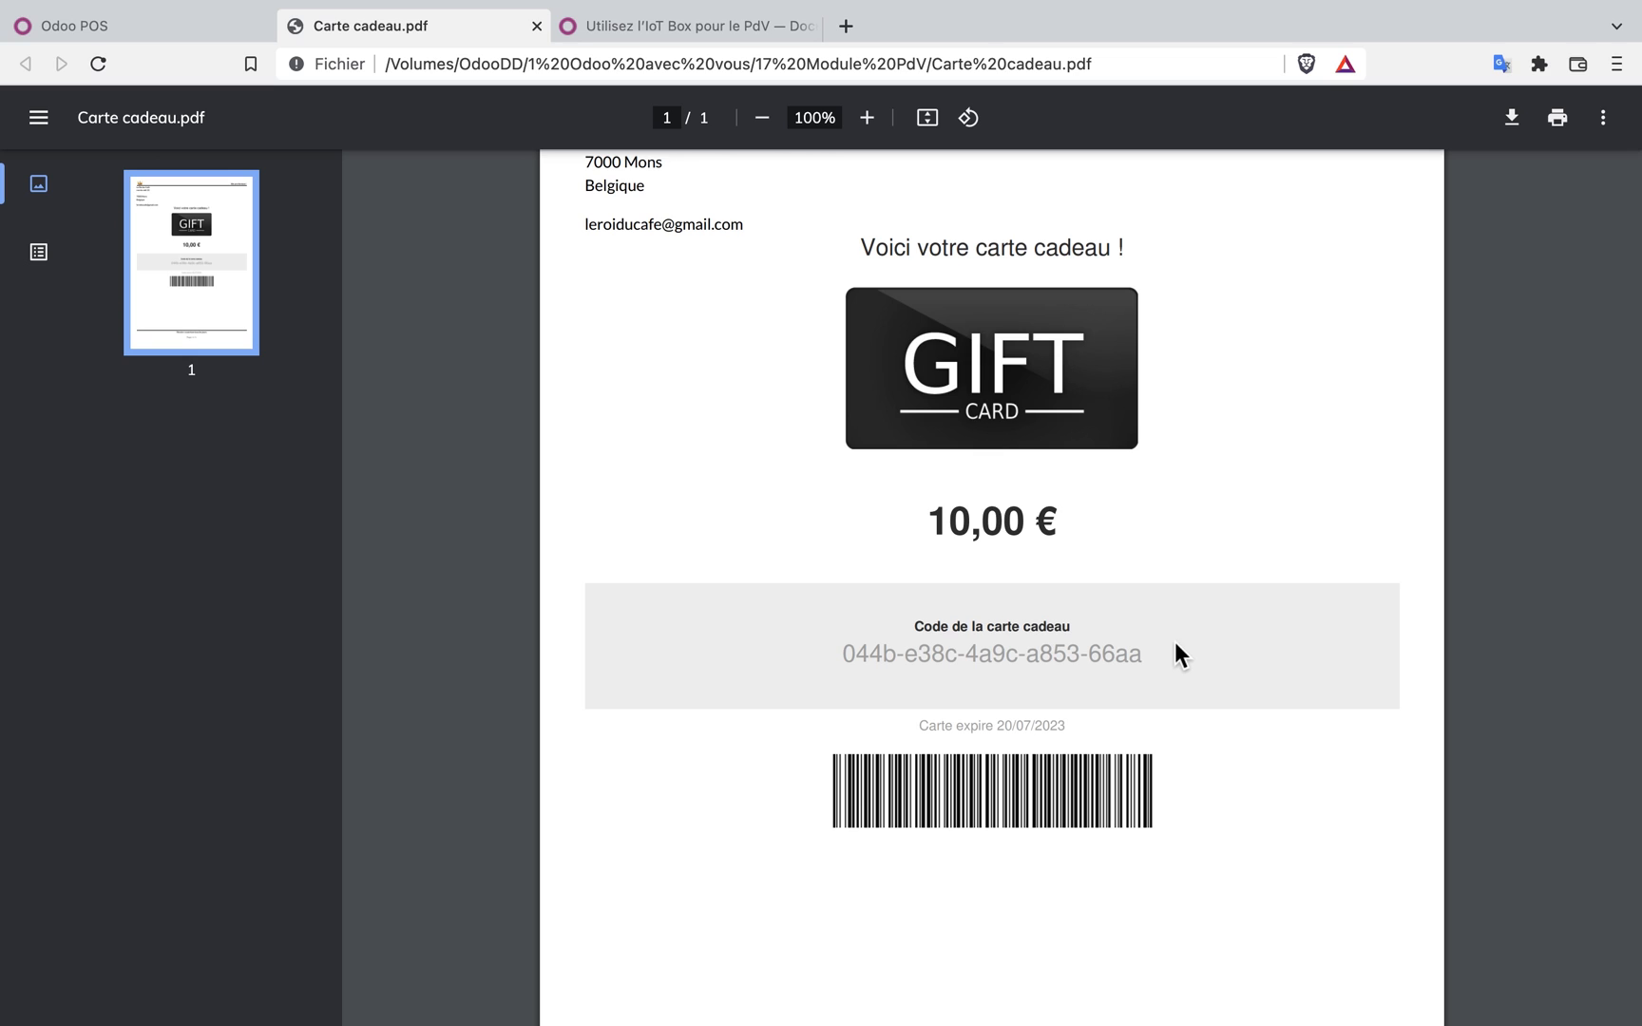
click(535, 25)
Start a new order containing one Café (Décaféiné), one Café (Dessert) and one Café (Moka)
click(1304, 183)
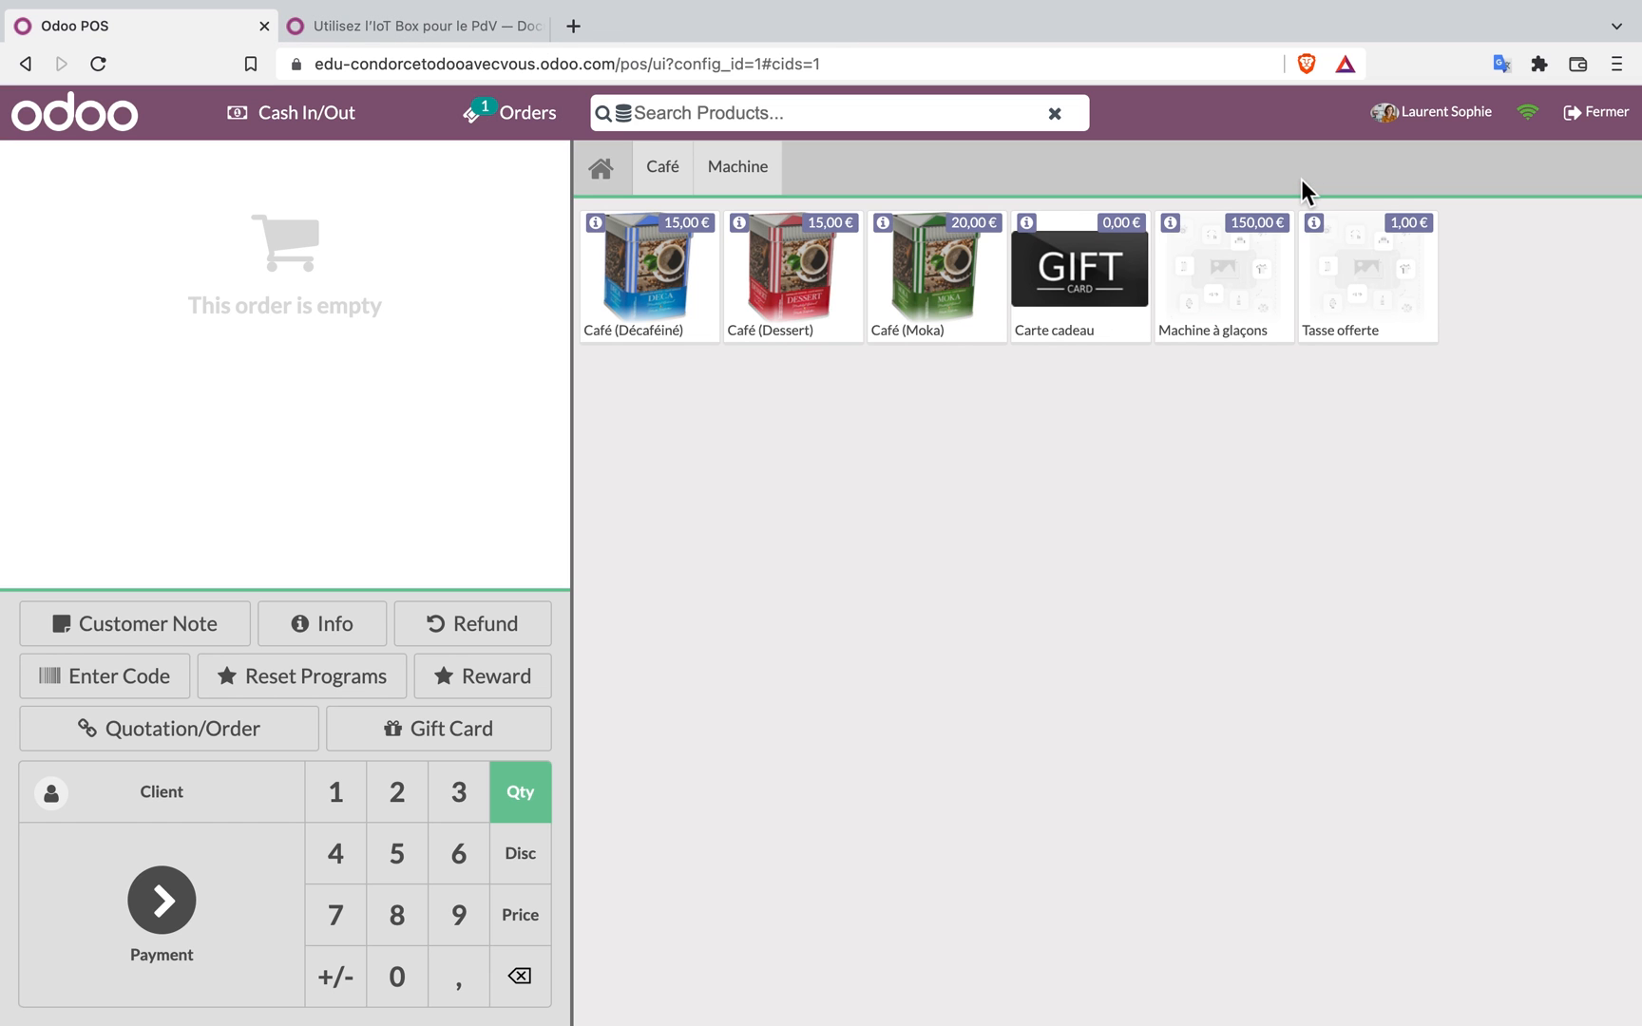
click(107, 677)
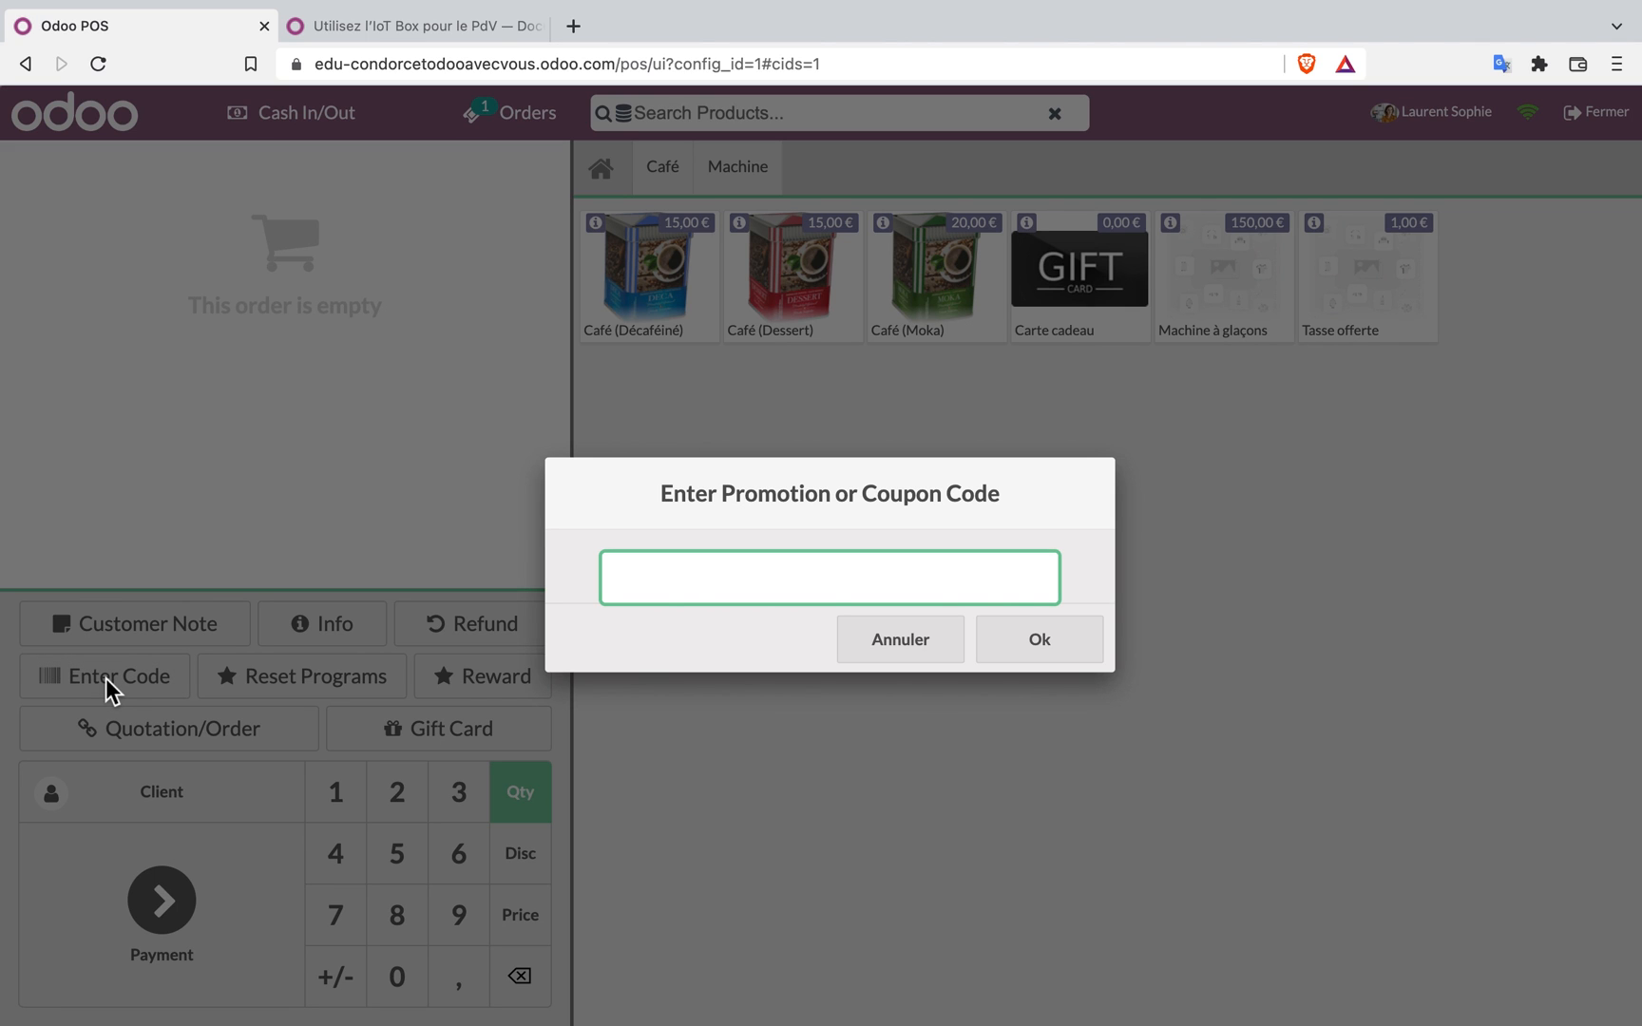
click(901, 639)
click(660, 298)
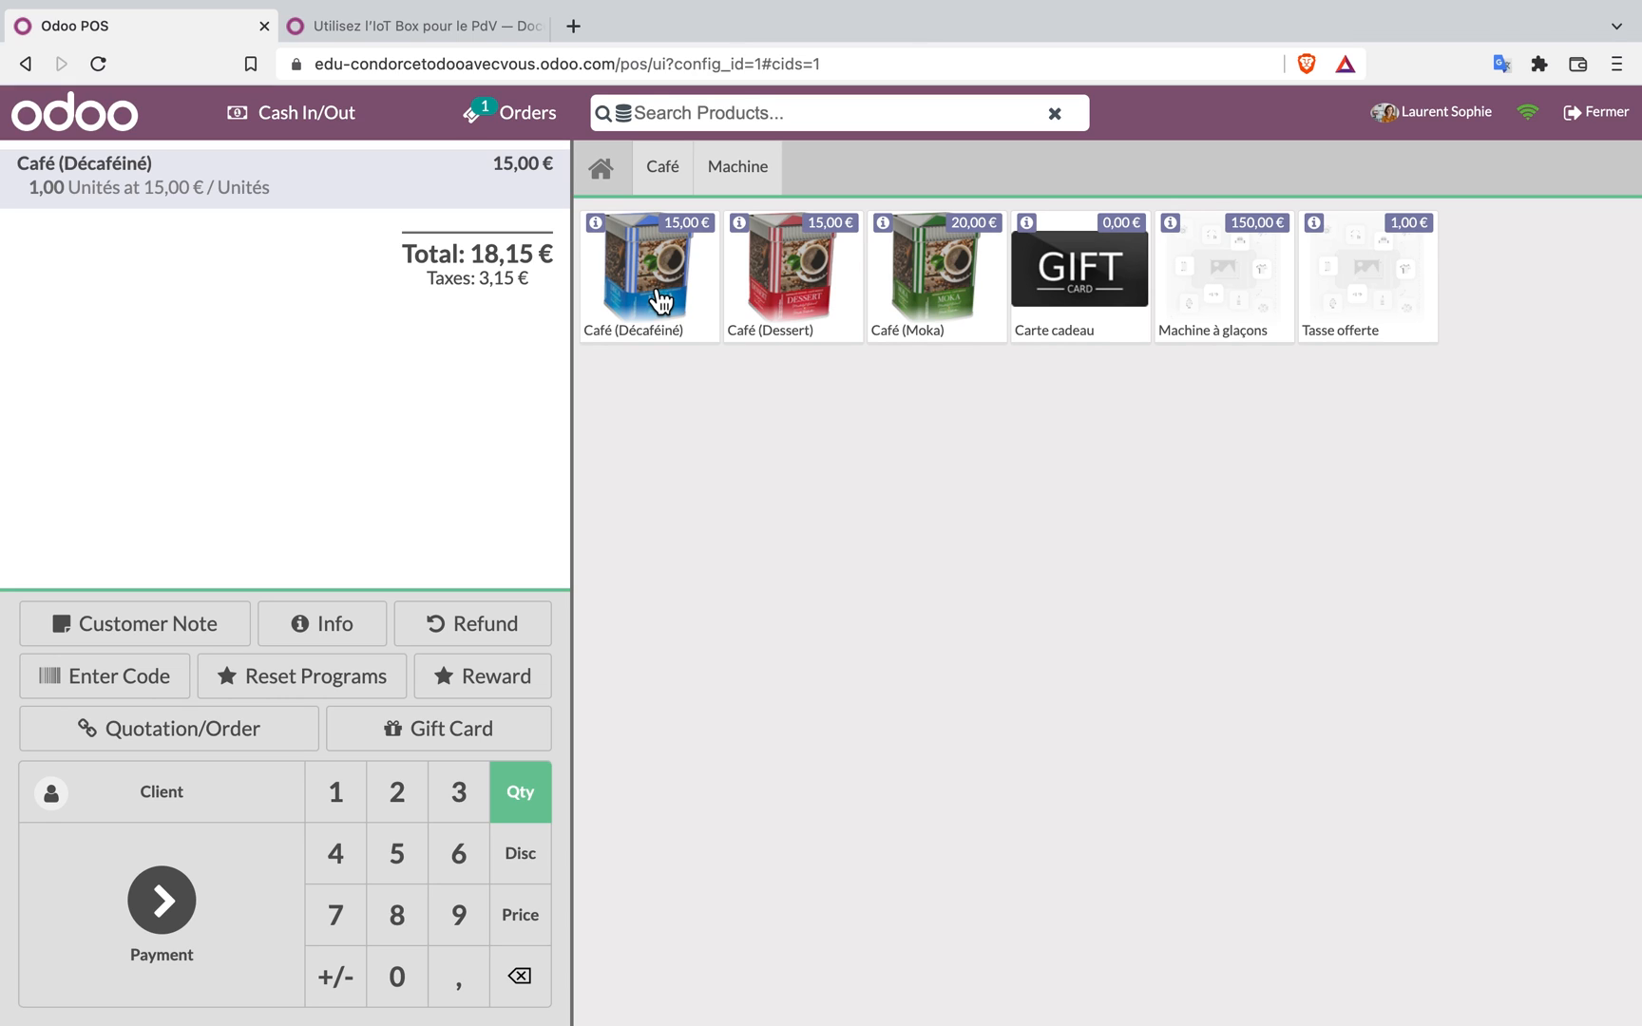
click(779, 278)
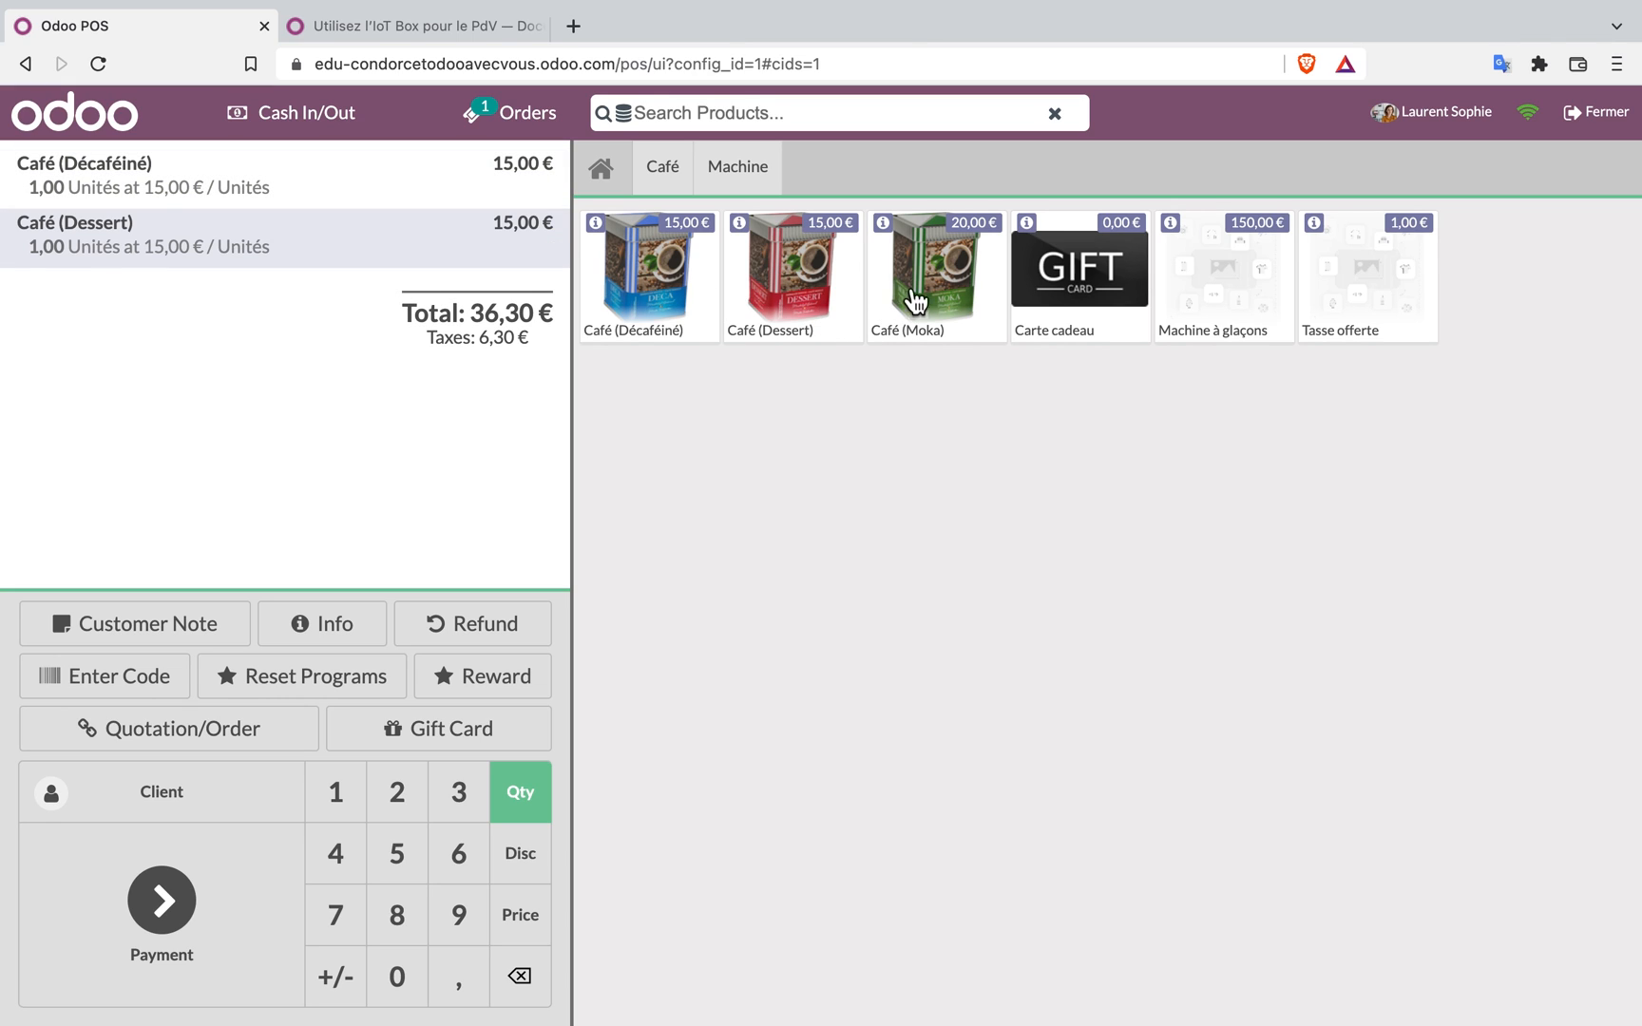
click(941, 290)
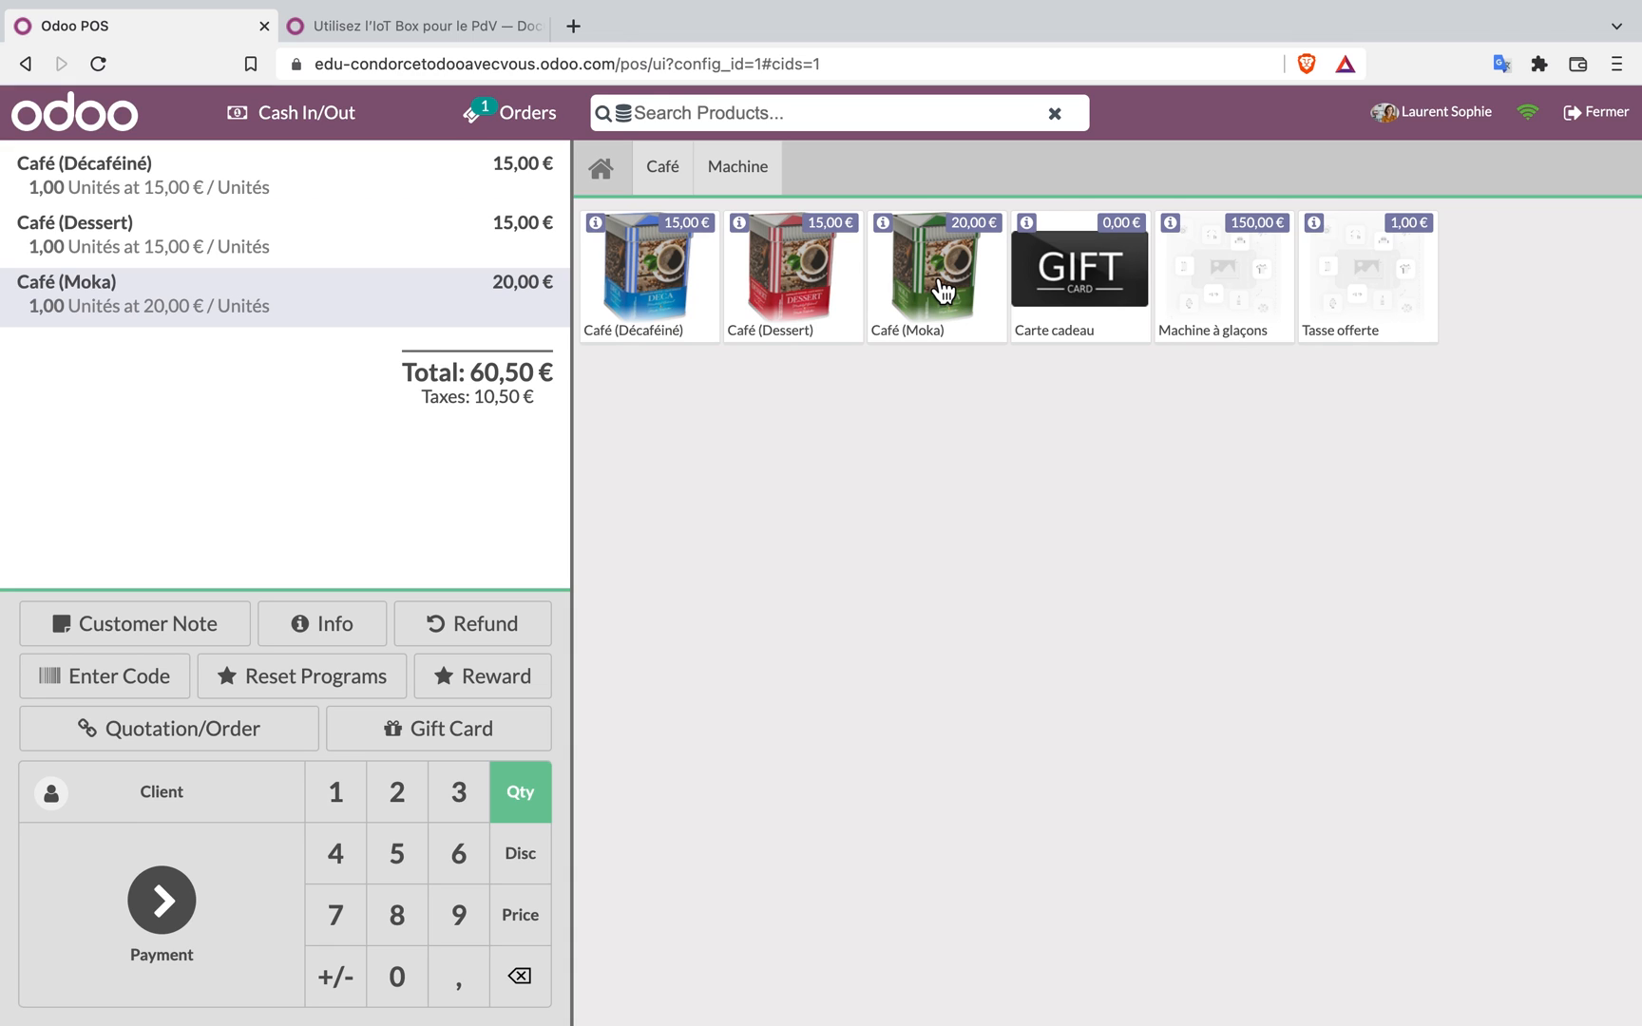
Set Client PdV 1 as the customer of the order with the three cafés
click(173, 798)
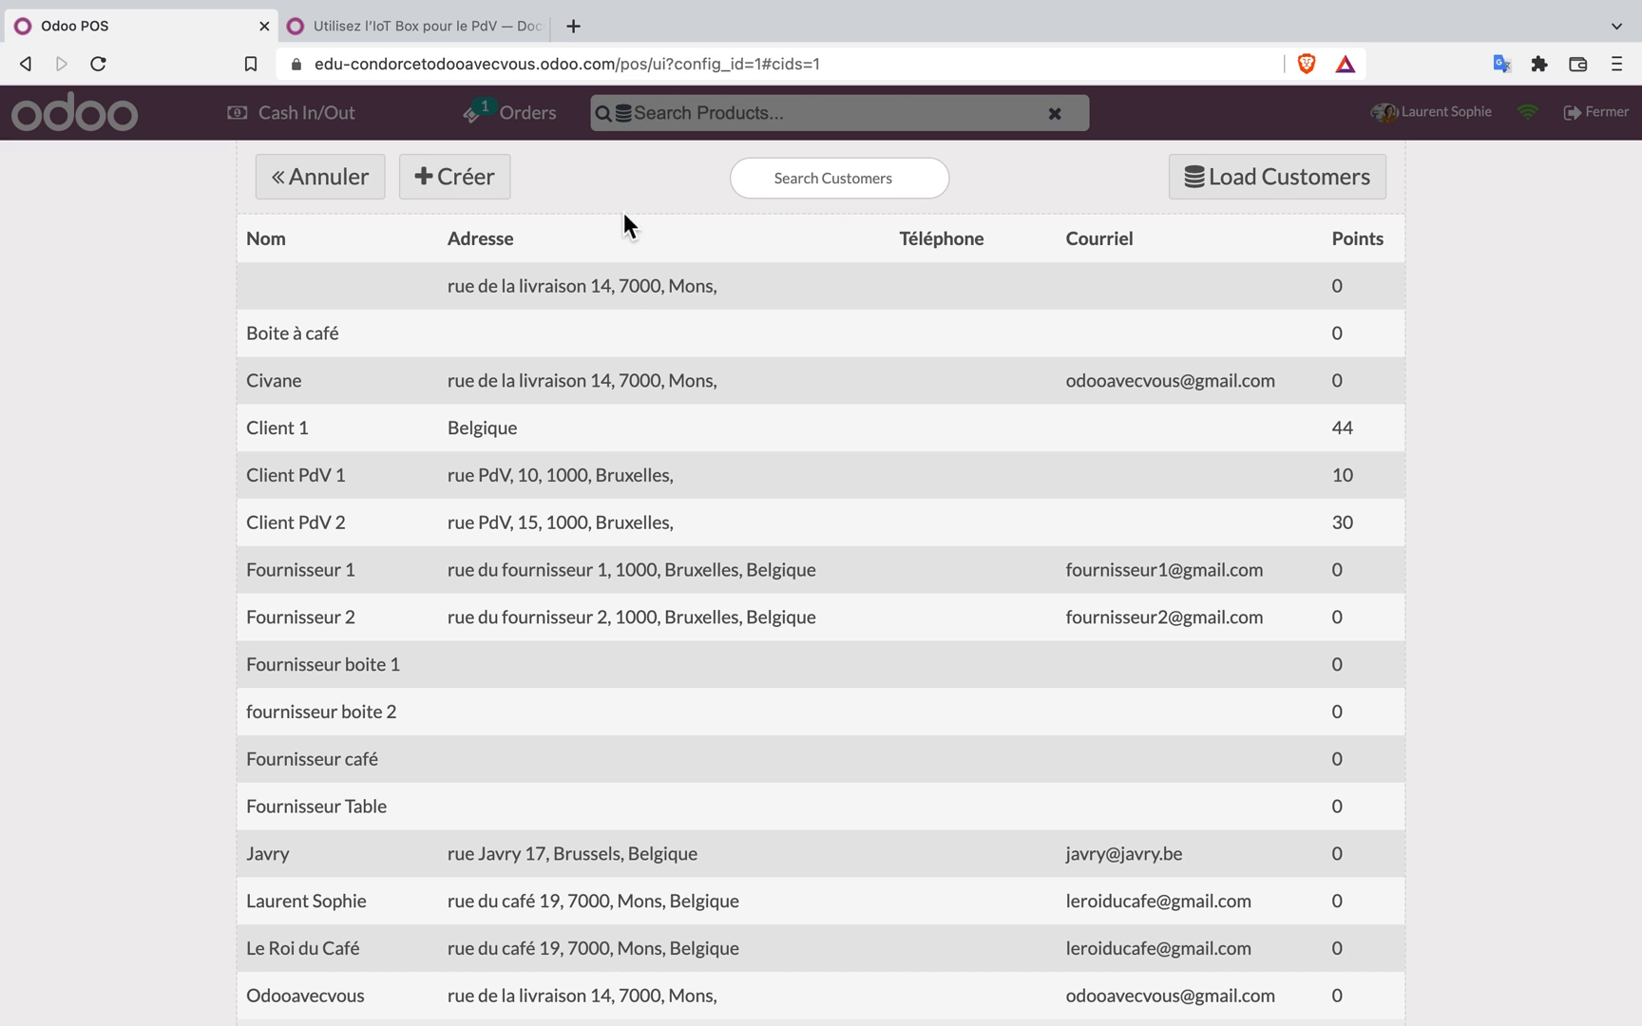
click(548, 481)
click(448, 162)
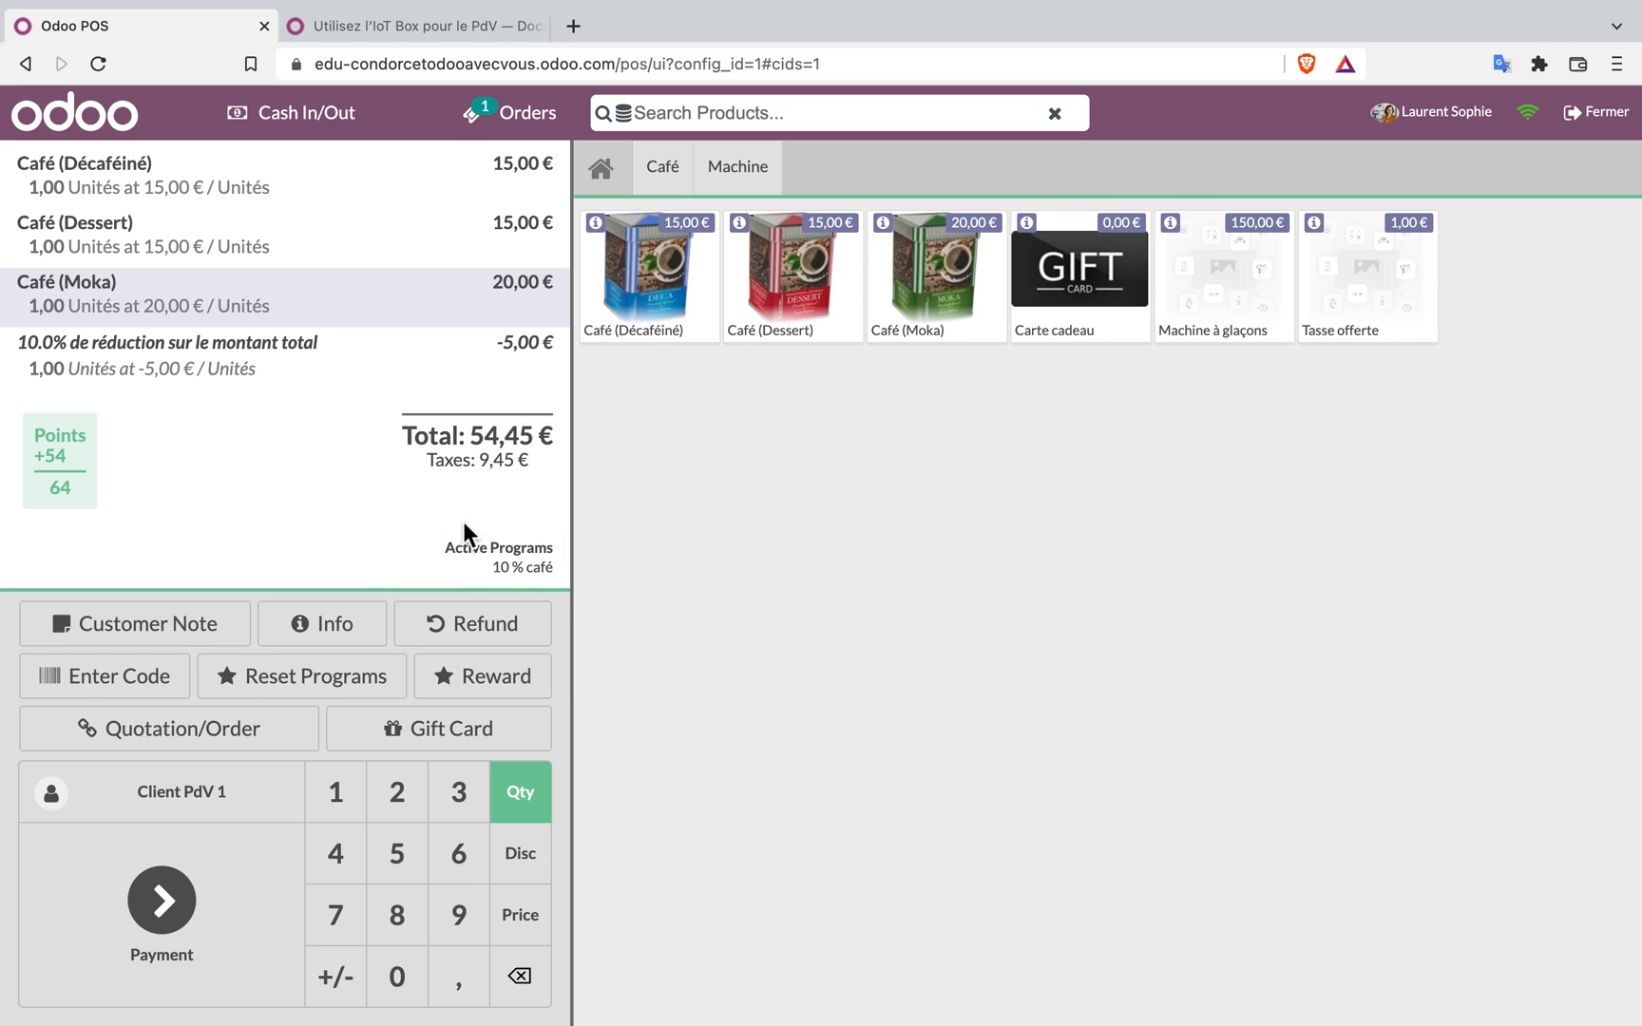
Pay the full amount of the three-café order by Banque, validate it and leave the receipt
click(174, 910)
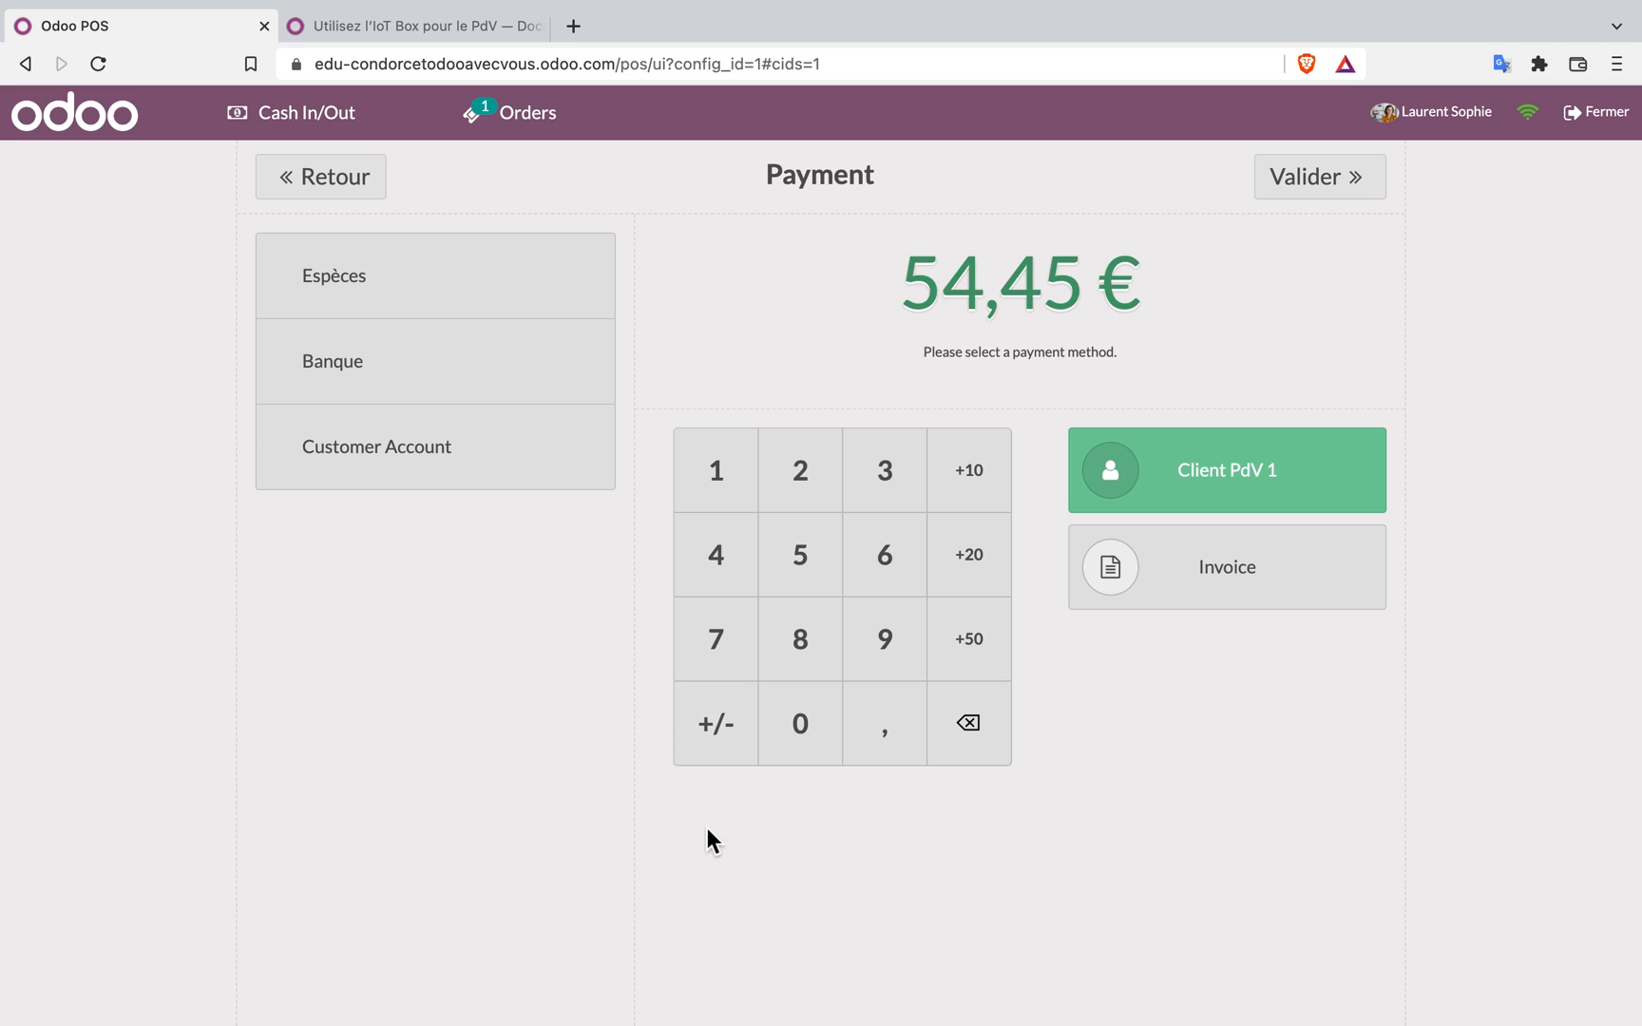
click(353, 365)
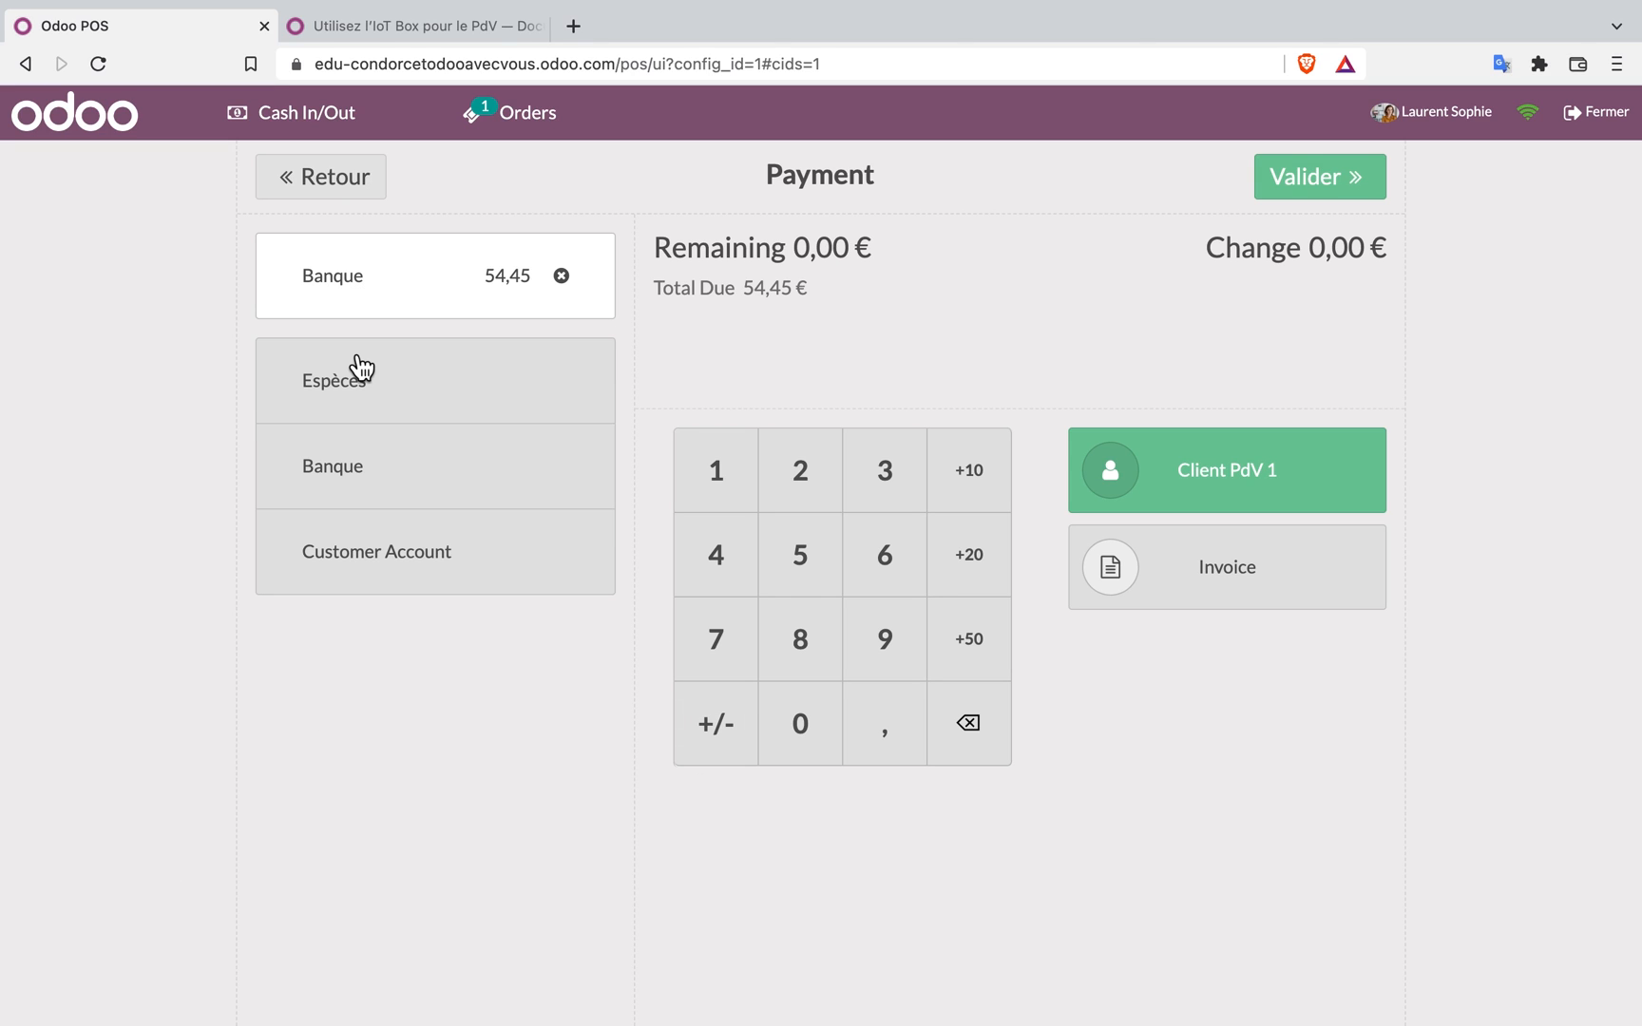
click(1348, 184)
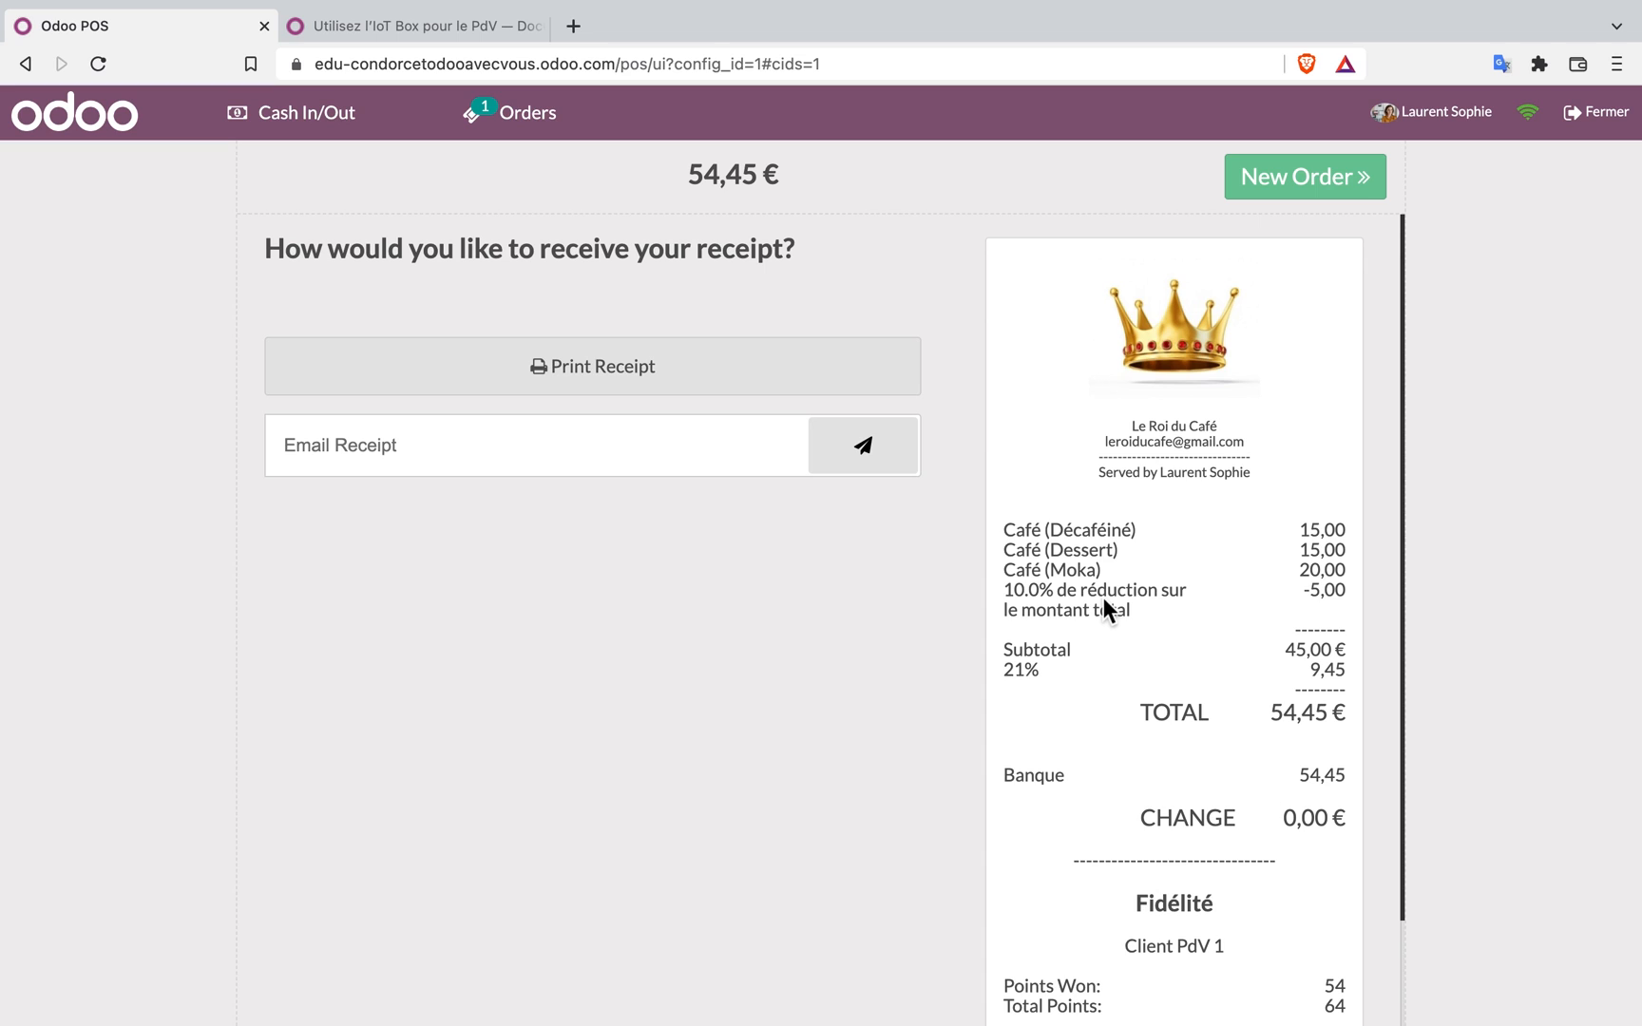
click(1304, 190)
Enter 112,60 as the counted Espèces and close the Shop session
click(1613, 118)
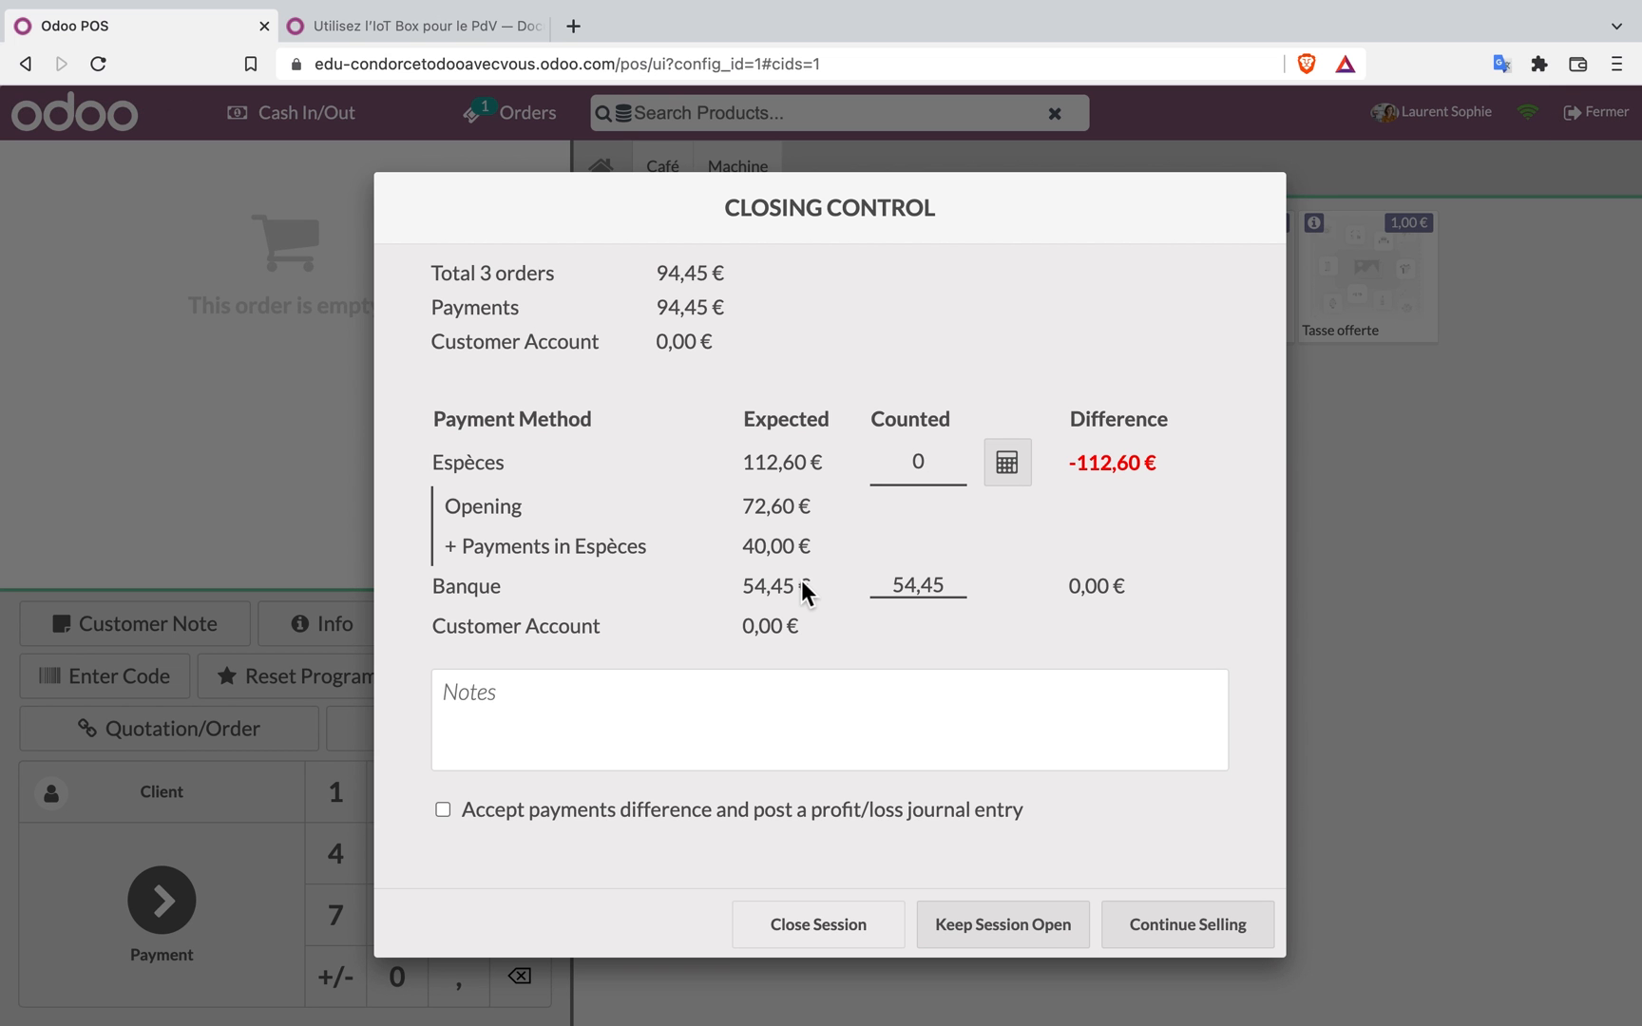
click(898, 470)
text(112)
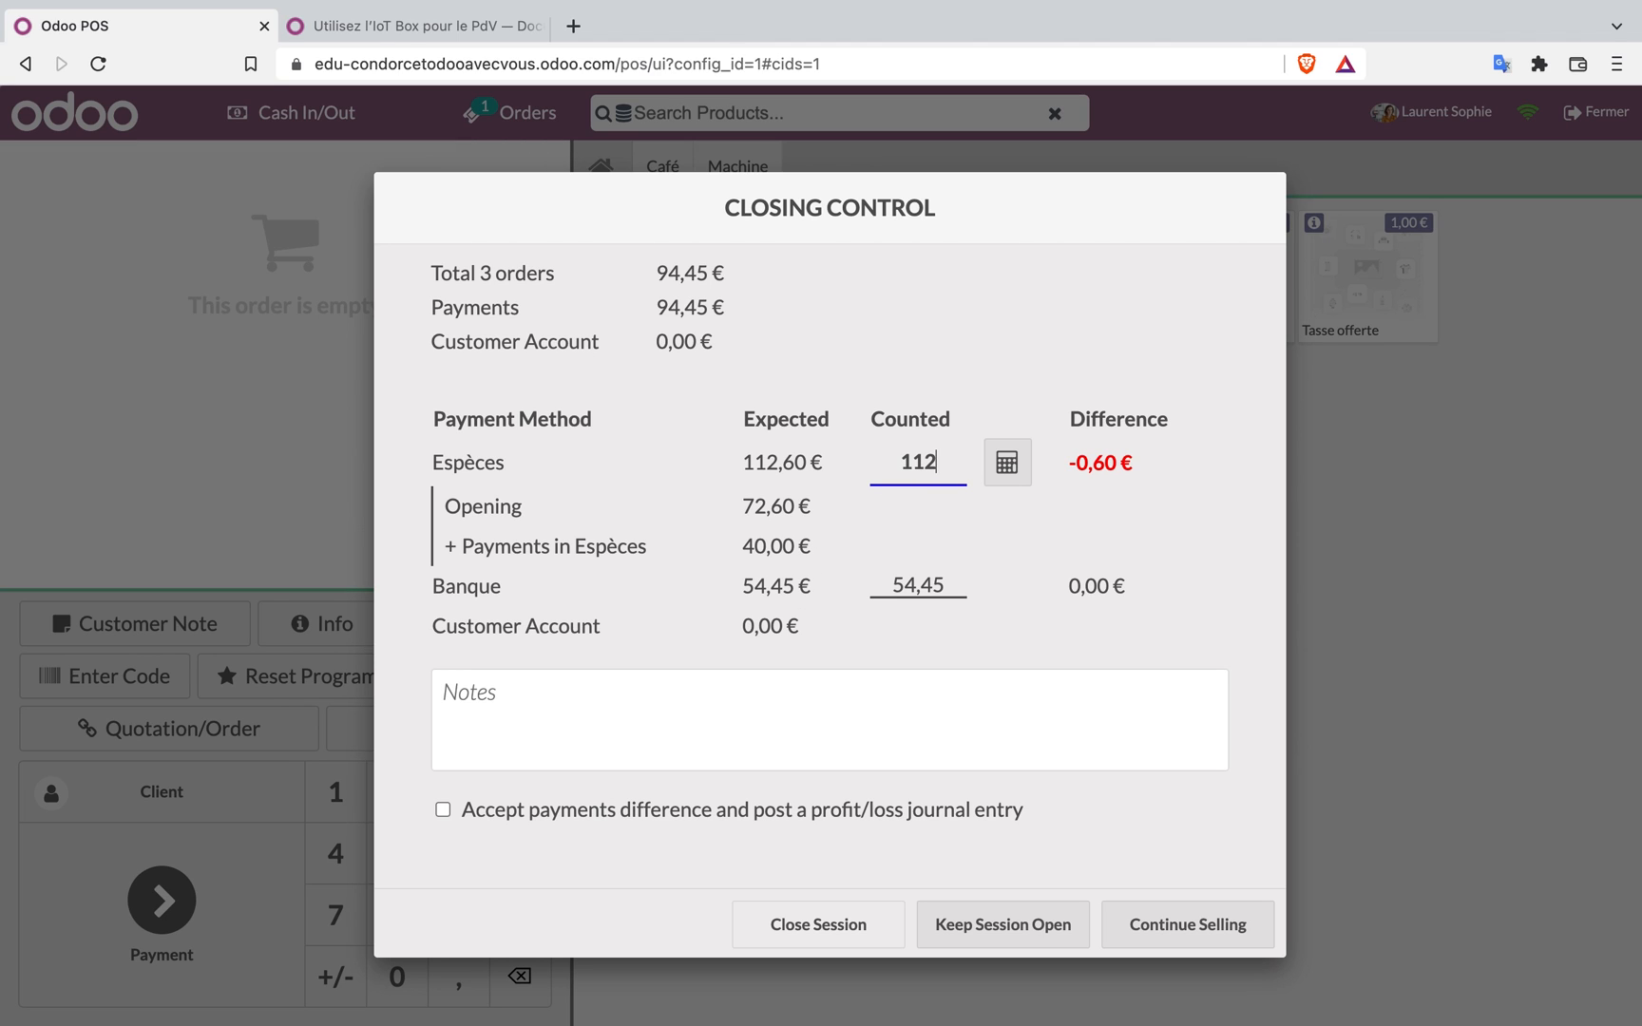
text(,60)
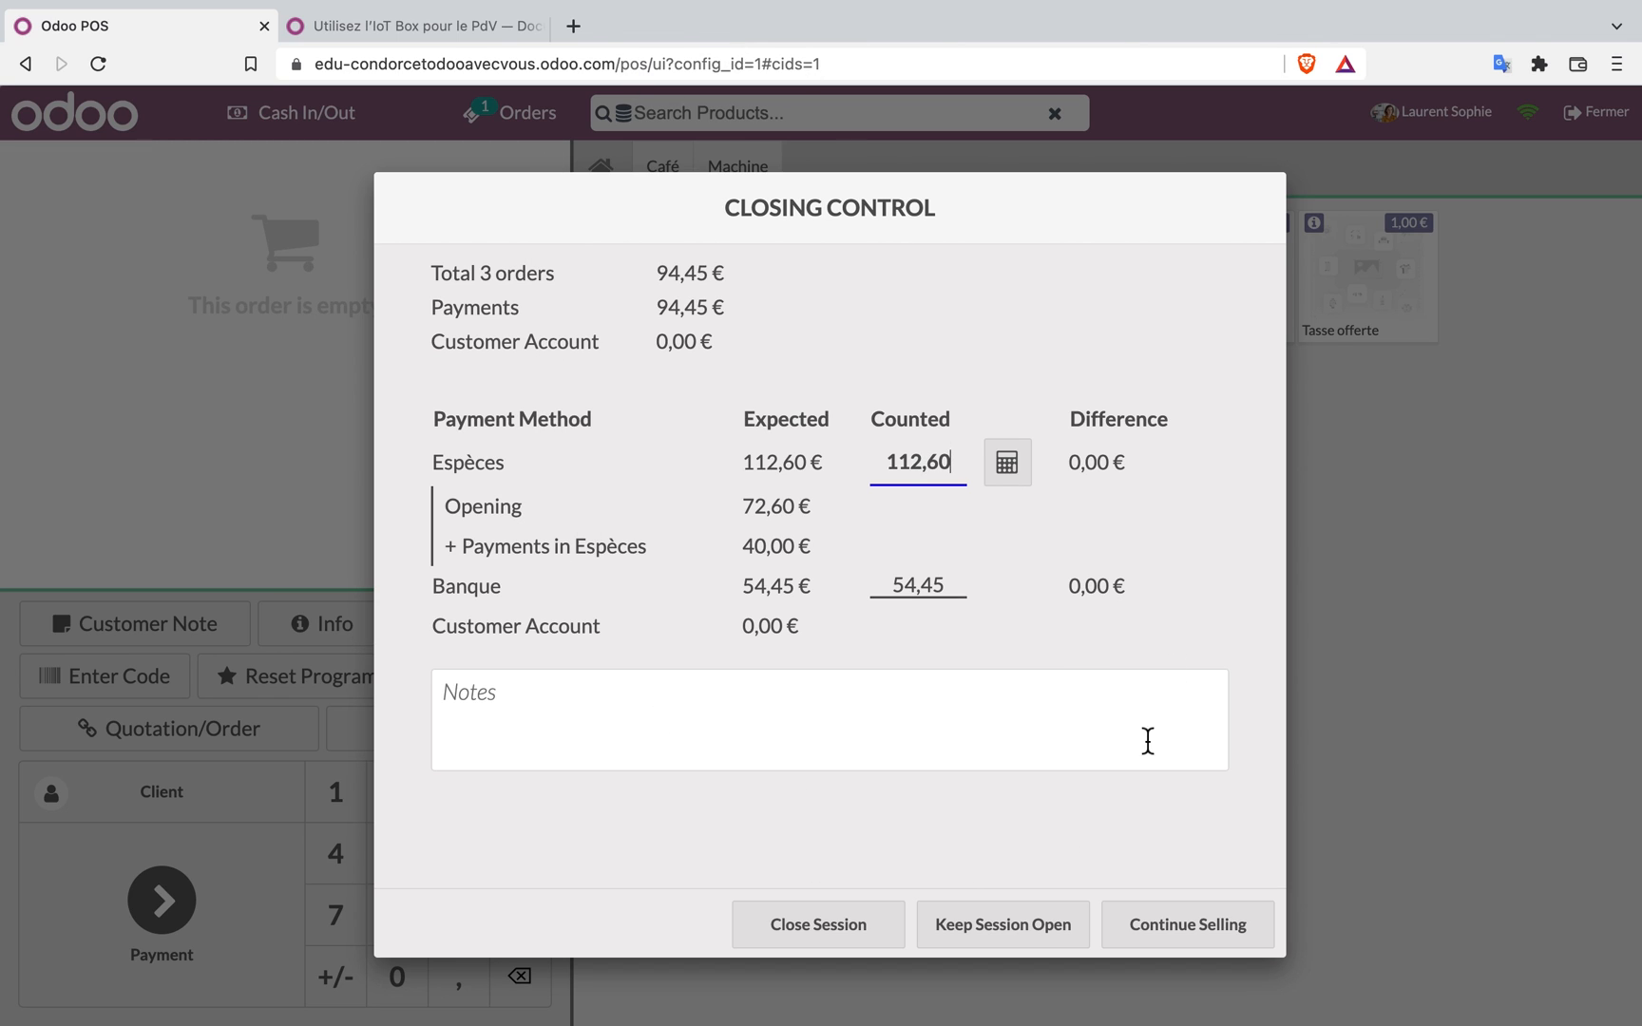
click(838, 943)
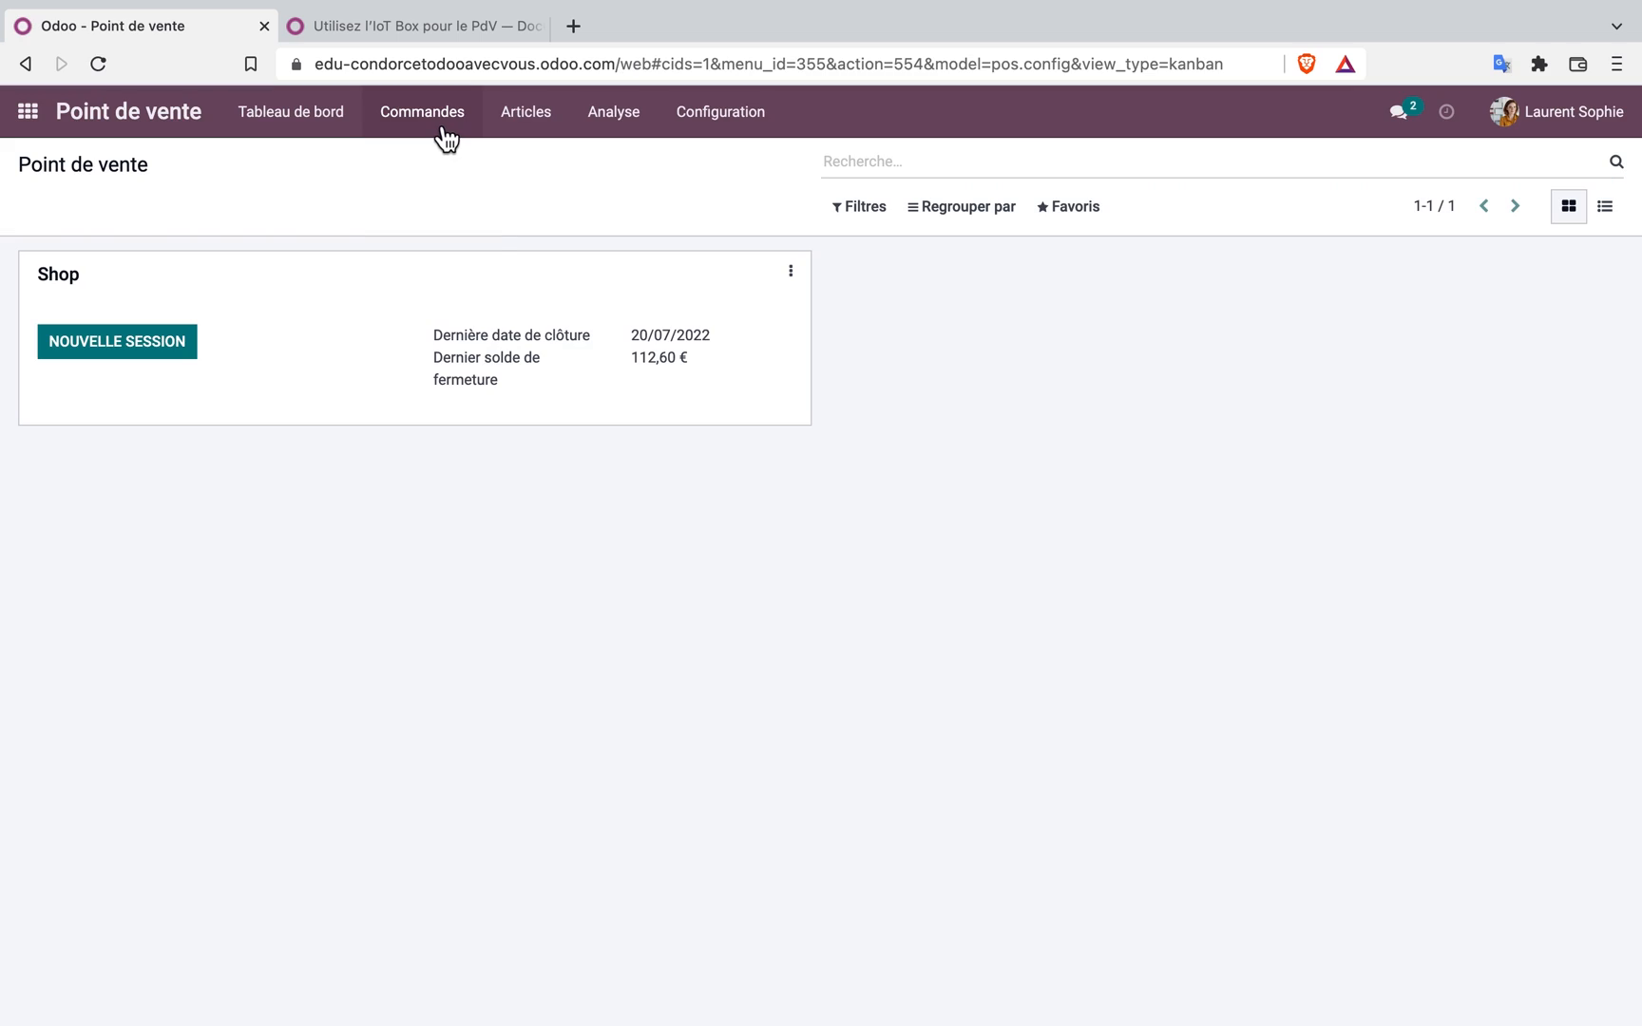
Open the list of Point de vente Commandes and review the orders from the closed session
click(430, 119)
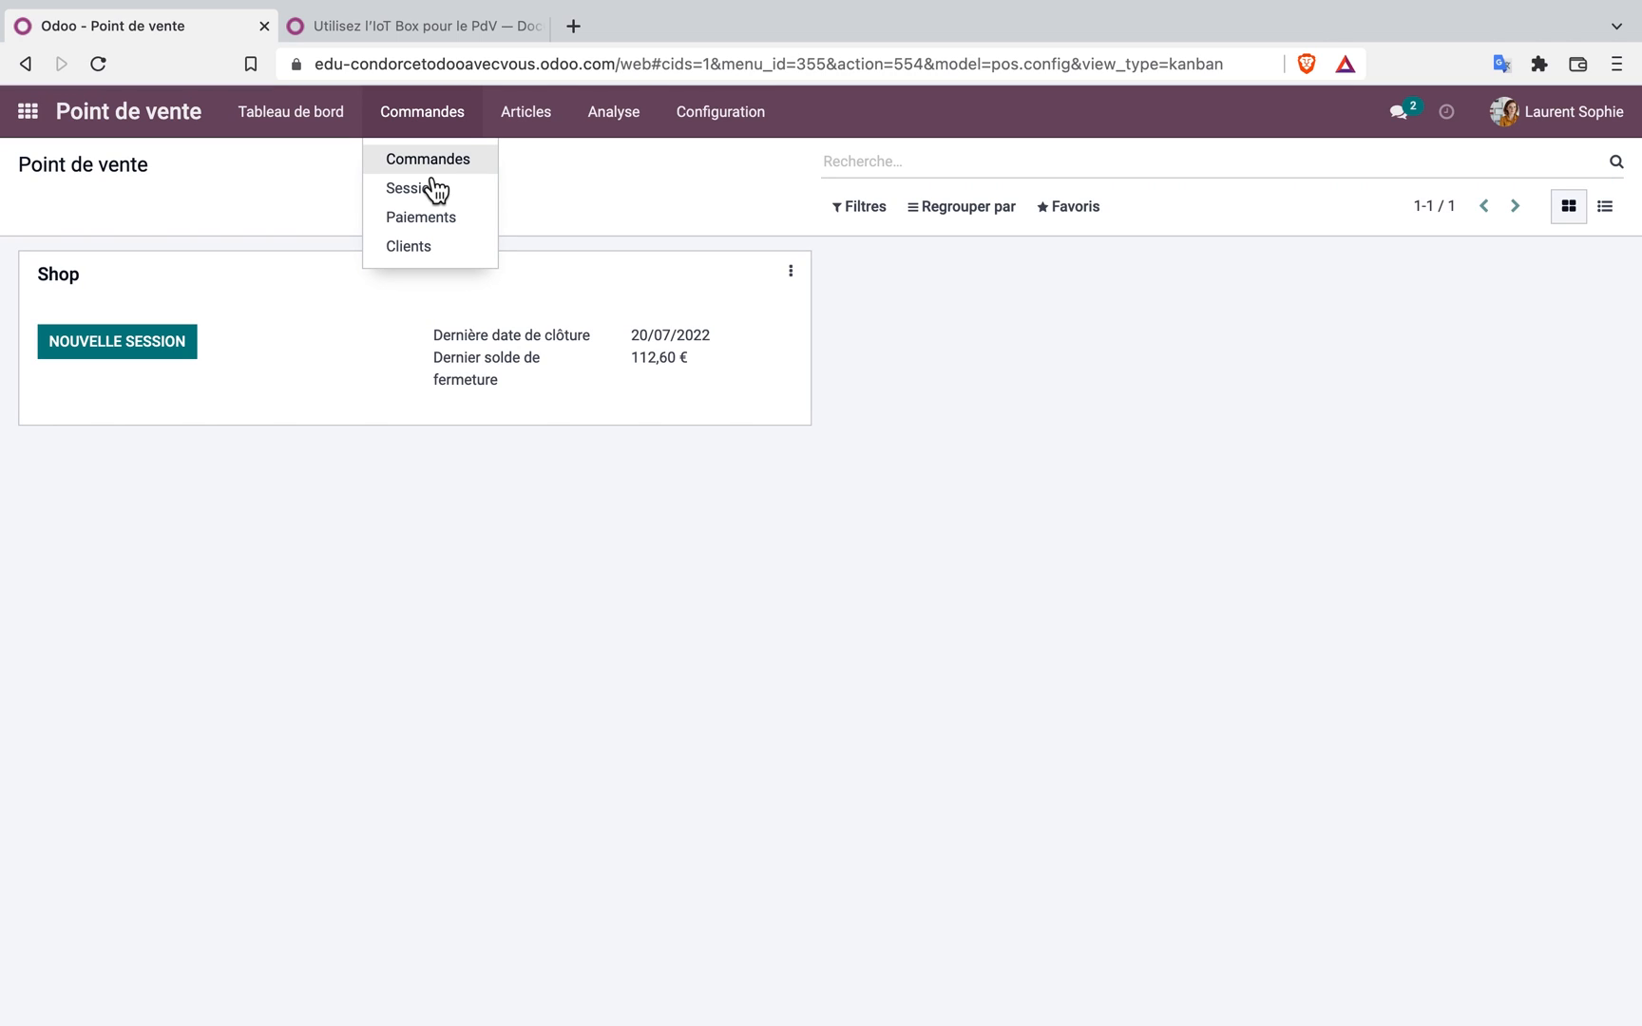
click(436, 164)
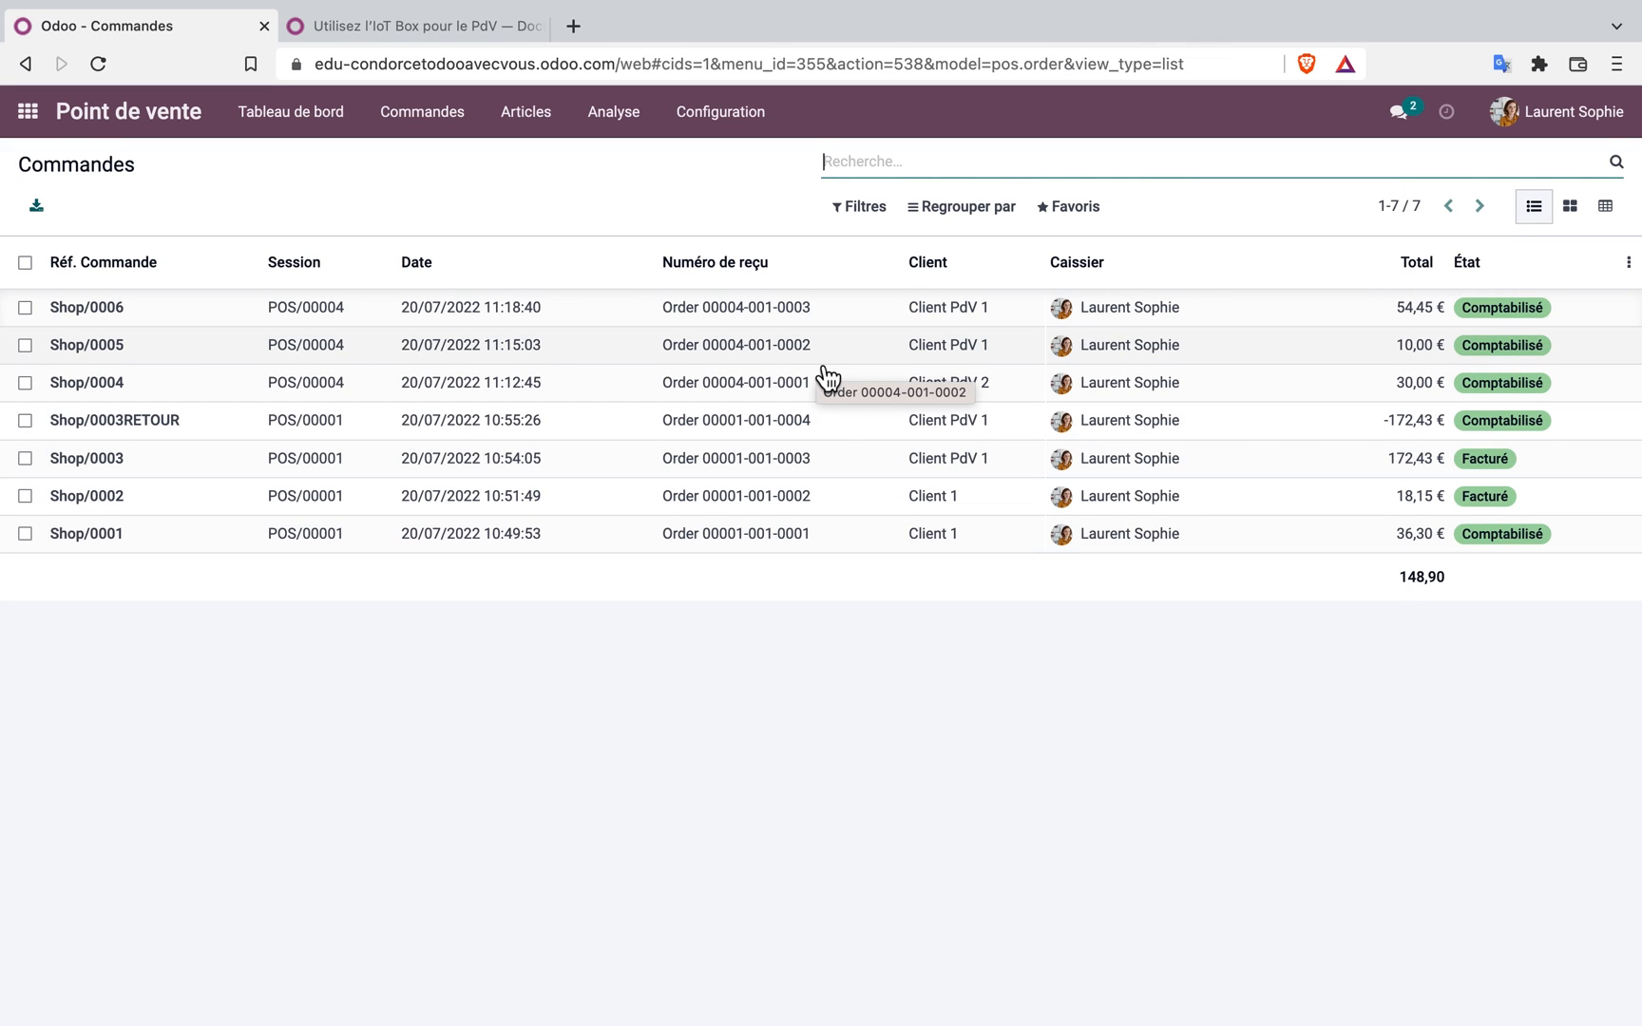
Open a new Shop session with the proposed opening cash of 112,6
click(291, 112)
click(133, 348)
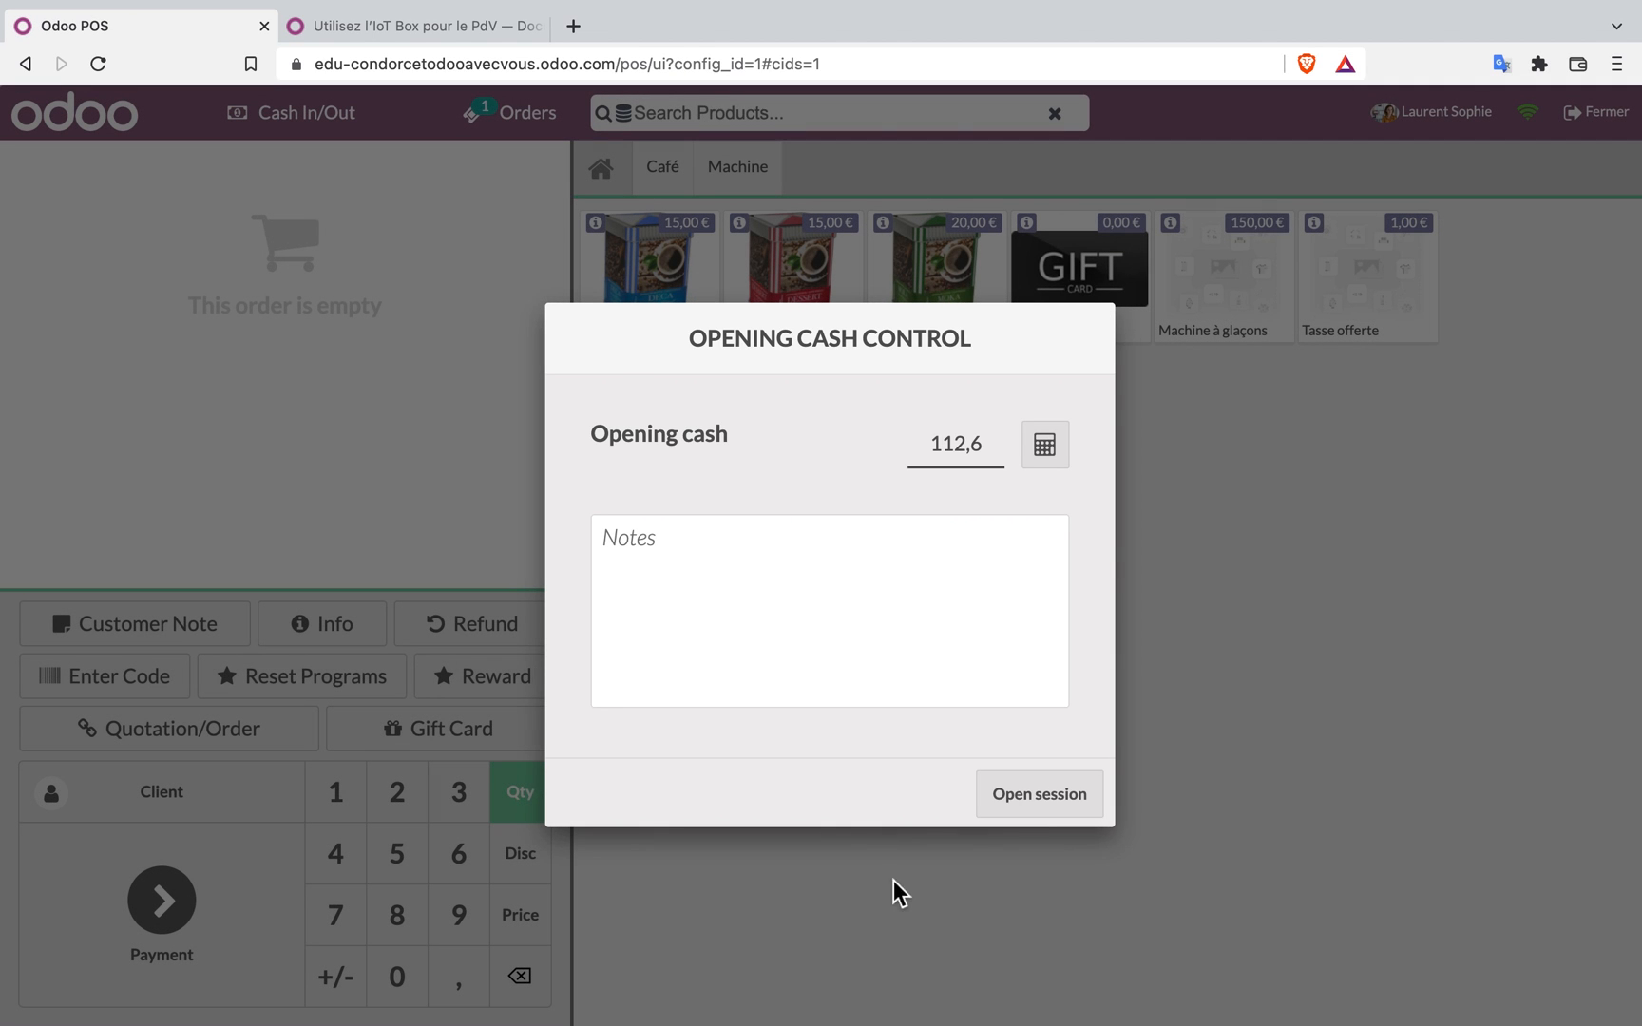
click(1039, 793)
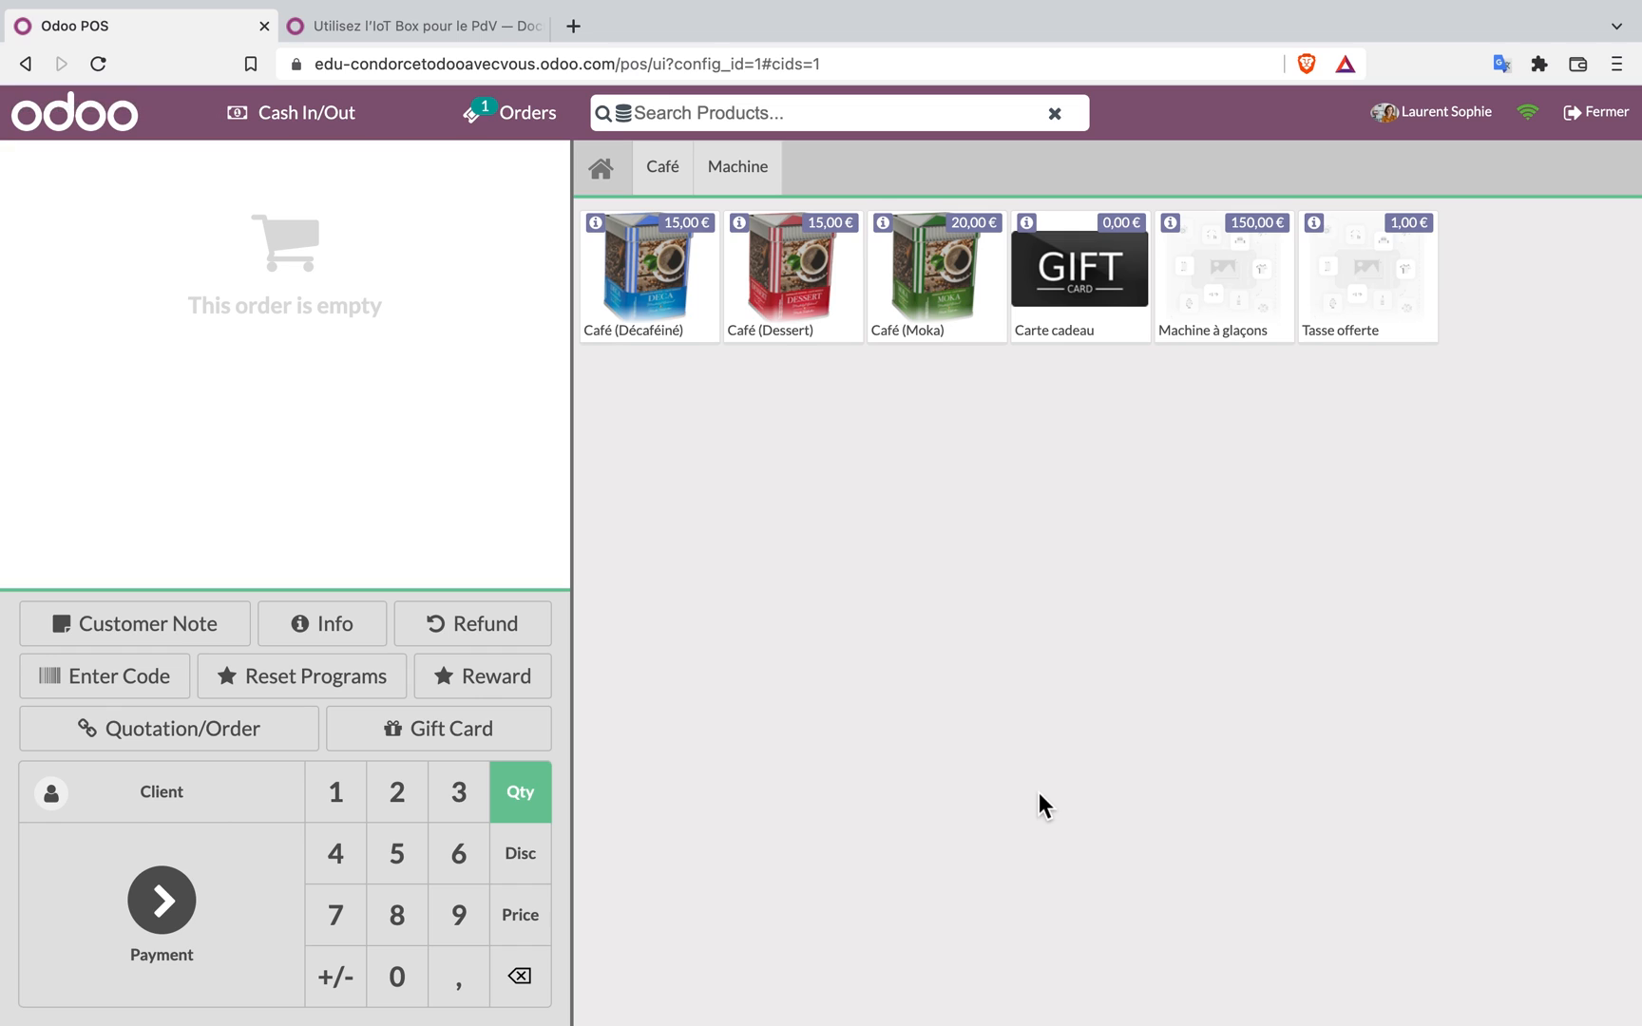
Set Client PdV 1 as the customer of the empty order
click(167, 791)
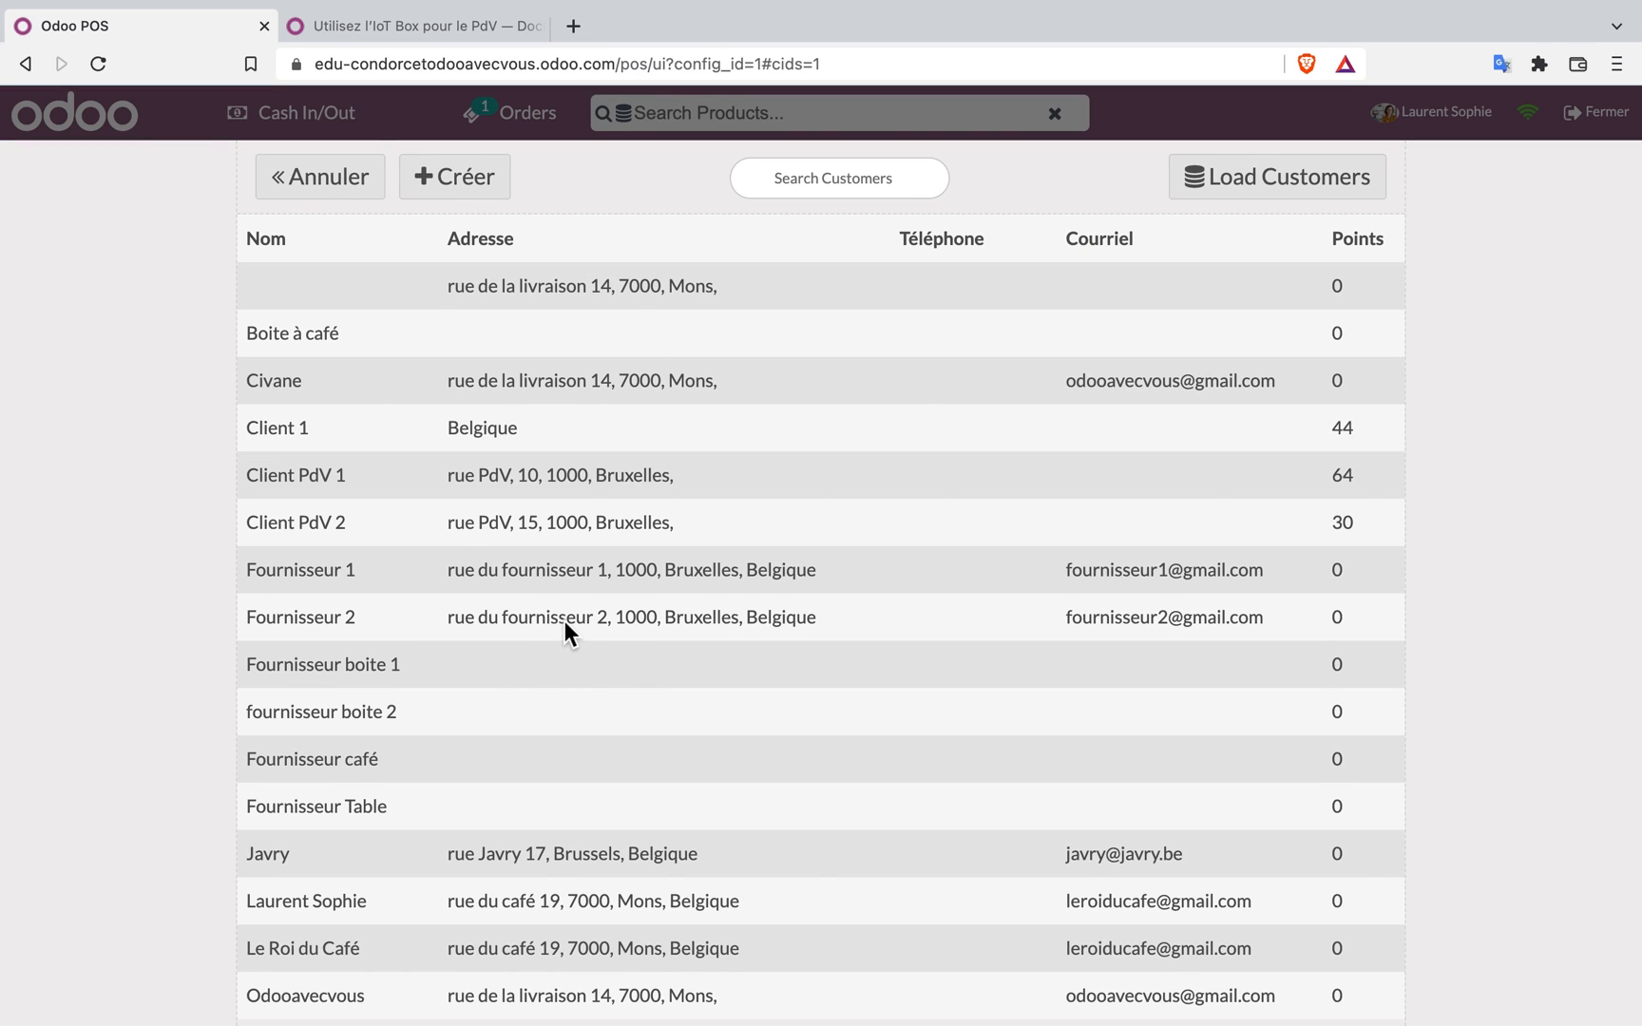
click(558, 475)
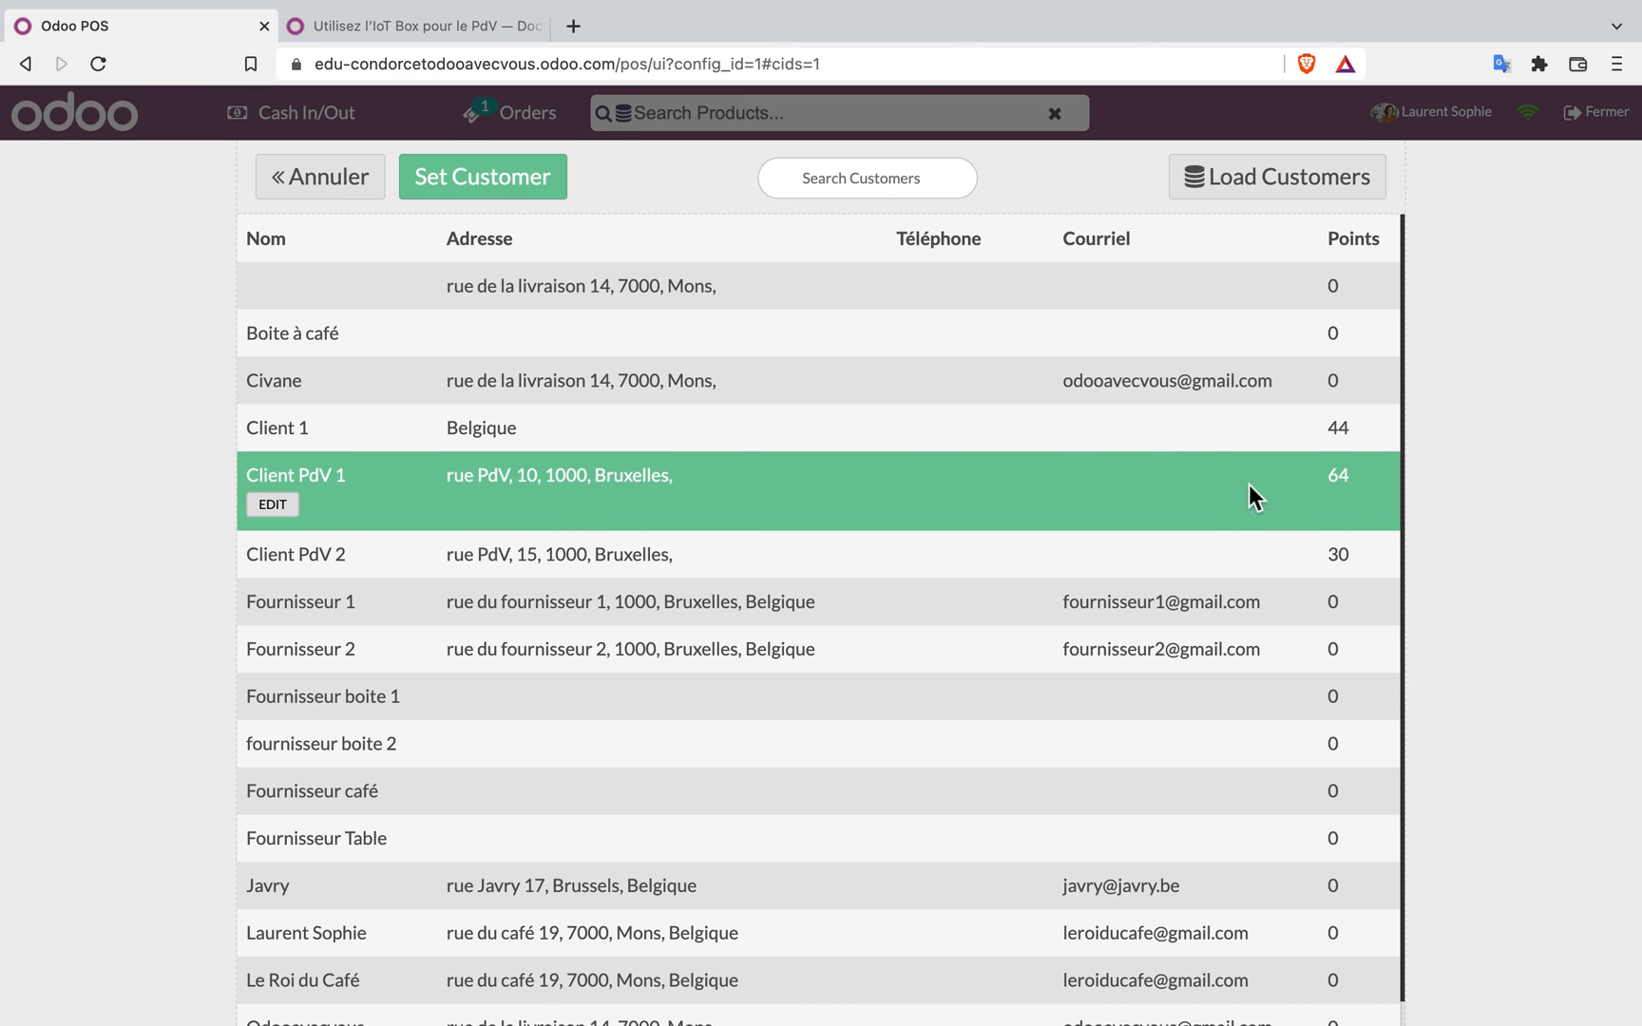
click(514, 179)
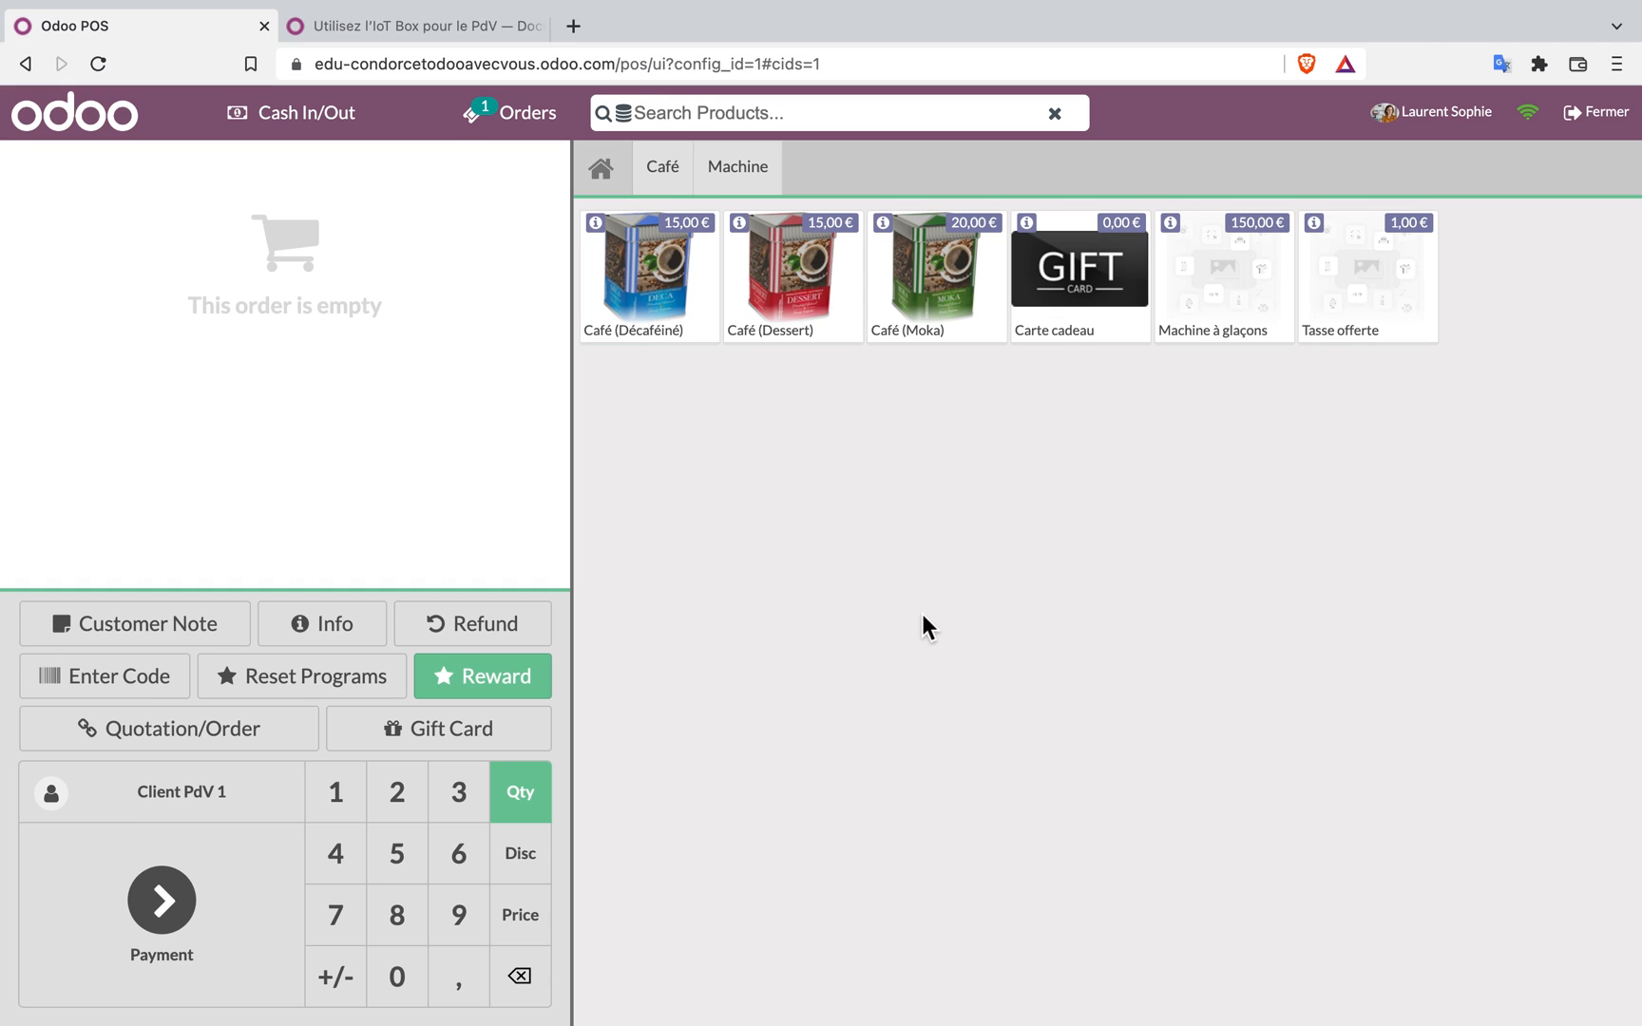
Add one Café (Moka) and one Café (Dessert) to the order and redeem the Tasse offerte loyalty reward
click(936, 278)
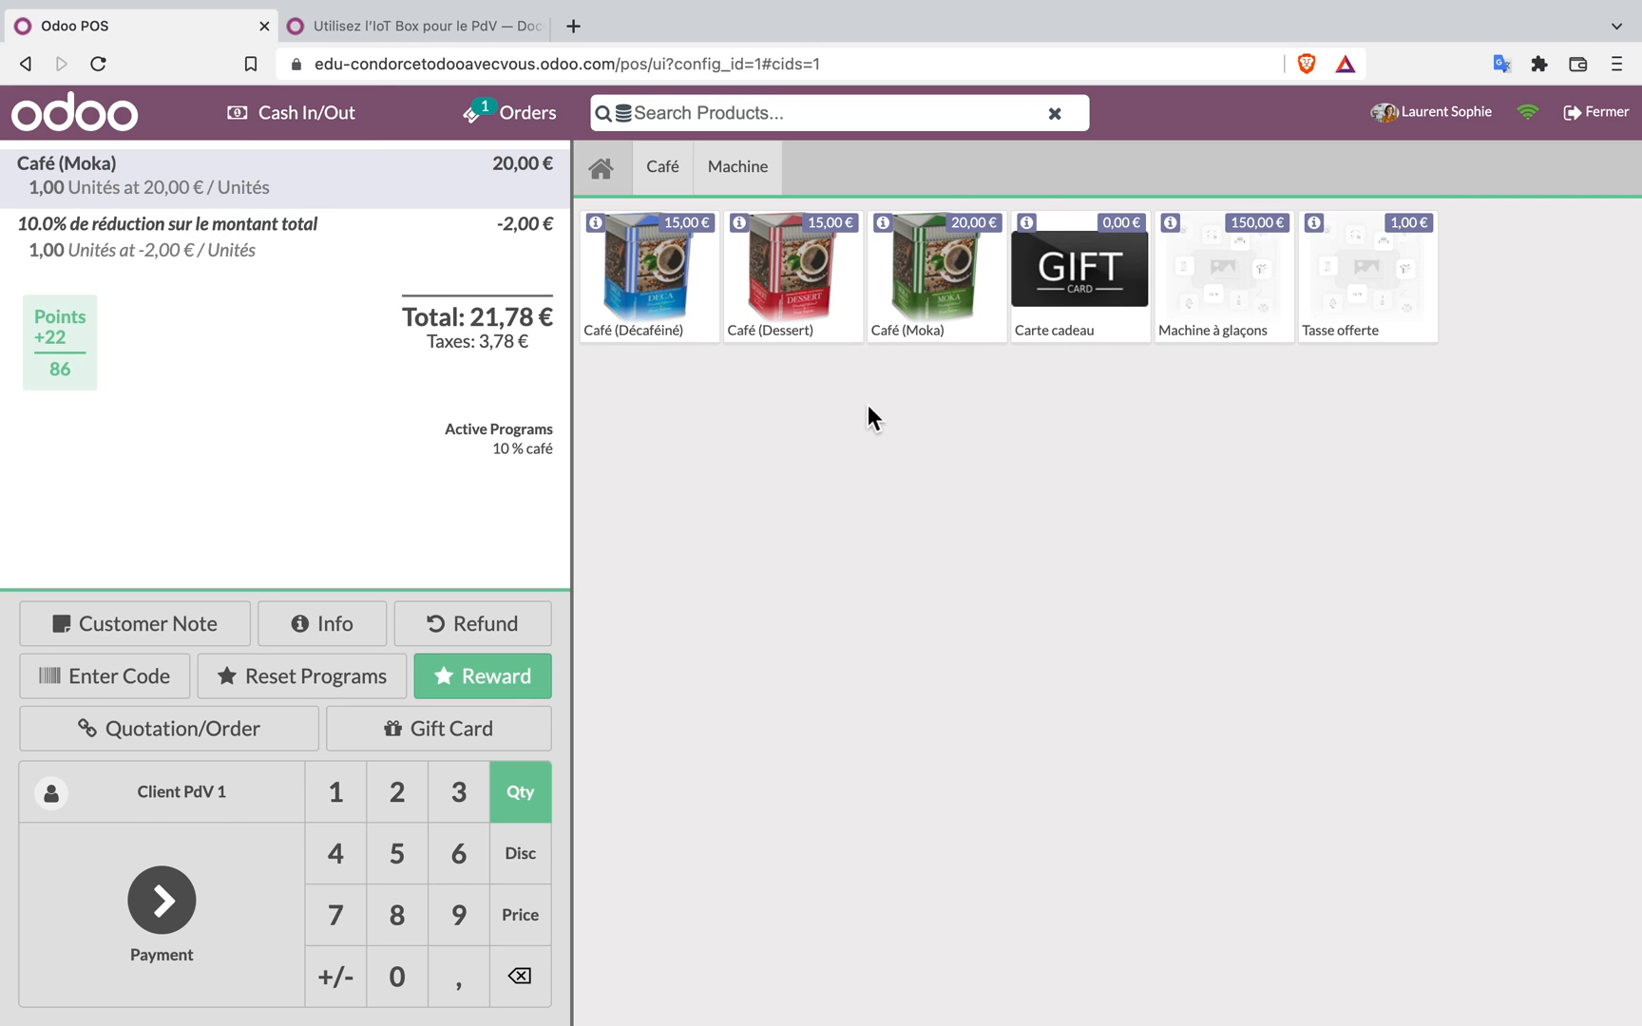
click(814, 288)
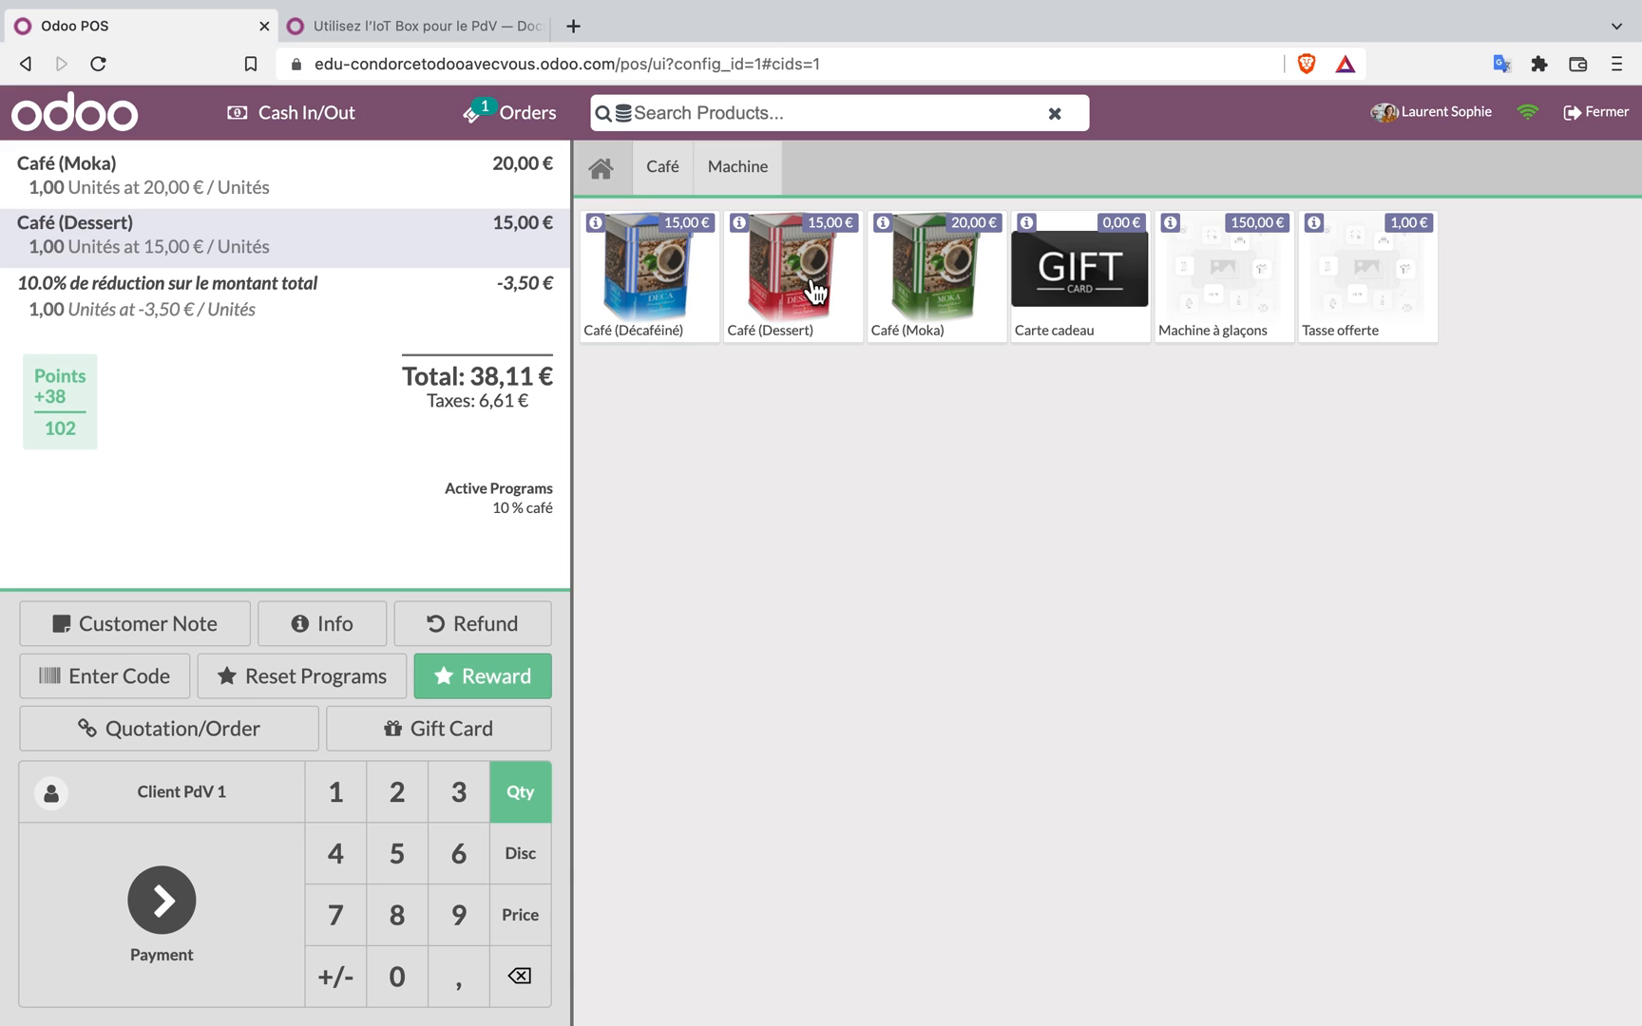
click(497, 688)
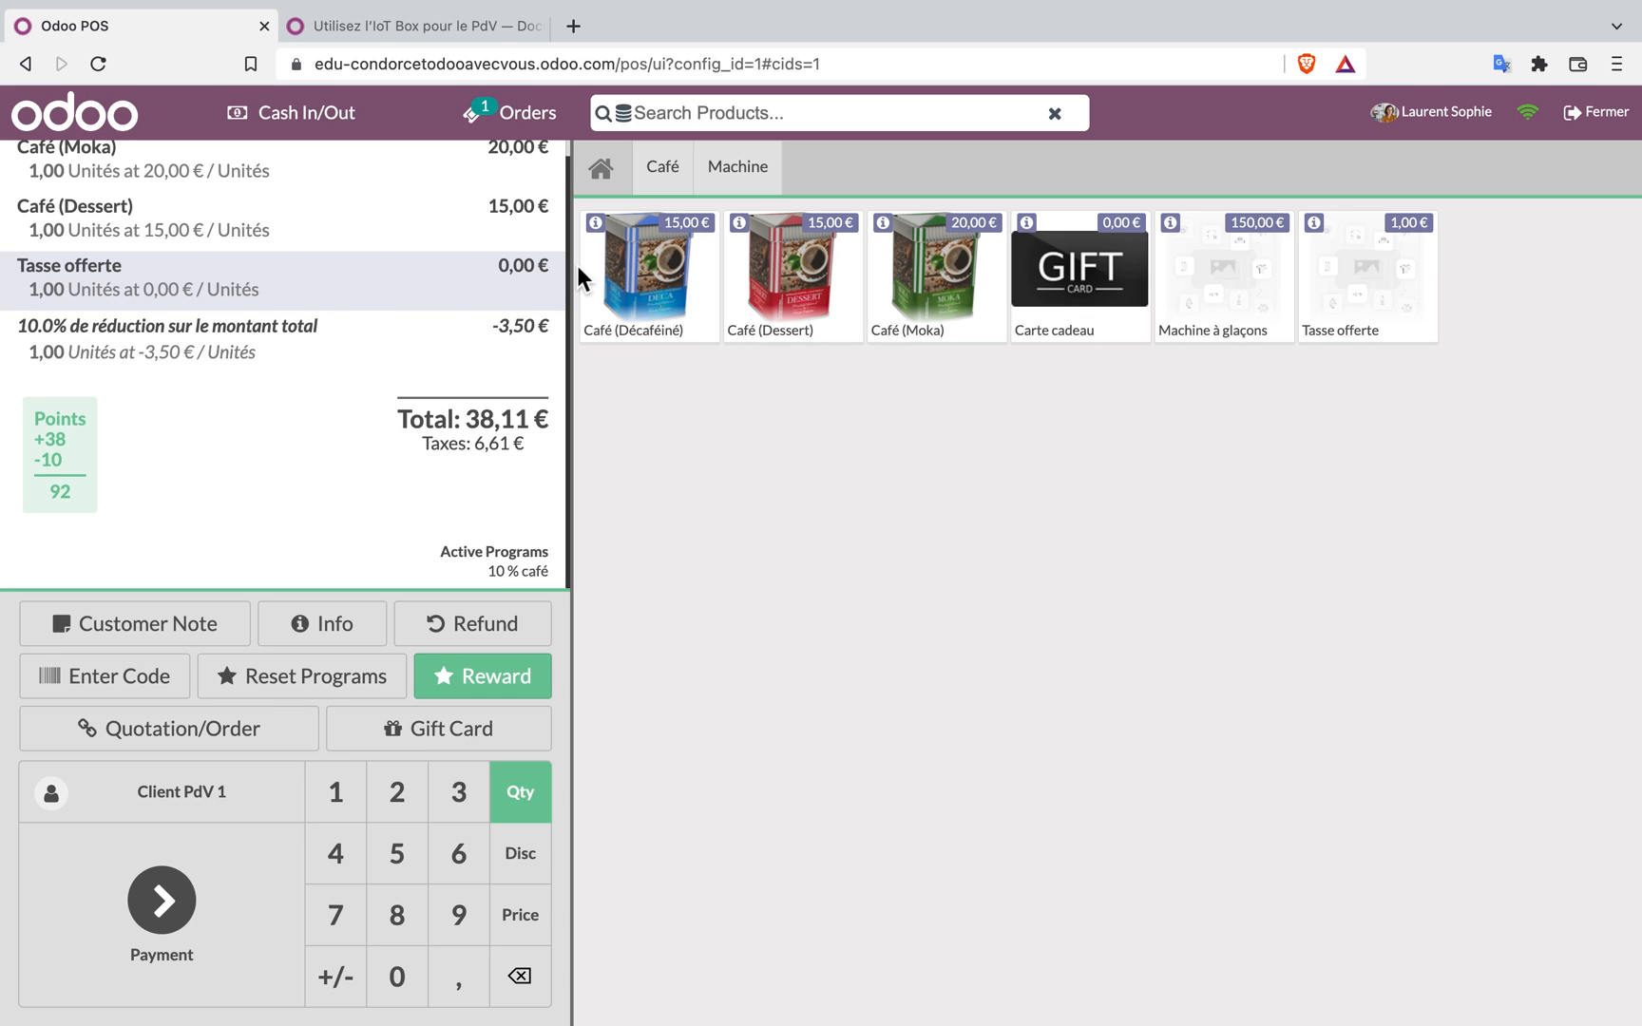
Pay the order containing the Tasse offerte with 40 € in Espèces and validate the payment
click(163, 901)
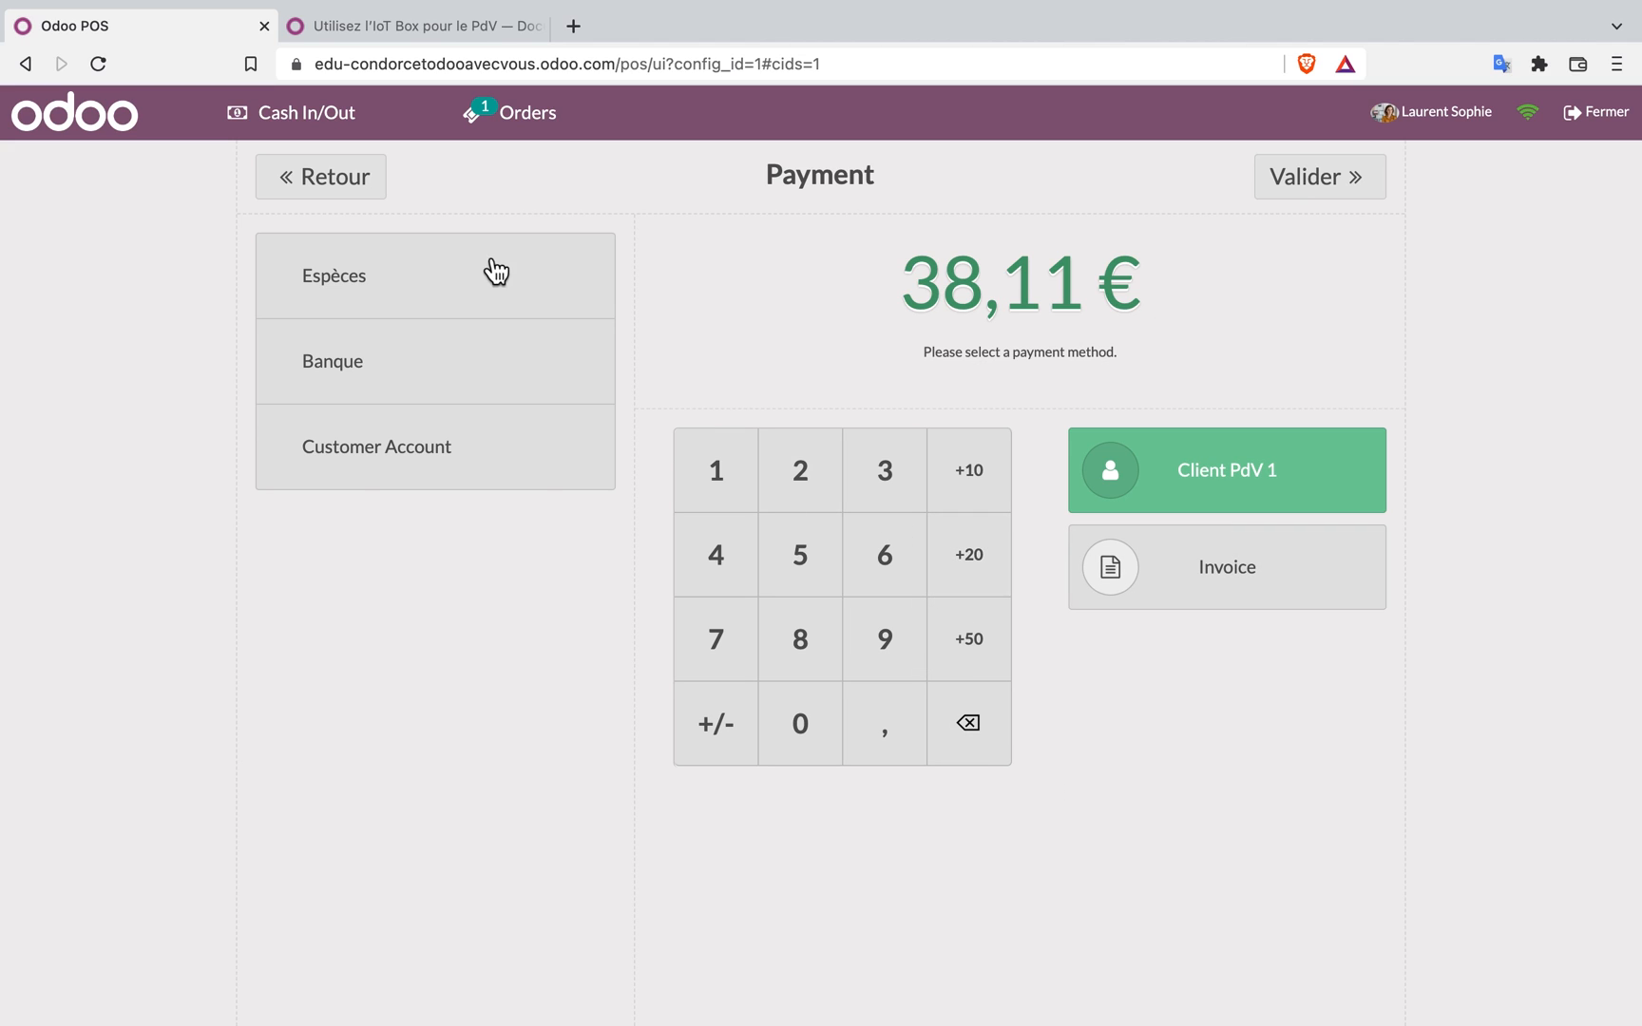
click(478, 291)
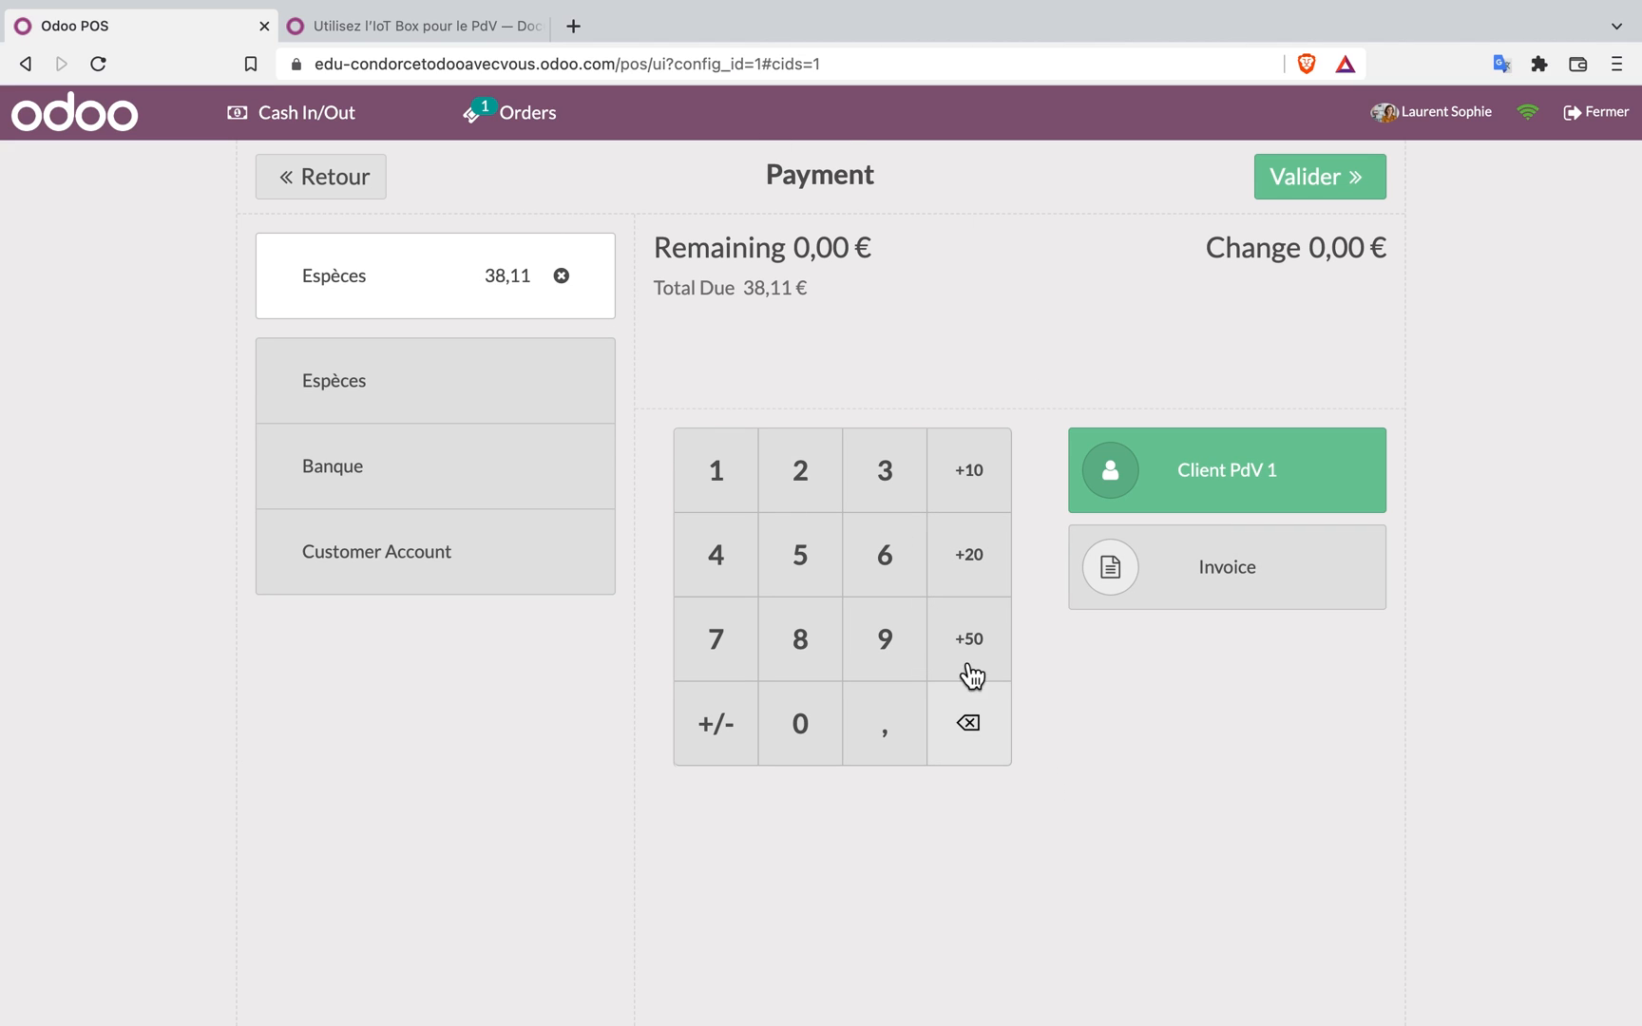
click(979, 564)
click(979, 565)
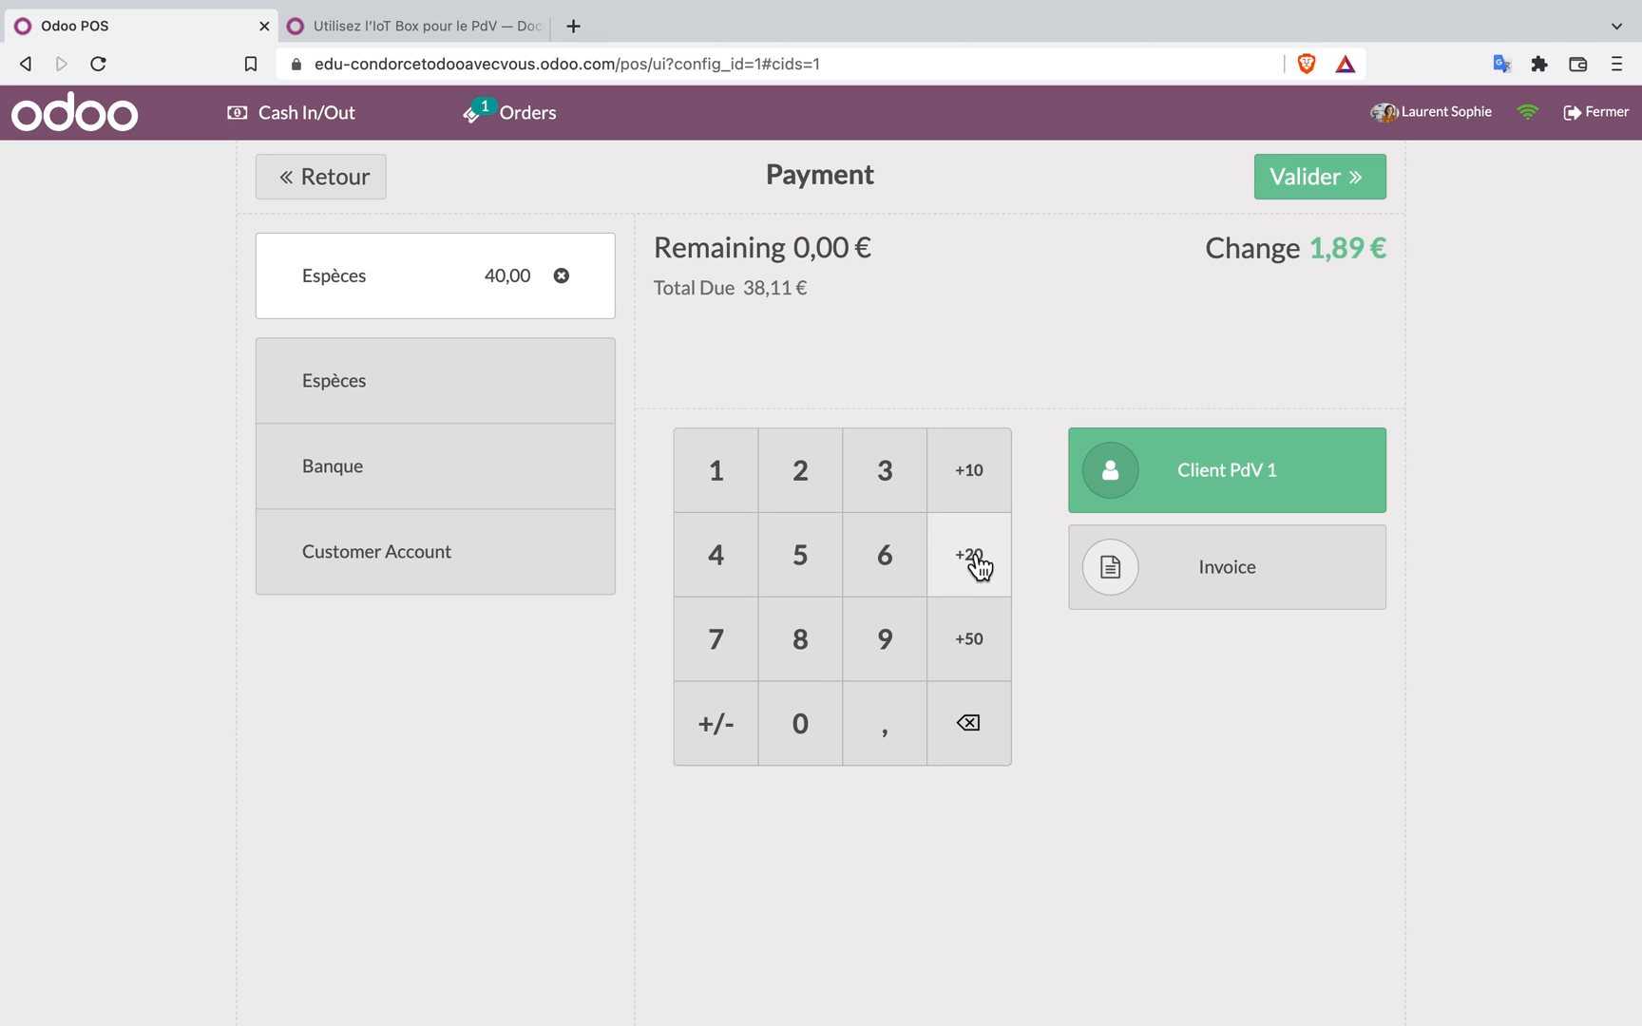
click(1309, 183)
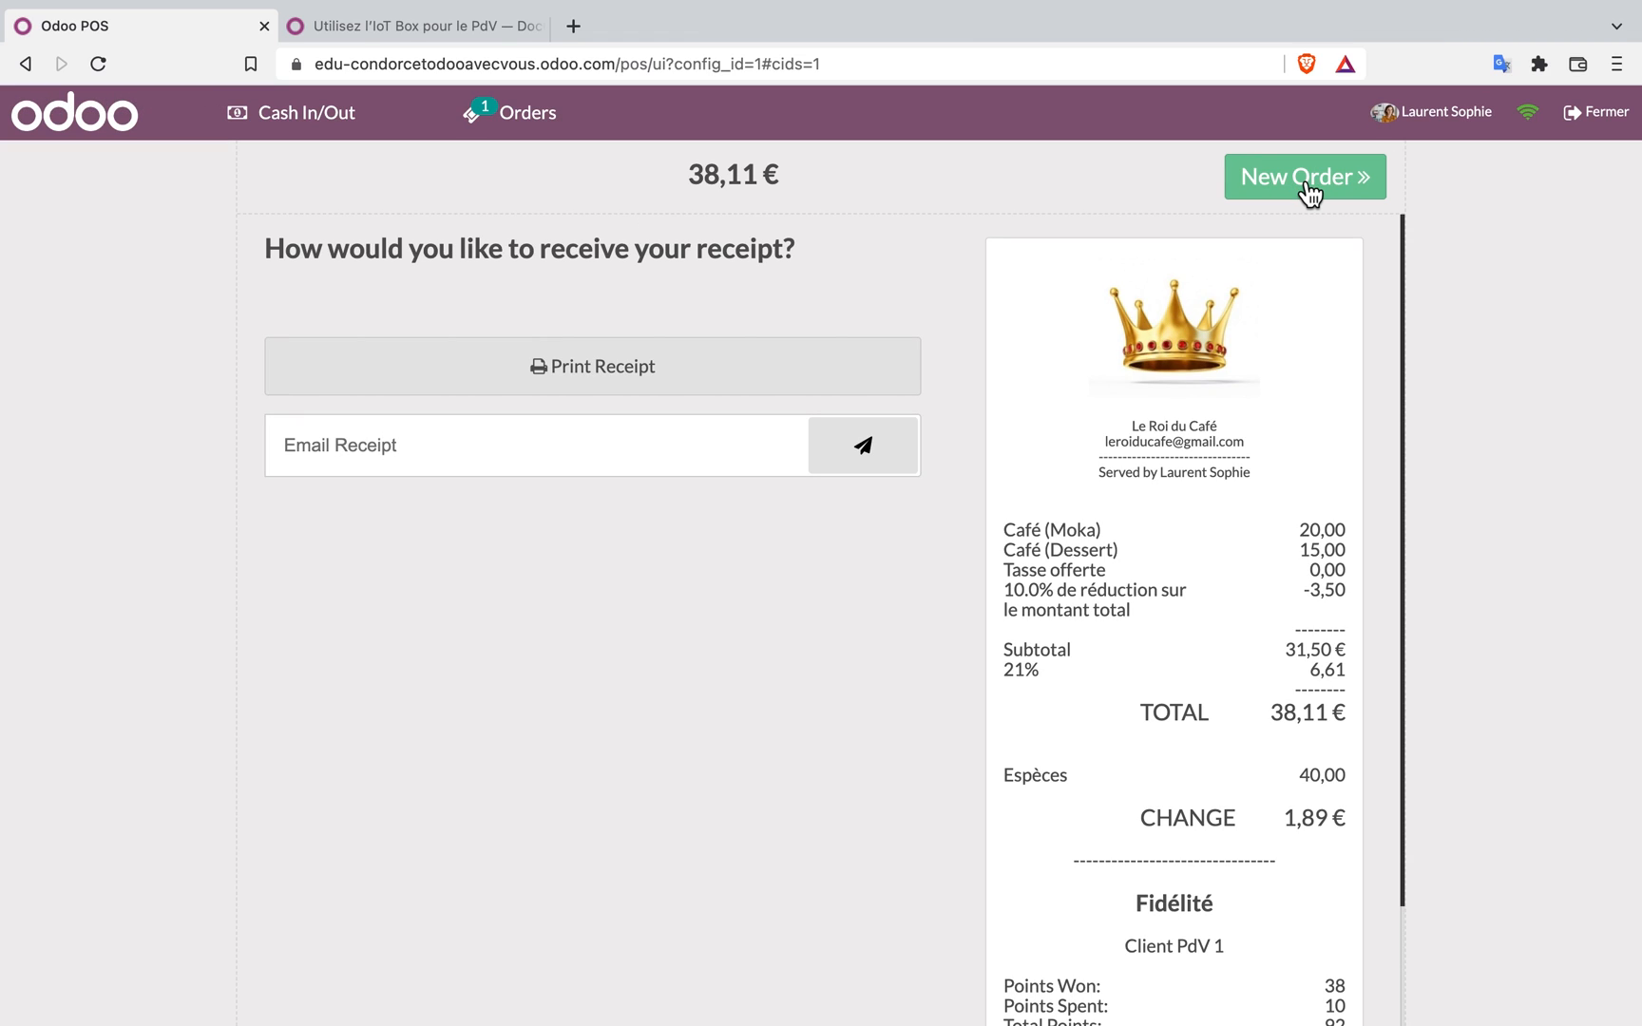
Close the Shop session with 150,71 counted in Espèces
click(1604, 112)
click(926, 468)
text(150,71)
click(828, 944)
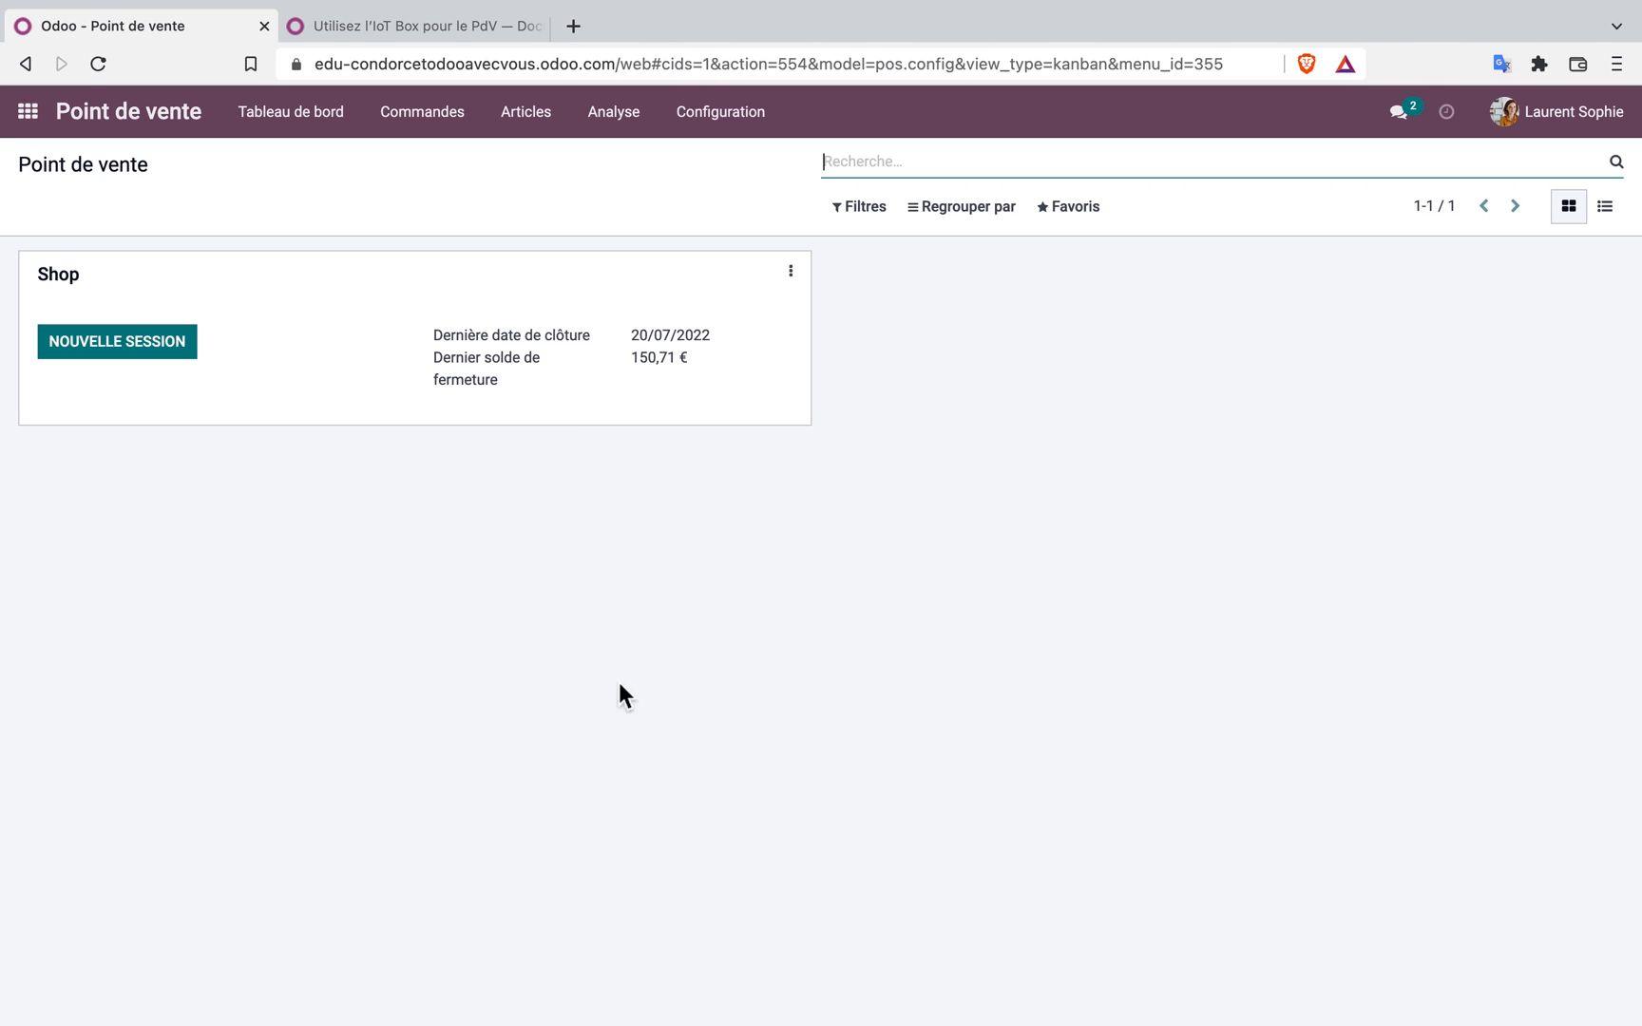
Open the most recent order from the Commandes list and examine its articles and Paiements
click(443, 129)
click(449, 161)
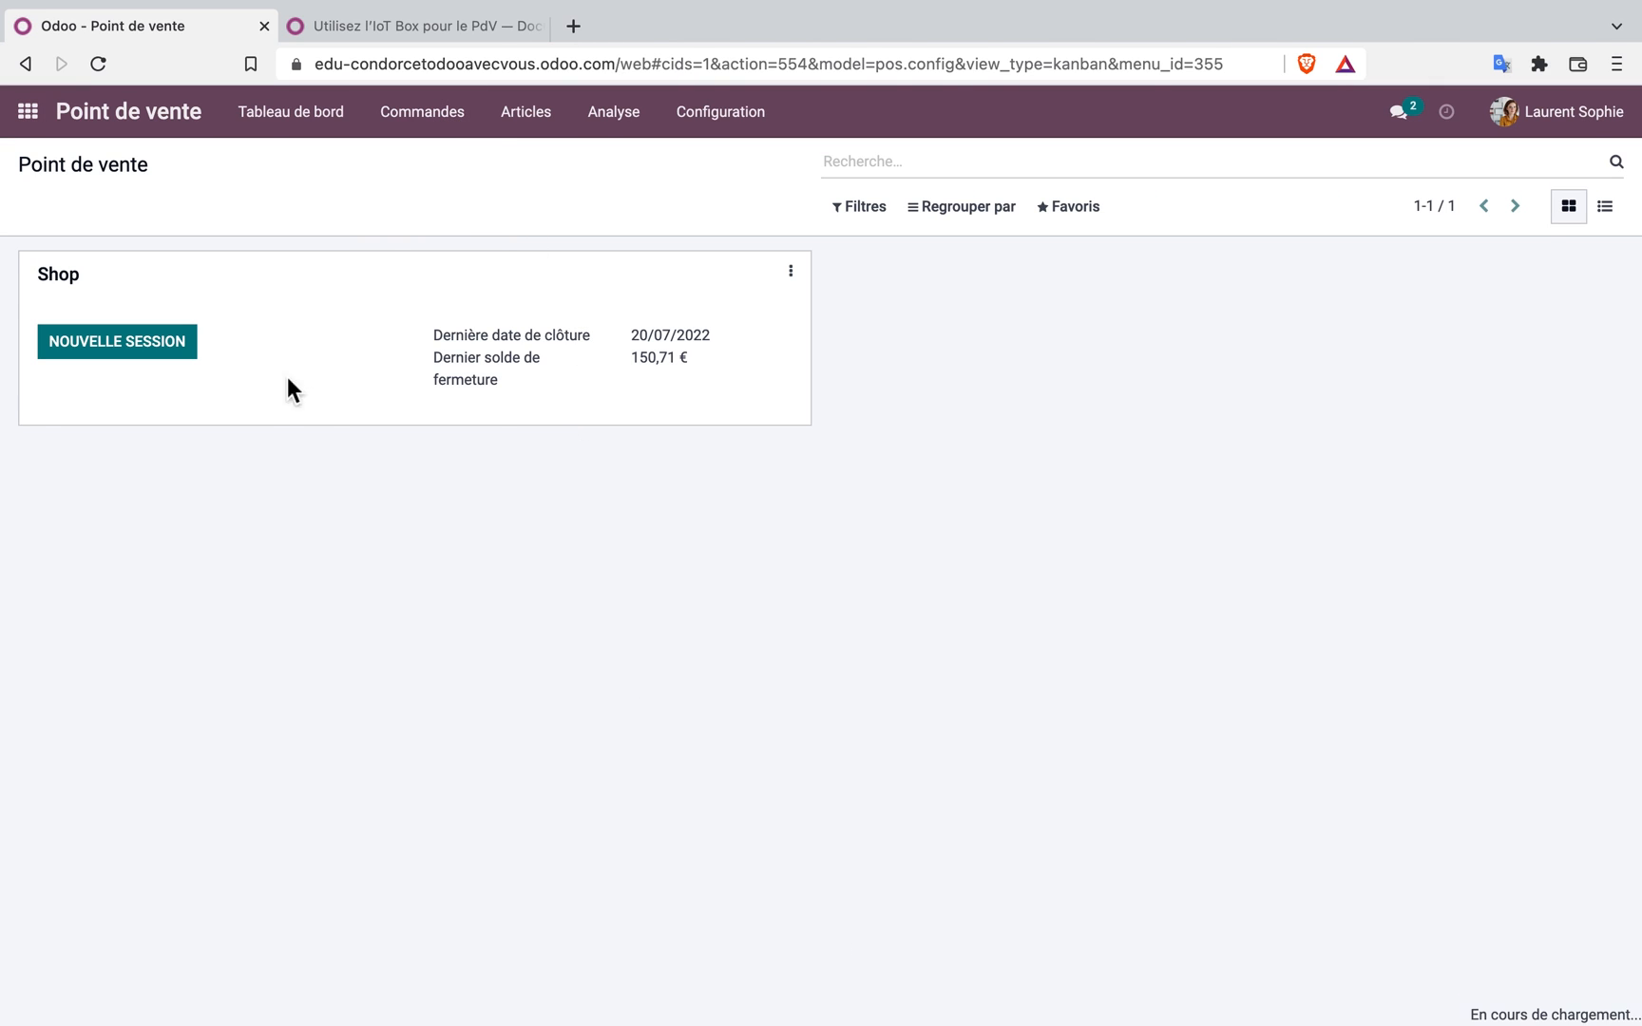
click(454, 307)
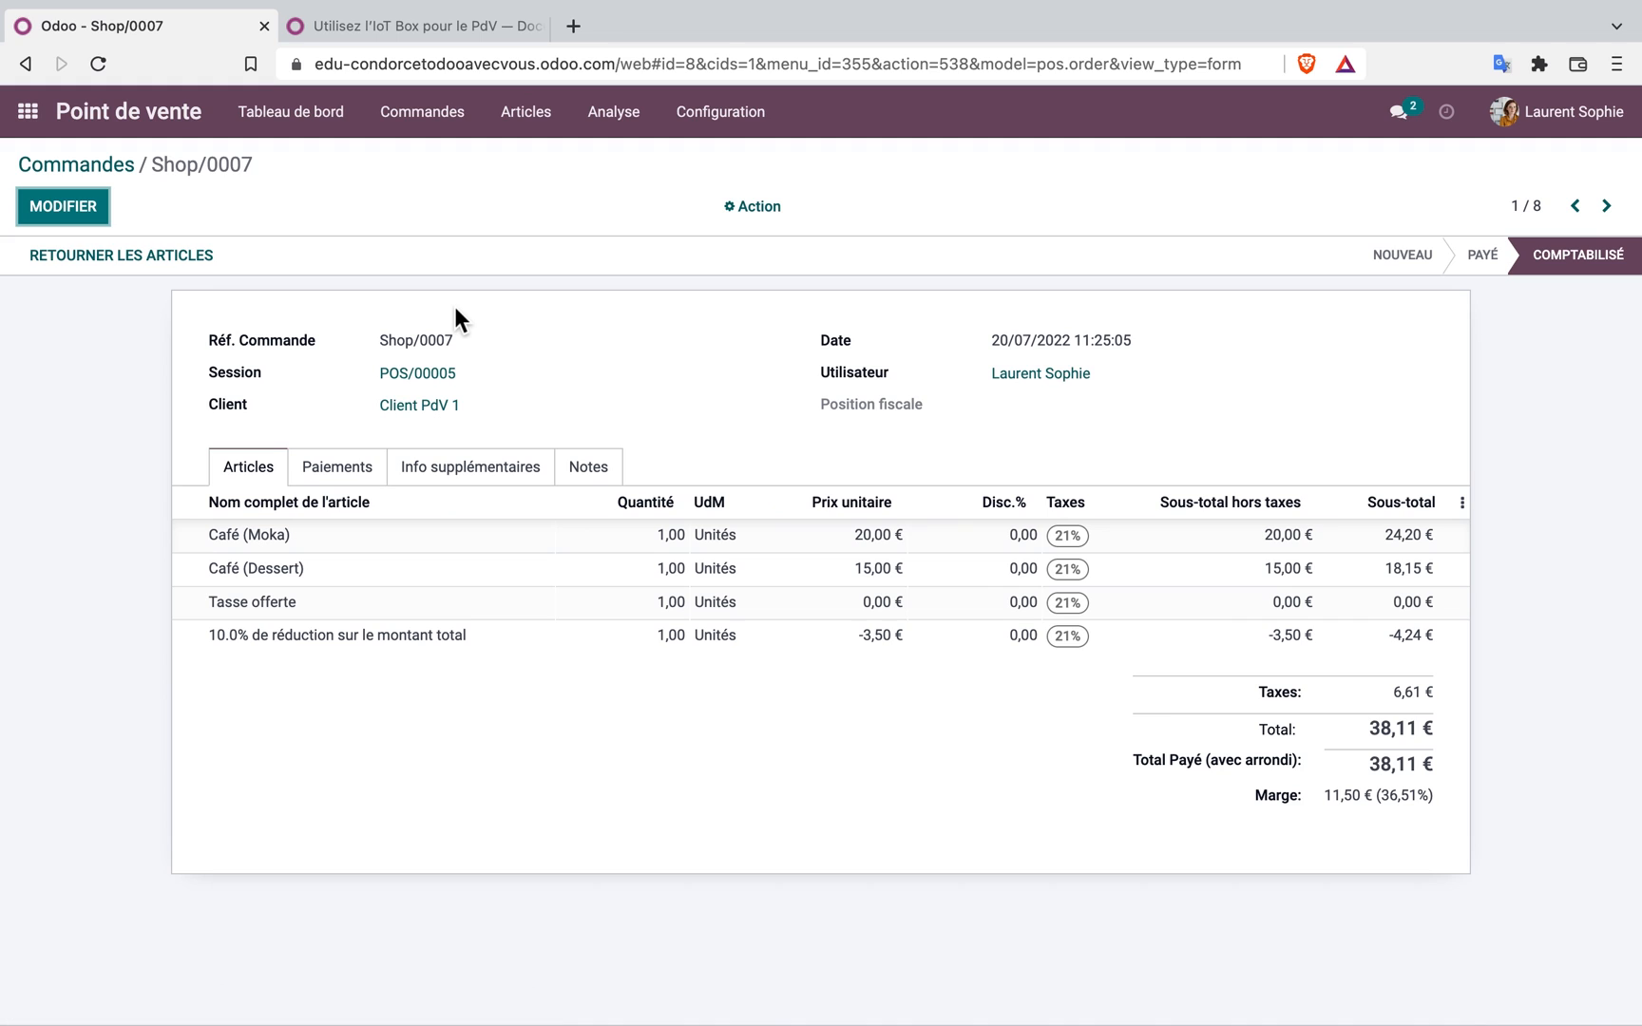
click(348, 469)
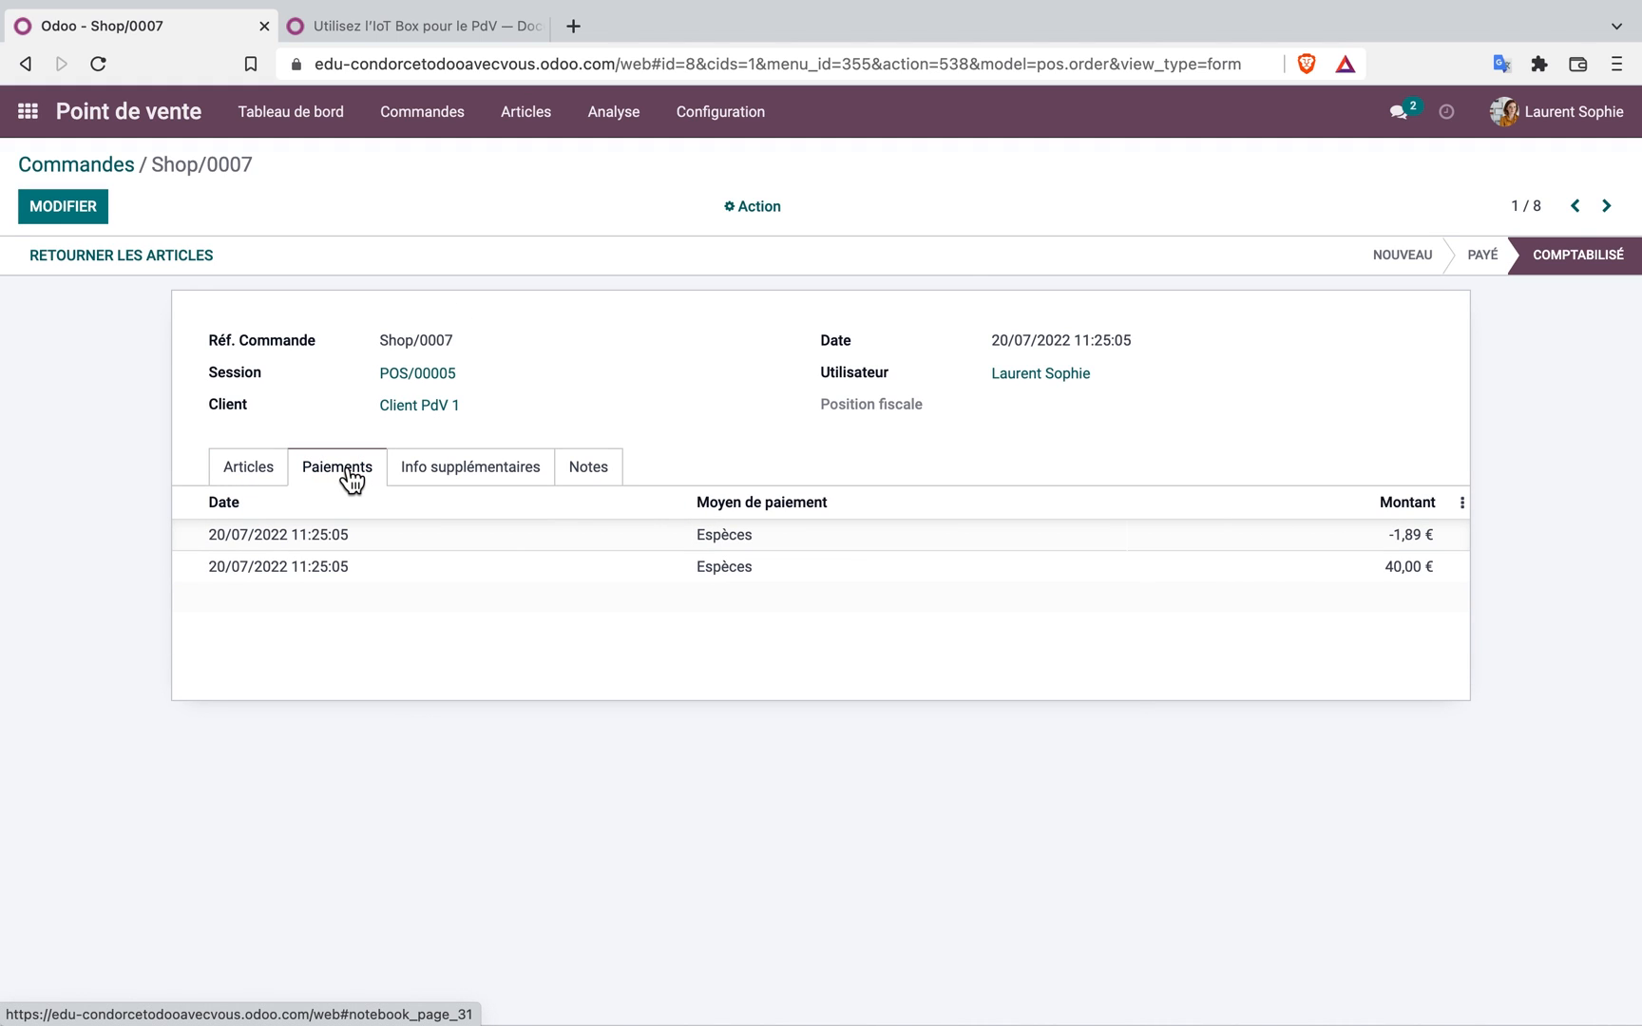